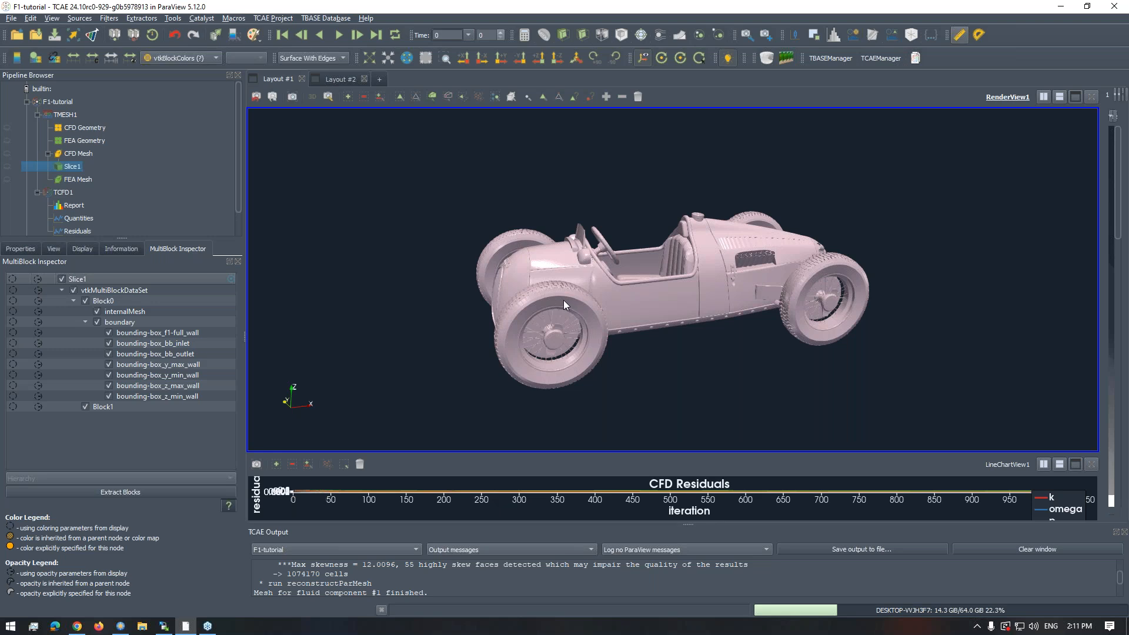
- Examine the vintage race car model from the side and around its front end
drag(622, 285, 600, 272)
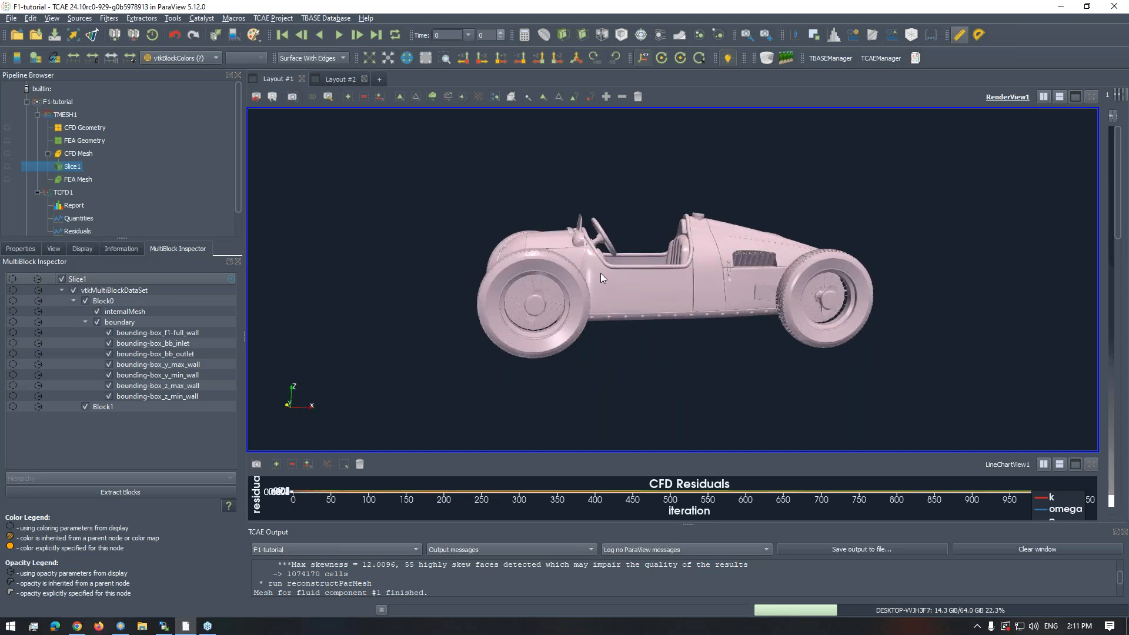
scroll(598, 270, up, 2)
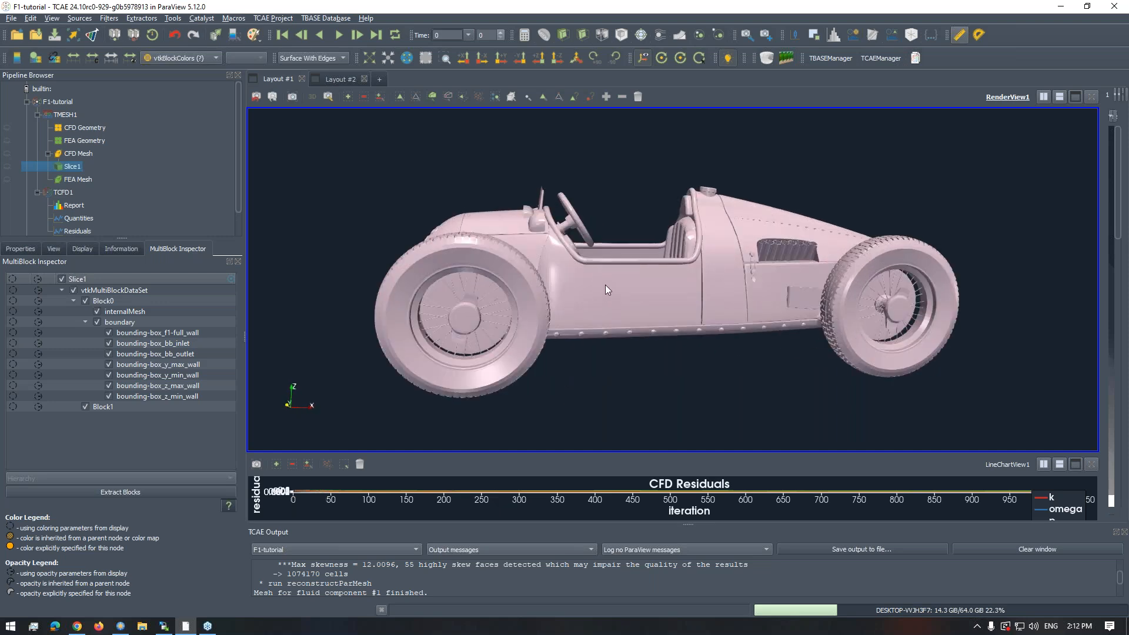
drag(605, 285, 594, 301)
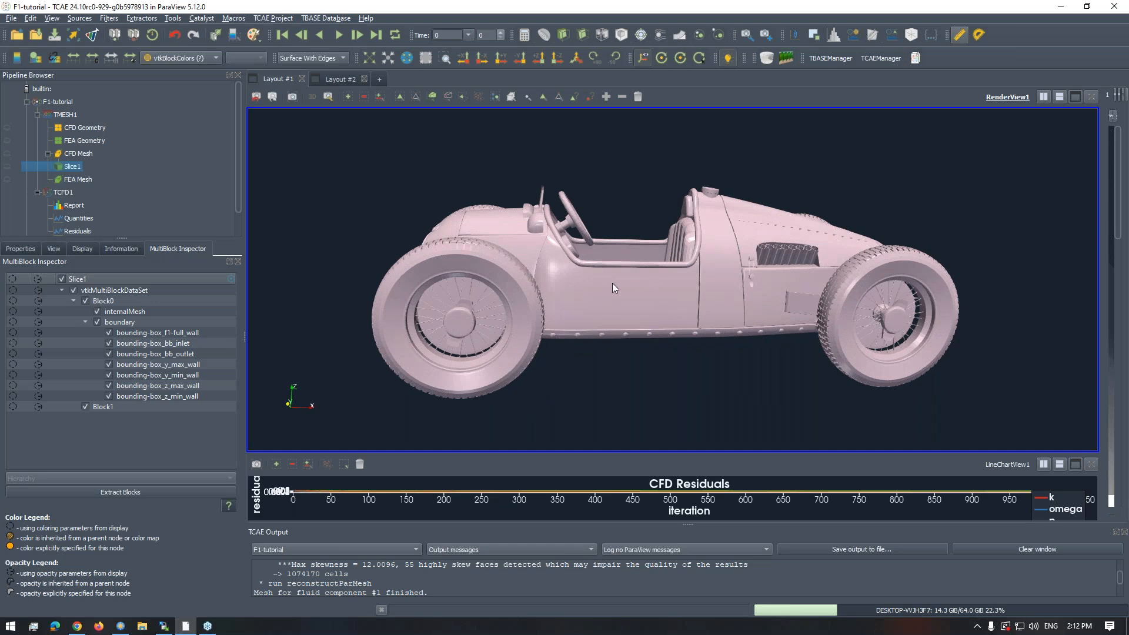
drag(613, 288, 610, 287)
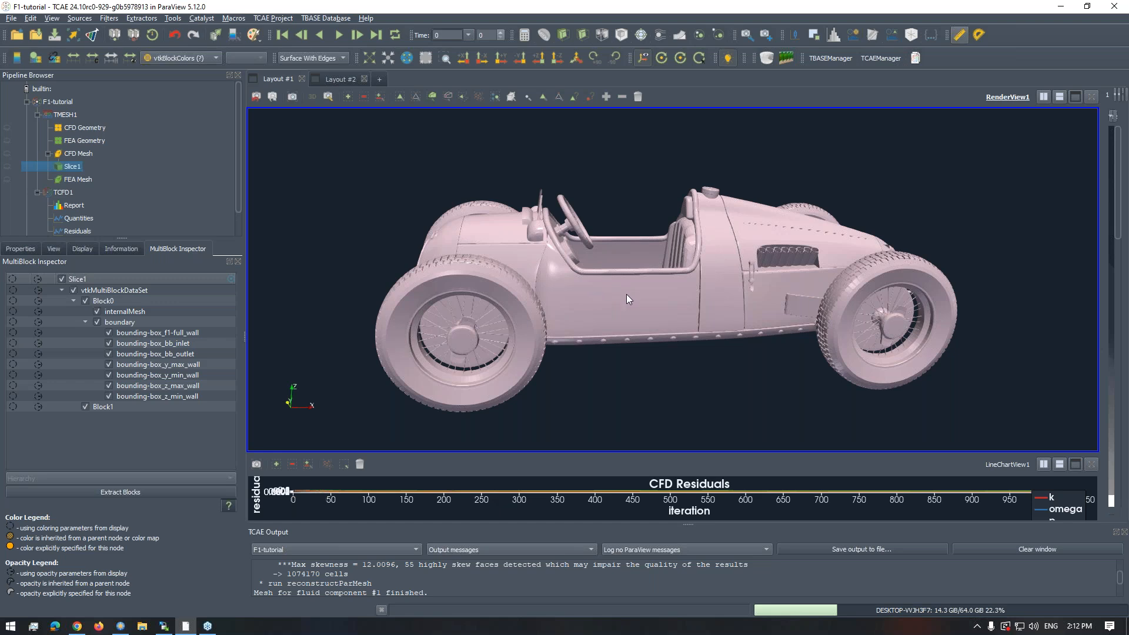
drag(659, 291, 630, 266)
drag(793, 277, 651, 267)
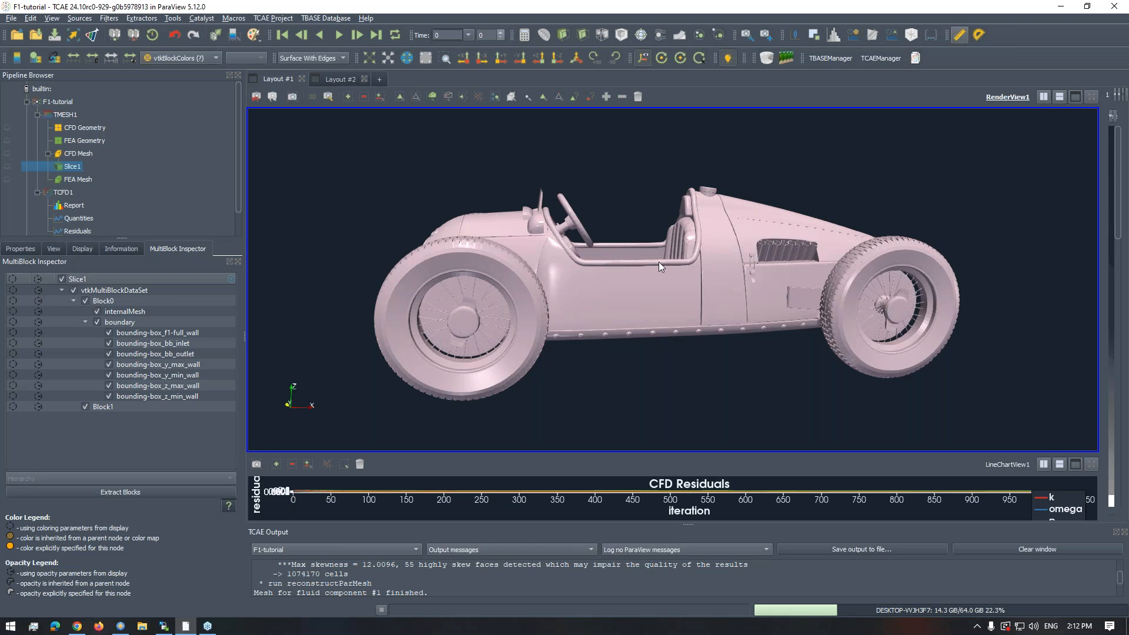
scroll(664, 259, down, 4)
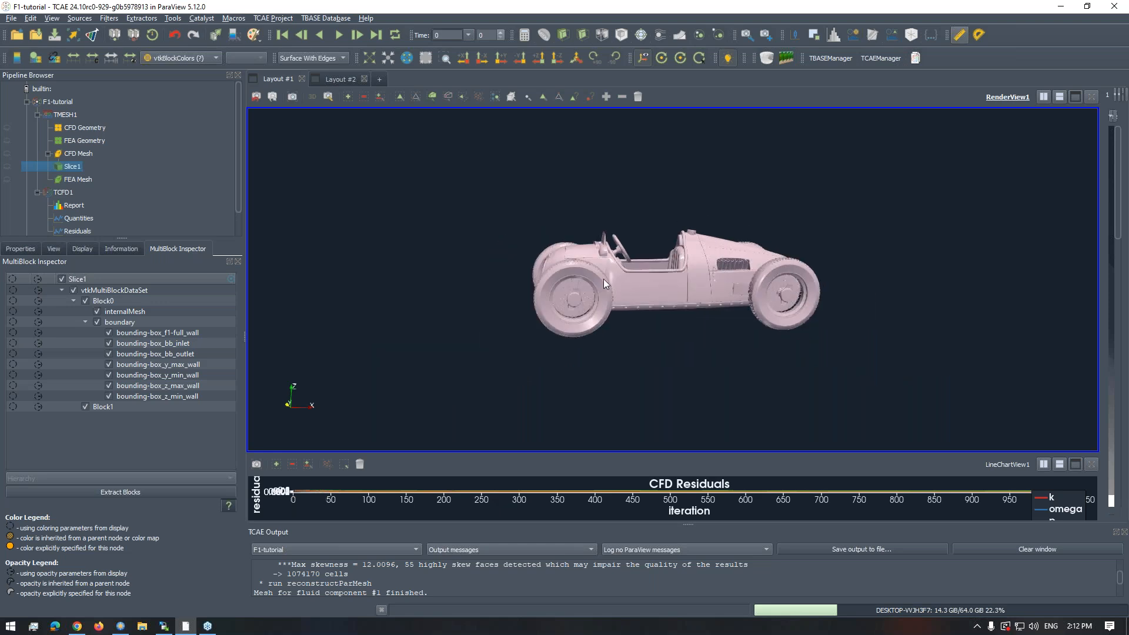
drag(575, 267, 606, 259)
scroll(666, 288, up, 5)
scroll(570, 245, up, 5)
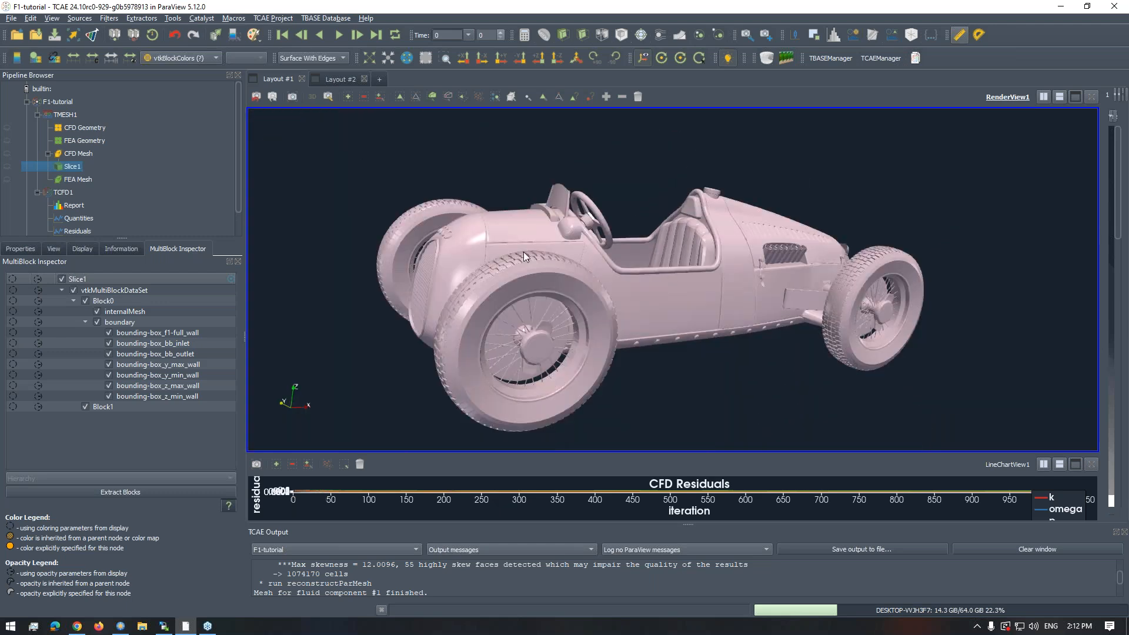
- Examine the vintage car's cockpit, side exhausts, front grille and suspension close up
drag(523, 252, 574, 275)
drag(568, 316, 688, 240)
drag(612, 274, 726, 233)
scroll(725, 253, up, 3)
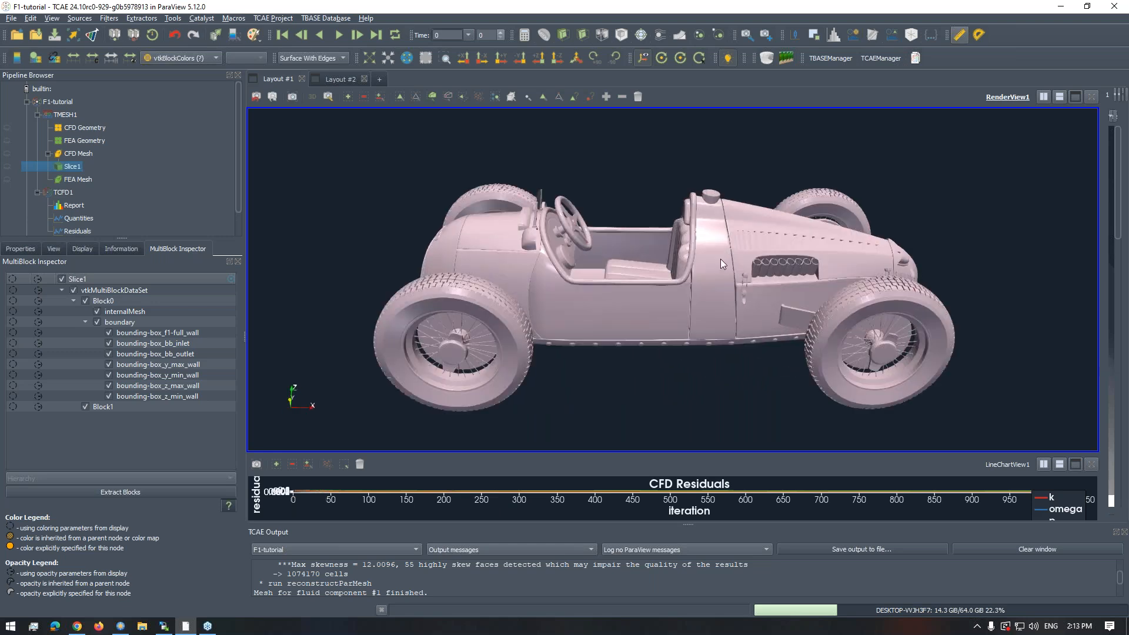
drag(718, 318, 811, 245)
scroll(811, 246, up, 3)
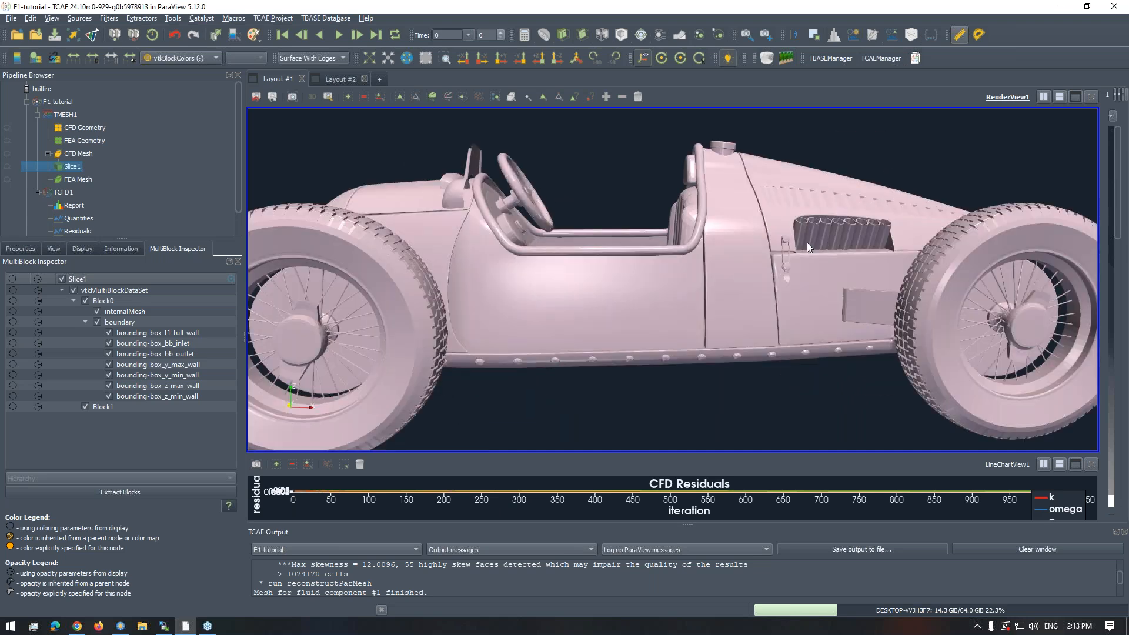
middle_drag(807, 242, 743, 242)
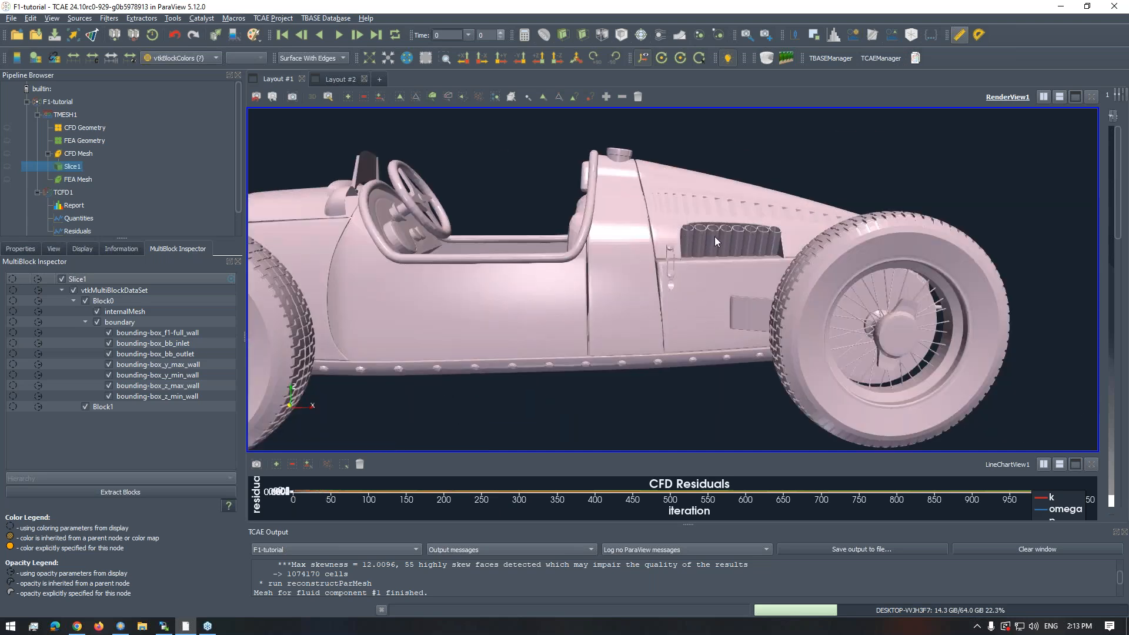
drag(671, 285, 765, 256)
scroll(766, 257, up, 3)
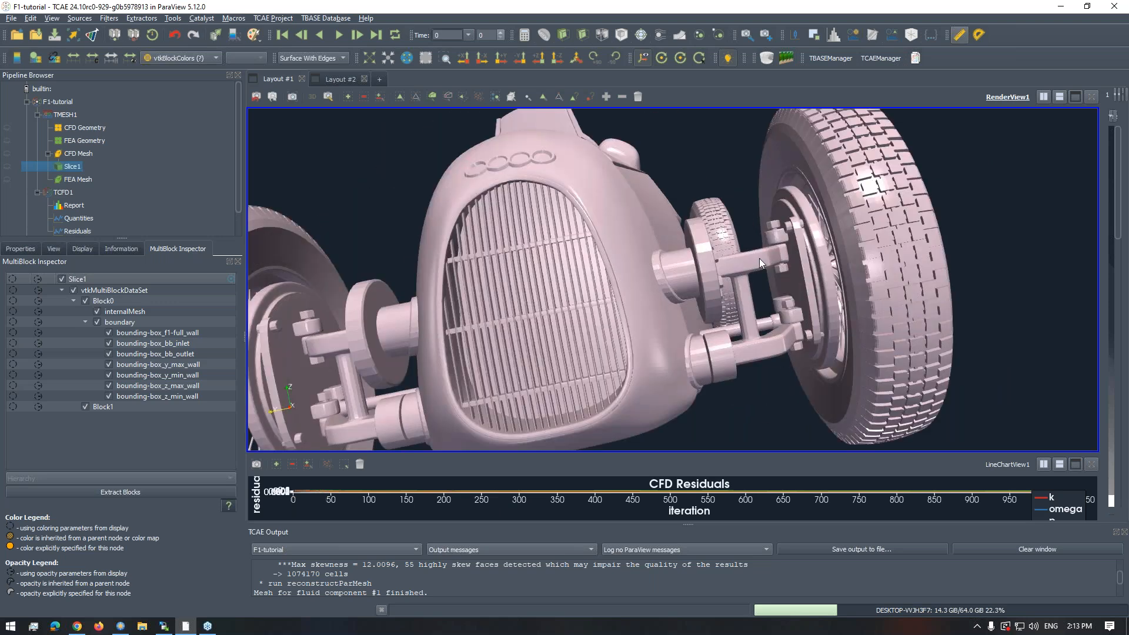
scroll(760, 258, down, 5)
drag(740, 259, 538, 271)
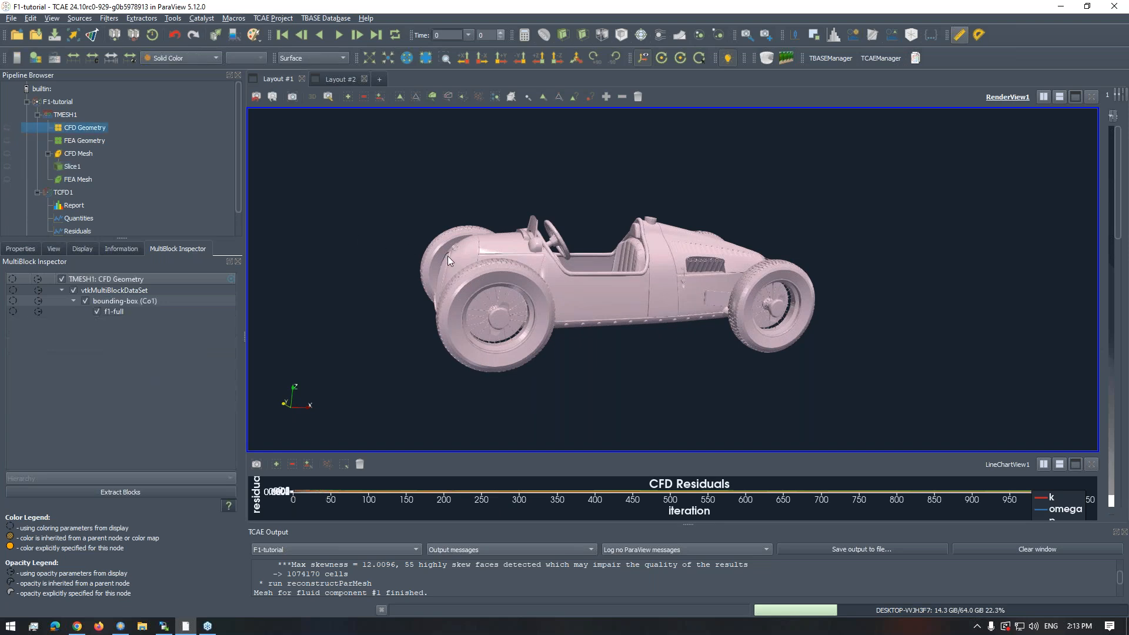
- Show the TMESH1 CFD Geometry and compare the F1 car with the vintage car beside it
drag(560, 259, 644, 304)
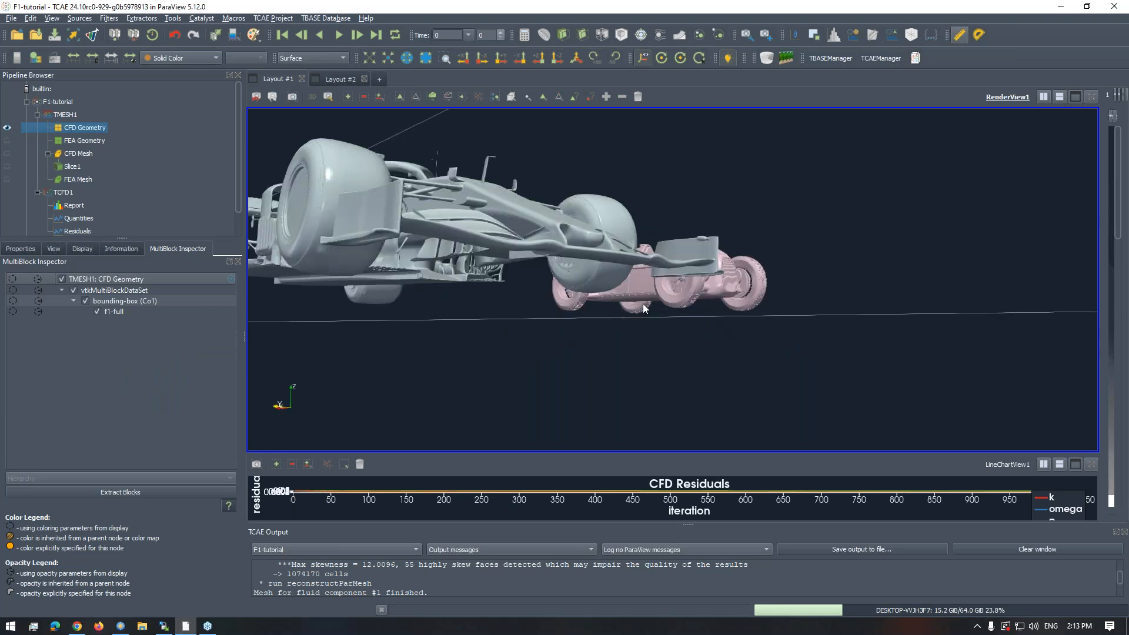
drag(806, 325, 692, 278)
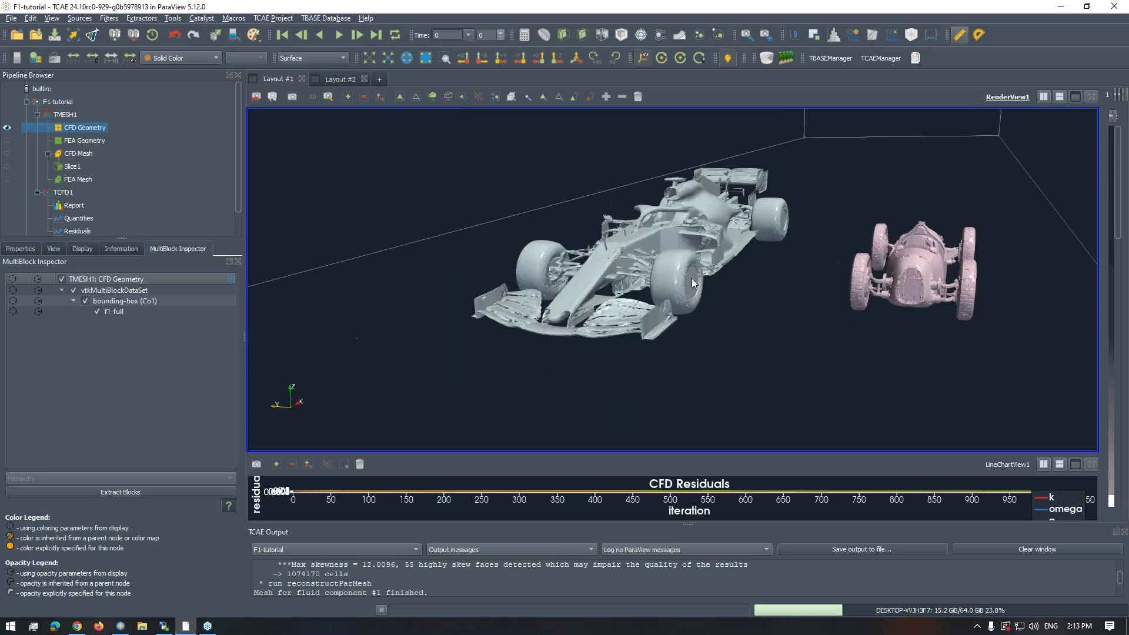
scroll(680, 290, up, 5)
scroll(676, 283, down, 8)
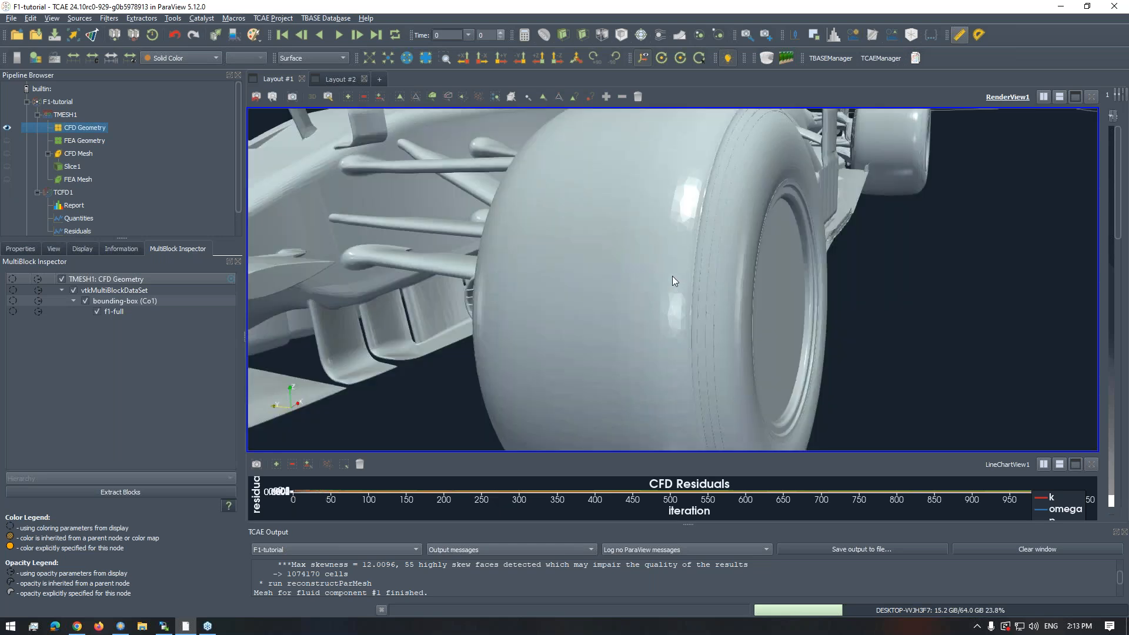
scroll(618, 256, down, 4)
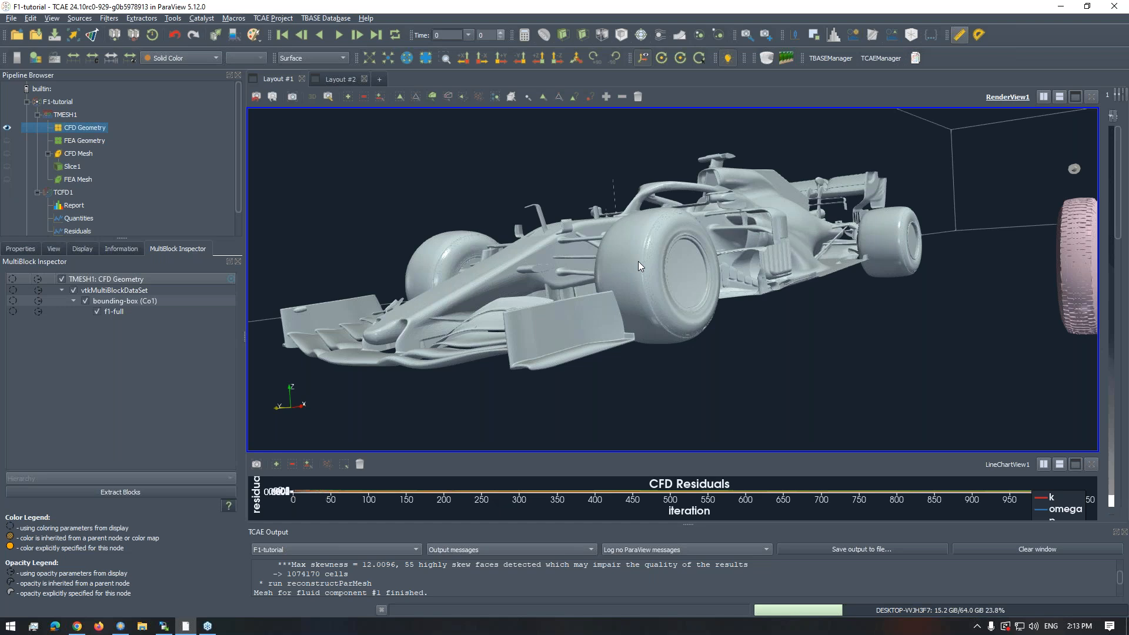
drag(638, 262, 724, 277)
scroll(674, 254, up, 4)
scroll(640, 257, down, 3)
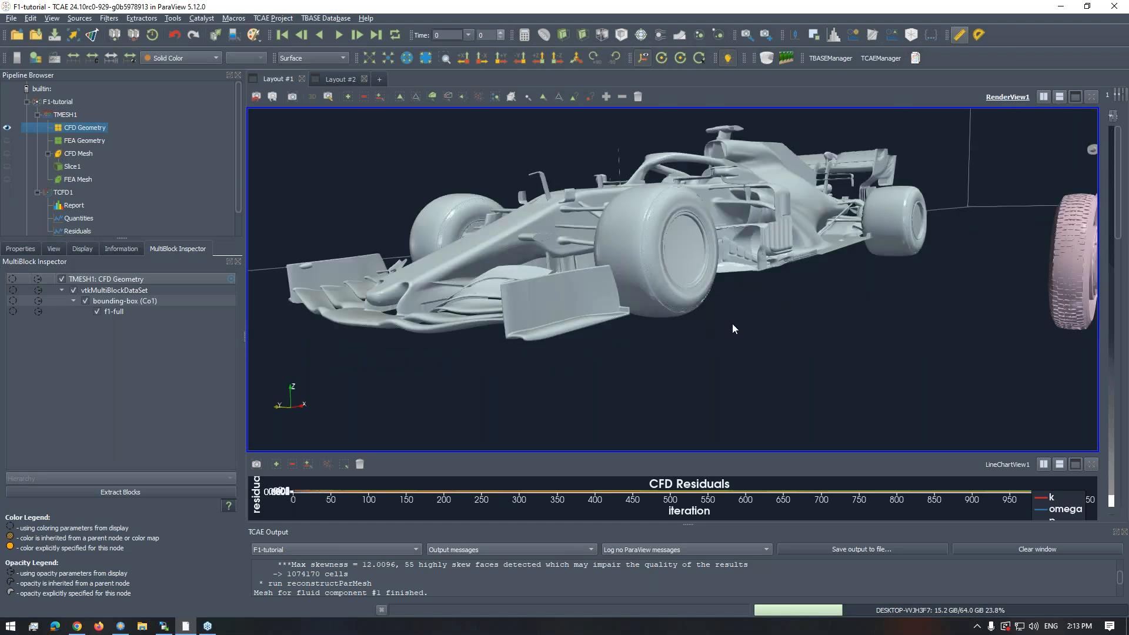
drag(732, 329, 760, 281)
scroll(750, 284, up, 4)
scroll(734, 274, down, 4)
scroll(730, 268, down, 5)
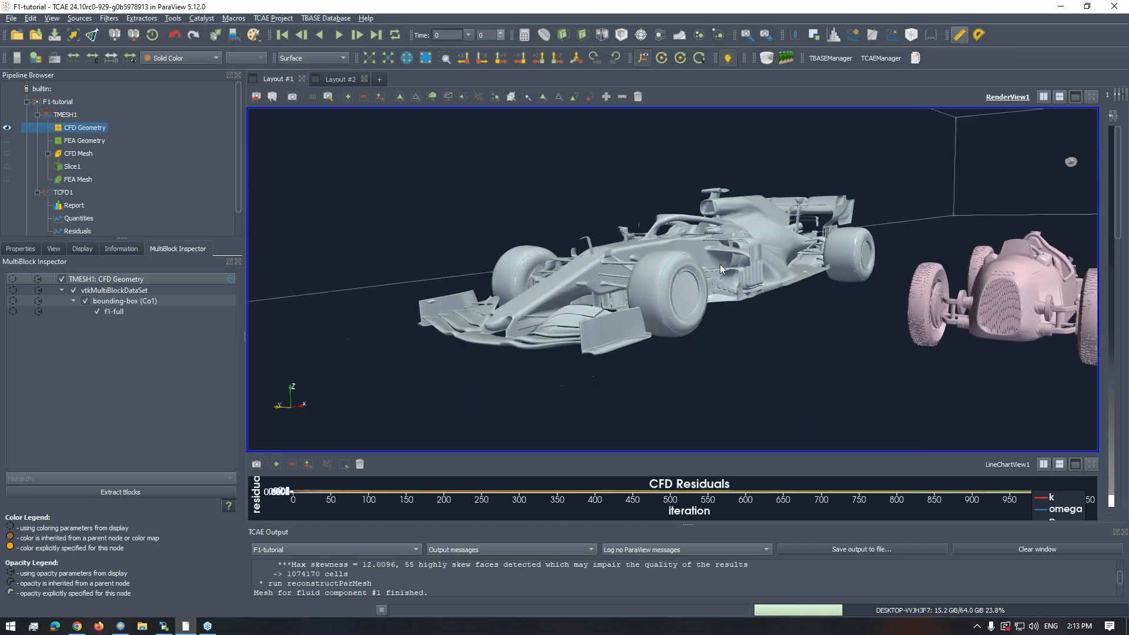
drag(736, 273, 675, 306)
scroll(168, 186, down, 2)
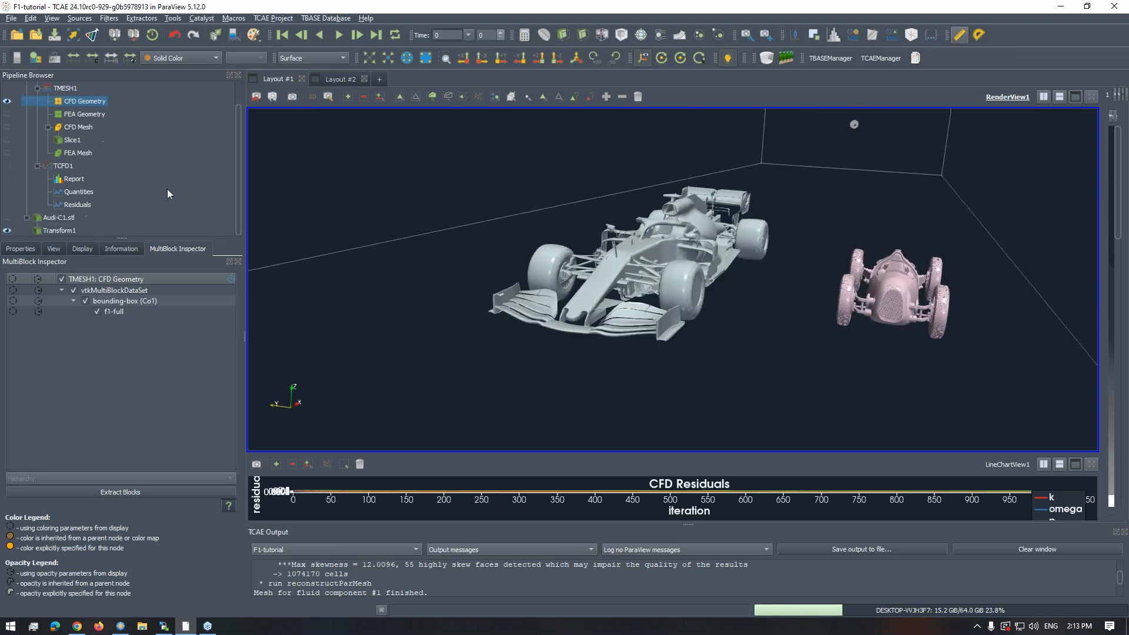
- Hide Transform1, leaving the F1 car geometry displayed, and examine its front wing and front wheel
click(8, 230)
drag(466, 230, 572, 273)
scroll(613, 276, up, 3)
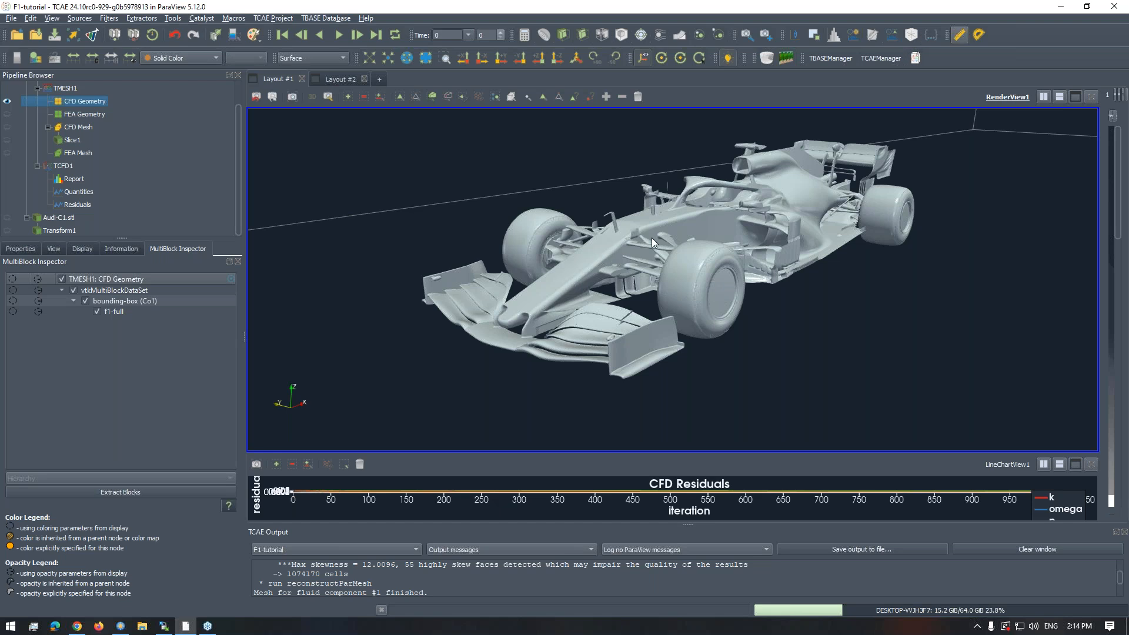
scroll(680, 221, up, 2)
scroll(675, 227, down, 2)
drag(658, 237, 635, 258)
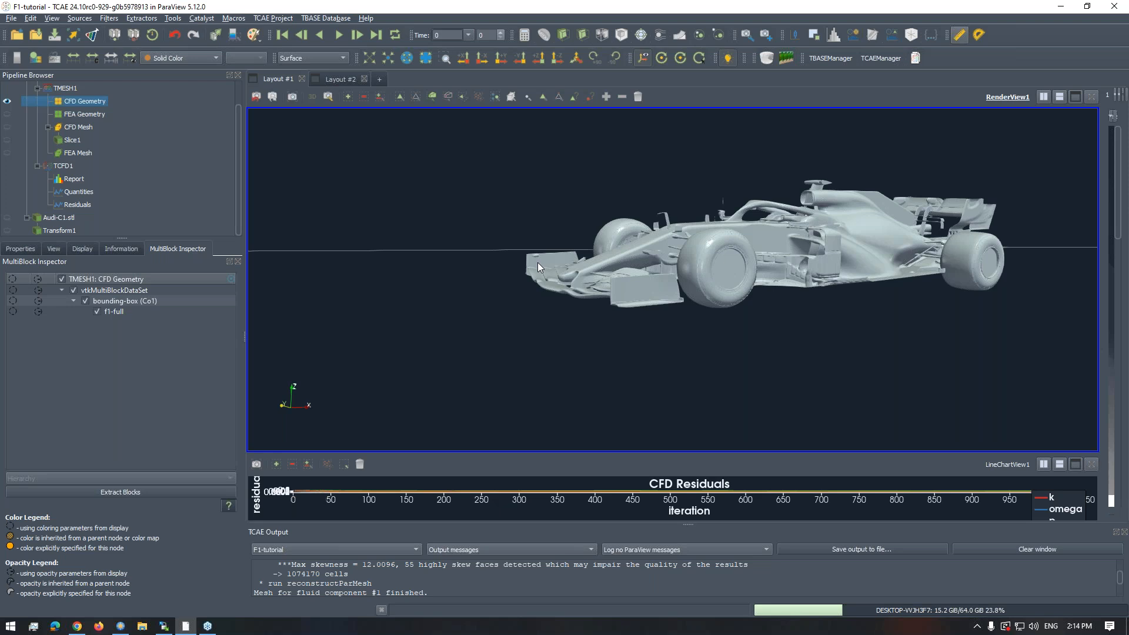
scroll(602, 245, up, 5)
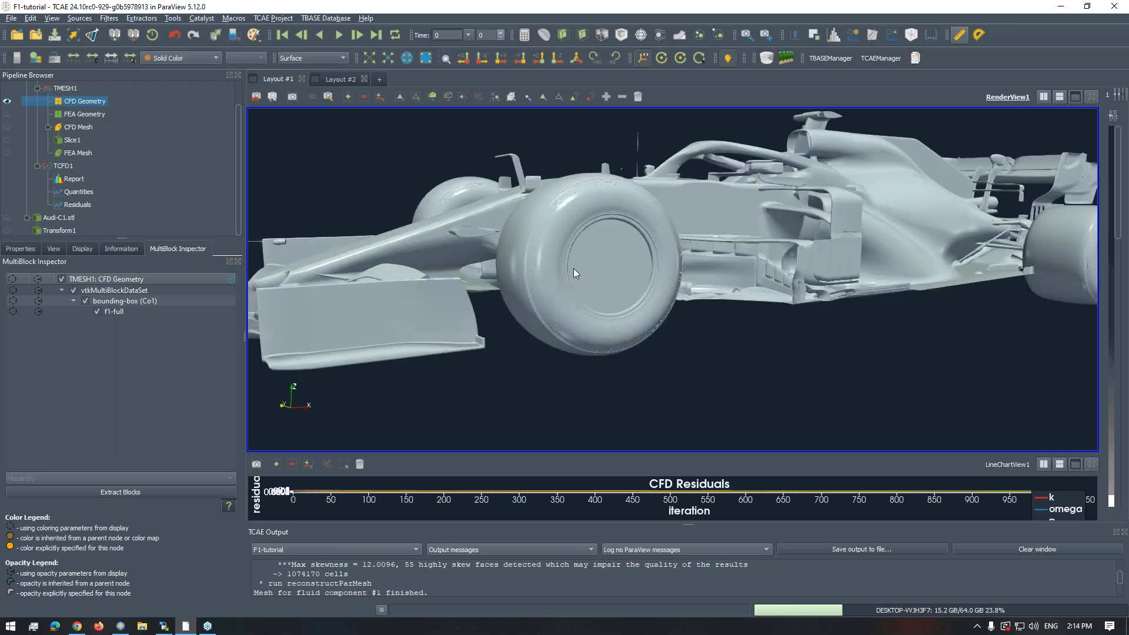
scroll(608, 280, down, 5)
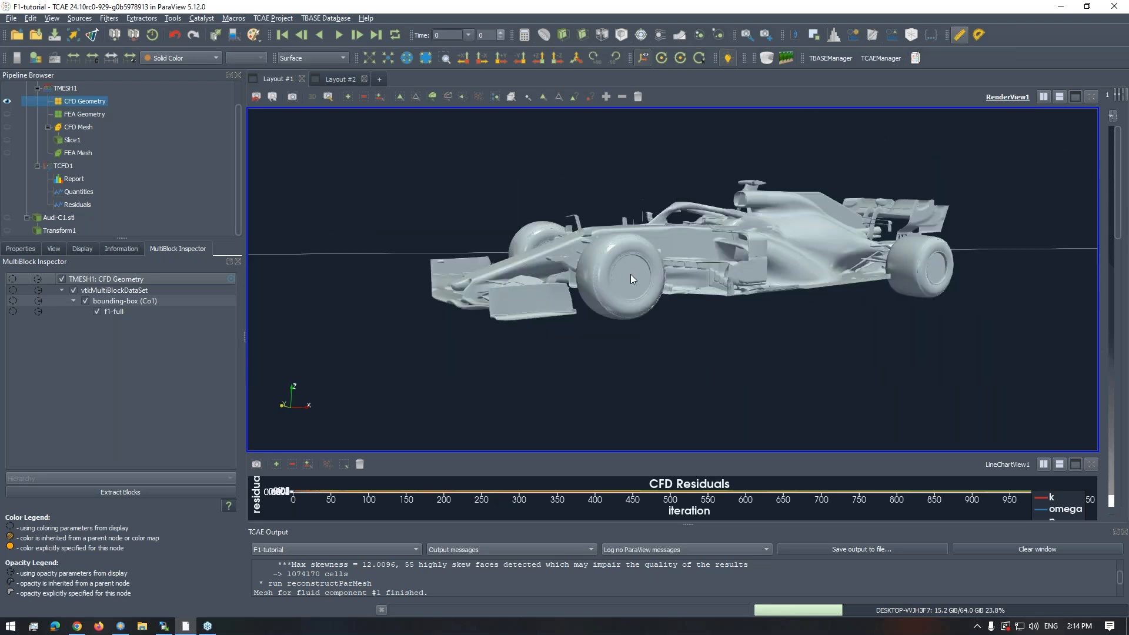
- Examine the F1 car's sidepod, wheels and underside from low and raised angles
drag(630, 274, 620, 281)
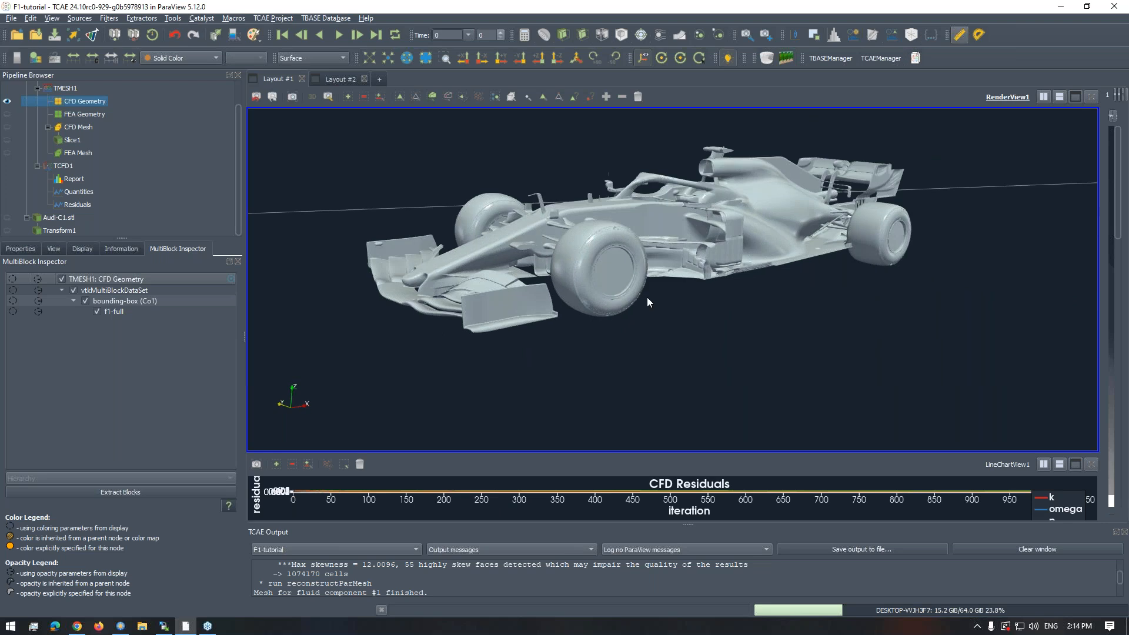
scroll(671, 273, up, 5)
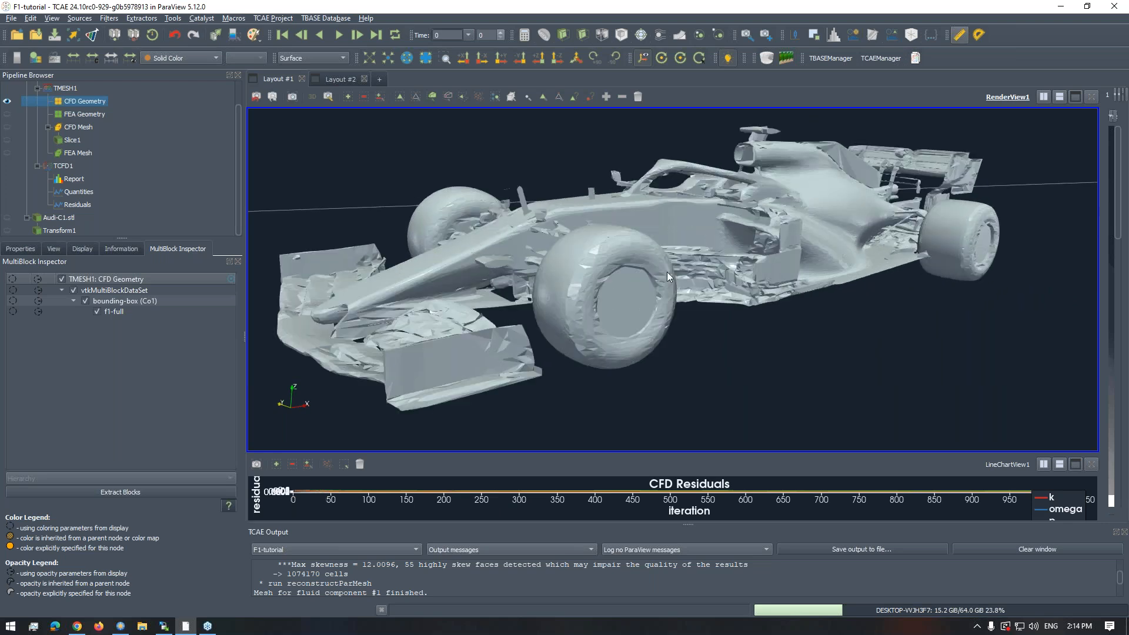
scroll(667, 272, down, 5)
scroll(666, 276, up, 5)
drag(656, 270, 657, 271)
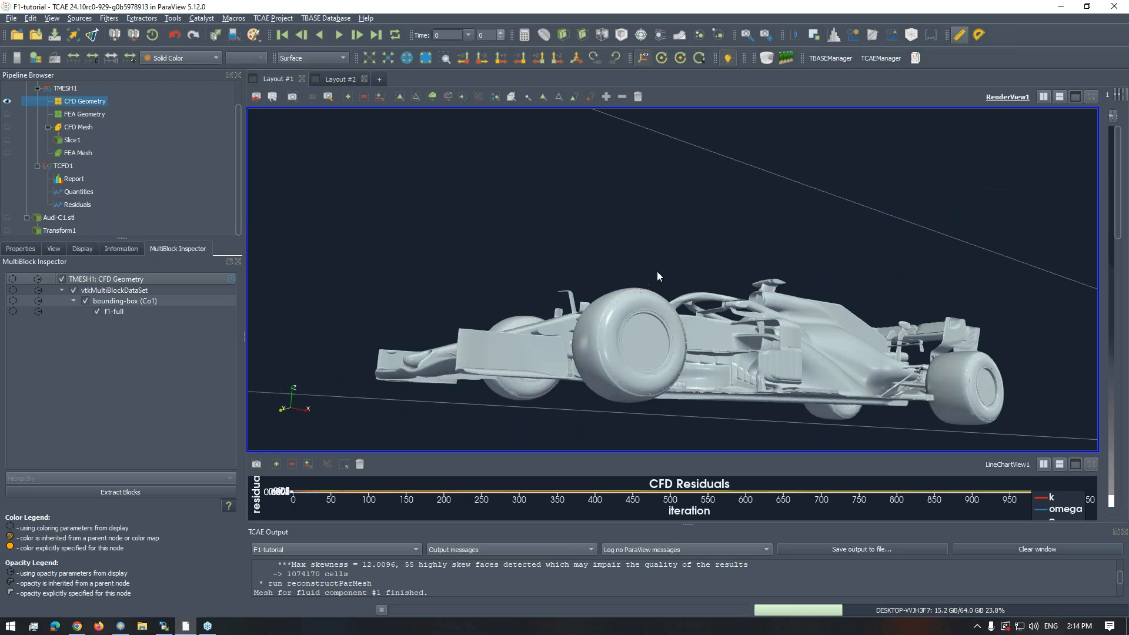
drag(586, 178, 650, 263)
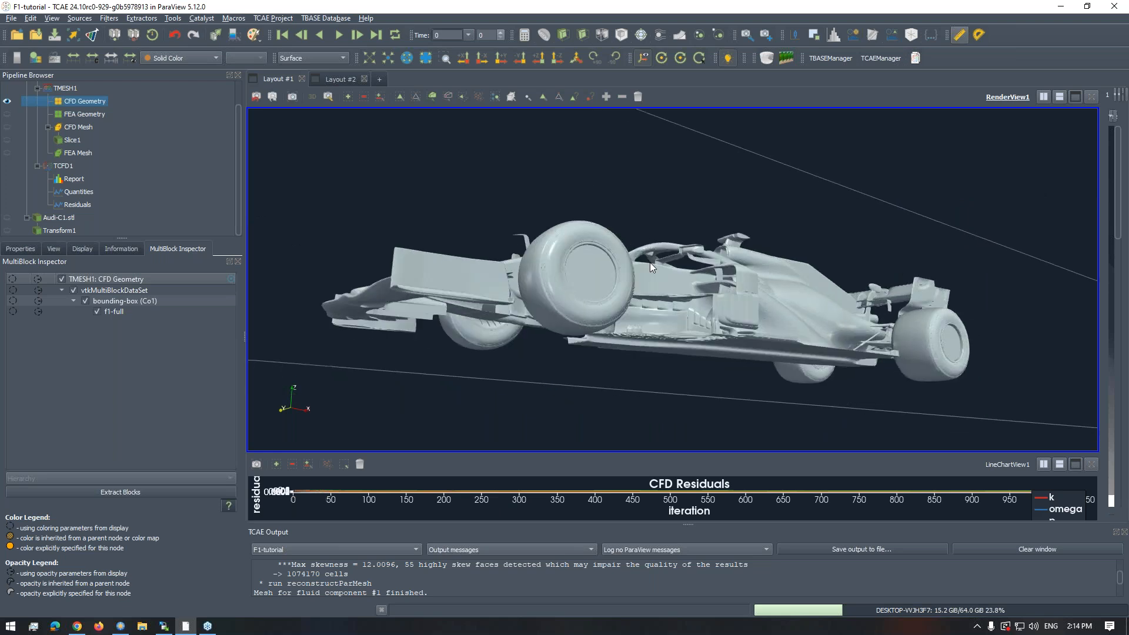
scroll(643, 216, up, 6)
scroll(645, 238, down, 8)
scroll(666, 298, up, 2)
drag(666, 298, 659, 266)
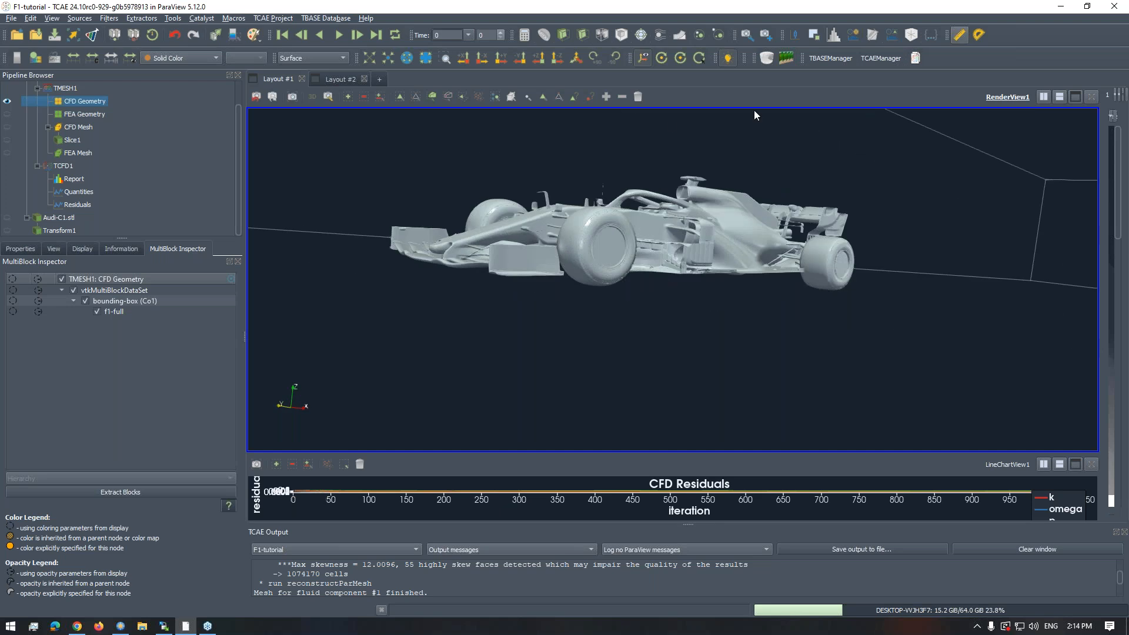
- Examine the whole bounding box around the F1 car, and the car body from above and from the side
drag(638, 176, 649, 236)
scroll(650, 235, down, 5)
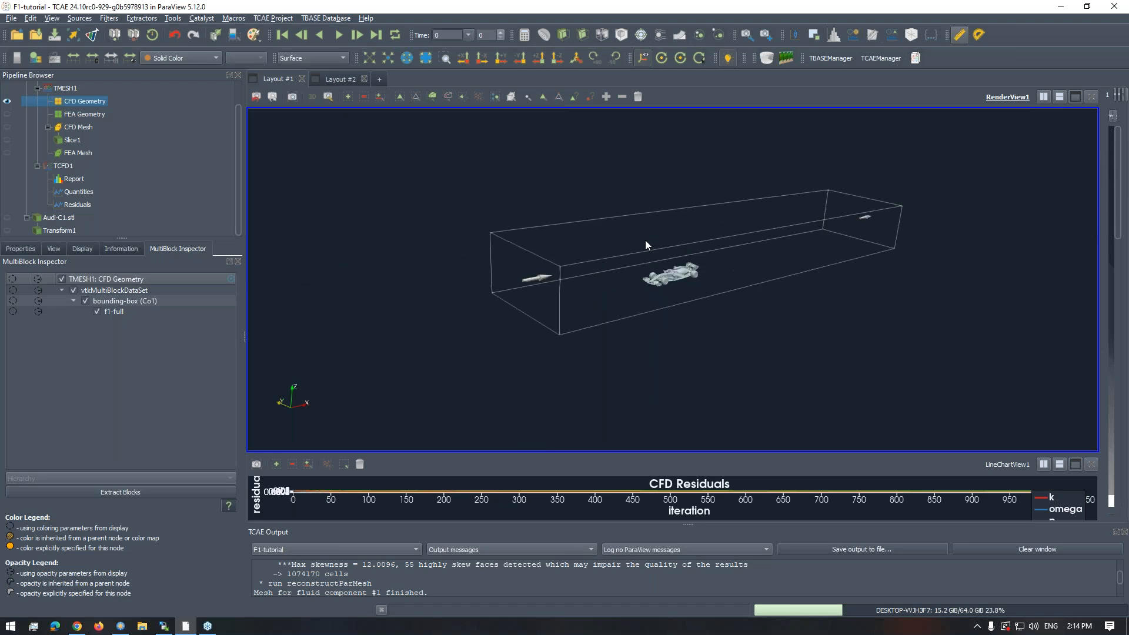
scroll(650, 235, up, 6)
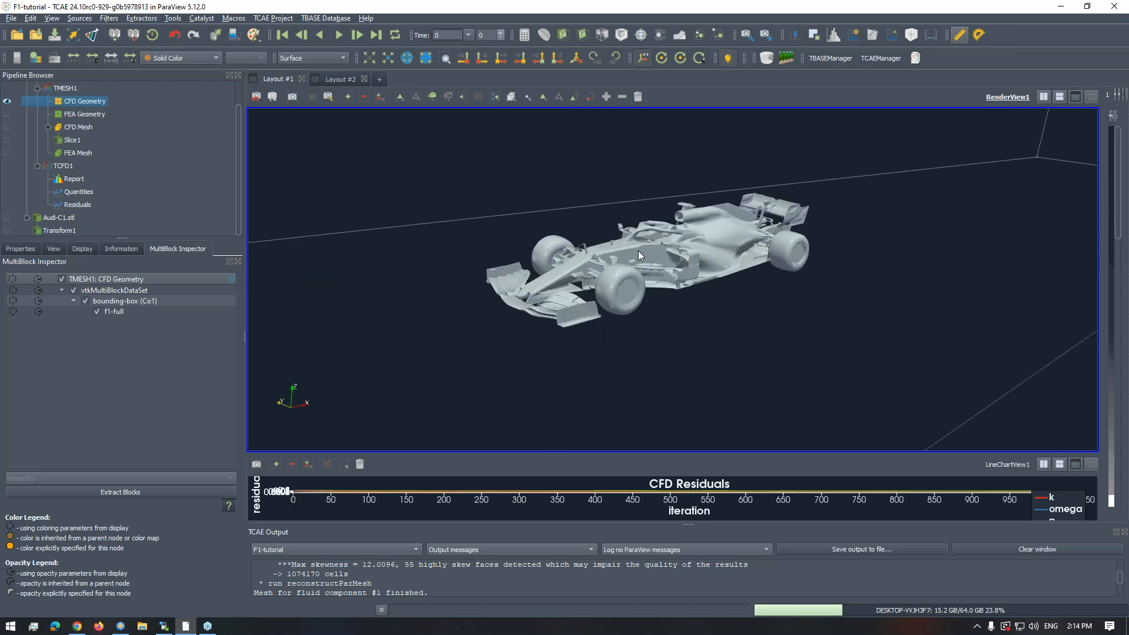
scroll(563, 231, up, 2)
drag(564, 231, 604, 206)
scroll(591, 214, up, 3)
scroll(590, 214, down, 3)
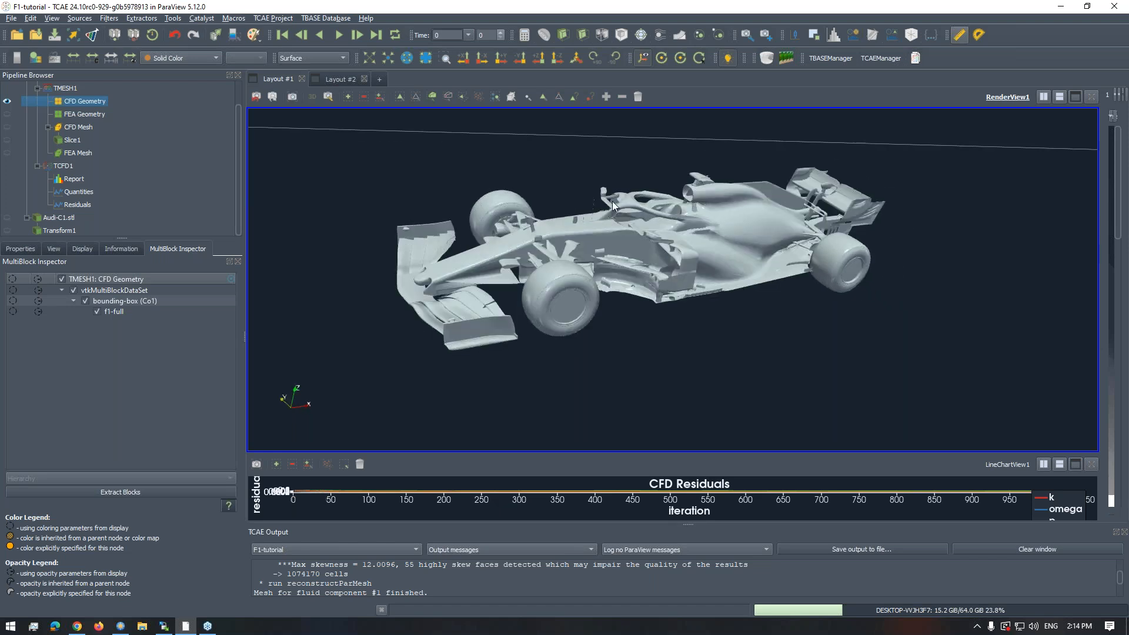
drag(614, 207, 507, 206)
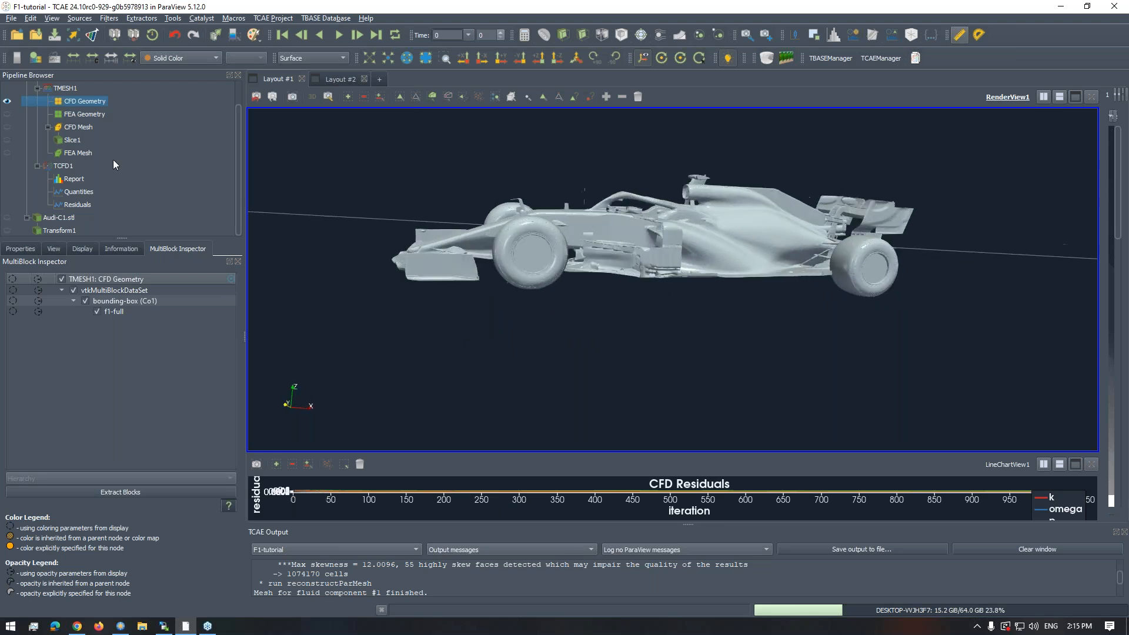
- Show Slice1 and hide the CFD Geometry to display the mesh section around the F1 car's body
click(7, 140)
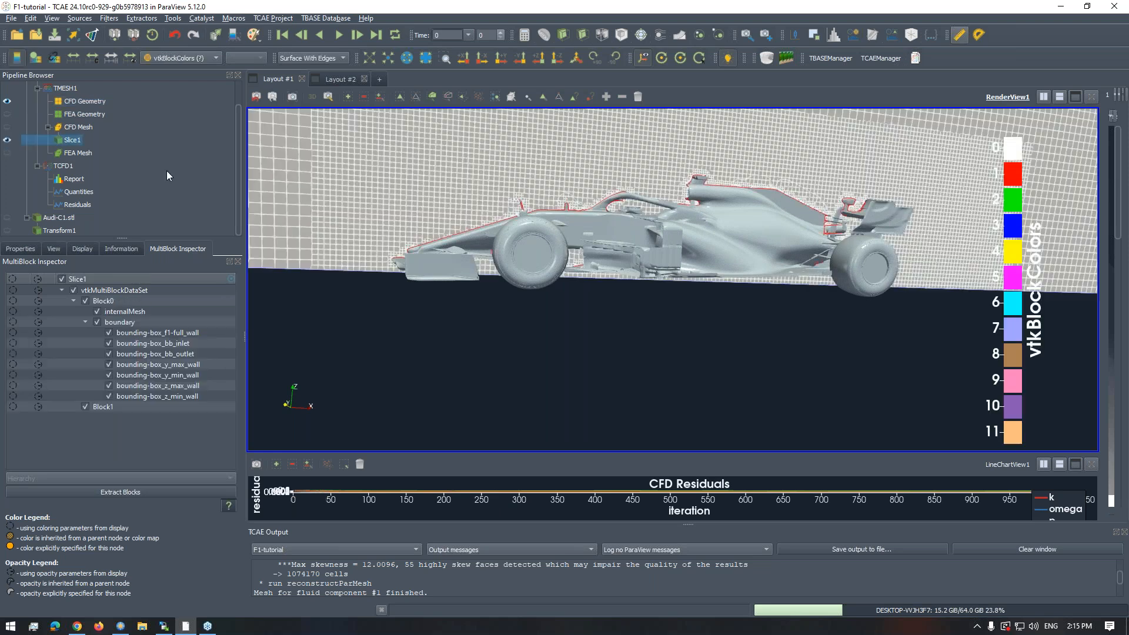
click(7, 101)
drag(515, 232, 706, 238)
scroll(704, 235, up, 4)
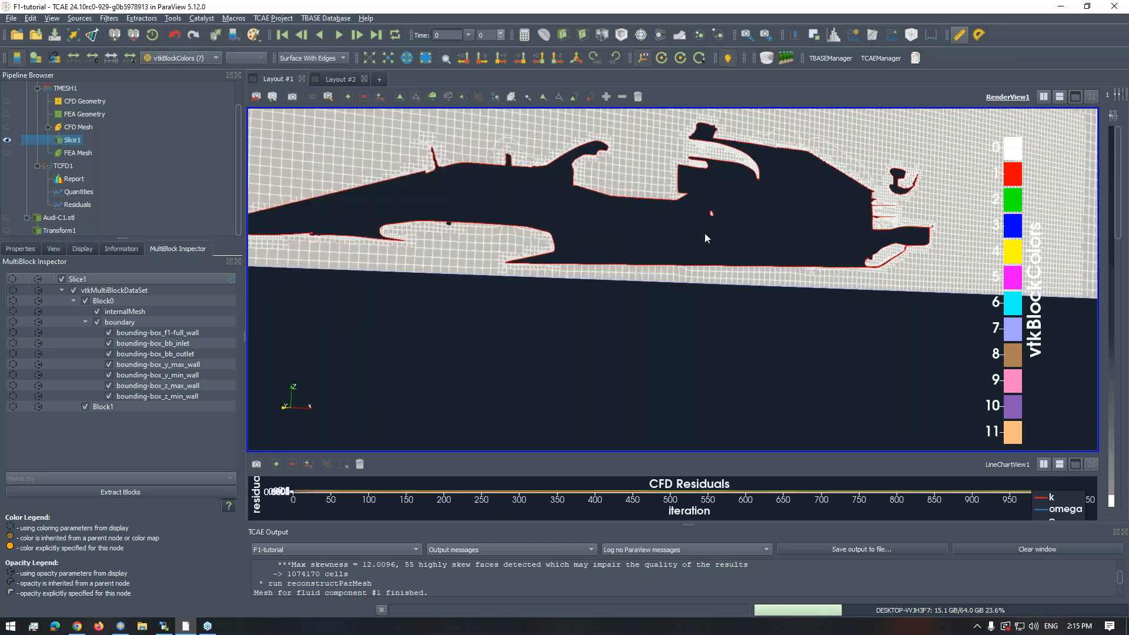
scroll(718, 227, up, 5)
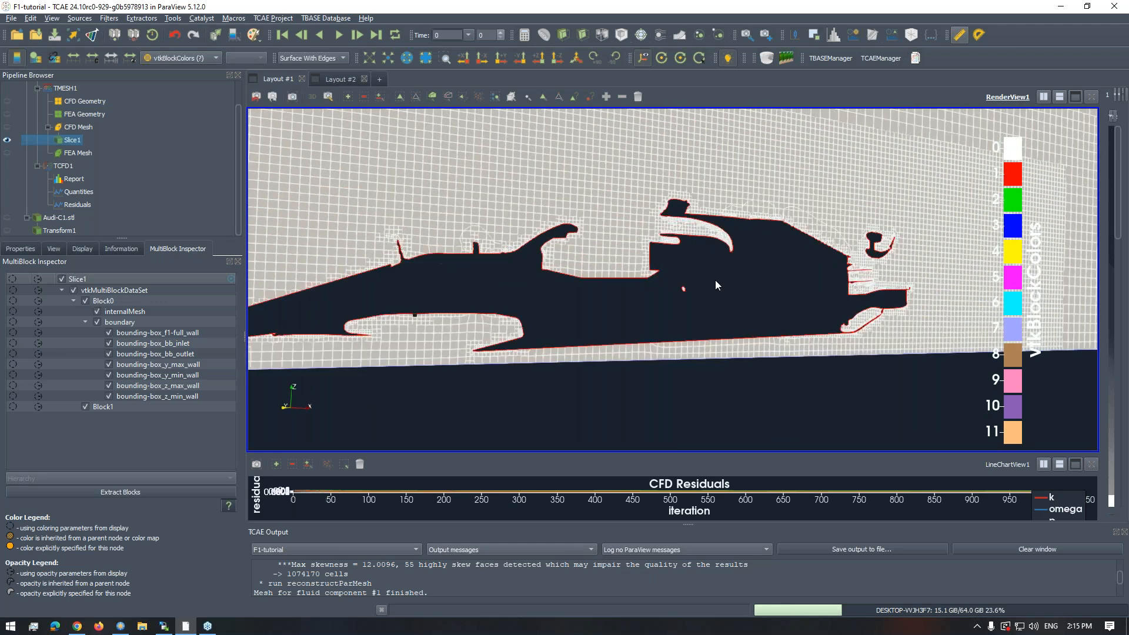
- Examine the slice's mesh refinement around the F1 car's body, engine cover and rear wing, both close up and from an oblique angle
scroll(713, 270, down, 5)
scroll(714, 266, up, 8)
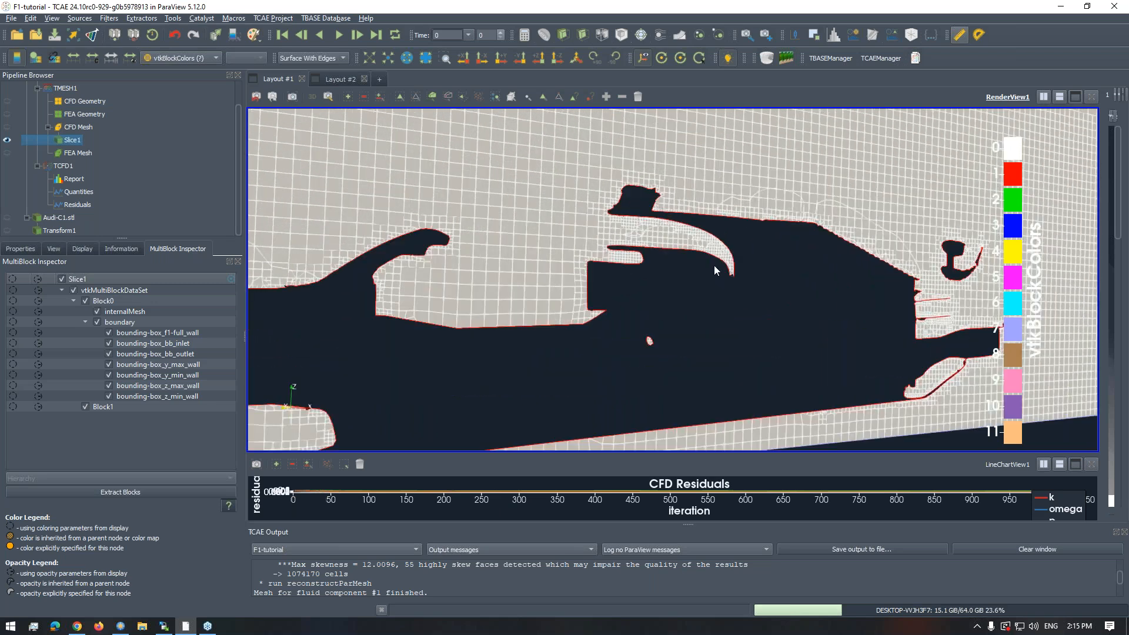
scroll(714, 266, down, 8)
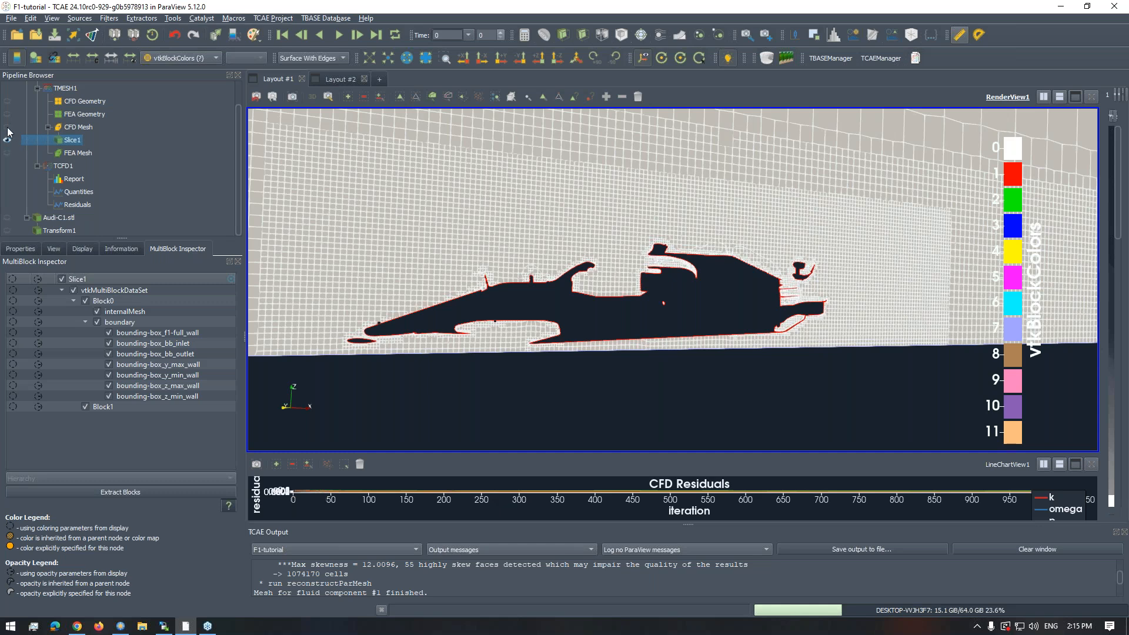
scroll(619, 277, up, 2)
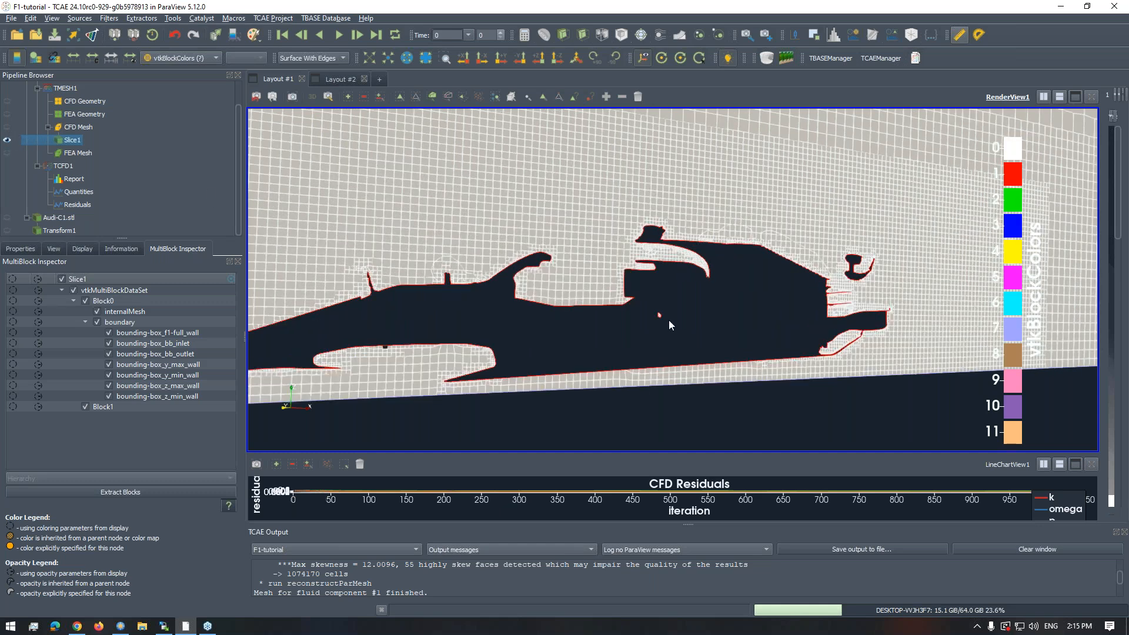
scroll(700, 306, up, 5)
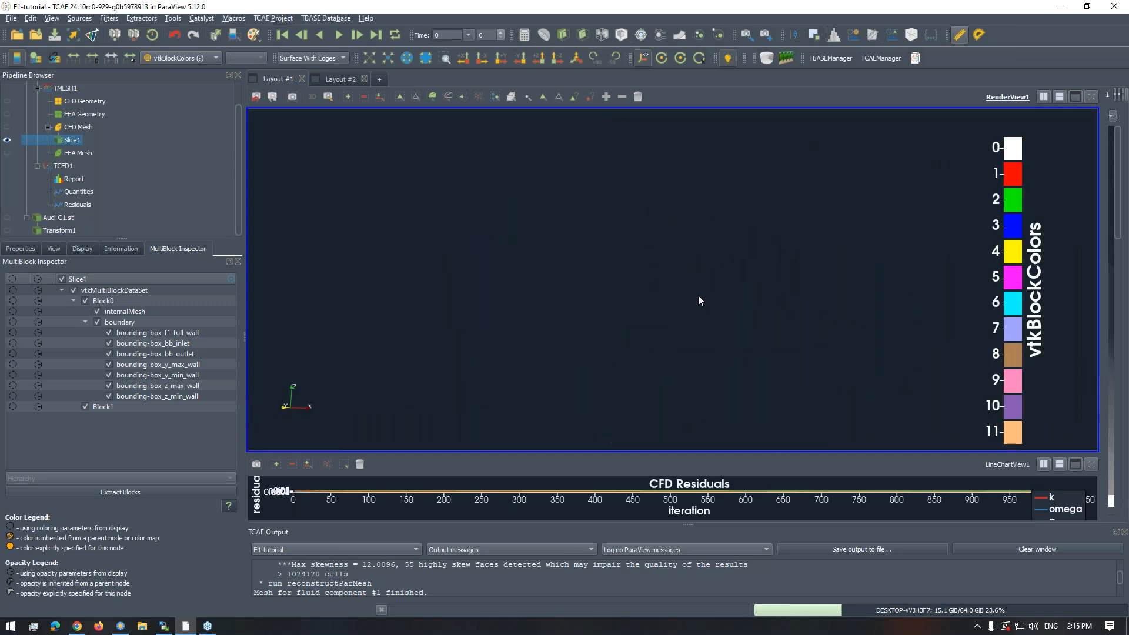
scroll(698, 295, down, 5)
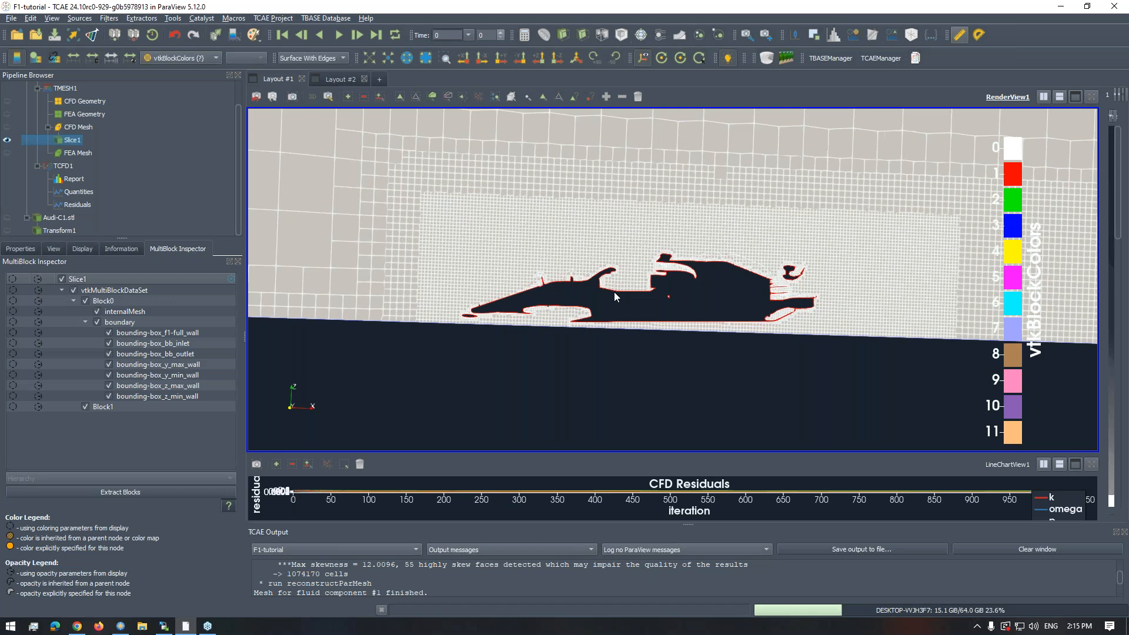
drag(614, 292, 707, 288)
scroll(651, 291, up, 2)
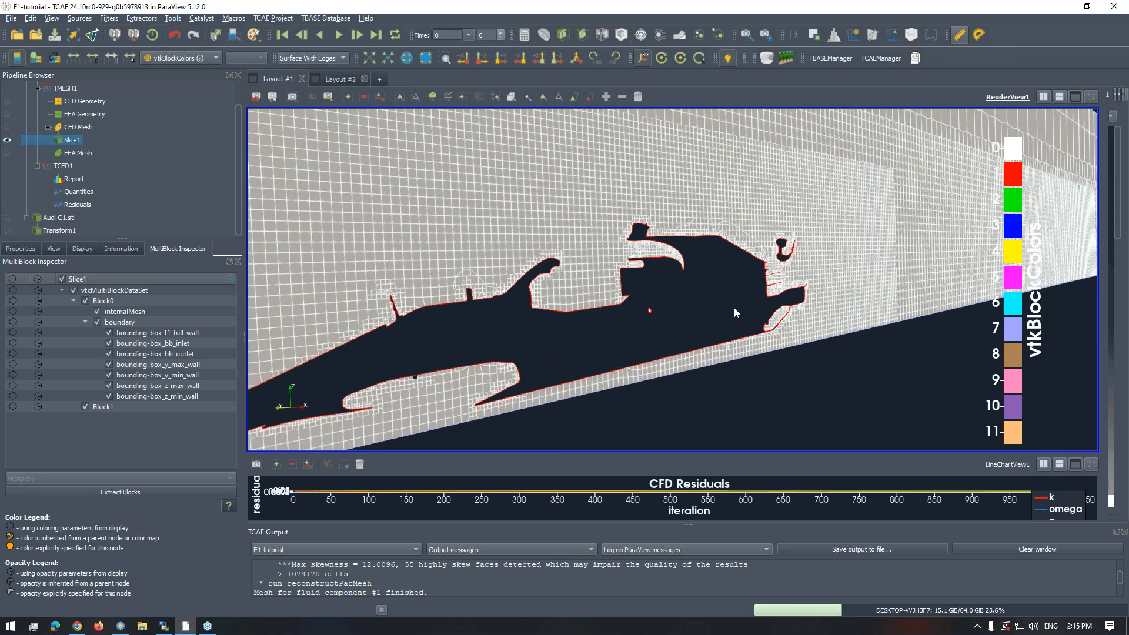
scroll(700, 273, up, 3)
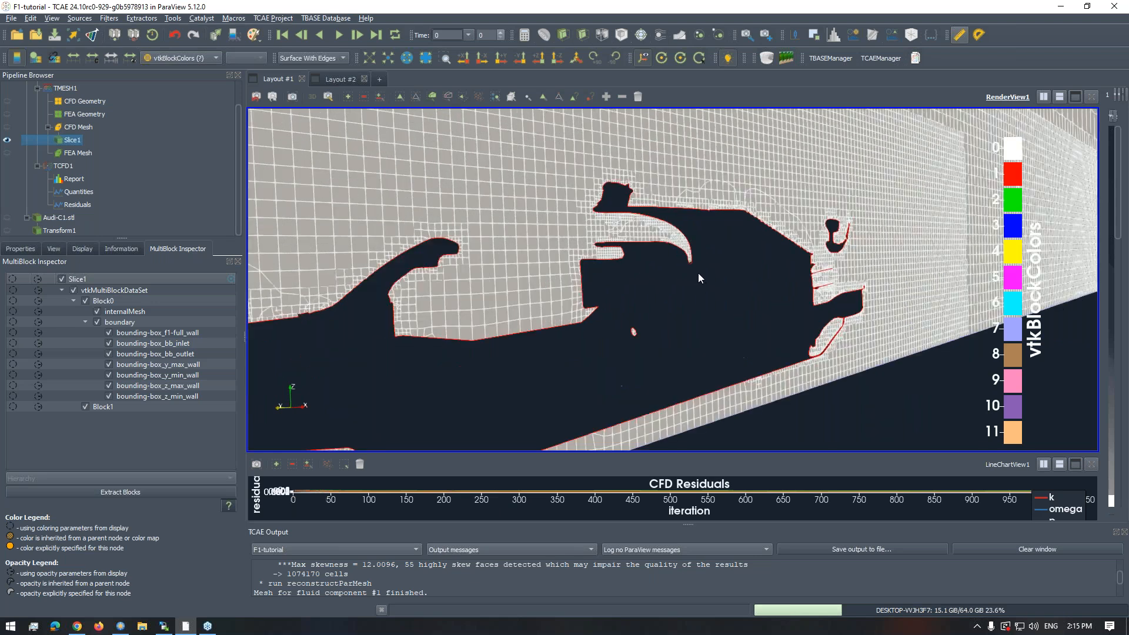
scroll(697, 274, down, 5)
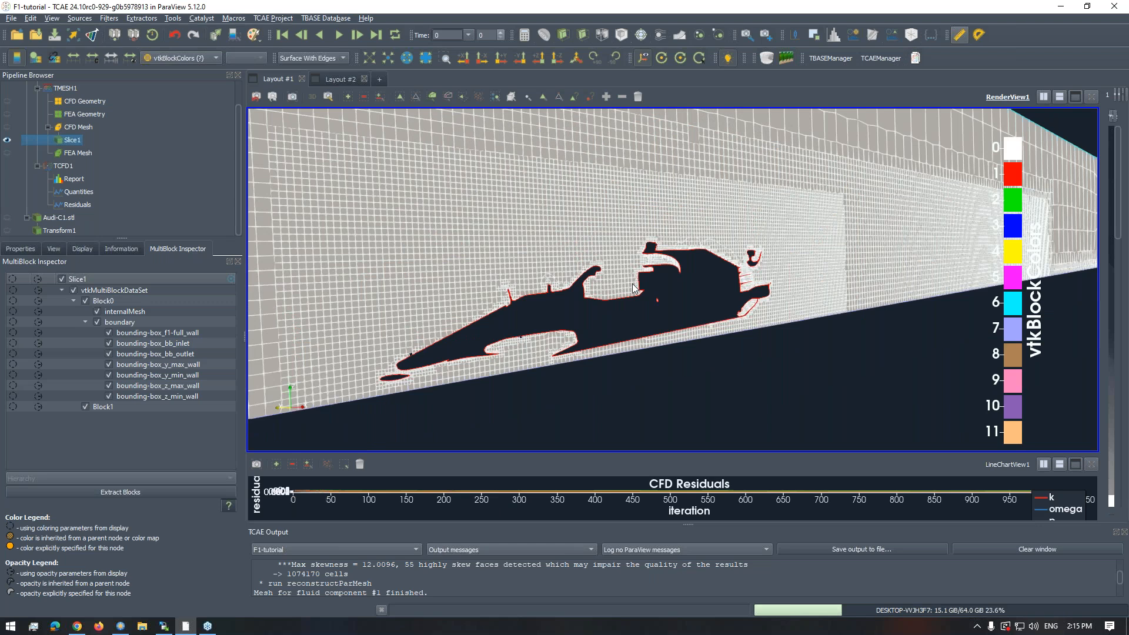
- Hide Slice1 and show the CFD Geometry alone, with the CFD Mesh hidden, to display the F1 car
click(8, 140)
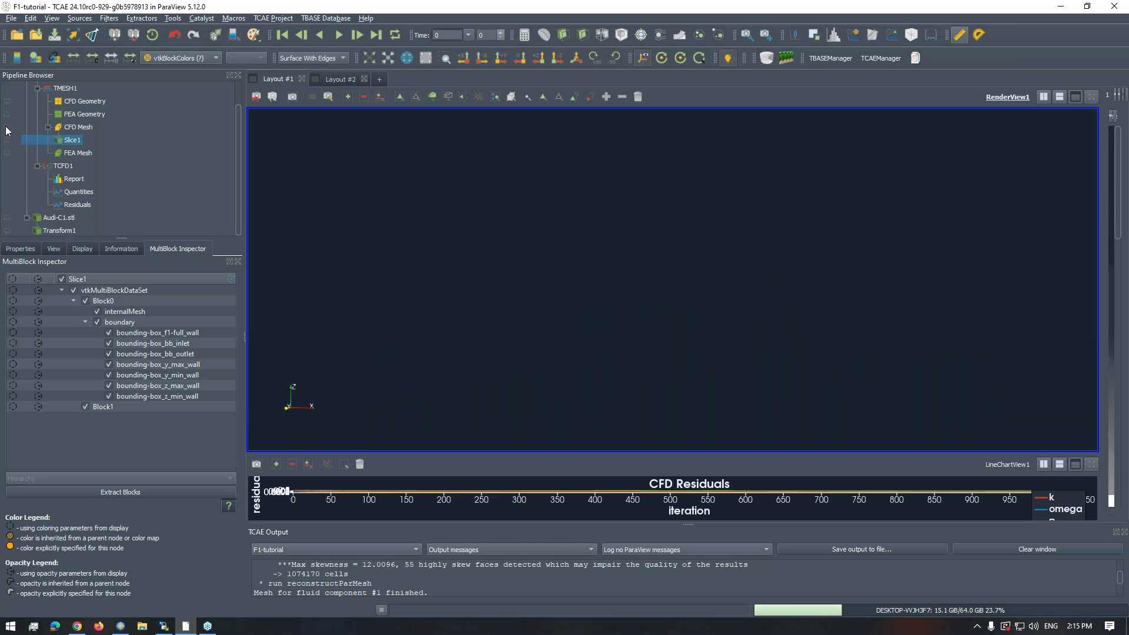
click(5, 130)
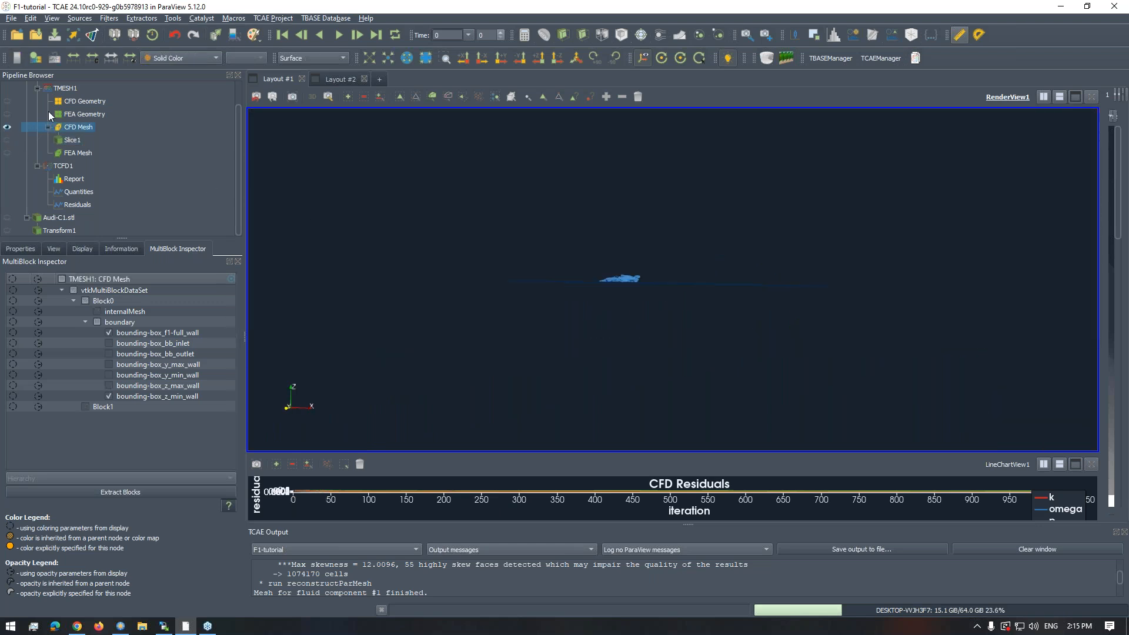
click(5, 121)
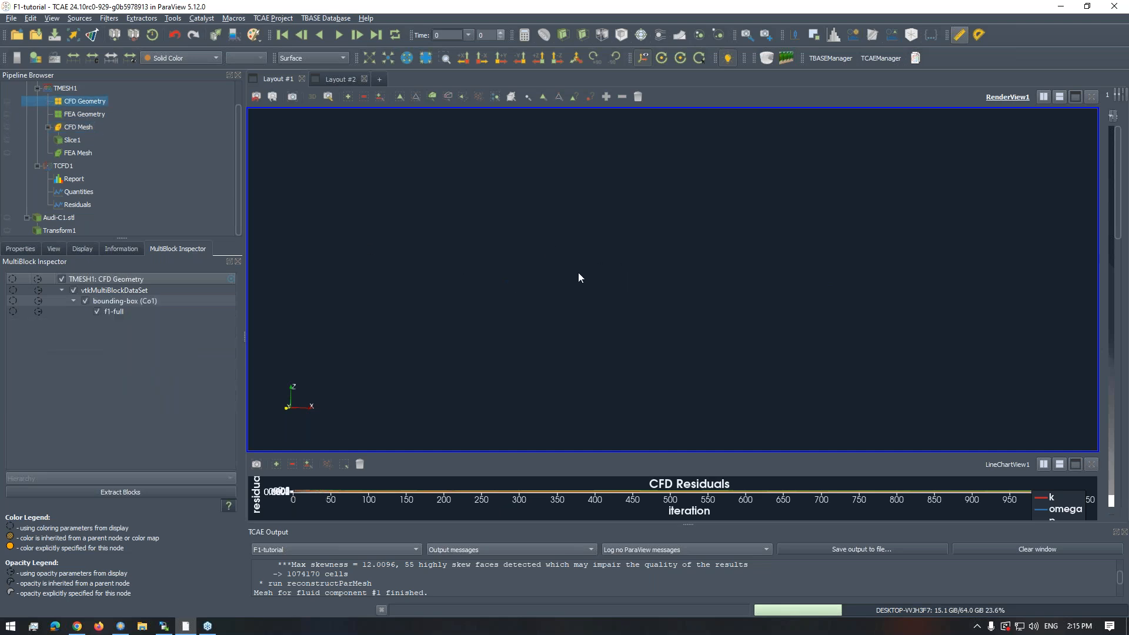
drag(687, 263, 710, 267)
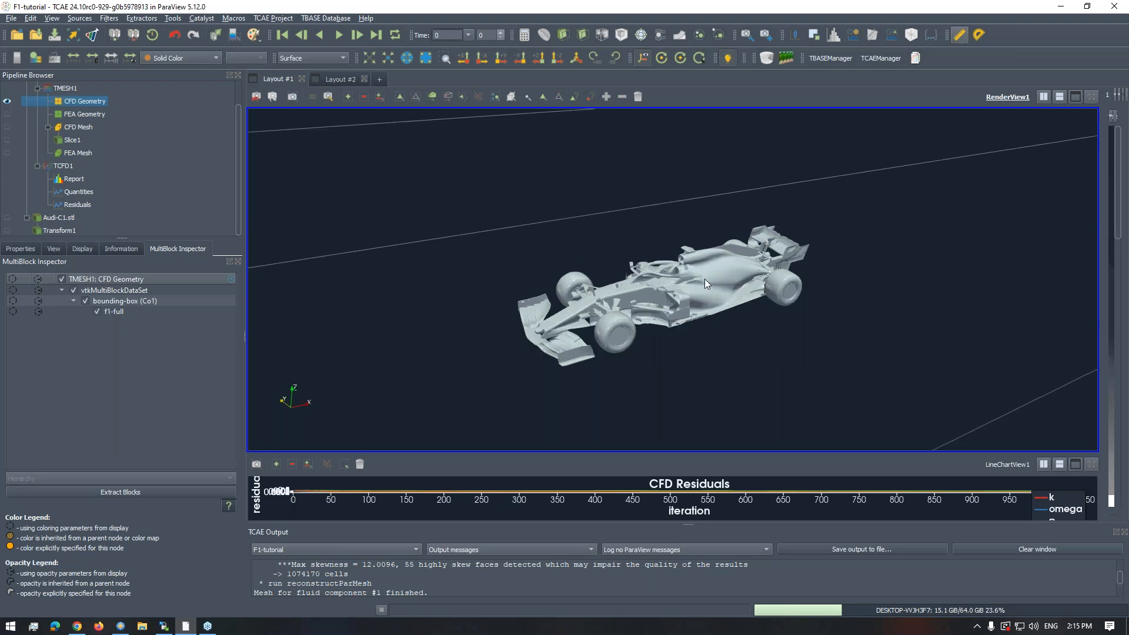
- Examine the F1 car's front wing, front wheel, halo and sidepod from raised and low front-side angles
scroll(711, 295, up, 3)
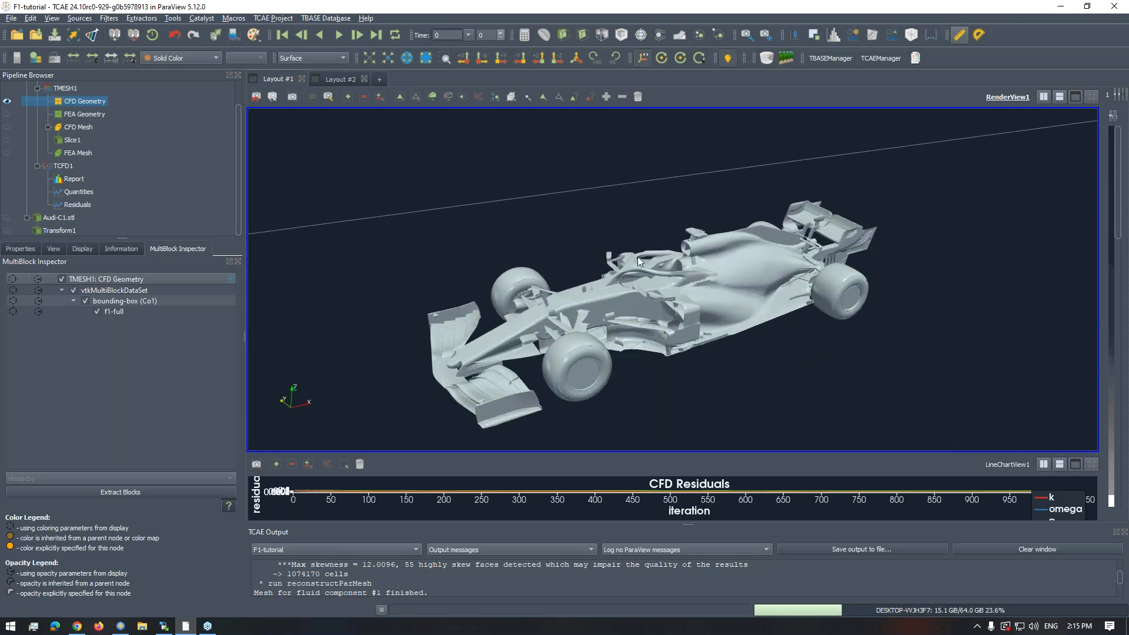
drag(638, 256, 735, 292)
scroll(736, 308, up, 3)
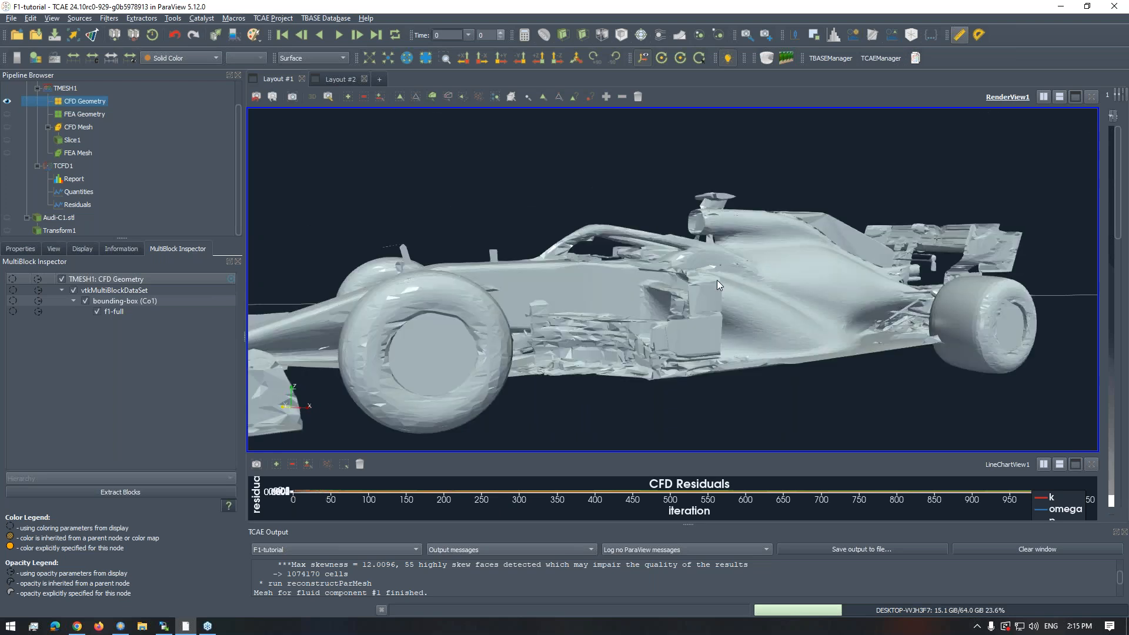
scroll(735, 292, down, 3)
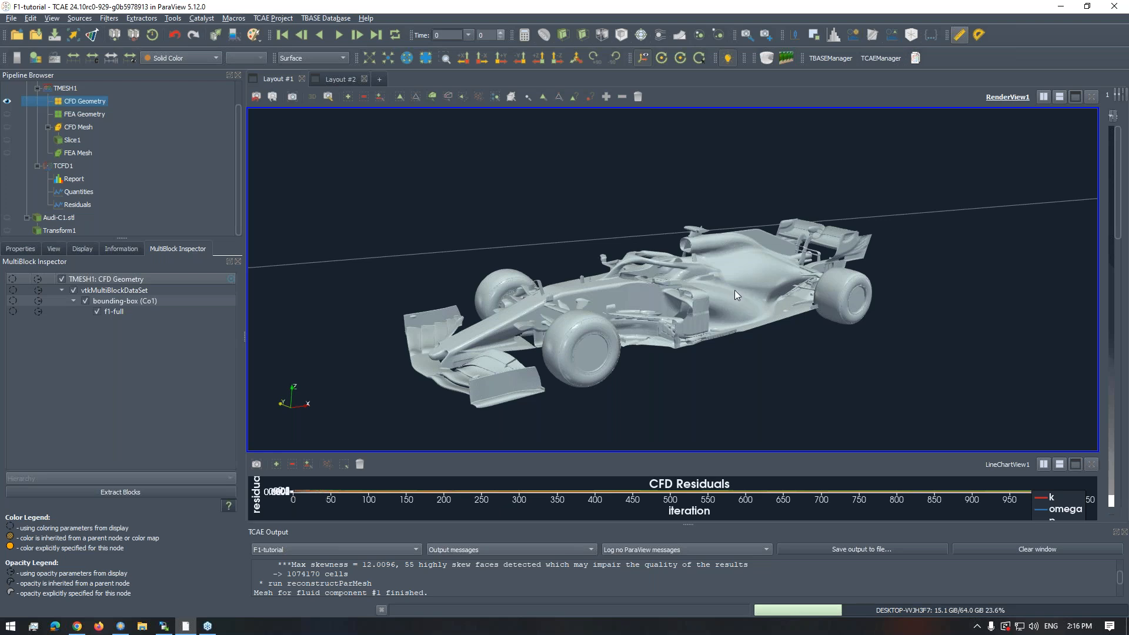
drag(772, 296, 702, 280)
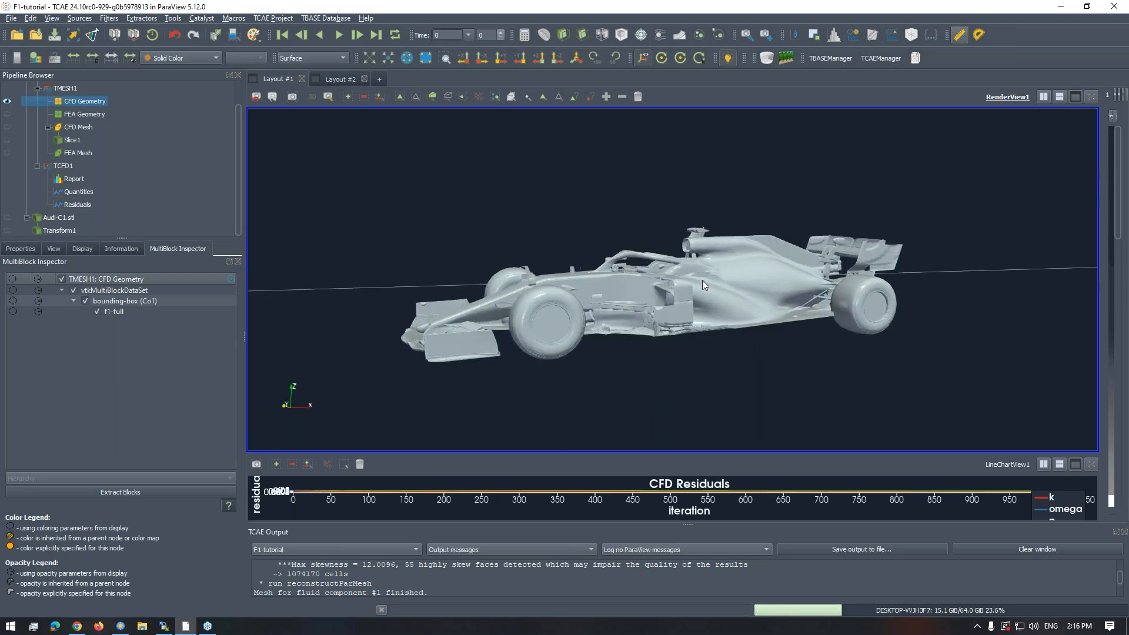
mouse_move(648, 248)
mouse_down()
mouse_move(693, 258)
mouse_move(665, 235)
mouse_up()
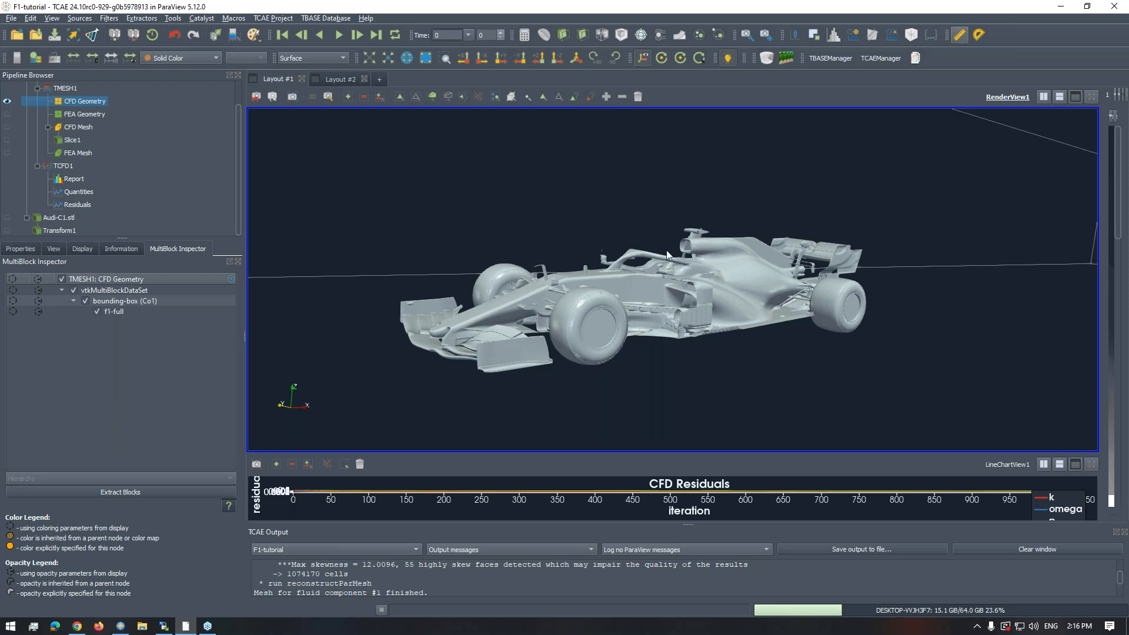
scroll(666, 264, up, 2)
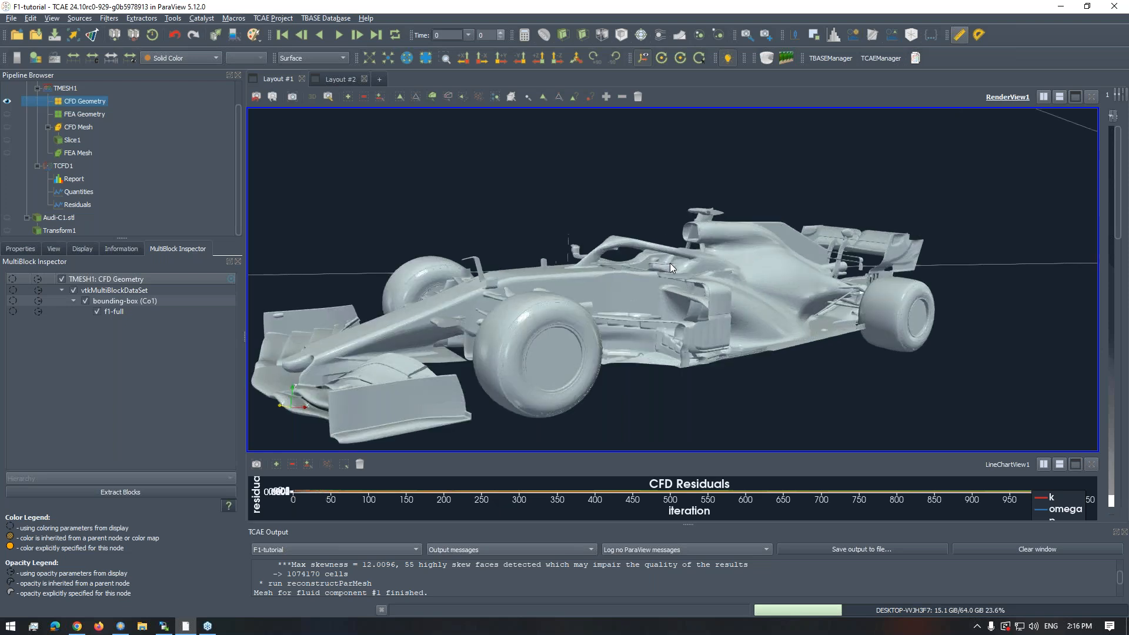
drag(676, 250, 715, 217)
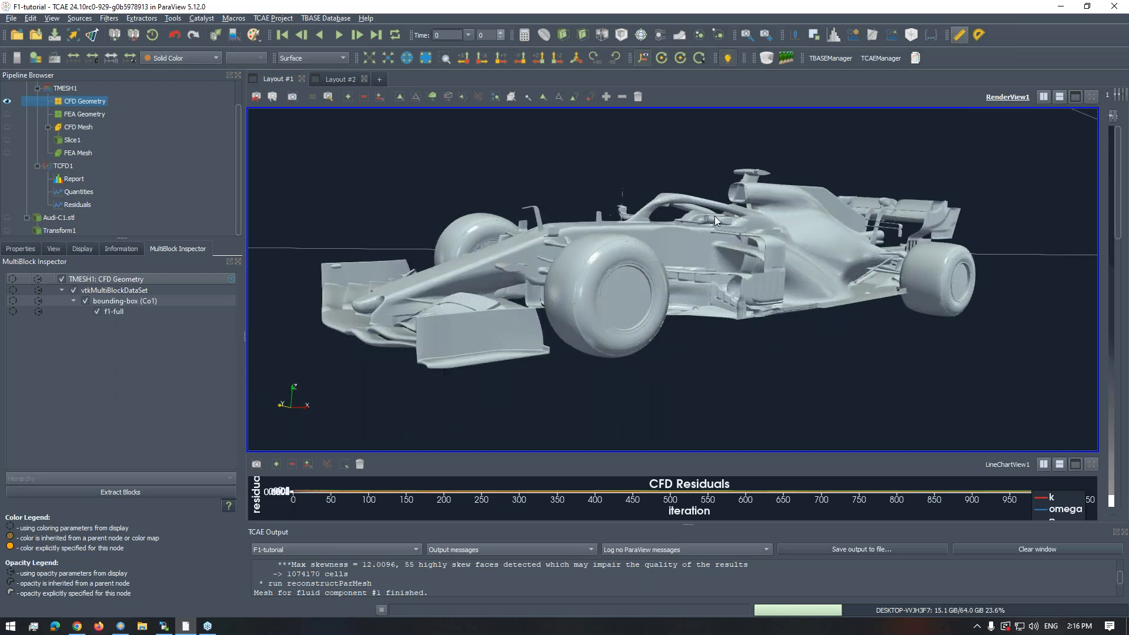
scroll(714, 217, down, 1)
scroll(711, 226, down, 2)
scroll(710, 227, up, 3)
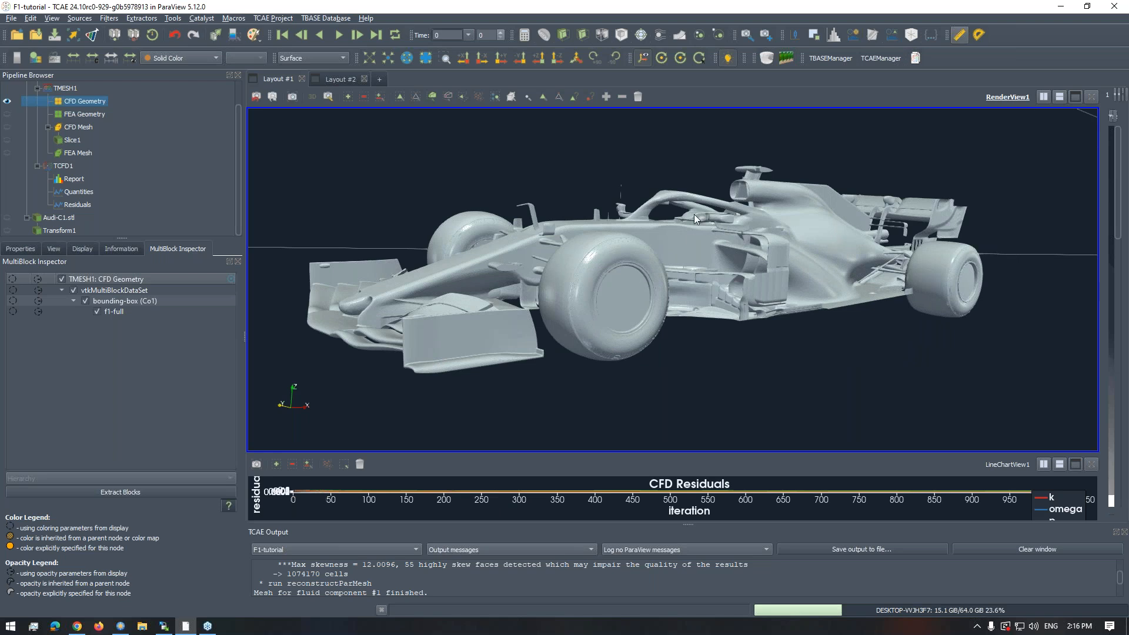
scroll(694, 214, down, 4)
- Examine the F1 car's placement inside the full bounding box, including the flow arrows at both ends
drag(718, 245, 691, 243)
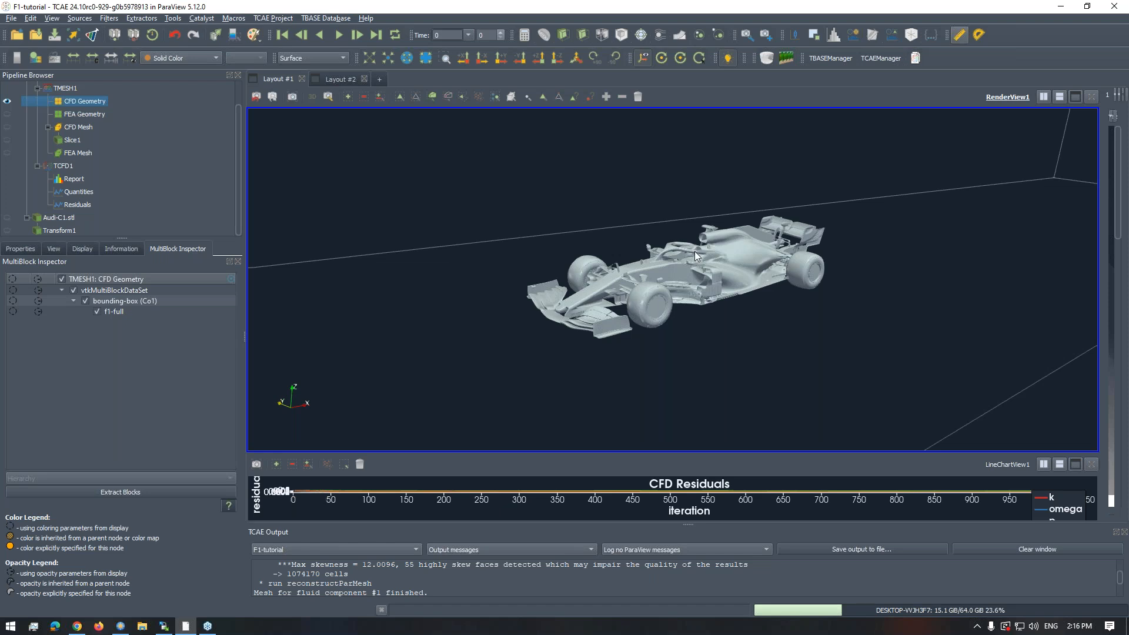
mouse_move(695, 251)
mouse_down()
mouse_move(661, 246)
mouse_move(702, 275)
mouse_move(673, 268)
mouse_move(679, 256)
mouse_move(736, 272)
mouse_move(636, 259)
mouse_move(618, 268)
mouse_move(682, 268)
mouse_up()
scroll(681, 268, up, 5)
scroll(686, 266, up, 4)
scroll(680, 253, down, 4)
scroll(669, 256, down, 3)
middle_drag(646, 259, 548, 269)
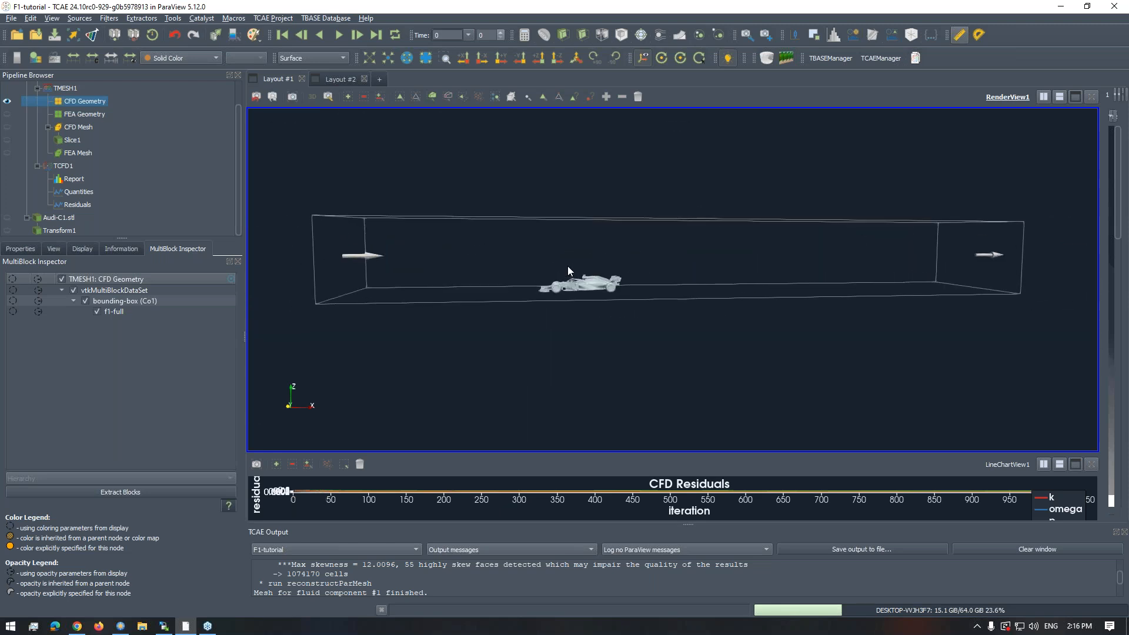
drag(572, 260, 584, 274)
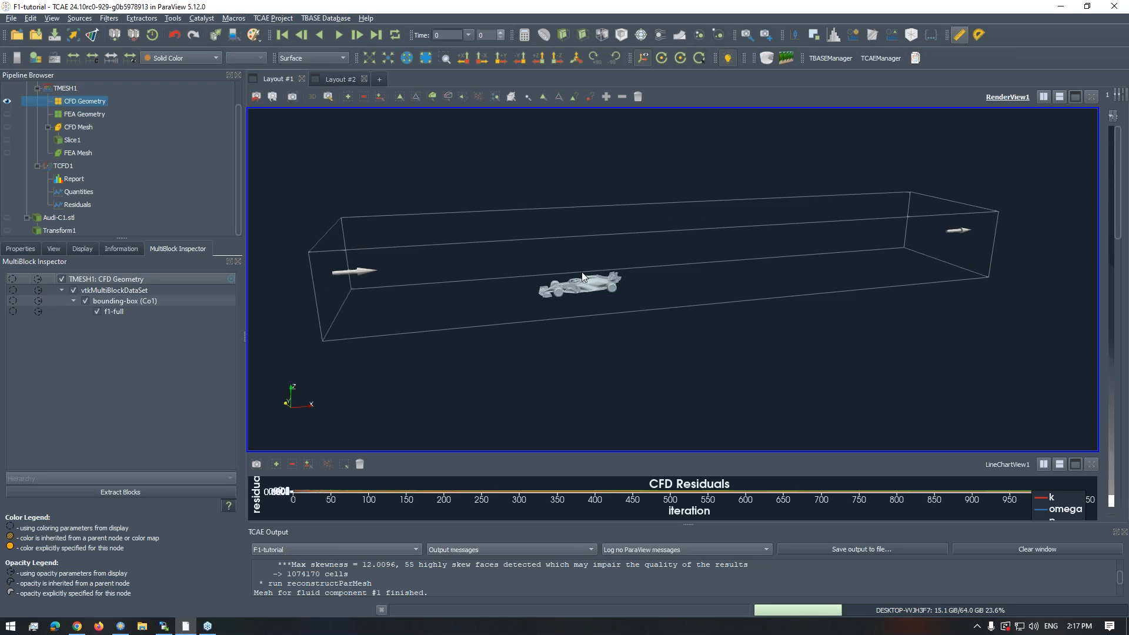
scroll(579, 309, up, 6)
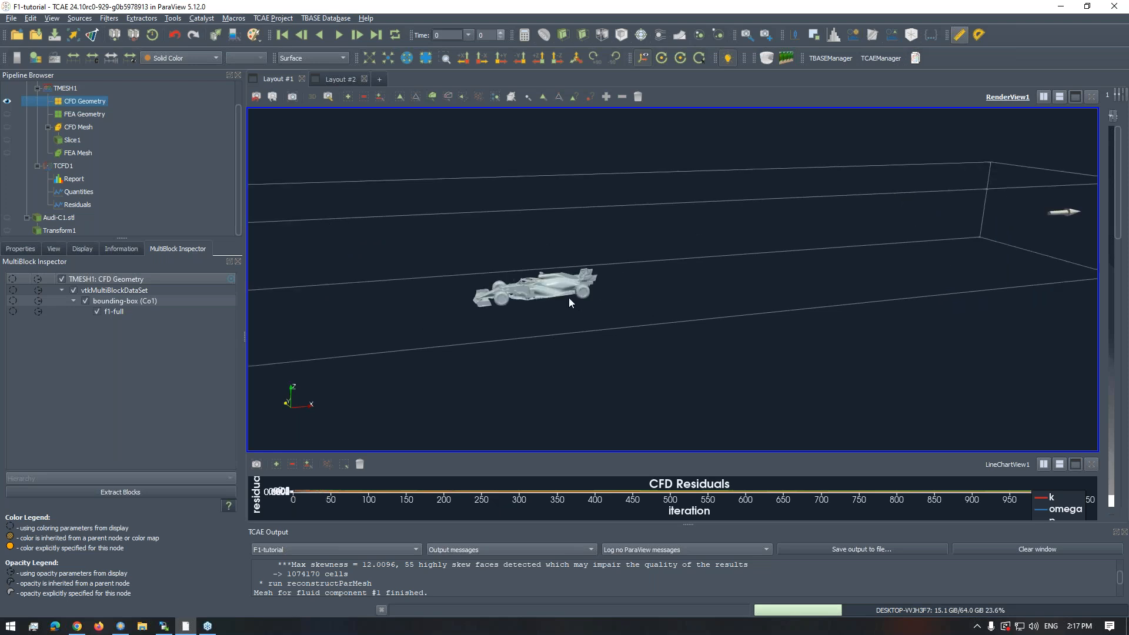
- Examine the F1 car in side profile, from the front wing along the sidepod to the rear wing
drag(741, 287, 635, 289)
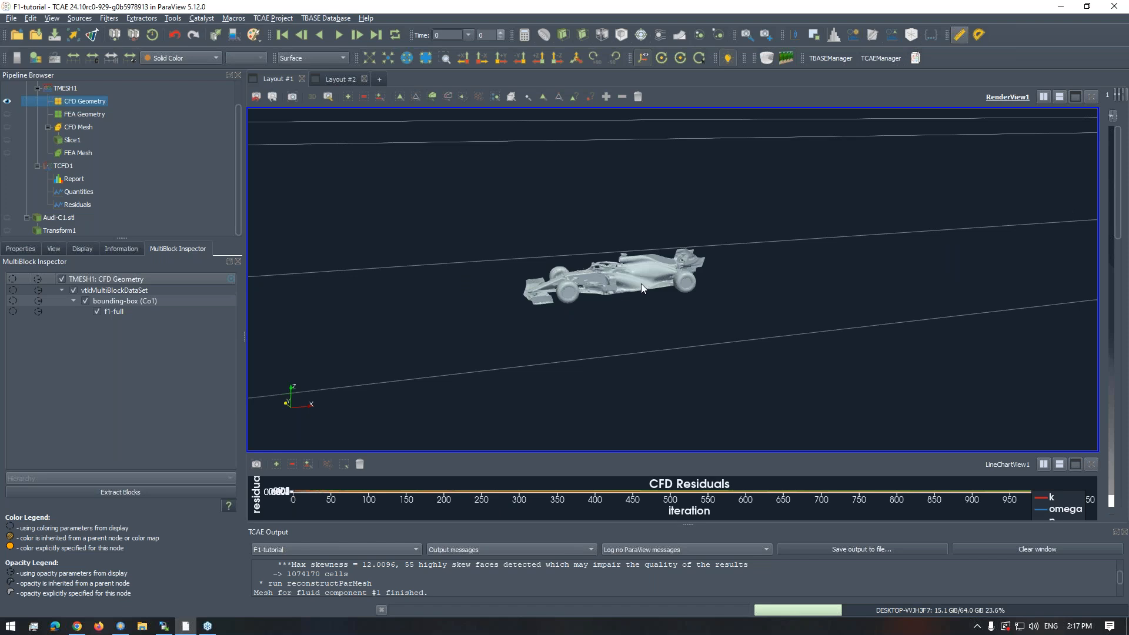
scroll(641, 283, up, 3)
middle_drag(636, 274, 716, 268)
scroll(644, 246, up, 1)
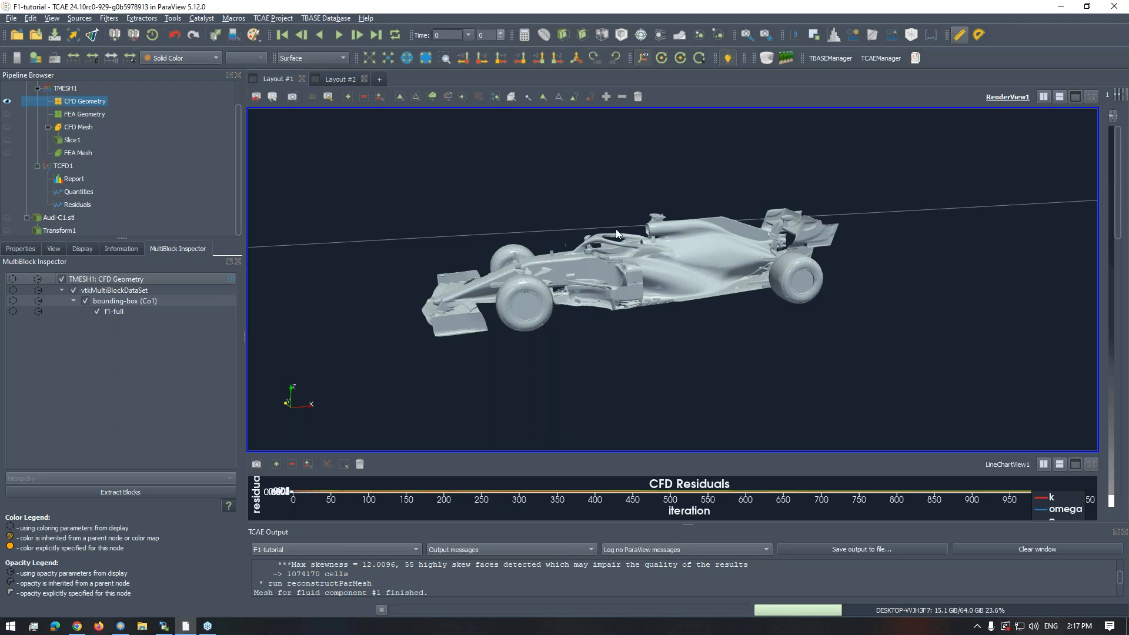
drag(616, 228, 618, 246)
scroll(620, 245, up, 1)
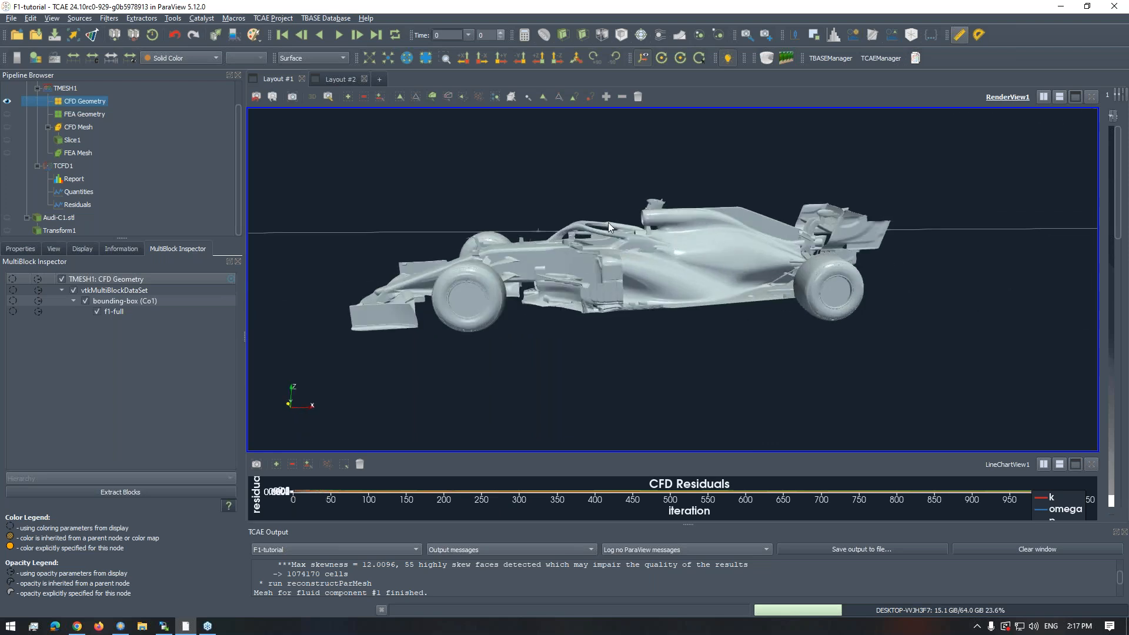
scroll(612, 239, up, 2)
scroll(612, 232, down, 1)
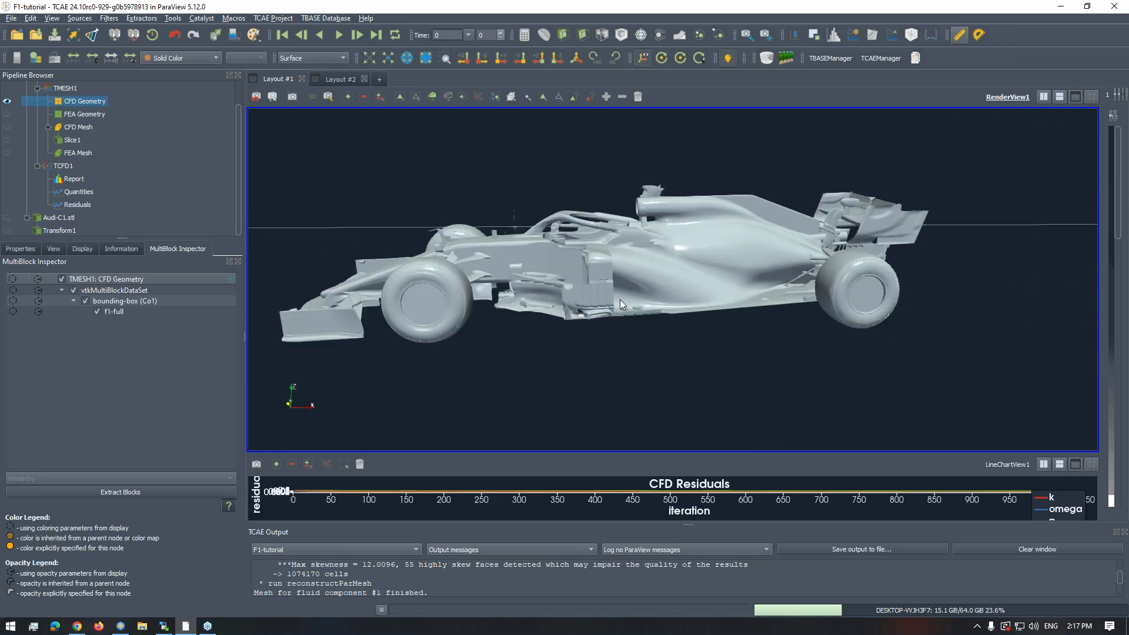
scroll(591, 281, down, 2)
drag(629, 283, 578, 274)
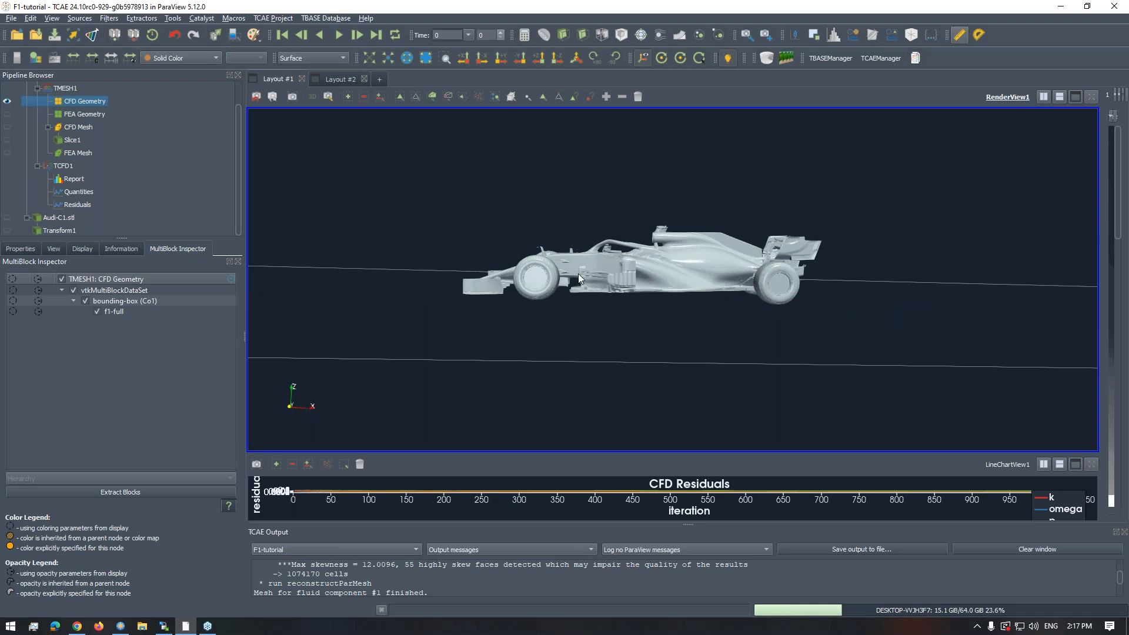
- Orbit around the F1 car and examine the upstream end of its bounding box with the inlet flow arrow
drag(602, 253, 641, 214)
scroll(656, 249, up, 3)
scroll(646, 229, down, 10)
right_drag(640, 213, 599, 297)
drag(598, 297, 649, 278)
right_drag(650, 278, 658, 242)
drag(659, 242, 667, 253)
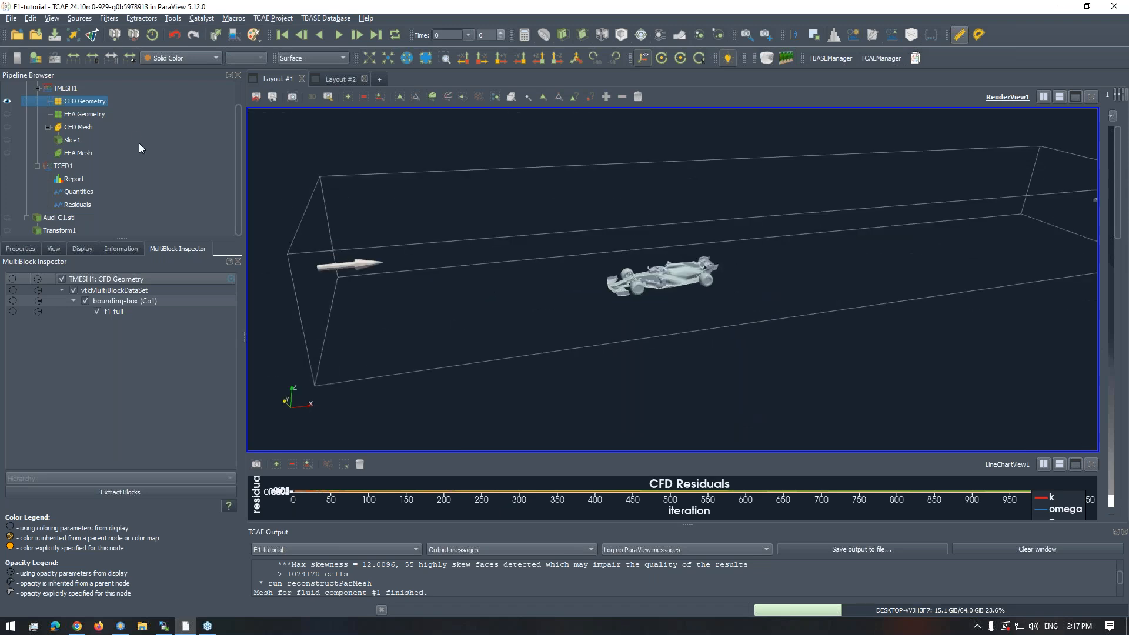
- Review the CFD Geometry's data statistics and bounds under TMESH1, and view the bounding box from a raised angle
click(120, 246)
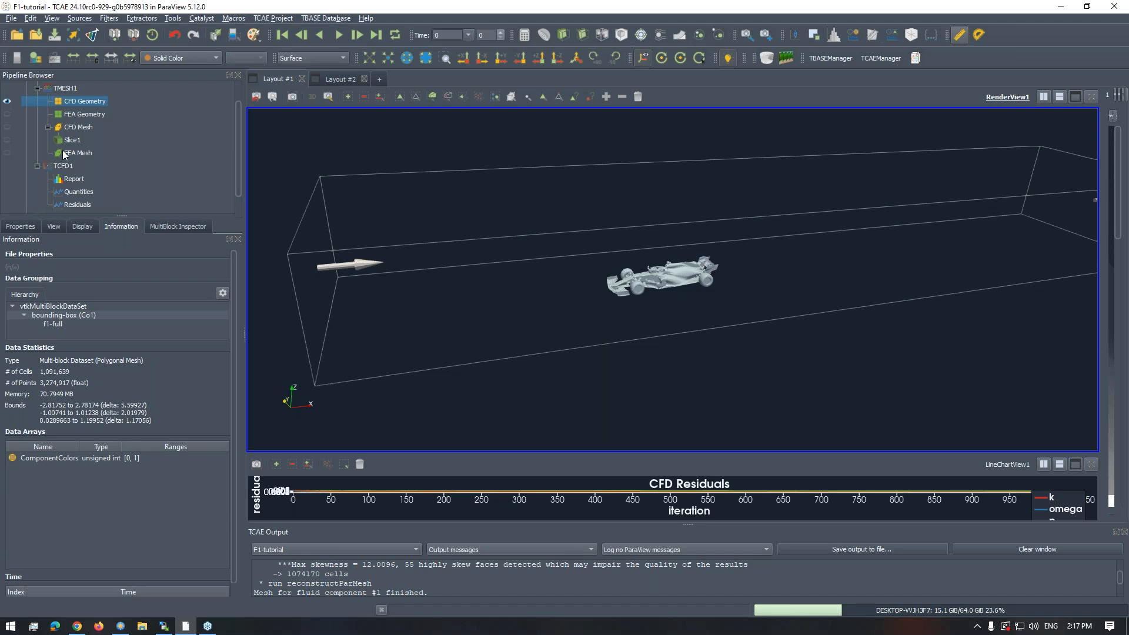
click(64, 89)
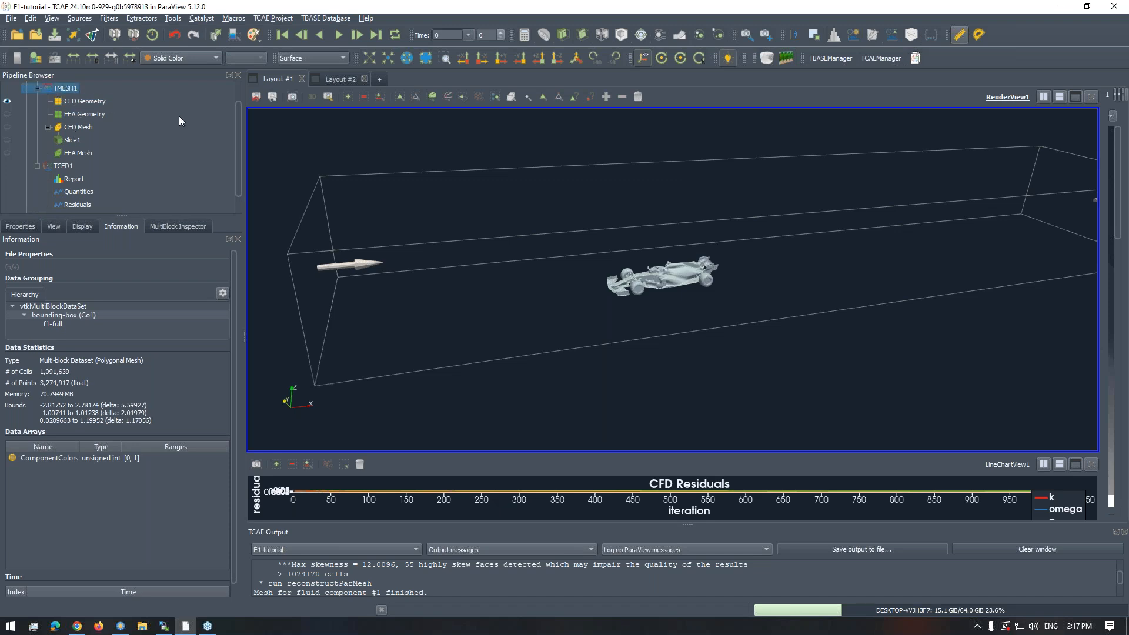
drag(237, 128, 241, 94)
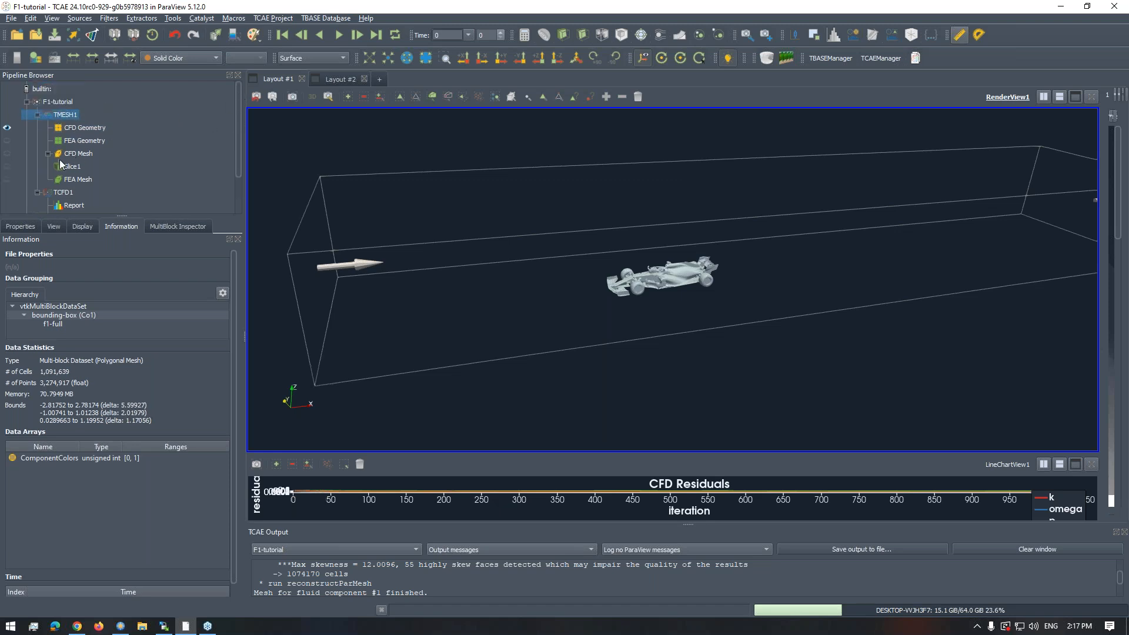
click(82, 129)
drag(508, 232, 650, 277)
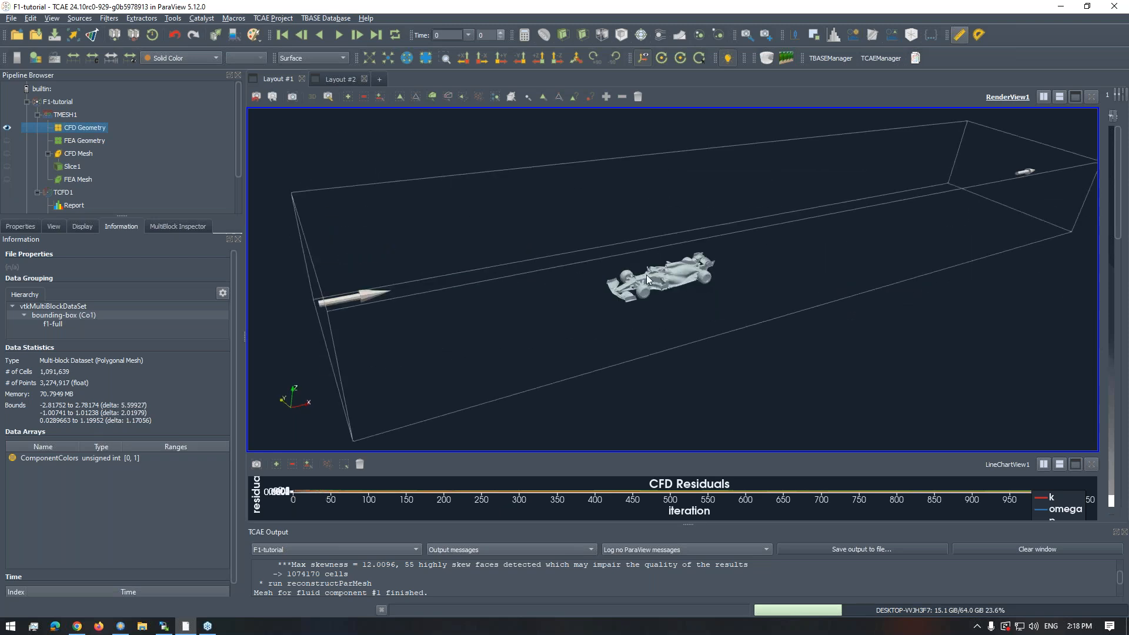
- Open the CFD Geometry's mesh properties, widen them to show the full bounding box parameters, and select the first coordinate of Bounding box point 1
click(27, 225)
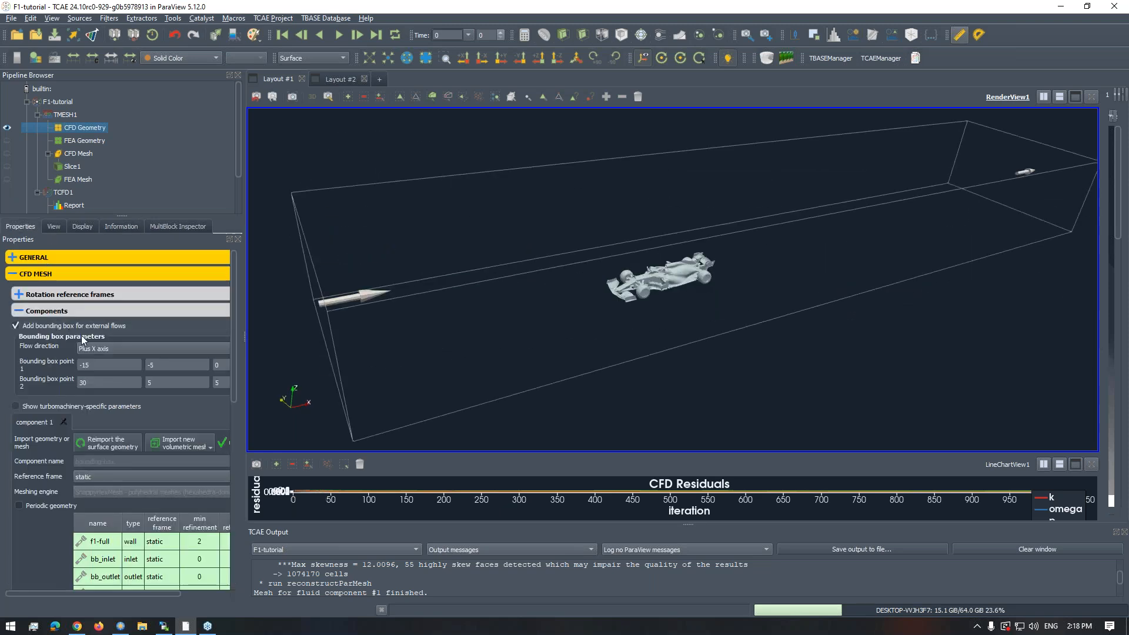
drag(244, 348, 292, 495)
drag(298, 364, 296, 289)
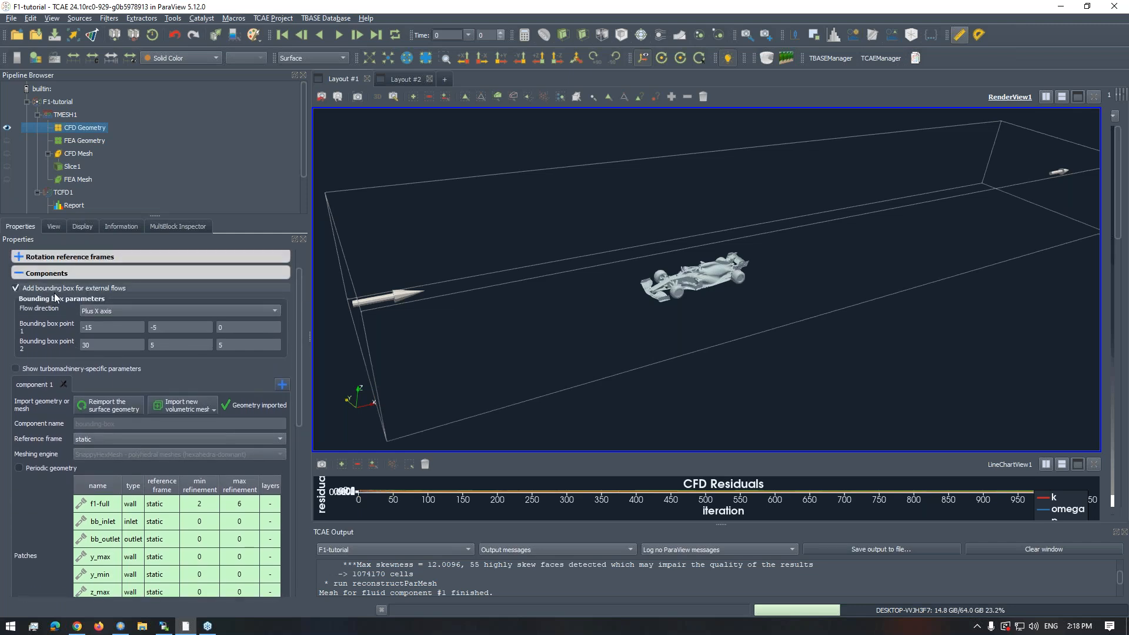
click(113, 327)
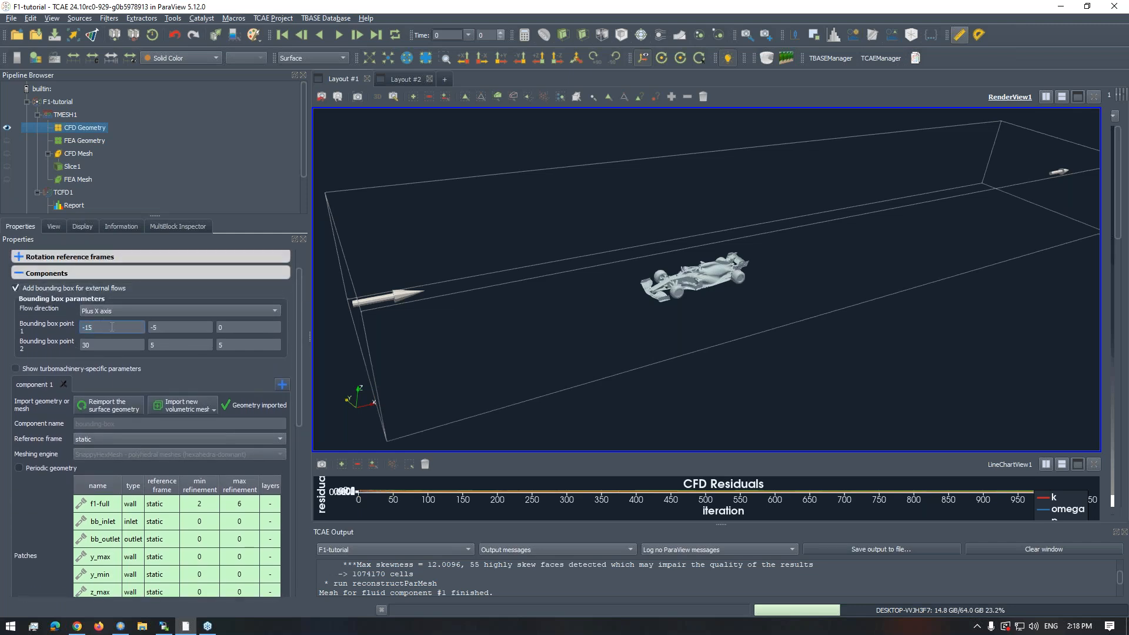
- View the full bounding box from the side and from above while reviewing the first coordinates of Bounding box points 1 and 2
scroll(477, 299, down, 1)
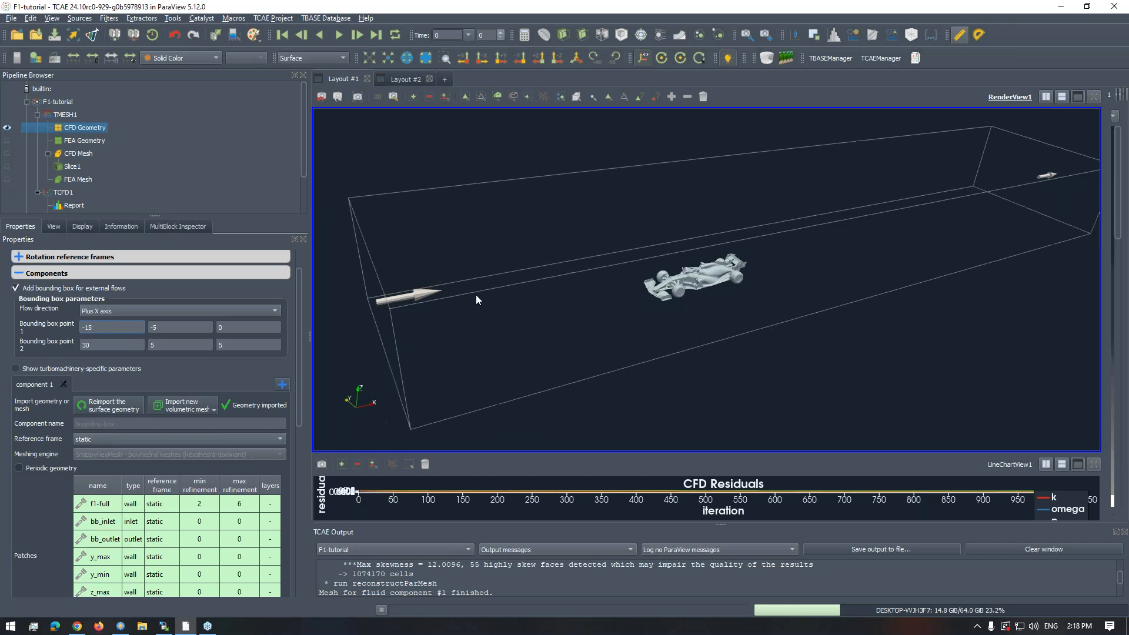
scroll(486, 302, down, 2)
drag(520, 347, 483, 348)
middle_drag(585, 327, 540, 314)
mouse_move(540, 315)
mouse_down()
mouse_move(541, 304)
mouse_move(556, 319)
mouse_move(531, 314)
mouse_move(524, 327)
mouse_move(525, 306)
mouse_move(525, 320)
mouse_up()
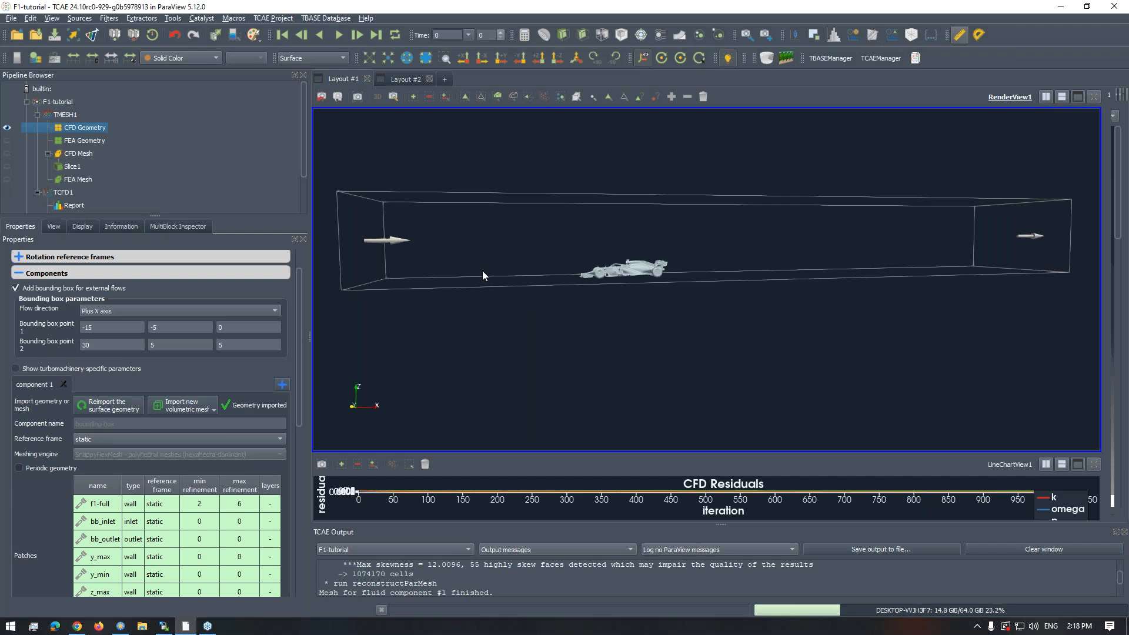
click(131, 329)
click(126, 345)
click(112, 329)
drag(447, 277, 517, 324)
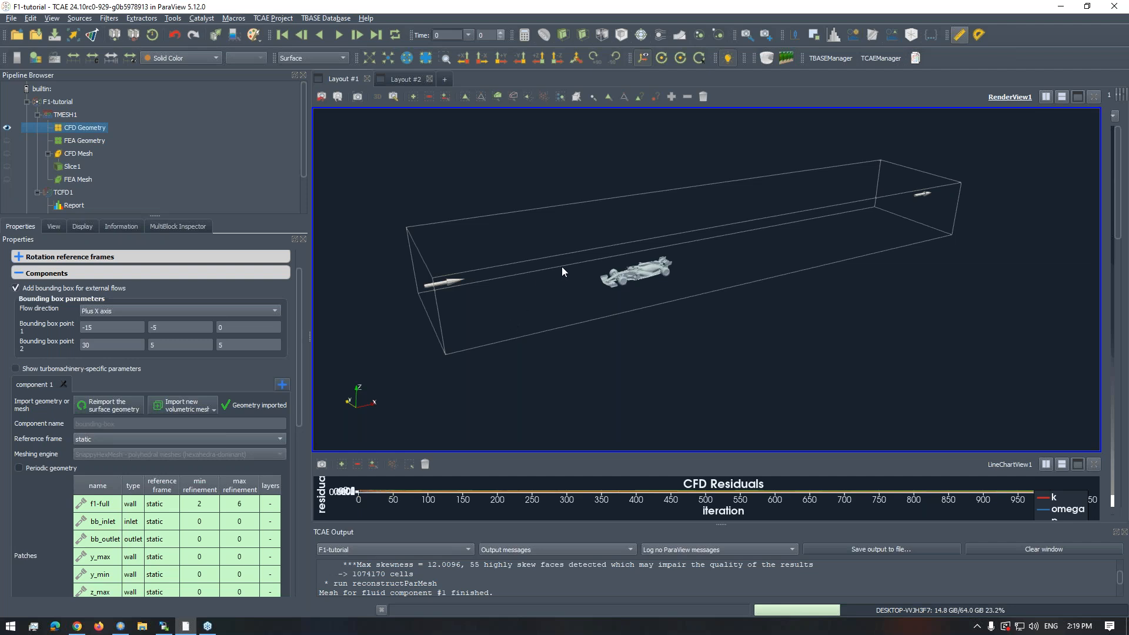
- Move in from the bounding box to a close front three-quarter view of the F1 car
scroll(557, 285, up, 3)
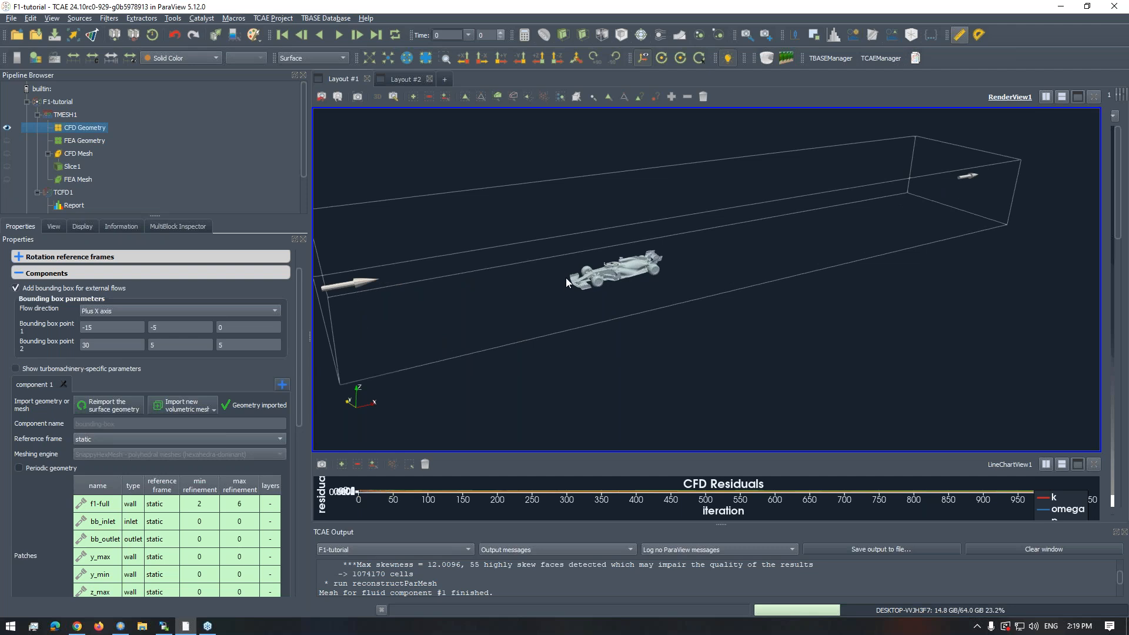
middle_drag(560, 268, 616, 255)
drag(616, 256, 638, 263)
scroll(637, 264, up, 2)
scroll(638, 263, up, 2)
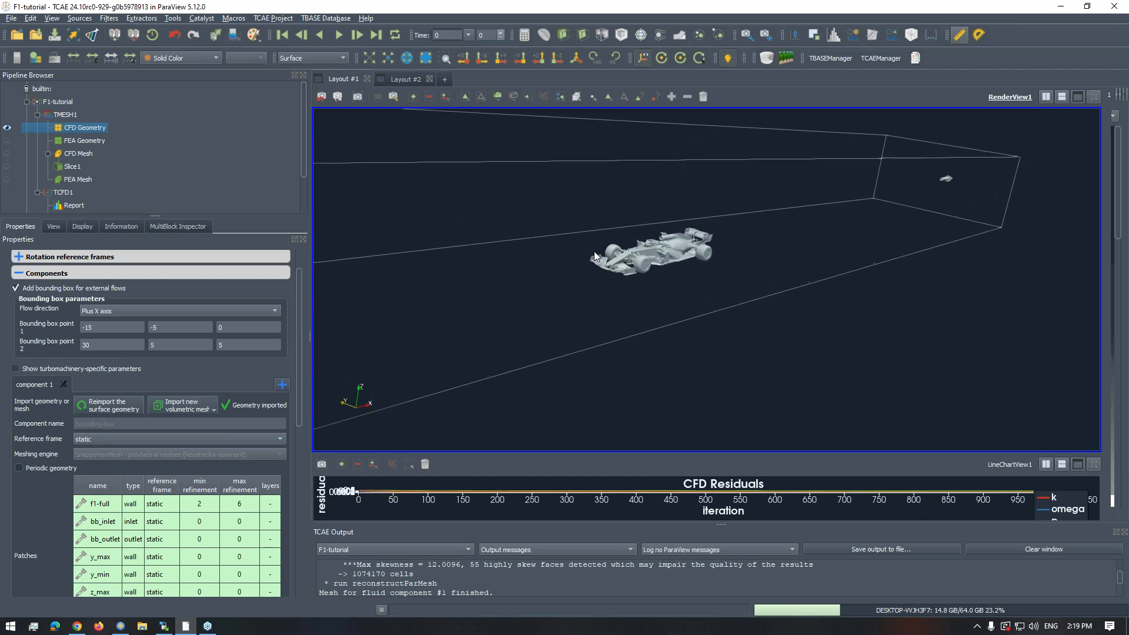
middle_drag(557, 245, 605, 260)
scroll(602, 309, up, 5)
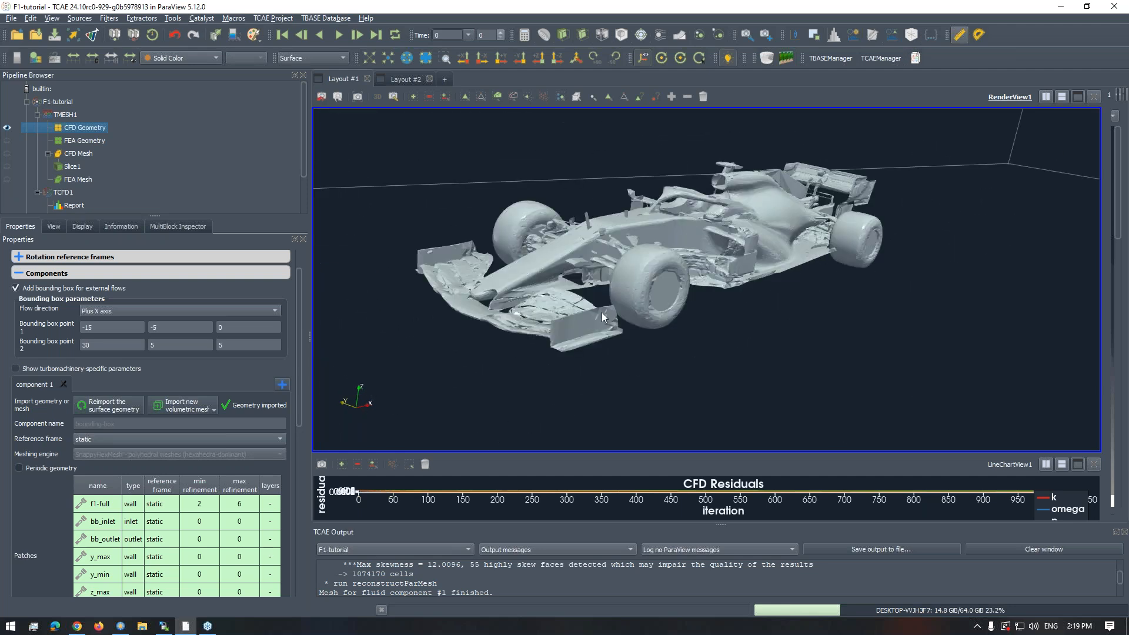
- Examine the F1 car's front wing, nose, front suspension and sidepod surfaces at several distances
scroll(596, 305, down, 1)
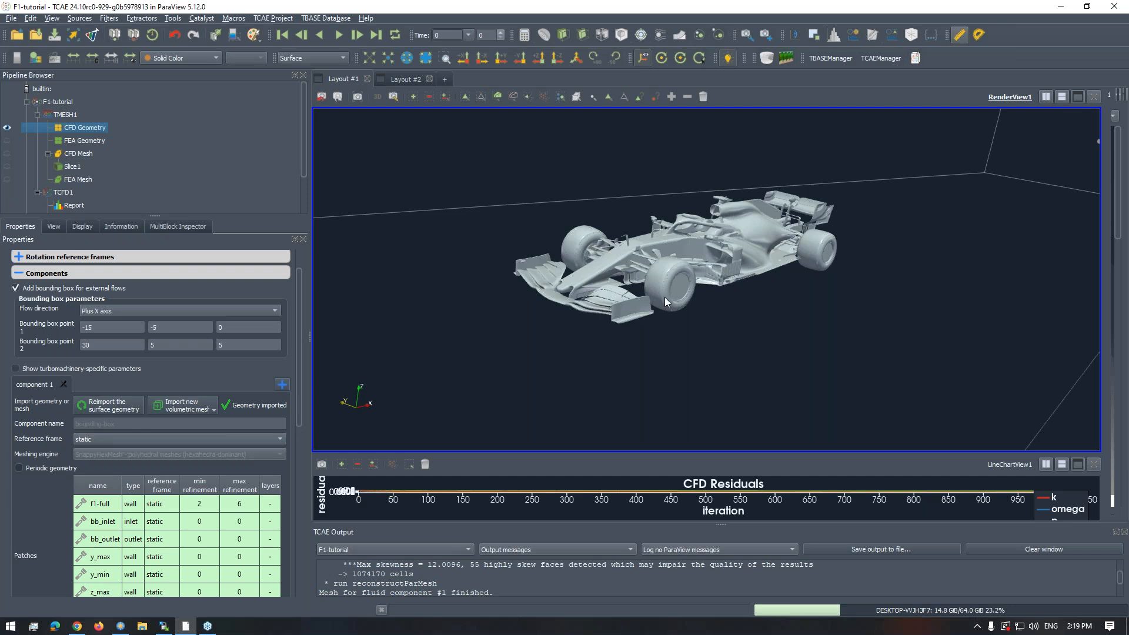
drag(690, 319, 595, 299)
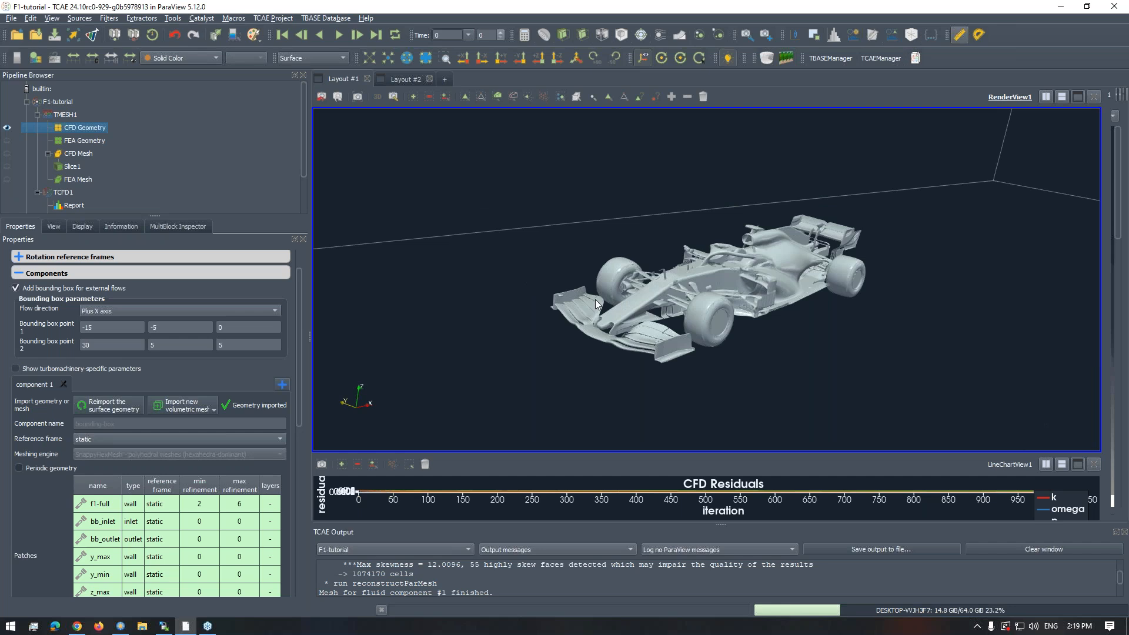
scroll(650, 318, up, 1)
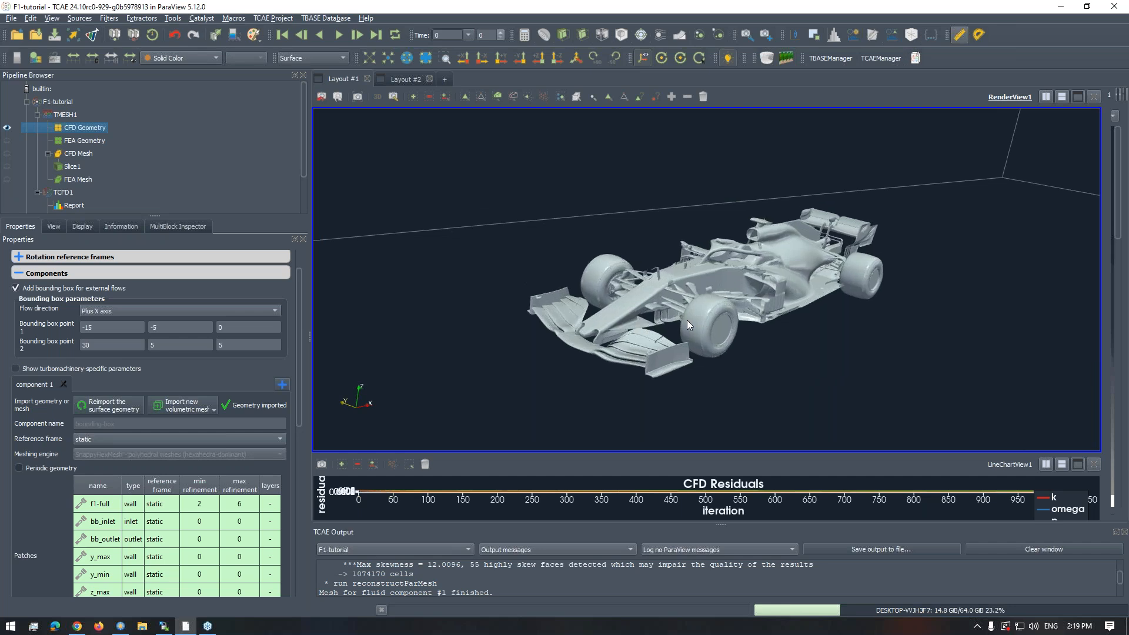
scroll(687, 333, up, 3)
scroll(687, 333, up, 1)
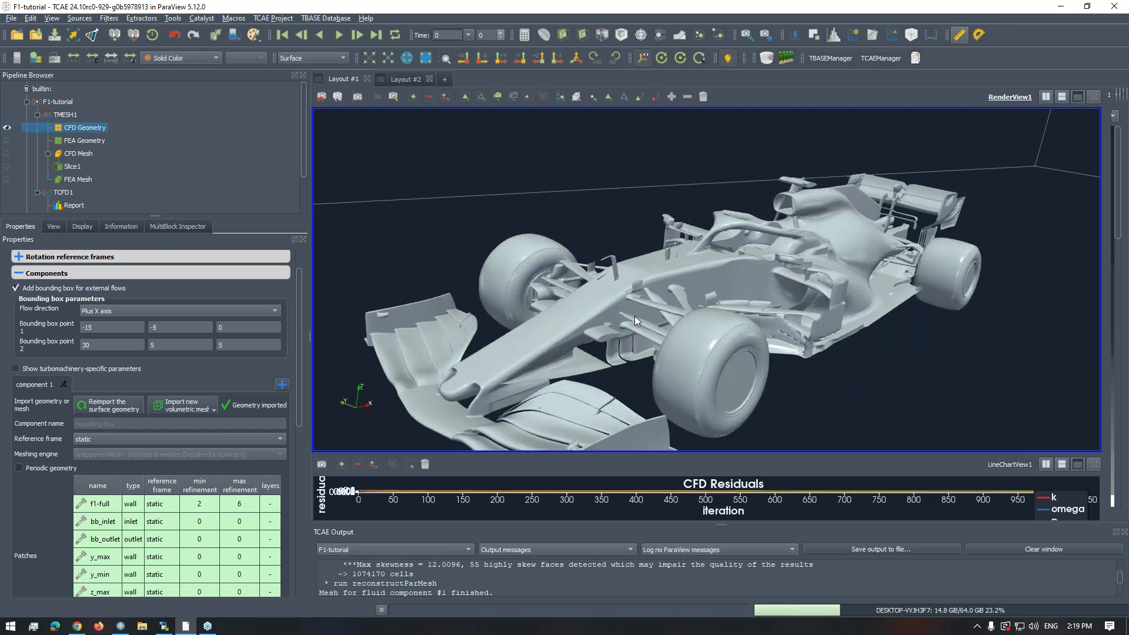
scroll(666, 324, down, 2)
scroll(694, 301, down, 3)
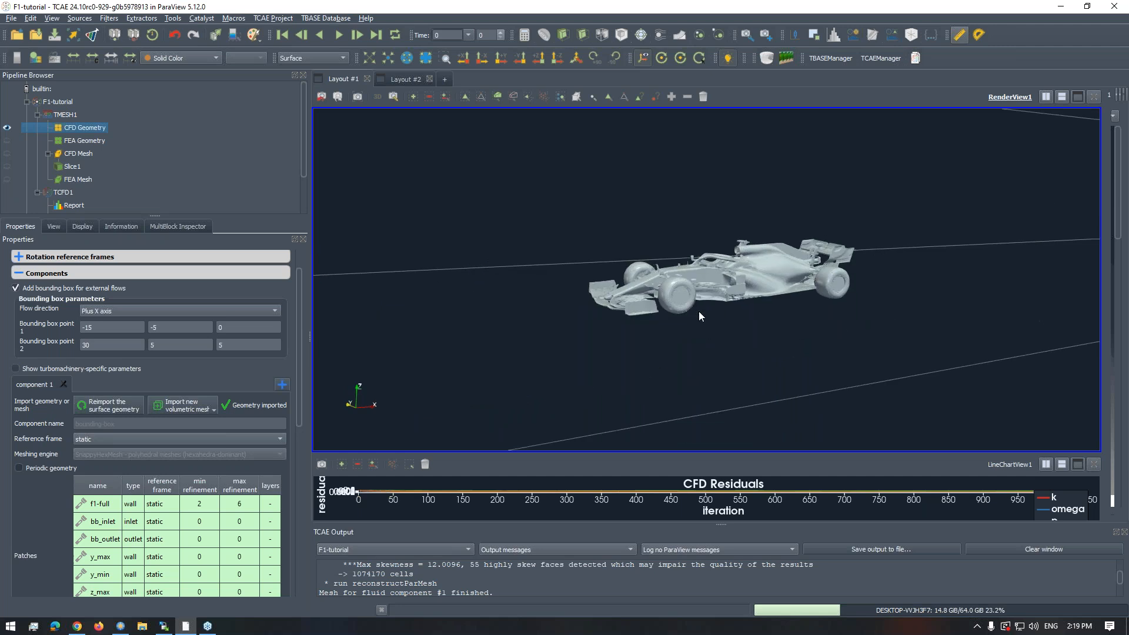
scroll(699, 313, up, 4)
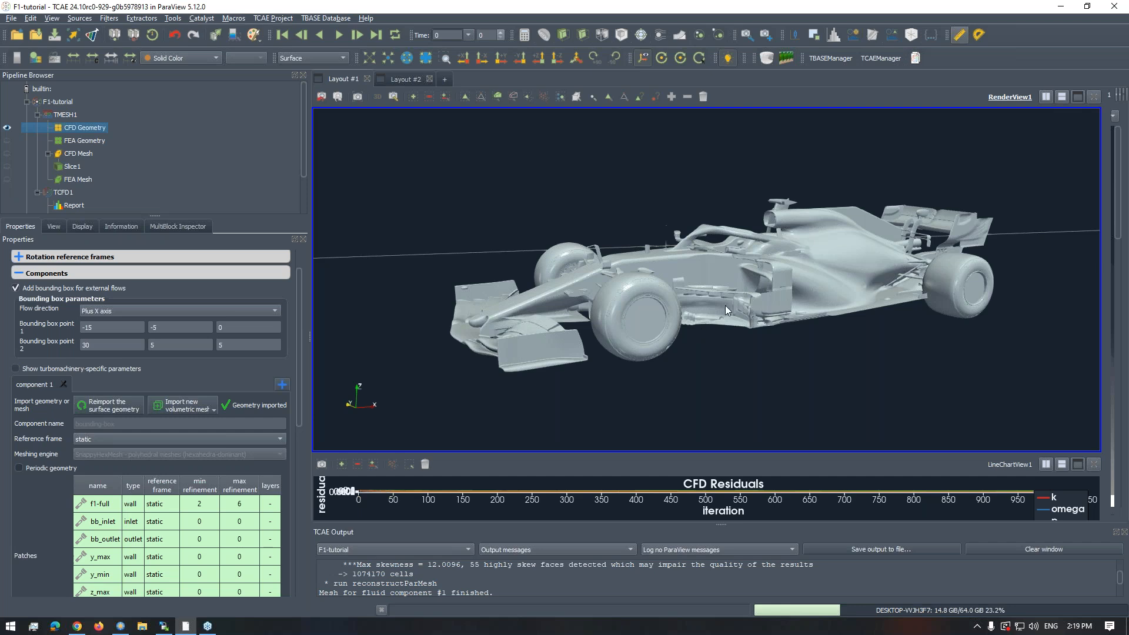
scroll(701, 289, up, 1)
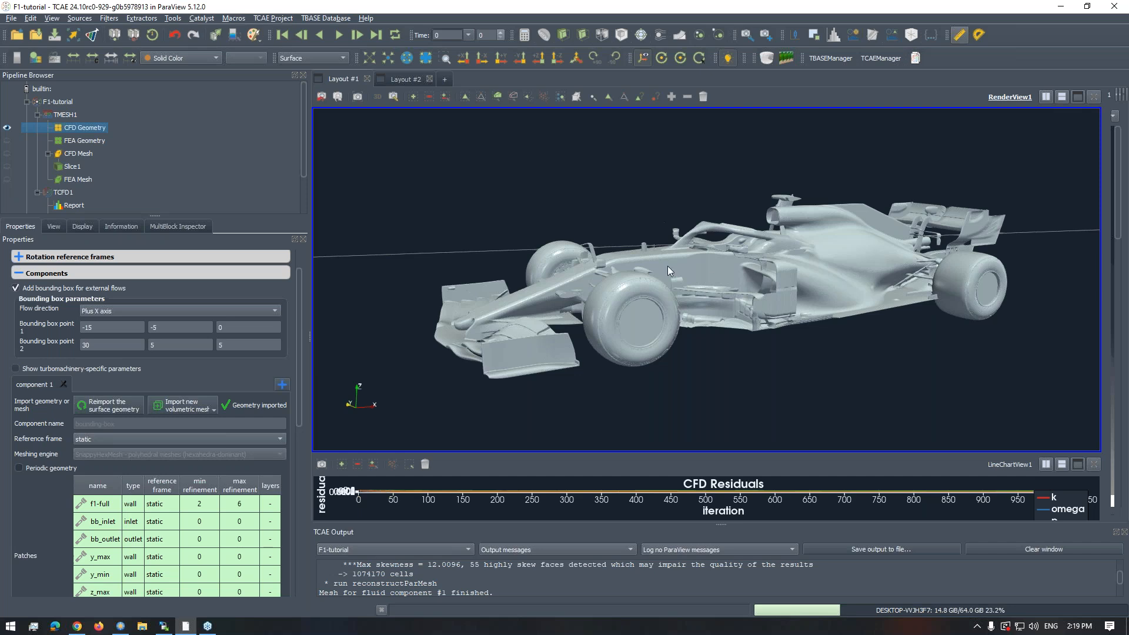
mouse_move(696, 285)
mouse_down()
mouse_move(698, 271)
mouse_move(661, 277)
mouse_move(658, 258)
mouse_move(689, 275)
mouse_up()
scroll(697, 273, down, 2)
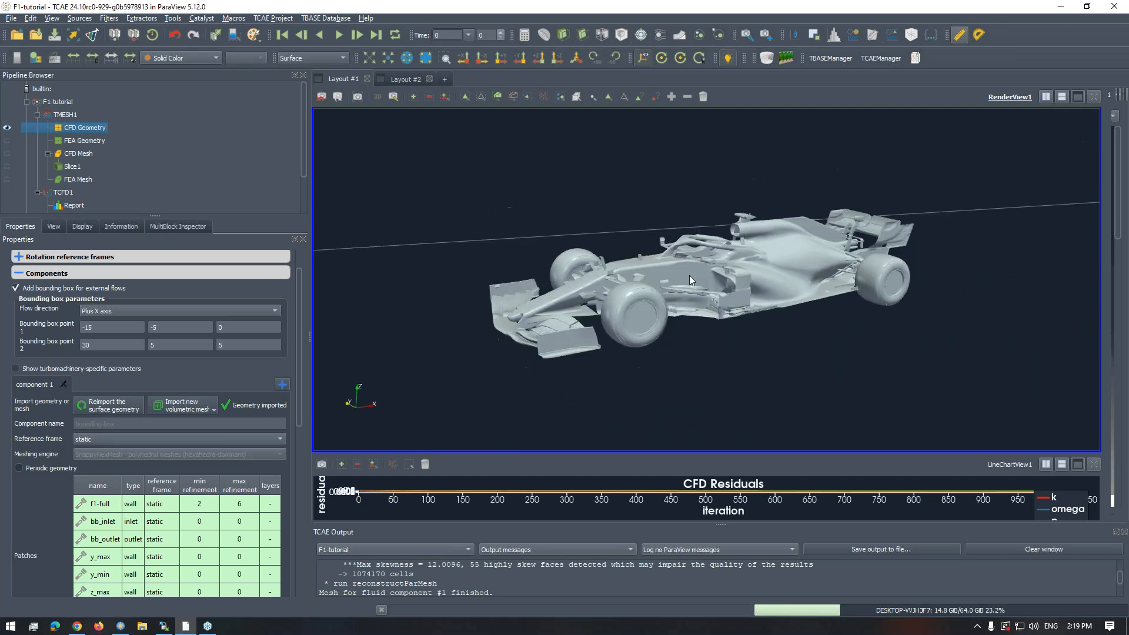
- View the F1 car's placement within the whole bounding box, including the inlet and outlet flow arrows
scroll(689, 275, down, 1)
scroll(668, 272, down, 5)
scroll(669, 272, down, 4)
right_drag(680, 272, 678, 277)
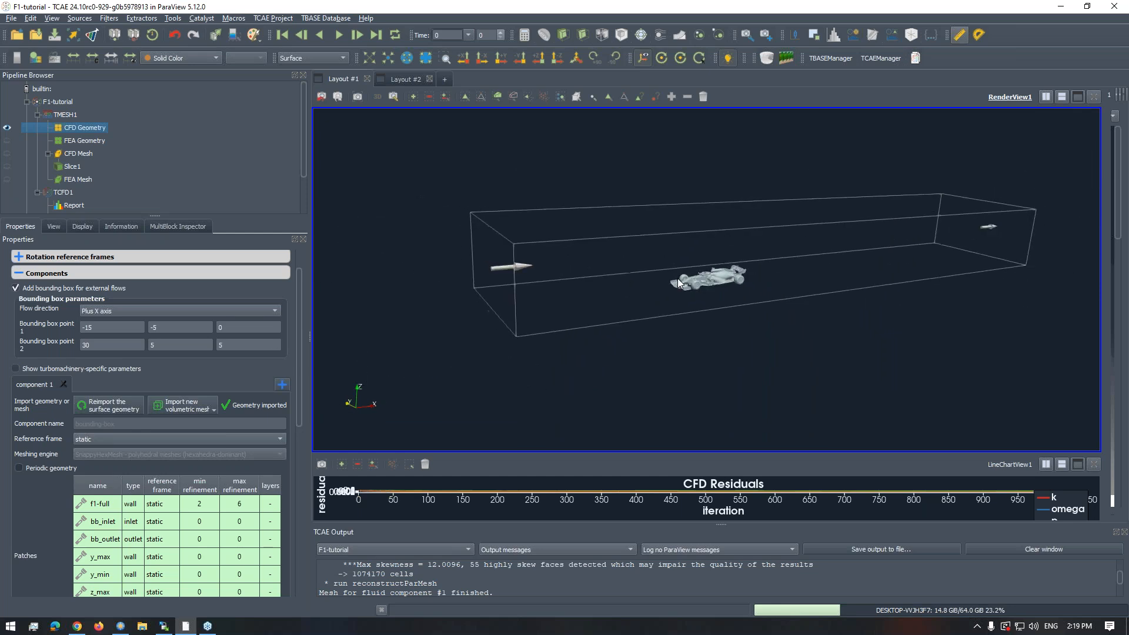
right_drag(725, 305, 726, 367)
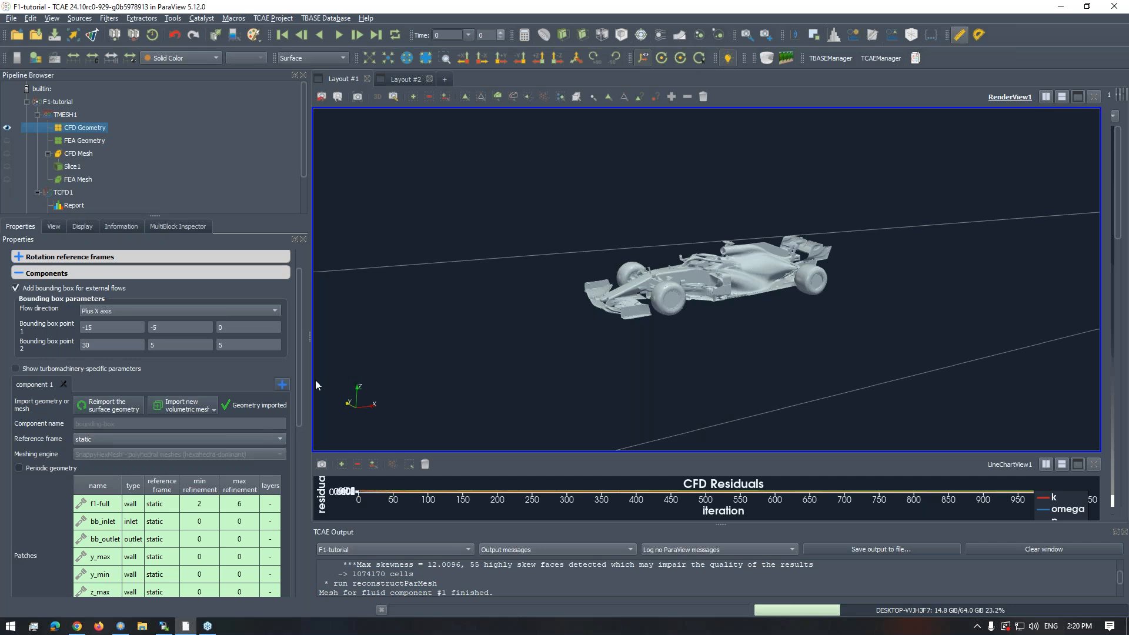
- Return to the start of the CFD mesh component settings and examine the car's front wheel and sidepod area up close
drag(299, 385, 374, 341)
drag(633, 294, 707, 286)
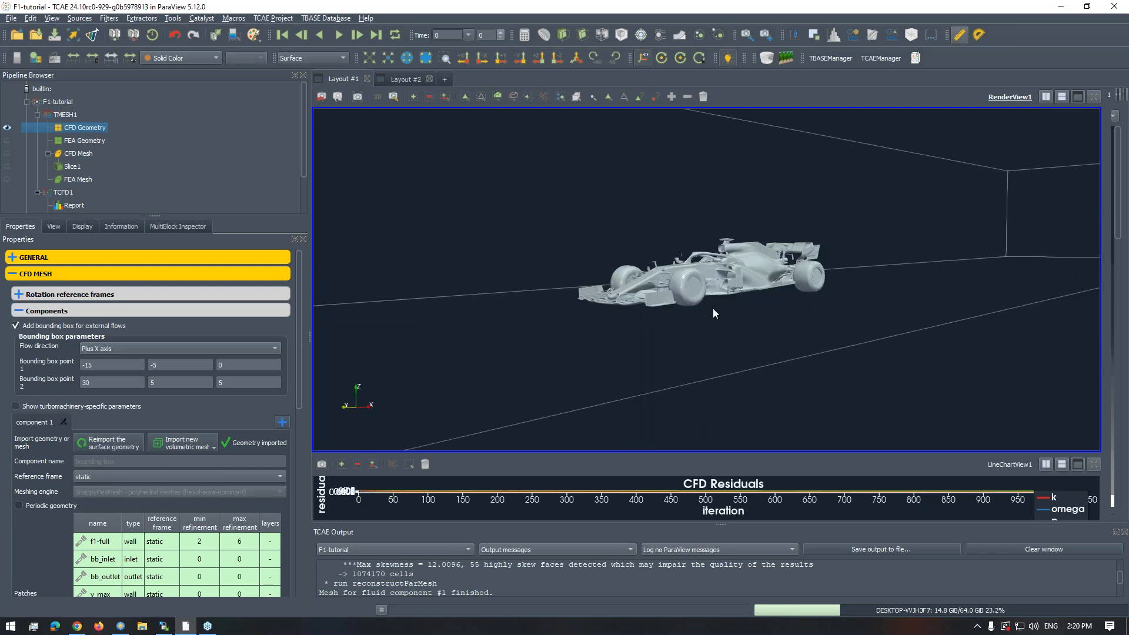
scroll(713, 308, up, 10)
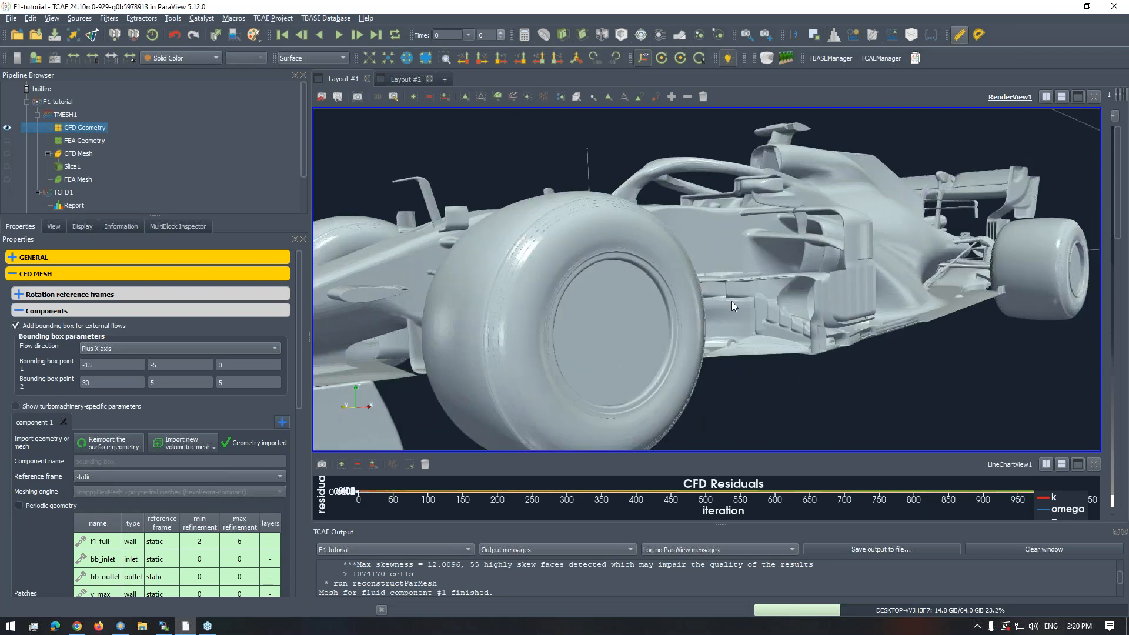
drag(732, 301, 690, 295)
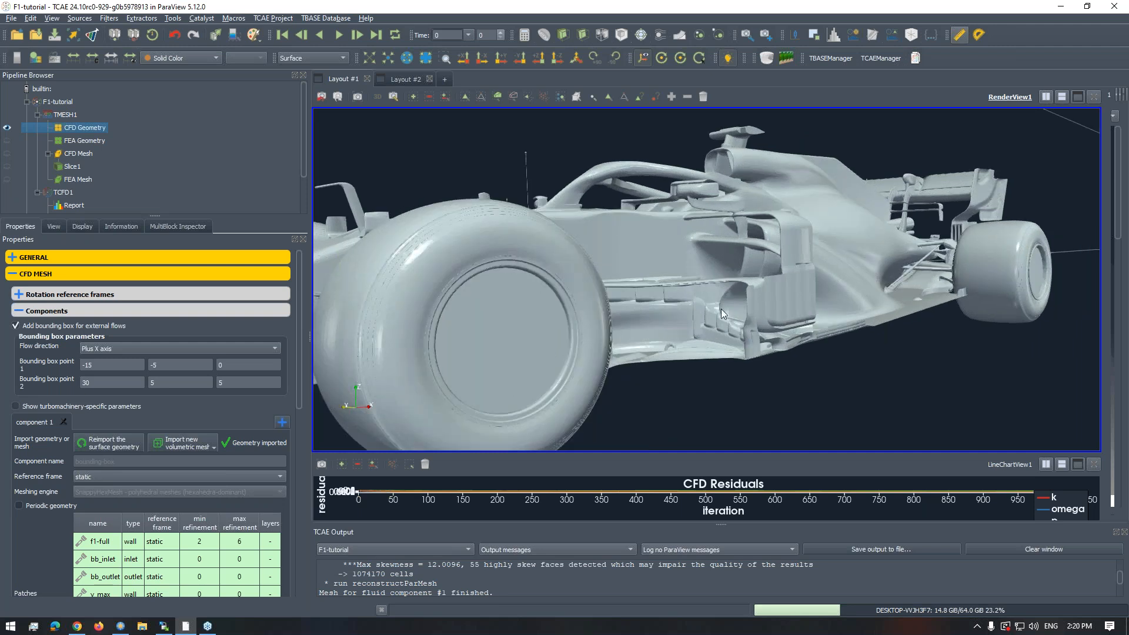
scroll(724, 321, up, 5)
scroll(726, 297, down, 15)
drag(726, 301, 703, 297)
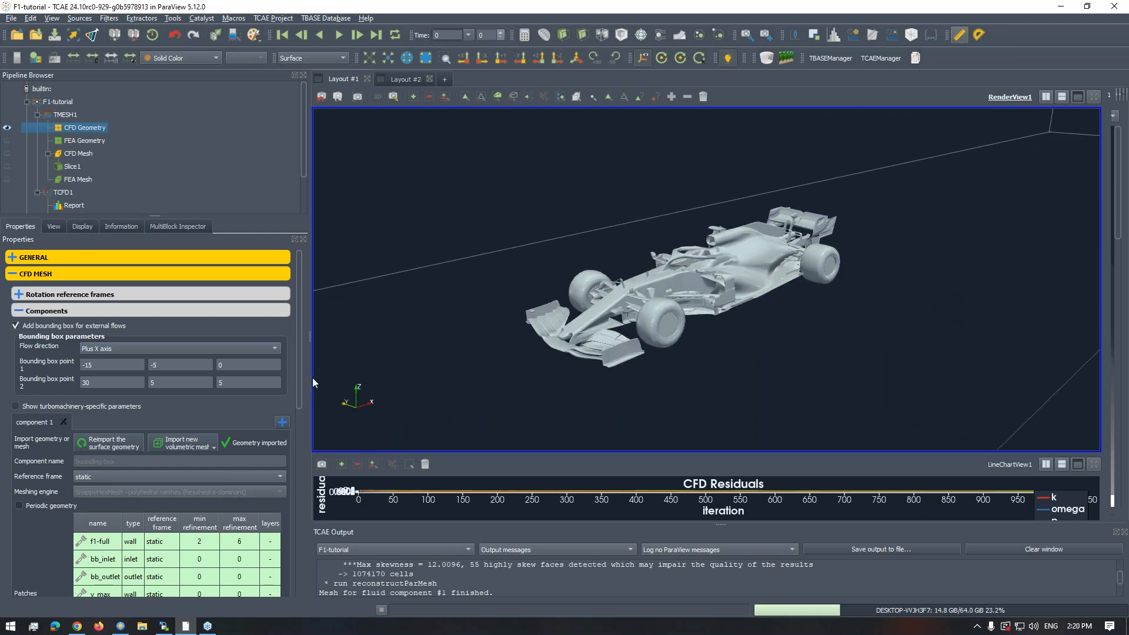
- Show the SnappyHexMesh background mesh wireframe around the F1 car, inspect its cells, and hide the wireframe again
drag(297, 374, 288, 478)
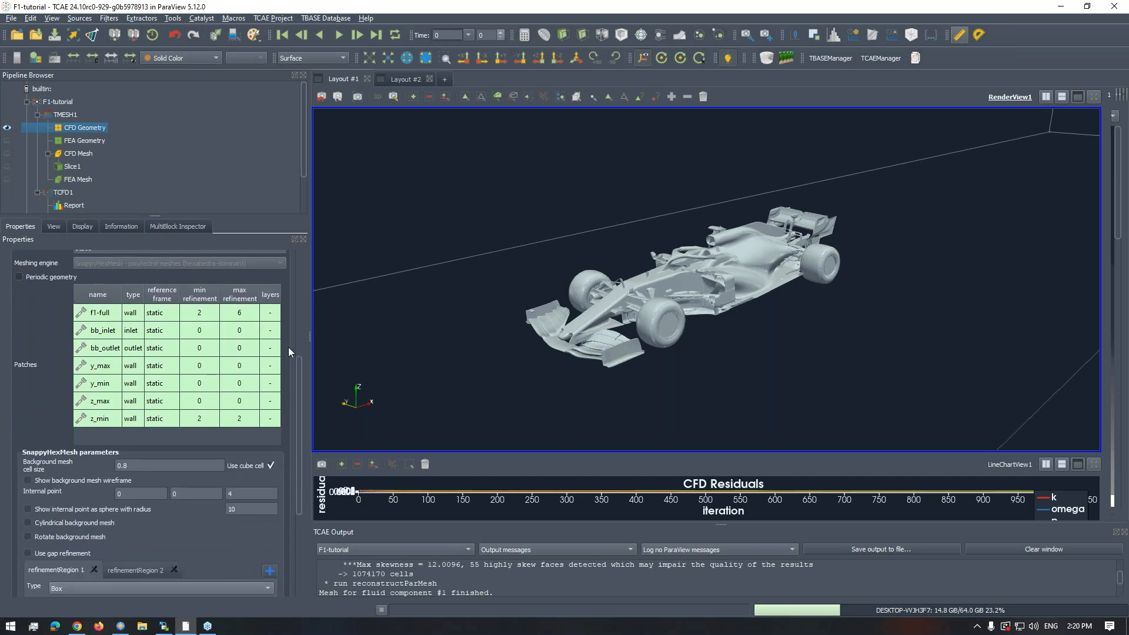
scroll(297, 360, up, 2)
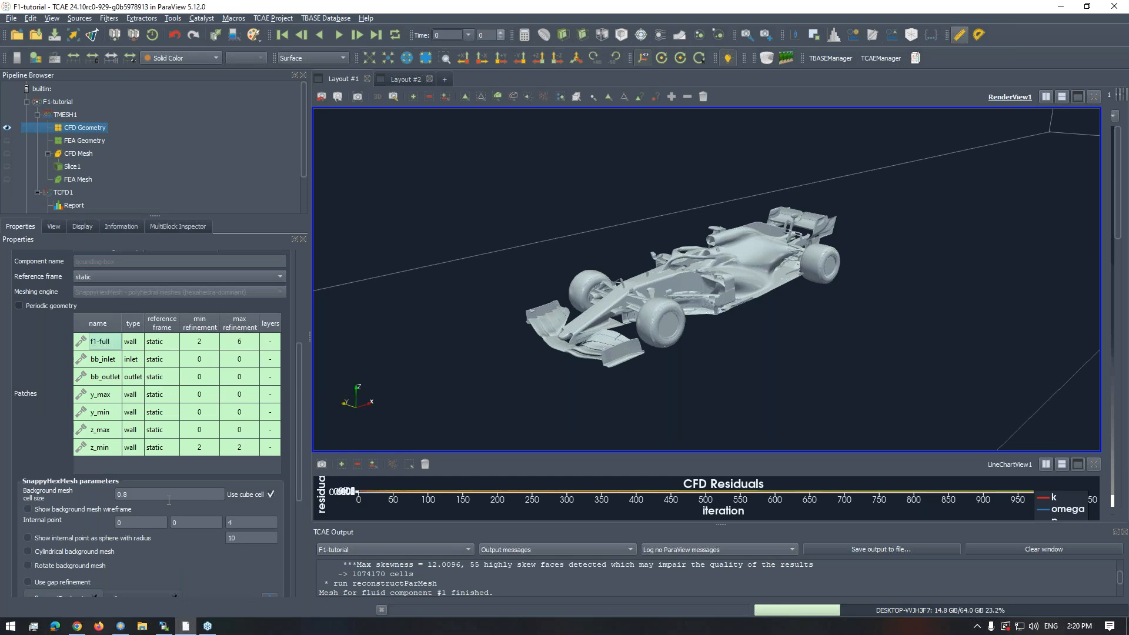
click(27, 509)
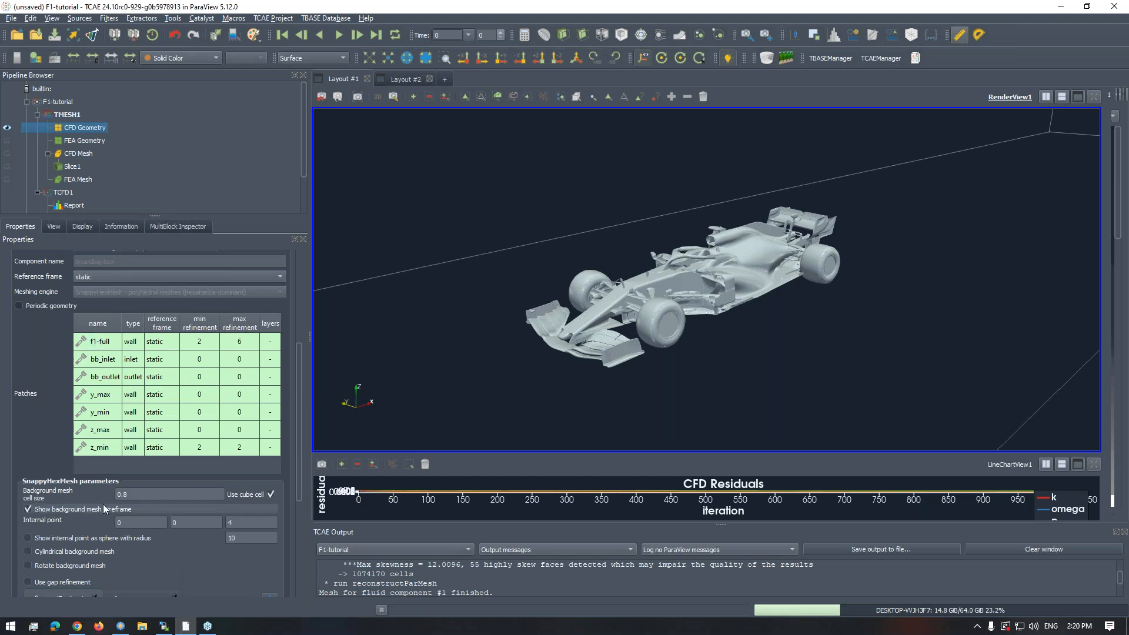
scroll(456, 373, down, 5)
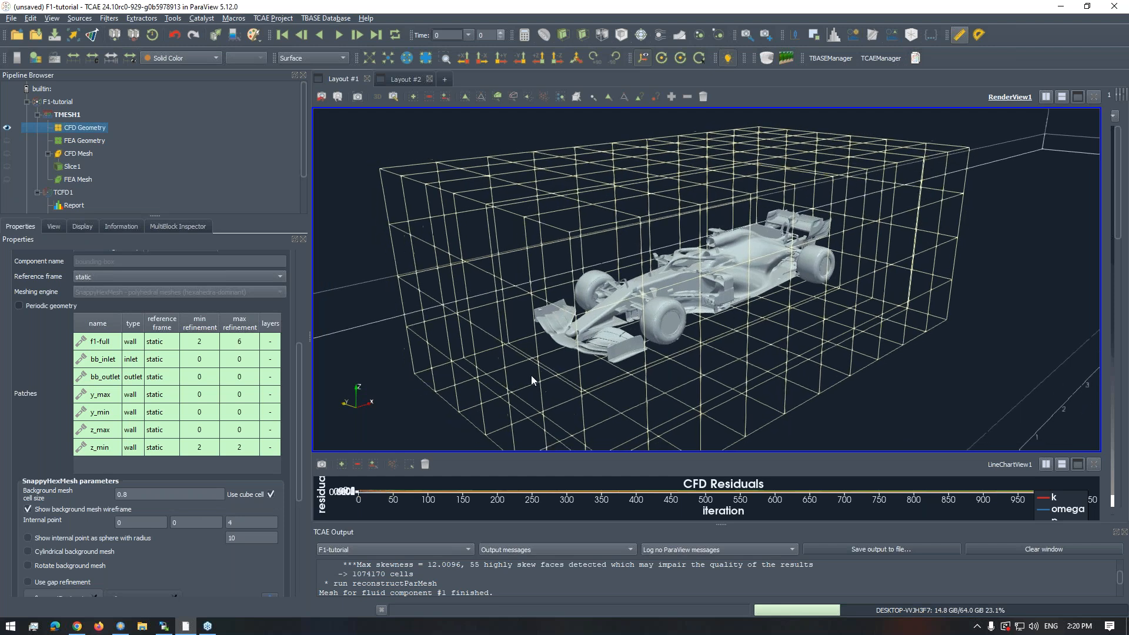
right_drag(528, 364, 536, 327)
drag(536, 329, 529, 308)
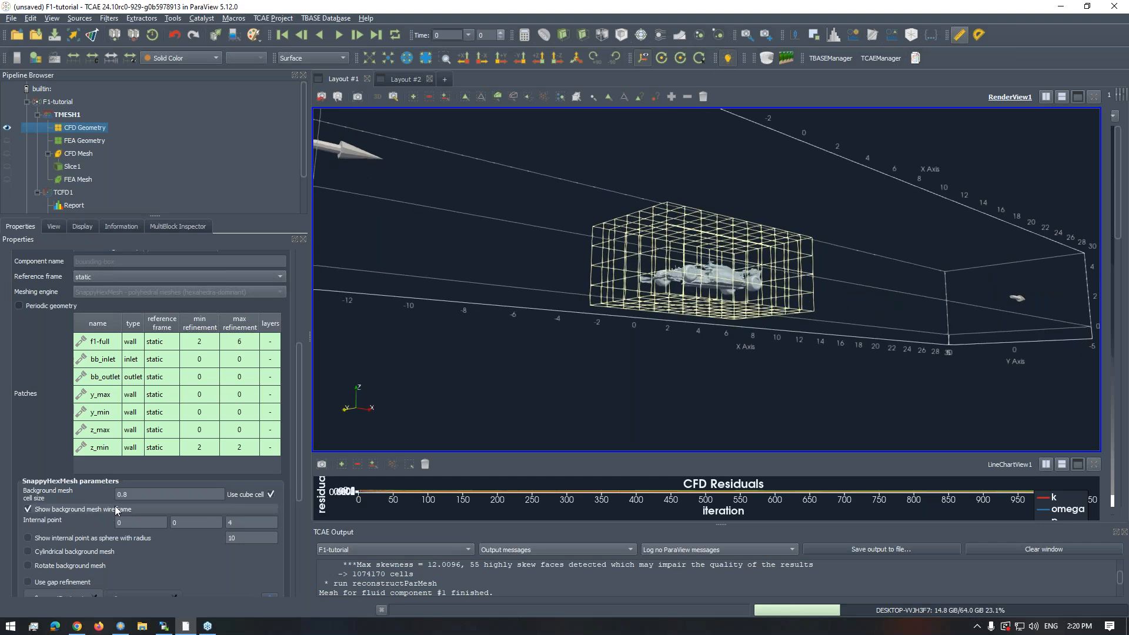
click(37, 512)
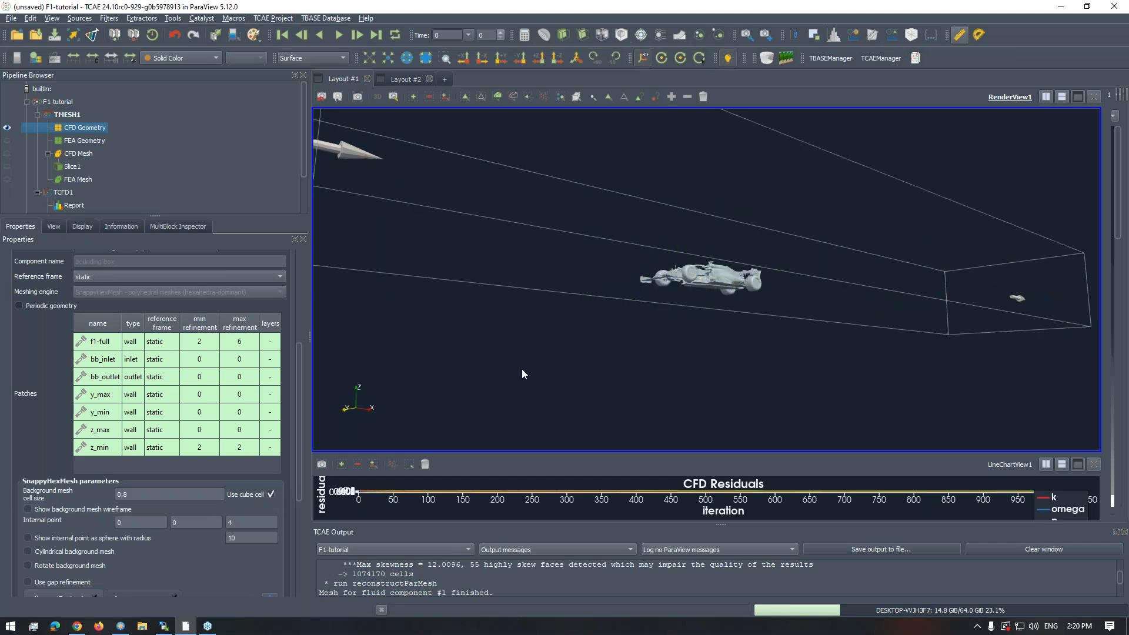
scroll(524, 351, up, 5)
scroll(518, 388, up, 1)
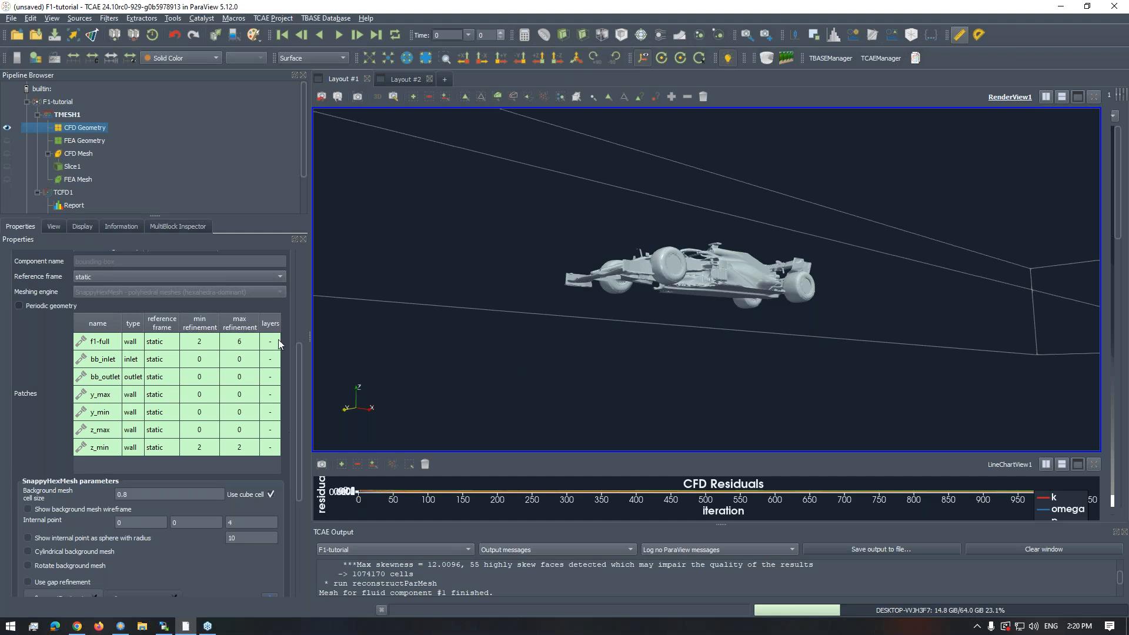
- Review the patches table, SnappyHexMesh parameters and refinement regions, with the F1 car seen from a raised front angle
scroll(299, 347, down, 5)
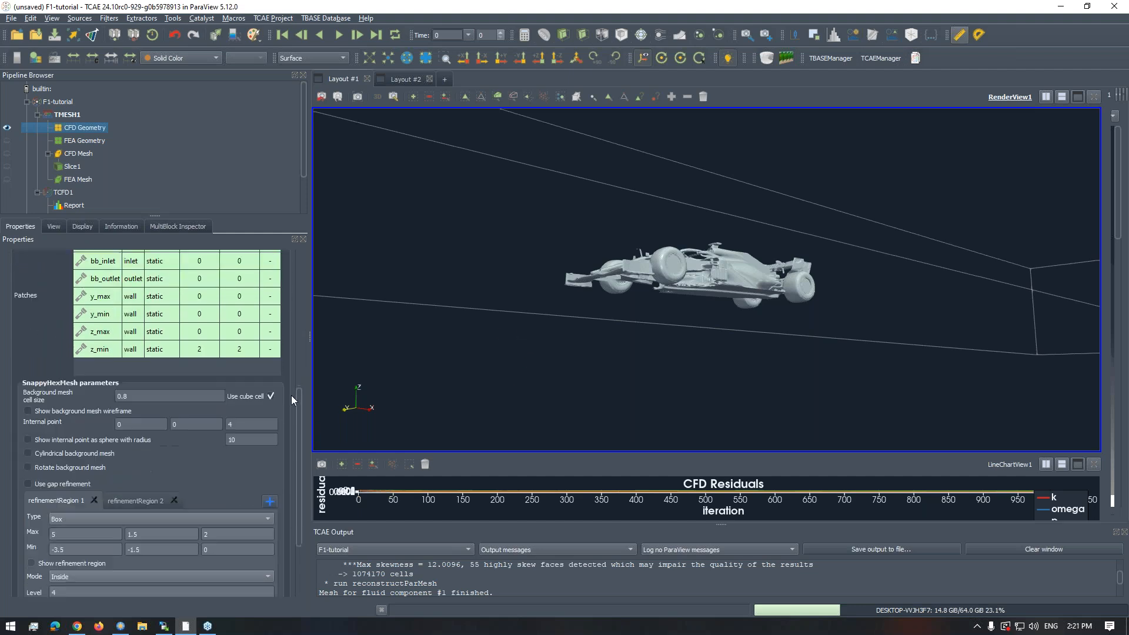
scroll(296, 388, up, 5)
scroll(294, 361, down, 3)
scroll(294, 369, down, 1)
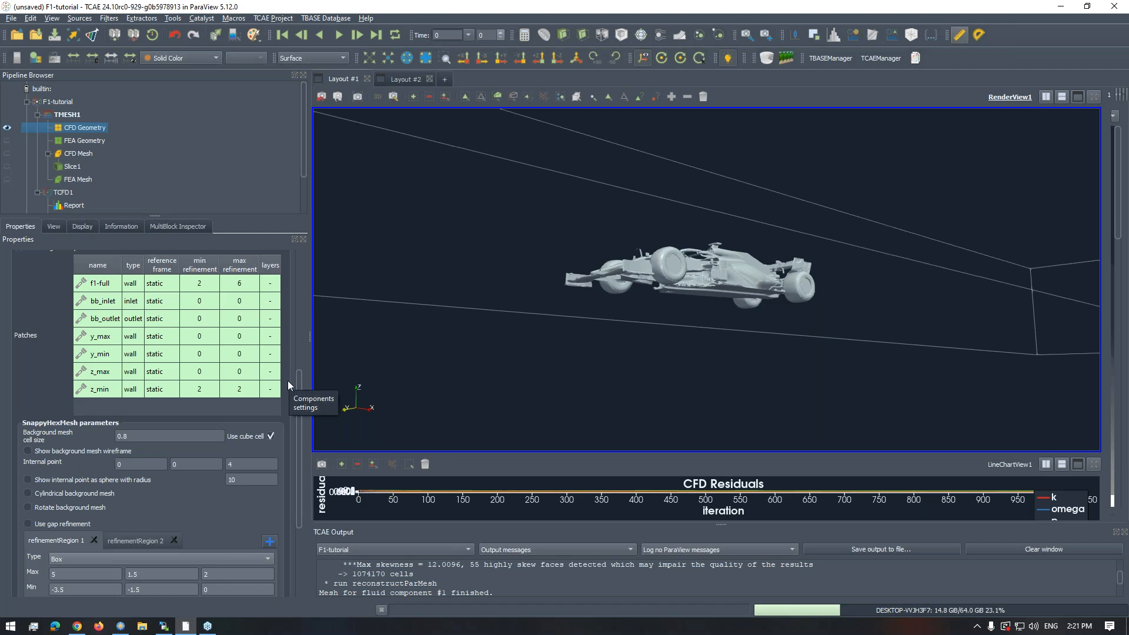
drag(623, 350, 426, 359)
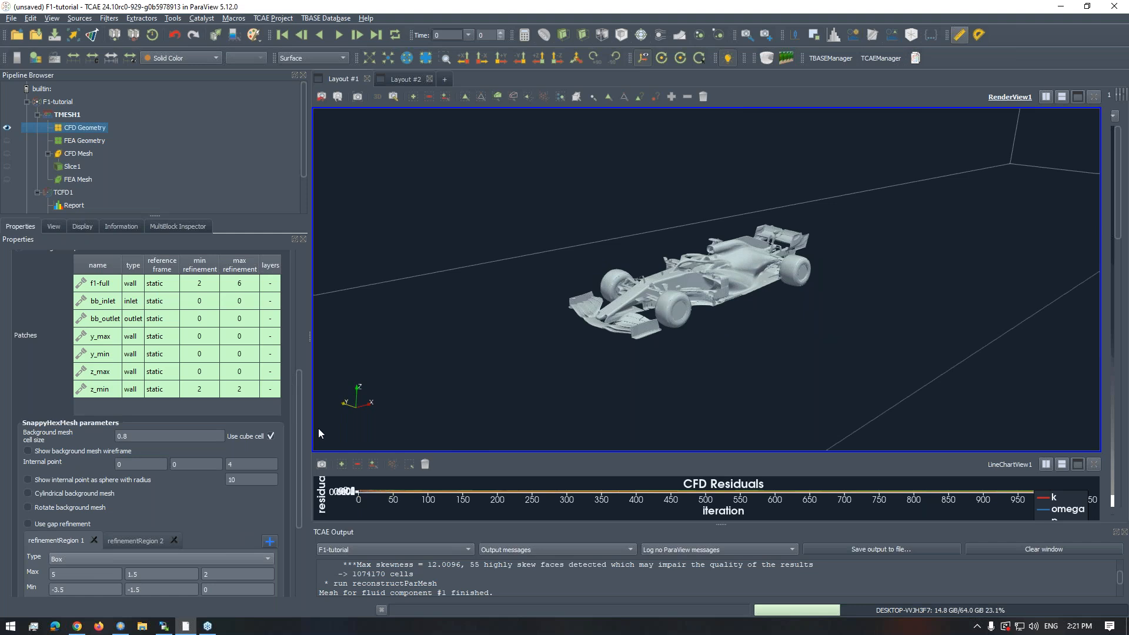
scroll(556, 344, up, 1)
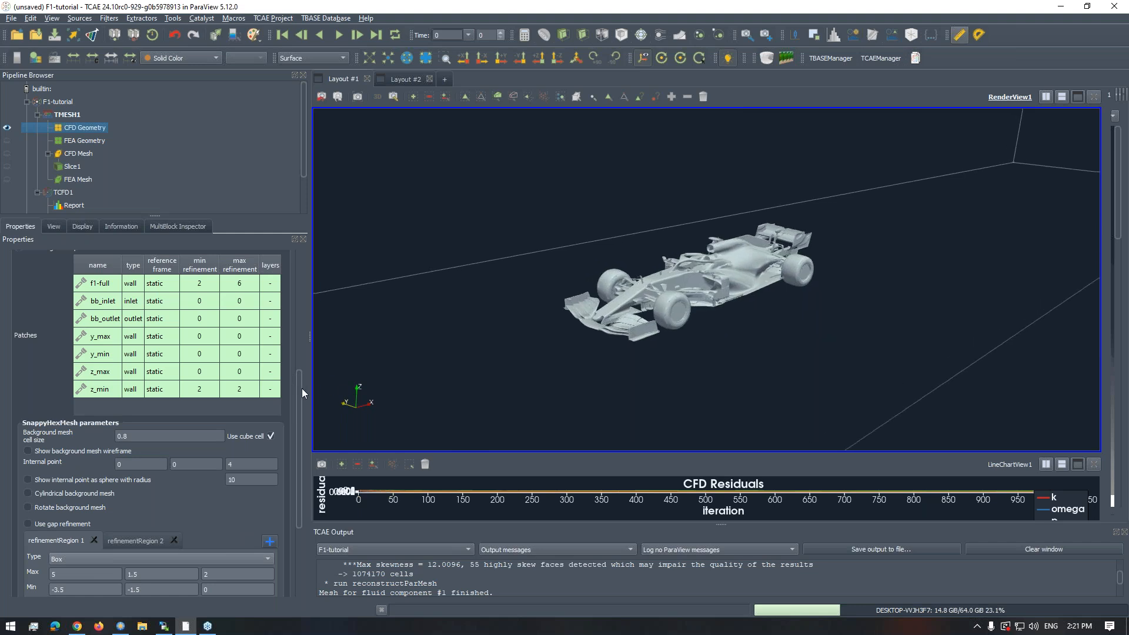
scroll(300, 385, up, 1)
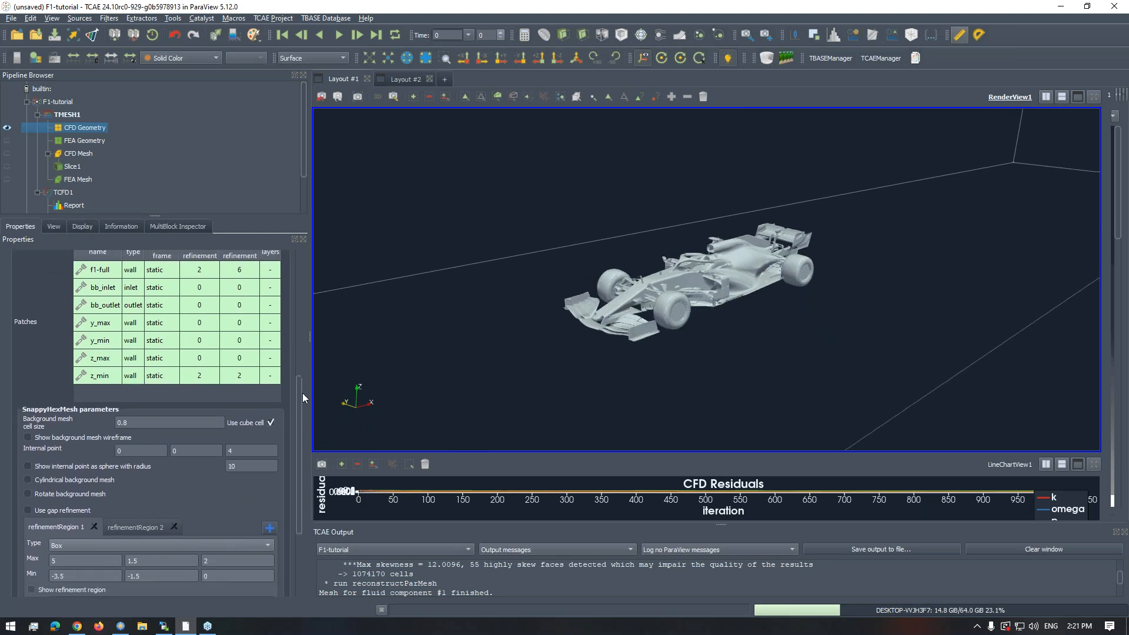
scroll(302, 384, down, 1)
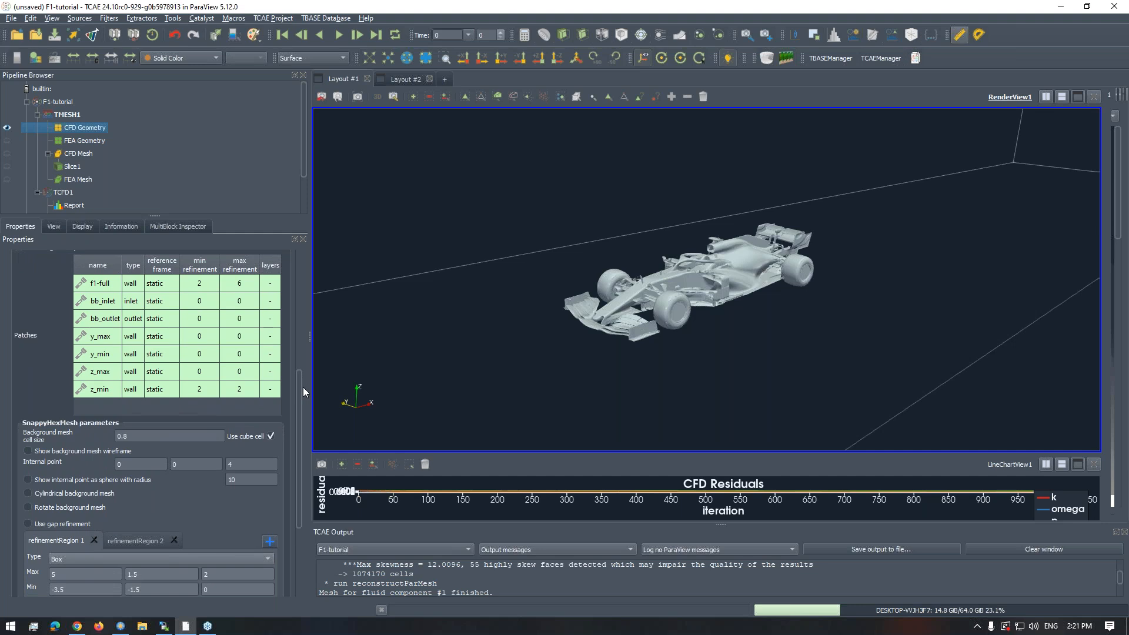
- Check the background mesh cell size, the minimum and maximum refinement of f1-full, and the refinement of z_min
click(141, 435)
click(199, 286)
click(244, 286)
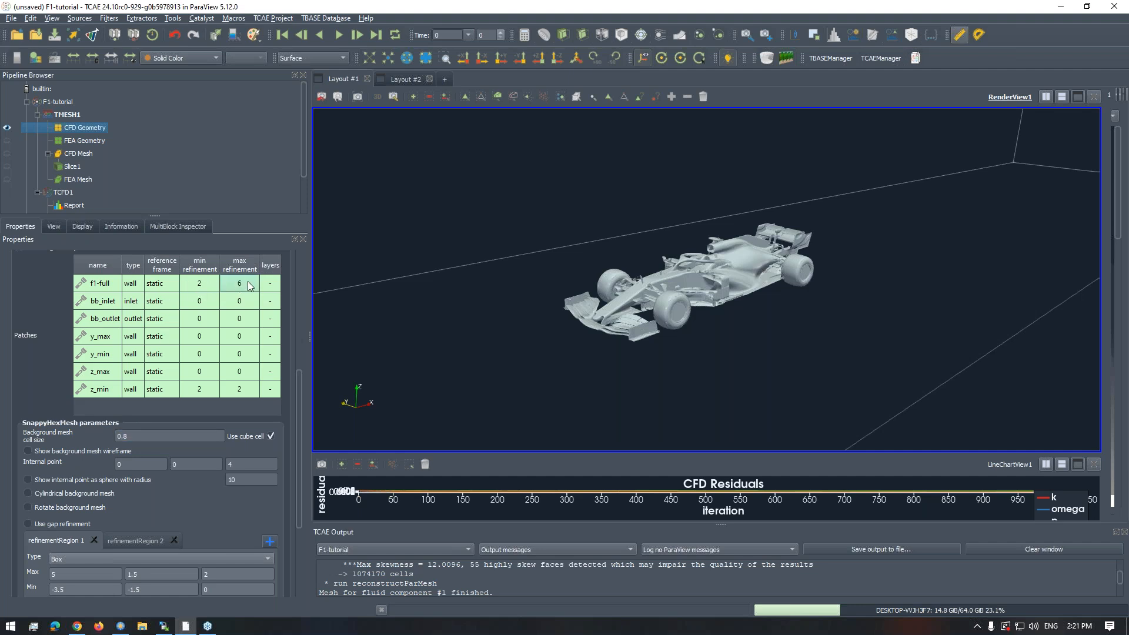
click(227, 391)
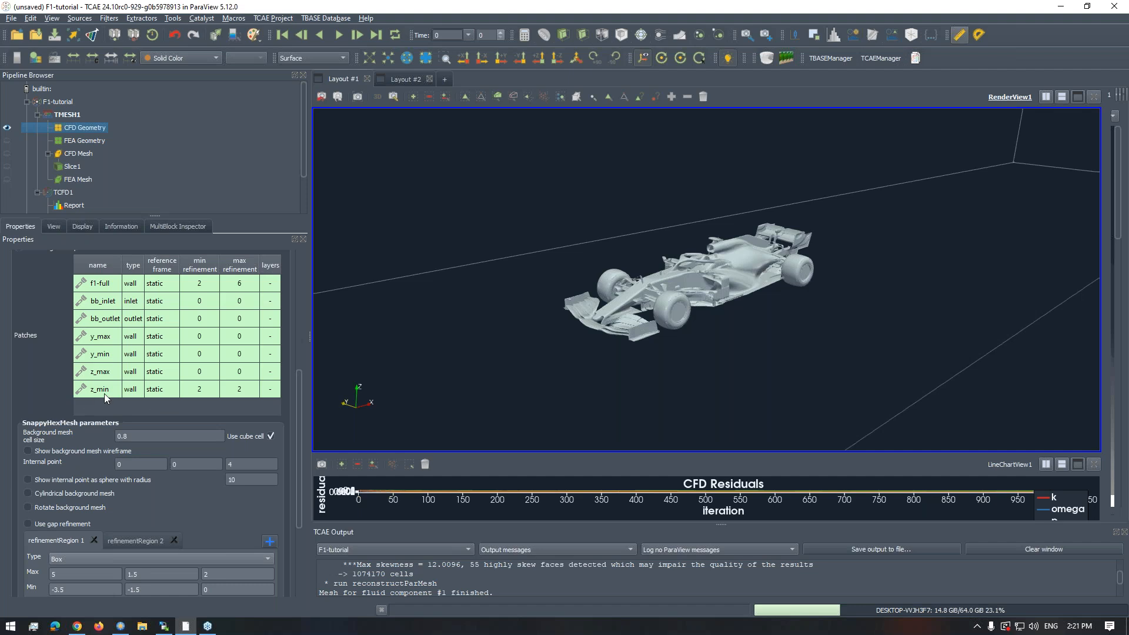
- Review the gap refinement option and the refinement region settings, and return to the start of the CFD mesh settings
scroll(294, 439, down, 2)
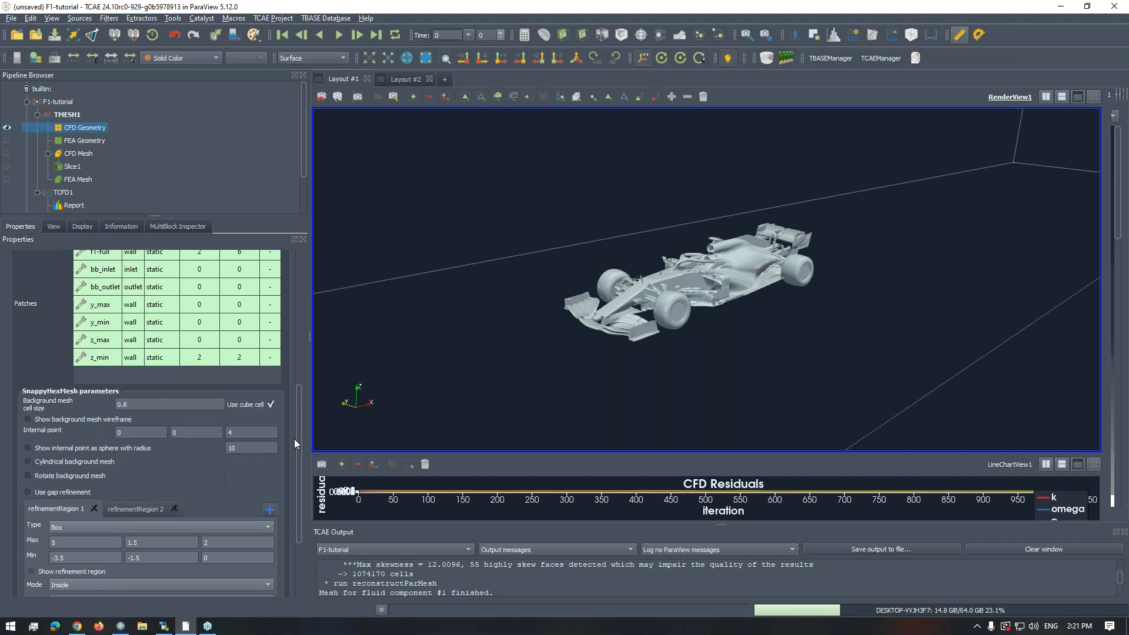
scroll(295, 438, down, 5)
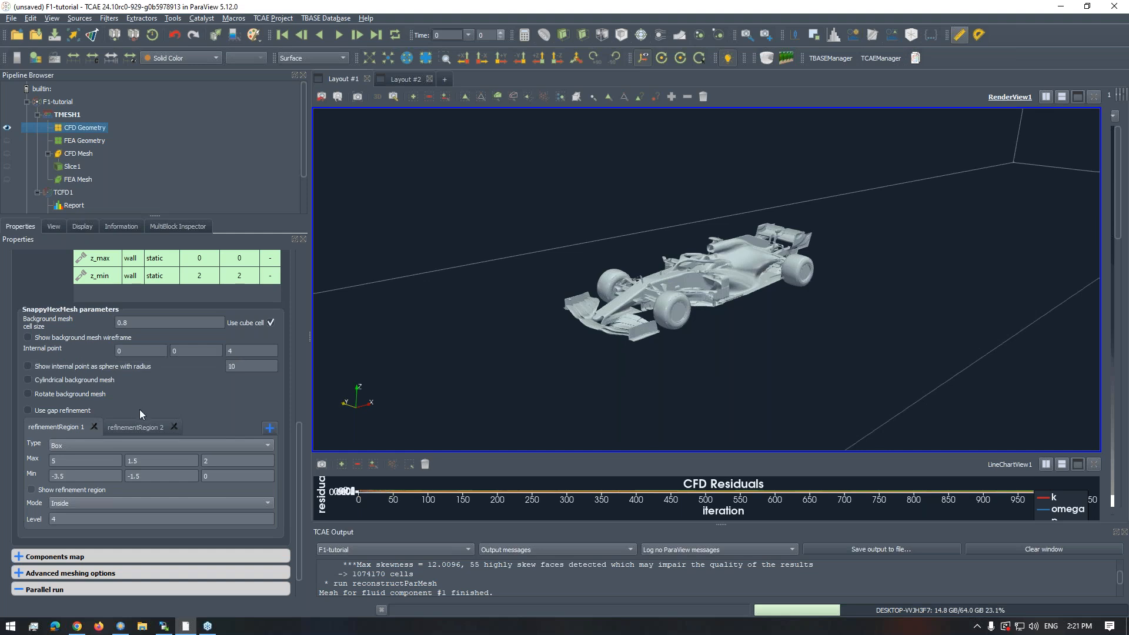
mouse_move(140, 411)
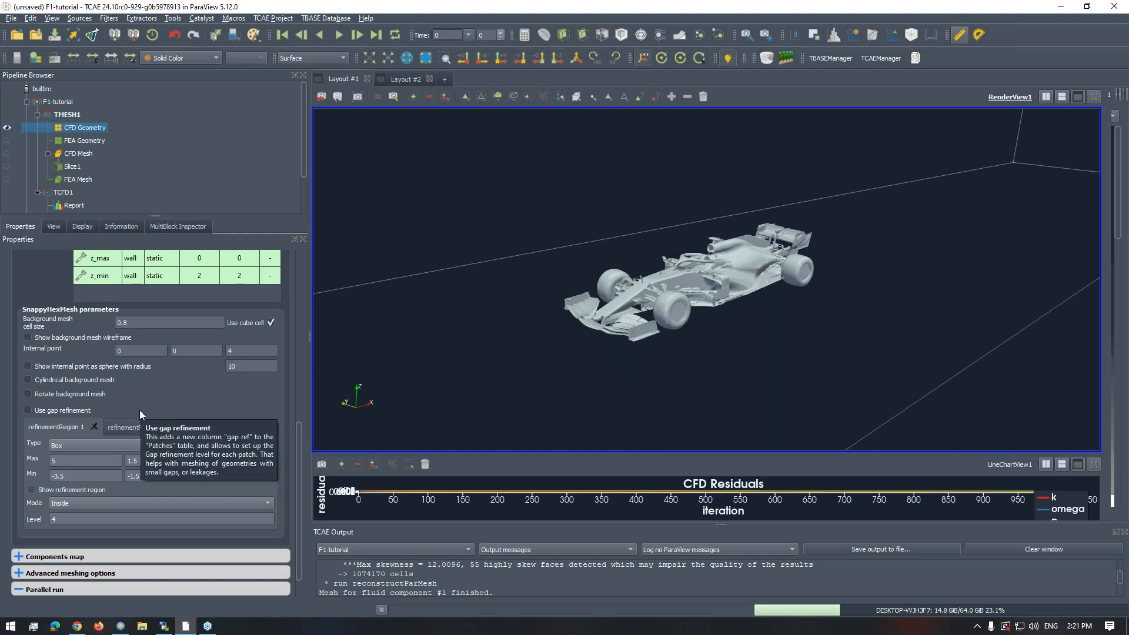
drag(299, 433, 306, 249)
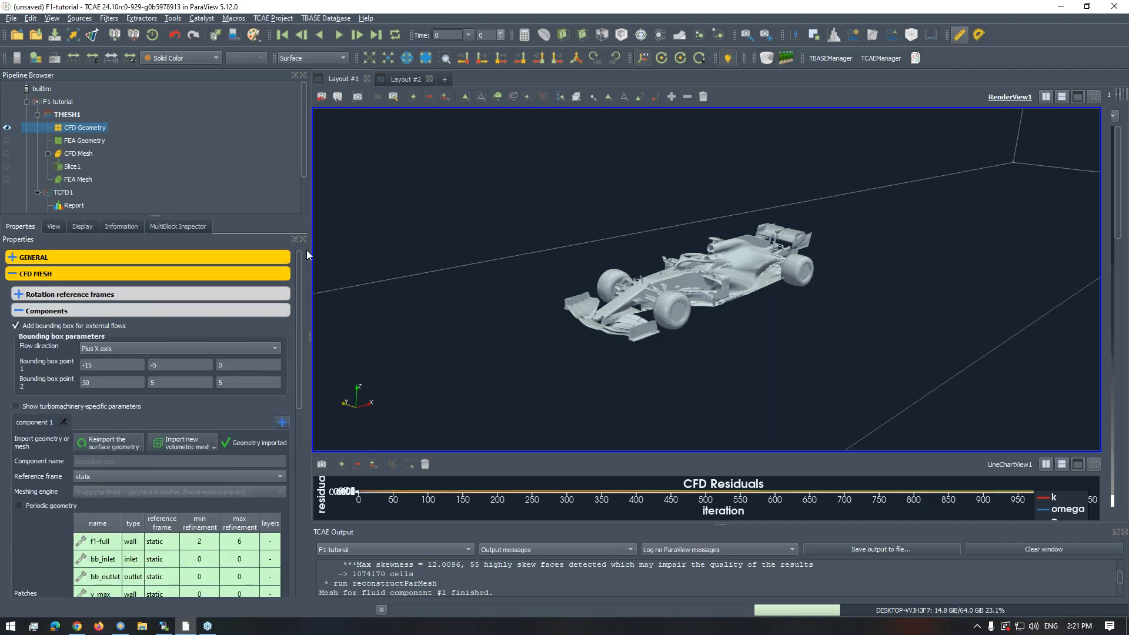
- Check the F1-tutorial project's TMESH run actions, and display the CFD Mesh in place of the CFD Geometry
click(59, 102)
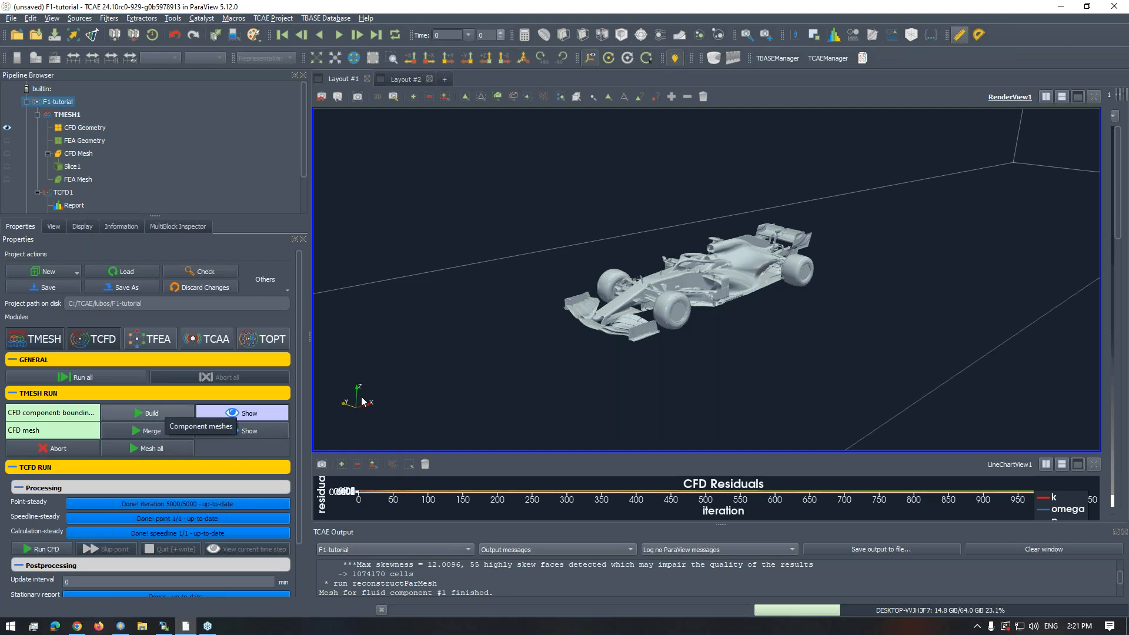
drag(578, 280, 600, 288)
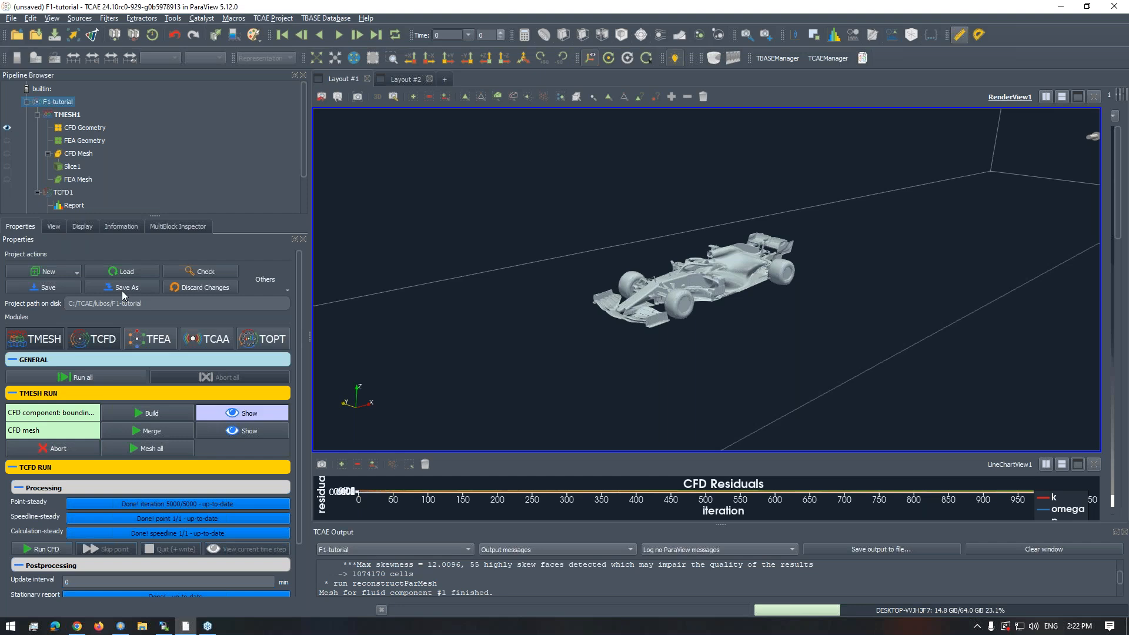
click(7, 154)
click(7, 127)
drag(684, 267, 739, 309)
scroll(741, 322, up, 2)
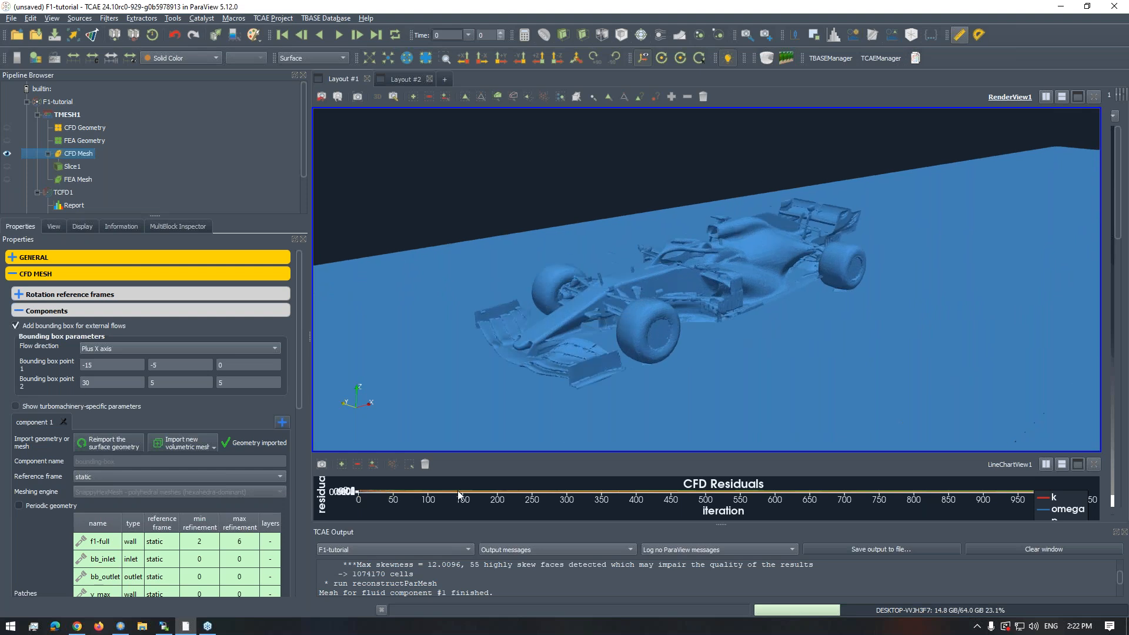
scroll(650, 331, down, 1)
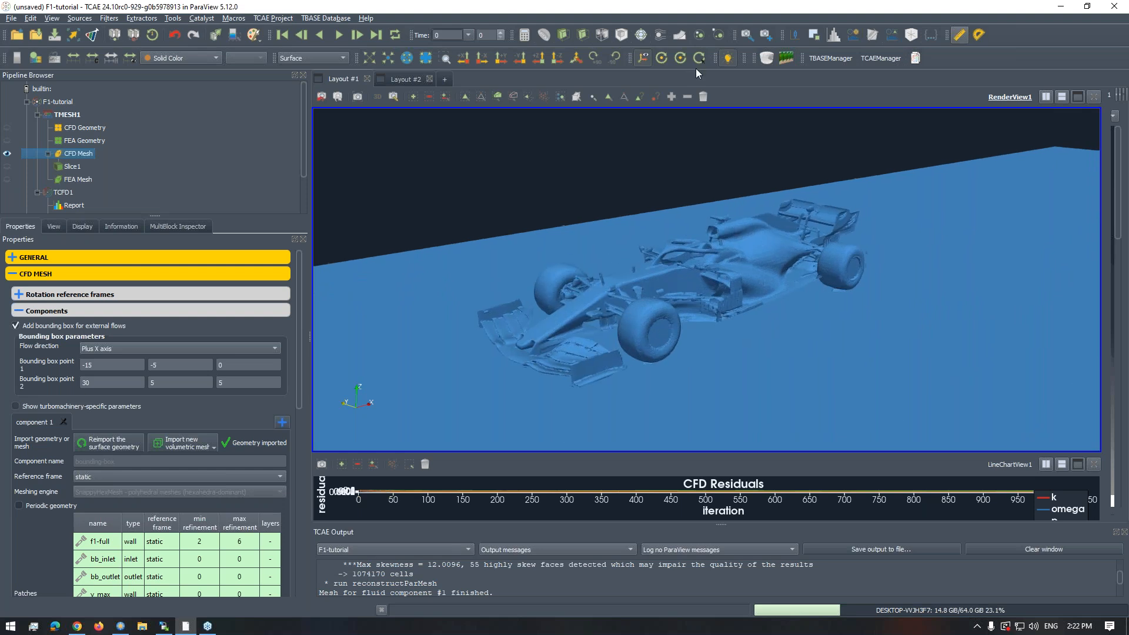
- Display the CFD Mesh as Surface With Edges and examine the cells on the car and the ground
click(333, 57)
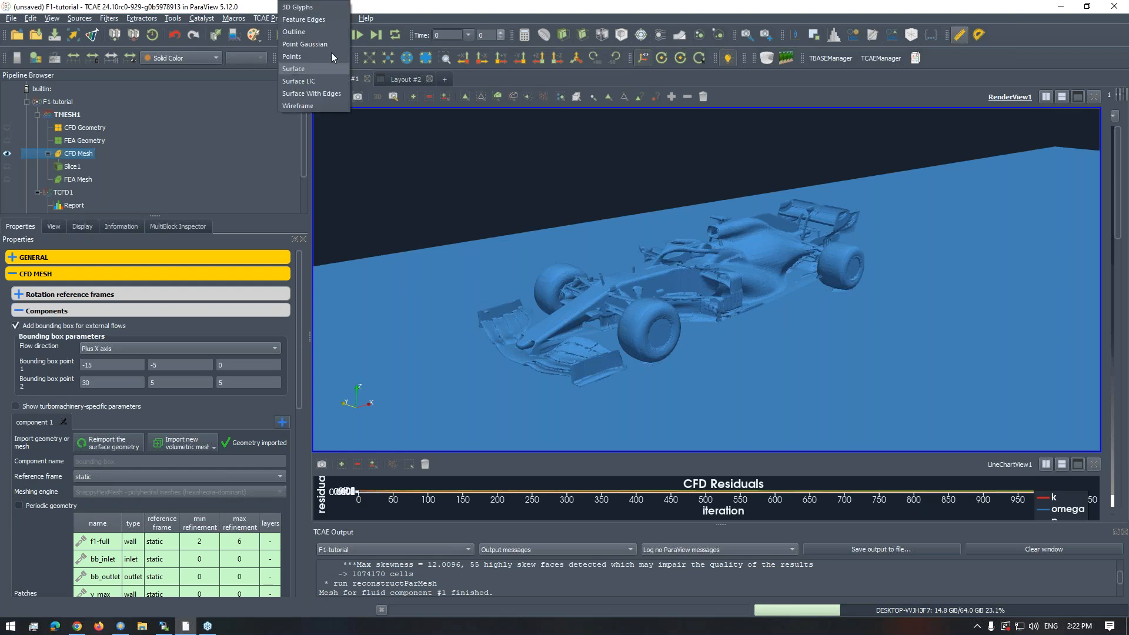
click(325, 94)
drag(588, 246, 630, 269)
drag(699, 263, 695, 331)
right_drag(695, 331, 716, 239)
drag(782, 268, 716, 294)
scroll(715, 296, up, 2)
right_drag(725, 324, 711, 295)
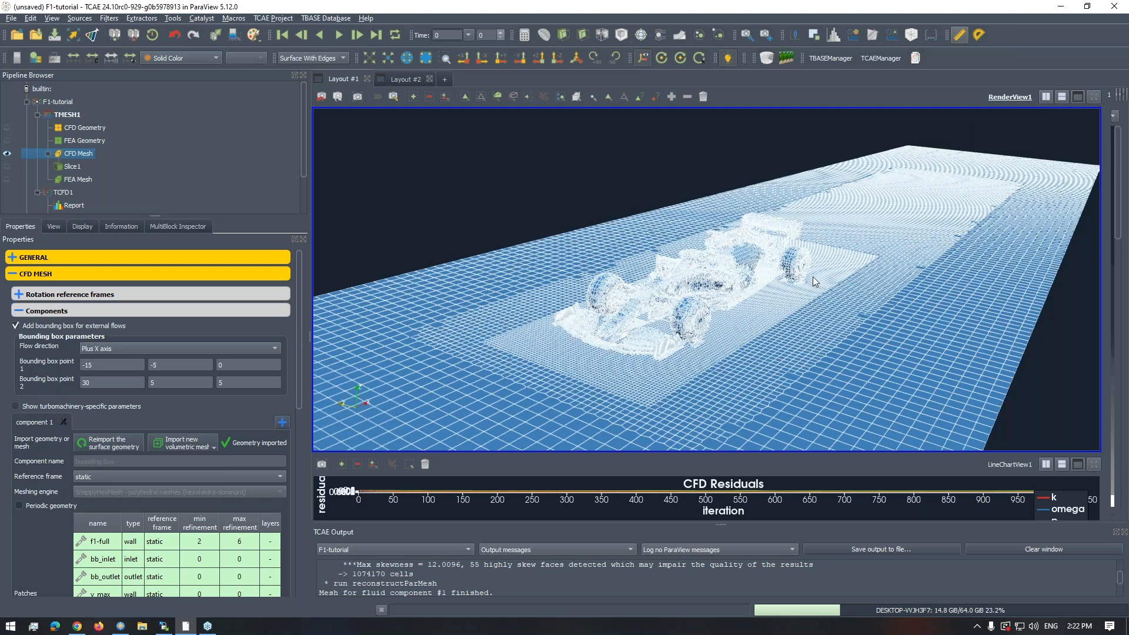
- Examine the surface mesh from a low angle near the front wheel and from above around the refined ground area
drag(750, 259, 556, 493)
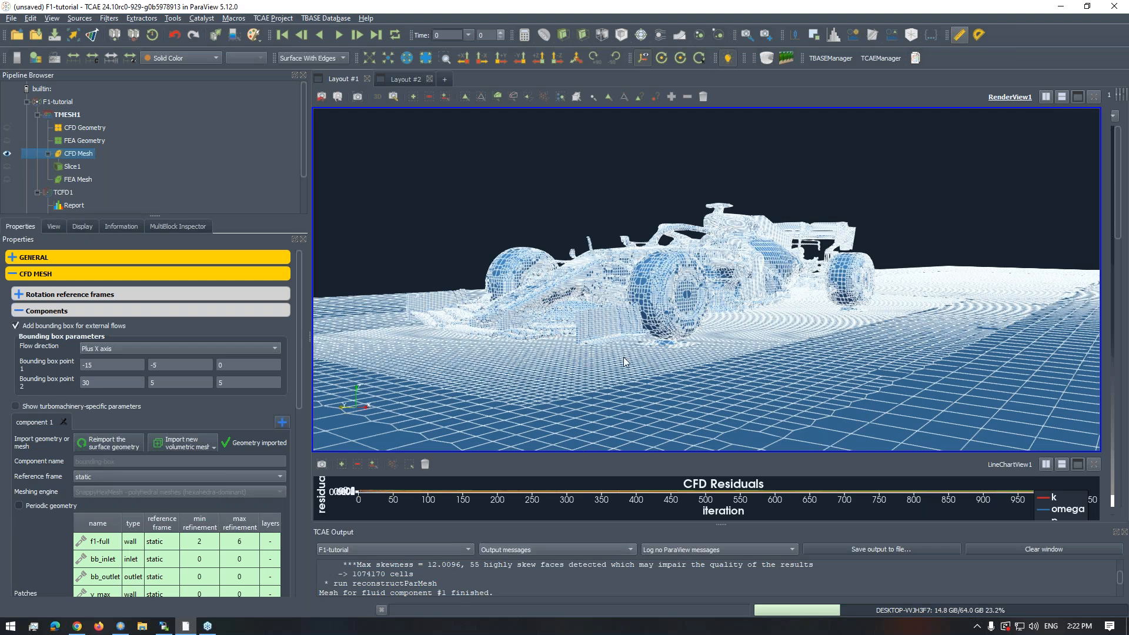
scroll(631, 358, up, 2)
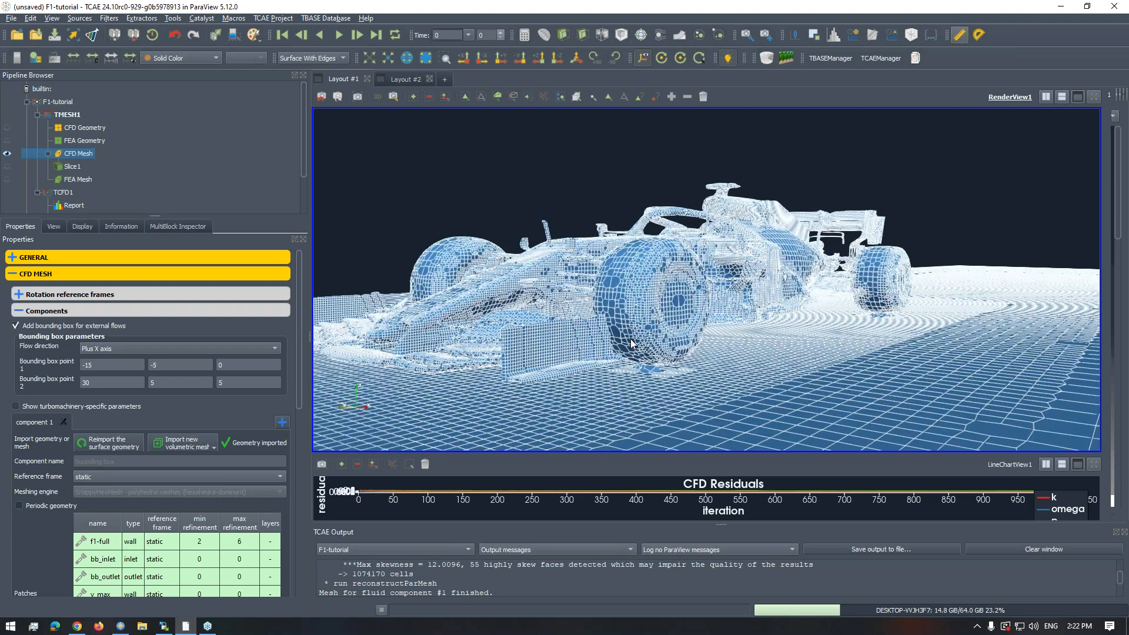
scroll(632, 347, down, 4)
drag(633, 347, 427, 286)
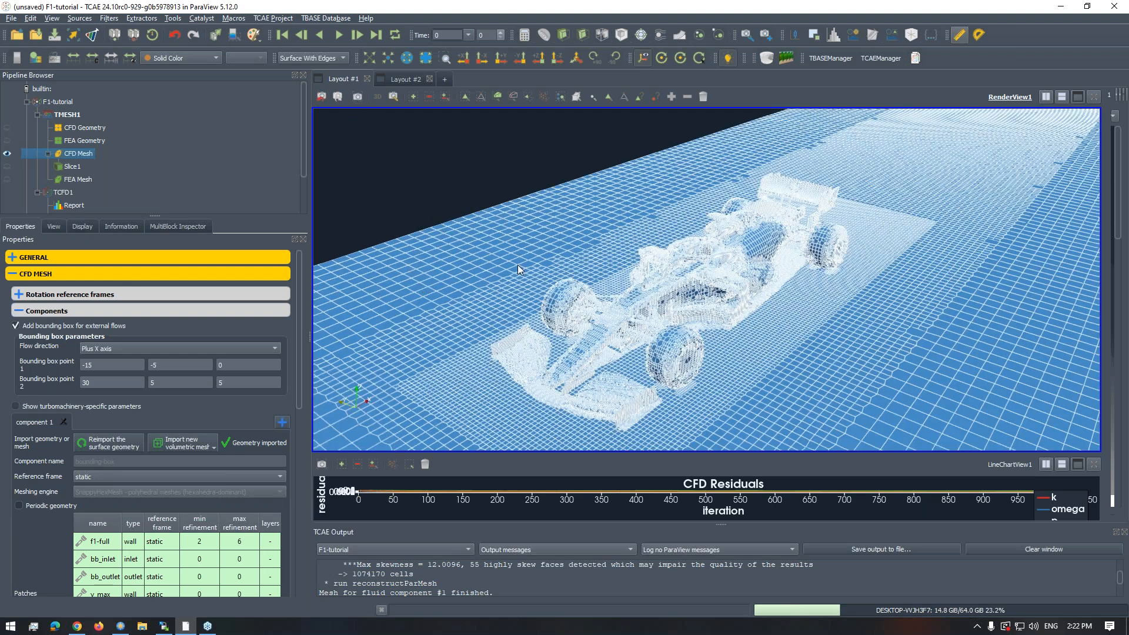
drag(611, 266, 682, 313)
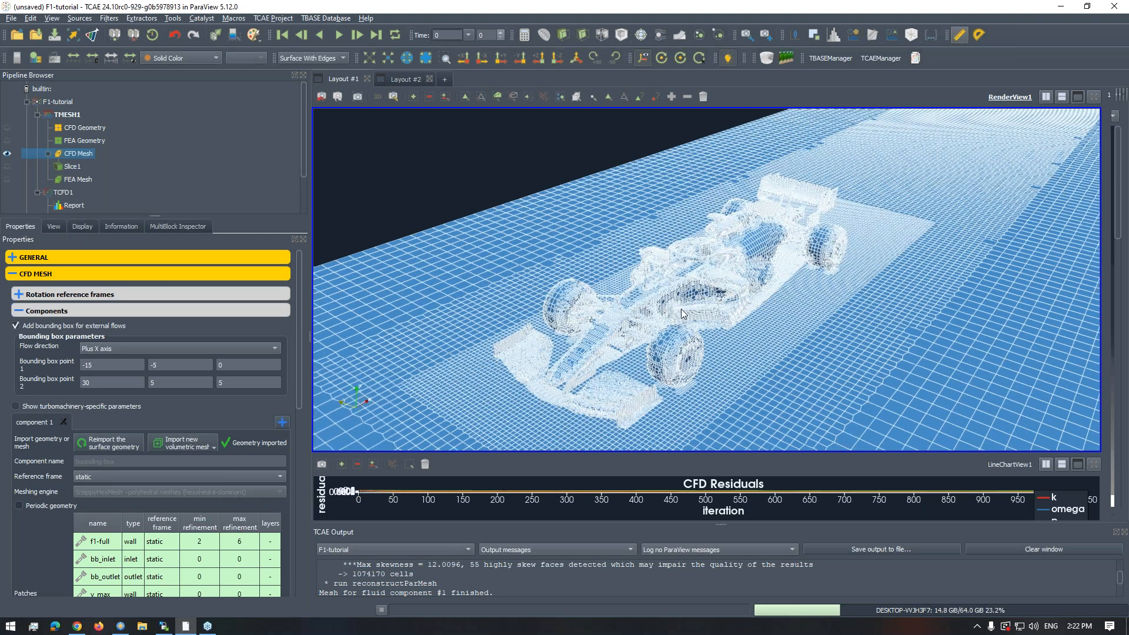
scroll(682, 314, down, 2)
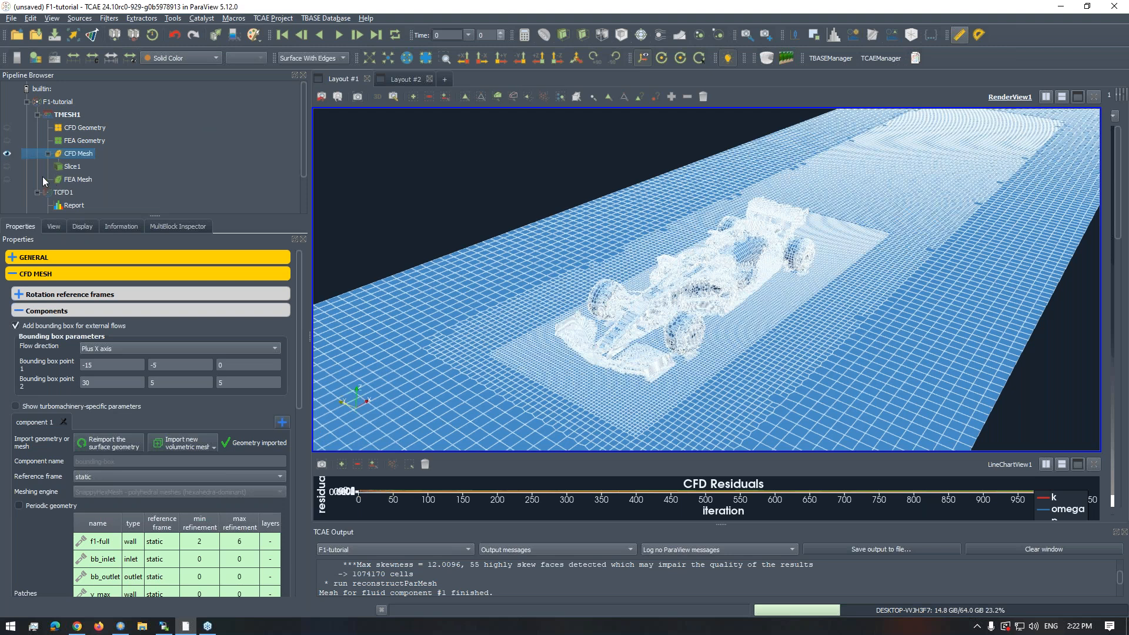
- Show Slice1 together with the CFD Mesh and examine the volume cells in the refinement regions around the car
click(7, 166)
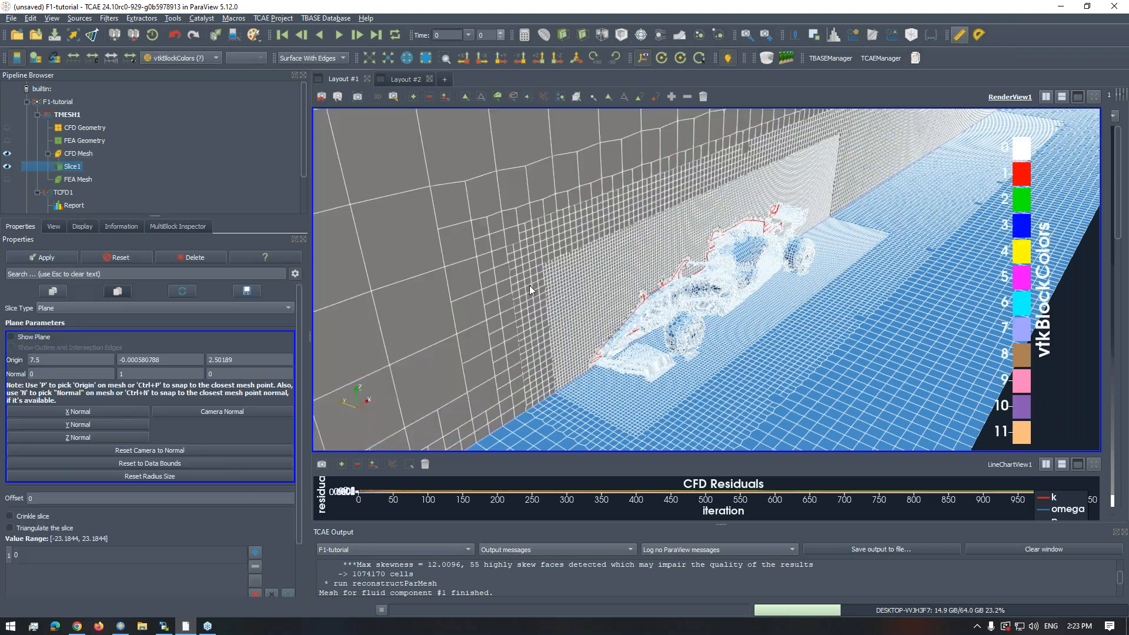
drag(501, 262, 616, 340)
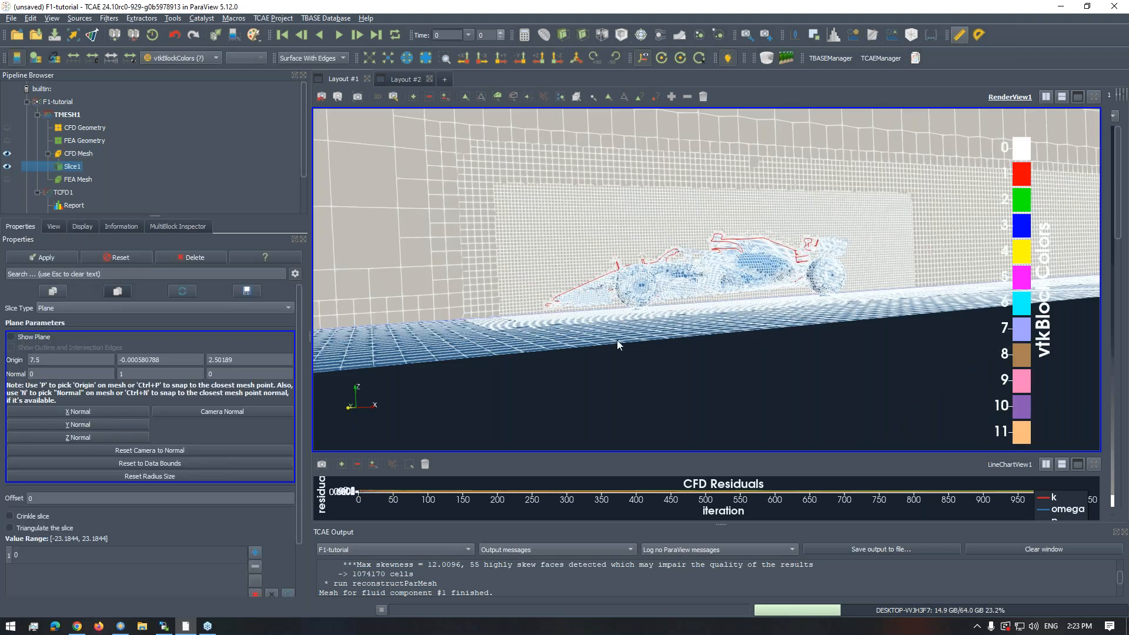
scroll(617, 340, down, 10)
drag(630, 298, 707, 252)
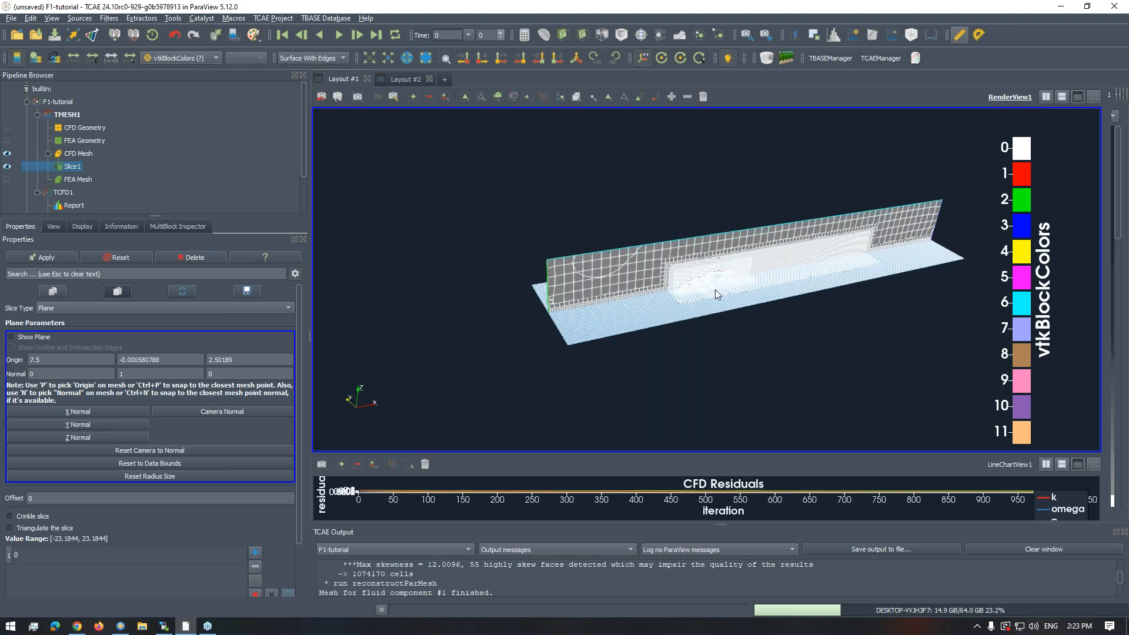
scroll(715, 289, up, 2)
scroll(719, 340, up, 8)
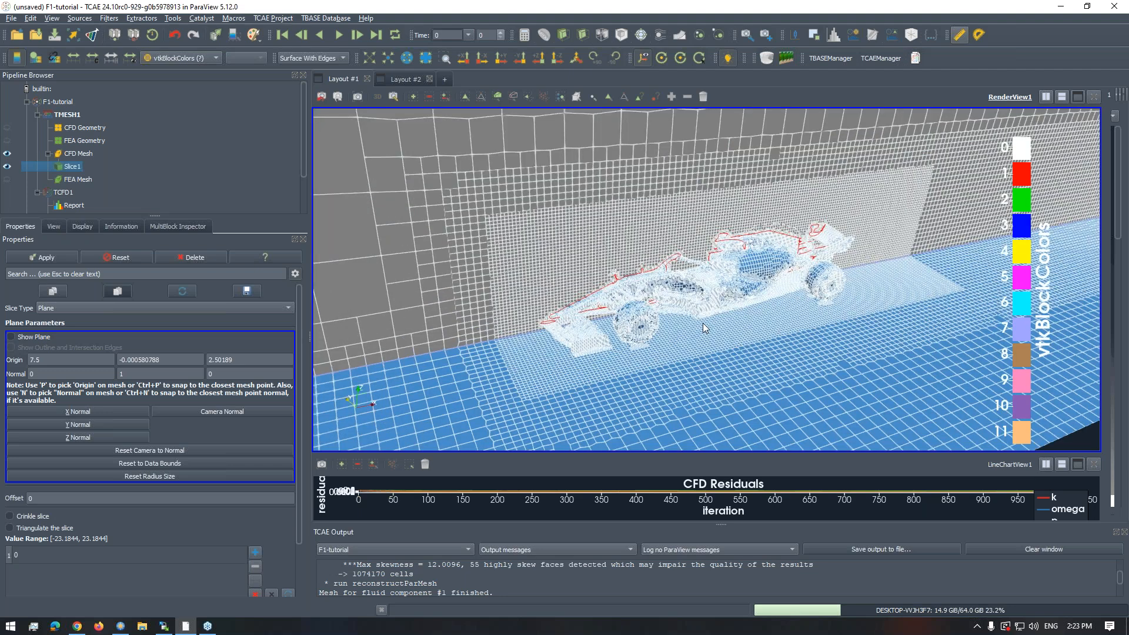
drag(705, 328, 655, 282)
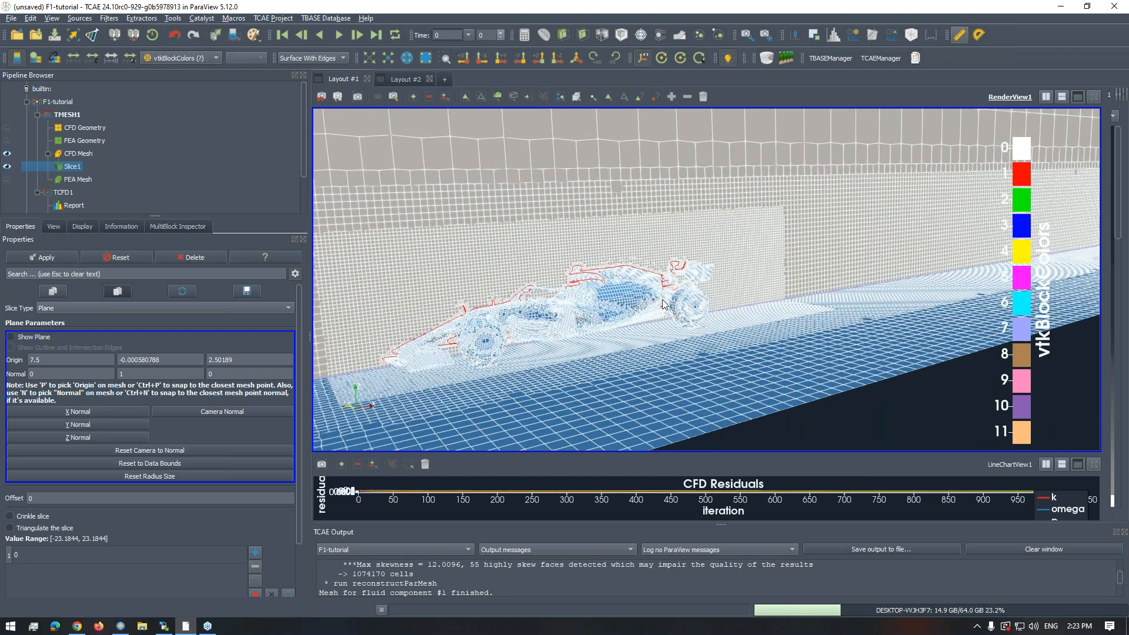
- Inspect the slice and surface mesh over the whole domain, at the rear wheel and along the car body
scroll(663, 304, down, 8)
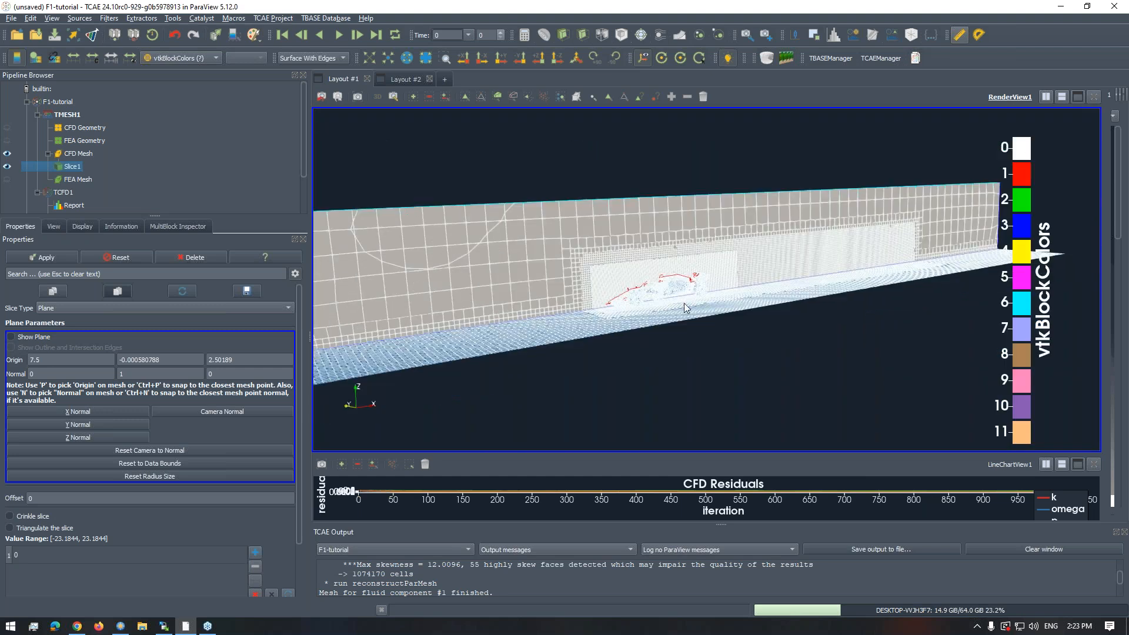
scroll(683, 303, up, 10)
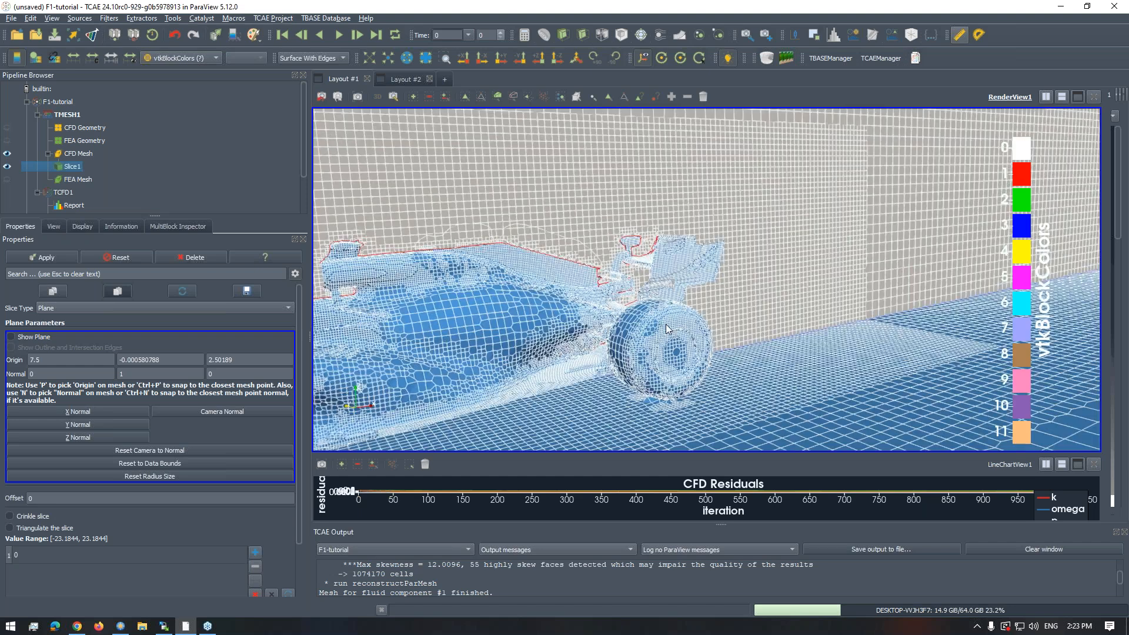
scroll(667, 277, down, 10)
drag(667, 277, 529, 277)
drag(574, 320, 662, 276)
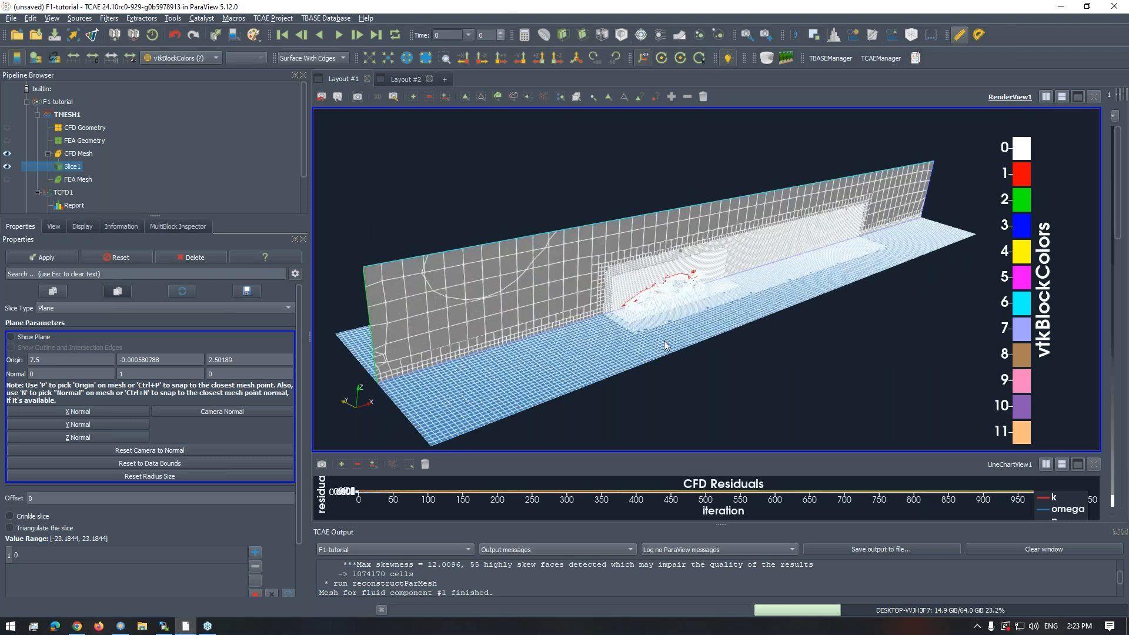
scroll(665, 345, up, 5)
scroll(674, 333, up, 5)
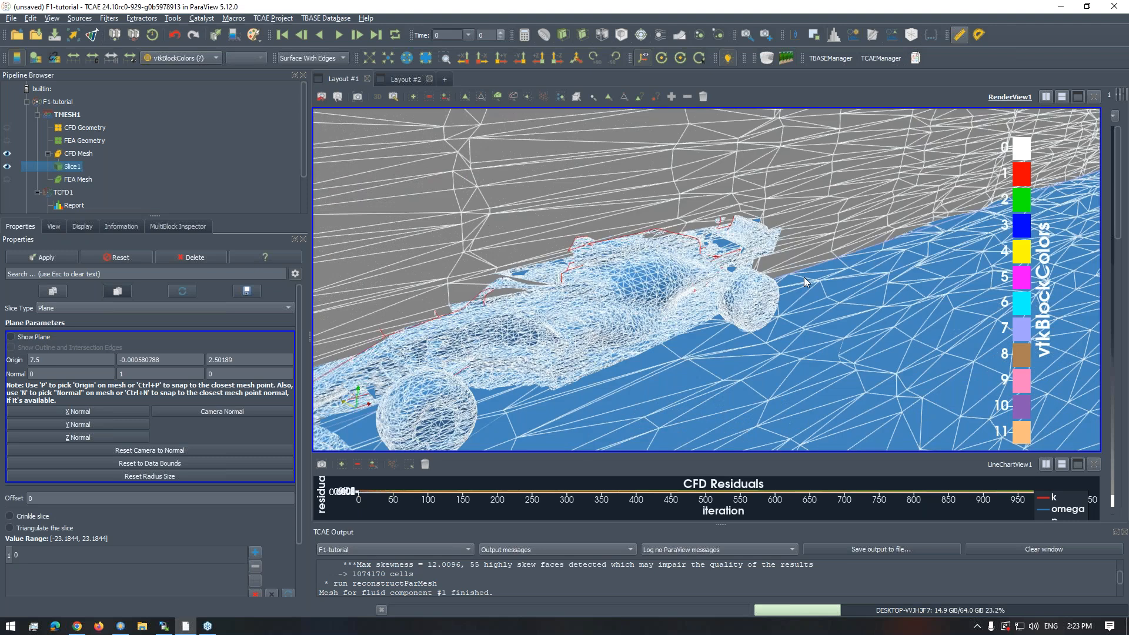
- Set the representation of both Slice1 and the CFD Mesh to Surface
click(315, 58)
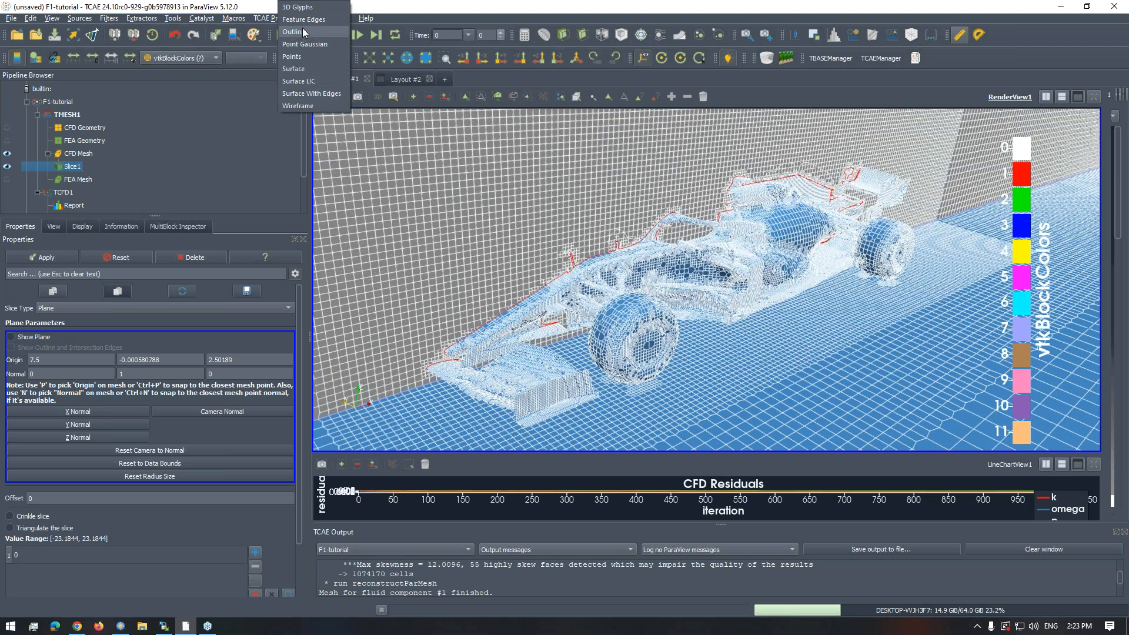
click(297, 68)
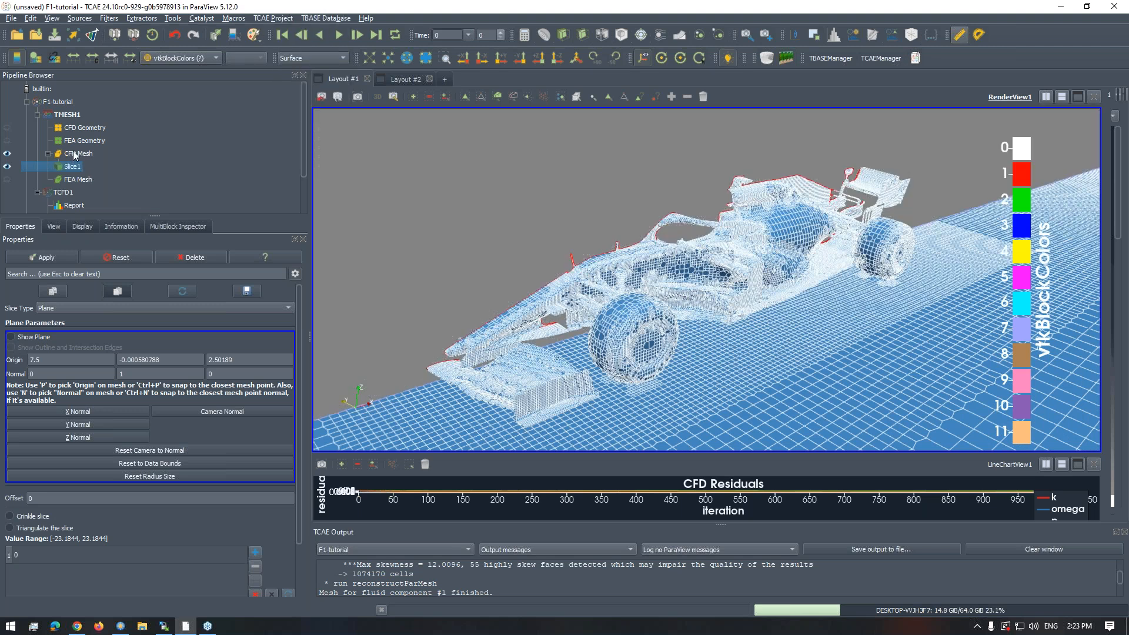
click(70, 154)
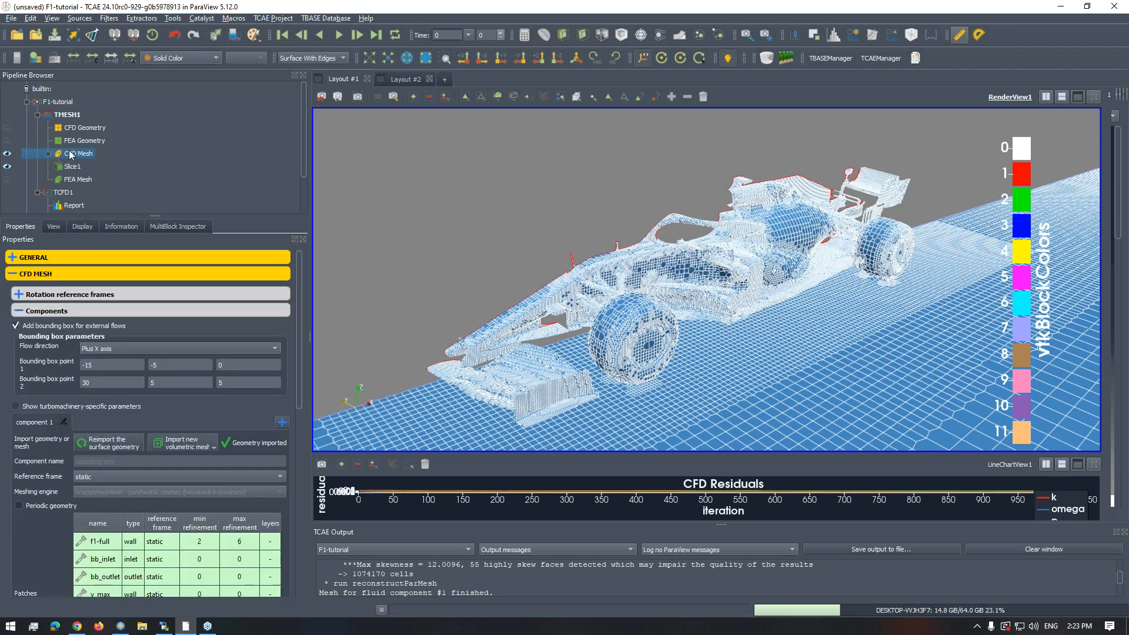
click(294, 58)
click(294, 69)
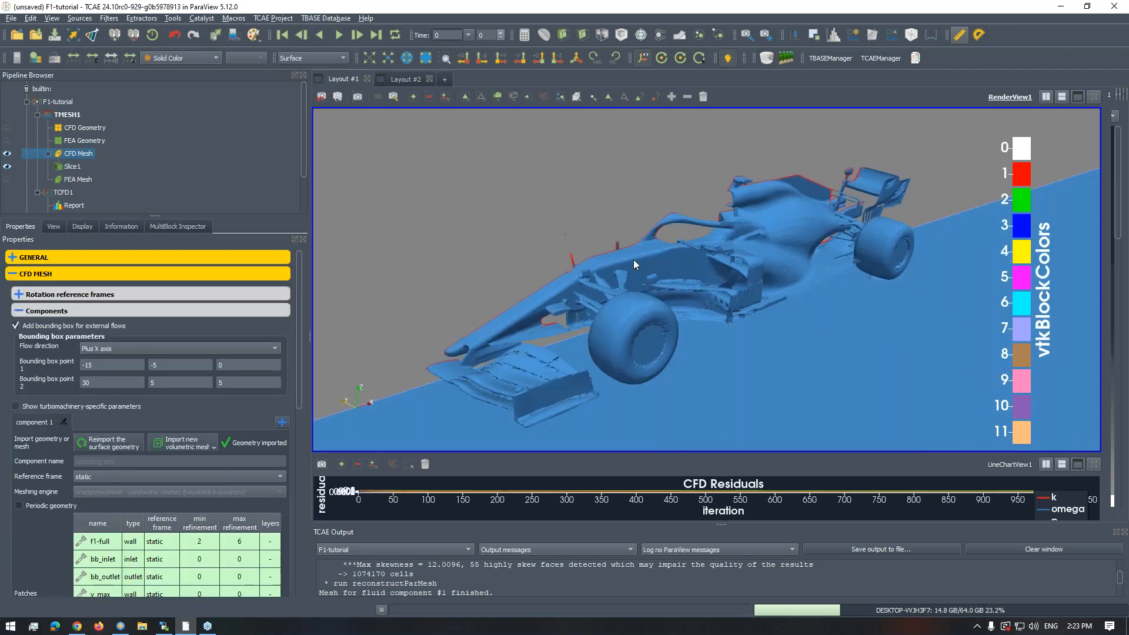
- View the shaded car from the side and within the whole domain, and review the patches table again
drag(647, 298, 694, 302)
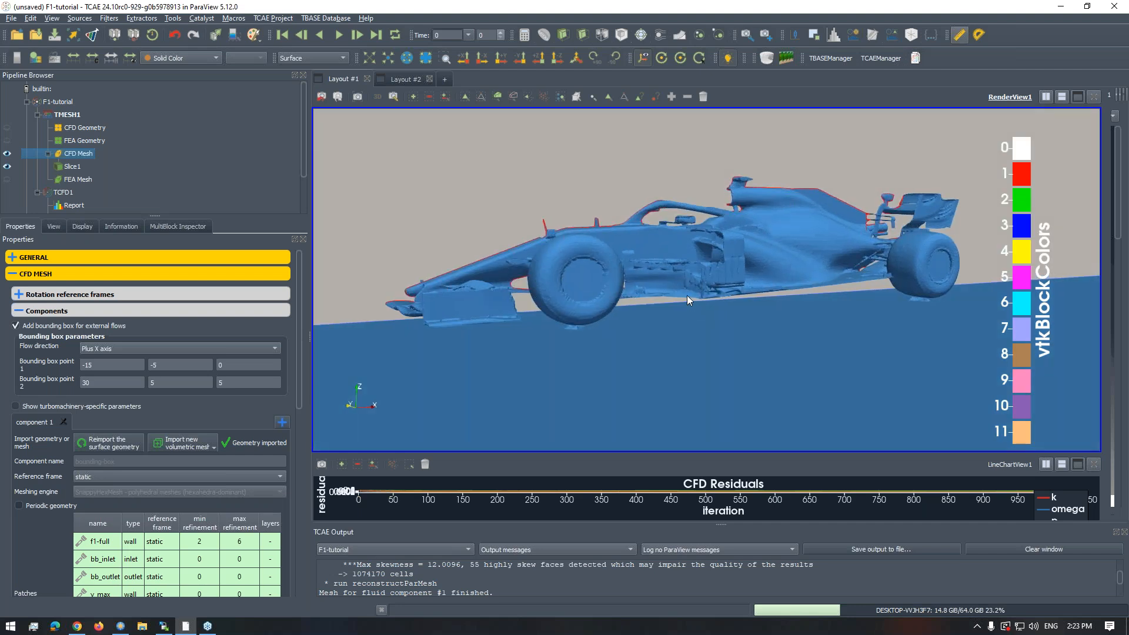
right_drag(680, 305, 706, 194)
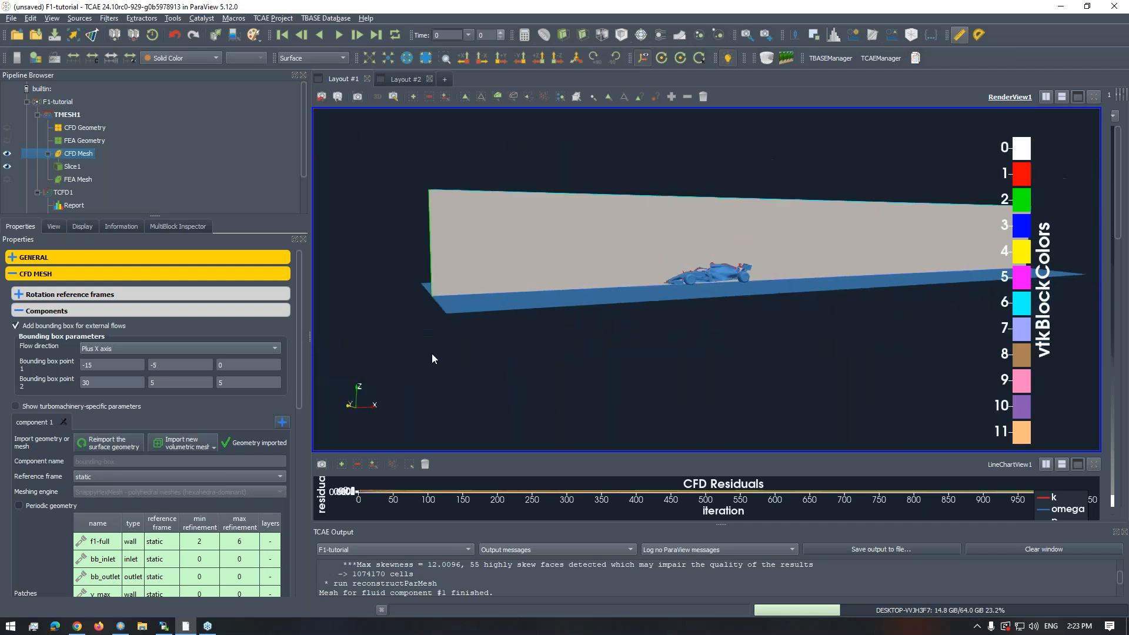
drag(299, 351, 286, 433)
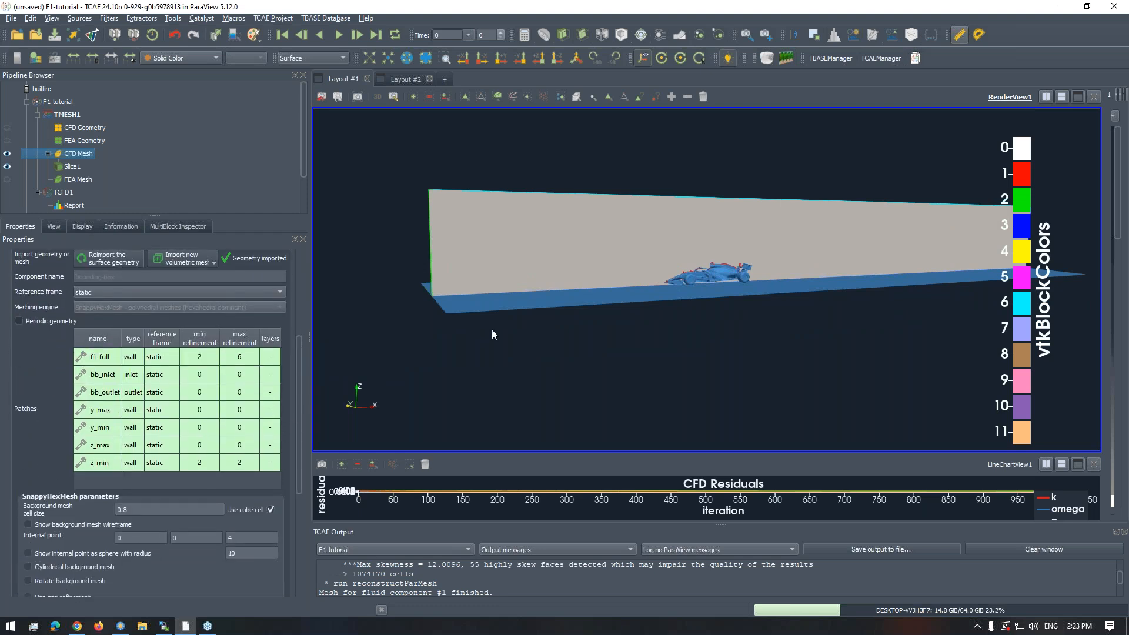
drag(544, 372, 548, 406)
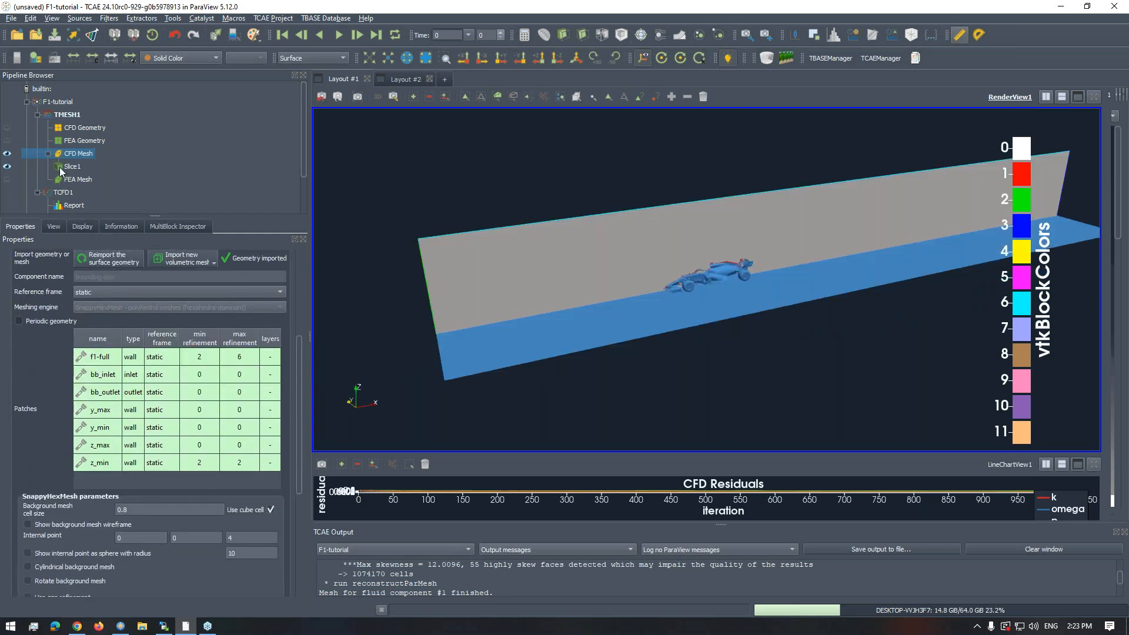
- Collapse the TMESH1 branch, open the TCFD1 simulation settings and give the properties area more room
drag(303, 161, 299, 205)
scroll(110, 163, up, 2)
click(36, 115)
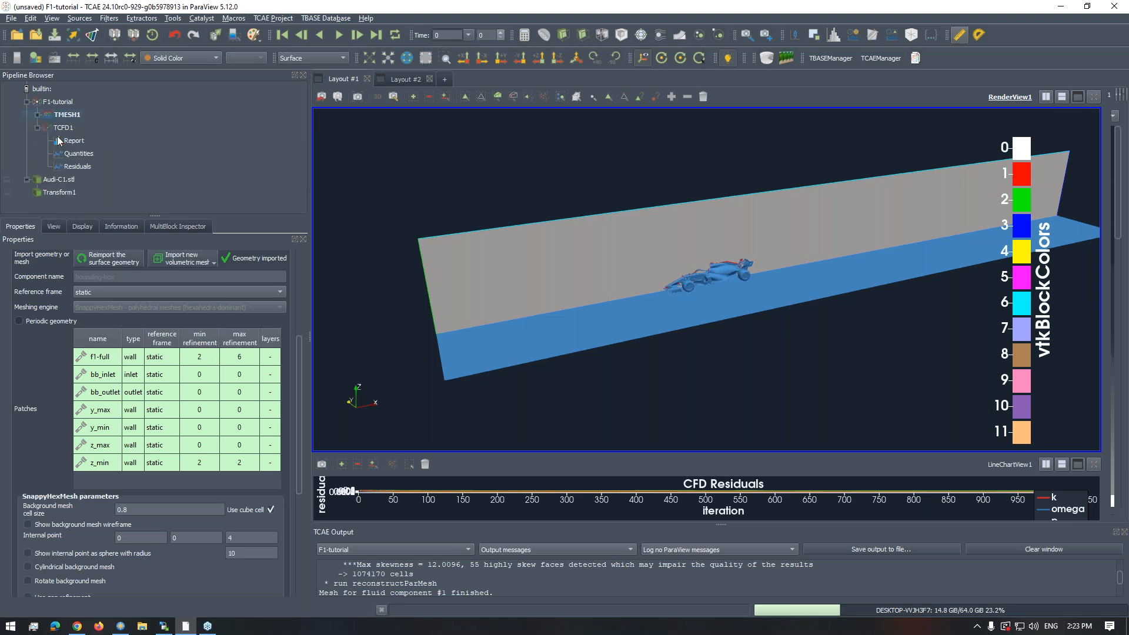
click(61, 128)
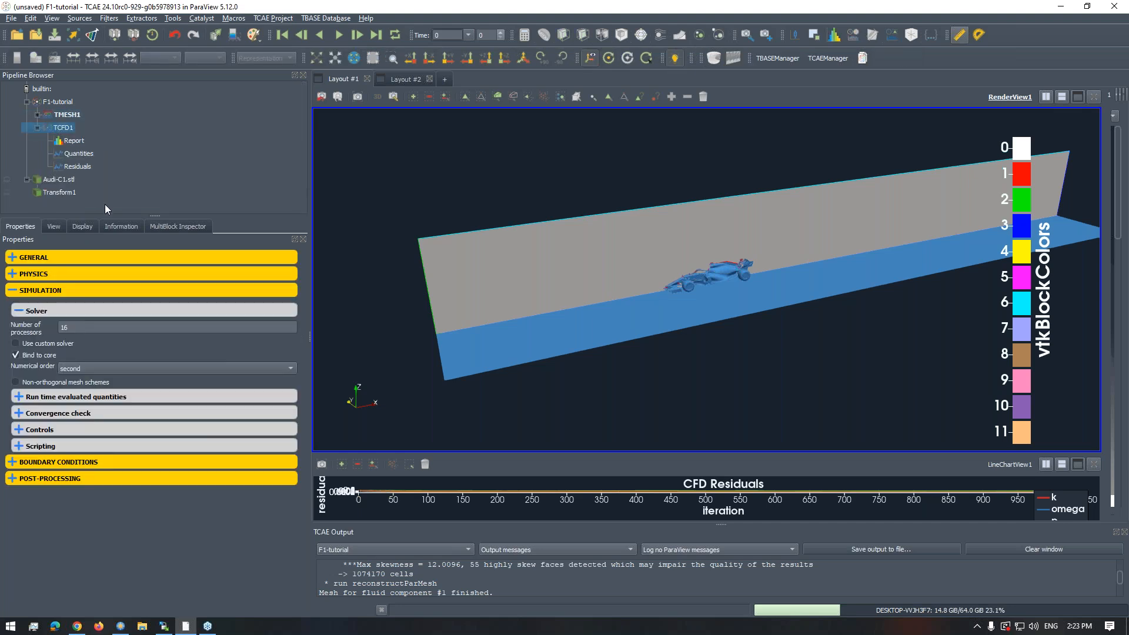
drag(156, 216, 154, 179)
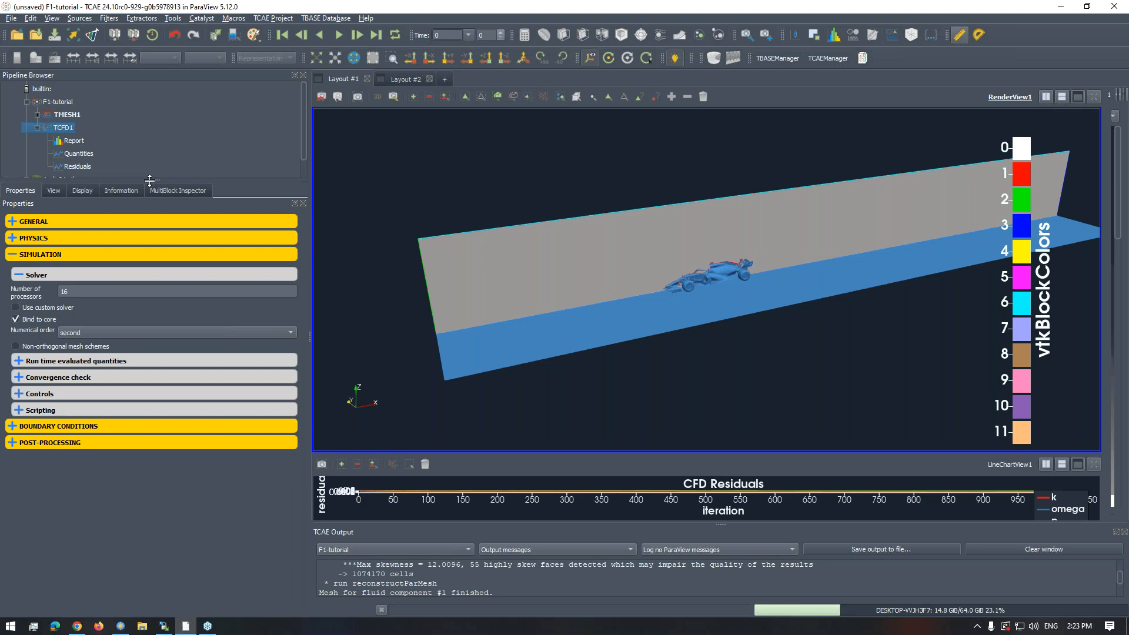
- Look at the F1-tutorial project's run overview and return to the TCFD1 simulation settings
click(46, 89)
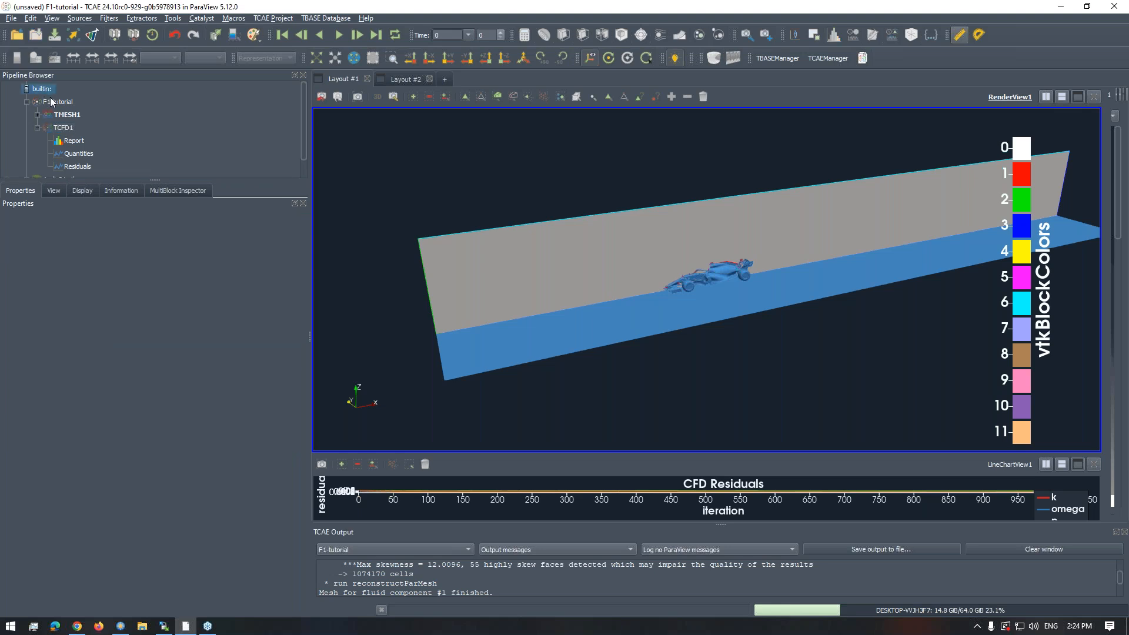
click(51, 103)
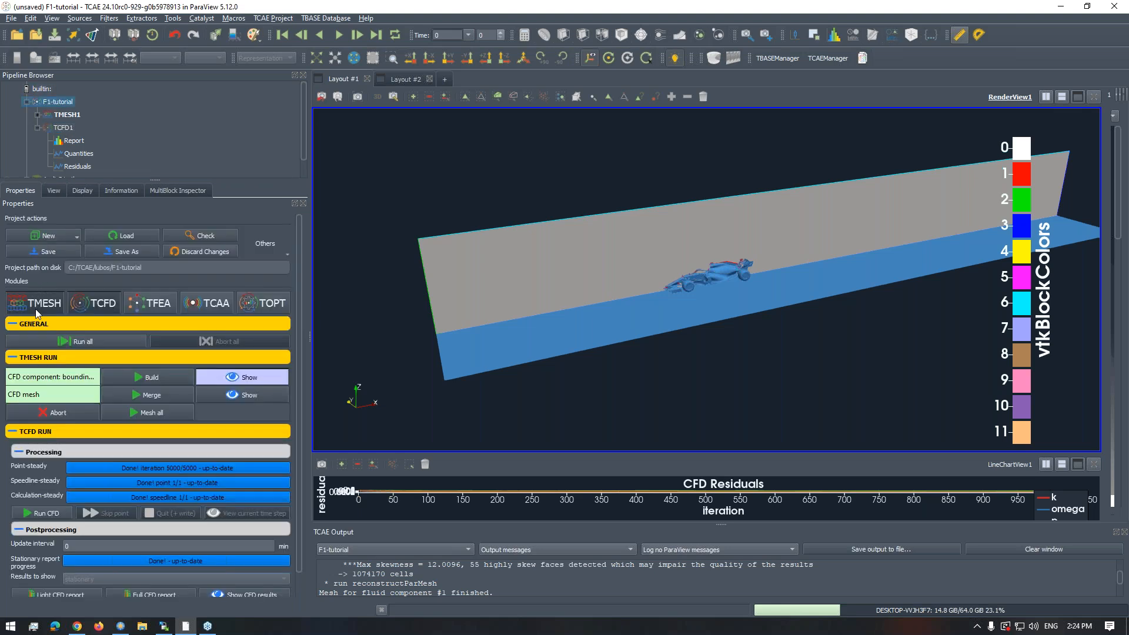
click(67, 129)
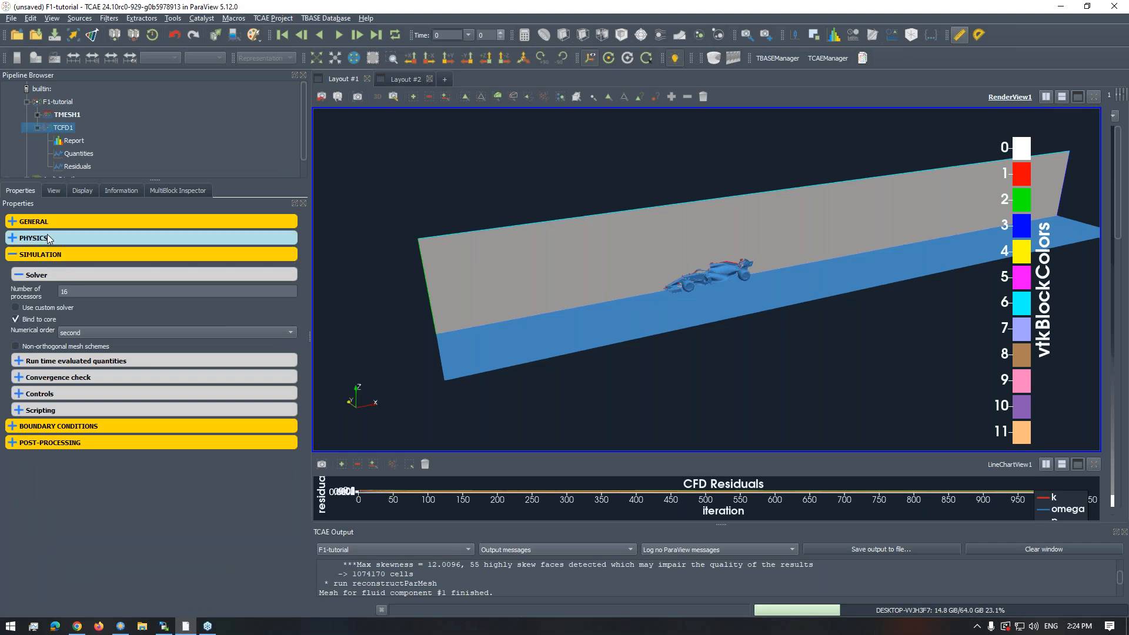
click(82, 294)
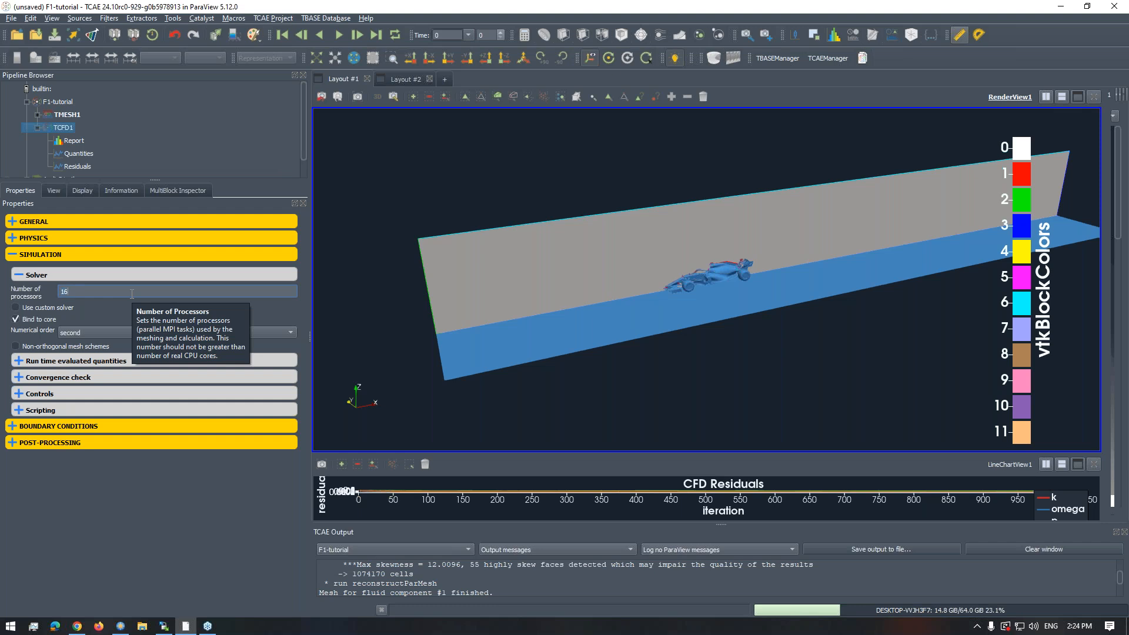
- Review the time management and fluid properties in the TCFD1 physics settings, and collapse both groups
click(11, 239)
click(20, 259)
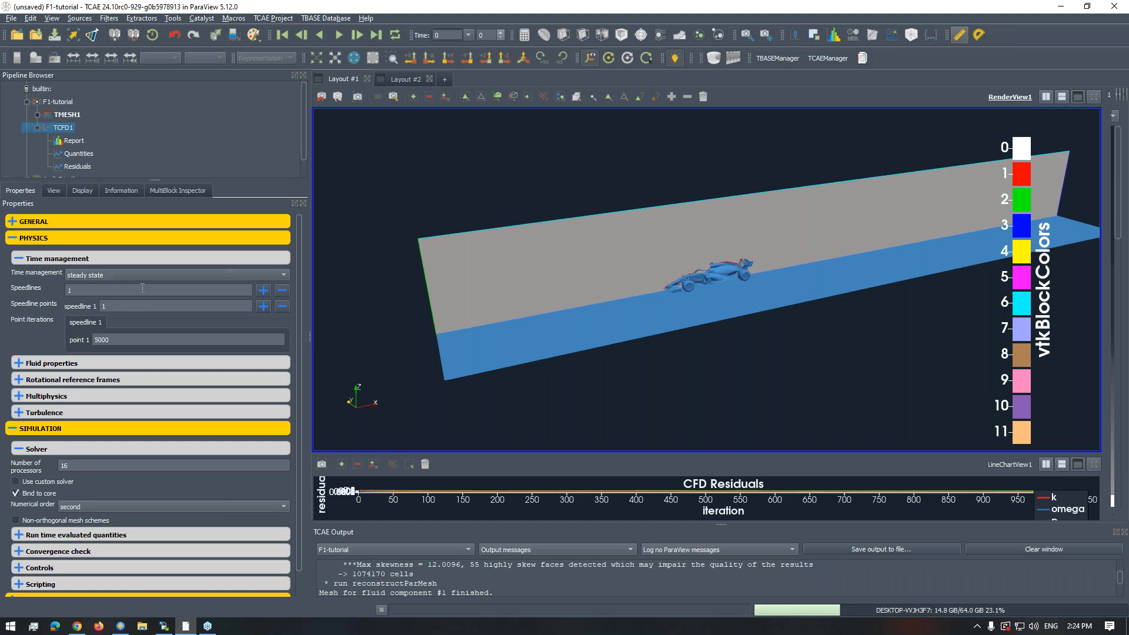
click(137, 362)
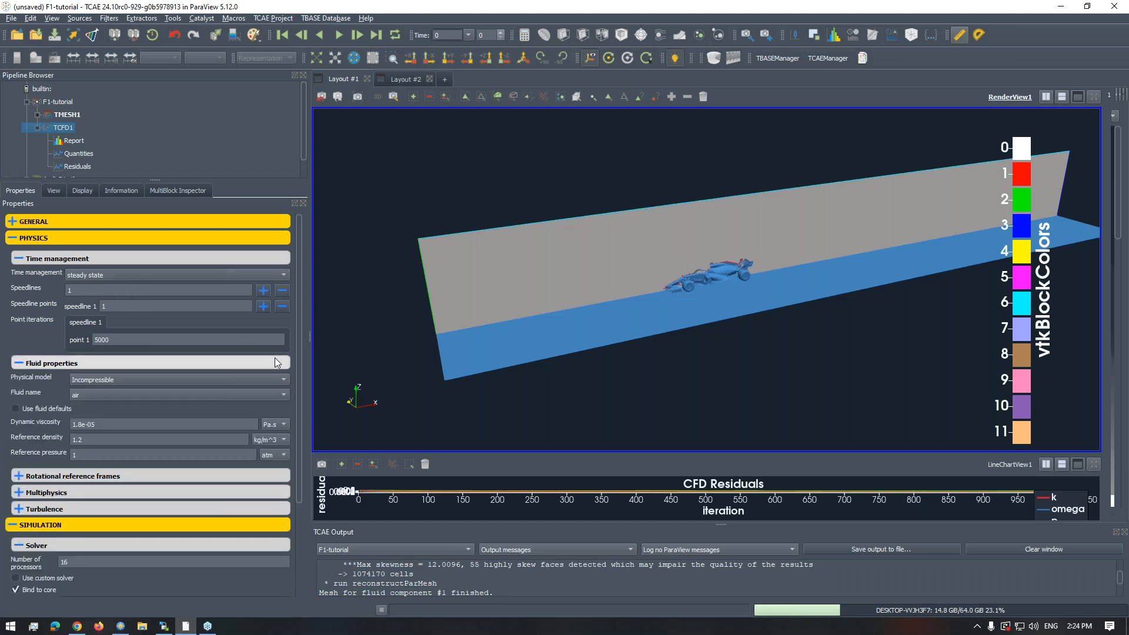
drag(297, 384, 296, 471)
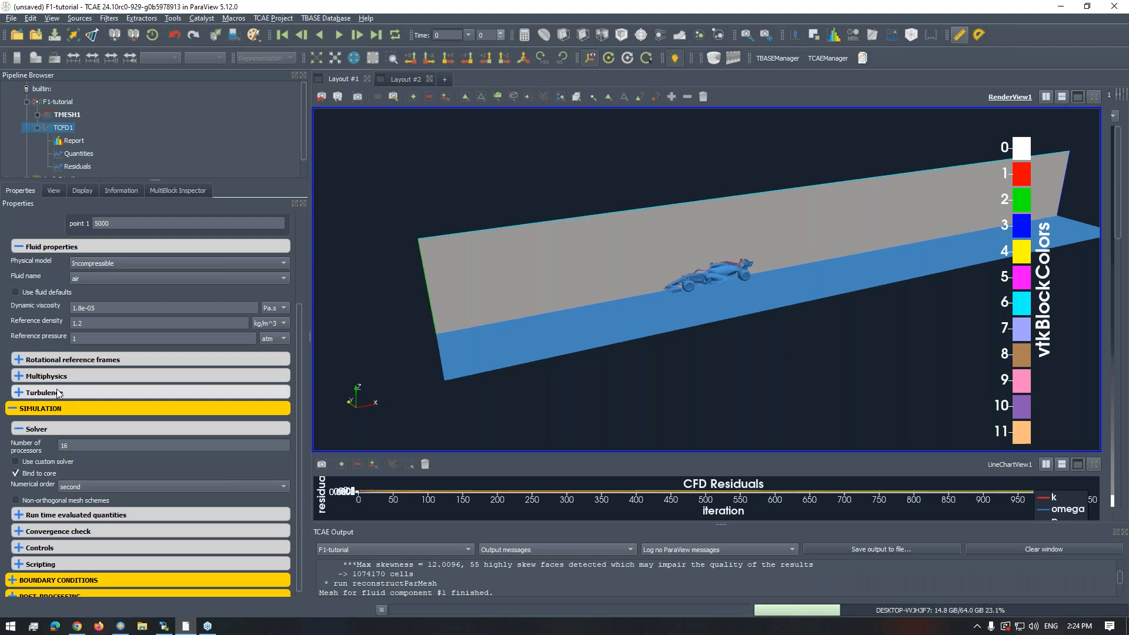
drag(300, 348, 299, 264)
click(15, 259)
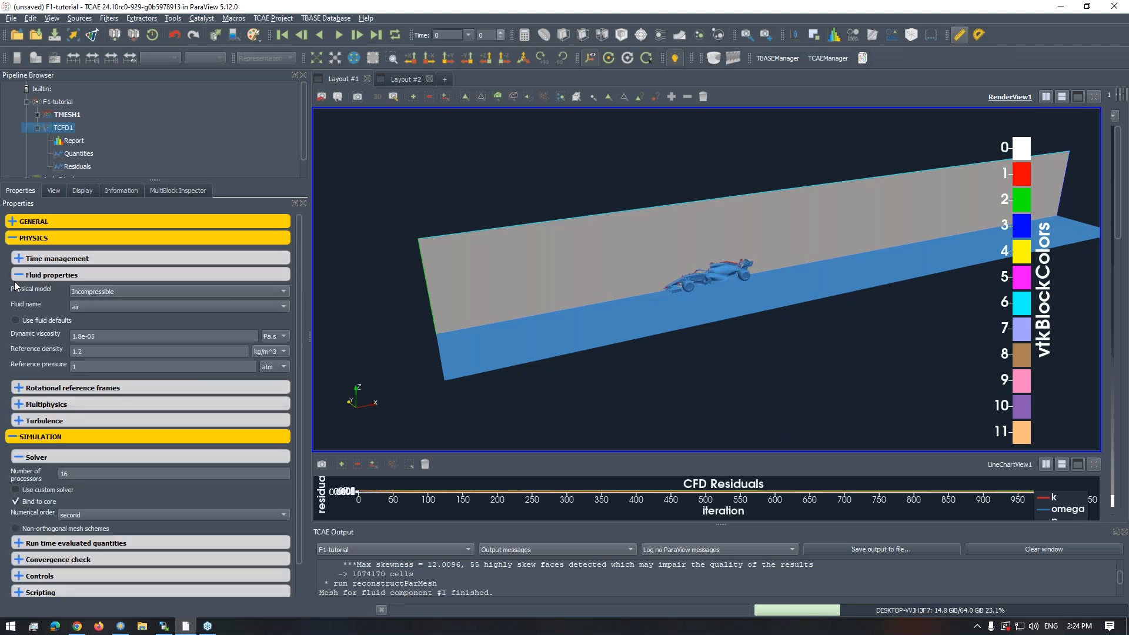
click(17, 275)
- Check the rotational reference frames, multiphysics and turbulence groups of the physics settings one after another, closing each
click(16, 292)
click(17, 292)
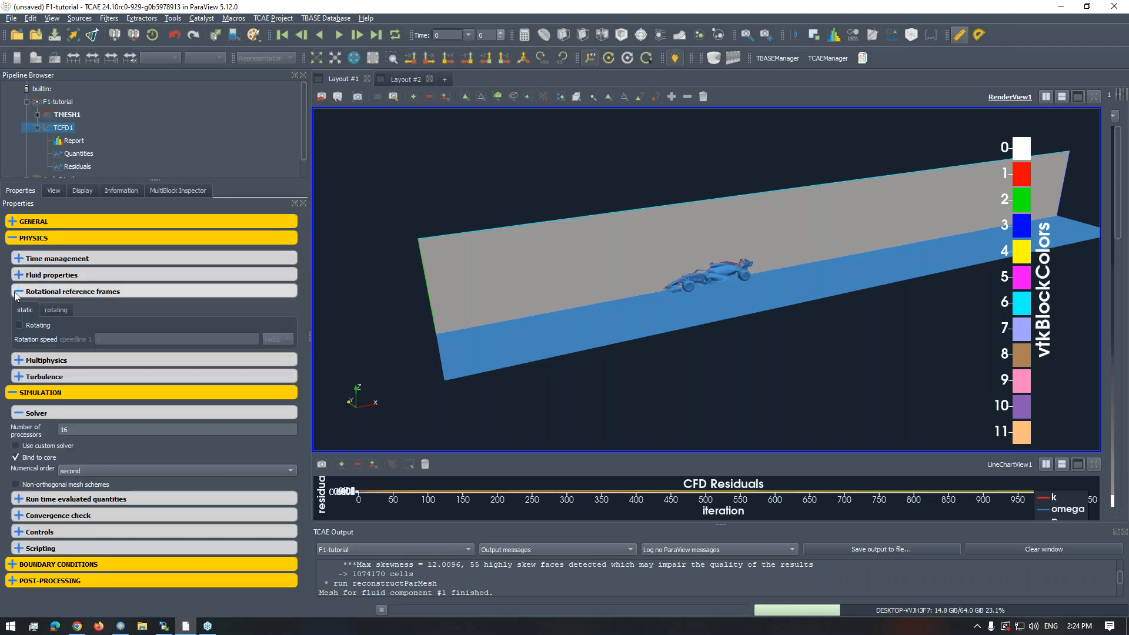
click(19, 308)
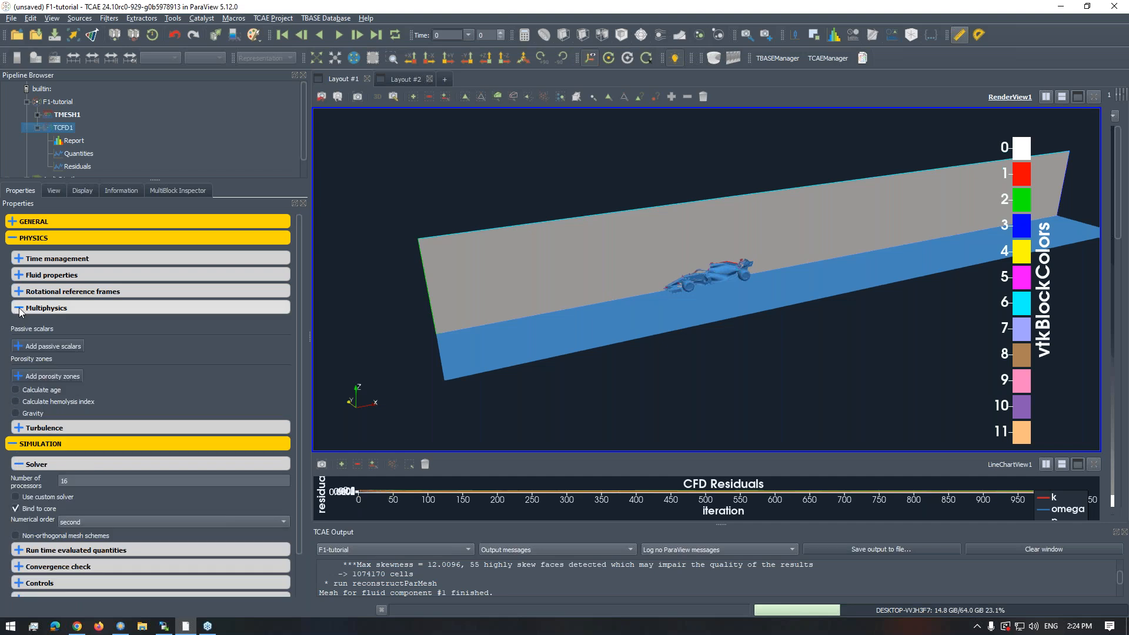
click(19, 308)
click(19, 325)
click(19, 325)
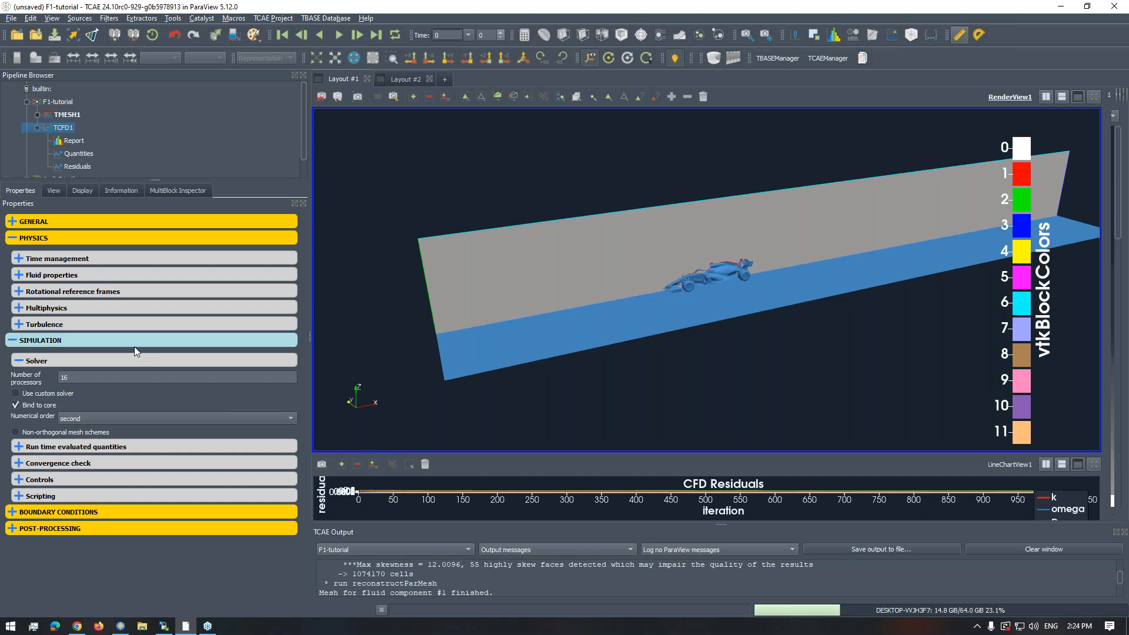
- Review the solver settings and the run time evaluated quantities, including the forces and probes tables
click(19, 361)
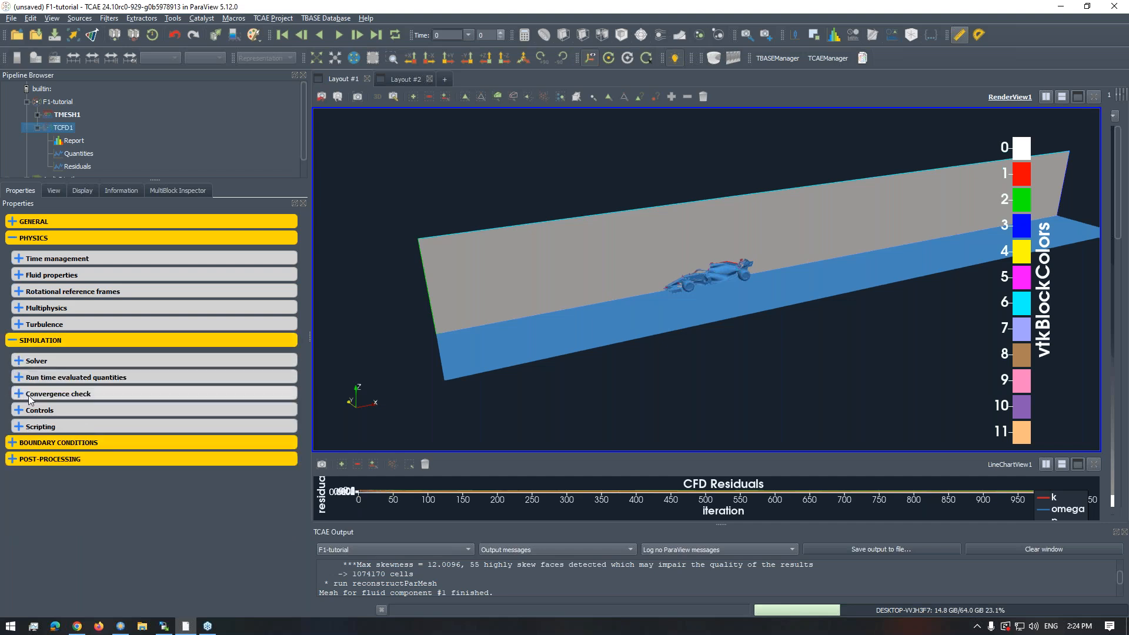
click(20, 361)
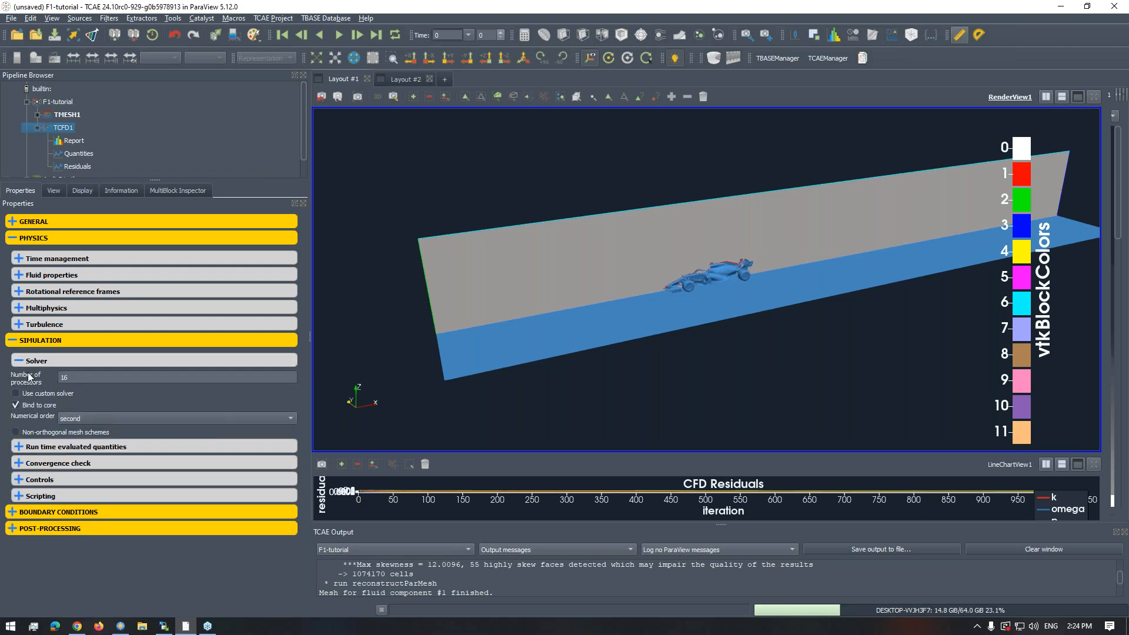
click(21, 362)
click(21, 378)
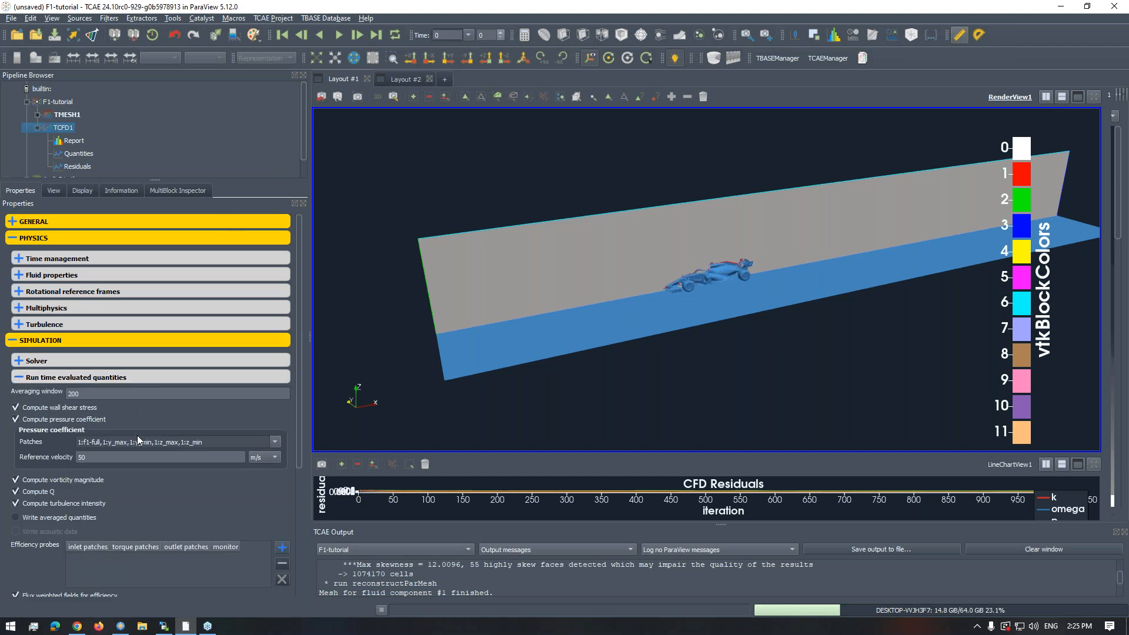
drag(298, 256, 291, 345)
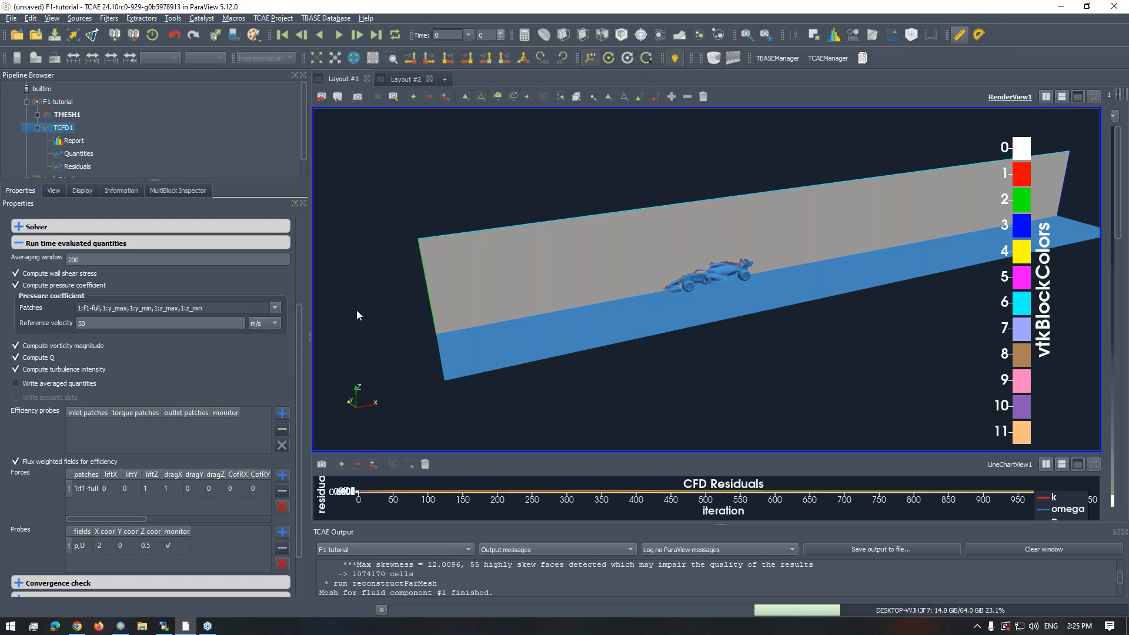
- Examine the car up close alongside the f1-full forces entry and the probes table, and collapse the run time evaluated quantities
drag(666, 301, 699, 291)
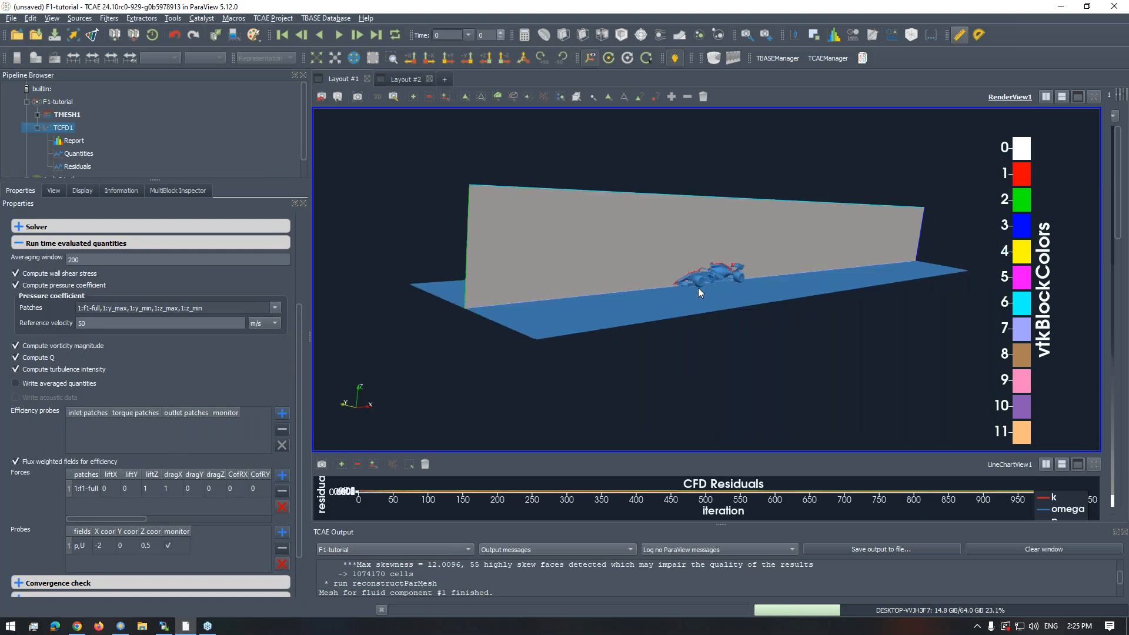
right_drag(711, 284, 708, 371)
drag(671, 332, 633, 328)
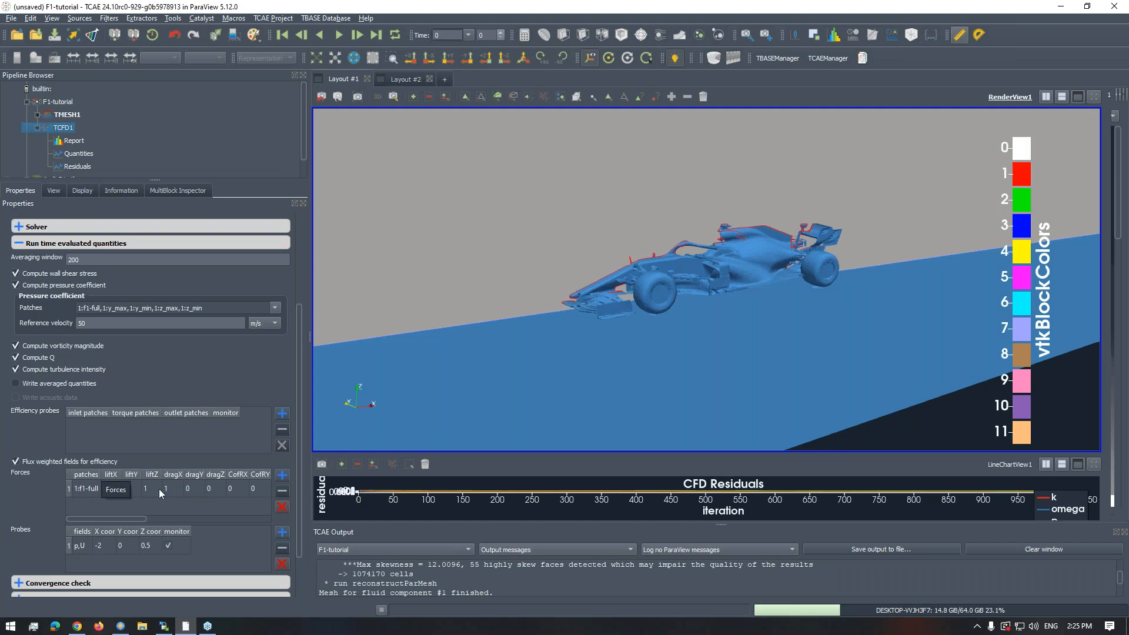
scroll(673, 284, up, 1)
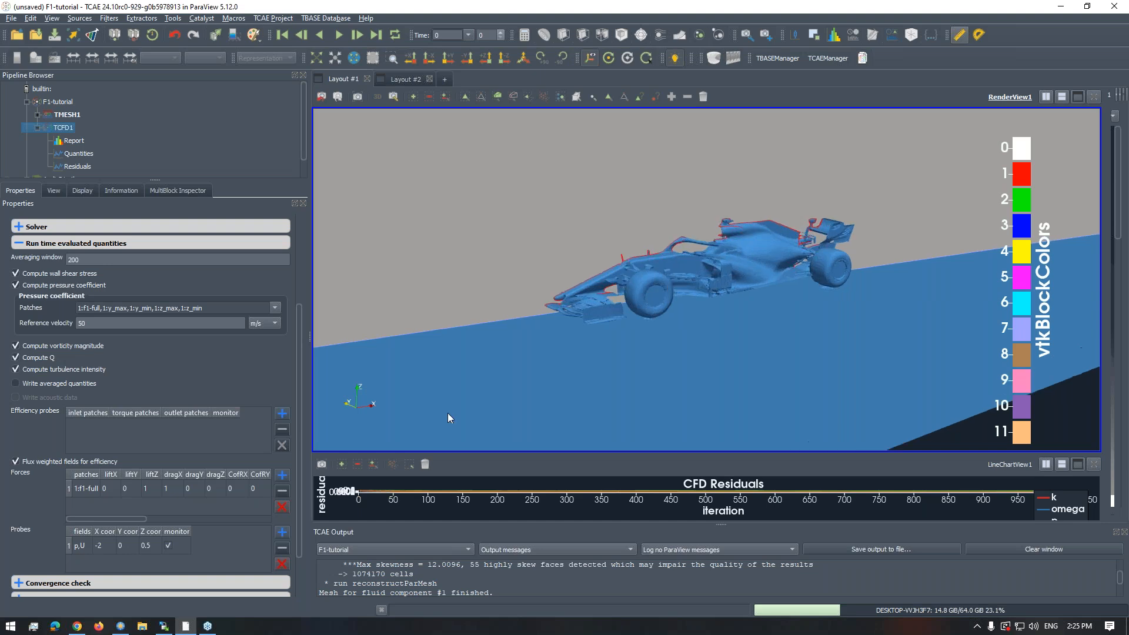
scroll(297, 465, down, 3)
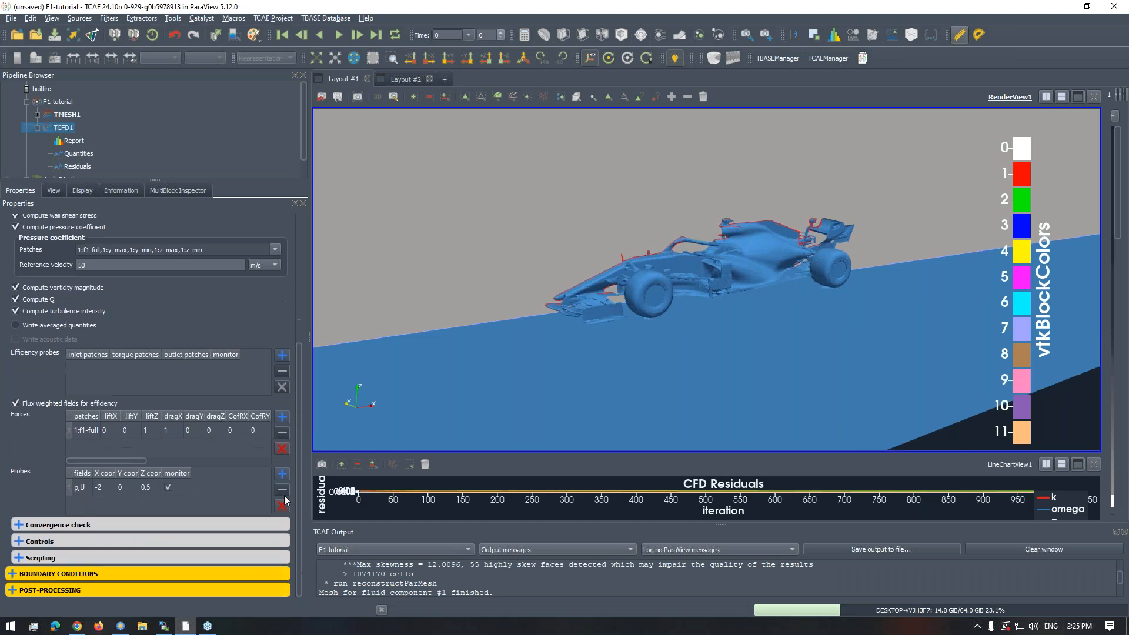
click(69, 431)
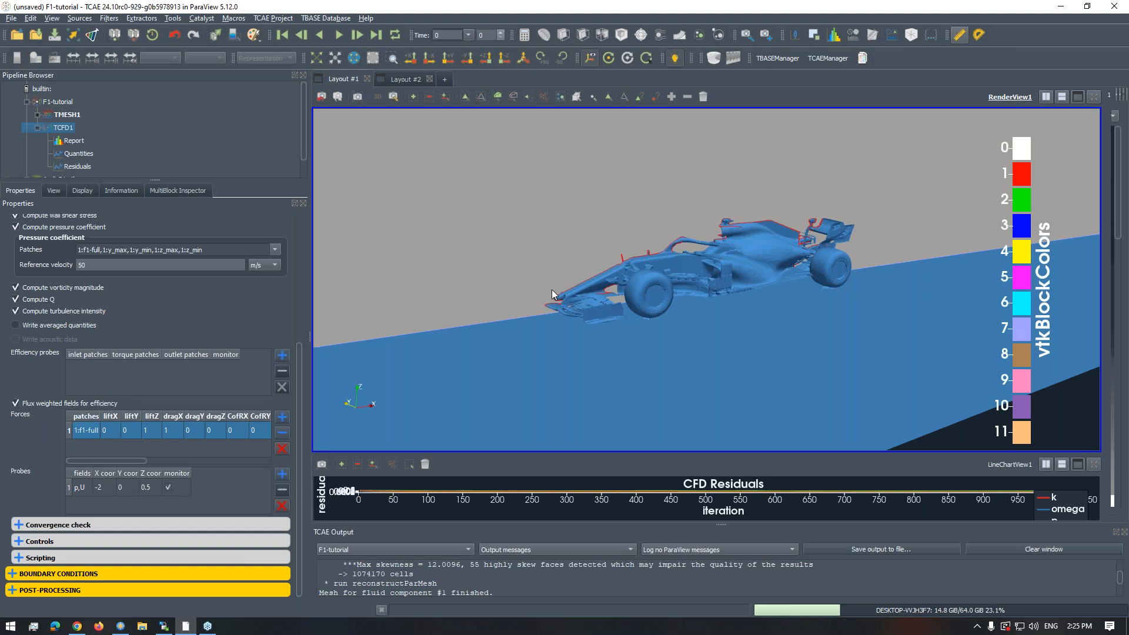
scroll(553, 304, up, 3)
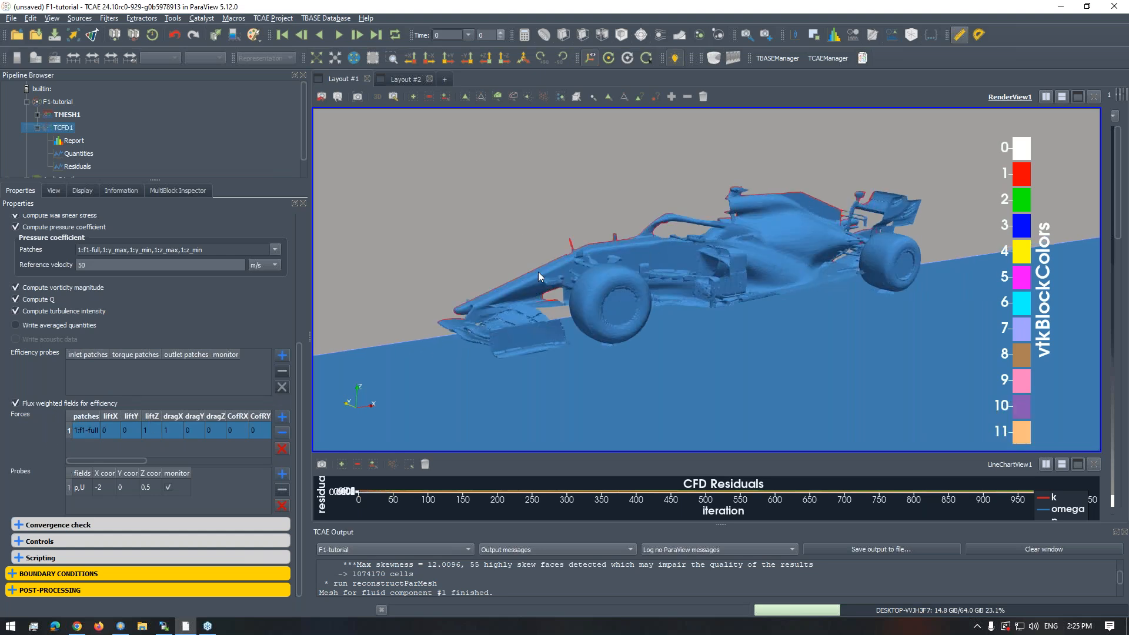
scroll(538, 277, down, 3)
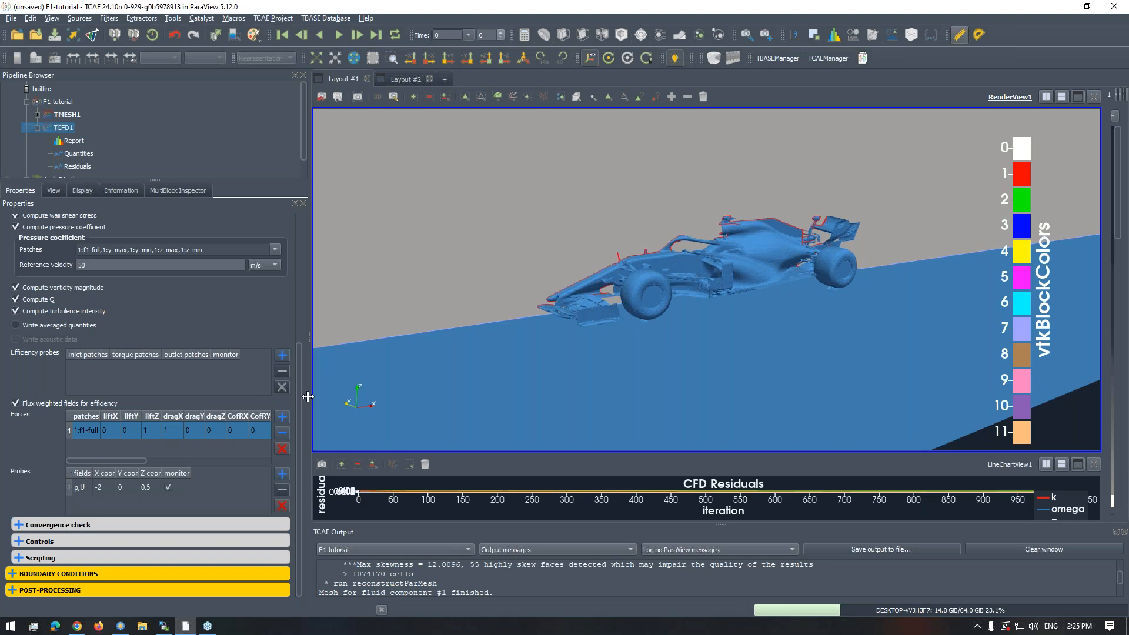
scroll(300, 353, up, 2)
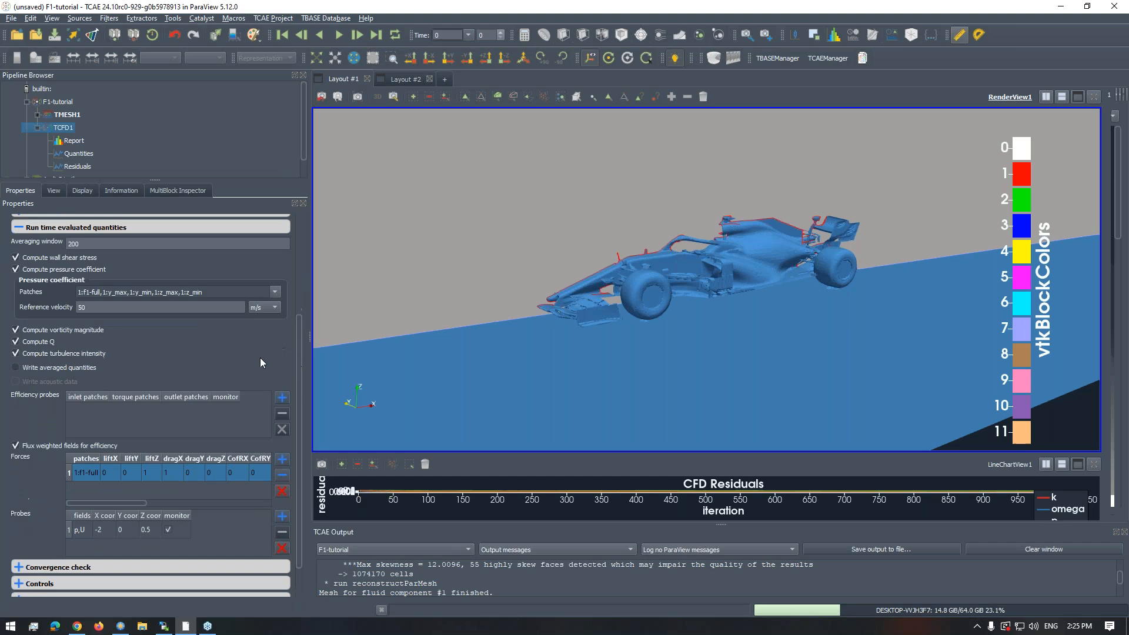
click(16, 229)
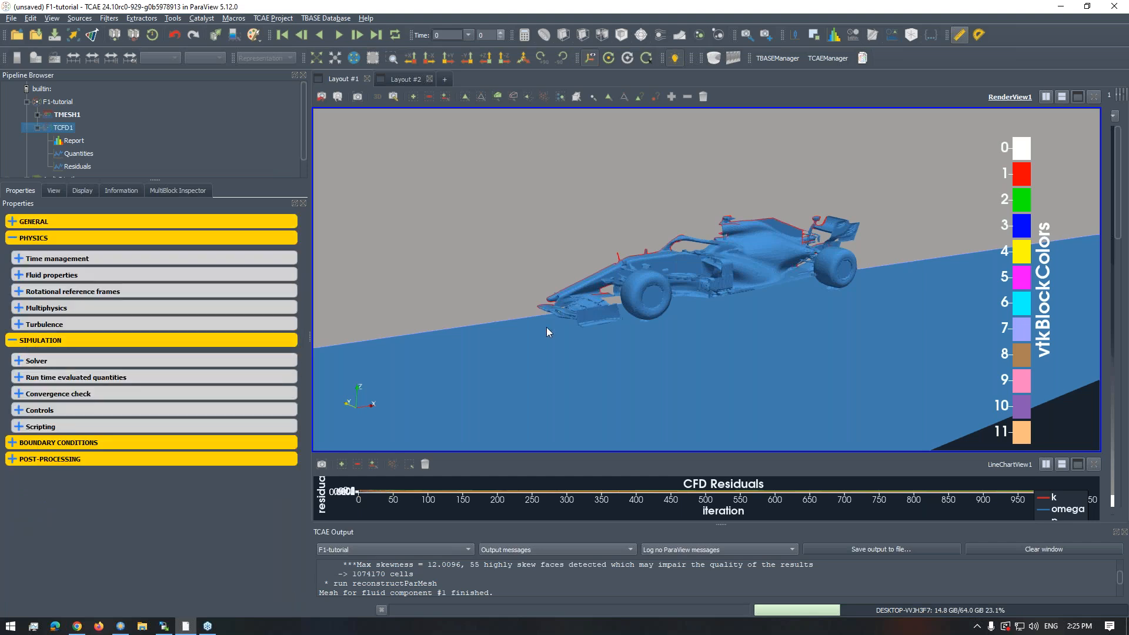
- Recheck the solver settings, and review the bb_inlet boundary condition with its fixed velocity in an enlarged properties area
scroll(546, 327, up, 2)
click(14, 361)
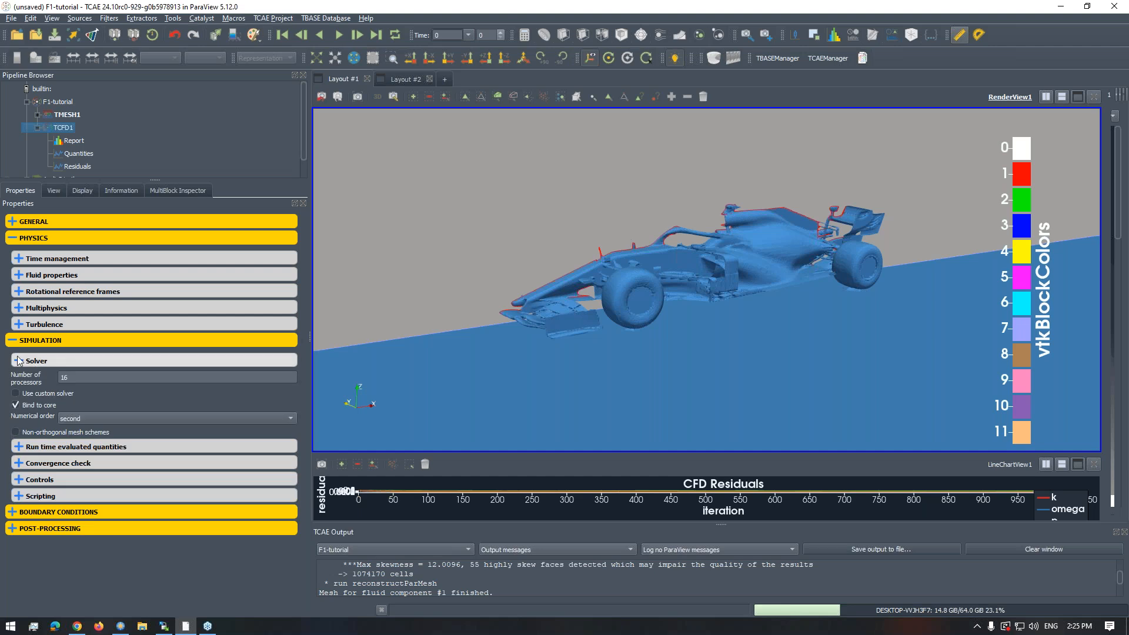
click(13, 362)
click(12, 443)
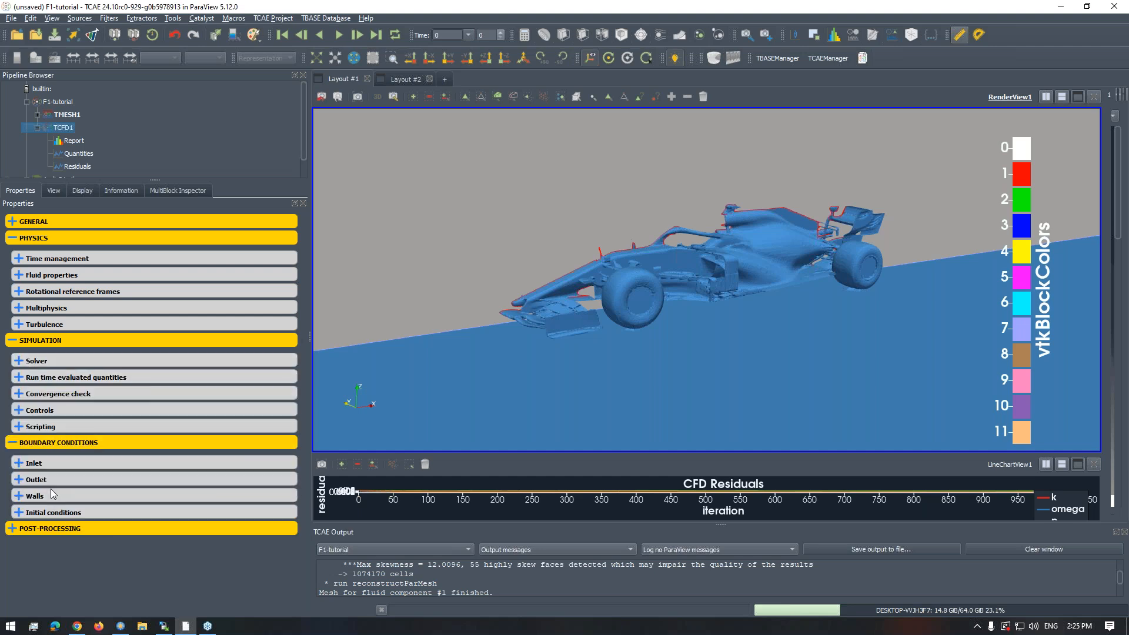
click(32, 464)
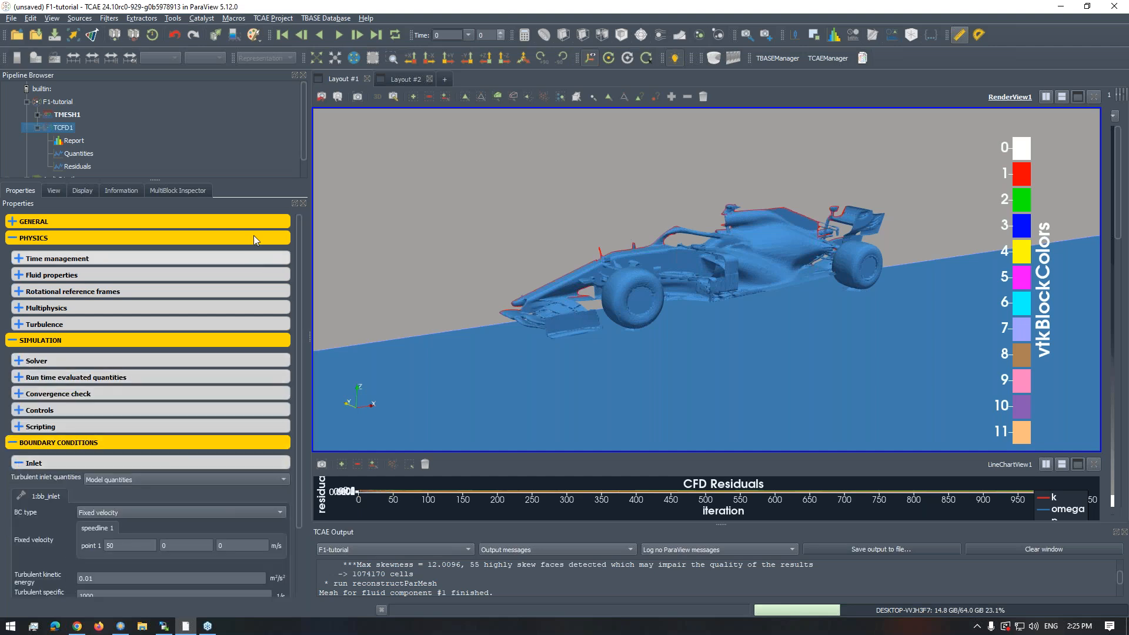
drag(252, 181, 246, 153)
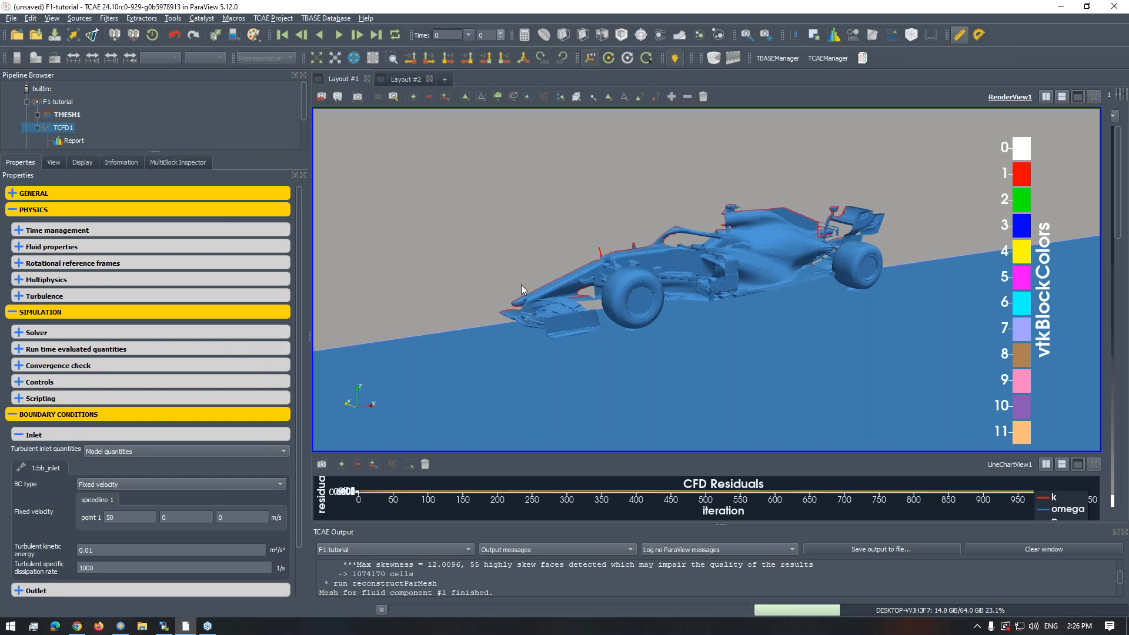
scroll(555, 287, down, 4)
scroll(556, 287, up, 2)
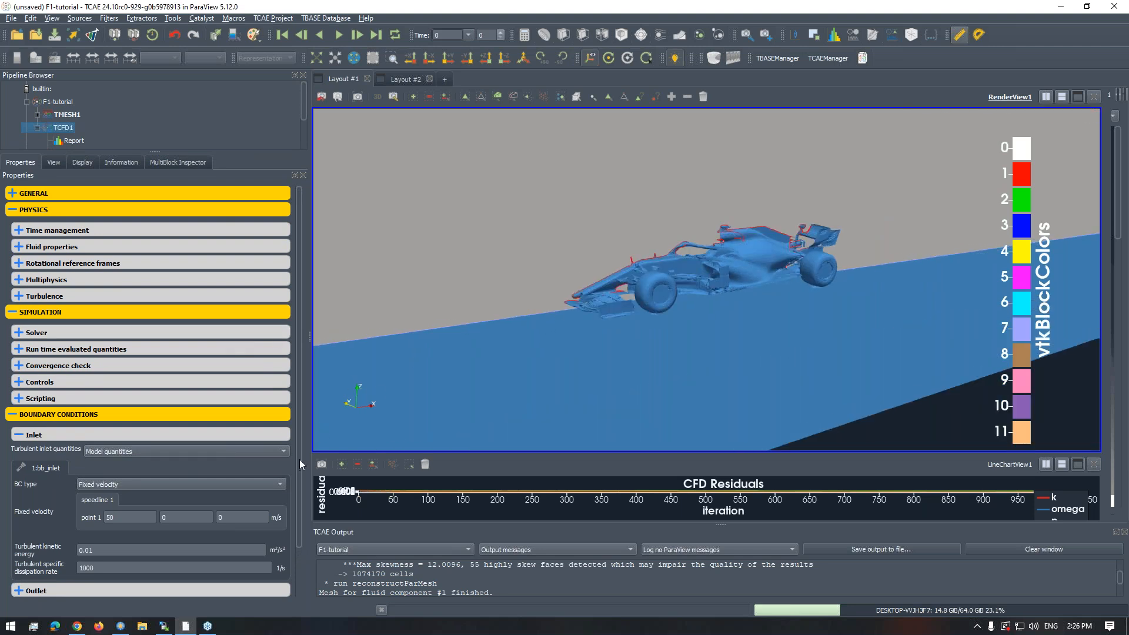
drag(299, 470, 295, 532)
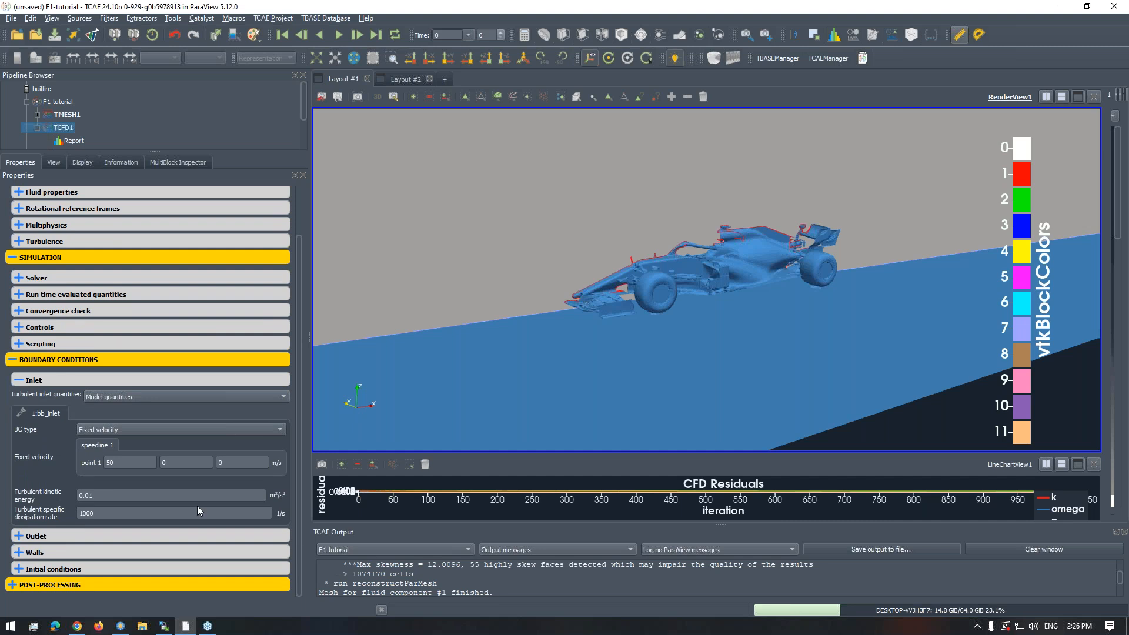
double_click(126, 463)
- Review the bb_outlet boundary condition, and collapse the outlet and inlet groups
click(49, 538)
drag(299, 476, 299, 546)
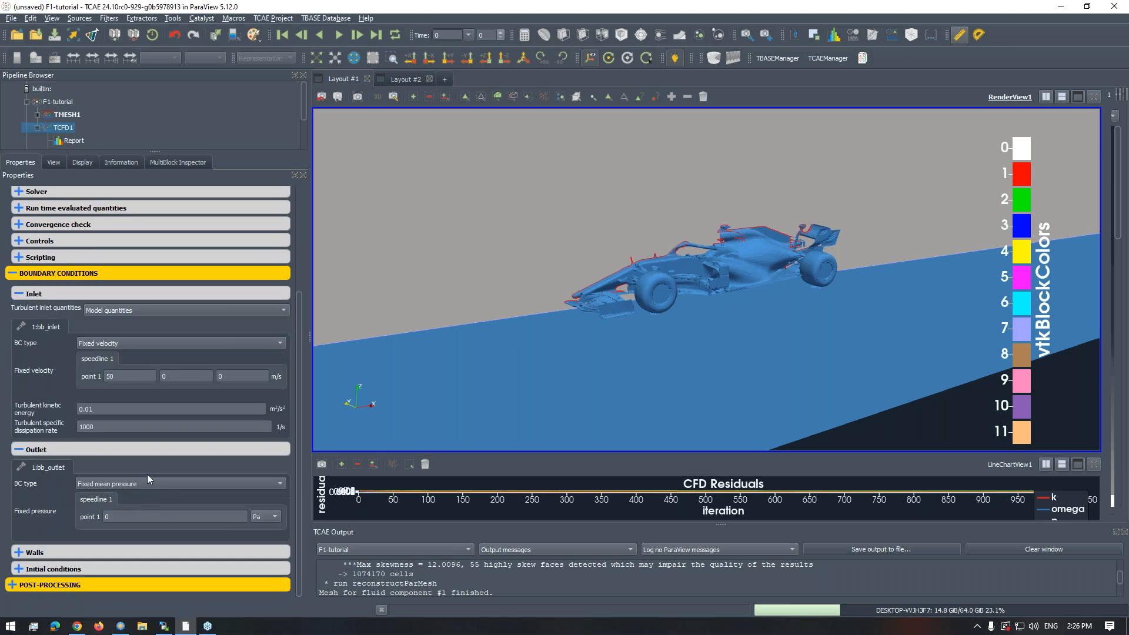
click(22, 451)
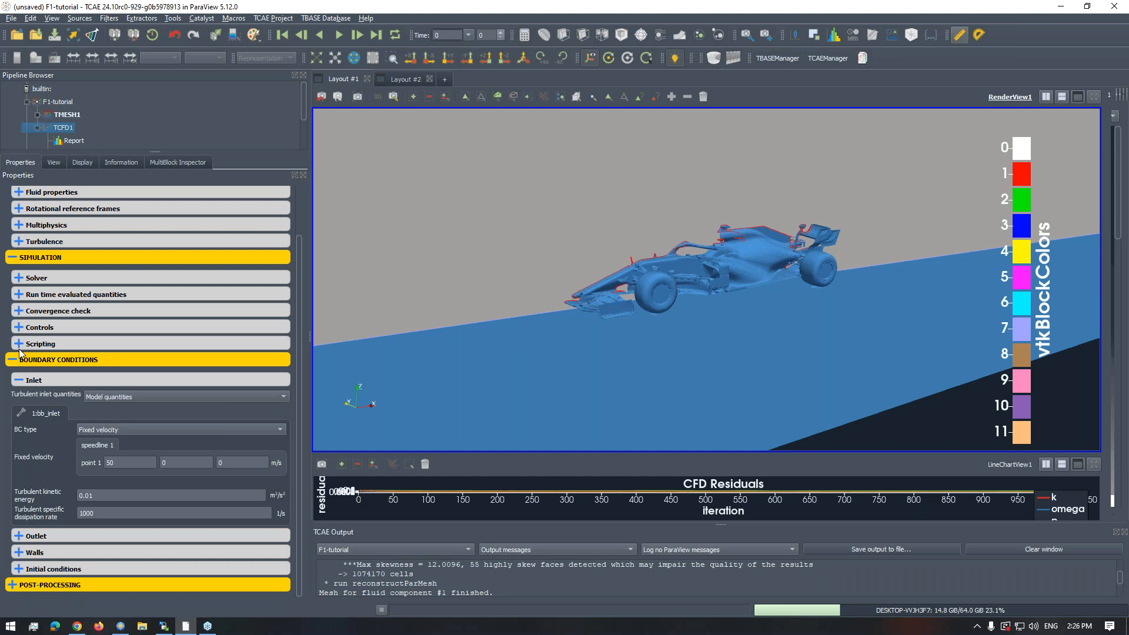
click(21, 380)
- View the car within the domain from the side and give the pipeline tree more room
scroll(541, 295, down, 2)
right_drag(578, 313, 577, 274)
drag(577, 274, 551, 284)
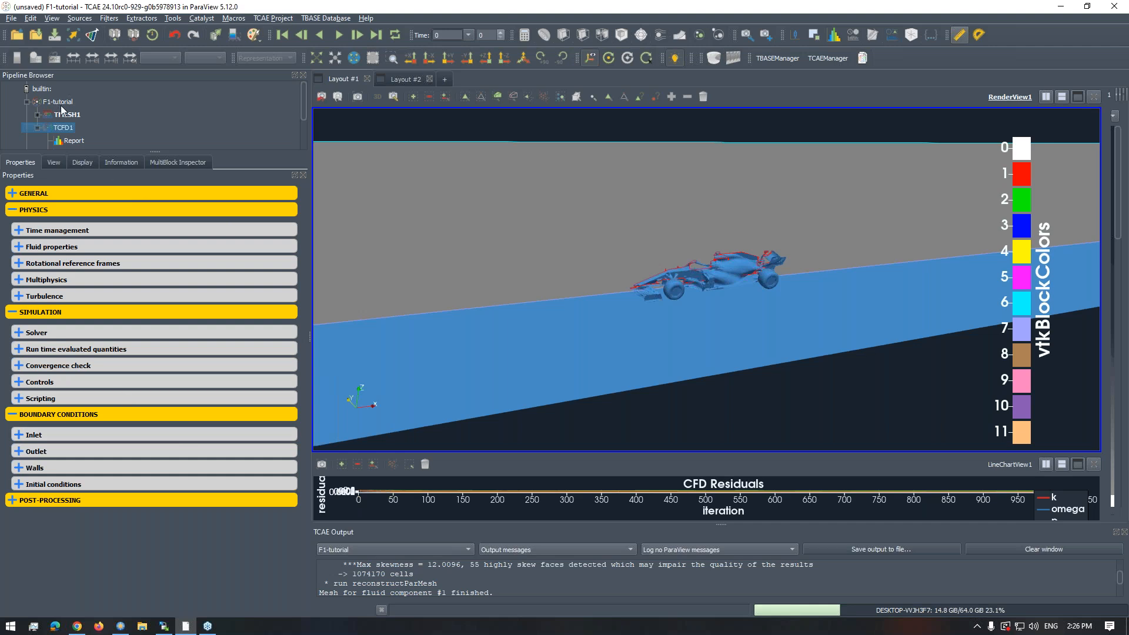
drag(152, 150, 152, 276)
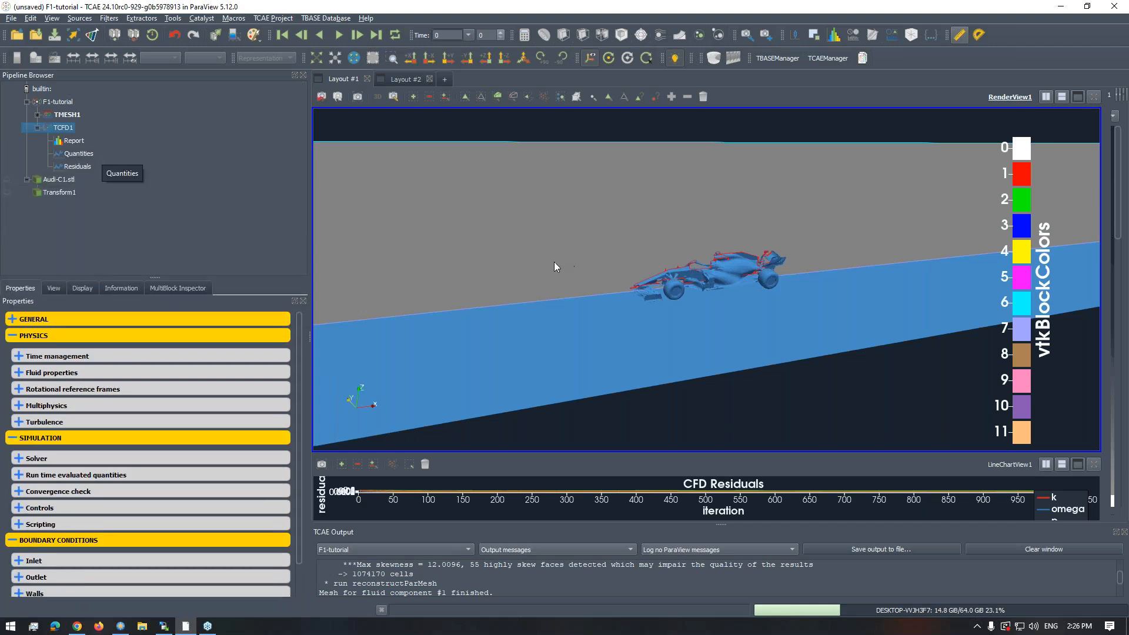
mouse_move(526, 238)
mouse_down()
mouse_move(559, 253)
mouse_move(512, 236)
mouse_up()
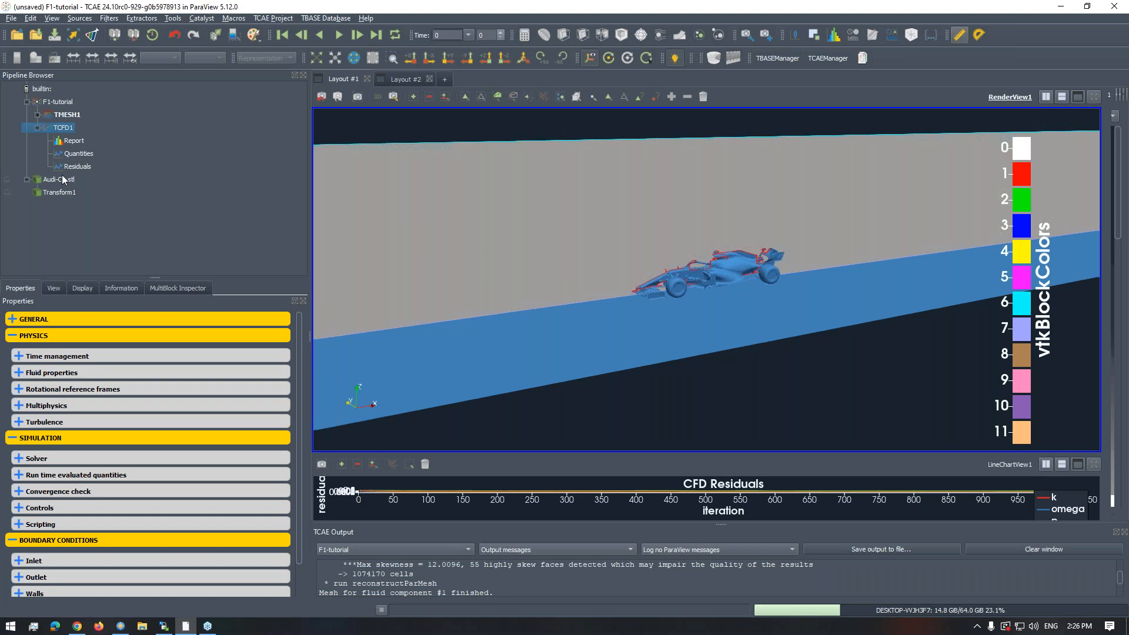
- Enlarge the CFD residuals chart below the 3D view and pan along its curves to the end of the iterations
click(1082, 98)
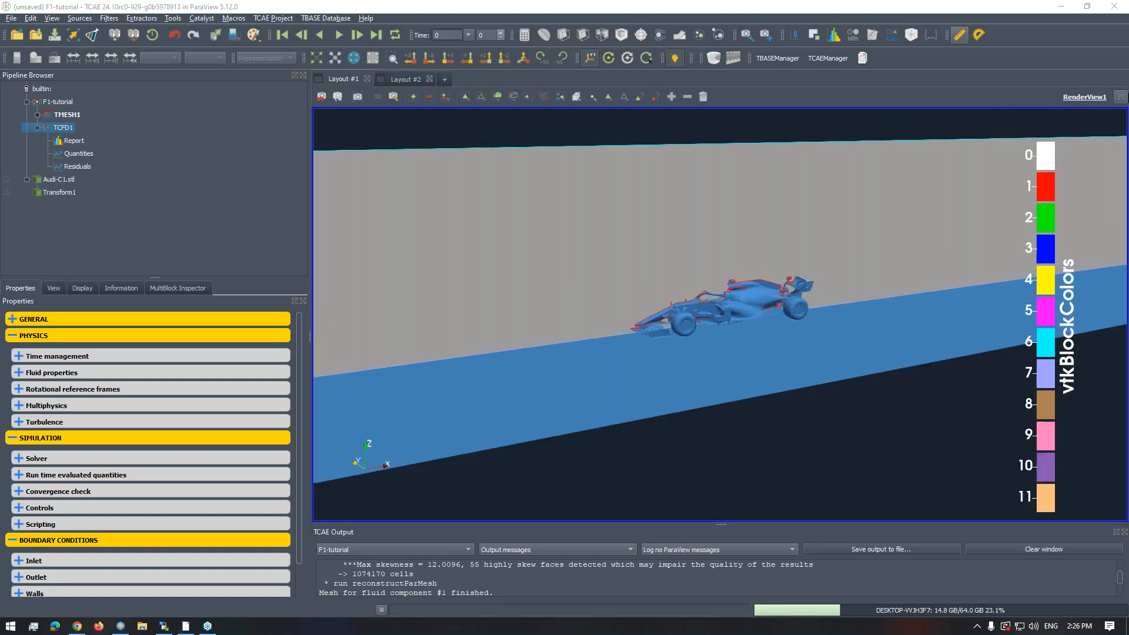
click(1121, 97)
drag(743, 453, 742, 270)
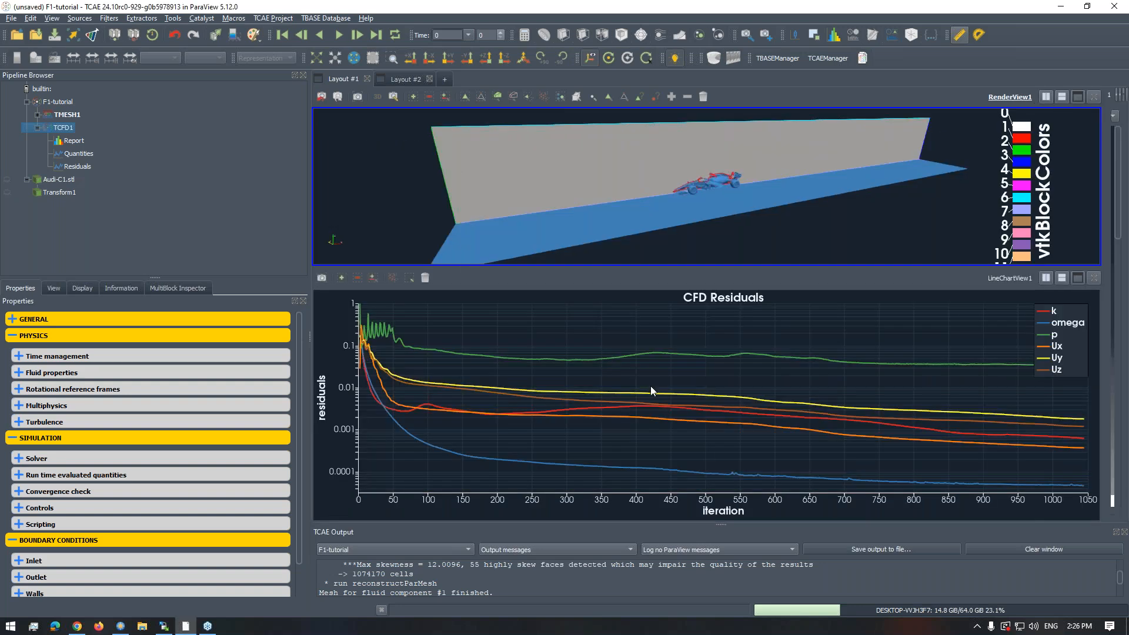
drag(749, 406, 575, 406)
- Load the CFD results of the F1-tutorial project from its TCFD postprocessing controls and bring up Layout #2
click(47, 102)
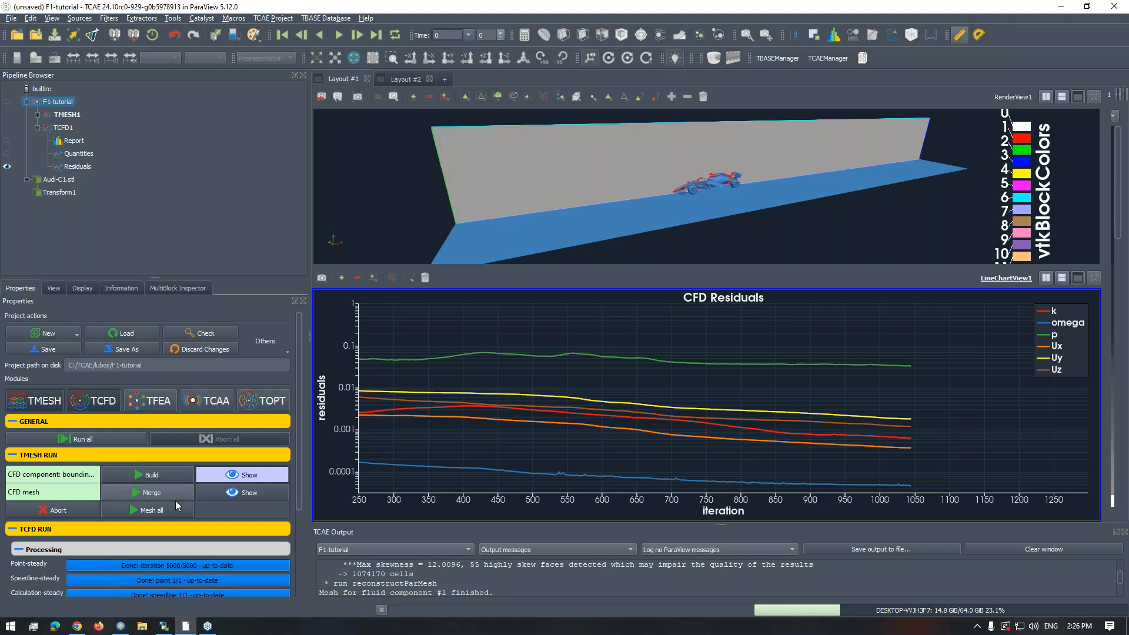
scroll(296, 501, down, 5)
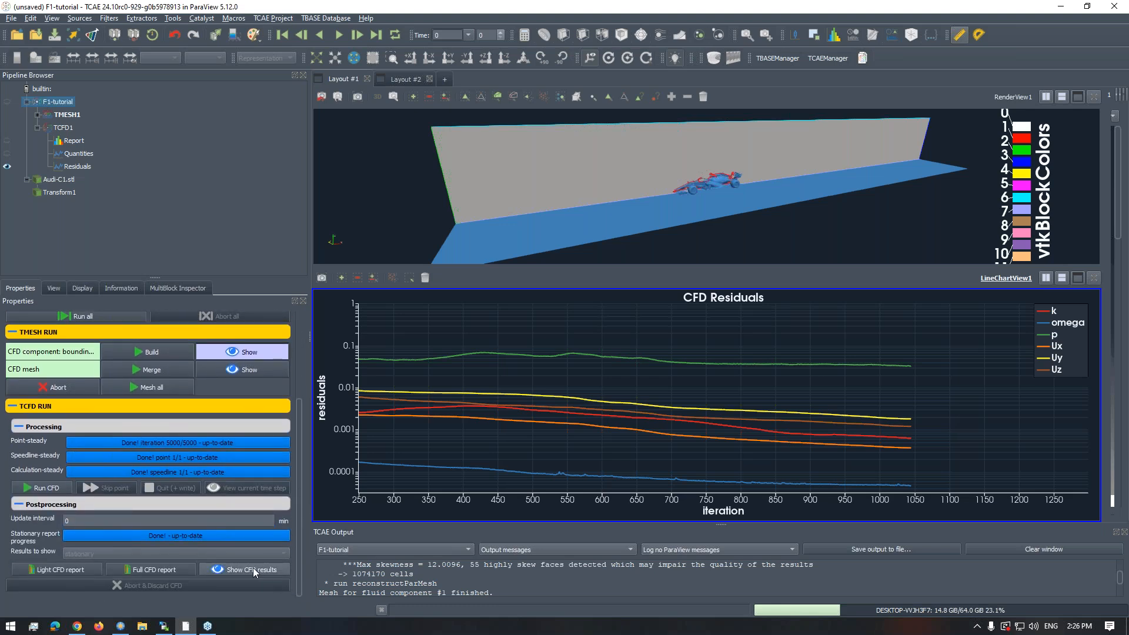
click(396, 79)
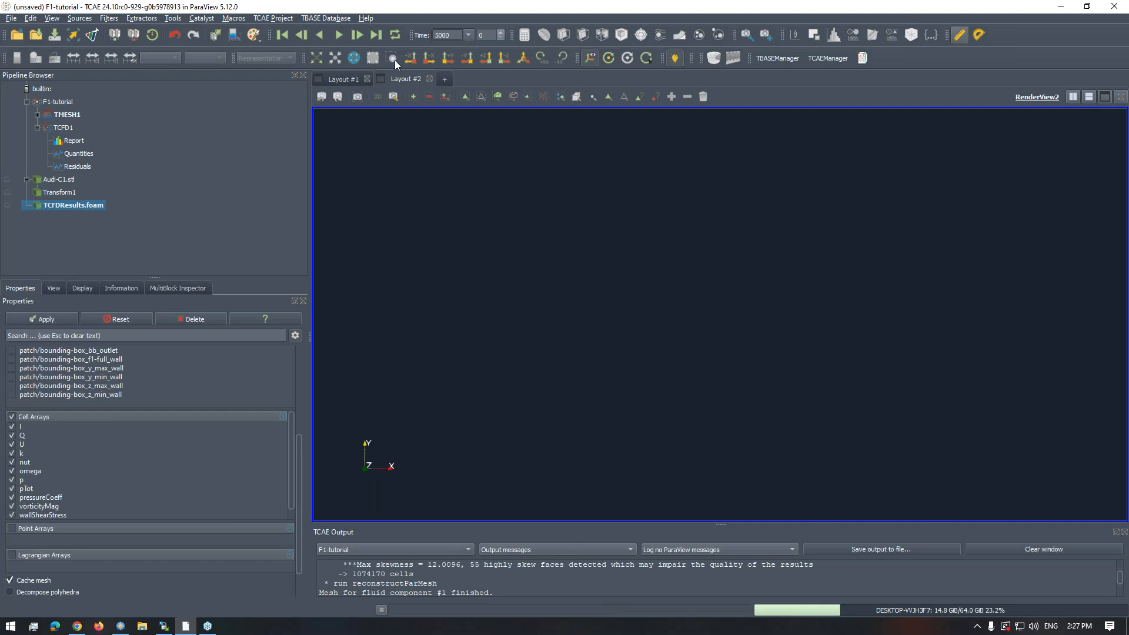
- Return to Layout #1 and enlarge the TCFD steady-state report to fill the whole layout
click(339, 79)
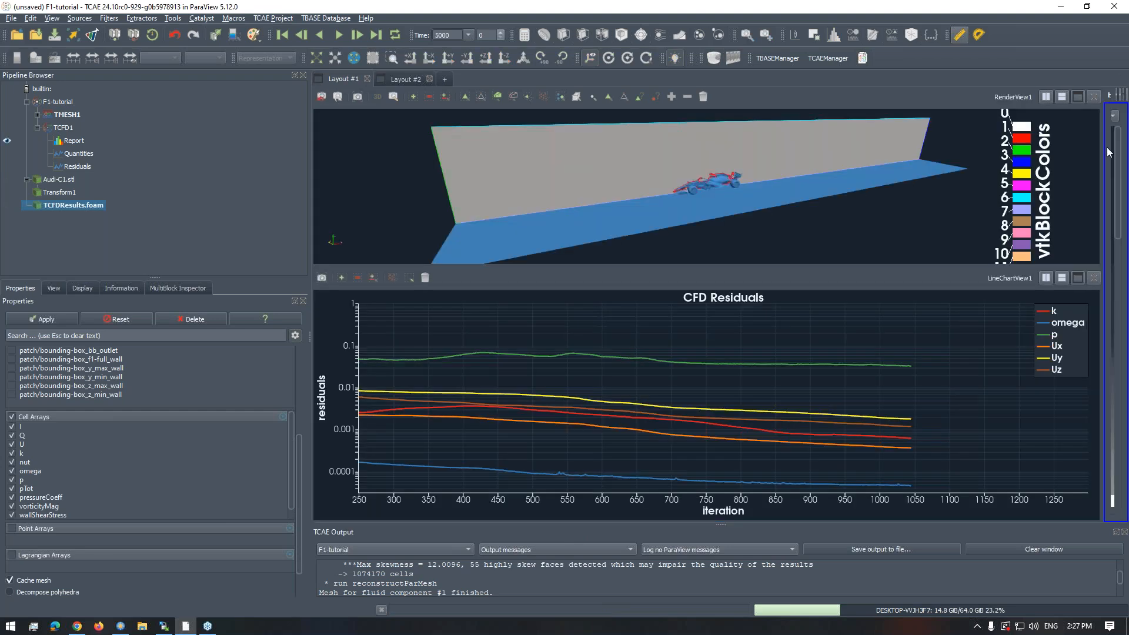
drag(1102, 146, 752, 194)
scroll(891, 230, down, 5)
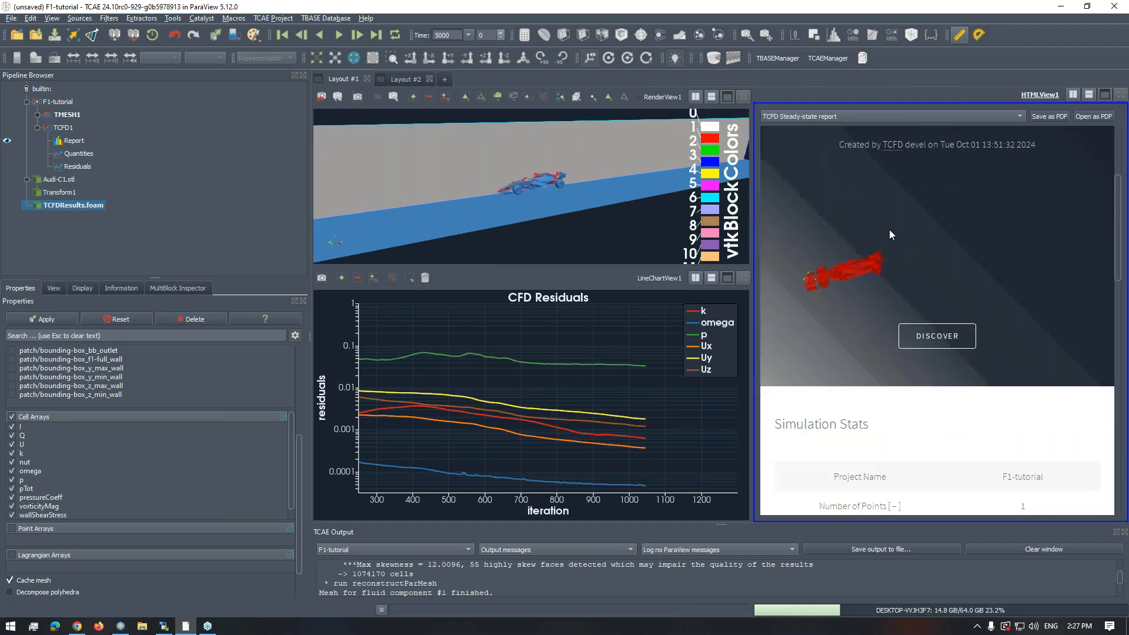
click(1106, 94)
scroll(760, 283, down, 10)
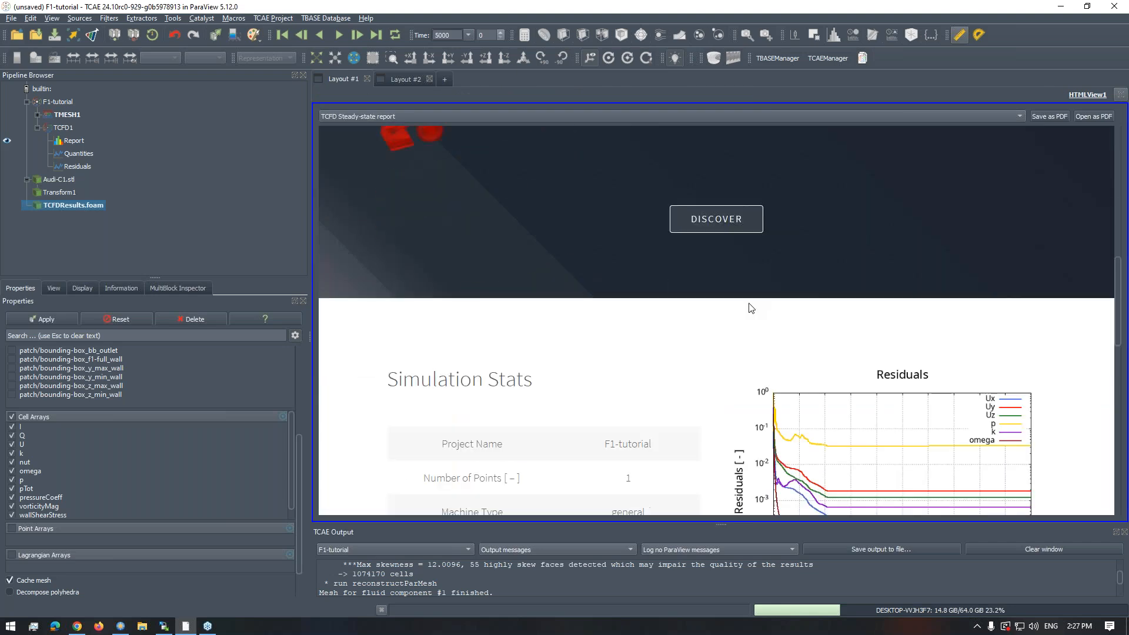
- Expand the mesh size details in the report's simulation stats to examine them, and collapse them again
scroll(694, 329, up, 3)
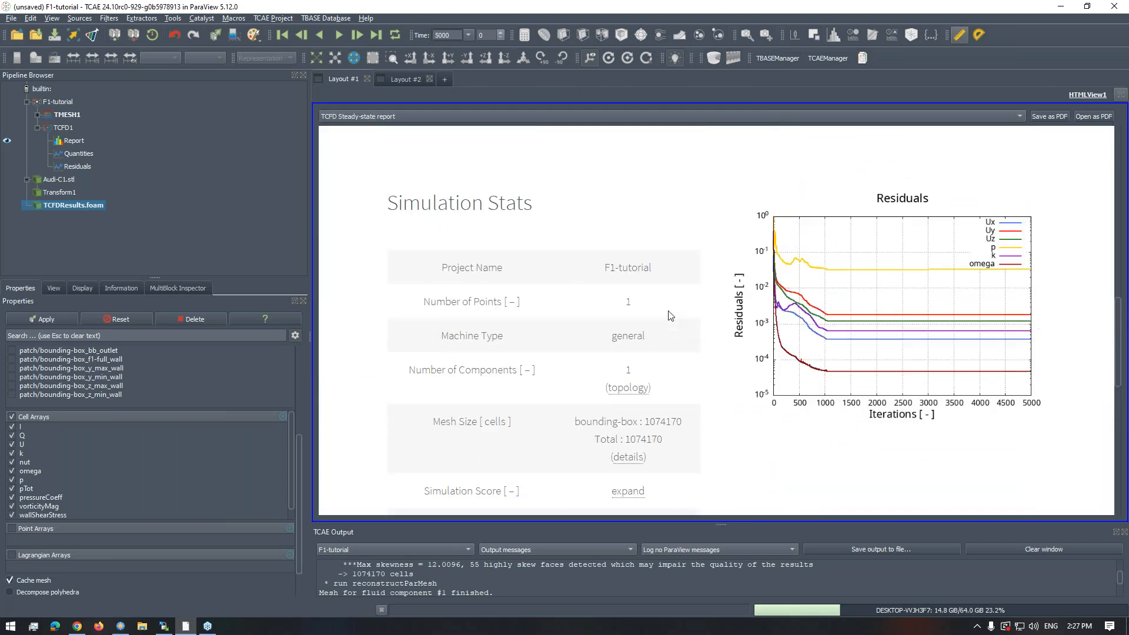
click(627, 356)
click(626, 353)
click(629, 423)
scroll(643, 383, down, 3)
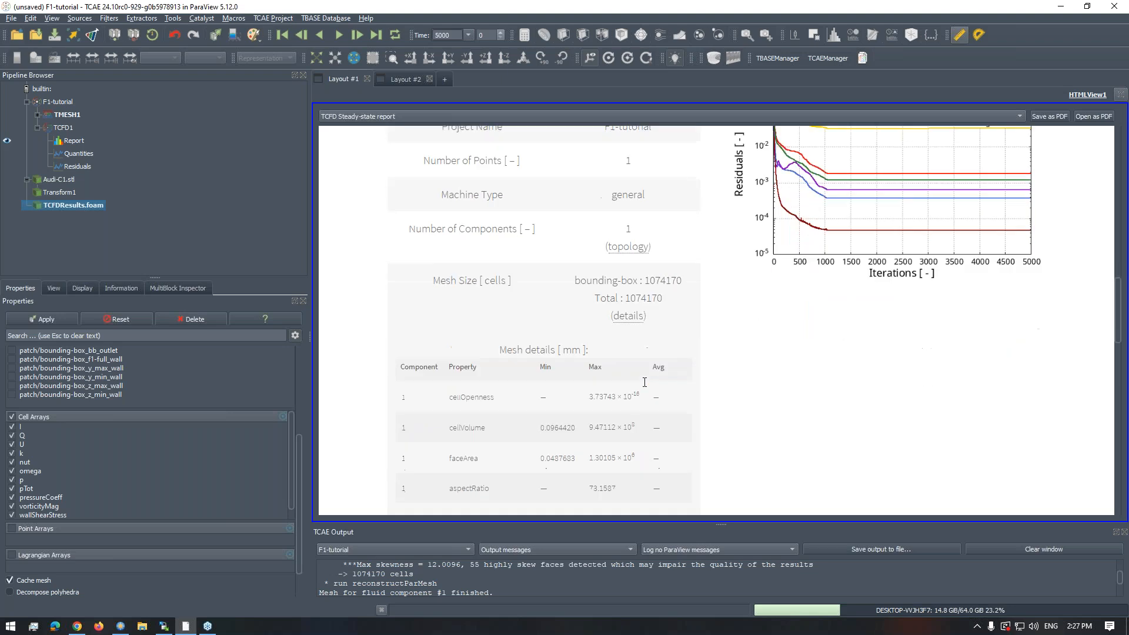
scroll(642, 381, up, 2)
click(634, 389)
scroll(664, 353, down, 3)
scroll(665, 354, up, 1)
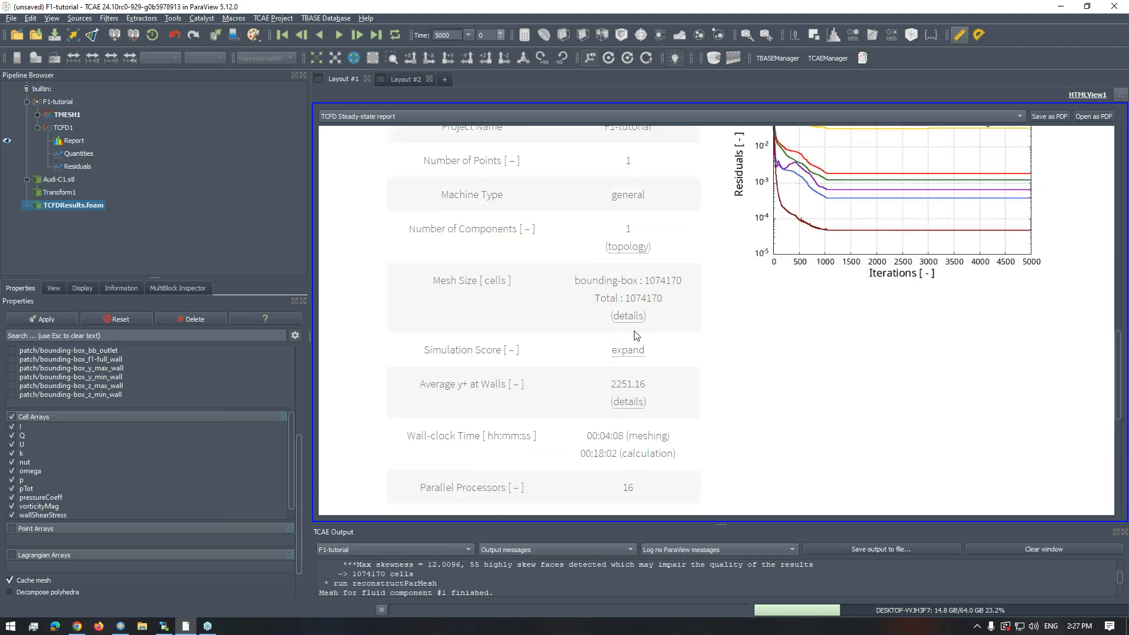
- Review the total mesh size, the parallel processors and the calculation wall-clock time in the simulation stats
drag(626, 298, 657, 298)
scroll(675, 340, down, 1)
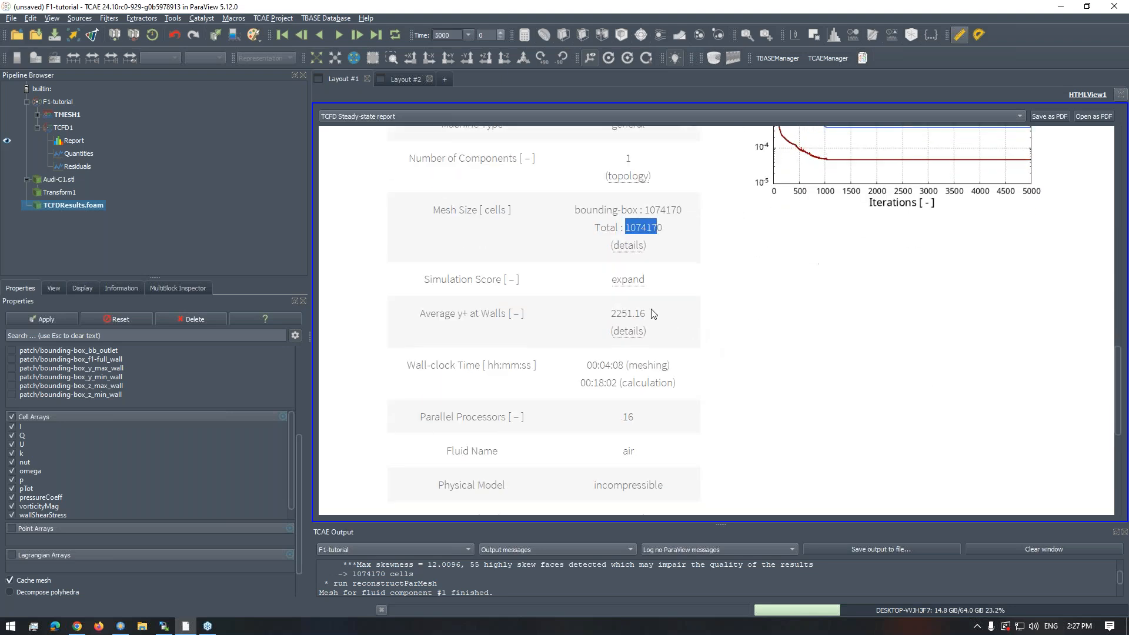
double_click(626, 418)
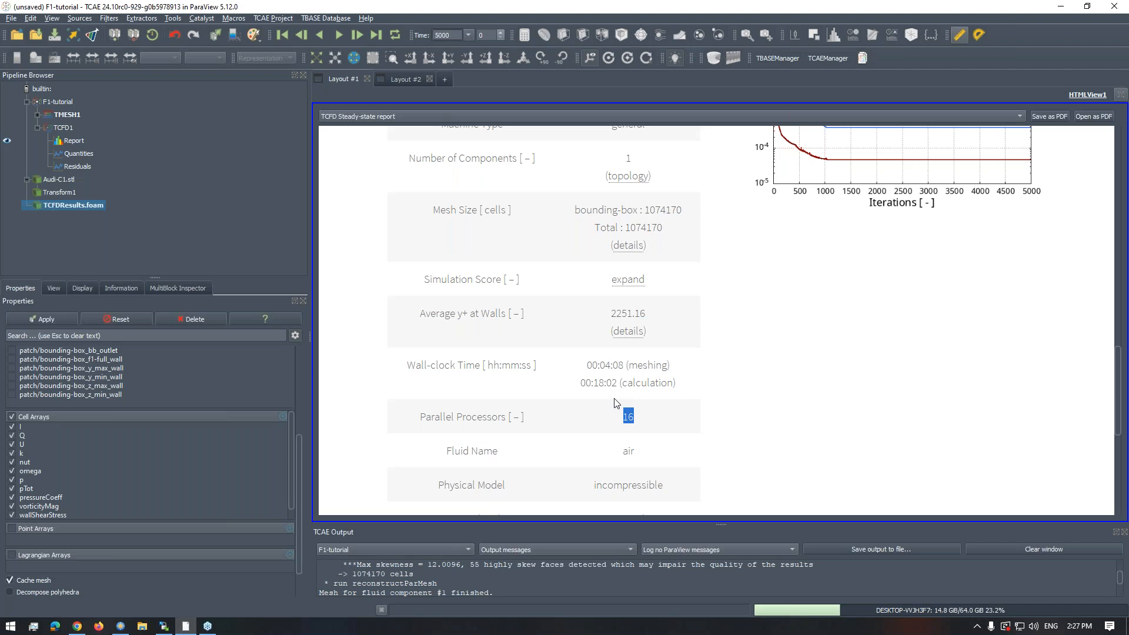
click(585, 383)
drag(586, 383, 622, 383)
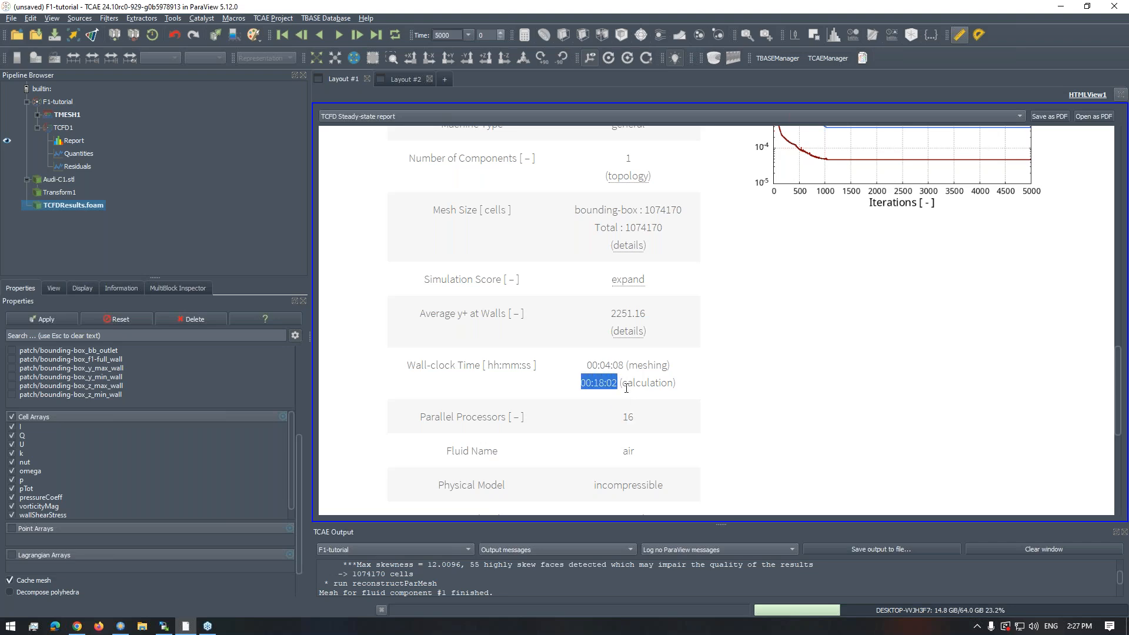
scroll(643, 303, down, 2)
scroll(632, 303, up, 3)
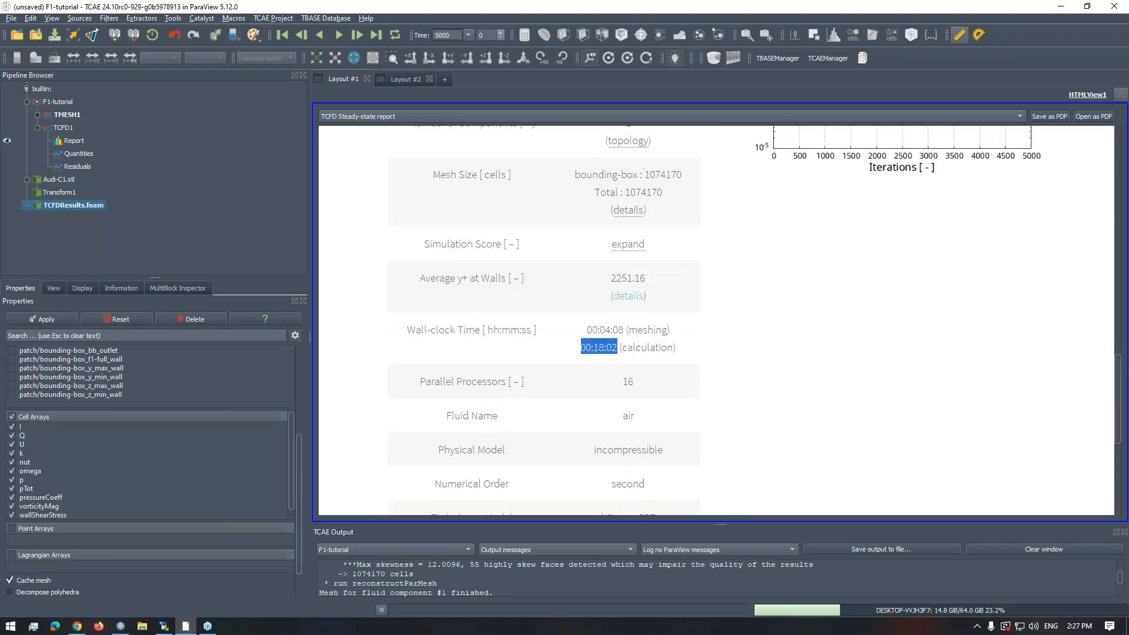
- Recheck the total mesh size against the calculation time, and look over the remaining simulation stats and the report's car image
double_click(627, 297)
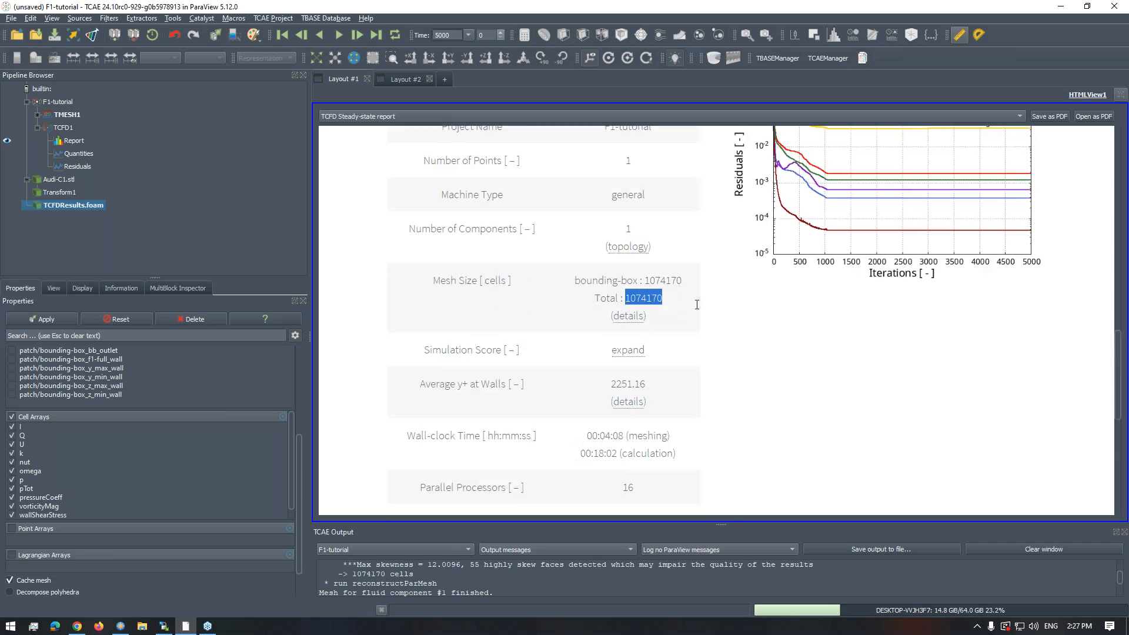
scroll(657, 358, down, 1)
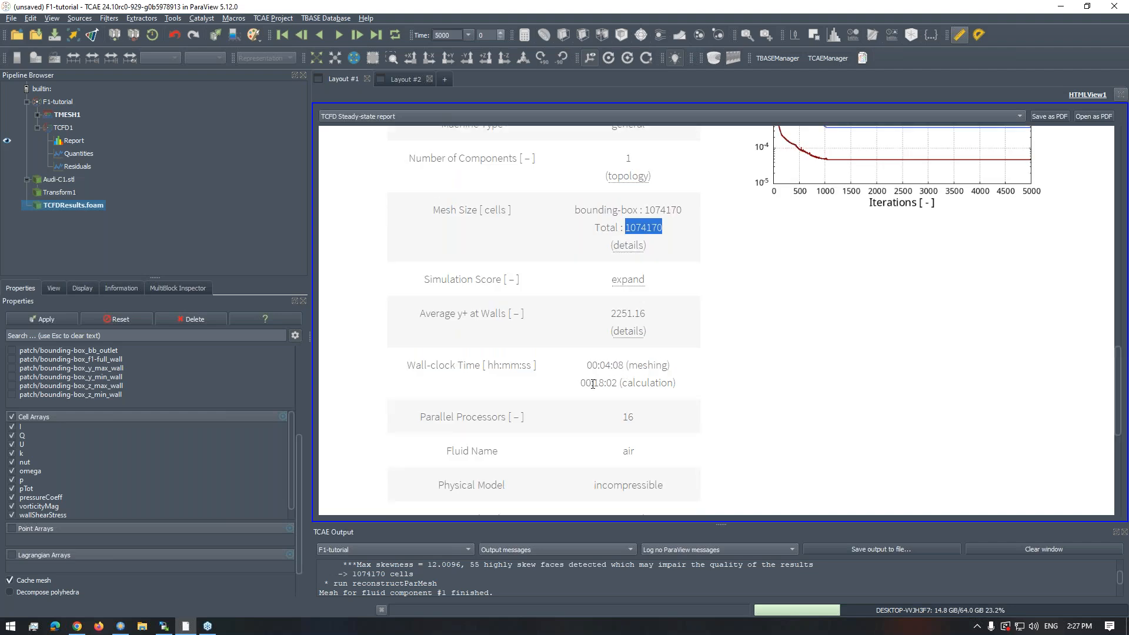
drag(591, 383, 609, 383)
scroll(667, 374, down, 5)
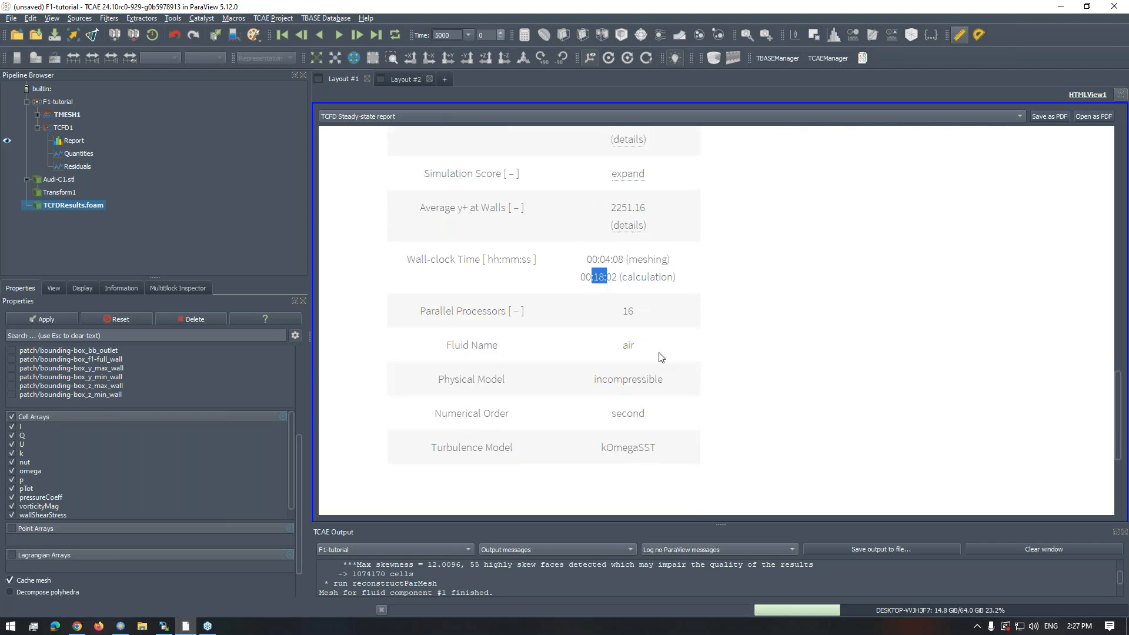
scroll(647, 304, up, 20)
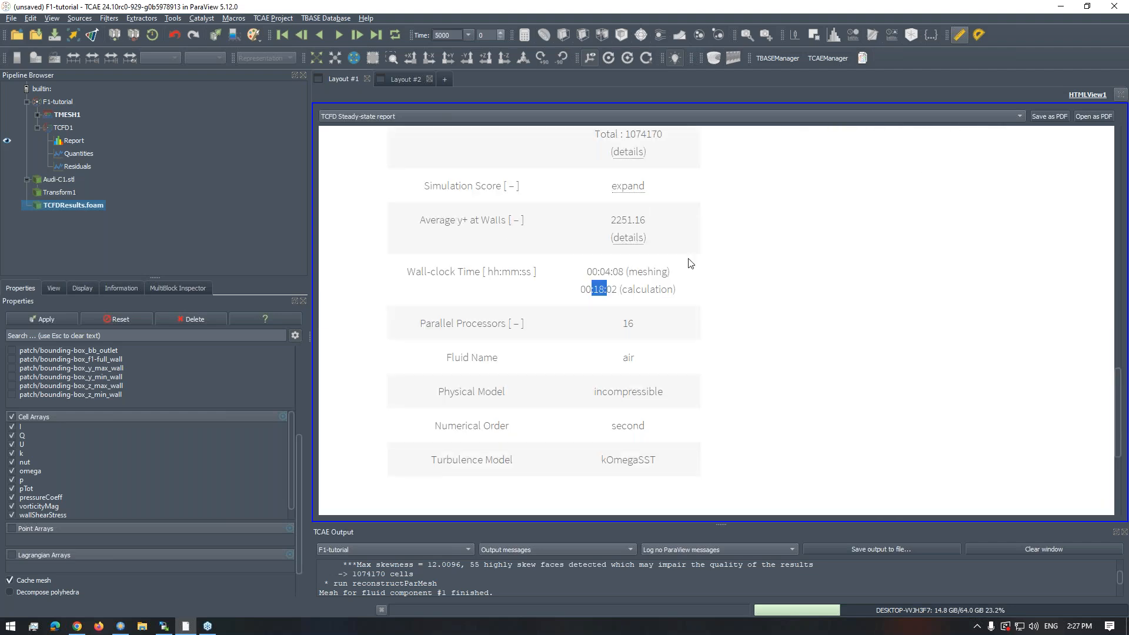
scroll(690, 270, down, 4)
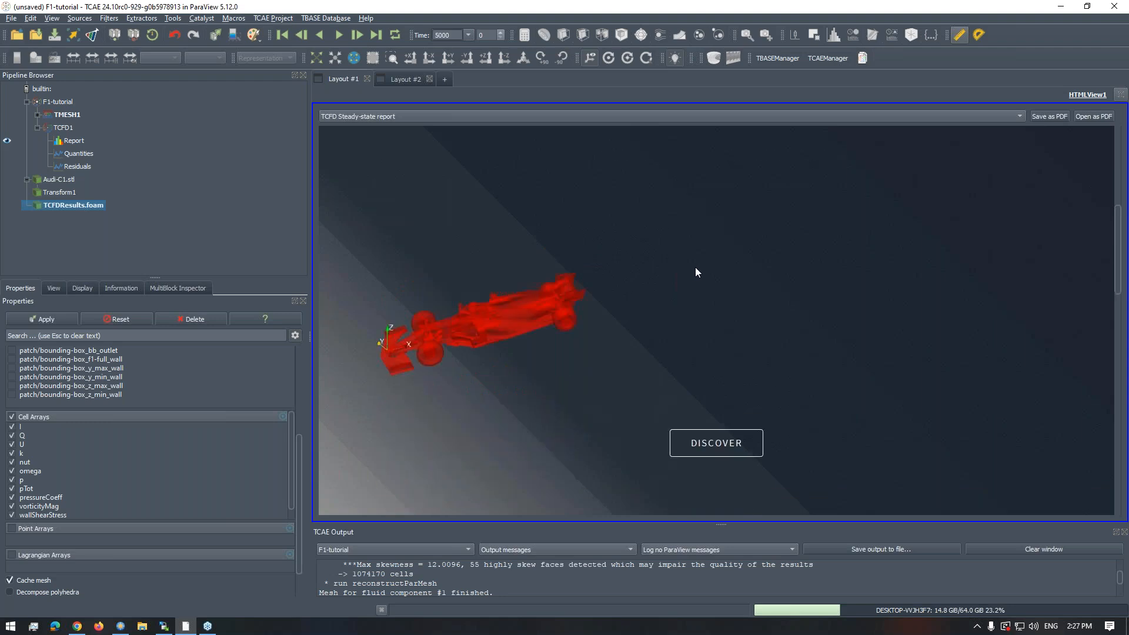
scroll(884, 174, up, 2)
- Restore the report to its normal size, and show the TCFDResults.foam domain at an angle in Layout #2
click(1121, 94)
click(417, 80)
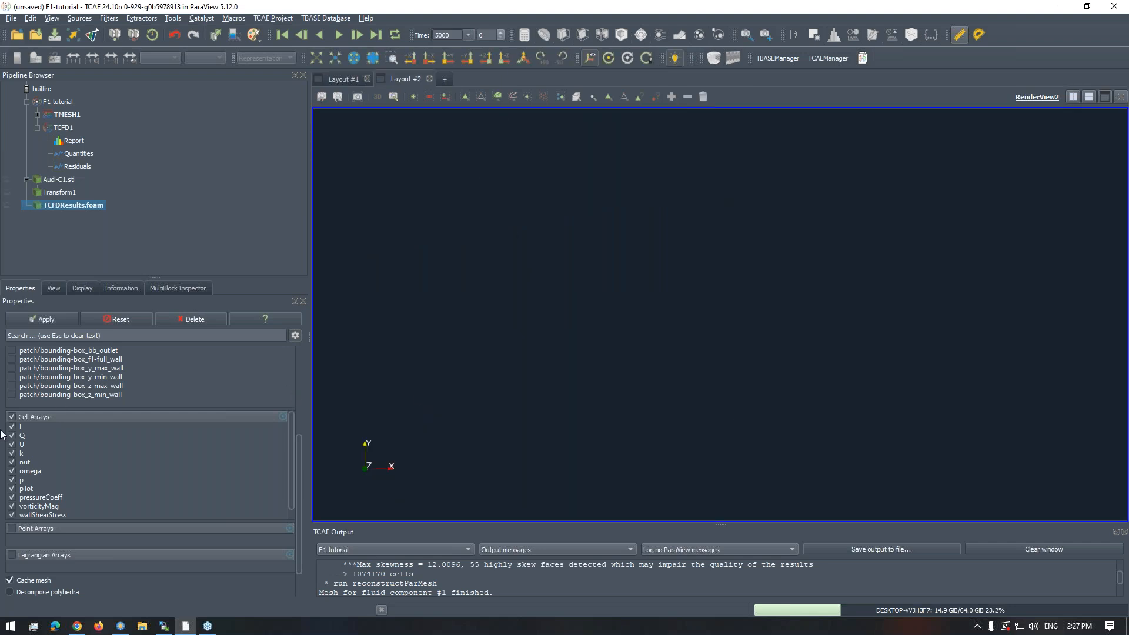
click(8, 206)
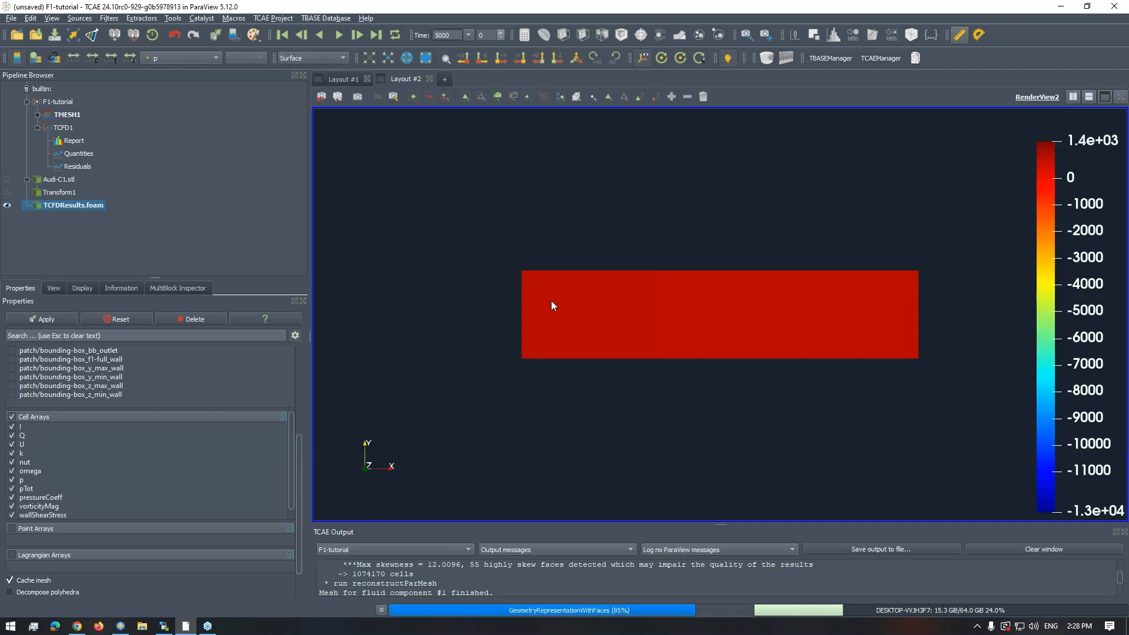
drag(580, 322, 641, 334)
drag(613, 272, 697, 271)
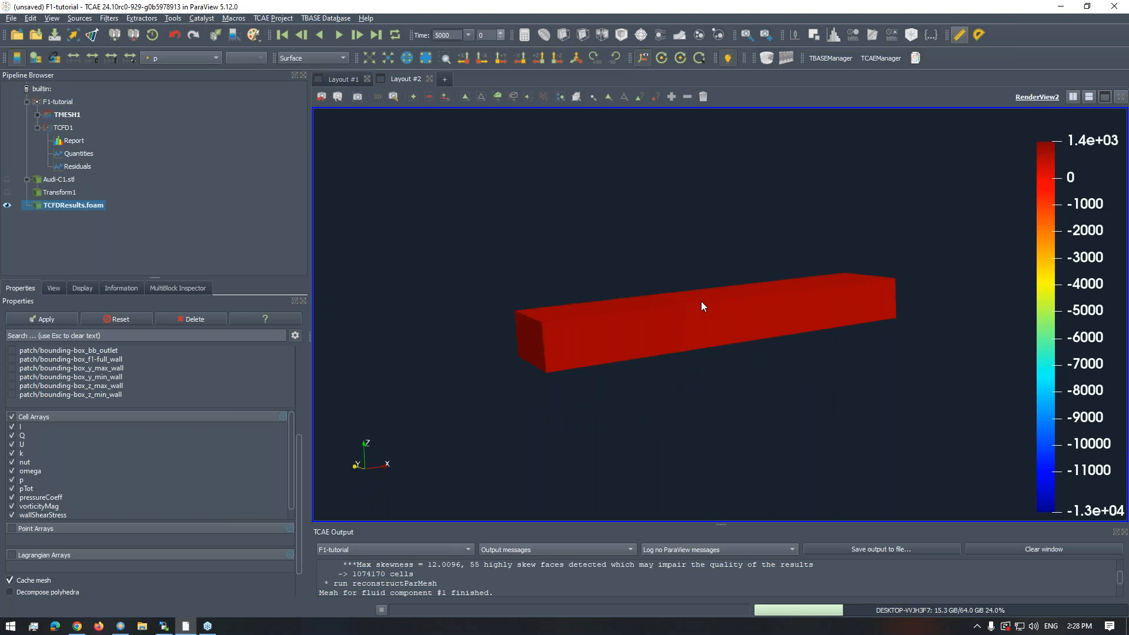
scroll(701, 301, up, 2)
middle_drag(699, 317, 725, 249)
drag(704, 253, 697, 279)
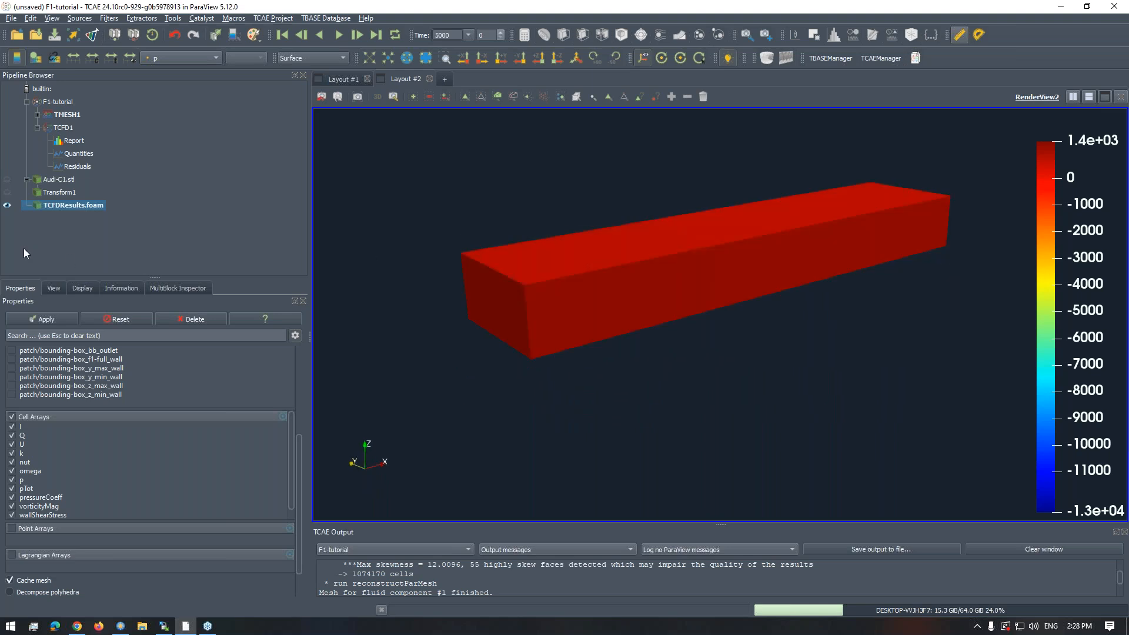
- Replace internalMesh with the bounding-box_f1-full_wall and bounding-box_z_min_wall patches in the results' mesh regions and apply the change
drag(298, 447, 298, 355)
click(12, 444)
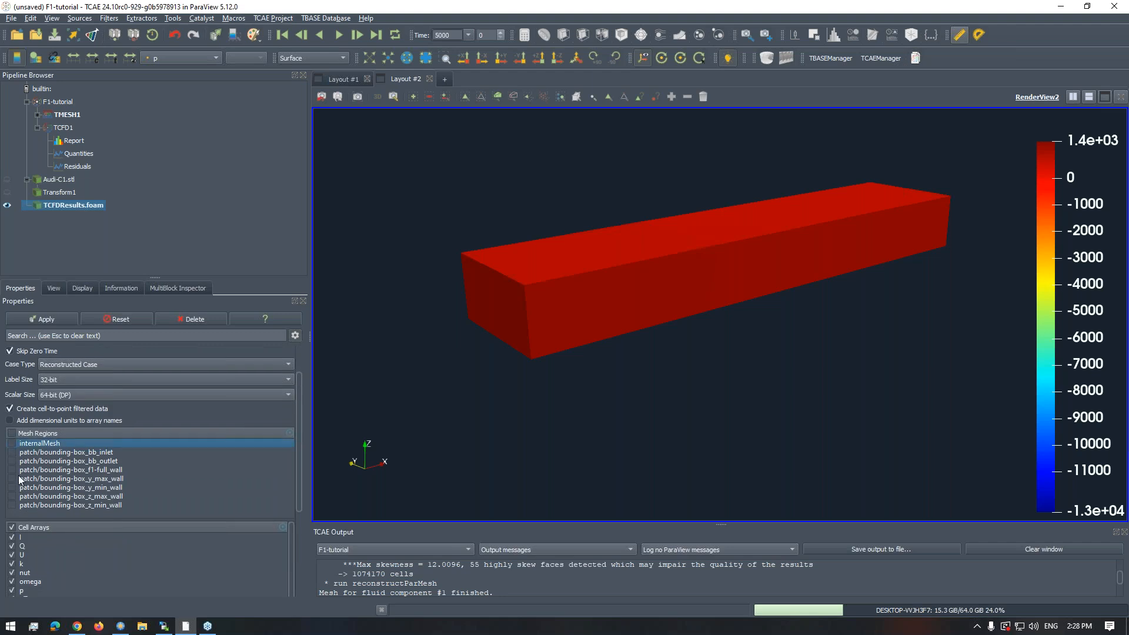
click(12, 470)
click(40, 319)
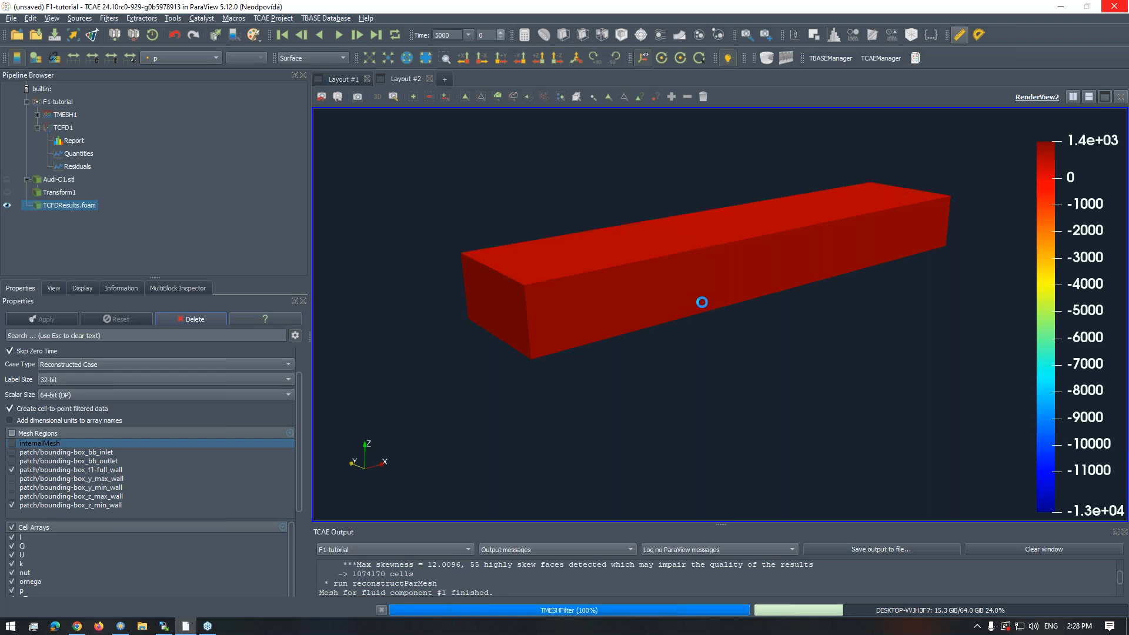
- Examine the pressure on the car's bodywork, rear wheel and surrounding ground up close and from a distance
scroll(728, 302, up, 1)
scroll(722, 362, up, 5)
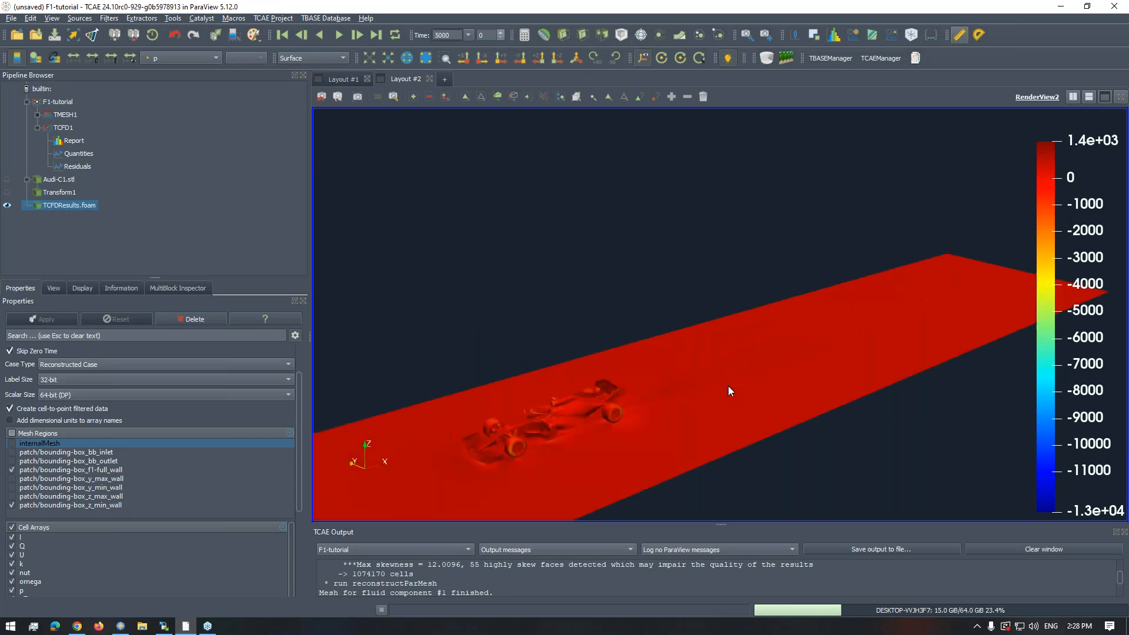
drag(732, 386, 804, 330)
scroll(788, 300, up, 5)
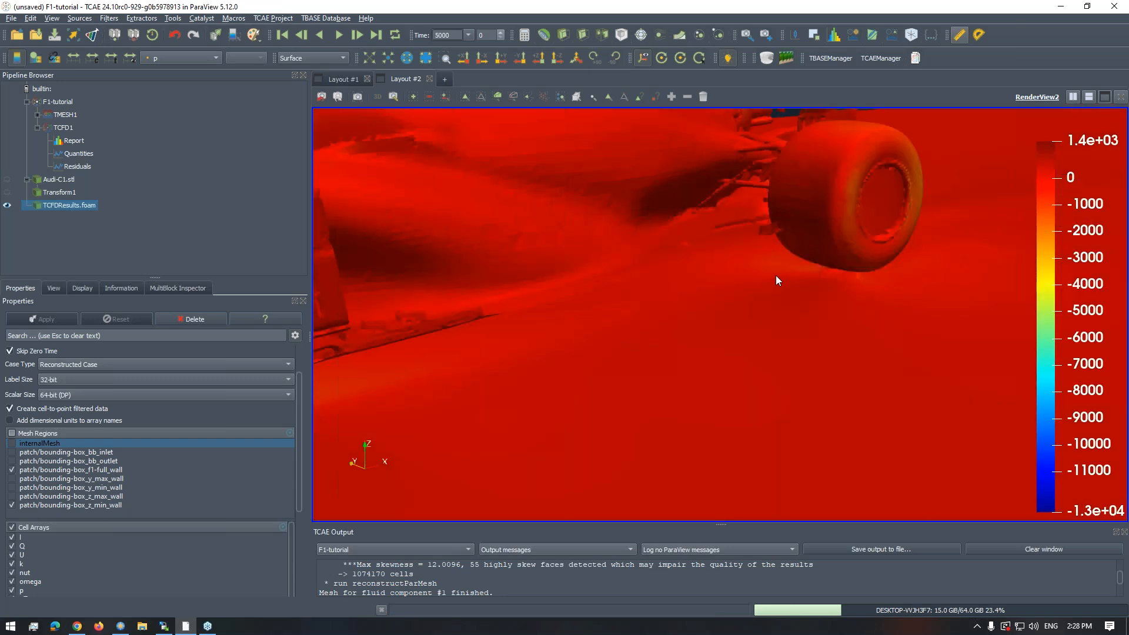
scroll(782, 318, down, 5)
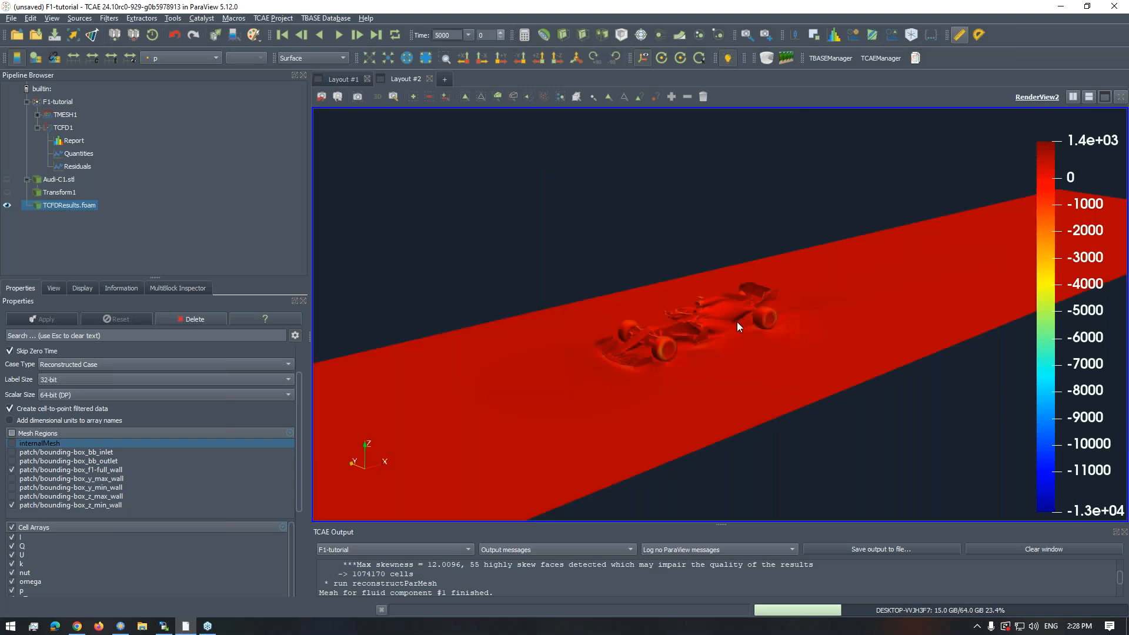
scroll(747, 405, up, 10)
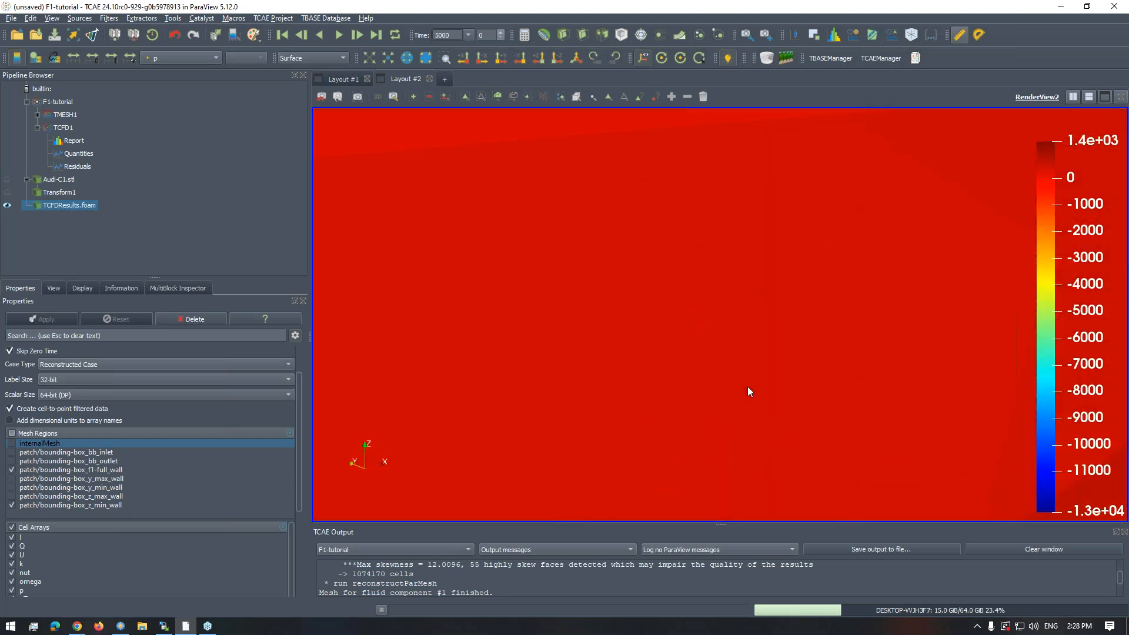
scroll(749, 380, down, 3)
scroll(769, 344, up, 5)
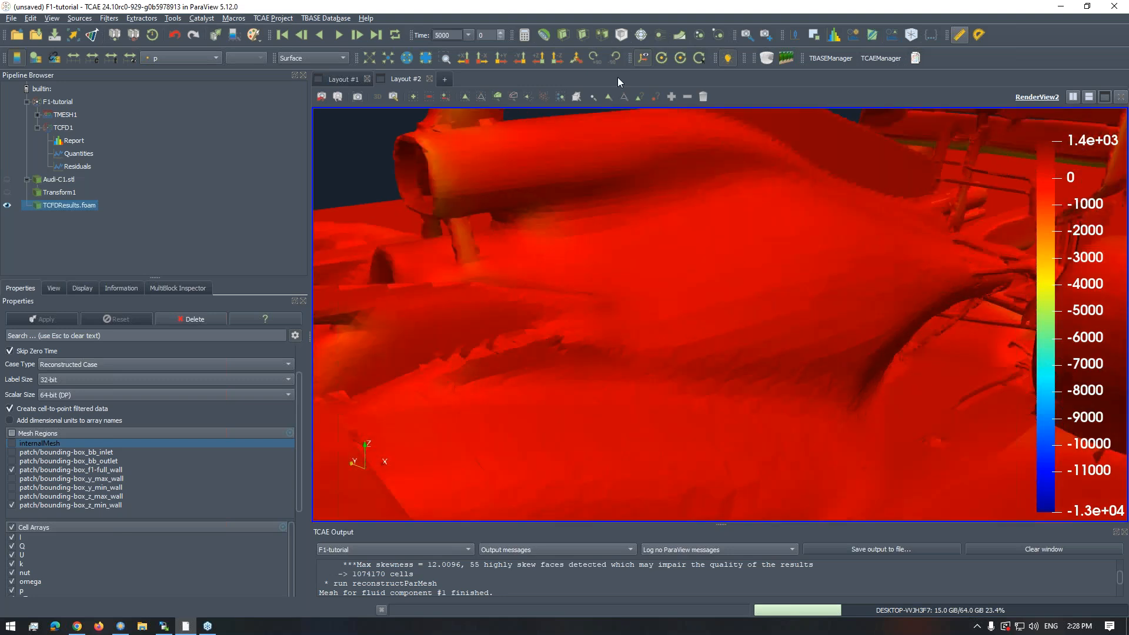
- Rescale the pressure colours to the visible data range and view the car on the ground plane at an angle
click(130, 59)
key(r)
scroll(700, 289, down, 2)
scroll(701, 287, up, 6)
scroll(700, 287, down, 4)
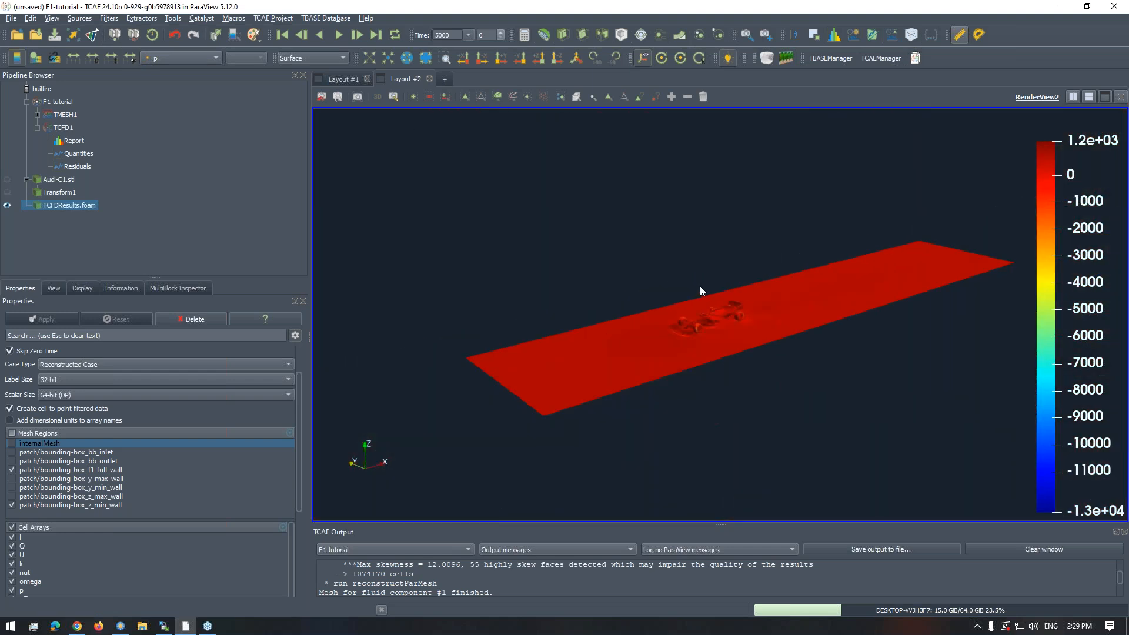
drag(712, 288, 697, 304)
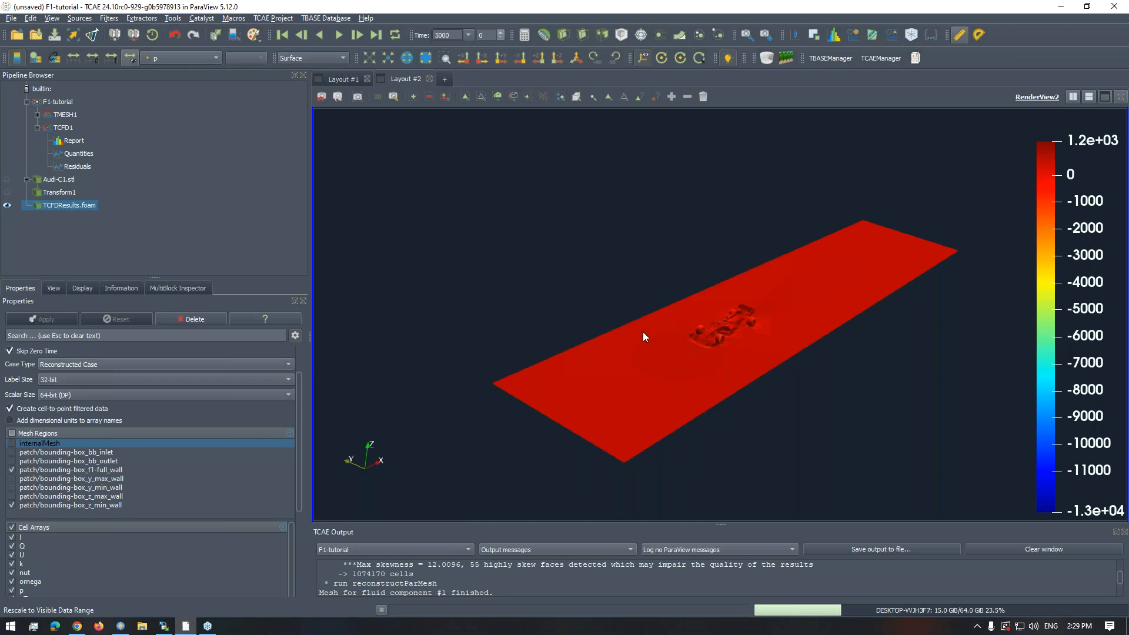
scroll(643, 332, up, 3)
drag(643, 332, 692, 334)
scroll(704, 350, down, 5)
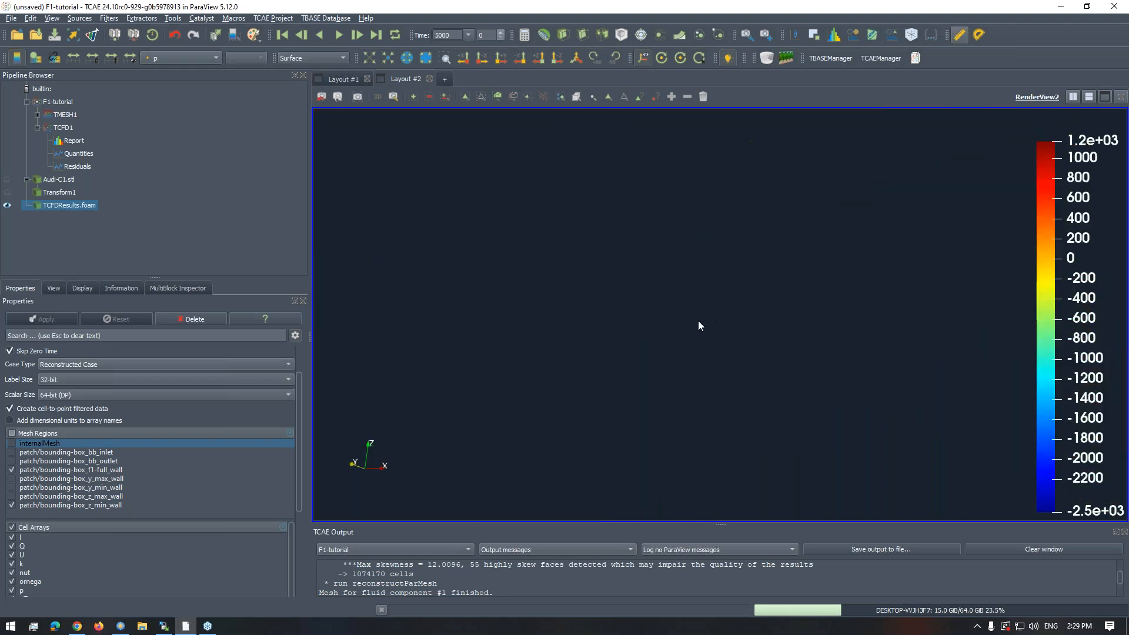
mouse_move(697, 336)
mouse_down()
mouse_move(700, 355)
mouse_move(700, 331)
mouse_up()
scroll(722, 300, up, 4)
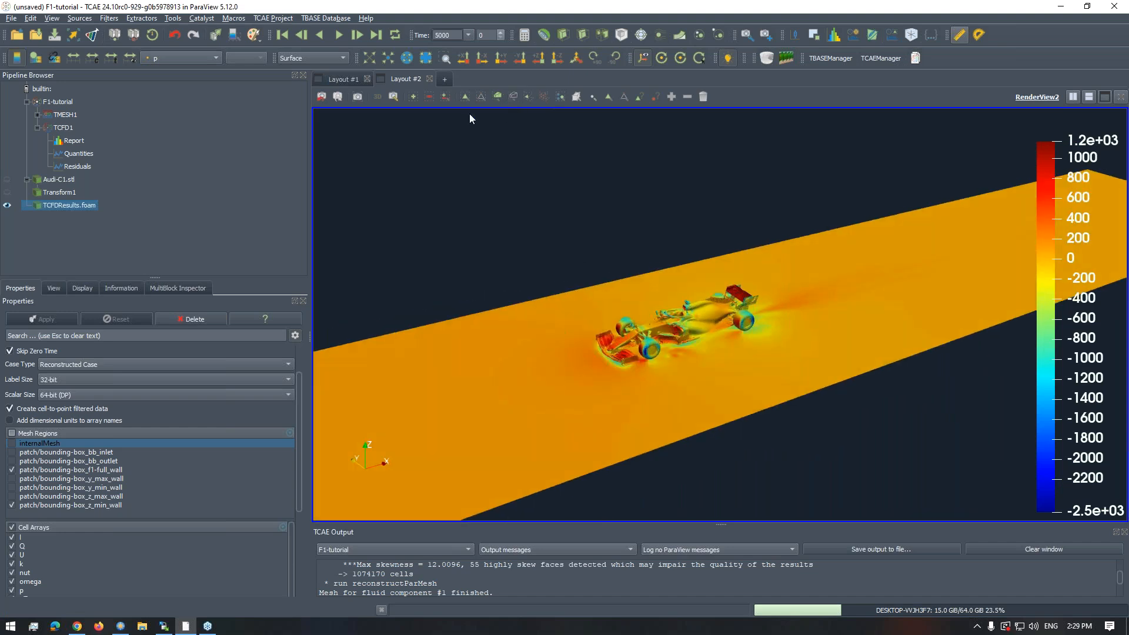
- Inspect the mesh on the car and ground using the Surface With Edges representation, and switch the results back to Surface
click(305, 56)
click(310, 88)
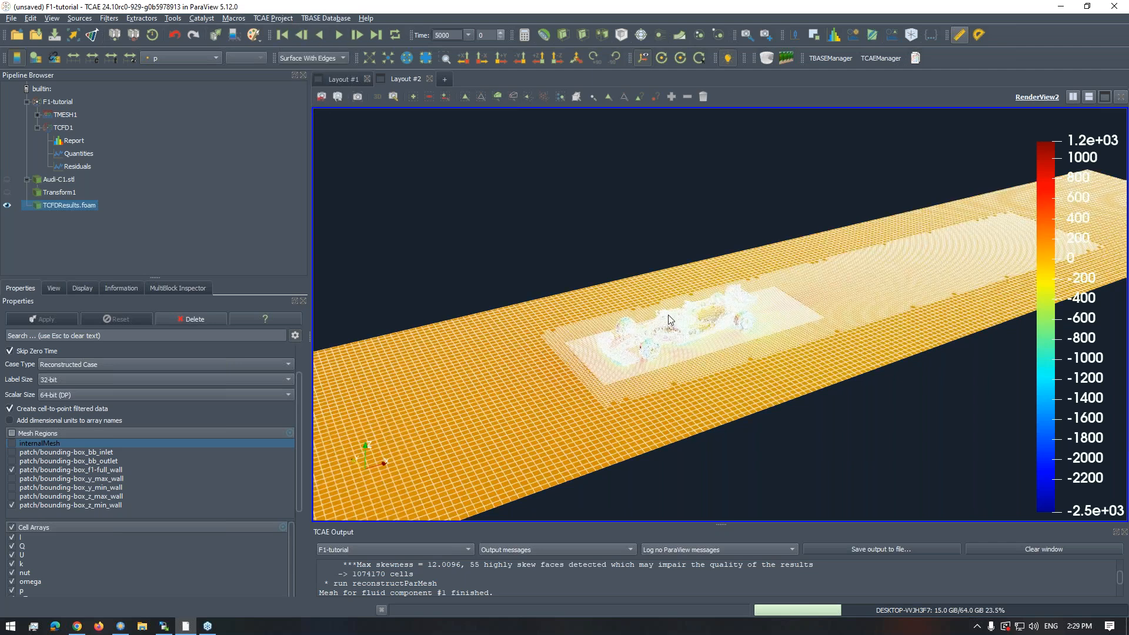
drag(668, 319, 674, 336)
click(306, 60)
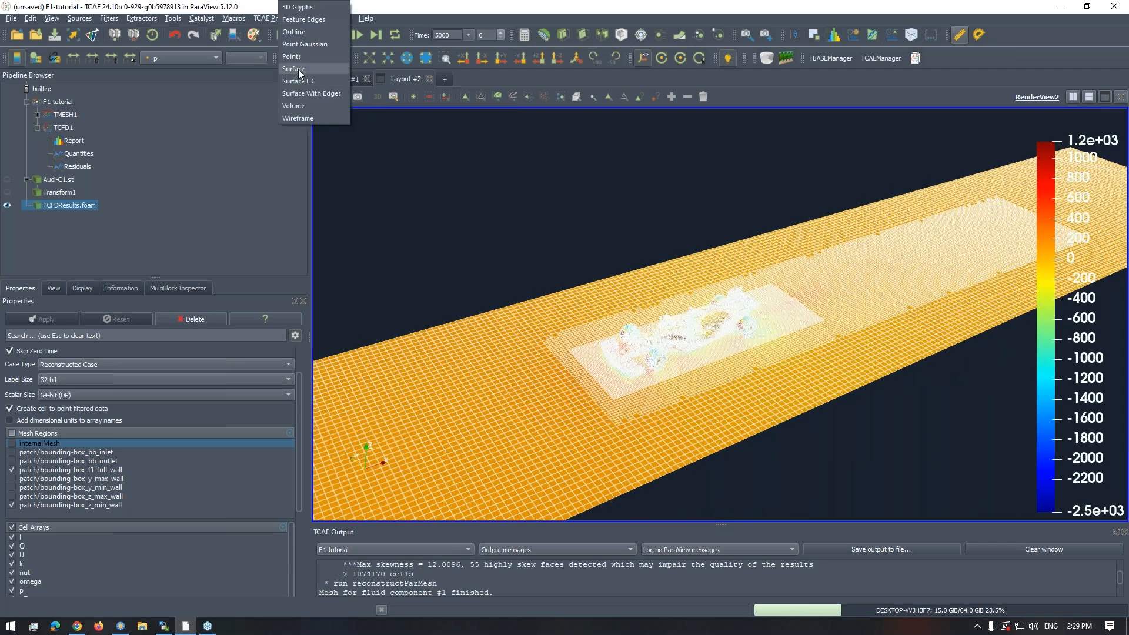
click(299, 70)
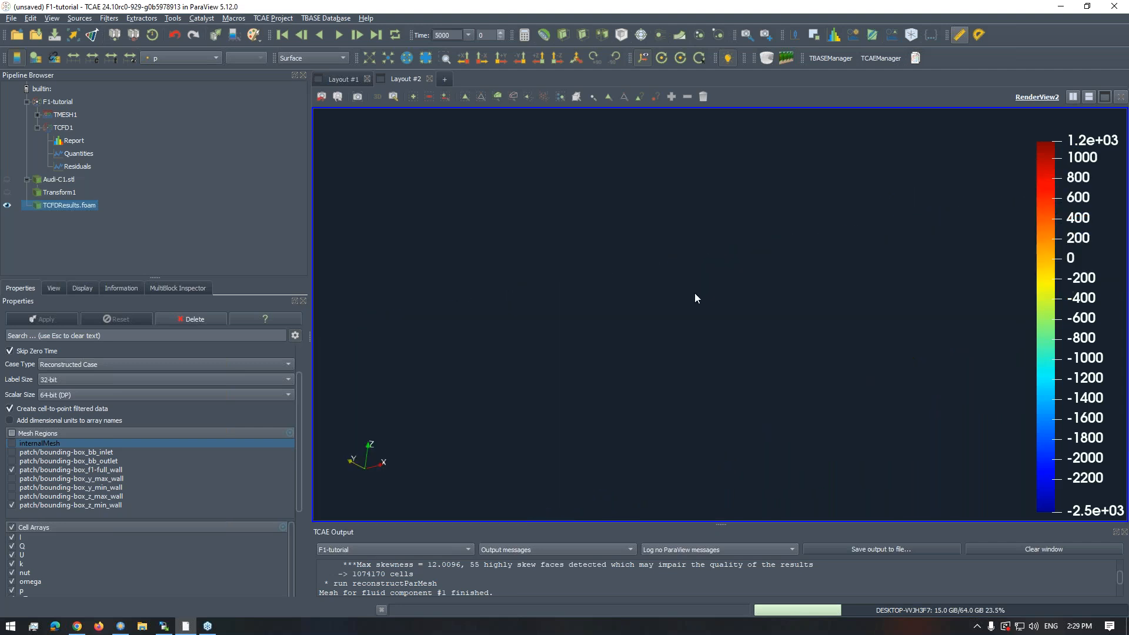
right_drag(709, 317, 694, 341)
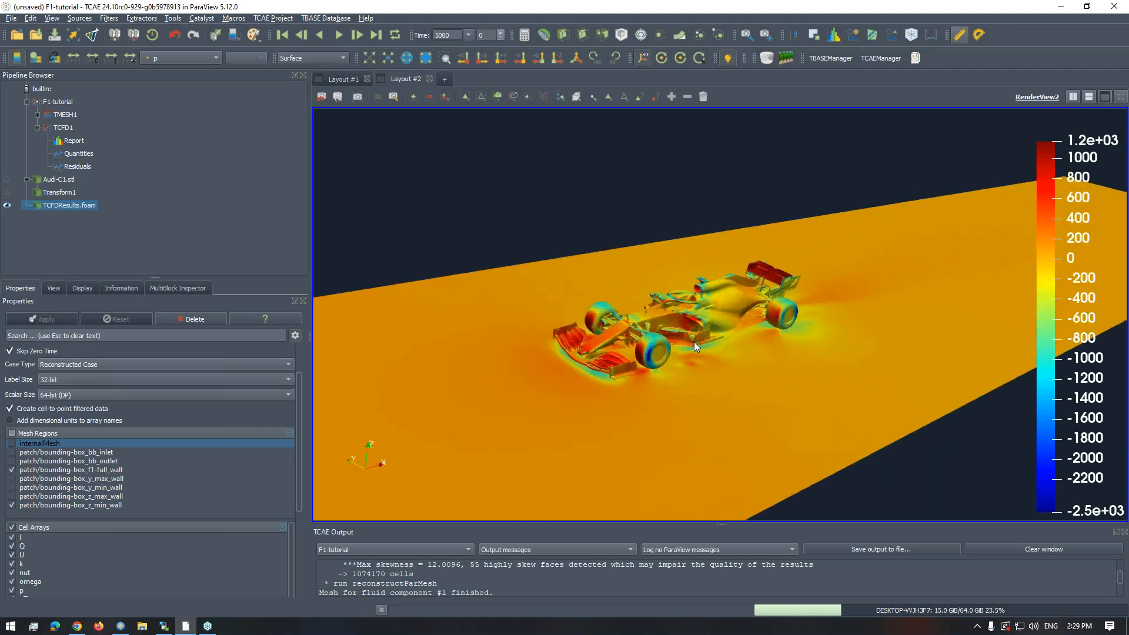
middle_drag(699, 345, 661, 314)
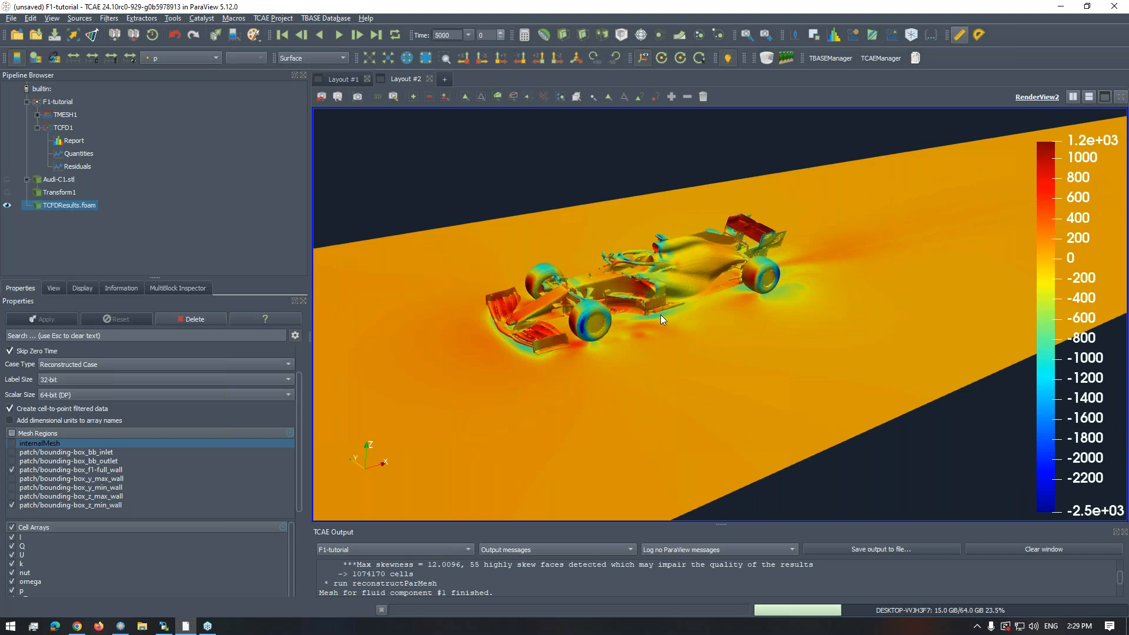
scroll(678, 313, up, 3)
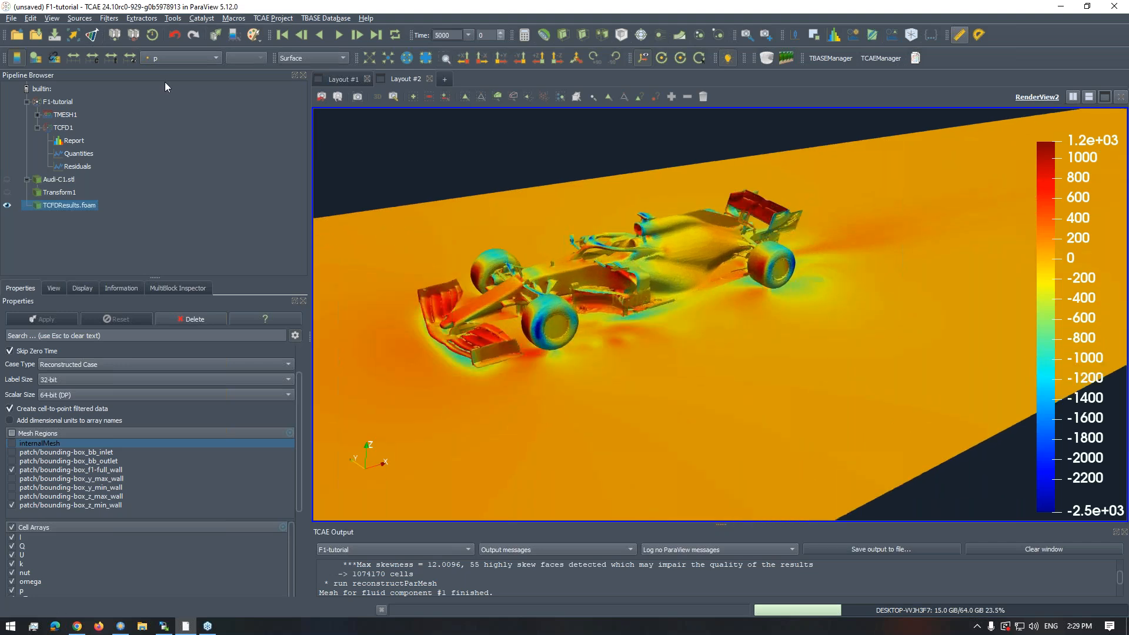
click(110, 20)
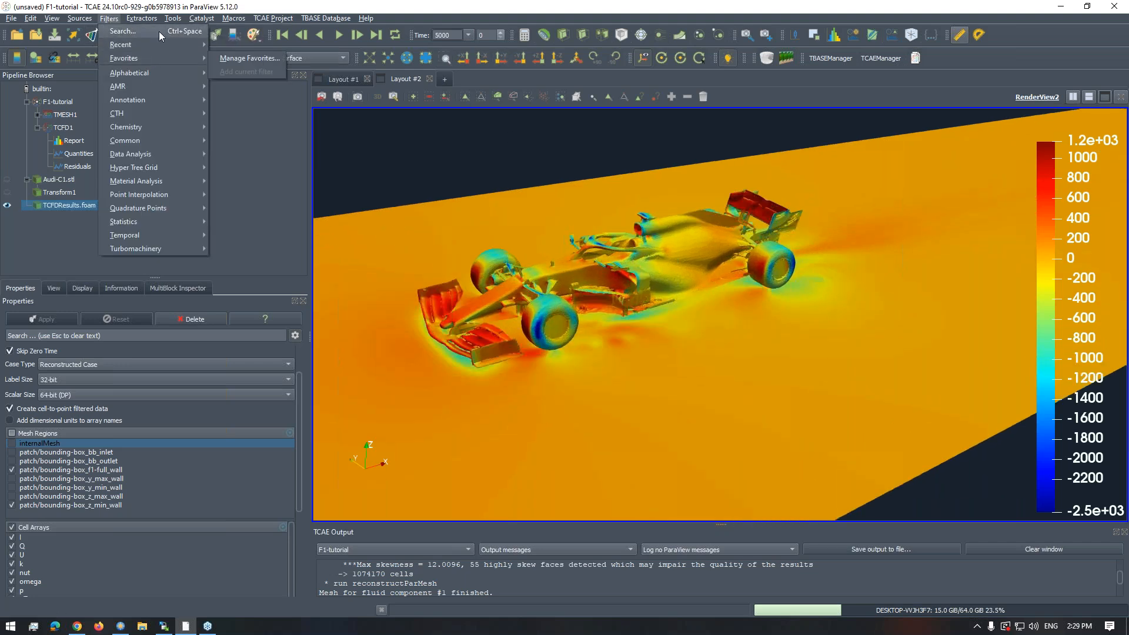
mouse_move(163, 45)
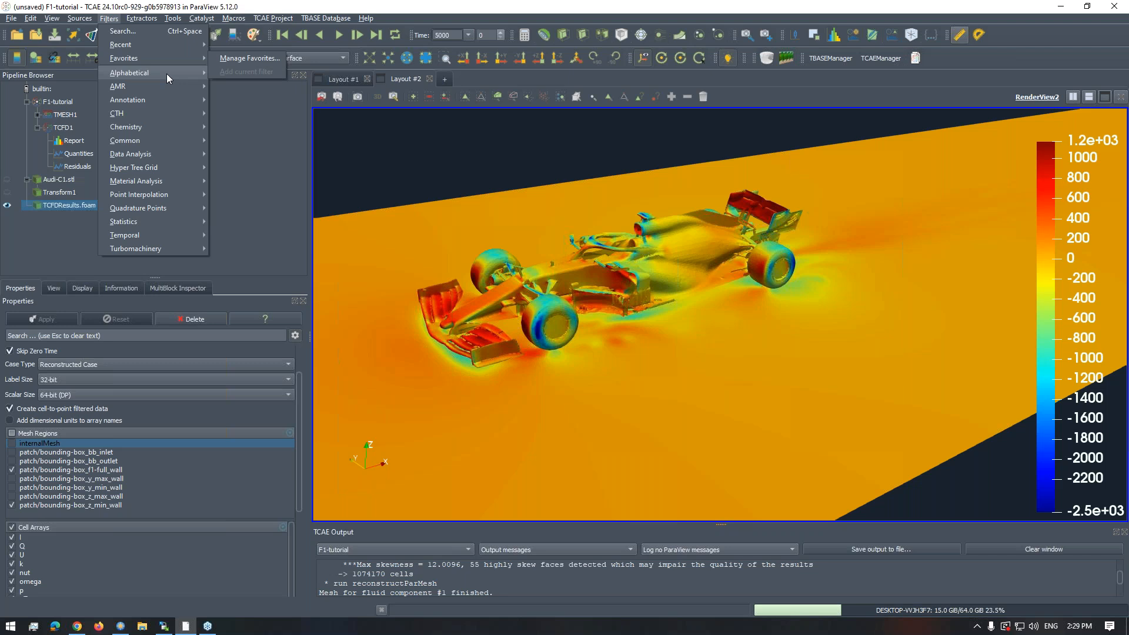
mouse_move(156, 72)
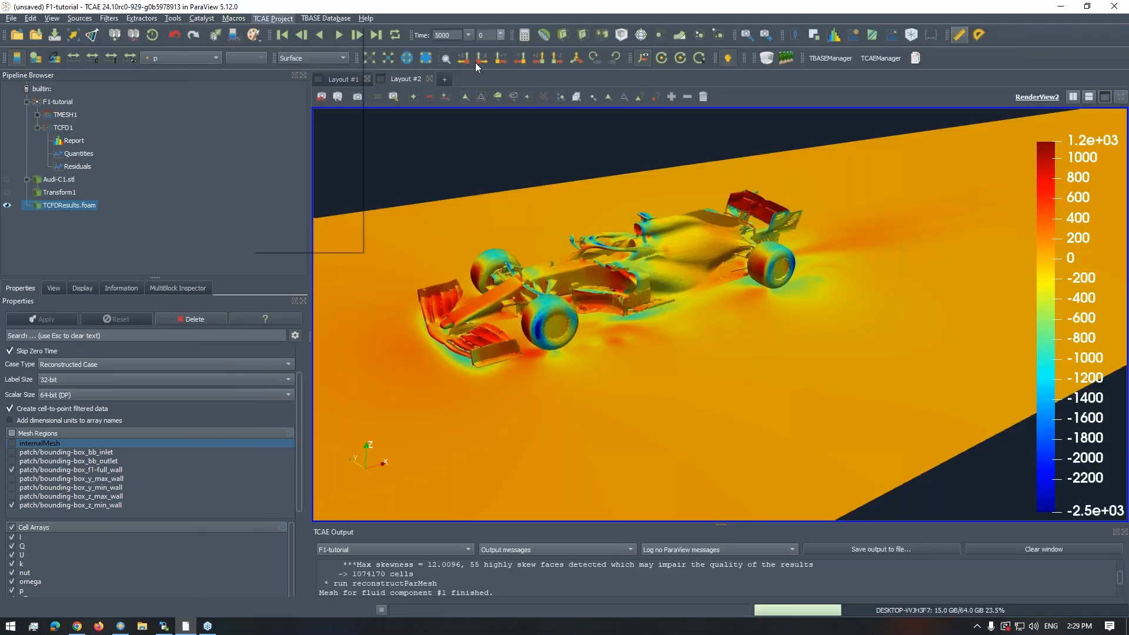
click(705, 349)
- Examine the pressure distribution on the car's front wing, wheels, bodywork and the ground from raised and low side angles, near and far
drag(704, 320, 970, 318)
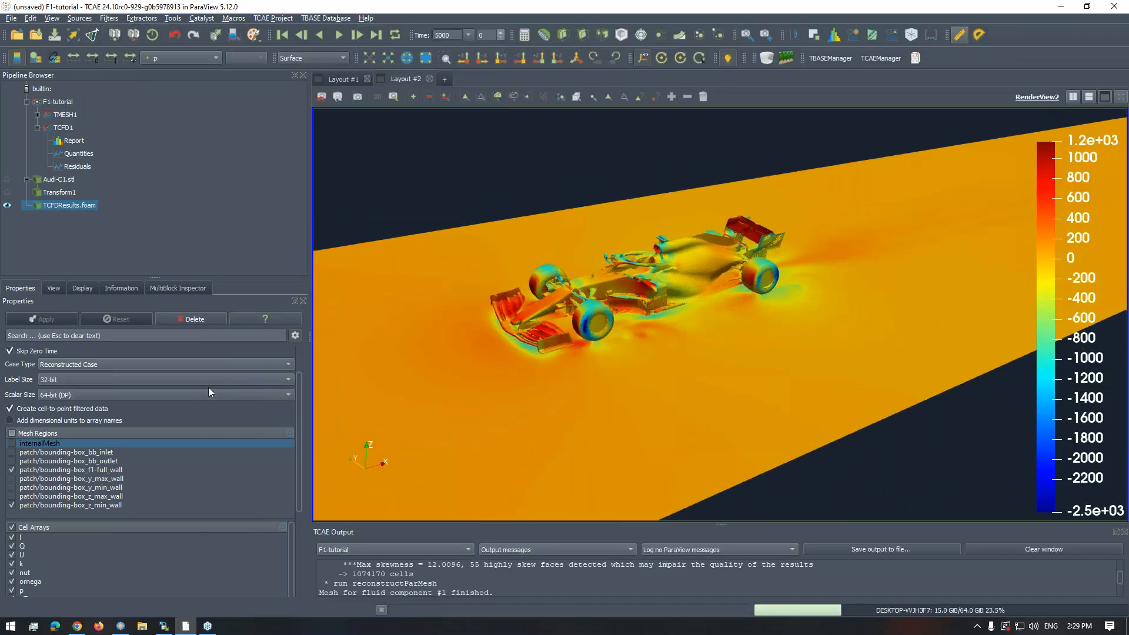
drag(565, 329, 686, 329)
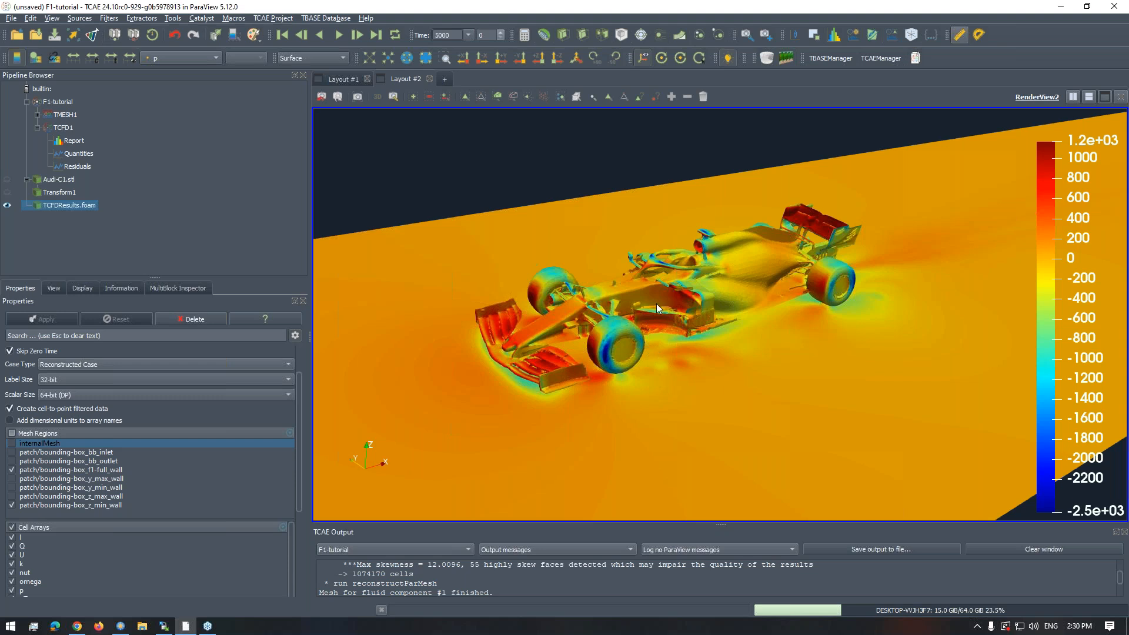
scroll(656, 303, down, 3)
drag(613, 305, 701, 313)
scroll(690, 326, up, 3)
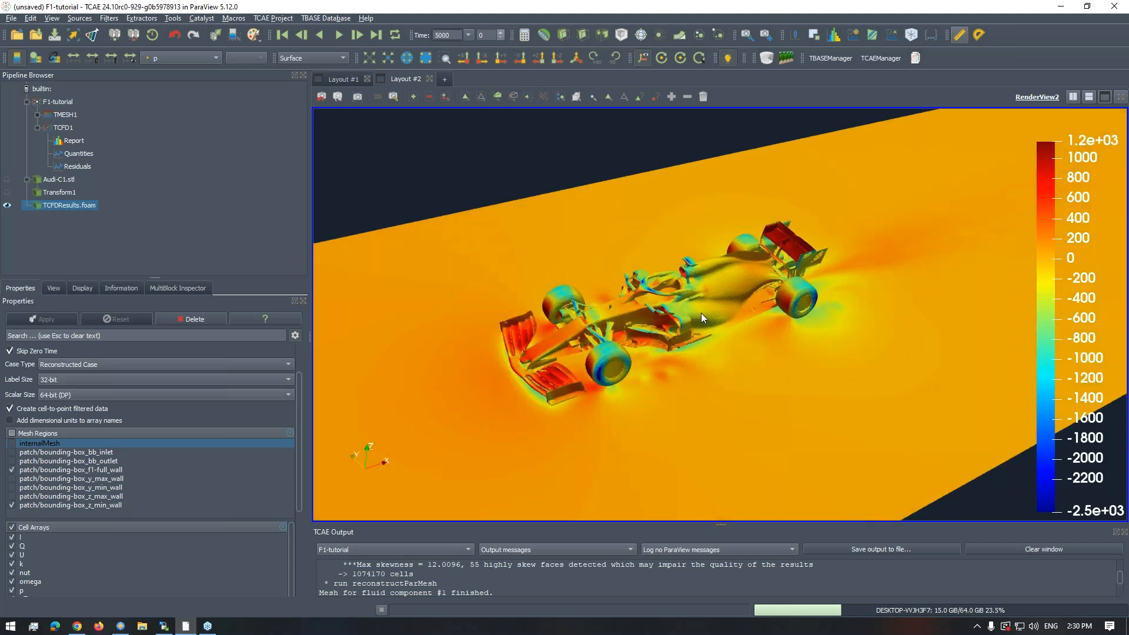
scroll(757, 324, up, 4)
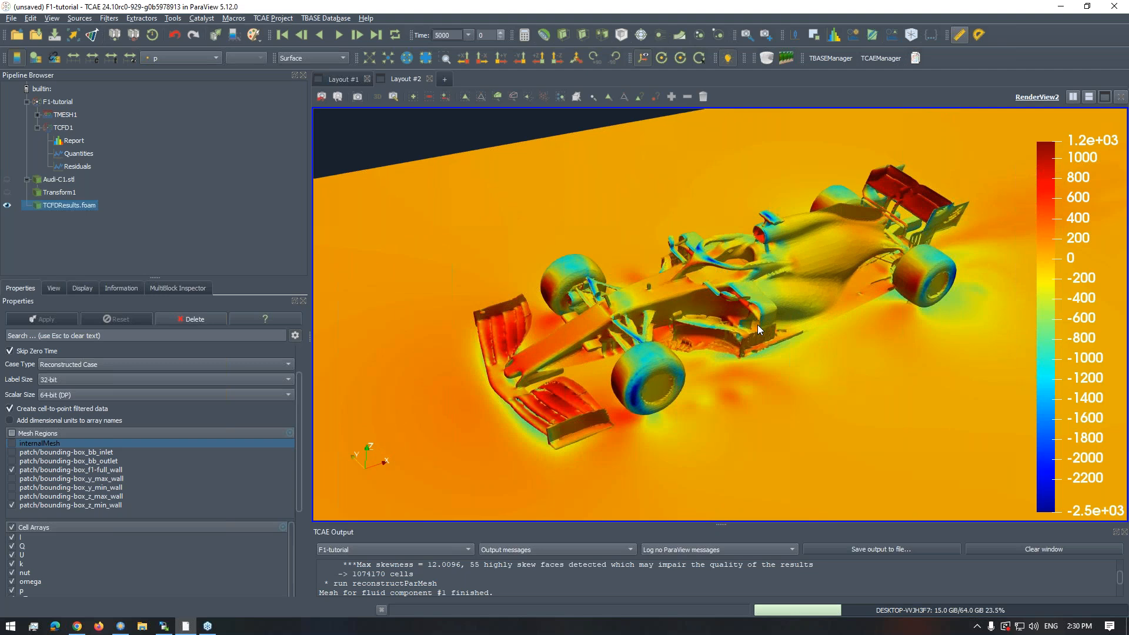
scroll(771, 324, up, 2)
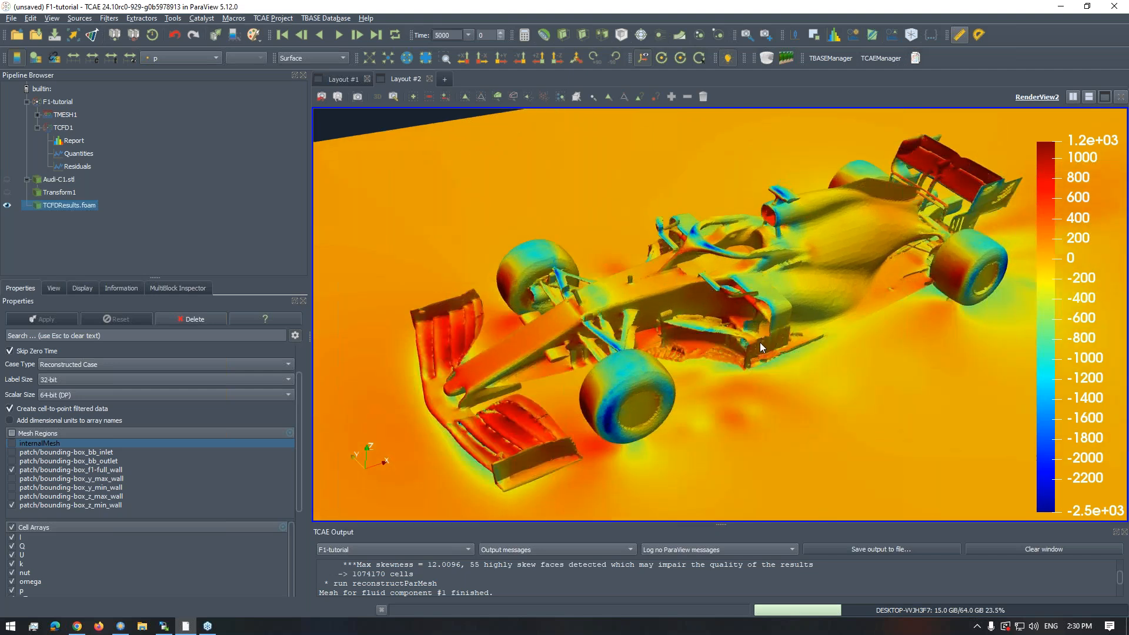
scroll(739, 316, down, 4)
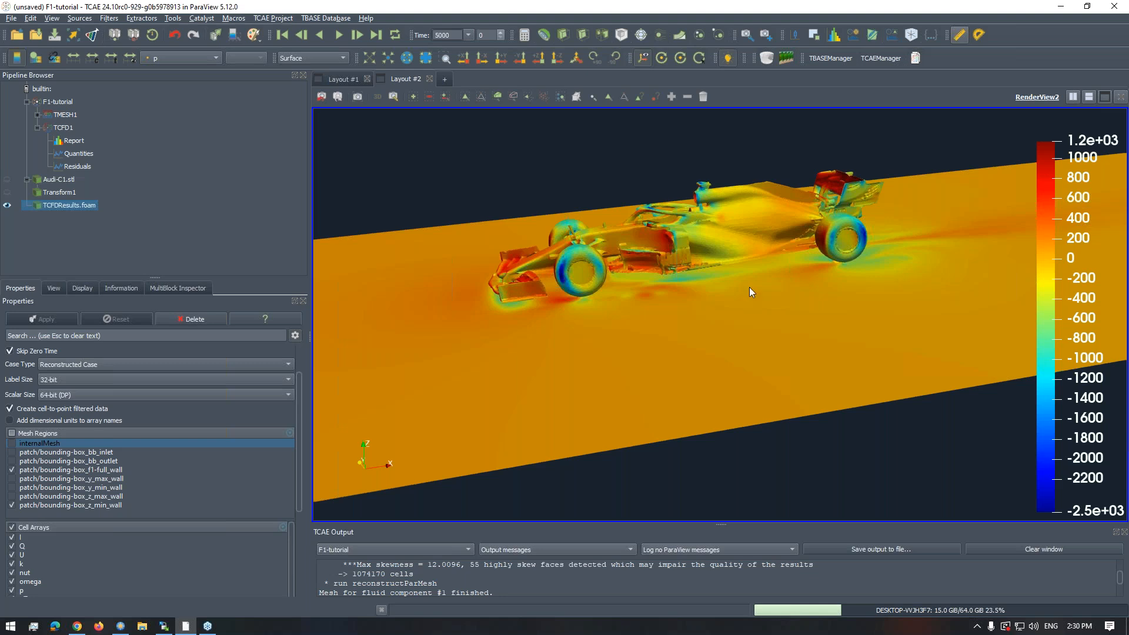
right_drag(751, 291, 751, 302)
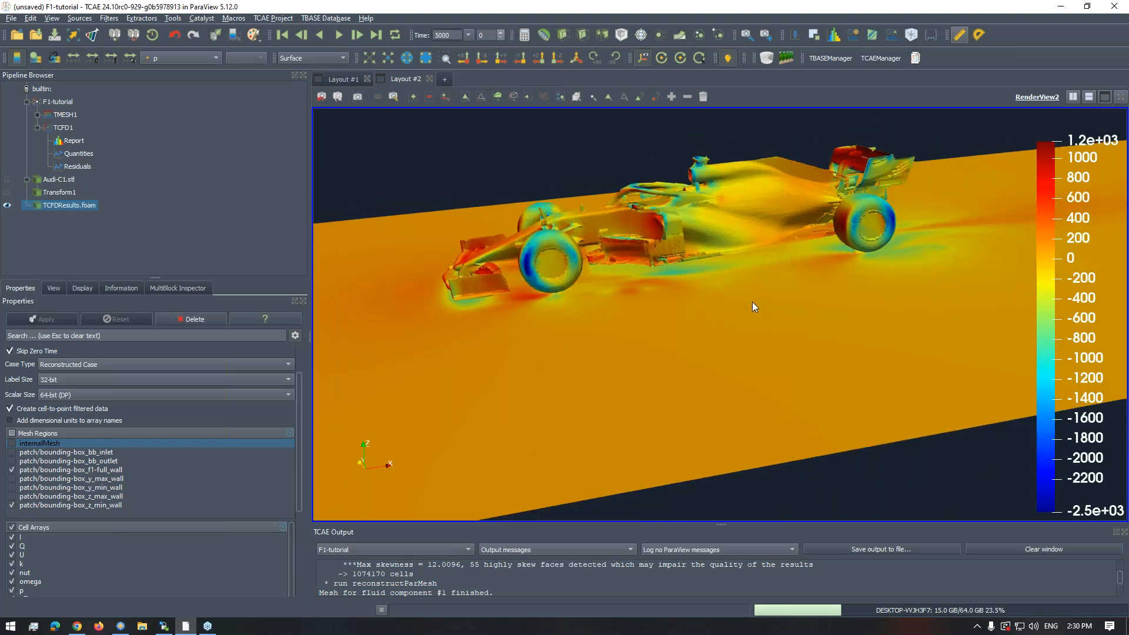
scroll(777, 338, up, 2)
scroll(780, 337, up, 2)
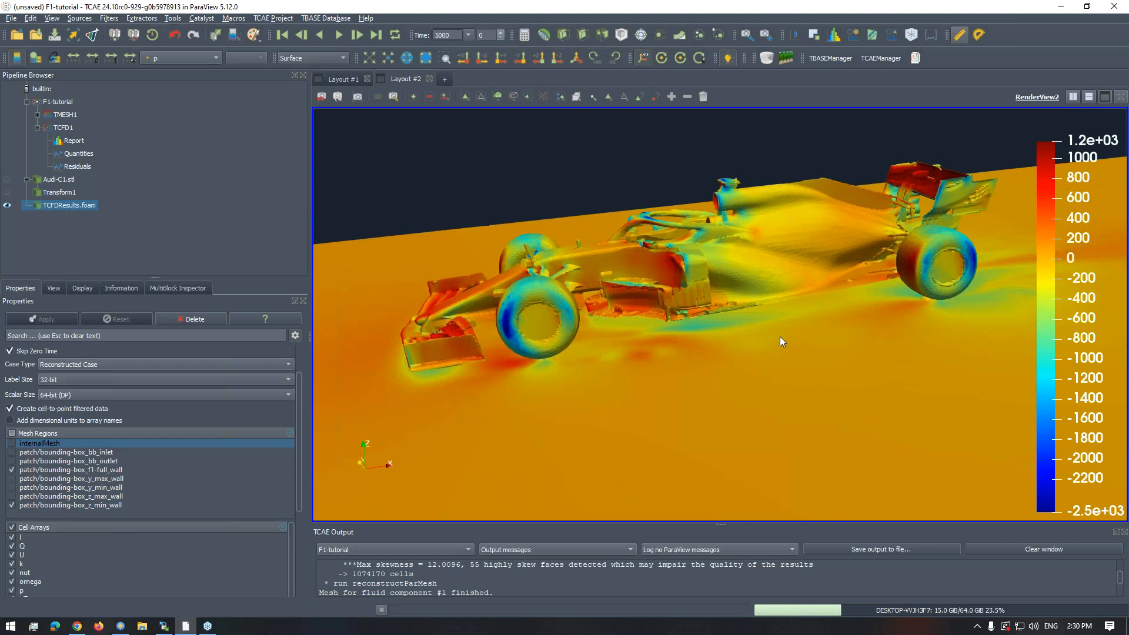
drag(780, 341, 718, 362)
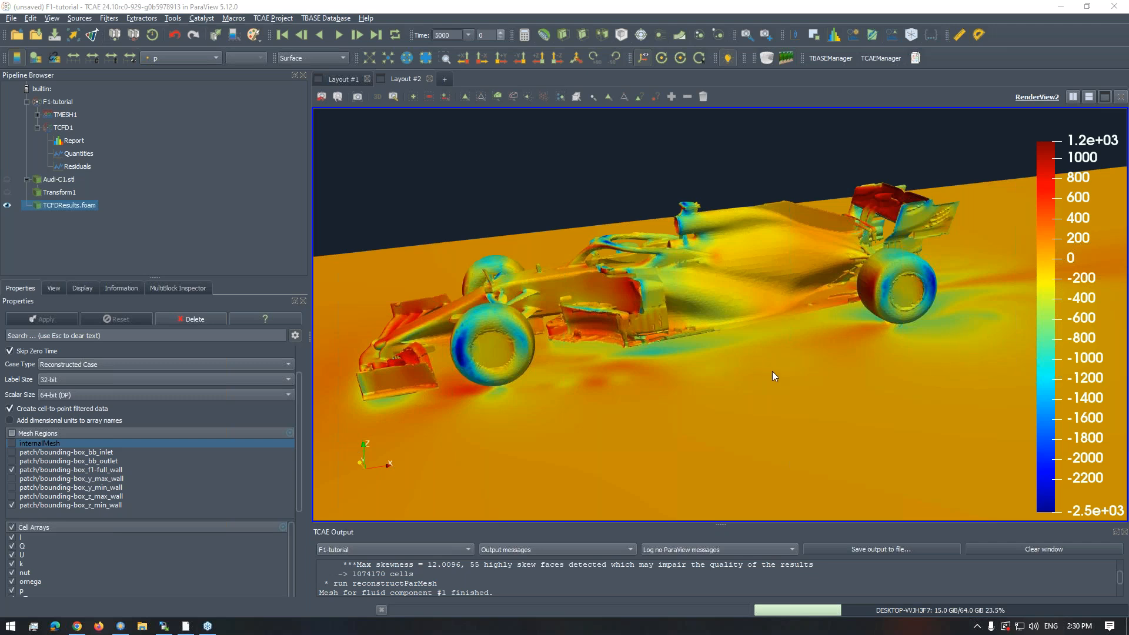
scroll(781, 368, down, 2)
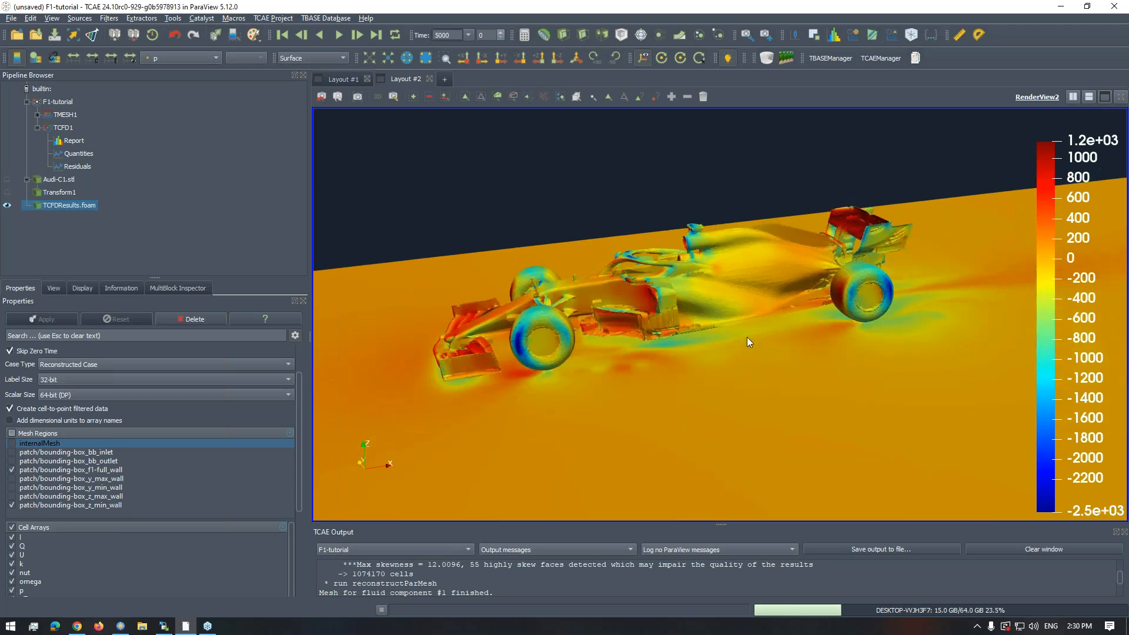
scroll(760, 347, up, 2)
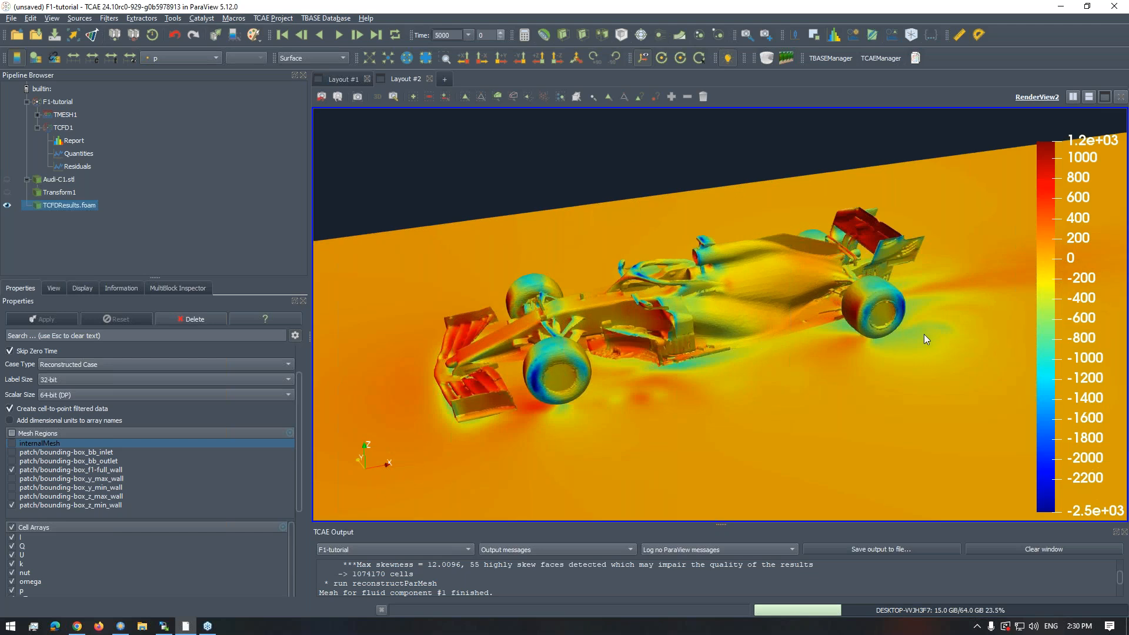
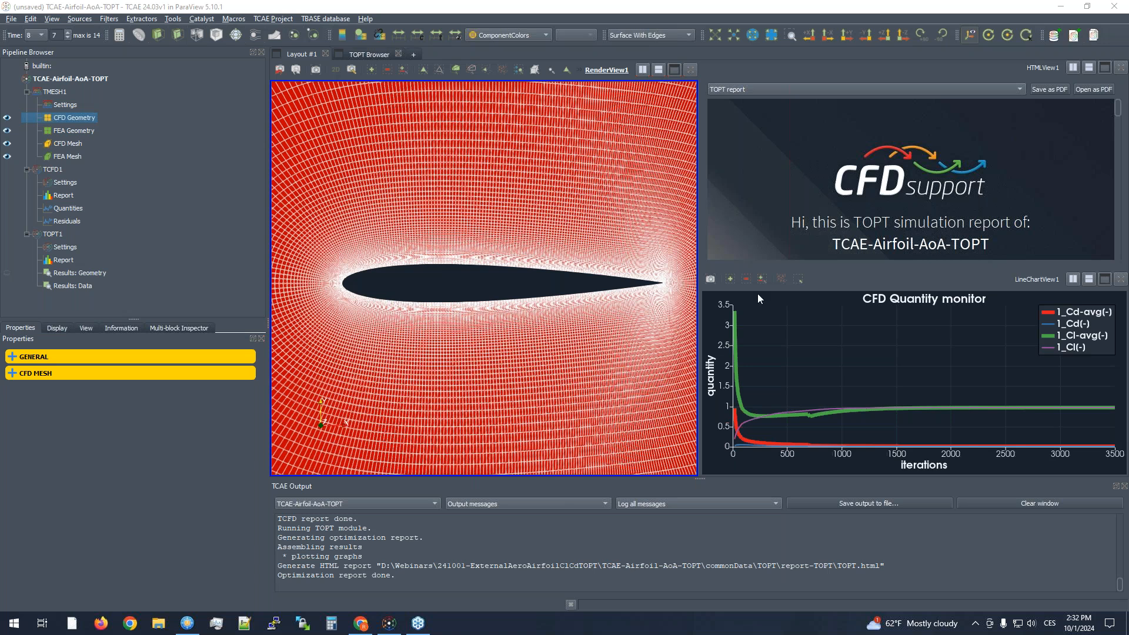
- Examine the structured CFD mesh around the airfoil in side view, both near and far
scroll(584, 295, down, 3)
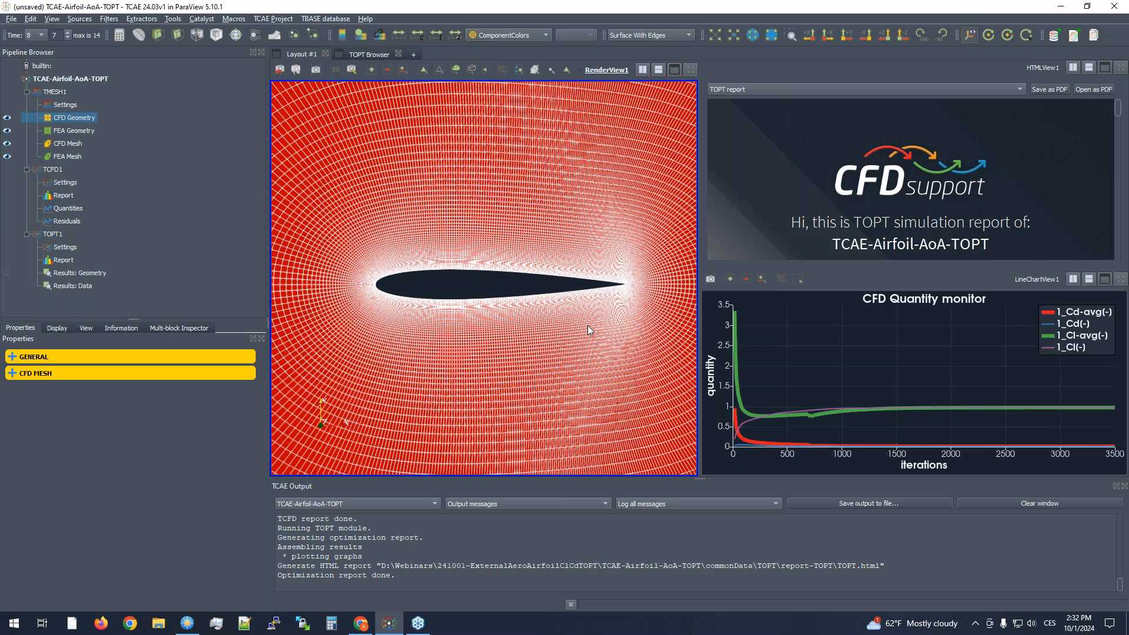
middle_drag(598, 324, 571, 323)
right_drag(571, 323, 588, 347)
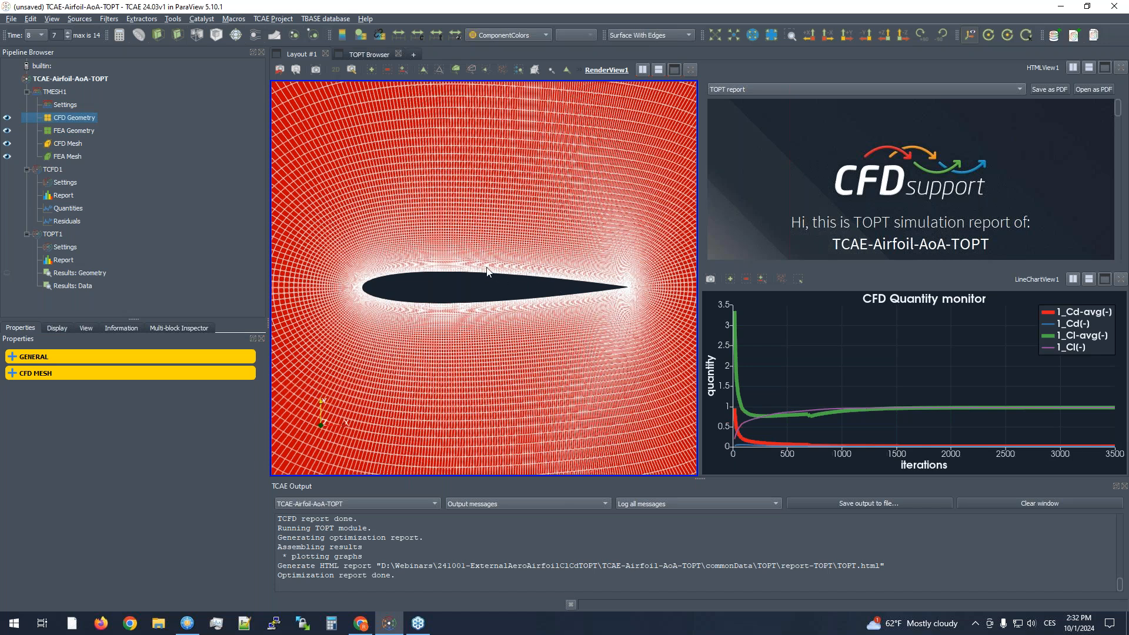
scroll(486, 268, down, 1)
scroll(486, 269, up, 1)
middle_drag(478, 298, 527, 320)
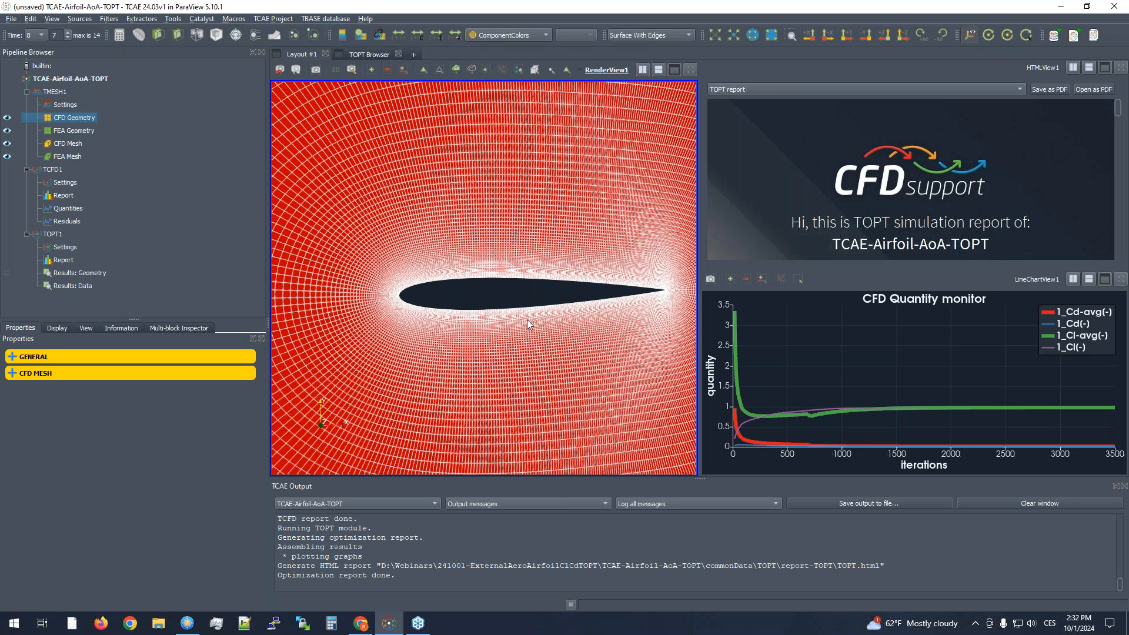
scroll(524, 308, down, 3)
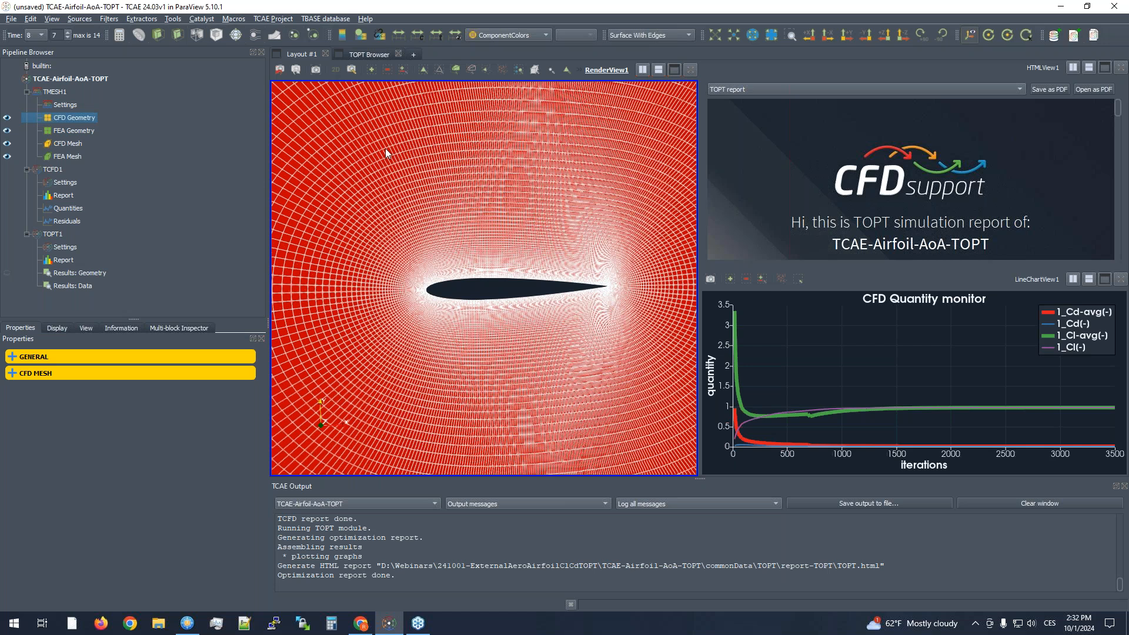
- Tilt the airfoil mesh slightly and inspect its refinement around the leading and trailing edges at several distances
click(335, 72)
mouse_move(499, 334)
mouse_down()
mouse_move(522, 342)
mouse_move(500, 351)
mouse_move(510, 349)
mouse_move(479, 325)
mouse_move(506, 339)
mouse_up()
scroll(519, 344, up, 4)
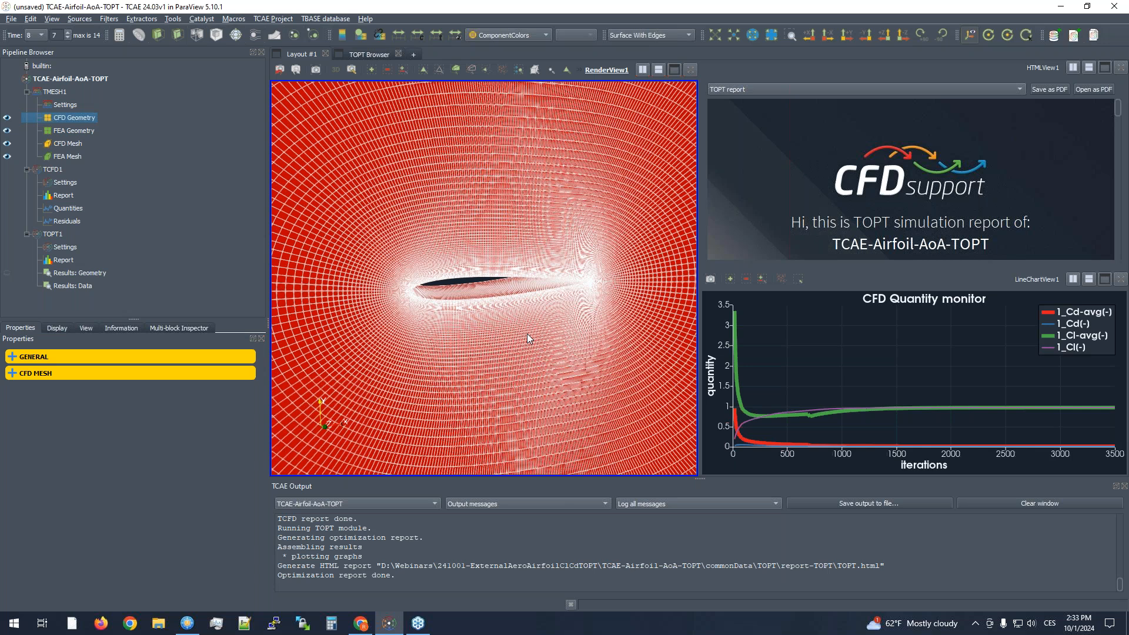
drag(527, 330, 533, 332)
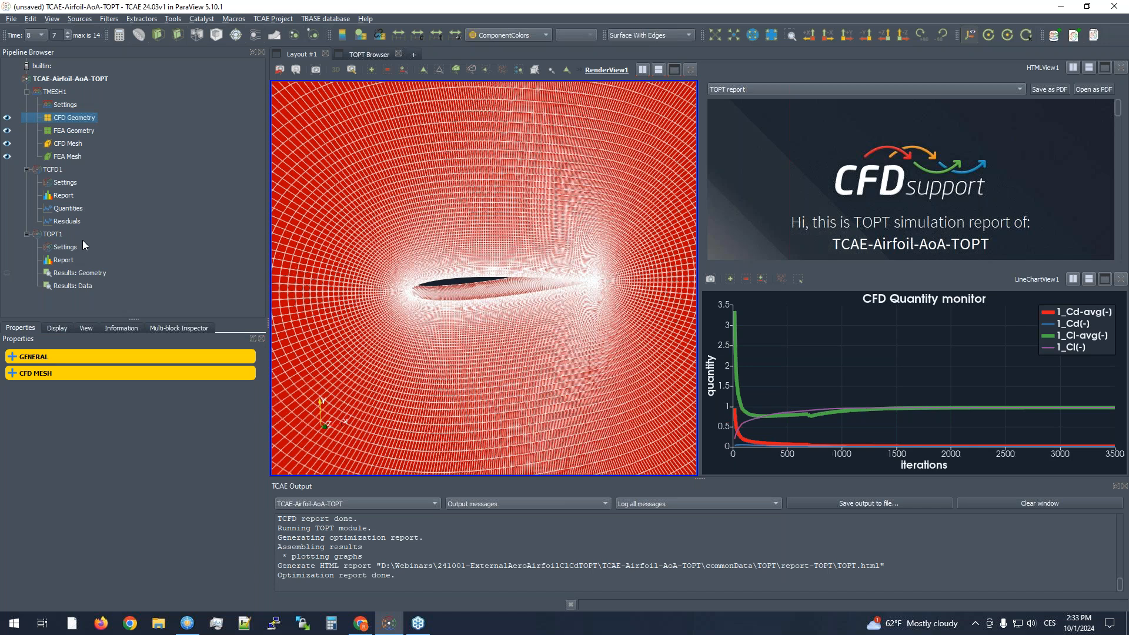
scroll(414, 253, down, 10)
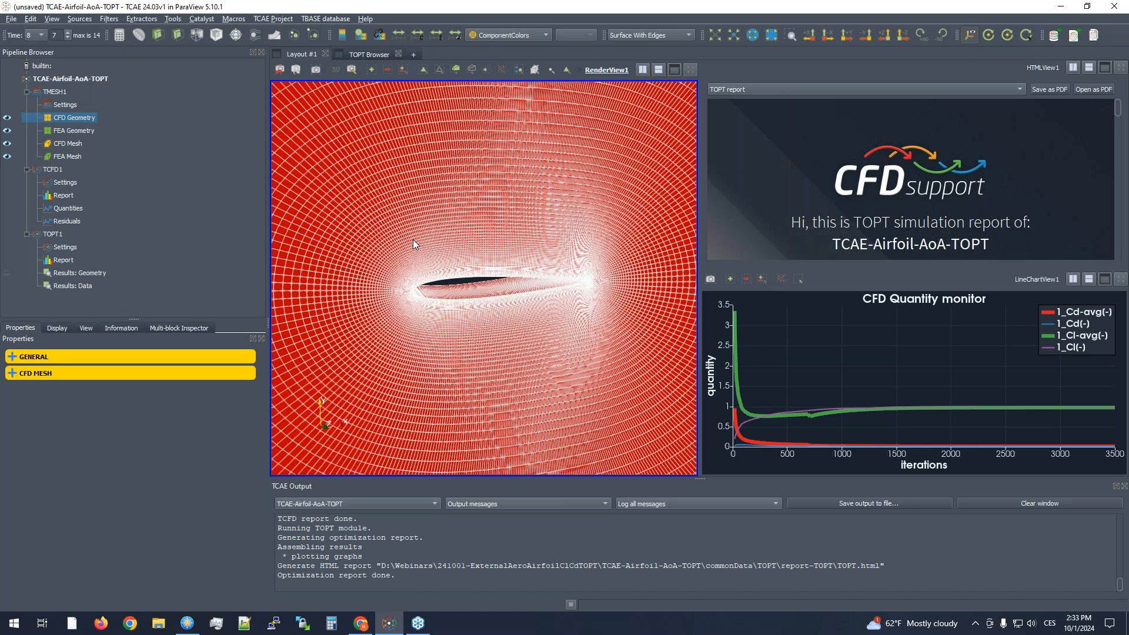
scroll(453, 302, up, 8)
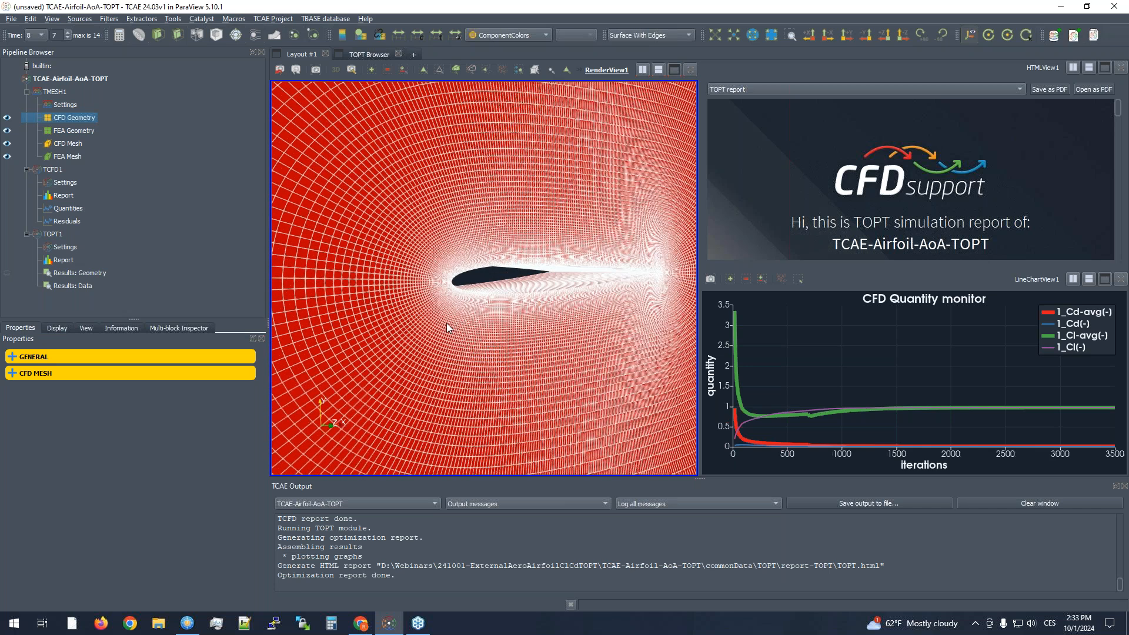
scroll(442, 325, up, 3)
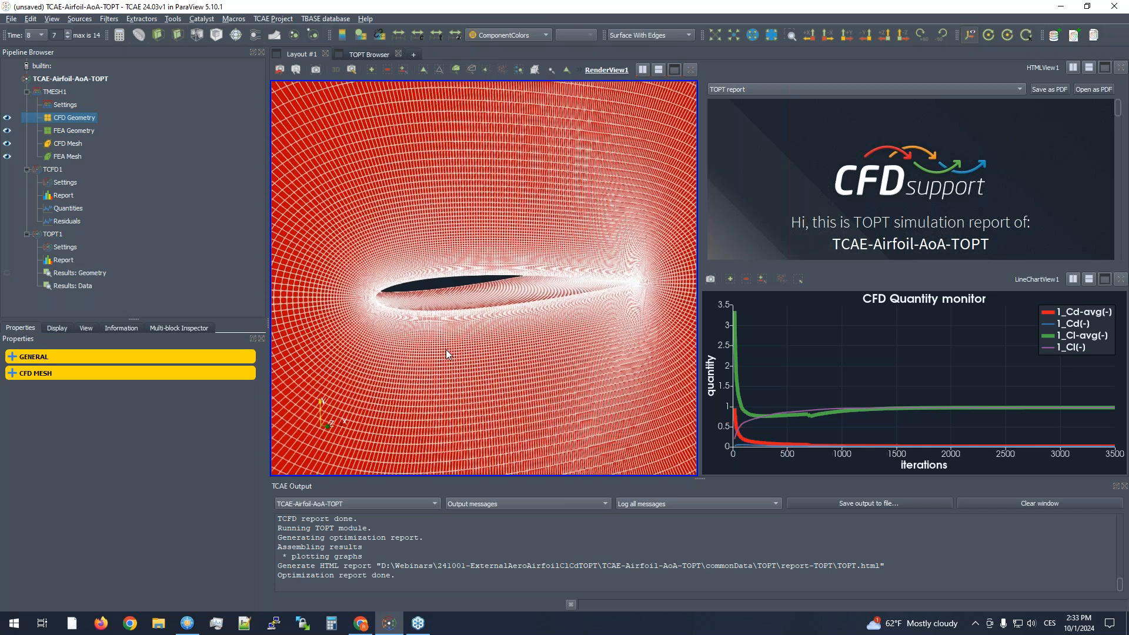
- Switch to the browser's Airfoil Tools page and view the NACA 0012 airfoil's dat file coordinates
click(1066, 8)
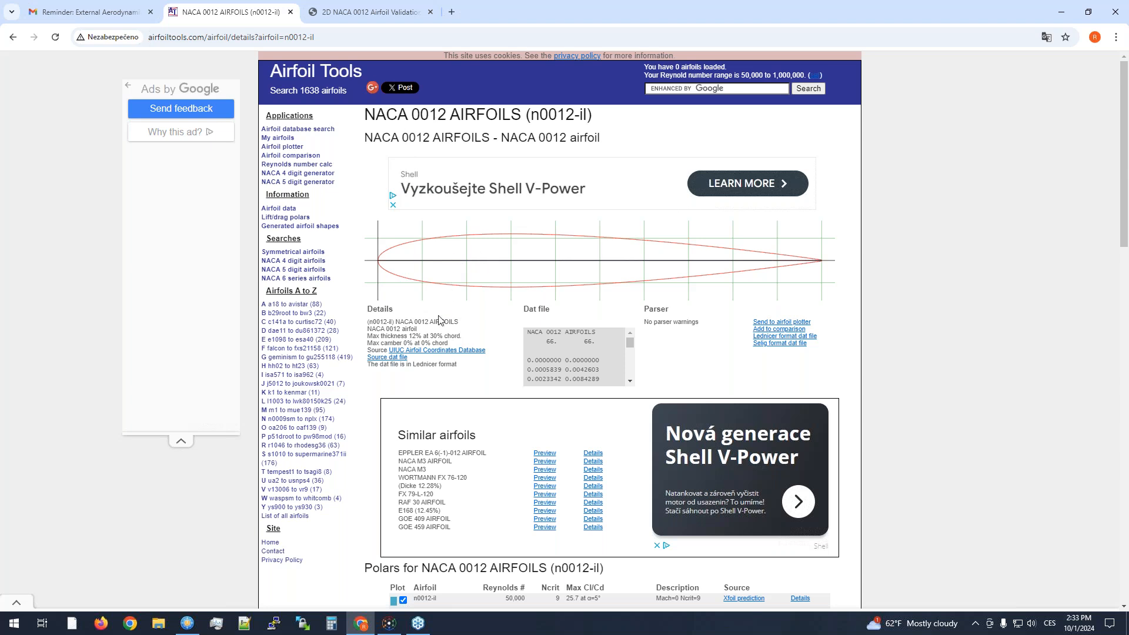
mouse_move(630, 344)
mouse_down()
mouse_move(630, 372)
mouse_move(628, 333)
mouse_up()
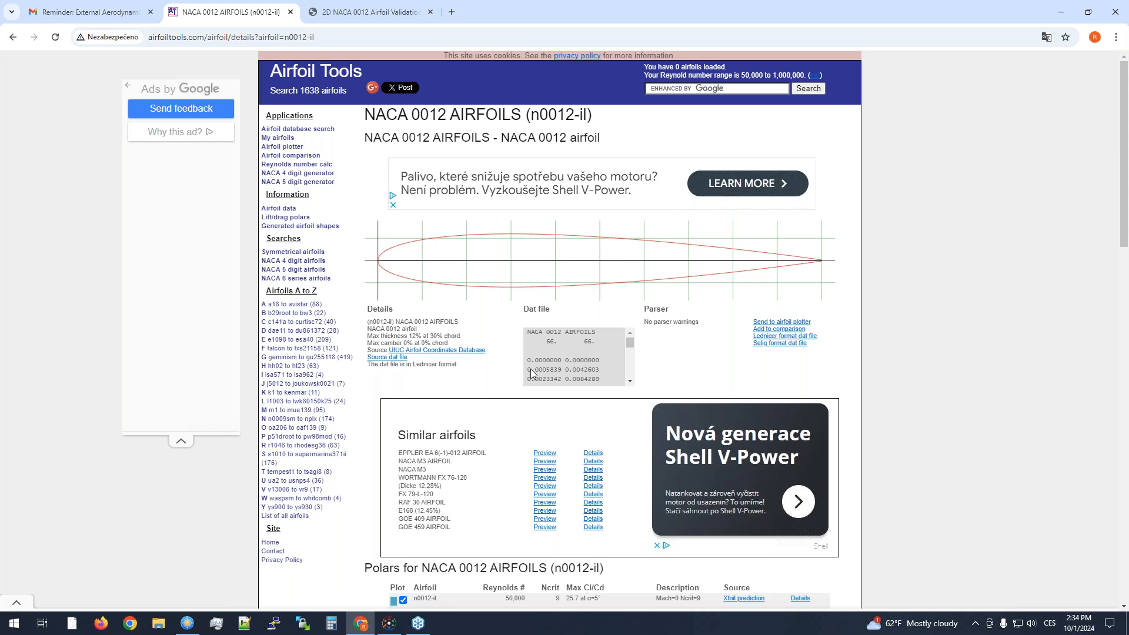
- Switch to FreeCommander, open the 2DMesh folder, and review the airfoil coordinates in NACA0012.txt
click(187, 623)
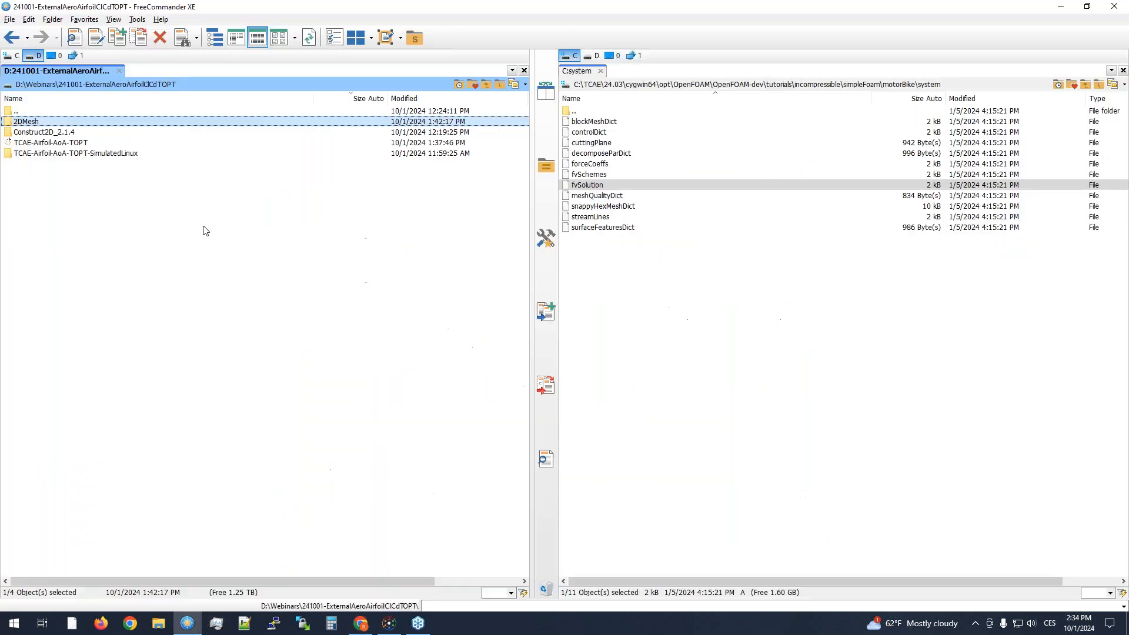
click(71, 132)
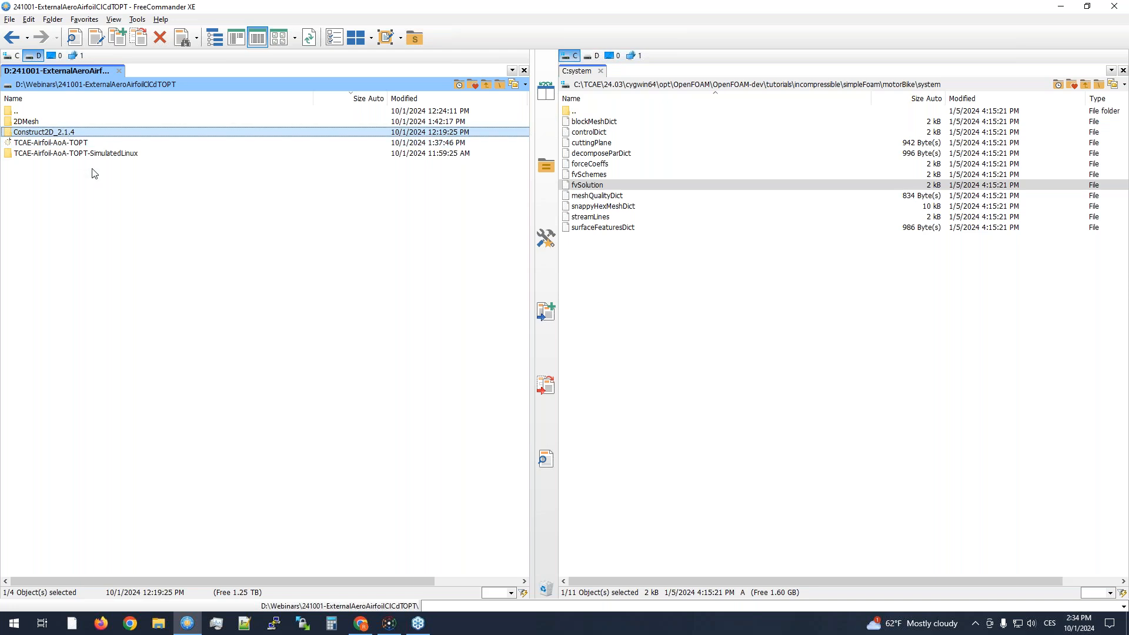
double_click(34, 122)
double_click(47, 176)
scroll(88, 154, down, 20)
scroll(102, 184, up, 20)
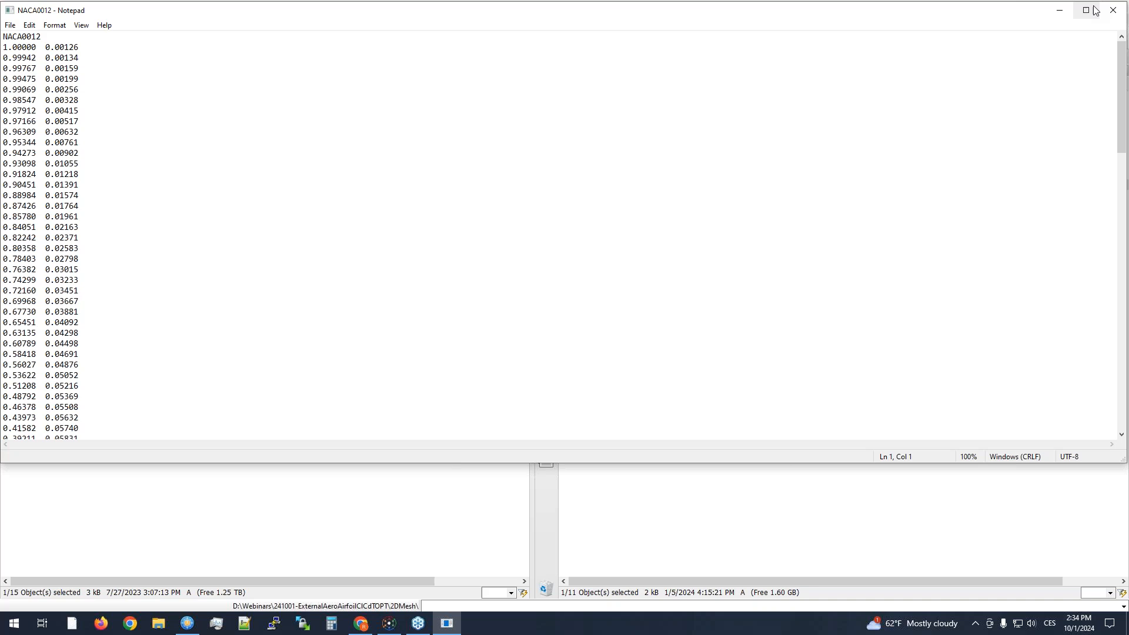
click(1113, 10)
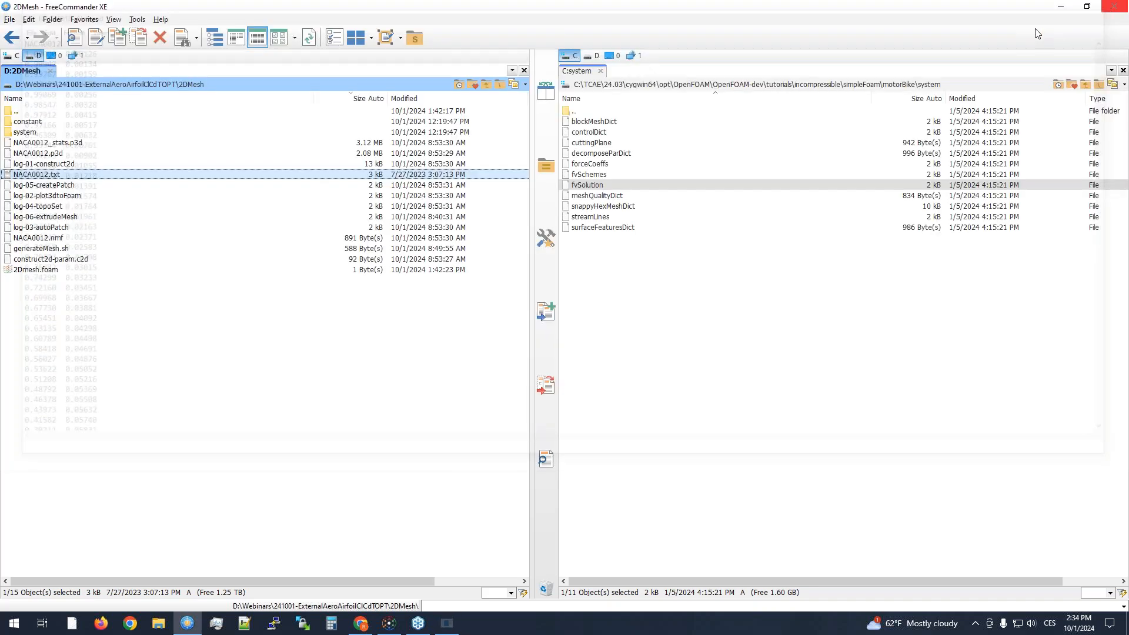
- Review the surface point count, leading and trailing edge spacing and radius parameters in construct2d-param.c2d, and close the file
double_click(86, 259)
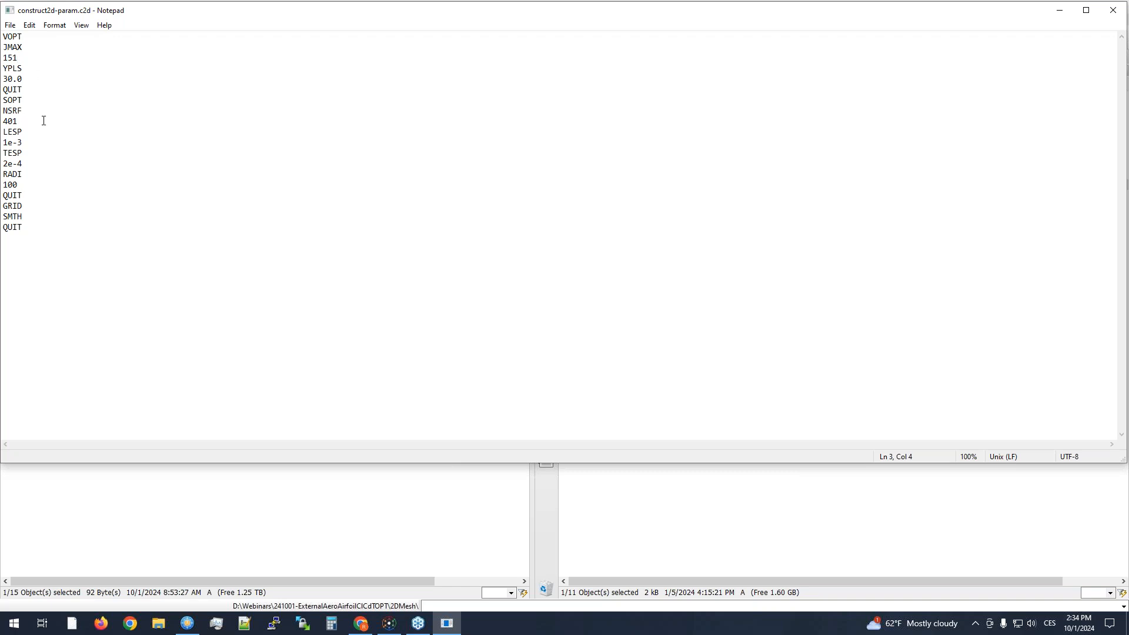
click(32, 97)
drag(31, 141, 3, 164)
drag(188, 15, 238, 70)
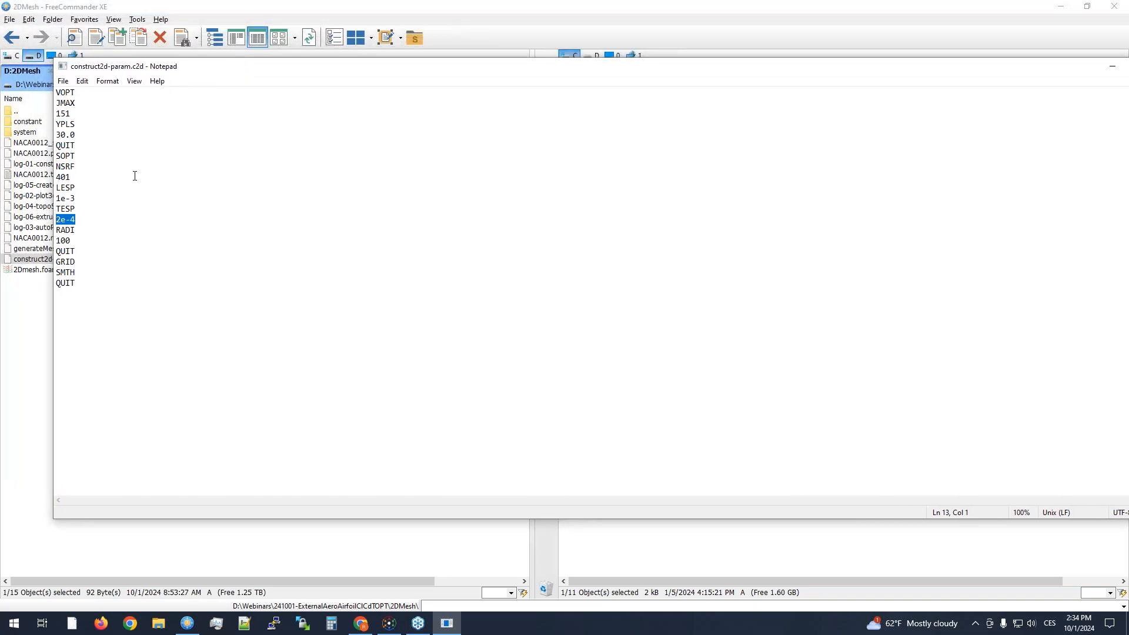
click(88, 223)
click(82, 240)
drag(80, 241, 46, 242)
drag(763, 68, 654, 88)
drag(836, 89, 805, 107)
click(1035, 99)
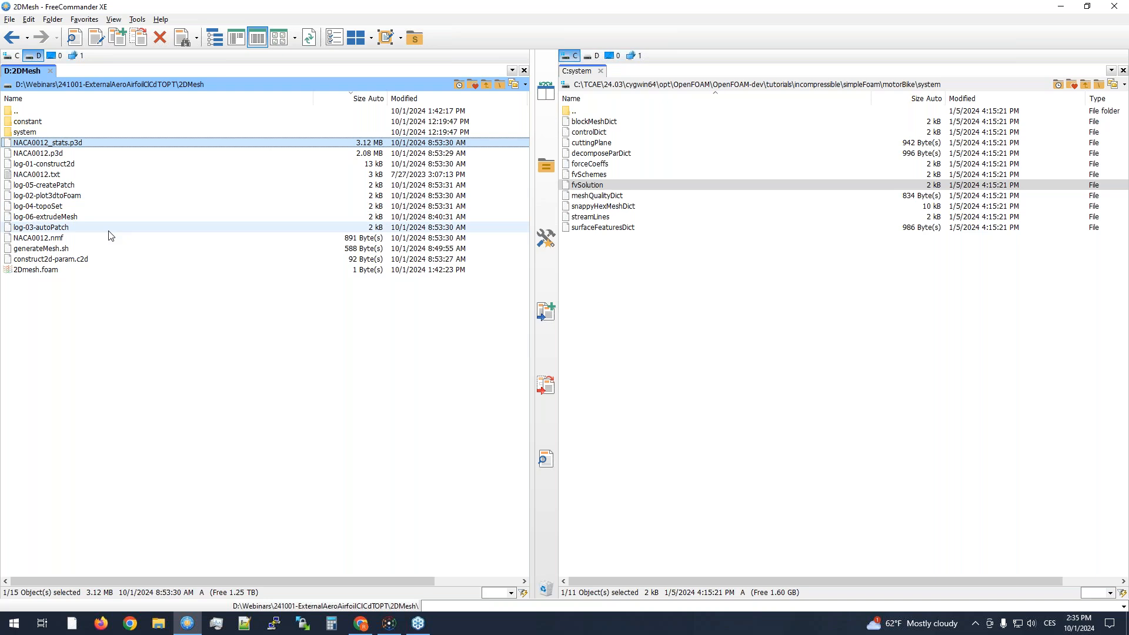
- Point out the mesh generation log files and the NACA0012.p3d mesh file in the 2DMesh folder
click(110, 184)
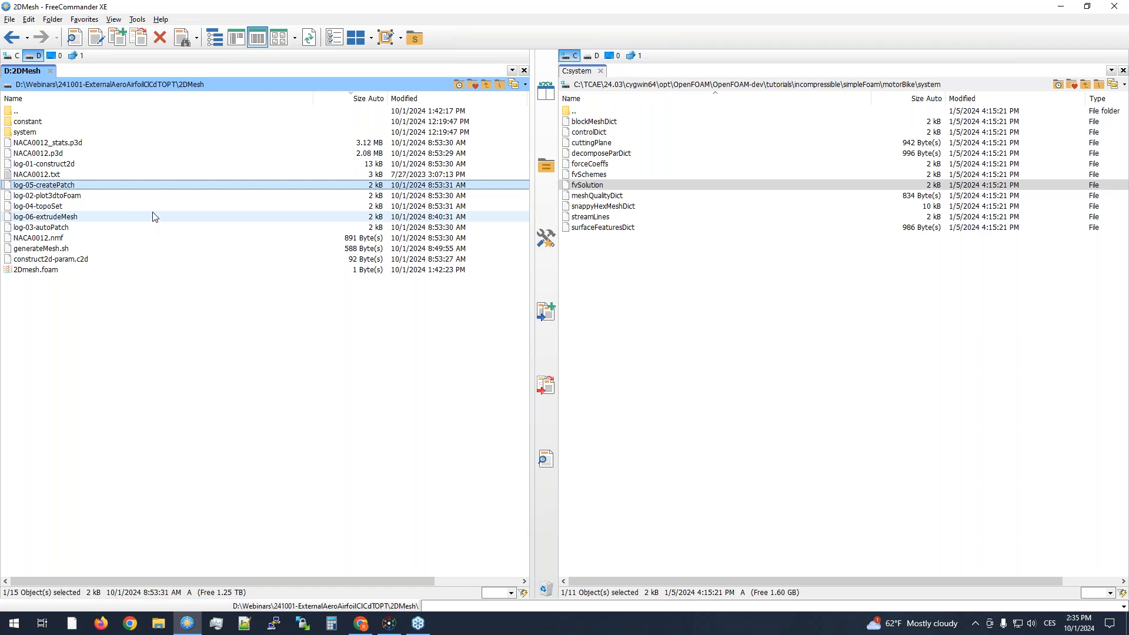
click(111, 167)
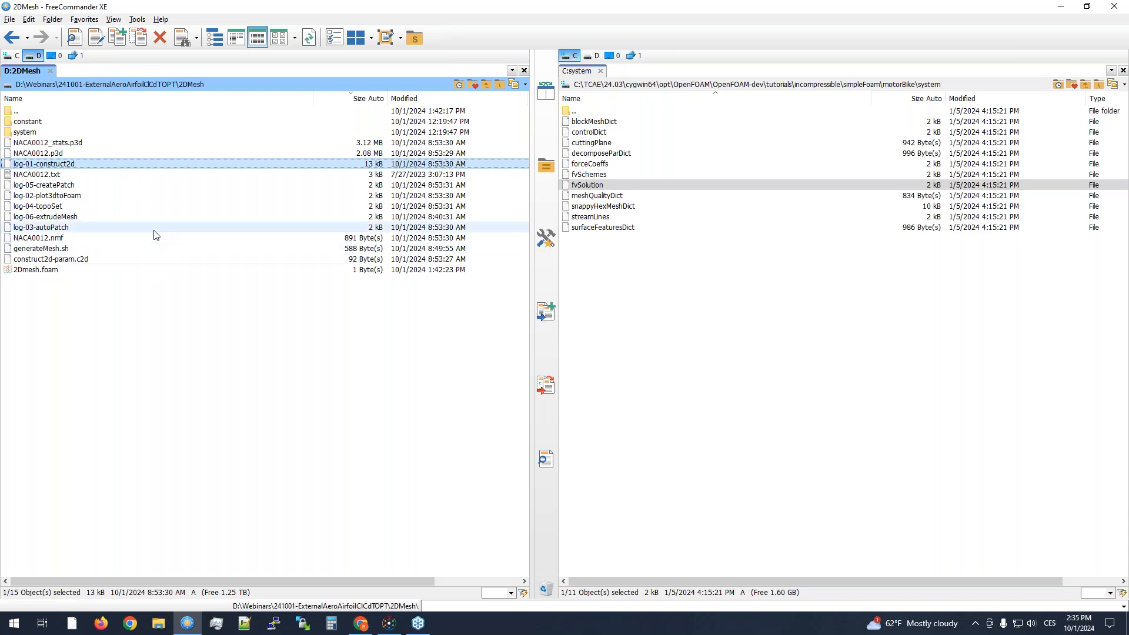
key(Down)
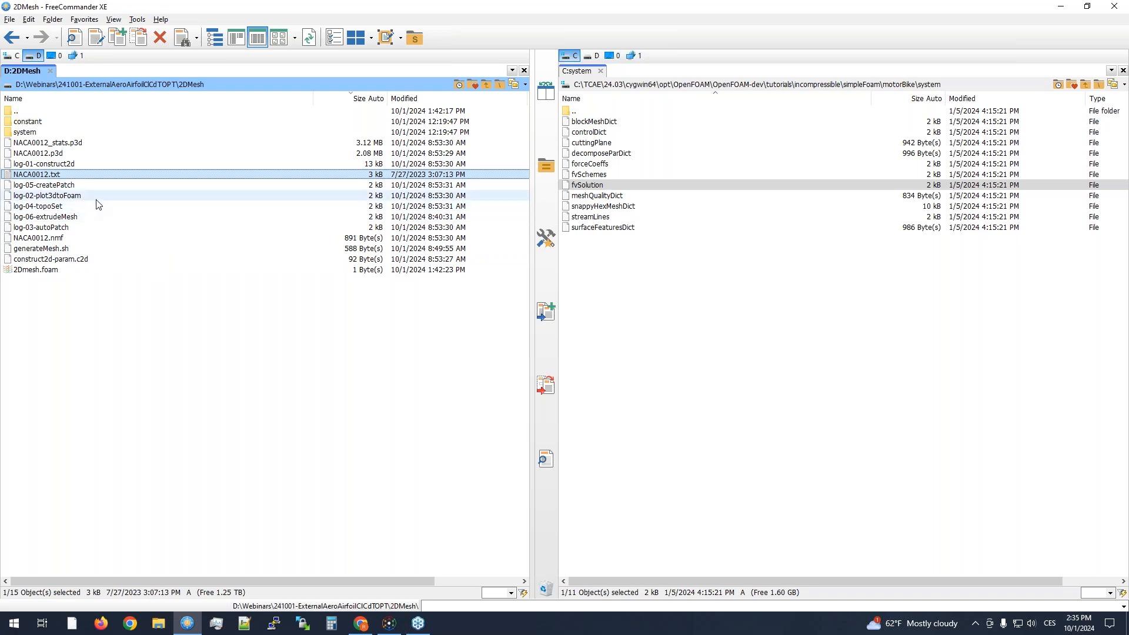
key(Up)
key(Up)
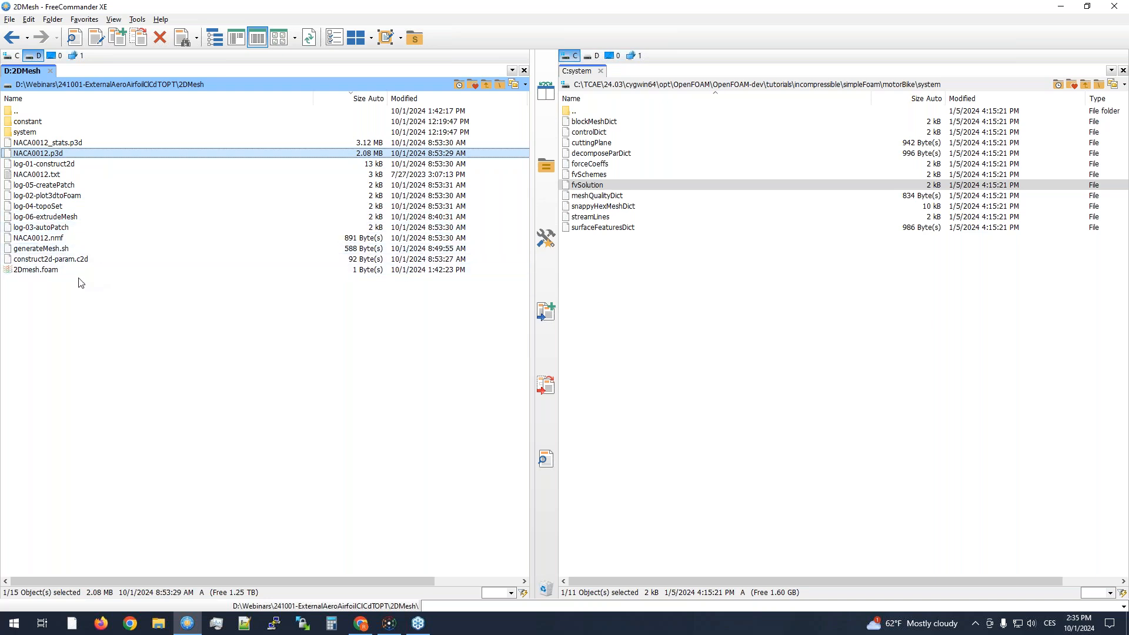
- Open the generateMesh.sh script and enlarge its text to 140% for reading
double_click(66, 249)
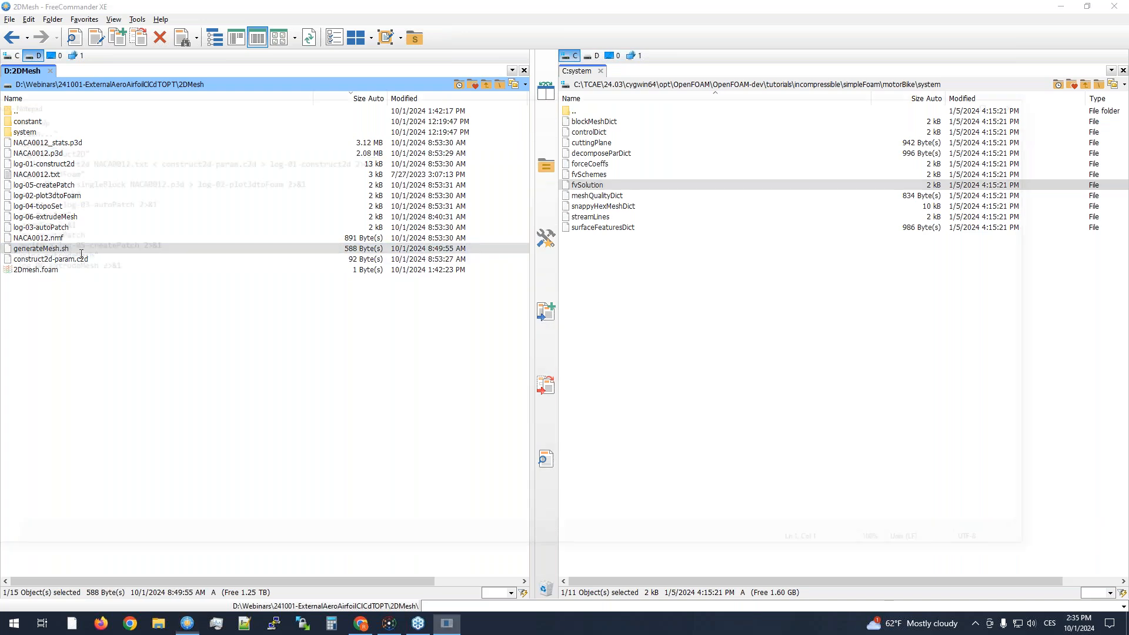
drag(271, 104, 406, 97)
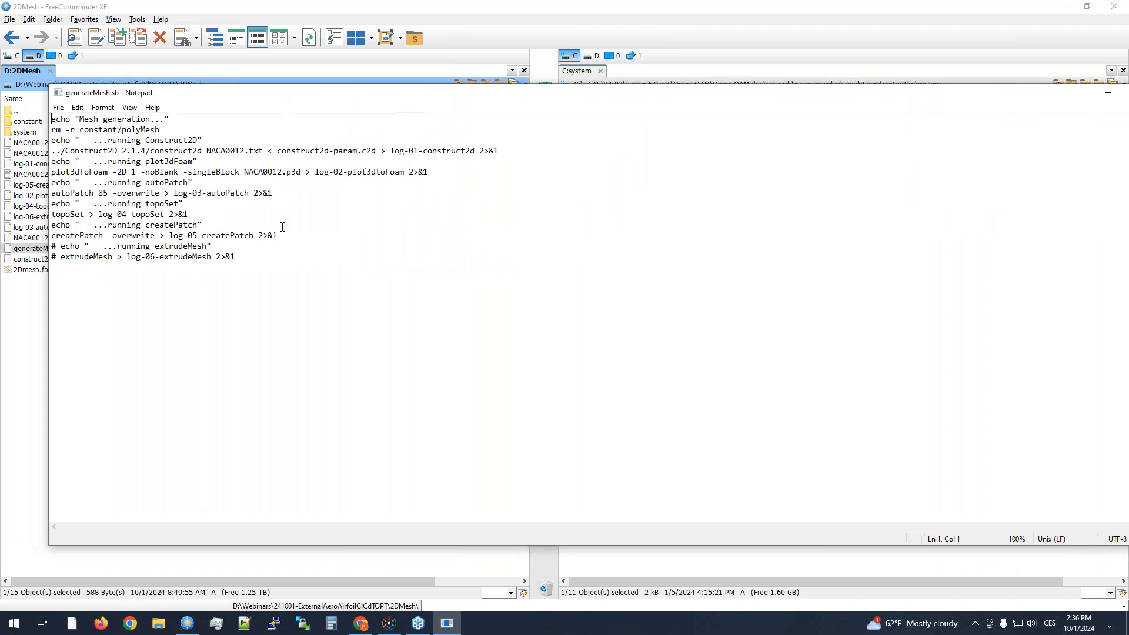
click(213, 247)
drag(265, 93, 257, 89)
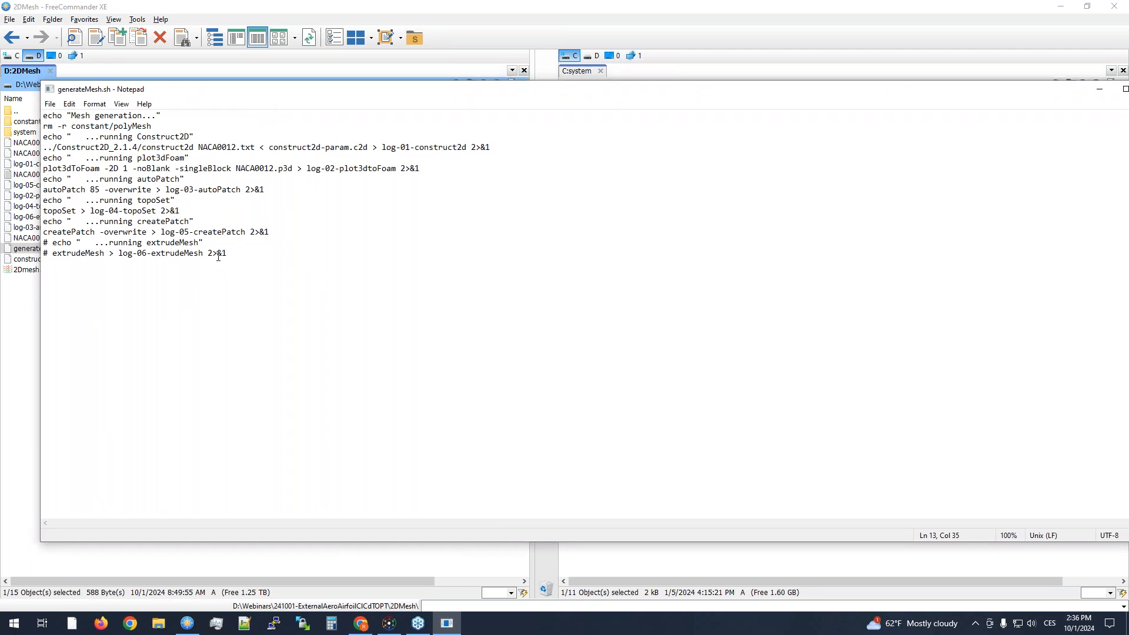
ctrl+scroll(276, 259, up, 4)
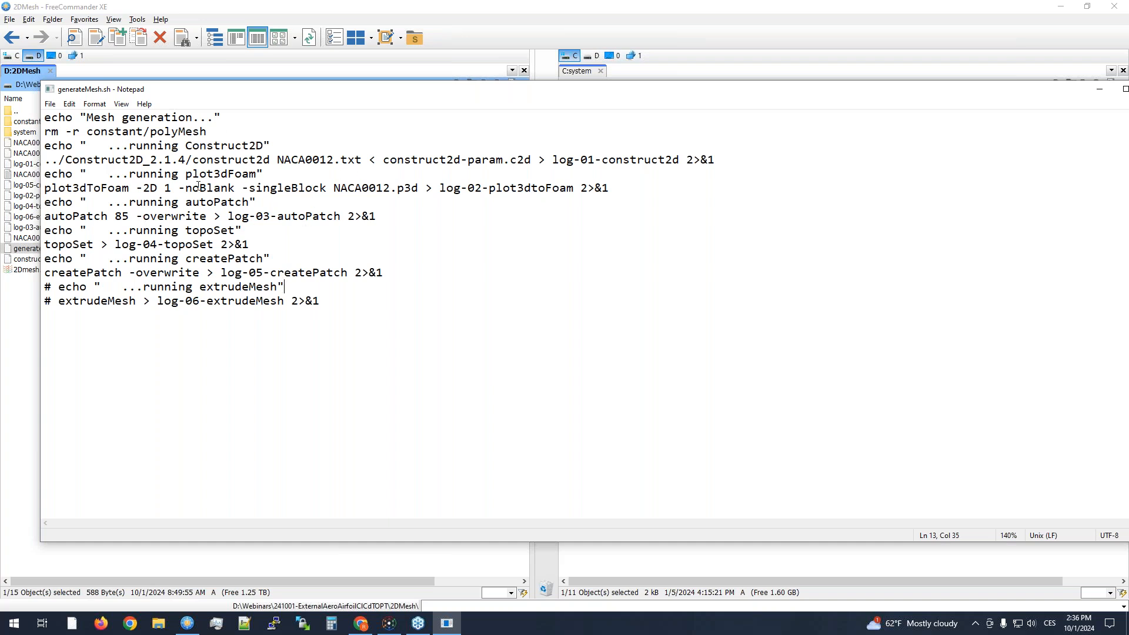
- Highlight the Construct2D command in the script and its construct2d-param.c2d input file
drag(46, 163, 792, 160)
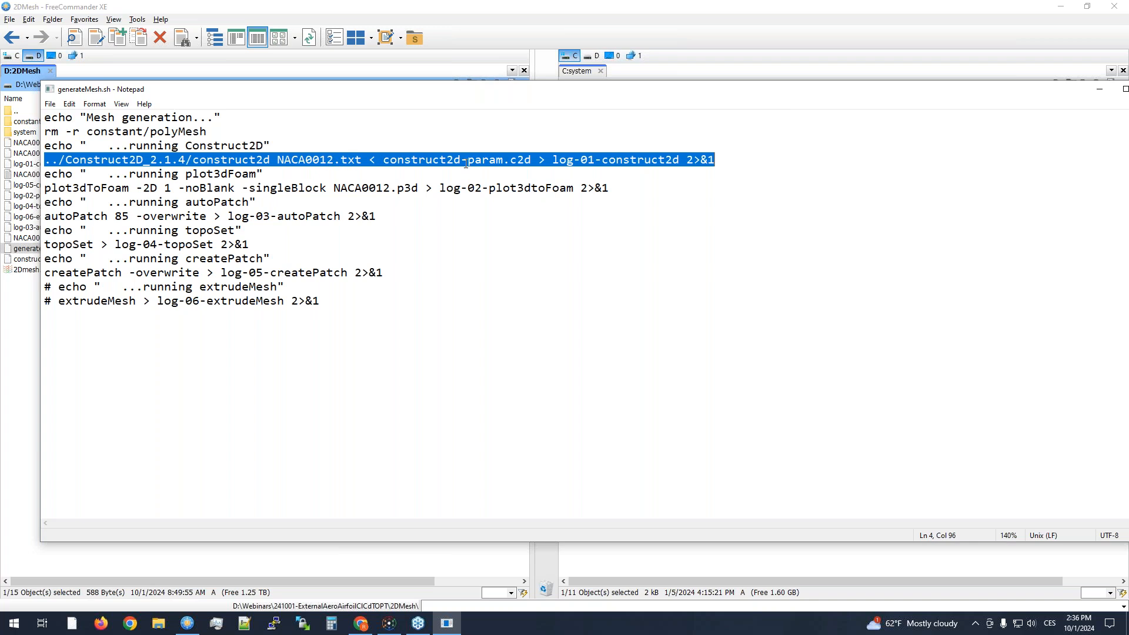
drag(383, 160, 539, 159)
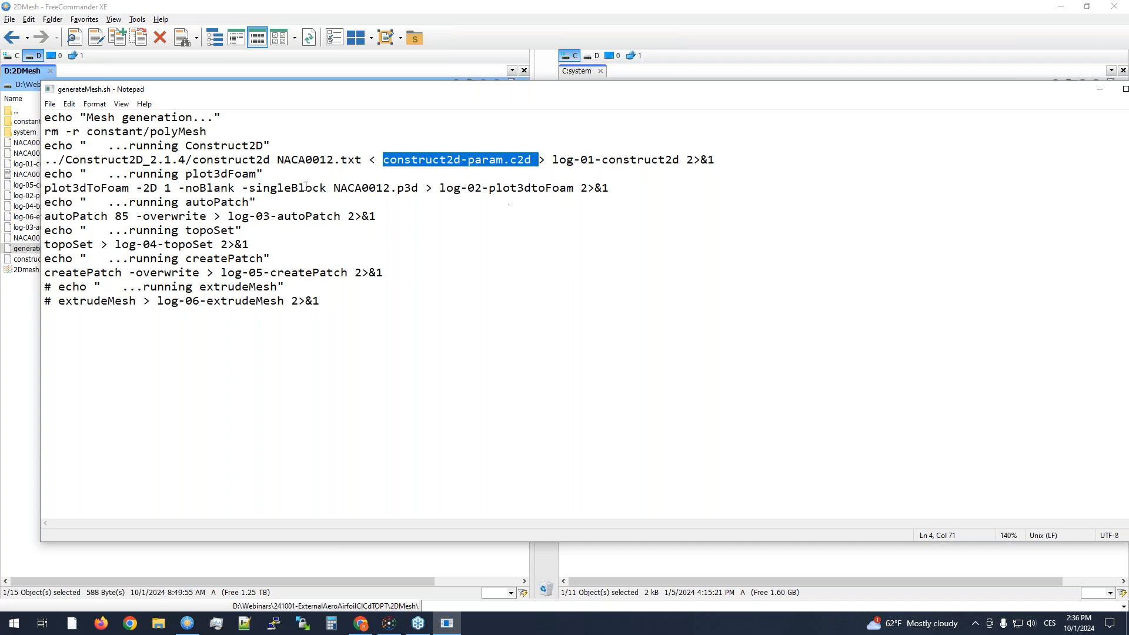
click(214, 163)
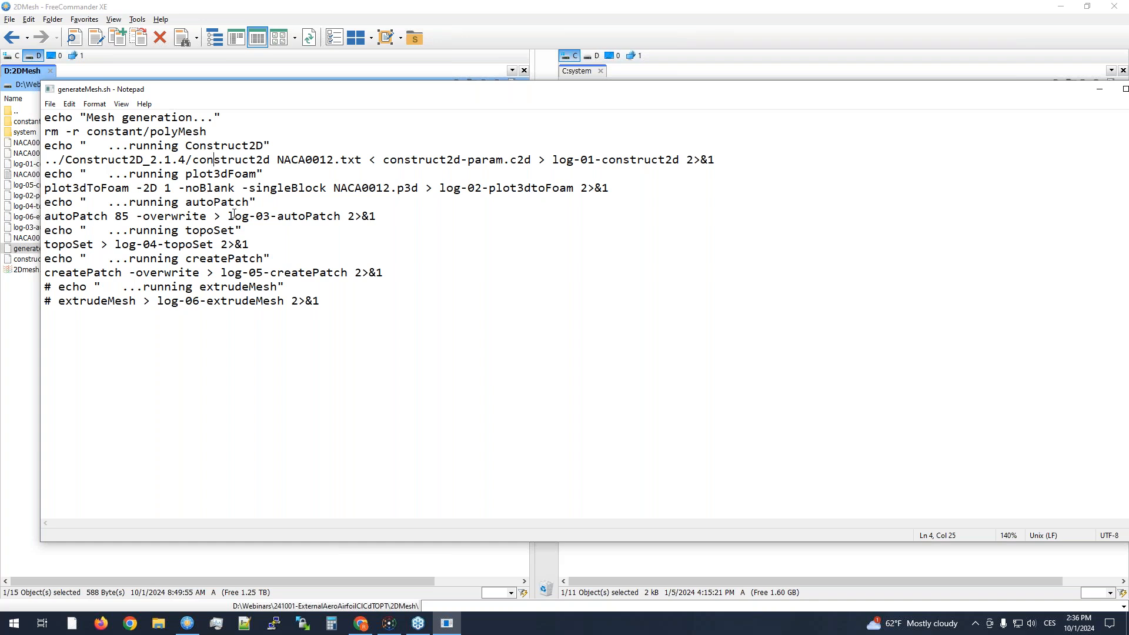
- Examine the plot3dToFoam command, its -2D 1, -noBlank and -singleBlock options, and its NACA0012.p3d input file
drag(398, 189, 422, 193)
click(337, 193)
drag(130, 189, 45, 189)
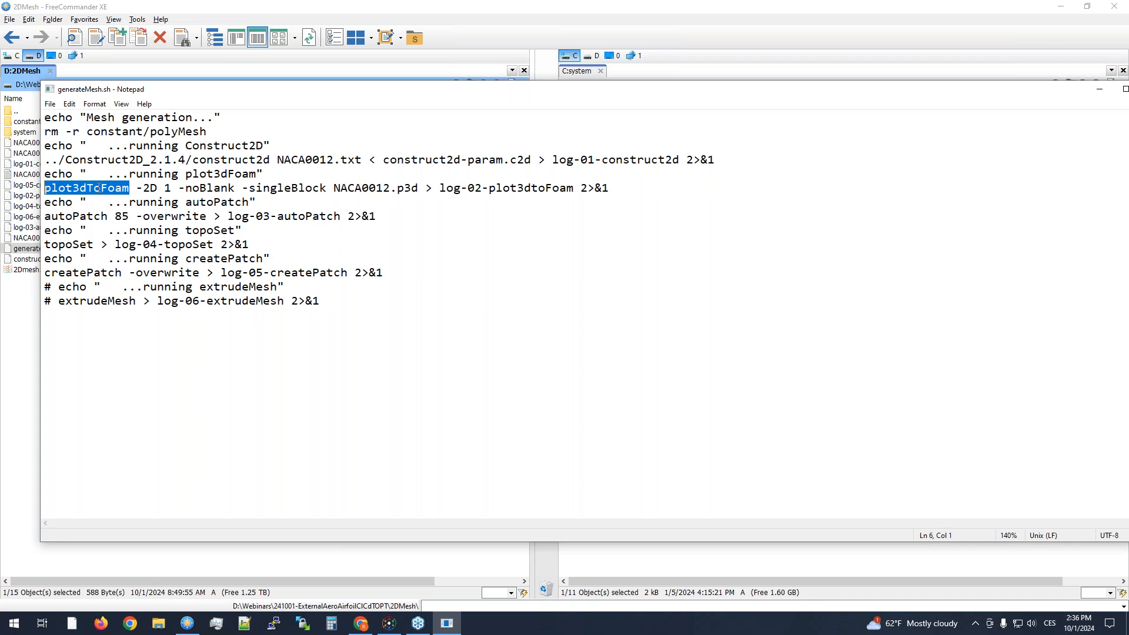
drag(136, 189, 328, 191)
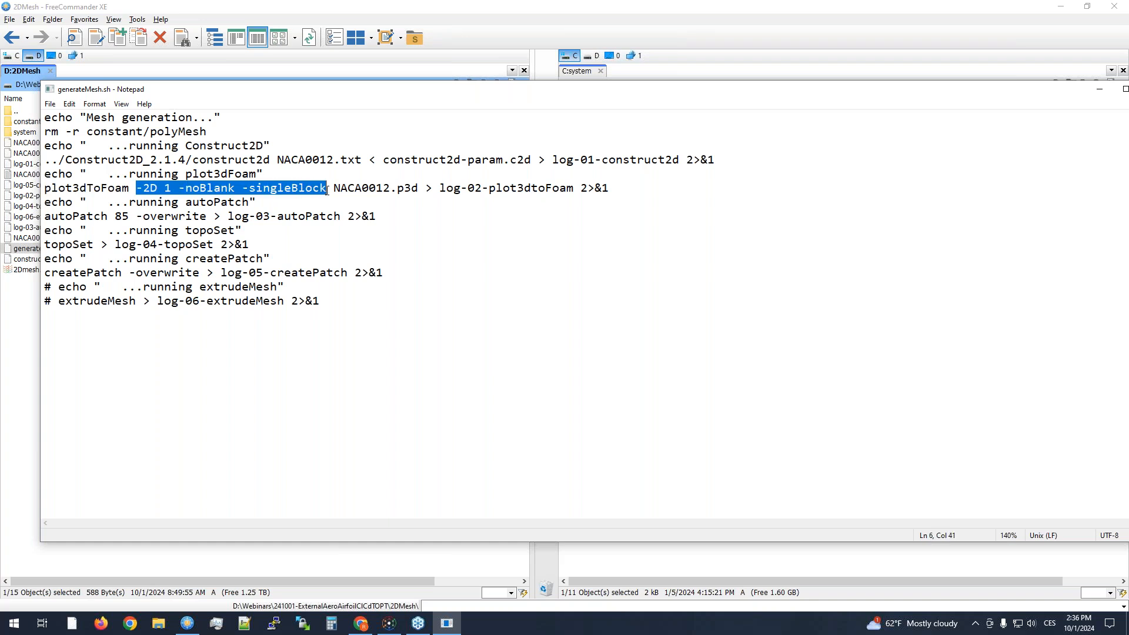
click(400, 184)
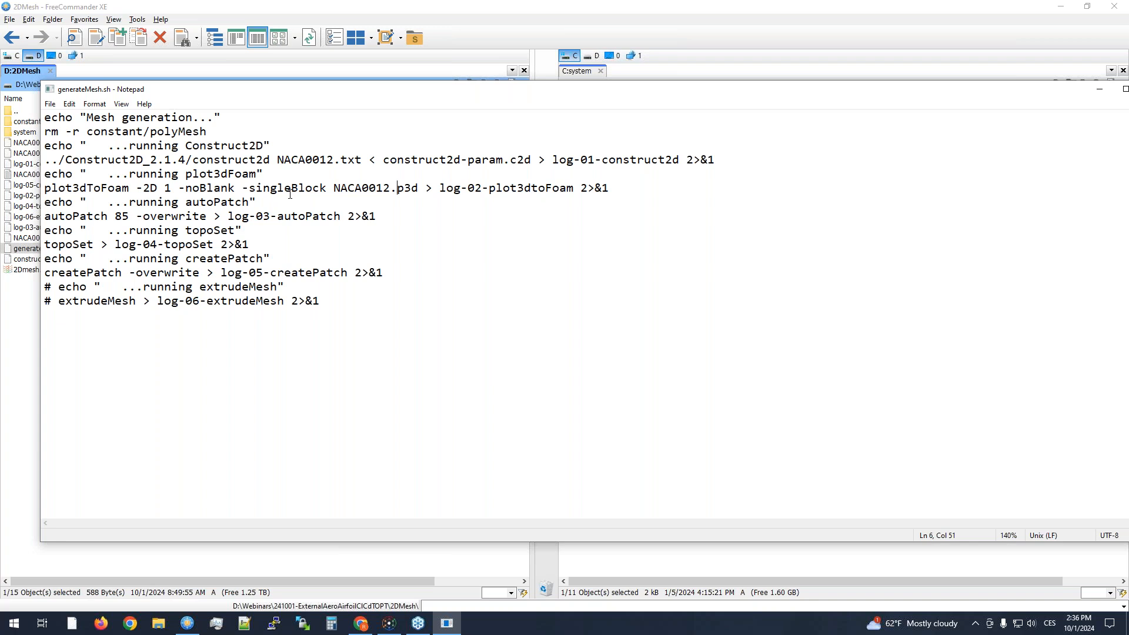
drag(139, 189, 171, 189)
double_click(168, 189)
click(208, 186)
click(262, 187)
- Highlight the autoPatch 85 -overwrite command and revisit the -noBlank option of the plot3dToFoam line
click(255, 201)
drag(402, 213, 7, 227)
drag(377, 216, 6, 219)
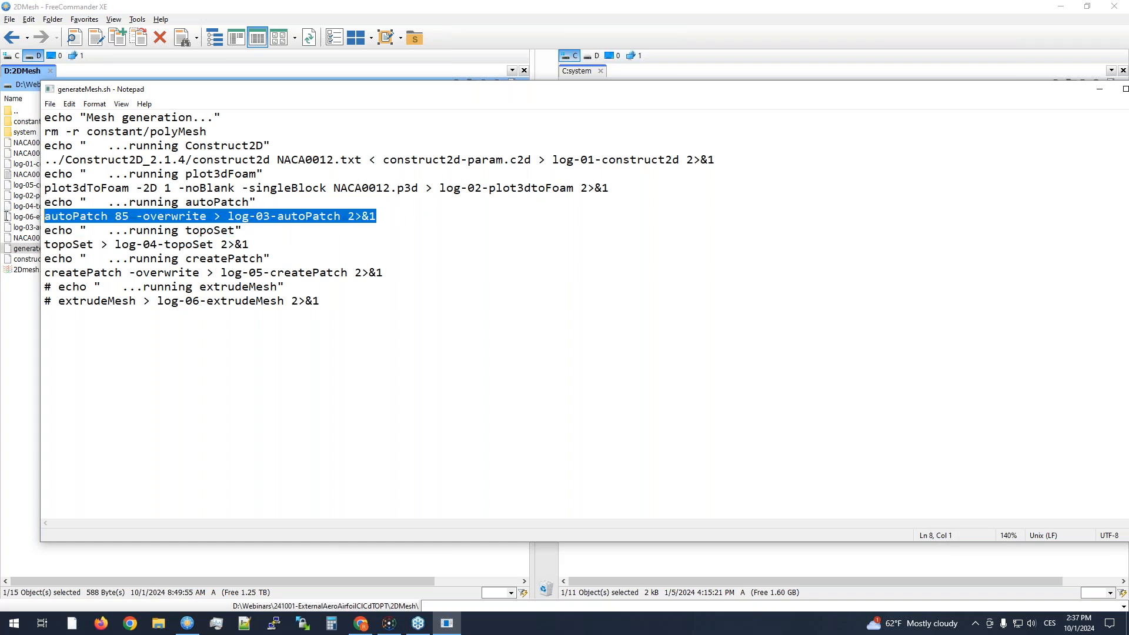
click(135, 216)
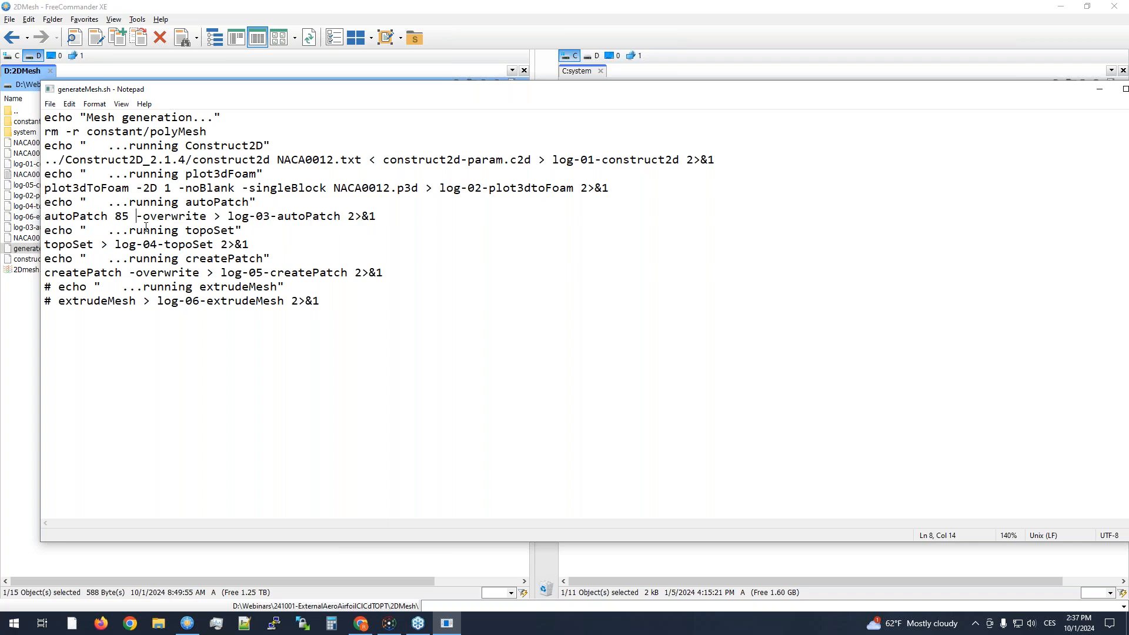
drag(166, 190, 237, 196)
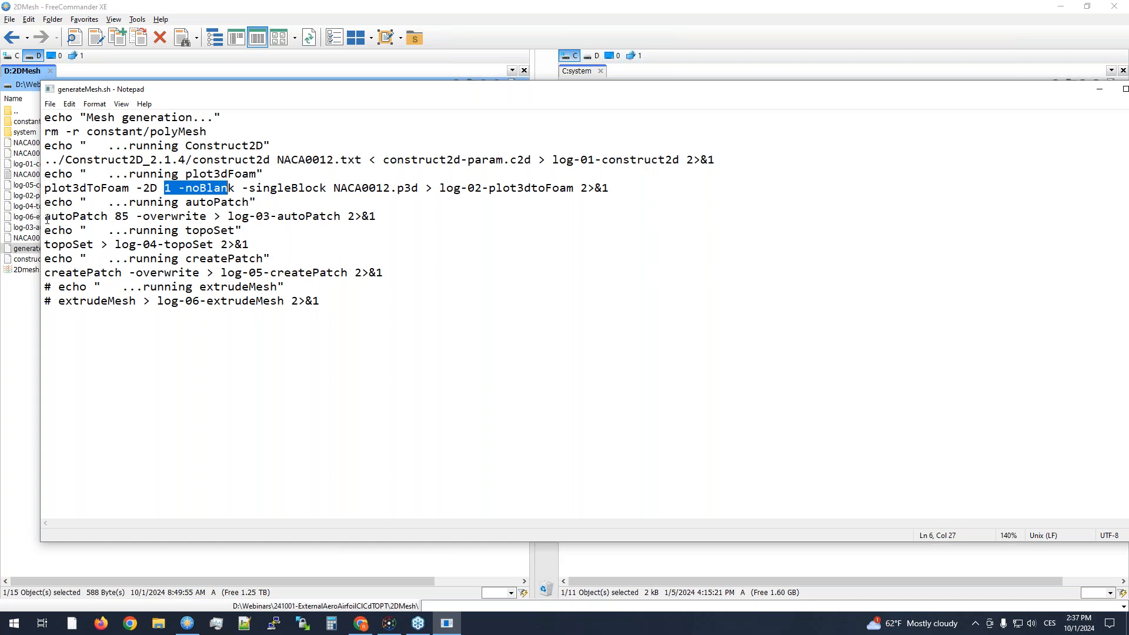
- Highlight the autoPatch command, its value 85 and the createPatch command in the mesh generation script
drag(46, 217, 391, 221)
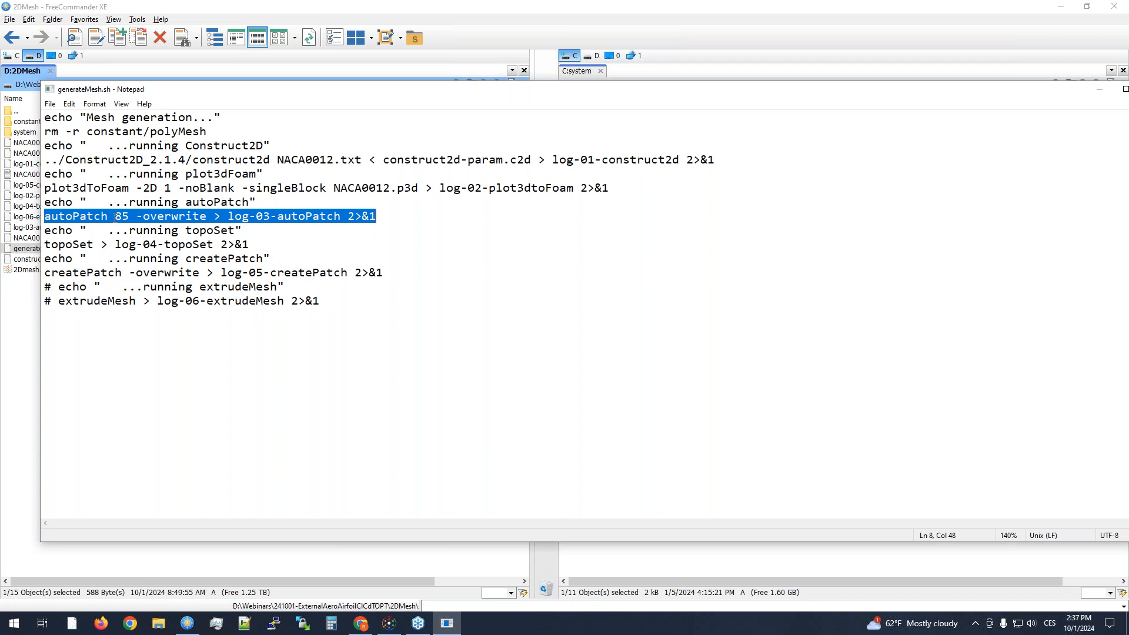
drag(115, 217, 131, 217)
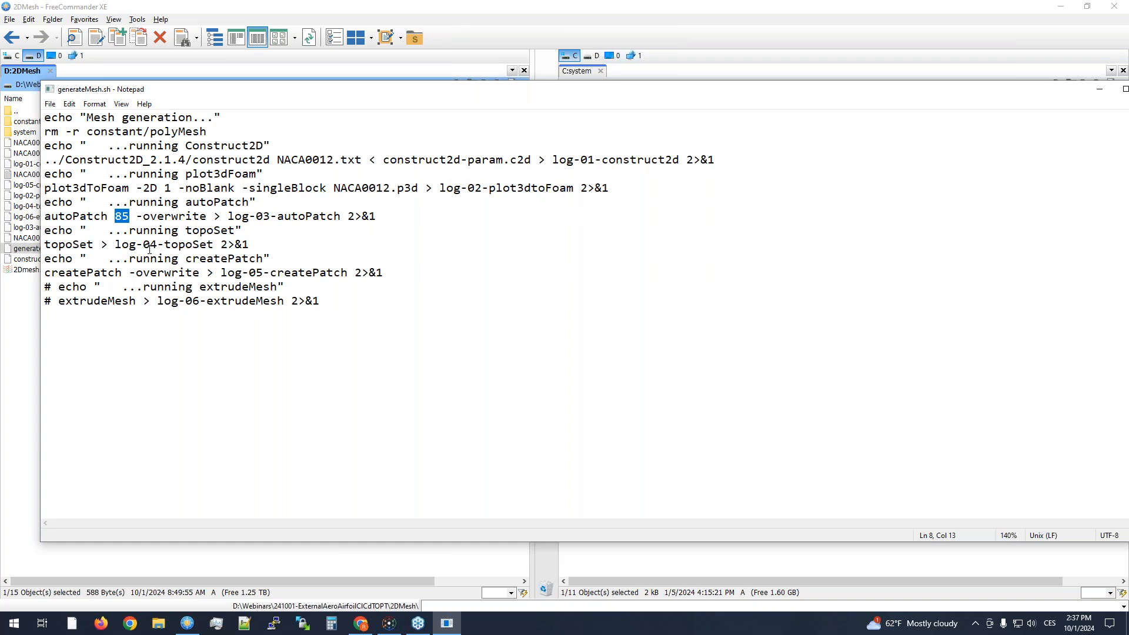
click(117, 227)
click(173, 230)
drag(115, 217, 131, 218)
click(188, 228)
drag(44, 273, 115, 274)
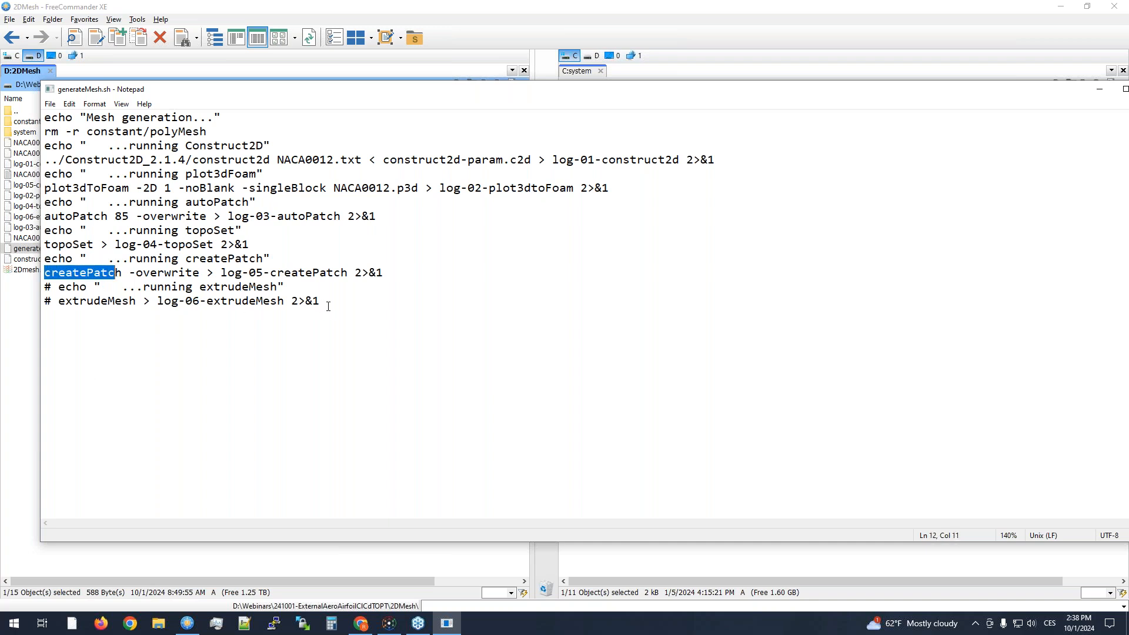
- Close the generateMesh.sh script and open 2Dmesh.foam from the 2DMesh folder in ParaView
drag(719, 91, 653, 107)
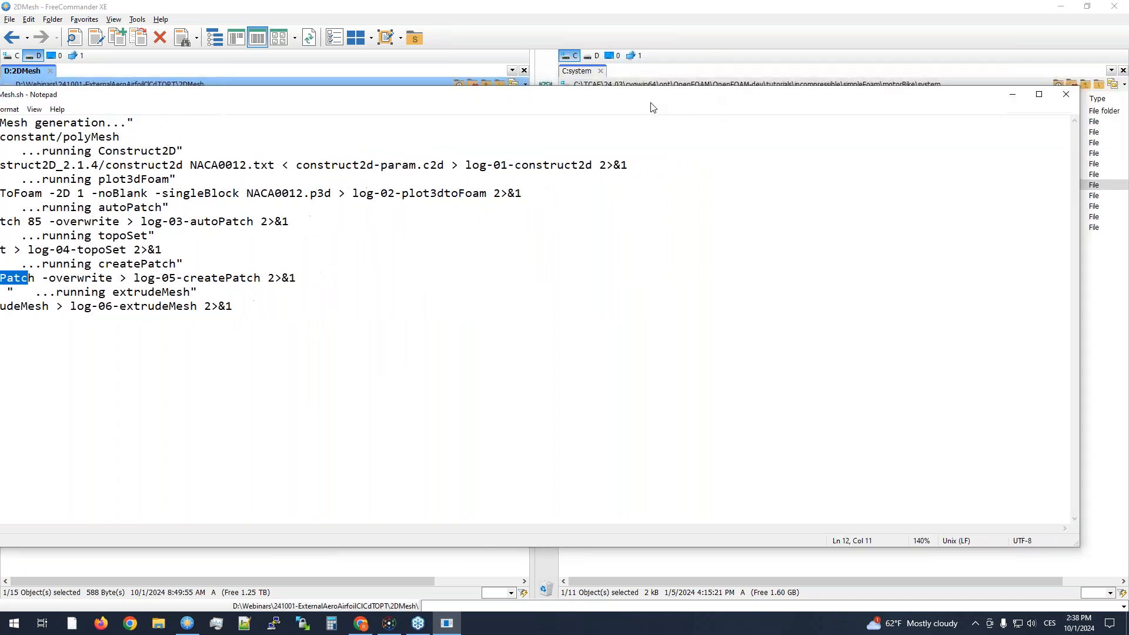
click(1066, 94)
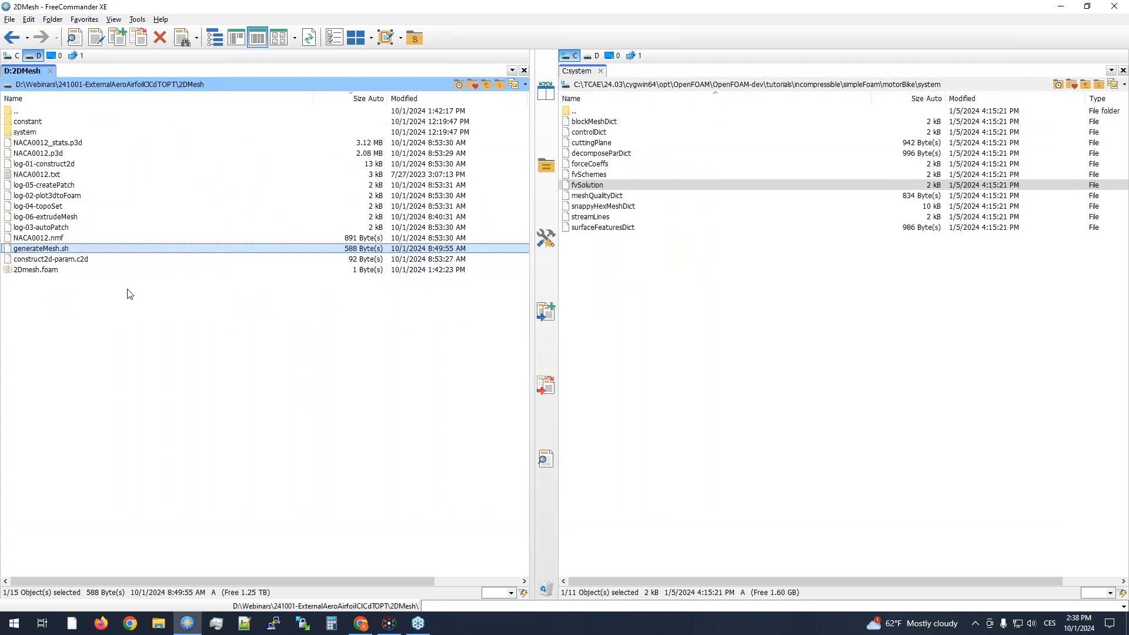
click(52, 271)
double_click(52, 272)
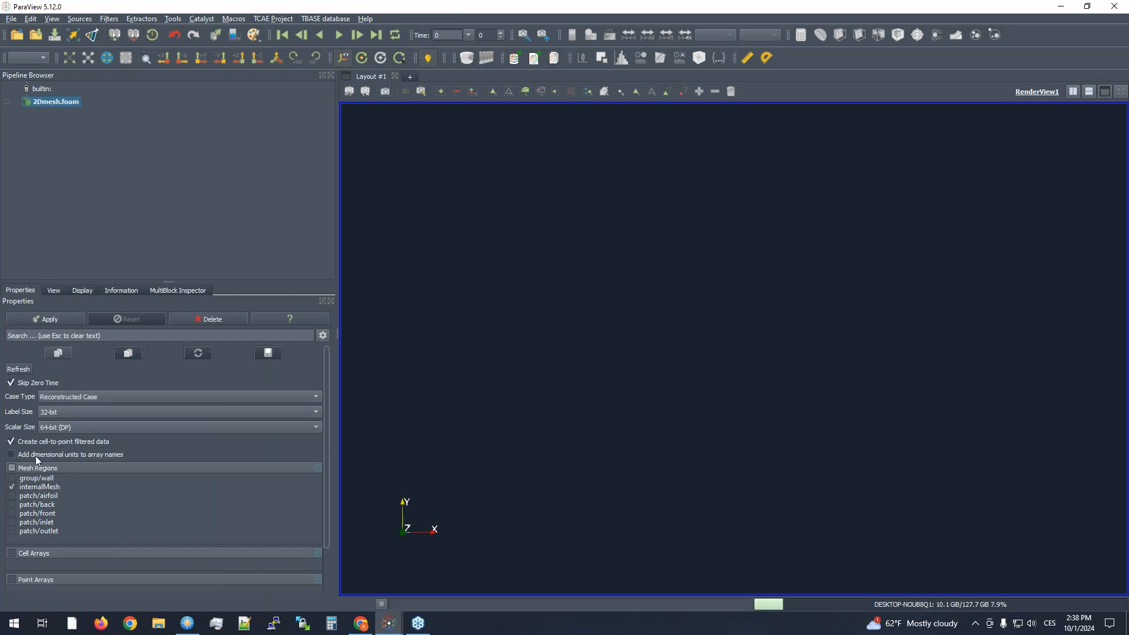
- Load only the airfoil, back, front, inlet and outlet patches of 2Dmesh.foam, leaving out internalMesh
click(12, 487)
drag(36, 496, 47, 528)
right_click(52, 522)
click(72, 531)
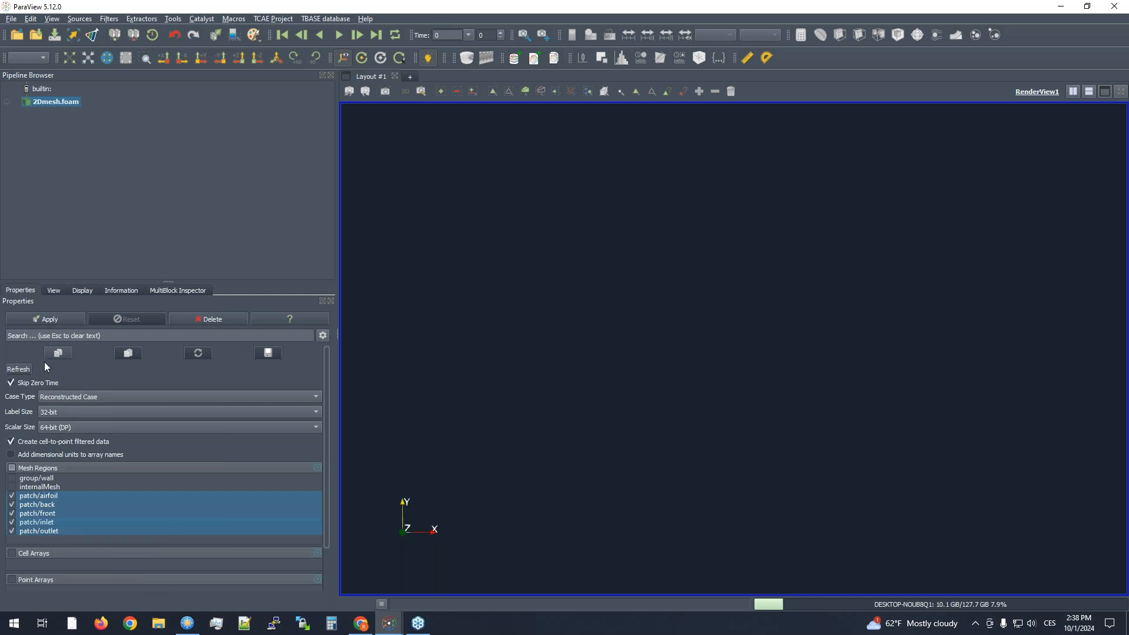
click(38, 318)
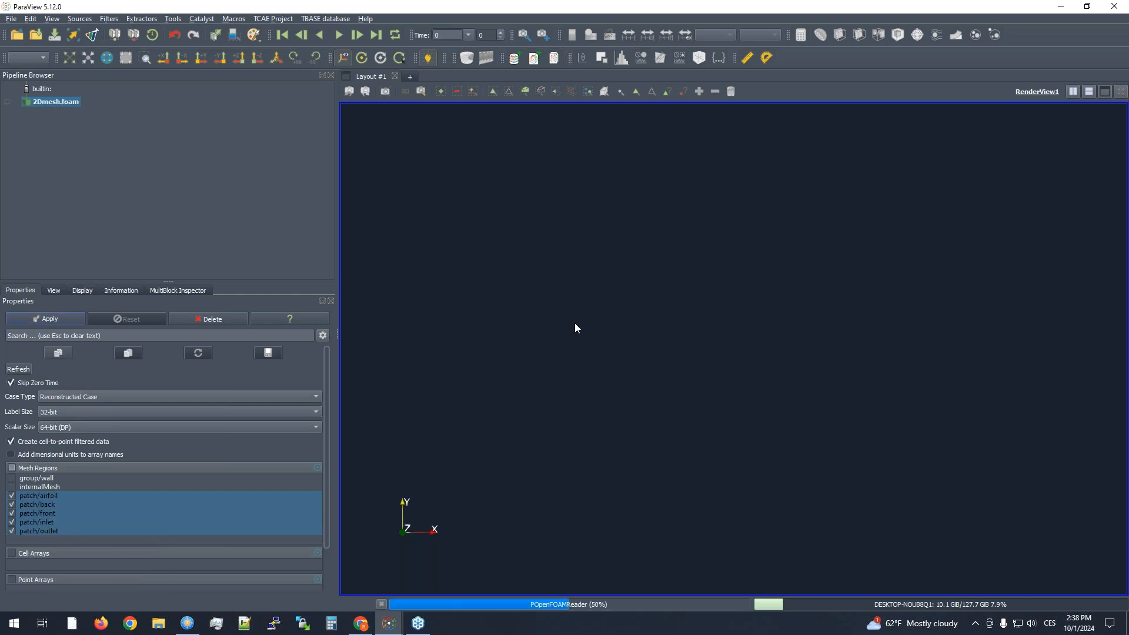
- Display the loaded mesh patches as Surface With Edges
drag(625, 292, 631, 350)
drag(642, 363, 652, 333)
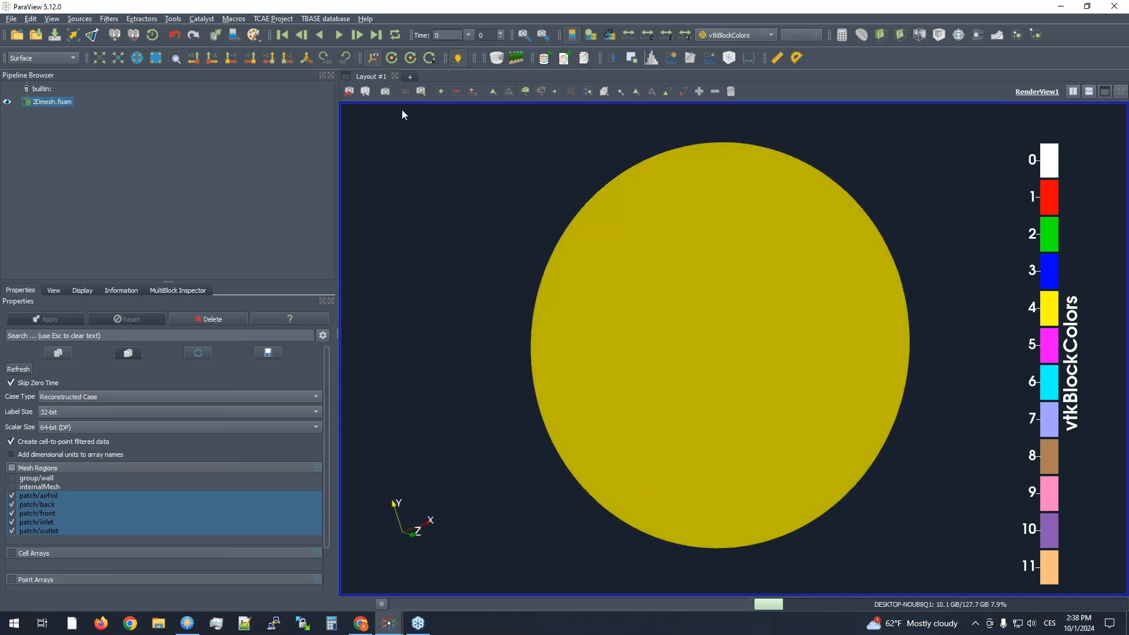
click(734, 35)
click(608, 170)
click(64, 60)
click(41, 67)
drag(757, 379, 706, 377)
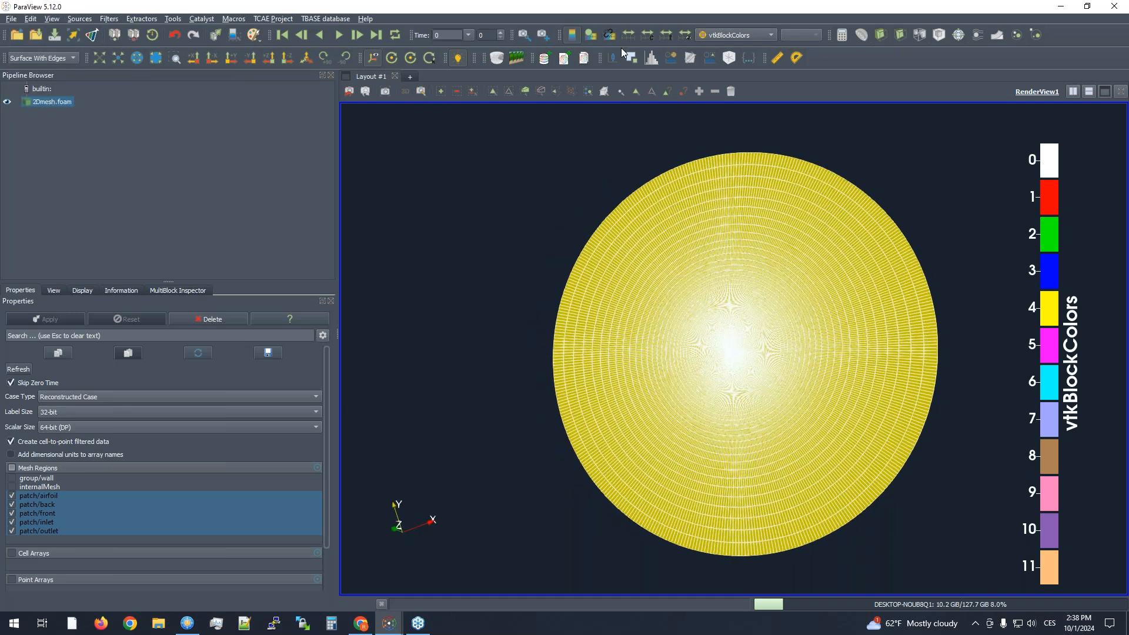
- Orient the view along the negative Z direction and switch the view interaction to 2D
click(210, 59)
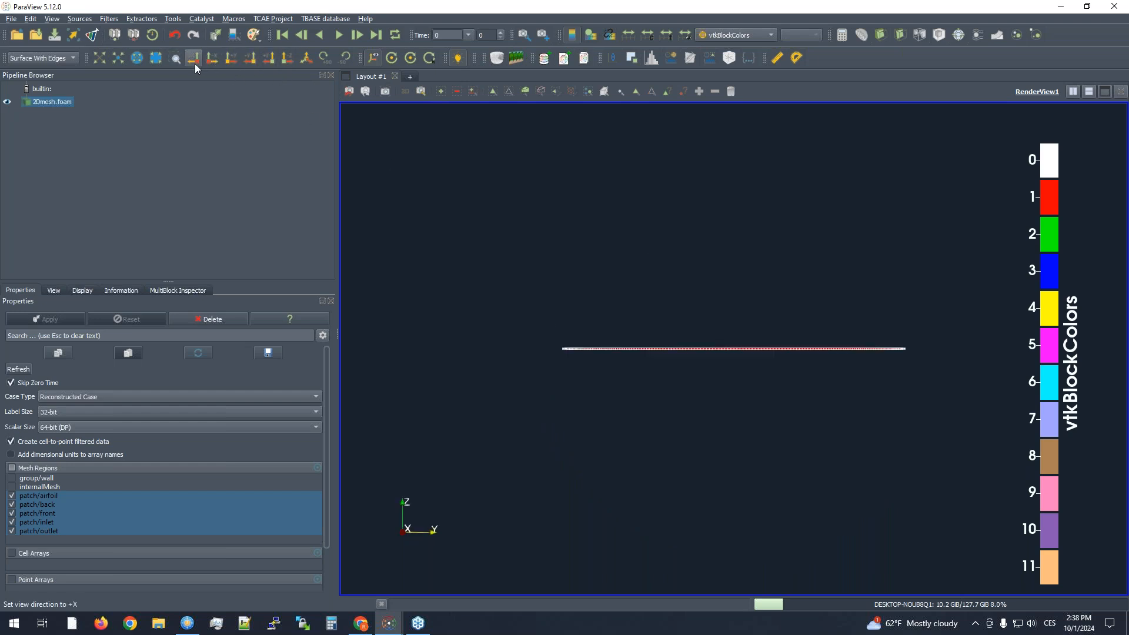
click(288, 59)
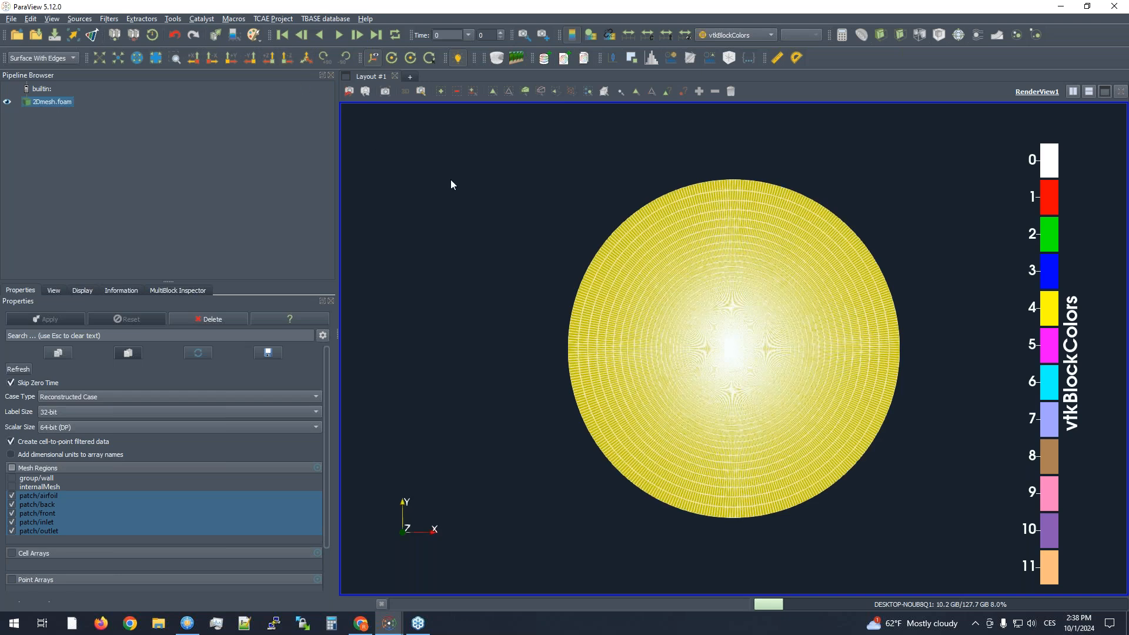
click(405, 91)
- Examine the 2D mesh cells around the airfoil from nose to tail, including the refinement at the leading edge
scroll(754, 321, up, 8)
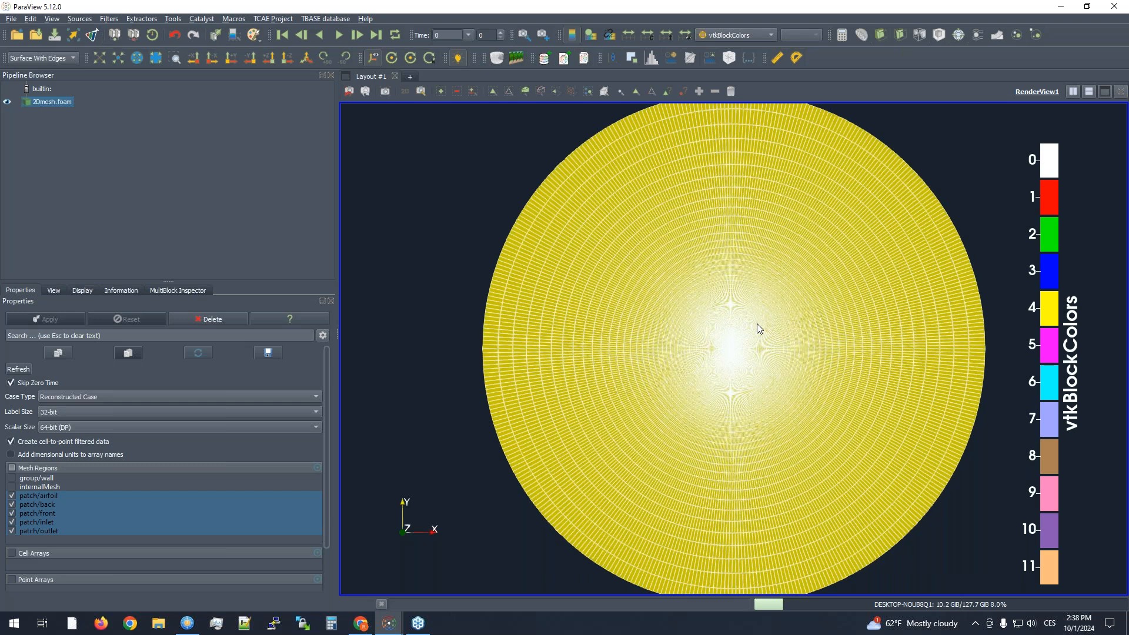
scroll(717, 347, up, 5)
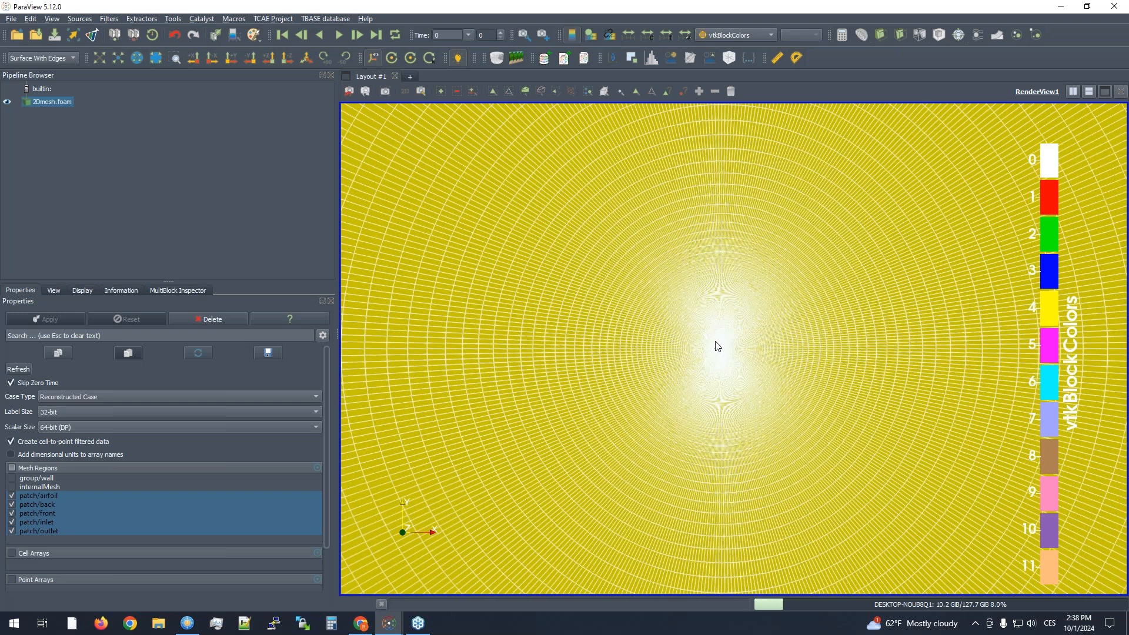
scroll(718, 347, up, 6)
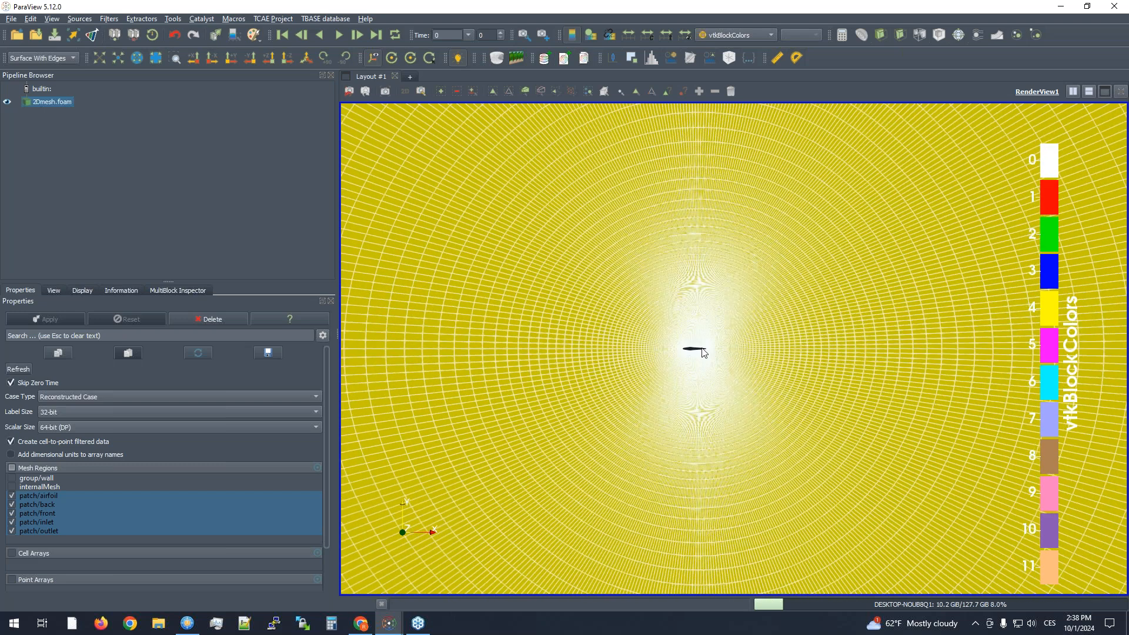
scroll(733, 347, up, 8)
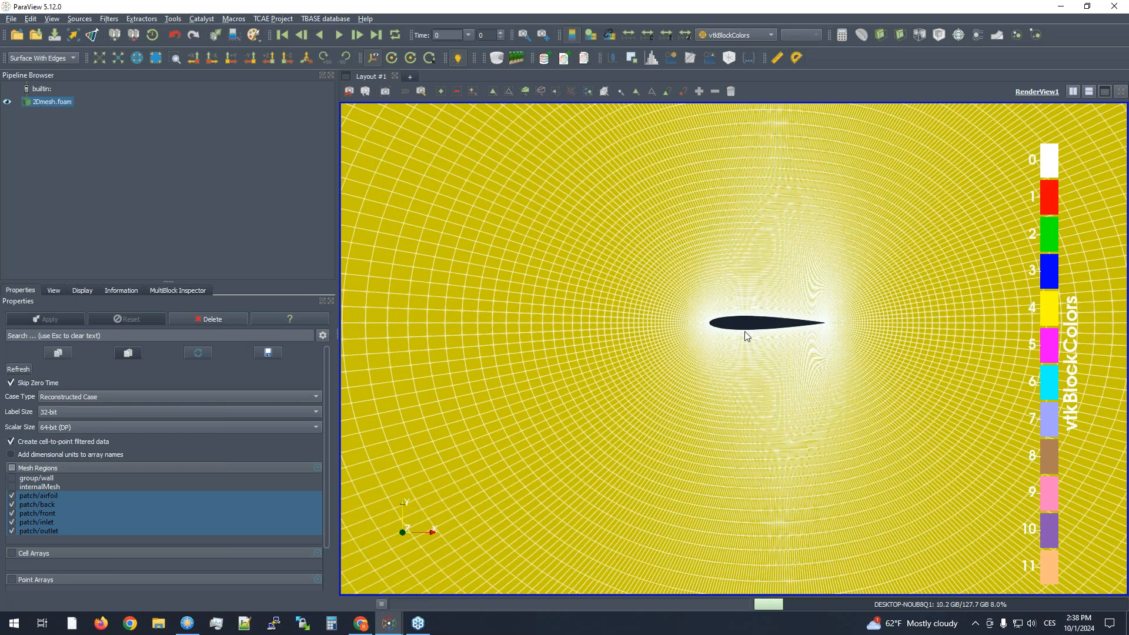
scroll(736, 288, up, 8)
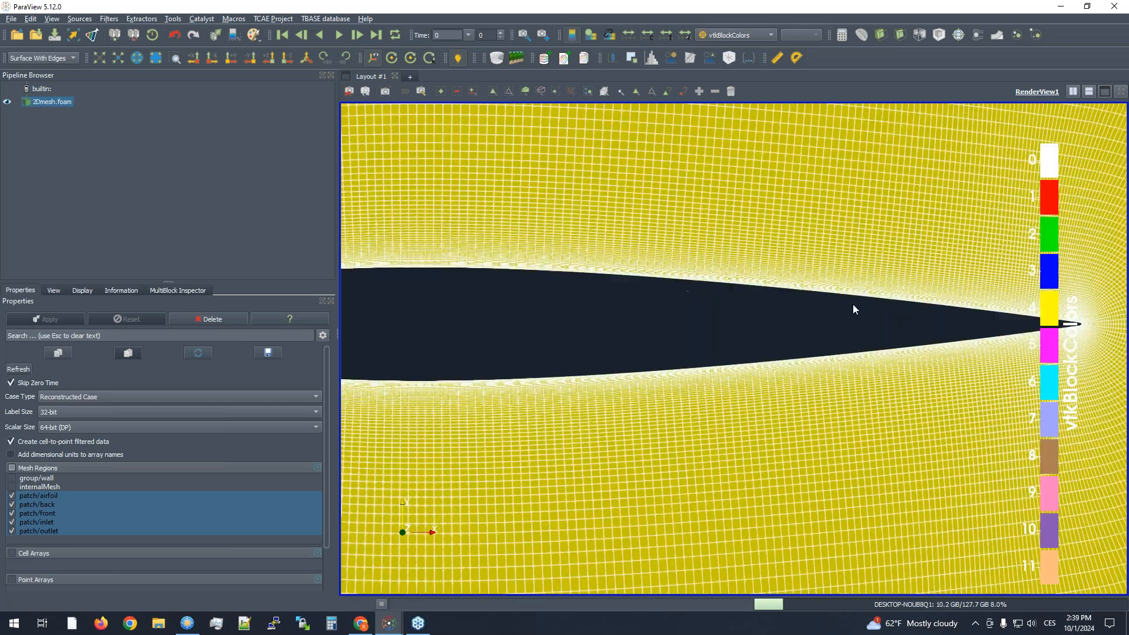
middle_drag(853, 304, 976, 314)
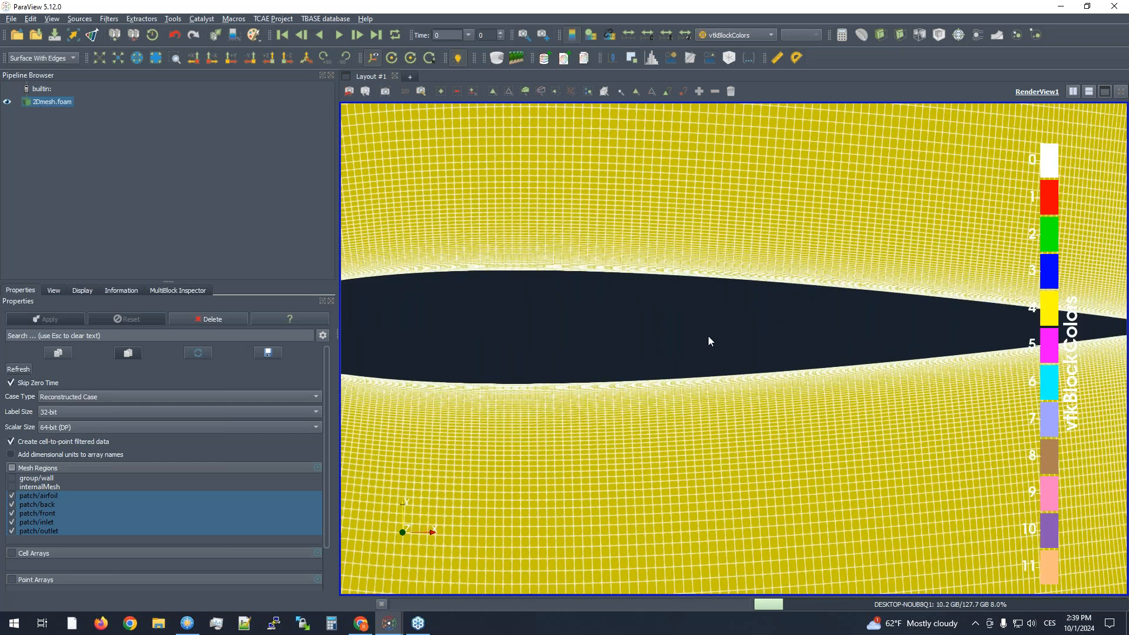
scroll(709, 337, down, 3)
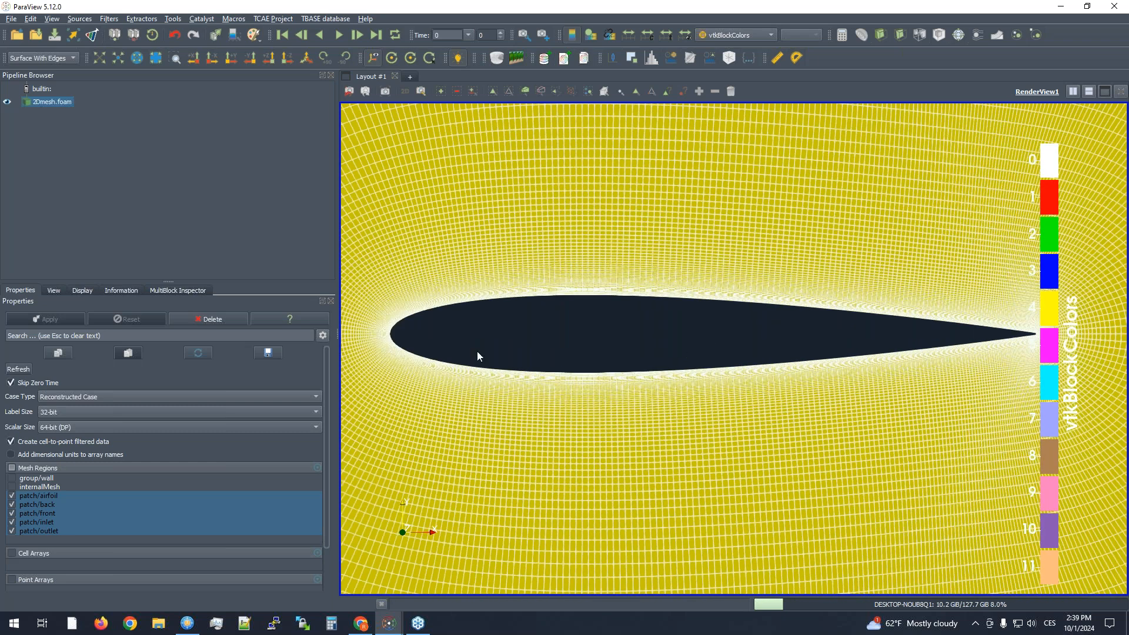
middle_drag(517, 351, 686, 352)
middle_drag(556, 353, 697, 342)
scroll(706, 323, up, 2)
scroll(706, 322, up, 3)
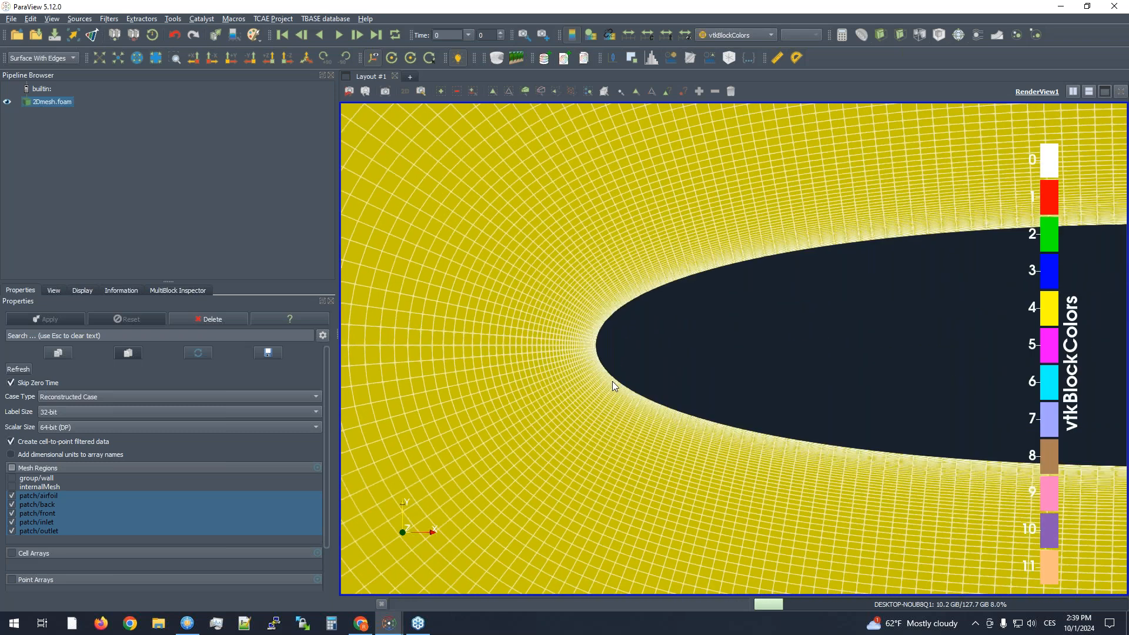
scroll(630, 347, down, 5)
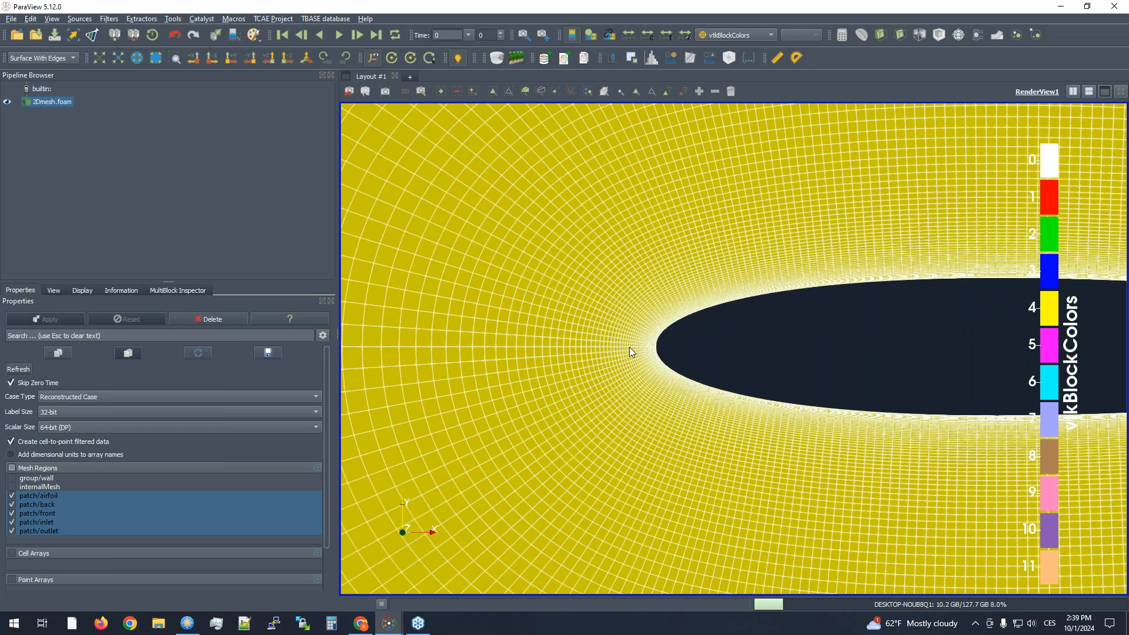
scroll(685, 378, down, 10)
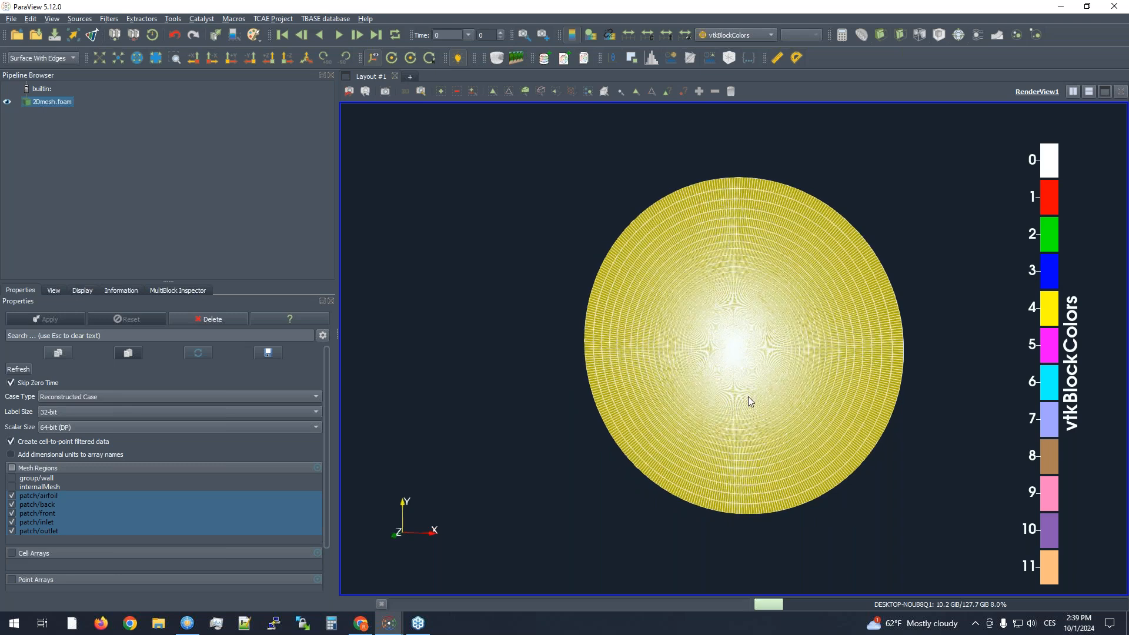
- Inspect the airfoil patch and the surrounding circular mesh in a tilted 3D view, both close up and from farther away
scroll(748, 397, up, 5)
scroll(765, 495, up, 5)
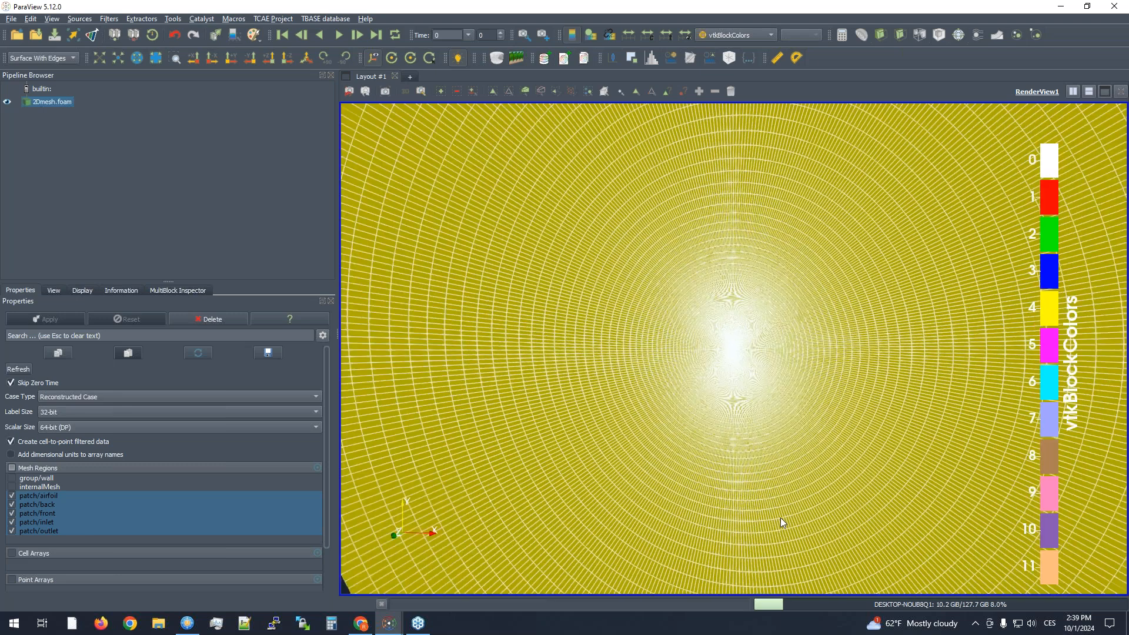
scroll(725, 308, down, 6)
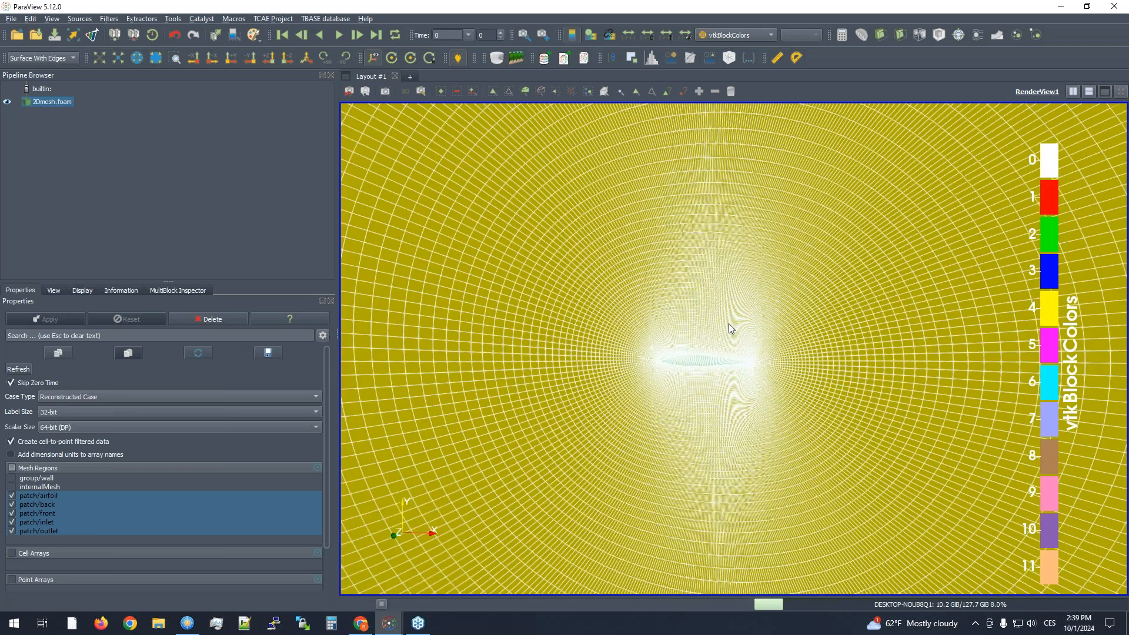
scroll(728, 325, up, 5)
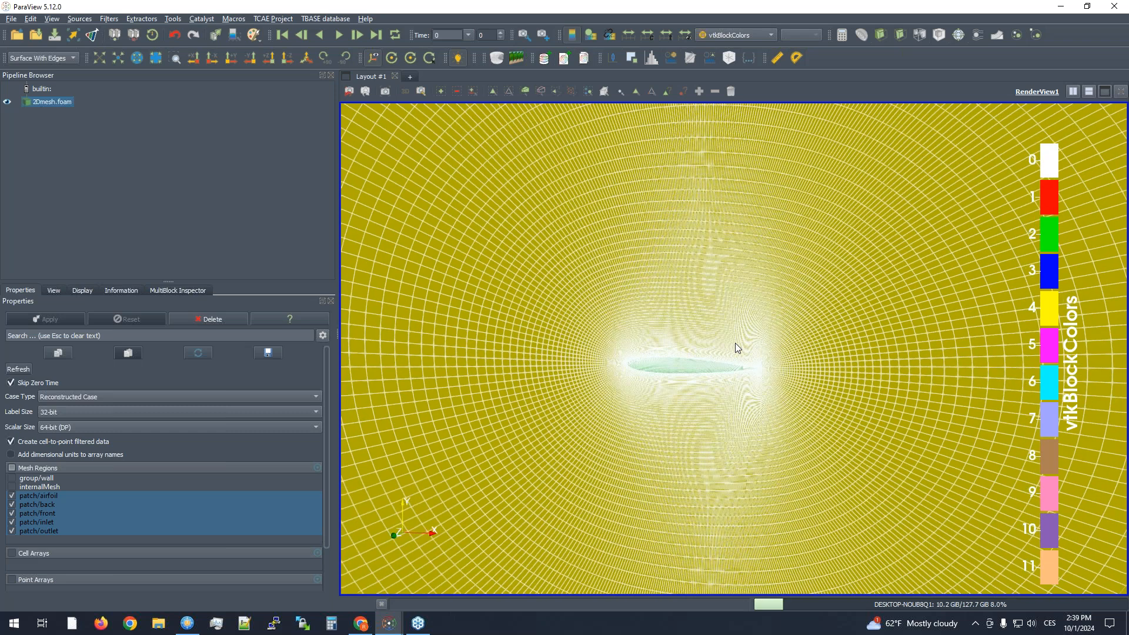
scroll(742, 362, up, 3)
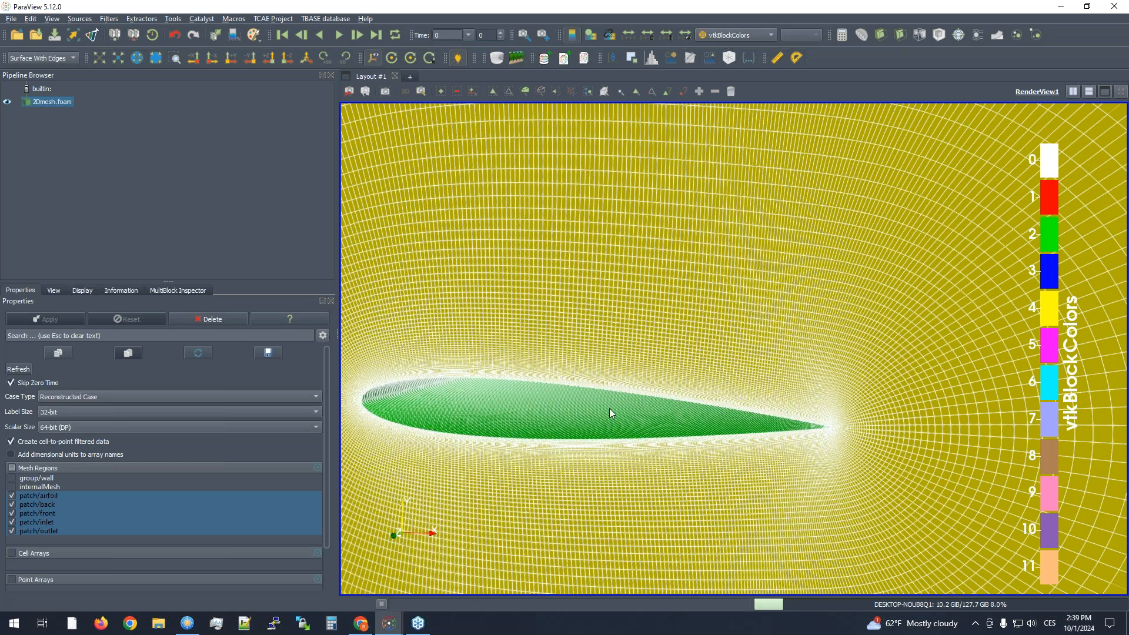
scroll(611, 411, down, 10)
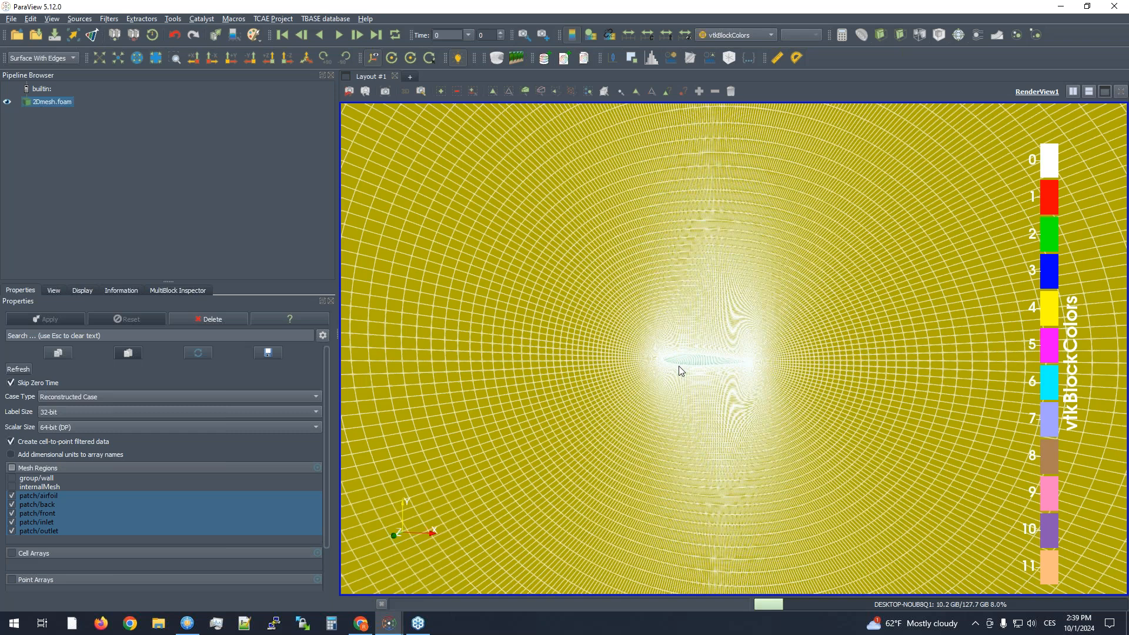
scroll(679, 366, up, 10)
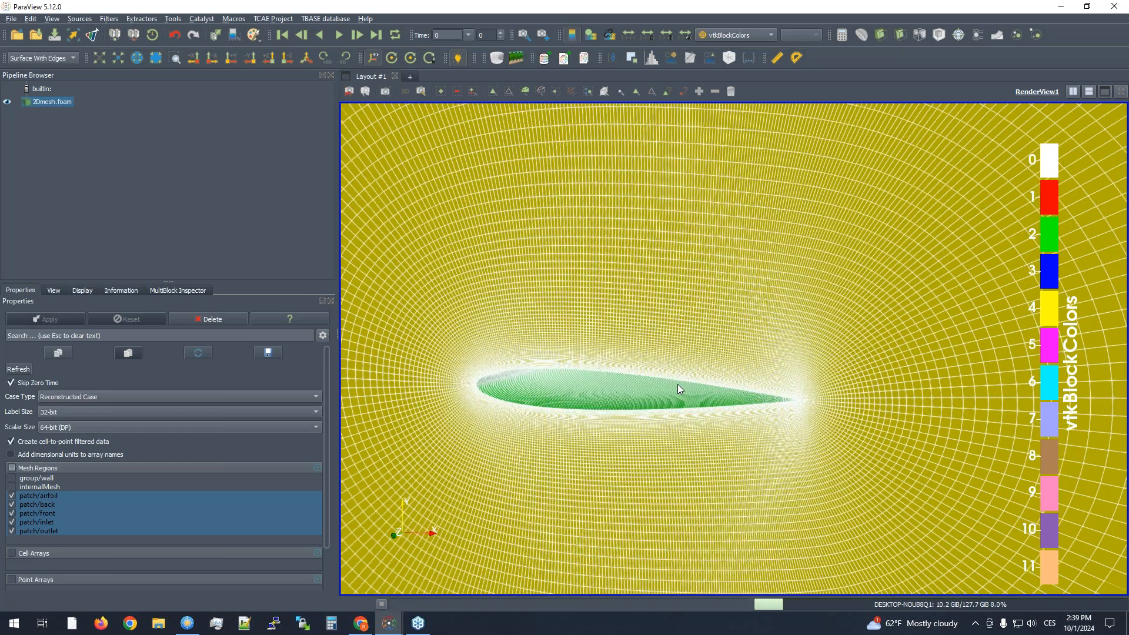
scroll(741, 376, up, 8)
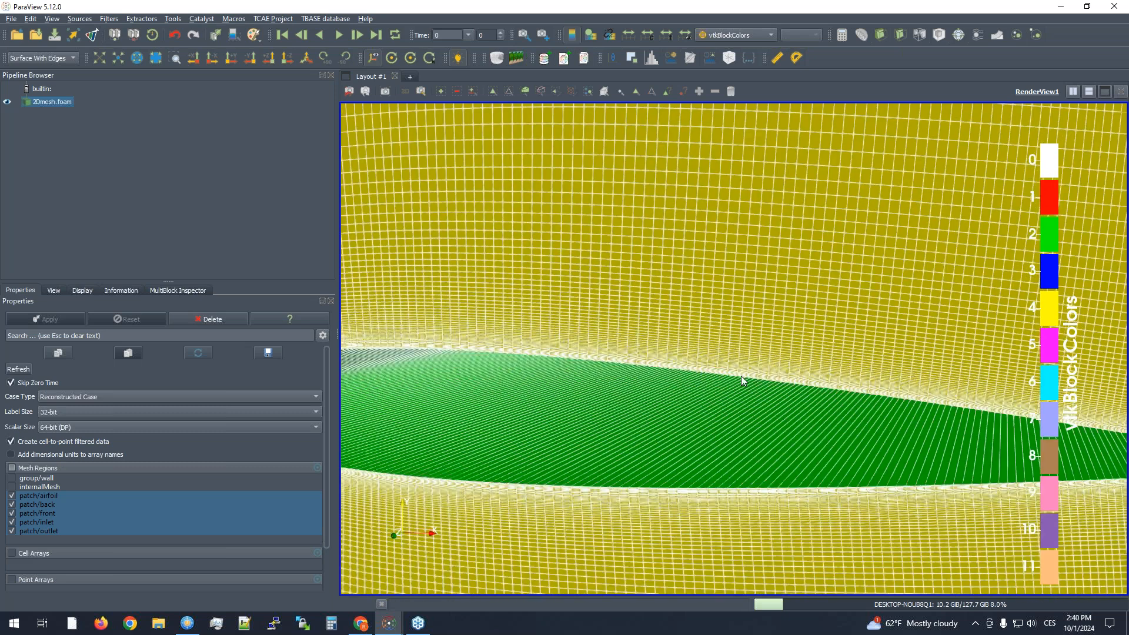
scroll(742, 376, down, 8)
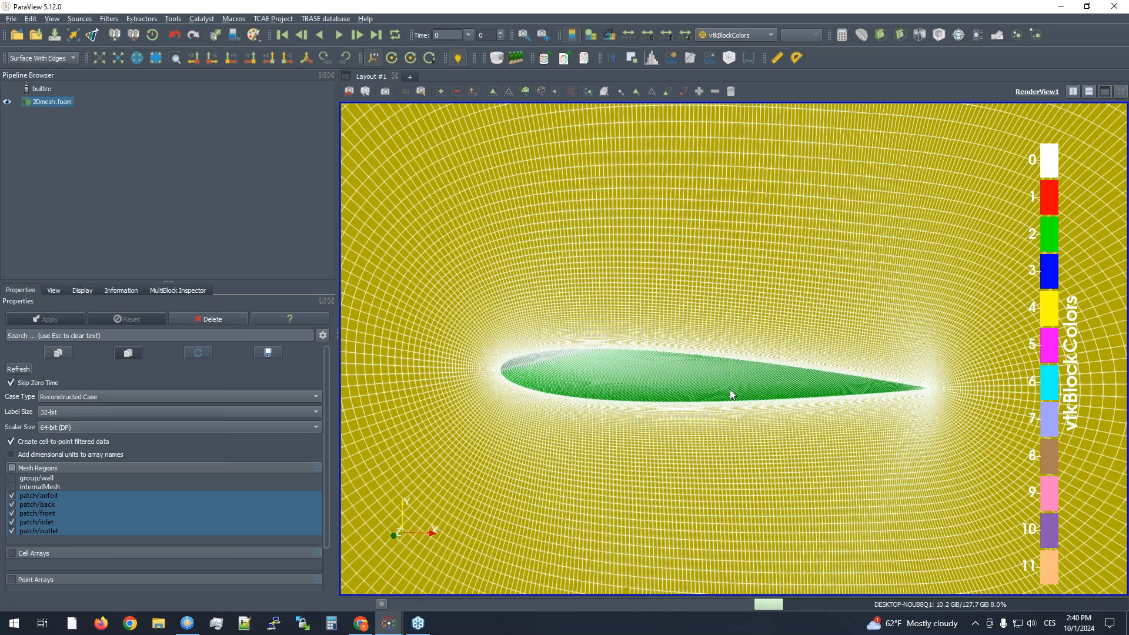
scroll(731, 393, down, 4)
scroll(774, 421, down, 3)
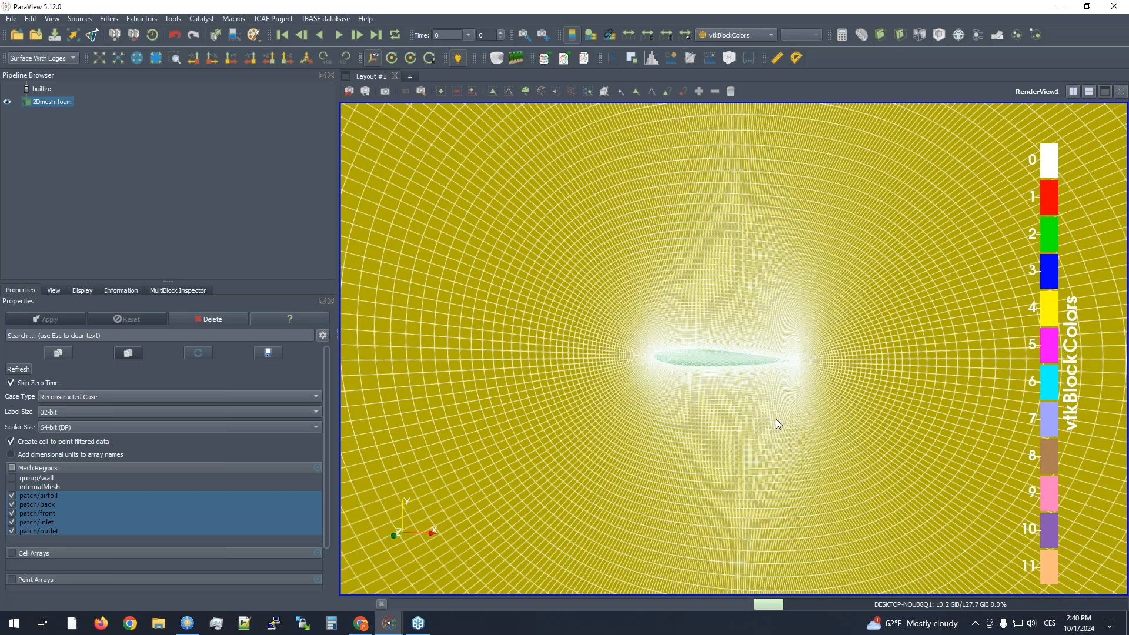
scroll(771, 376, up, 3)
scroll(774, 405, up, 5)
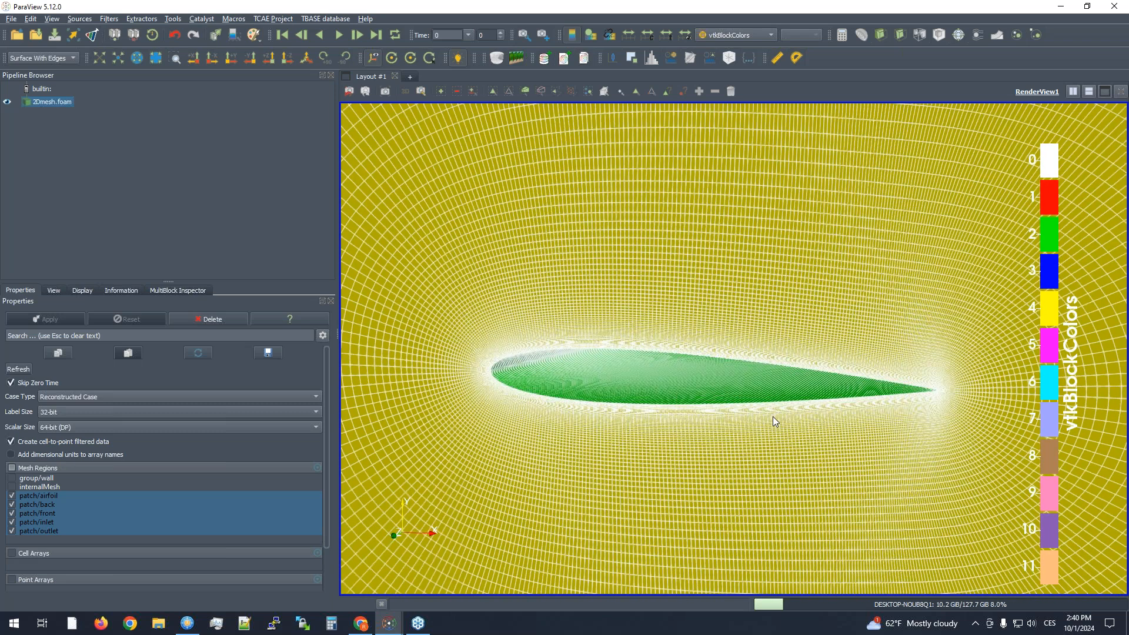
scroll(773, 417, down, 6)
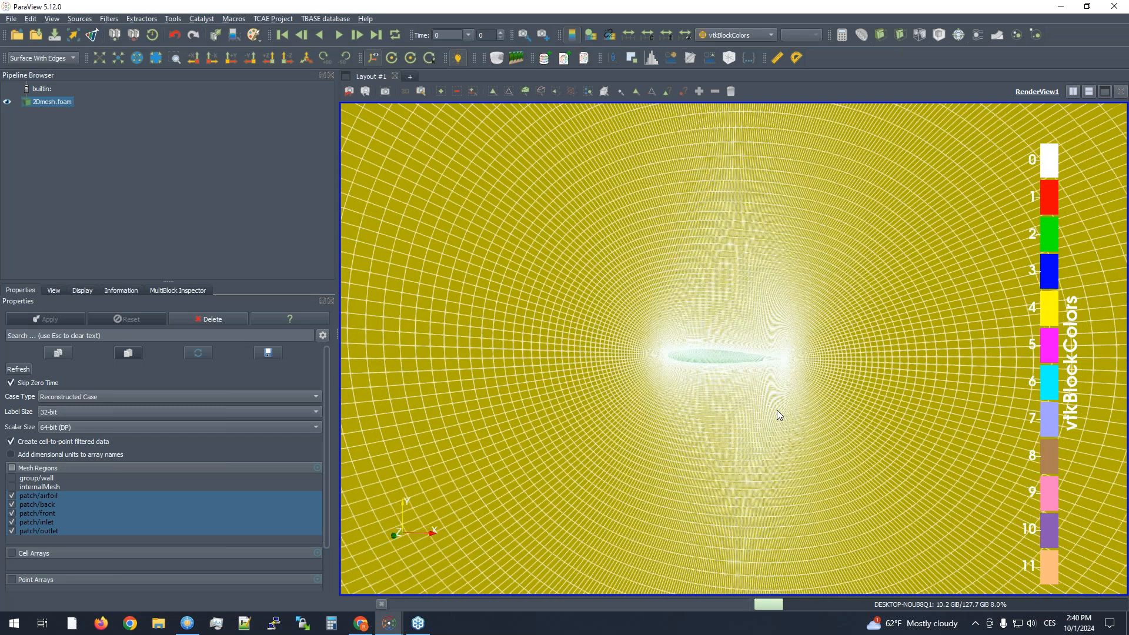
scroll(779, 418, down, 3)
scroll(783, 438, up, 3)
scroll(786, 415, down, 5)
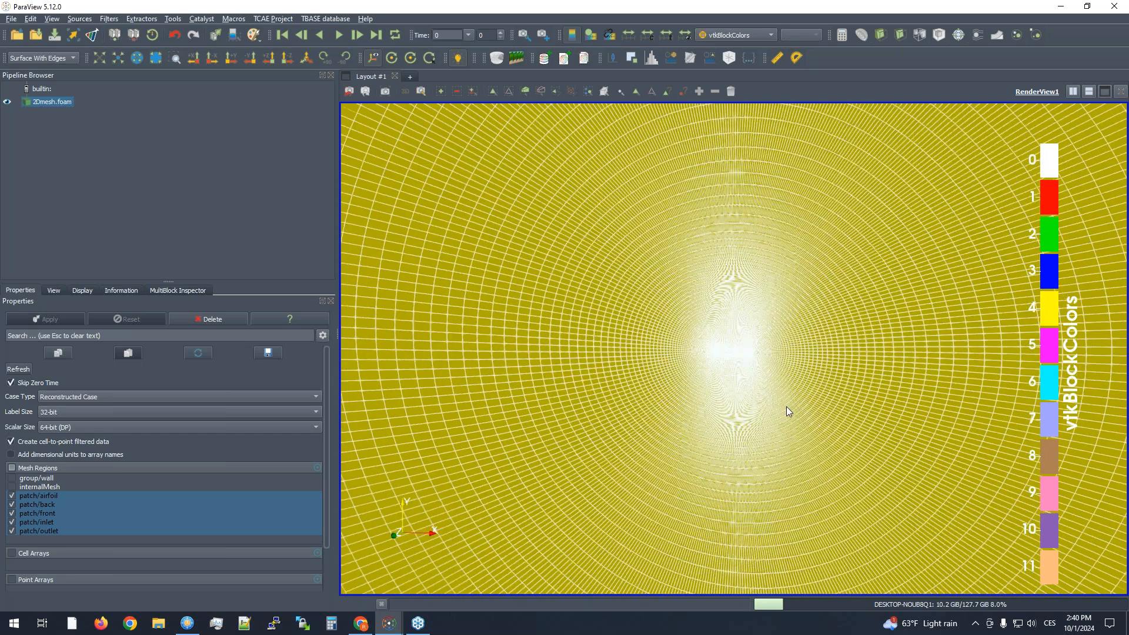
drag(799, 407, 700, 407)
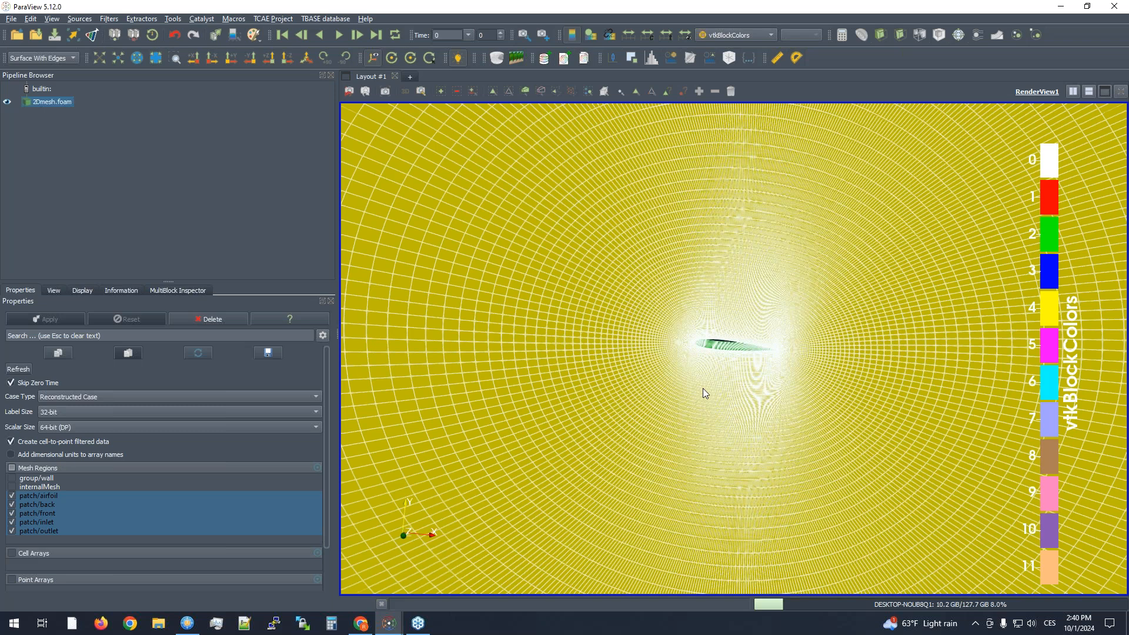
- Close the ParaView mesh inspection and switch to the empty TCAE 24.03v1 session
drag(703, 388, 530, 426)
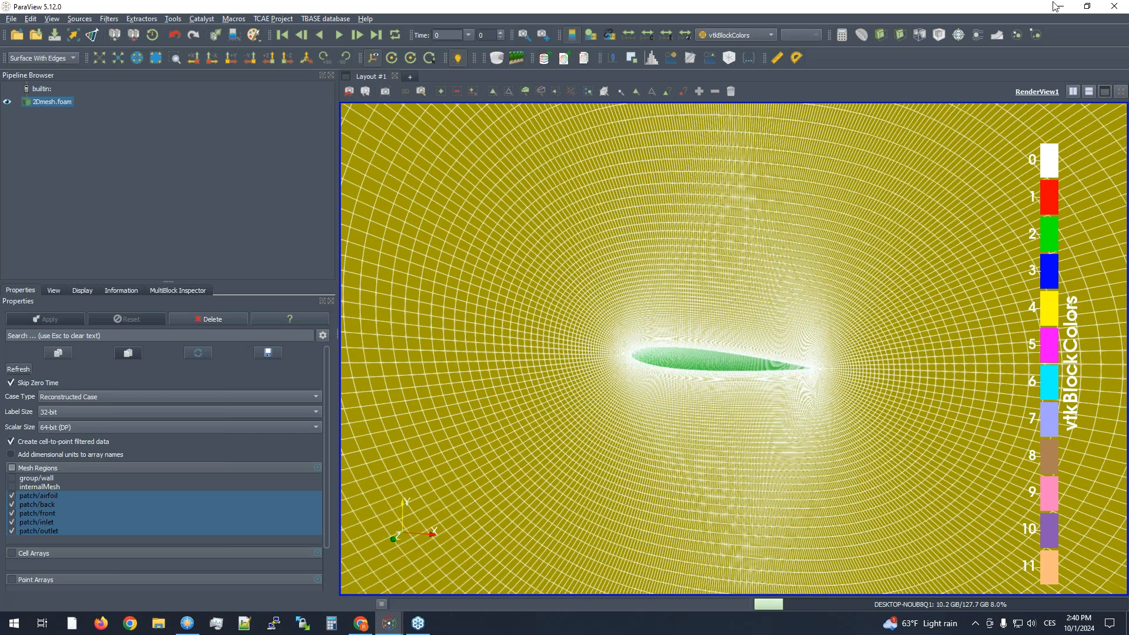
click(1124, 8)
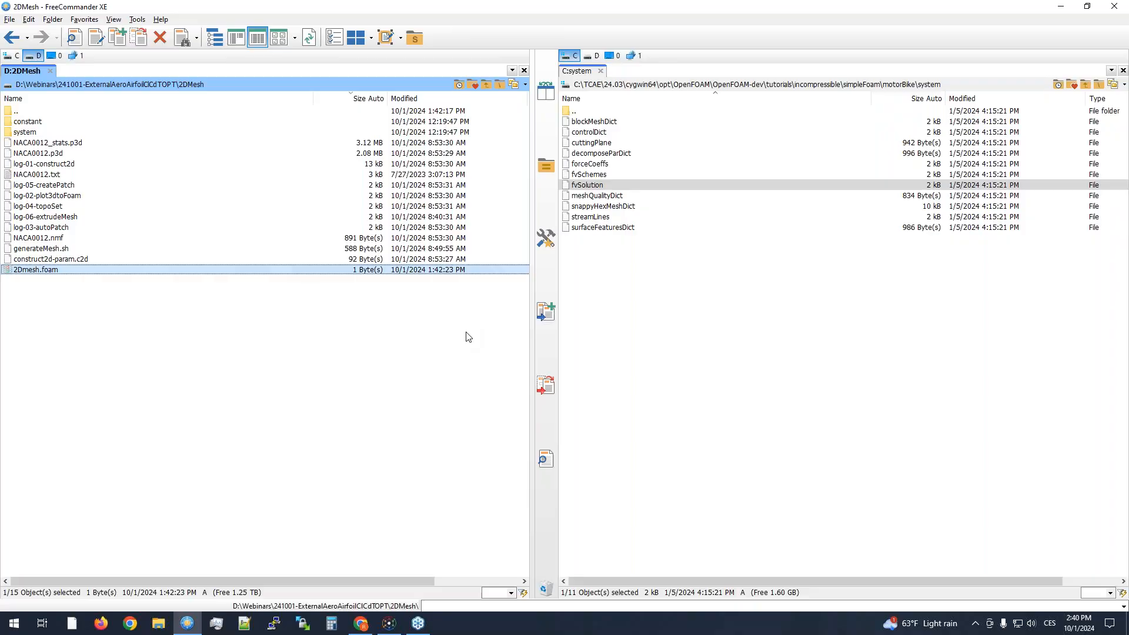
key(super+d)
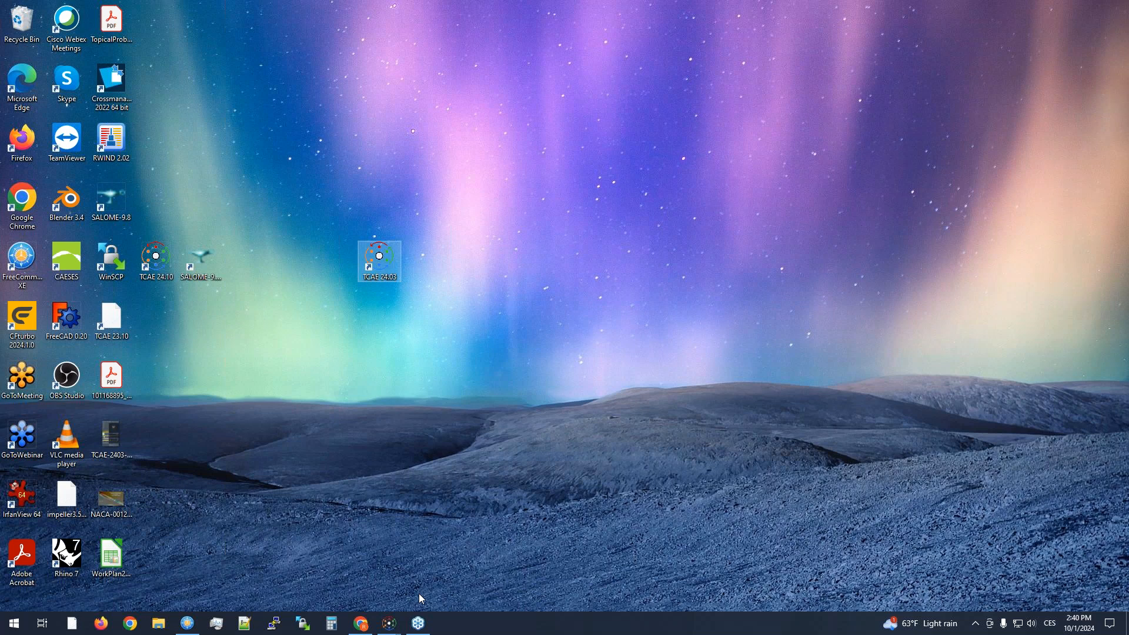
click(388, 624)
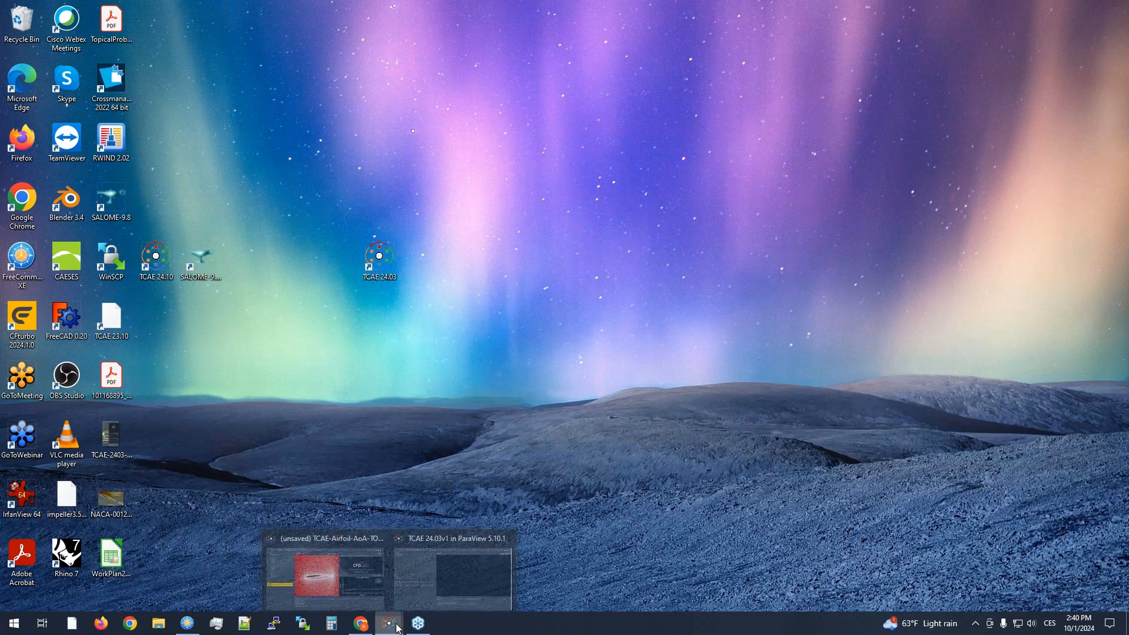
click(353, 580)
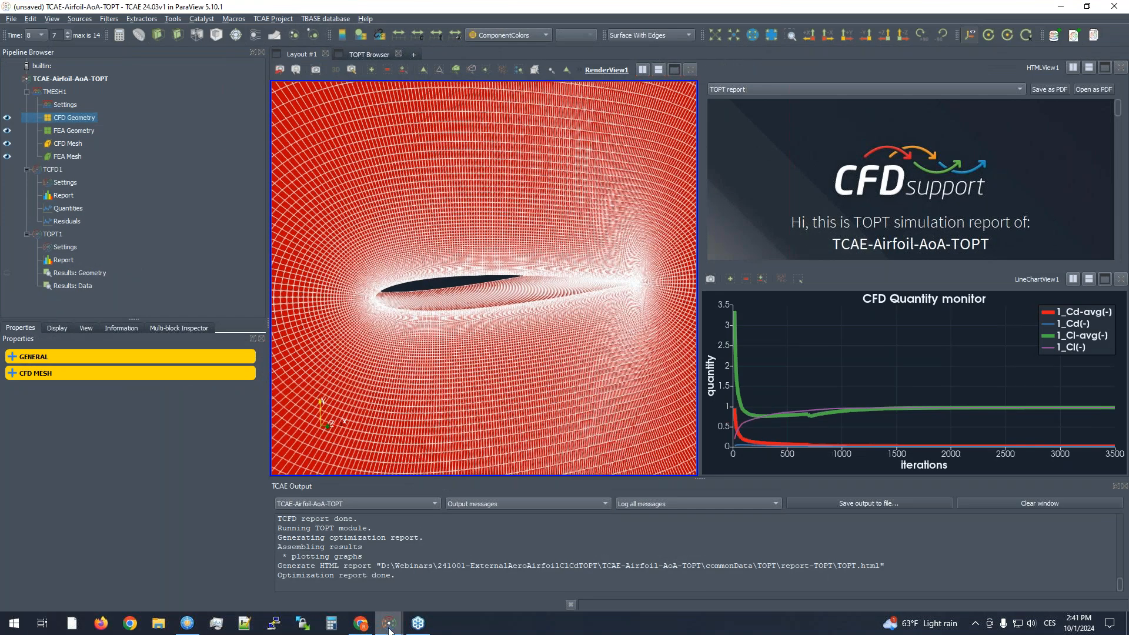
click(389, 624)
click(426, 567)
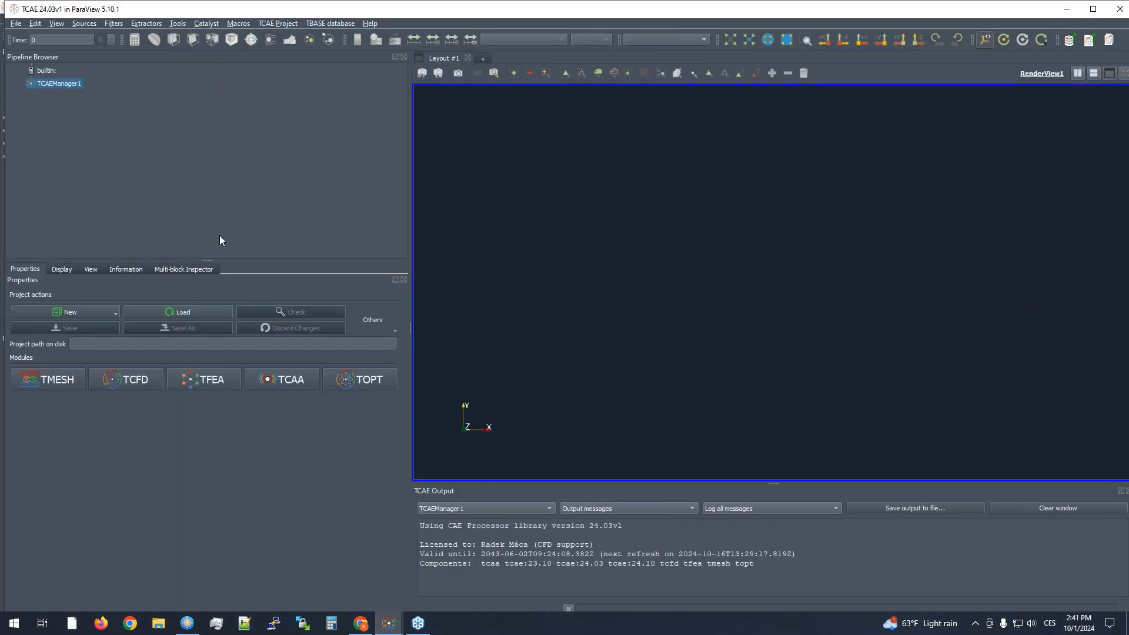
- Create a new empty project and save it as TCAE-LifeExample in the 241001-ExternalAeroAirfoilClCdTOPT folder
click(55, 315)
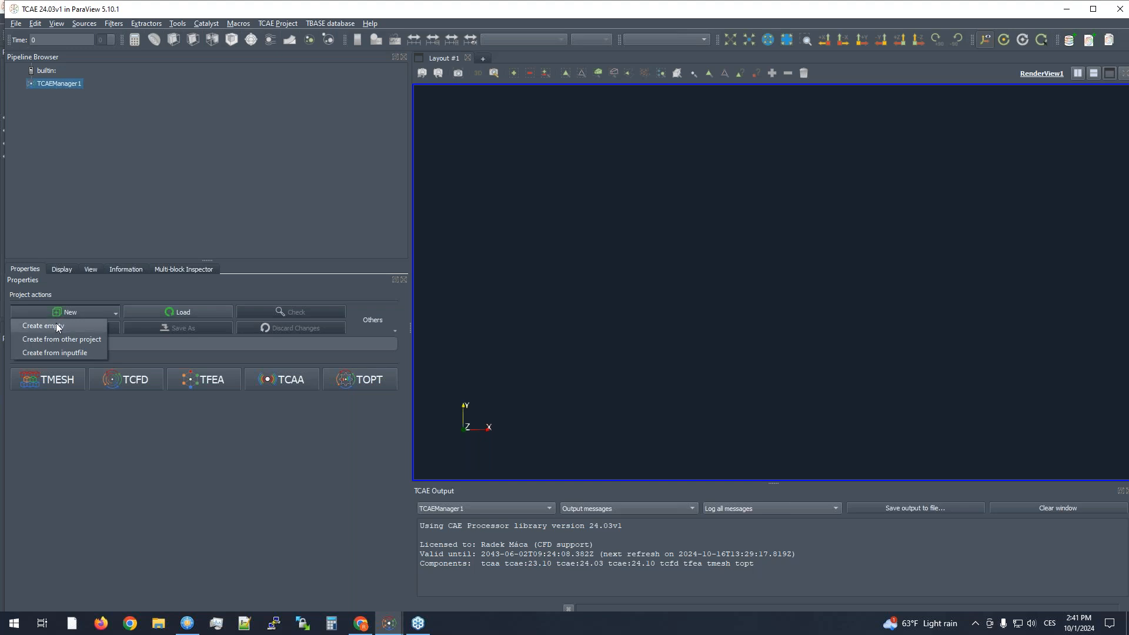
click(57, 325)
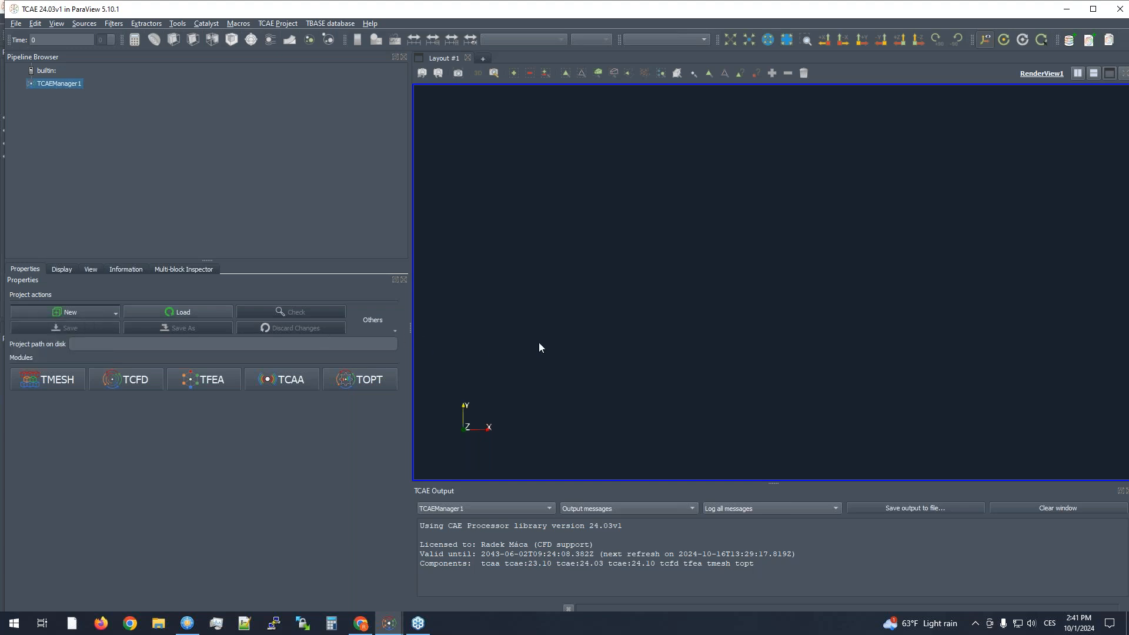
click(68, 328)
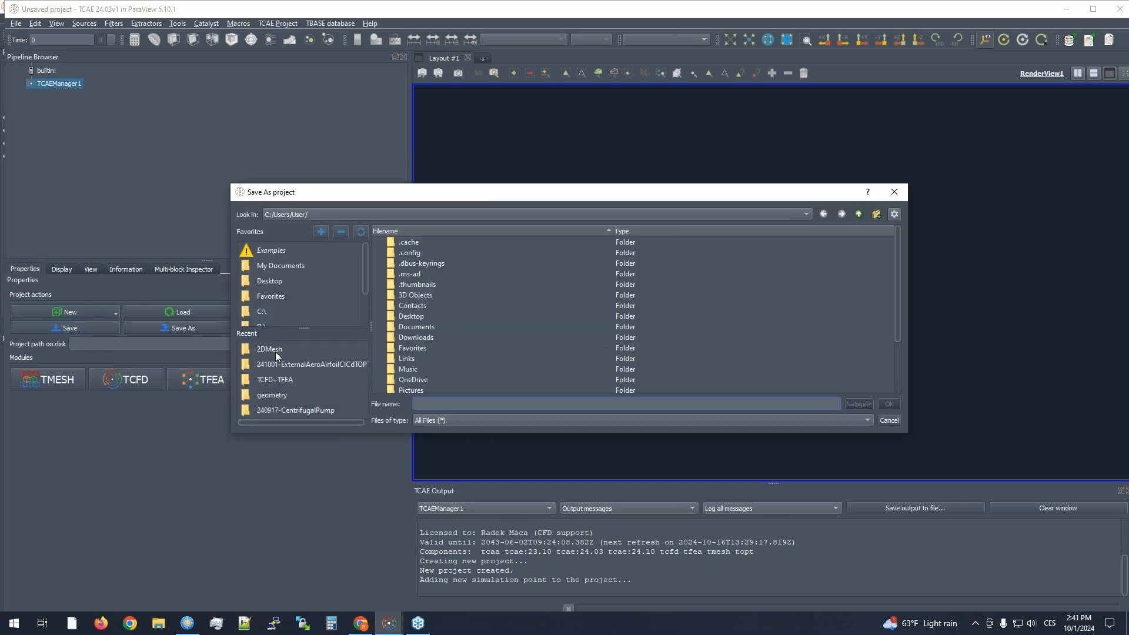
click(296, 363)
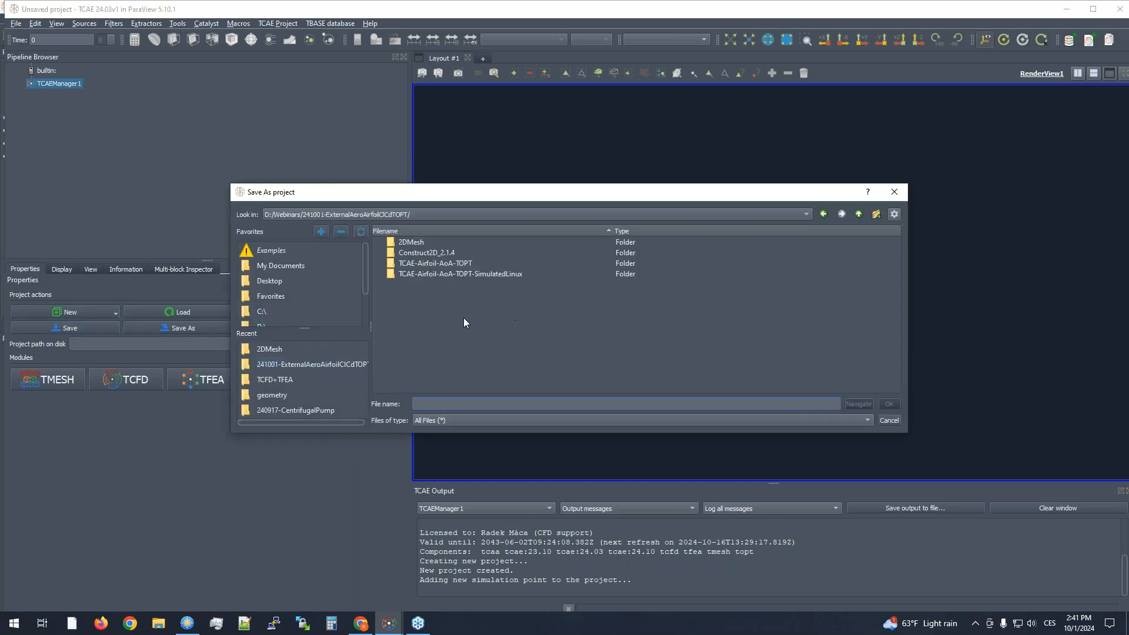
text(TCAE)
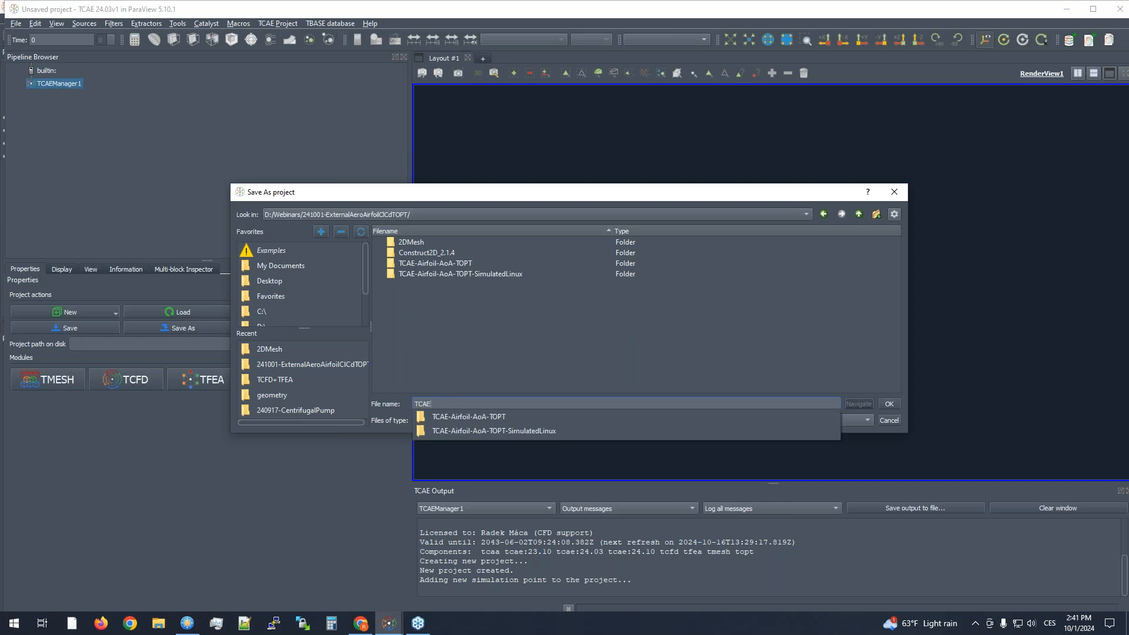
text(-Life)
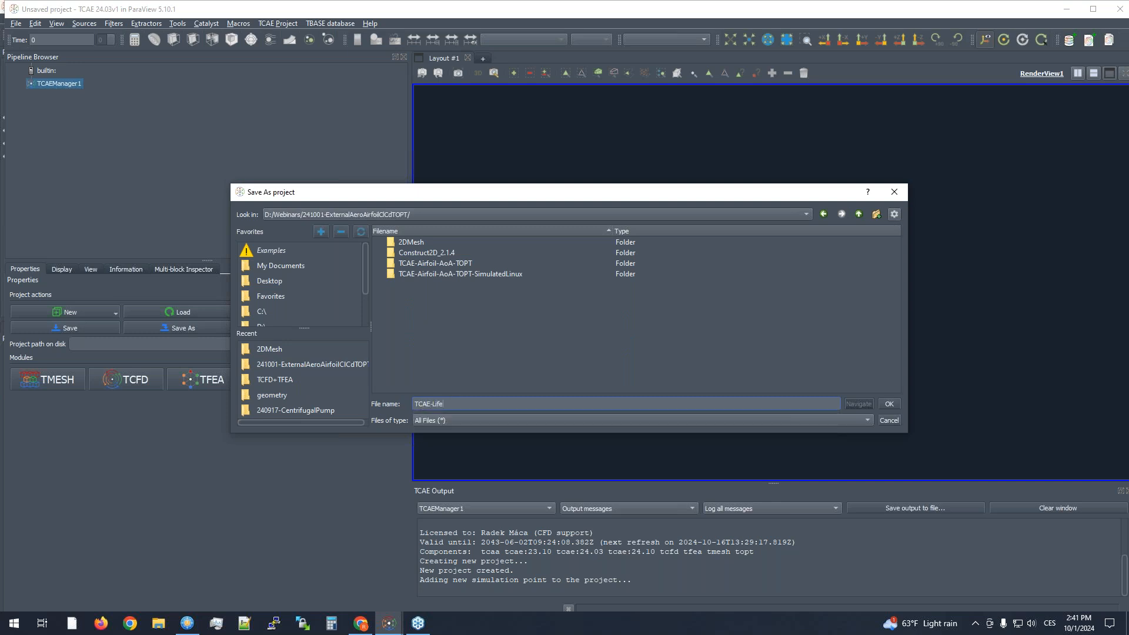
text(Example)
key(Return)
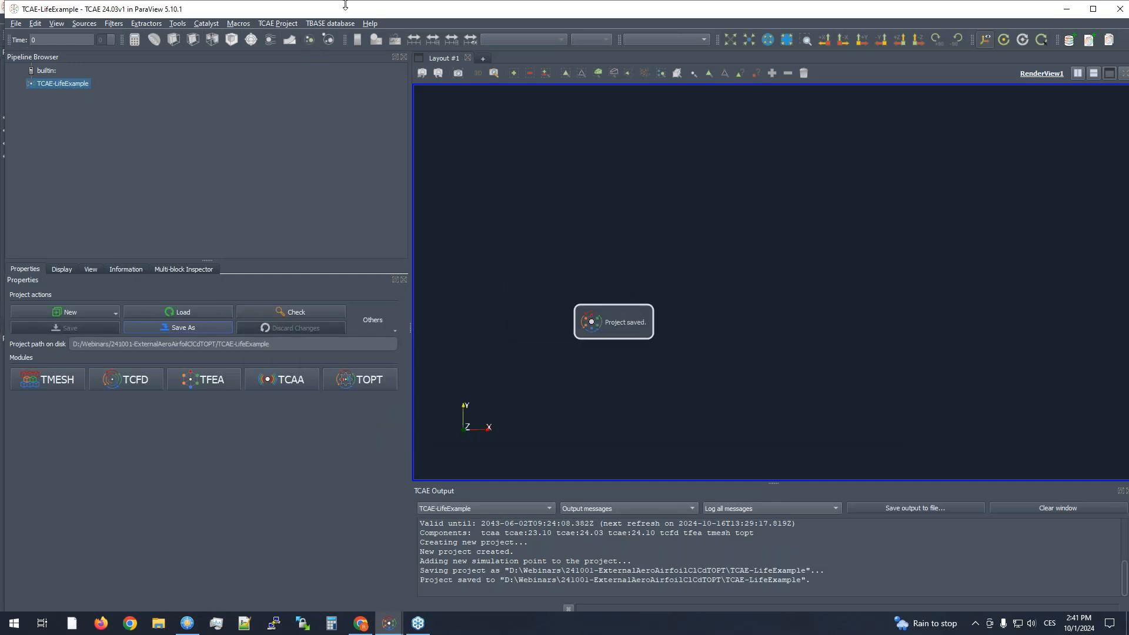
- Maximize the project window, add the TMESH module and select it in the pipeline
double_click(345, 9)
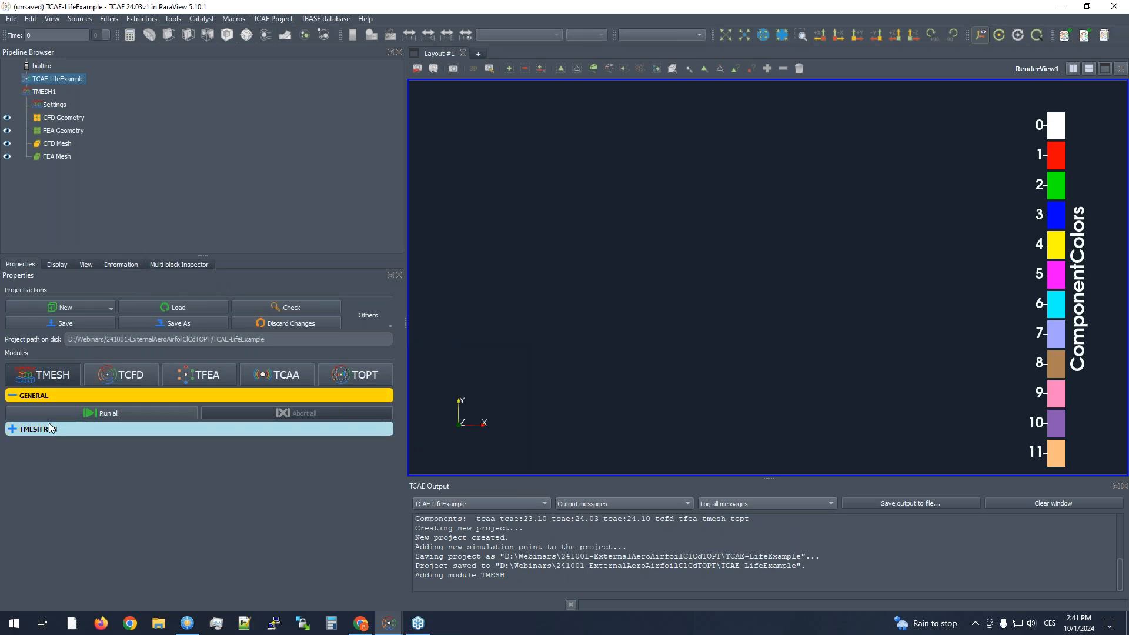
click(112, 429)
click(41, 93)
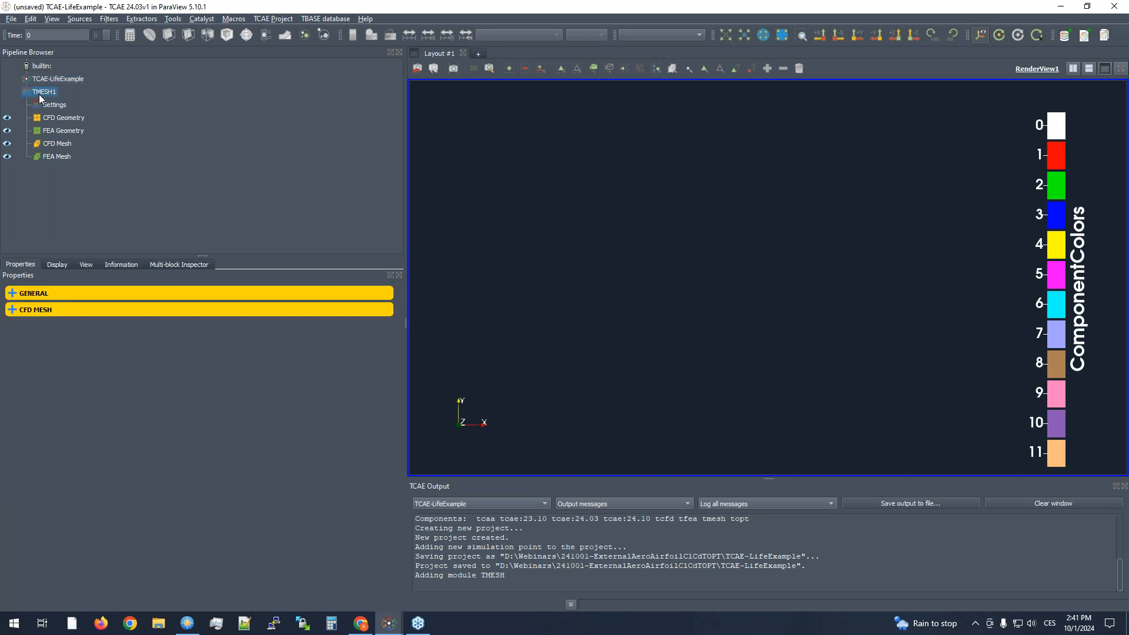
- Expand the general and CFD mesh settings of TMESH and remove the second rotation reference frame, keeping only the static one
click(51, 309)
click(82, 294)
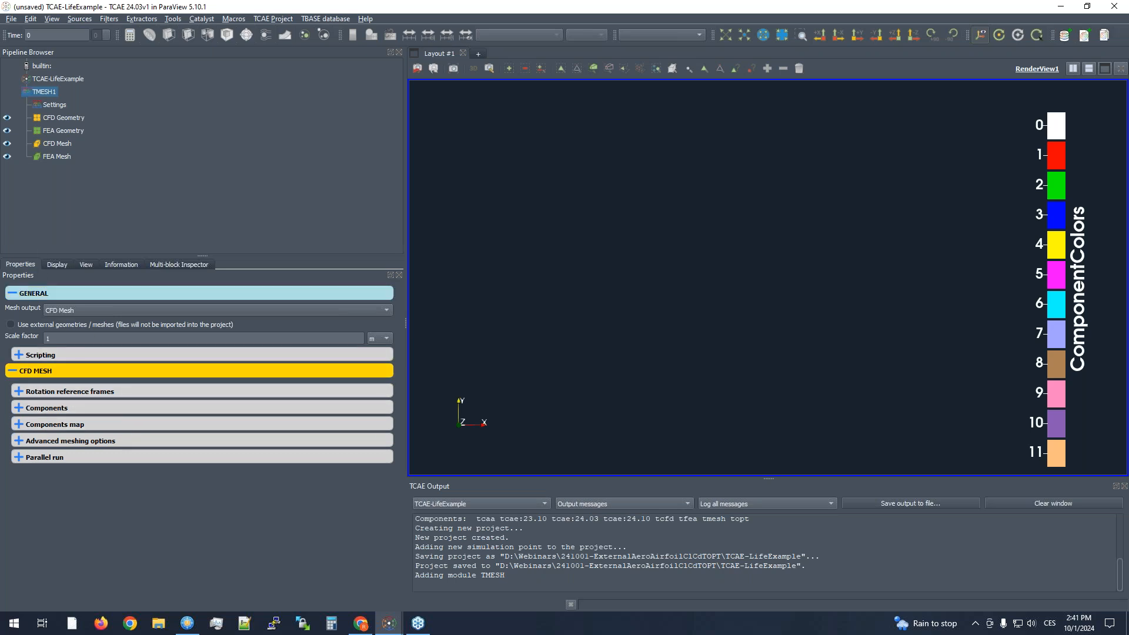
click(54, 392)
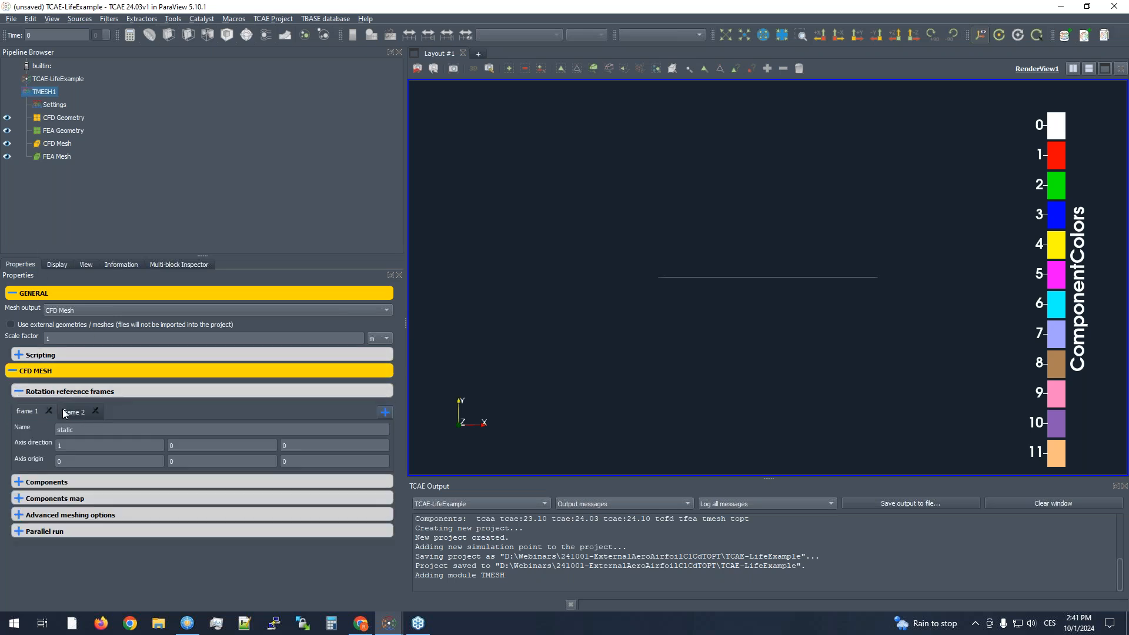
click(94, 410)
- Import the 2DMesh directory as an OpenFOAM volumetric mesh for component 1
click(83, 480)
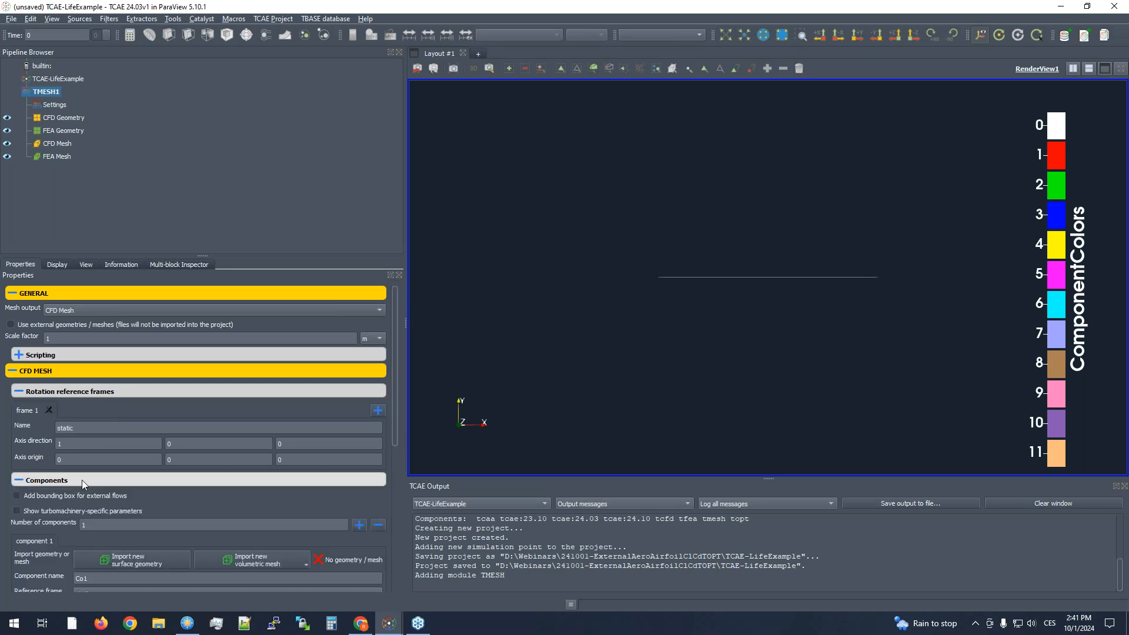
scroll(87, 479, down, 3)
scroll(89, 476, up, 3)
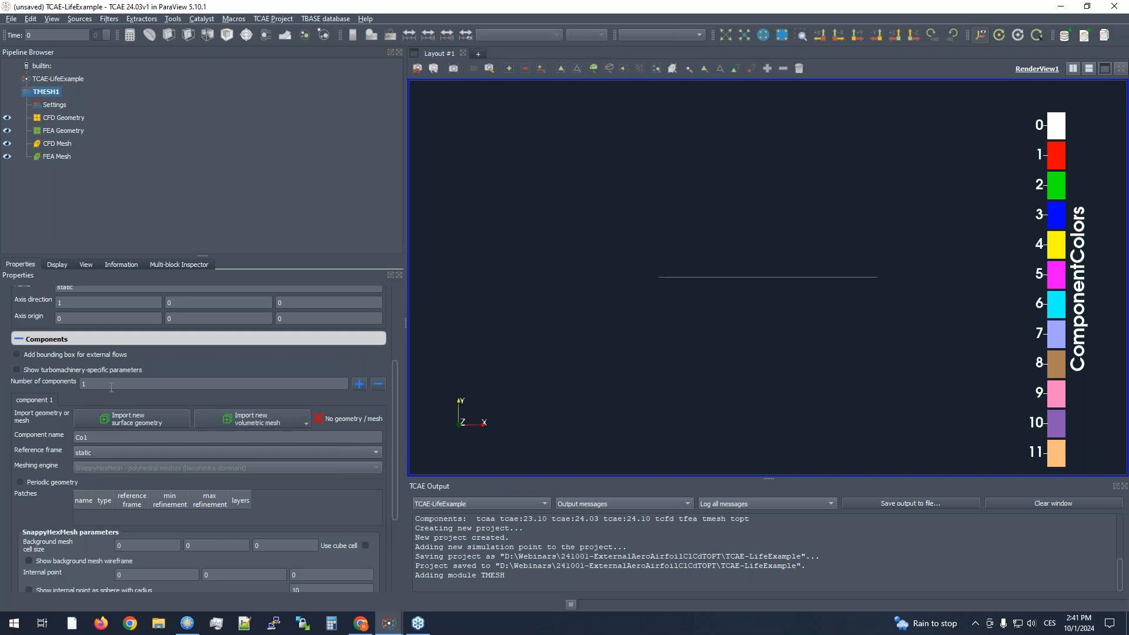
click(261, 420)
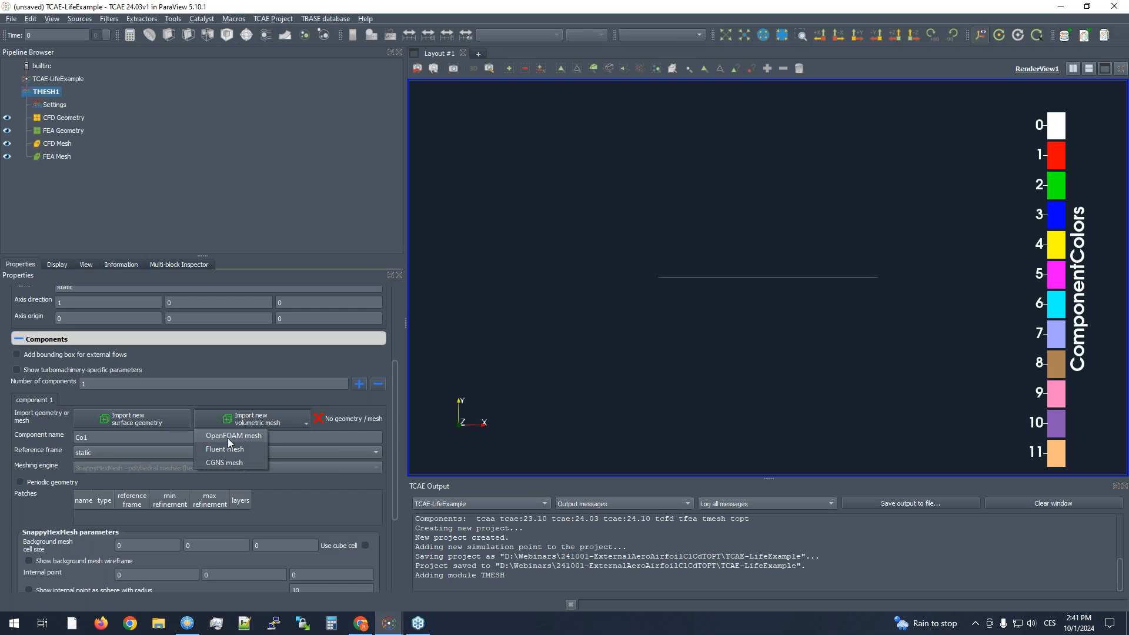
click(228, 438)
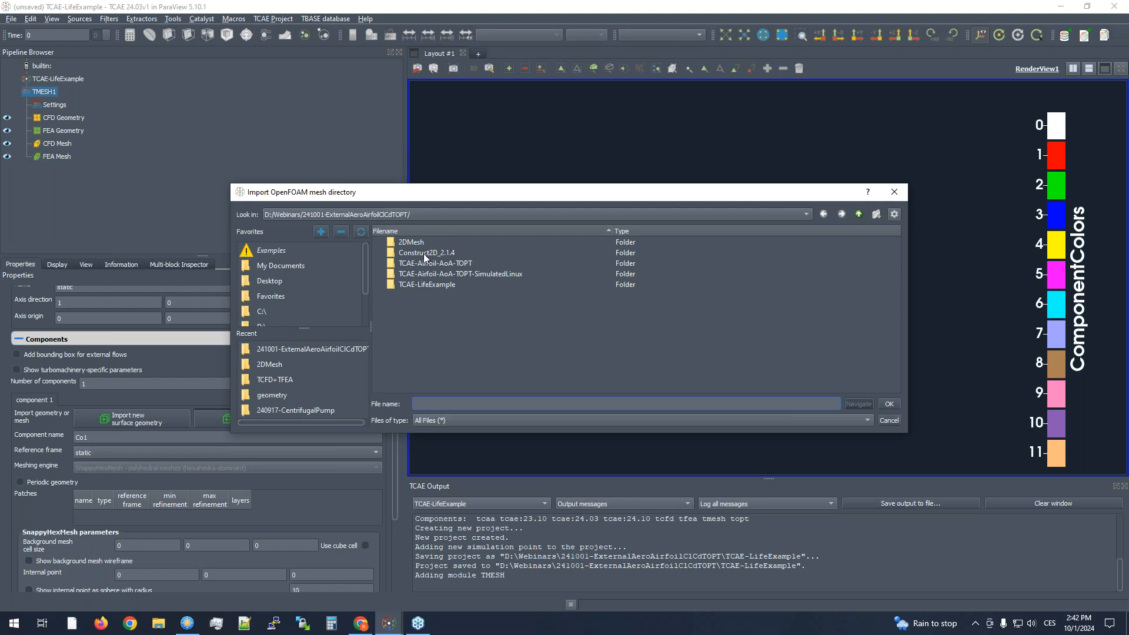
double_click(410, 243)
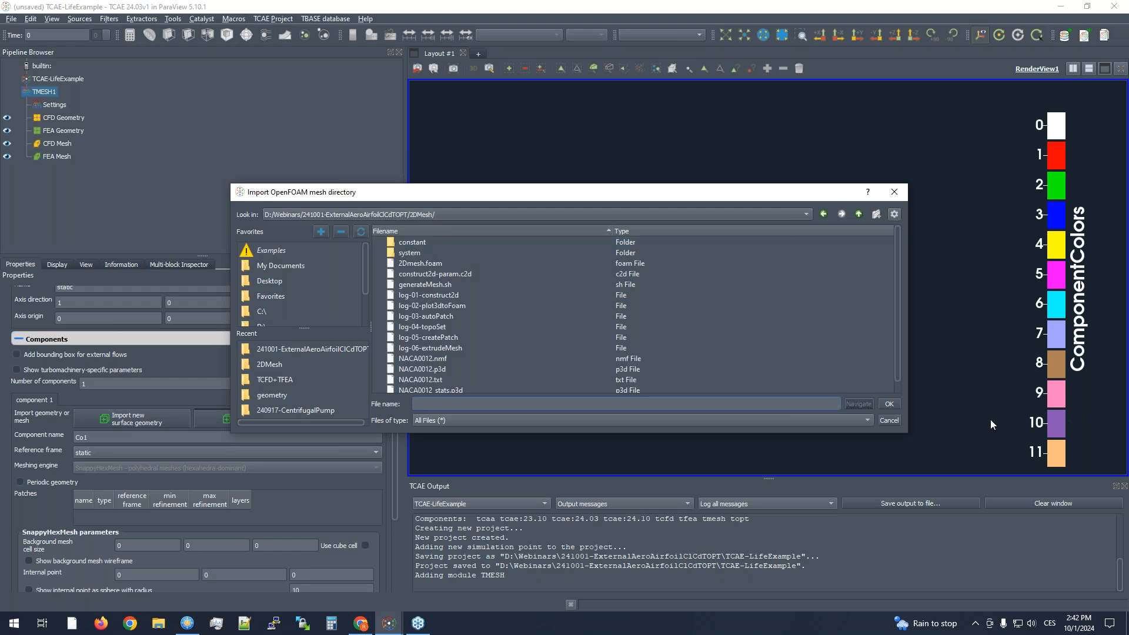
click(890, 404)
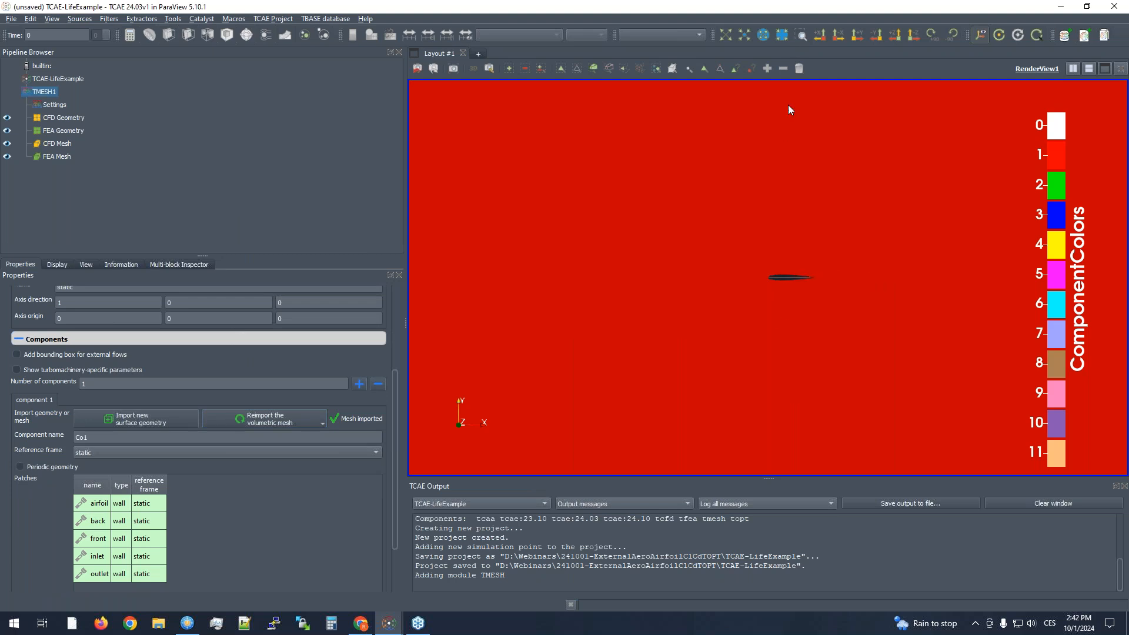
- Display the imported CFD Geometry as Surface With Edges and inspect the mesh around the airfoil
scroll(680, 281, down, 5)
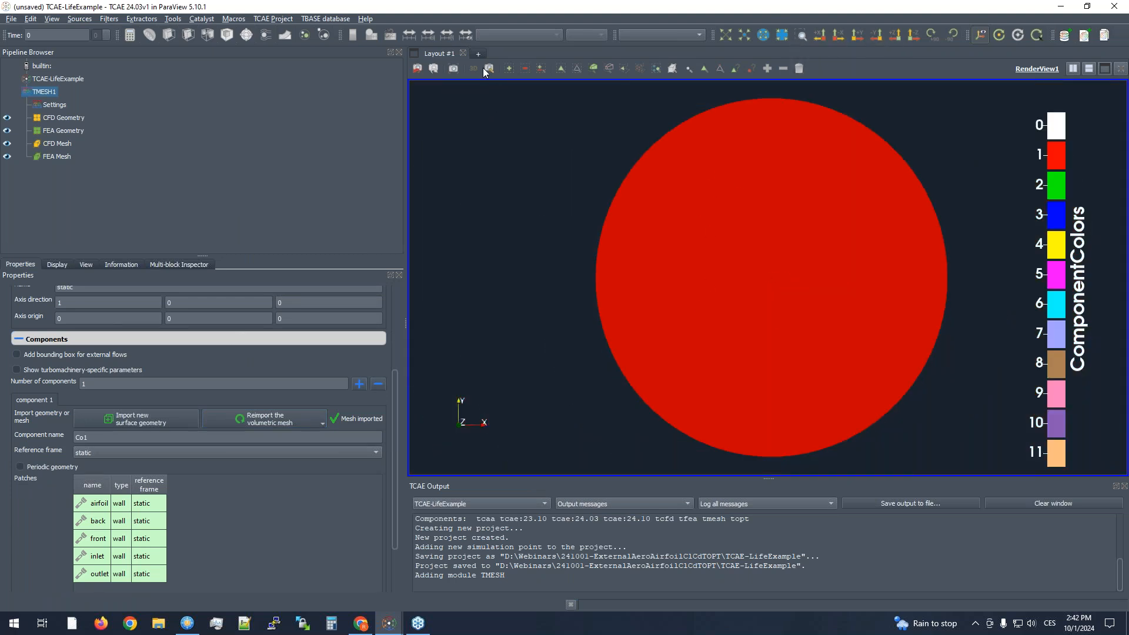
click(47, 119)
click(648, 34)
click(647, 93)
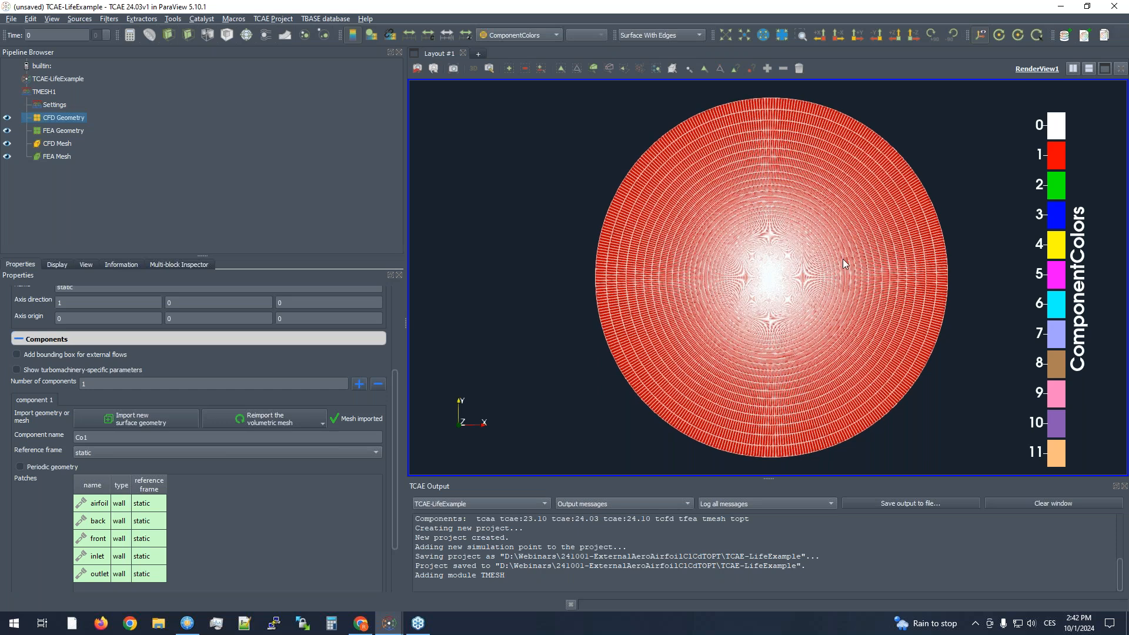
scroll(842, 259, up, 3)
scroll(845, 320, up, 5)
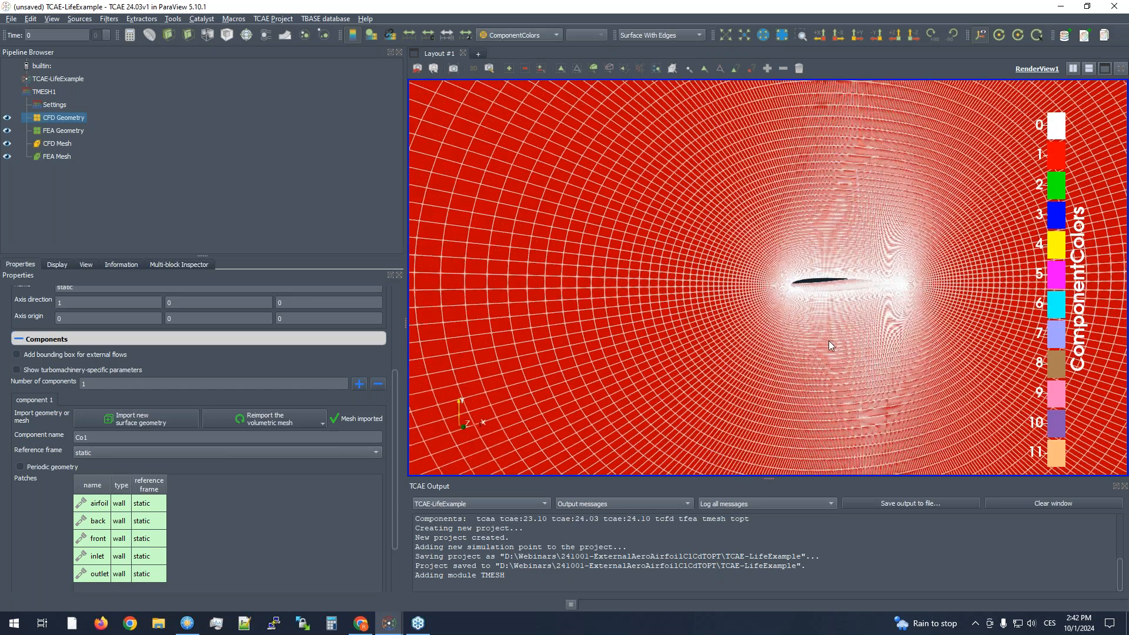
scroll(828, 340, up, 3)
scroll(750, 298, down, 3)
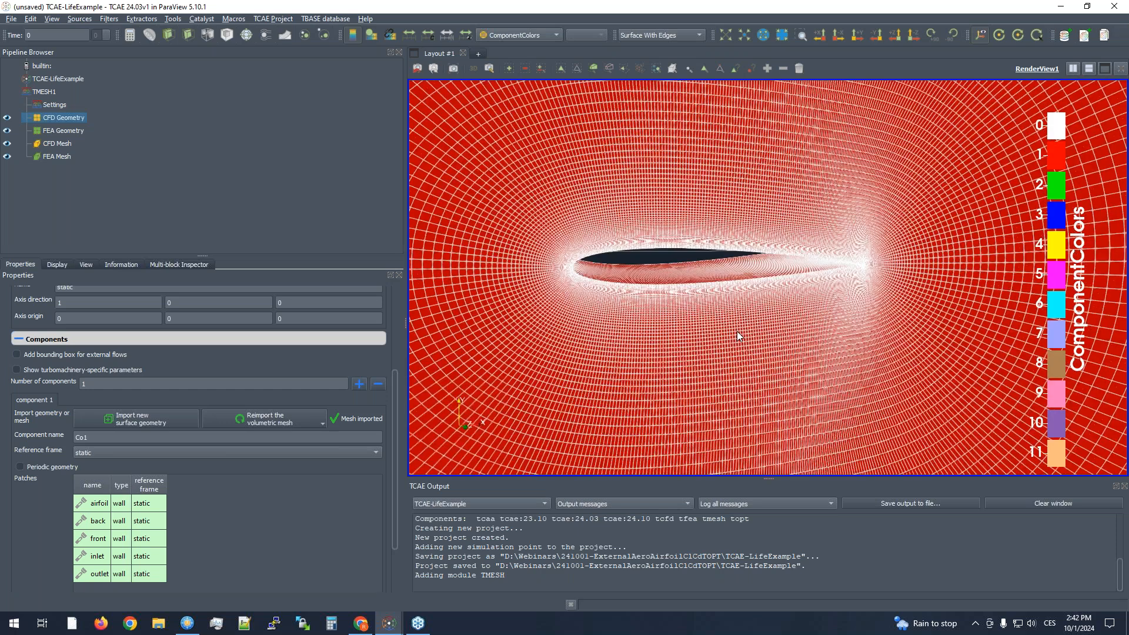
scroll(736, 331, down, 3)
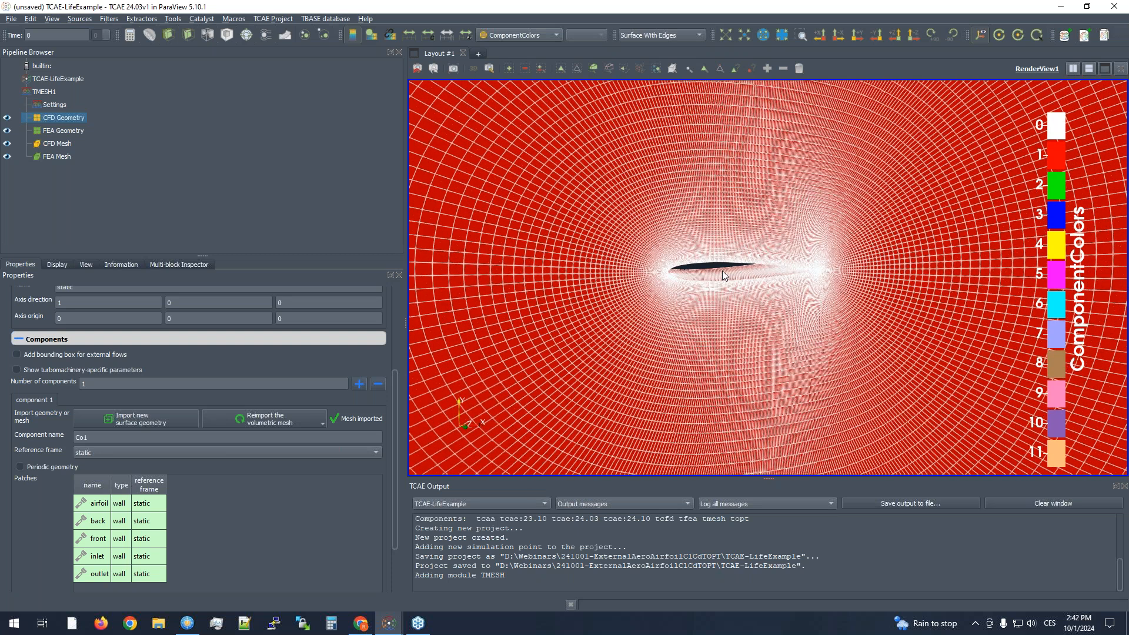
- Rename the mesh component to FlowDomain
scroll(102, 381, down, 2)
double_click(102, 367)
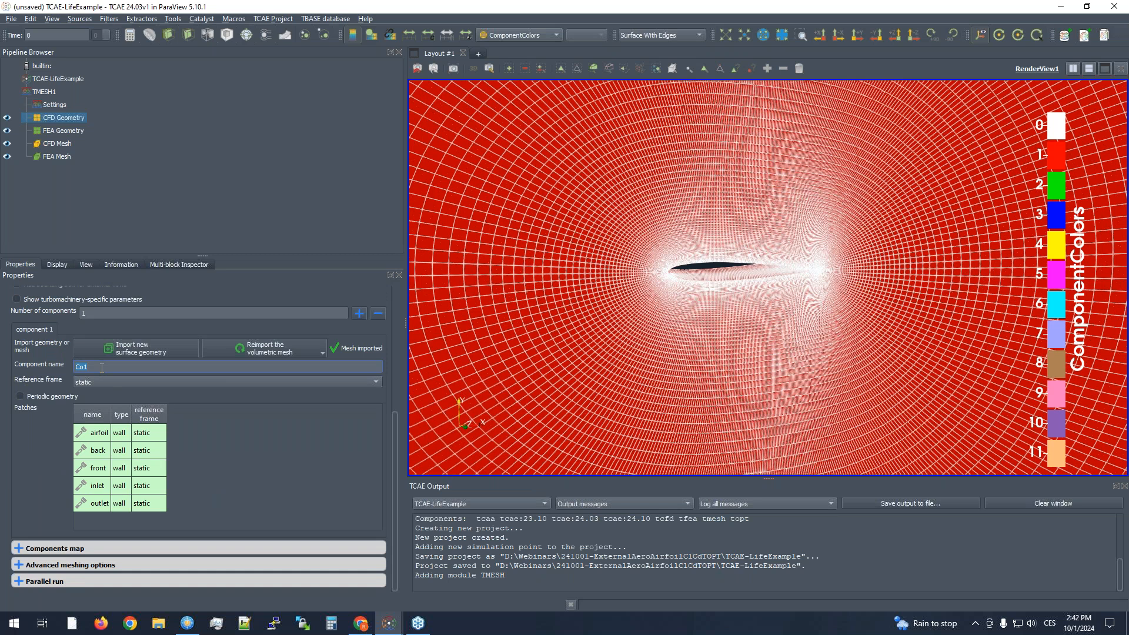
text(f)
text(Flow)
text(Domain)
click(316, 426)
scroll(243, 445, down, 1)
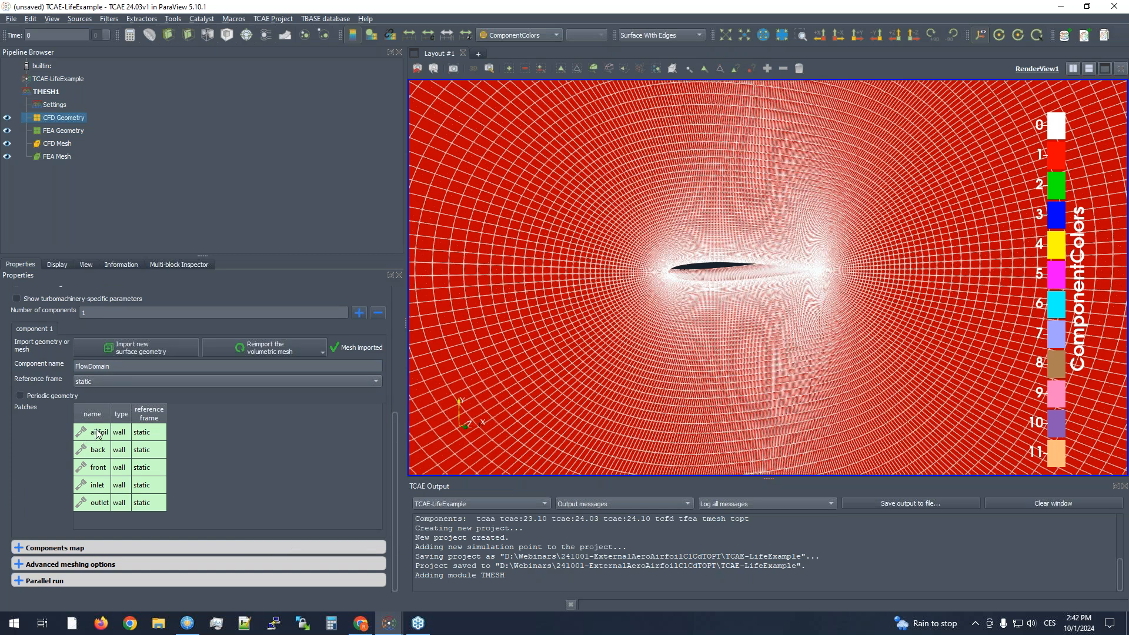
click(120, 434)
double_click(121, 450)
click(122, 450)
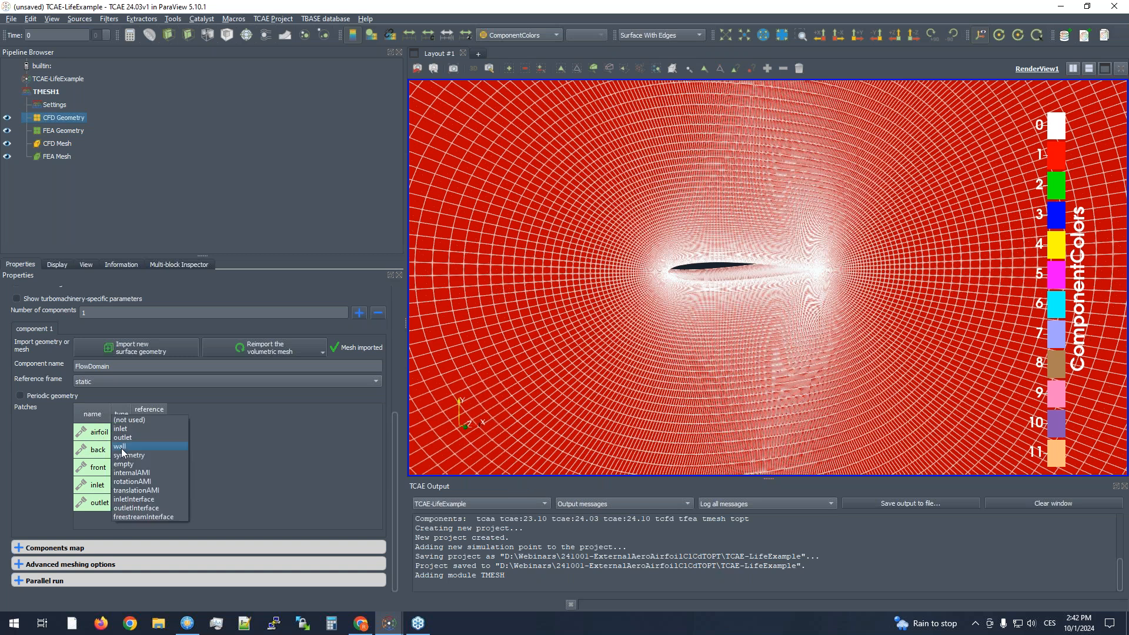
click(529, 399)
right_click(529, 402)
- Highlight the front and back patches in the view and set the back patch's type to empty
click(89, 473)
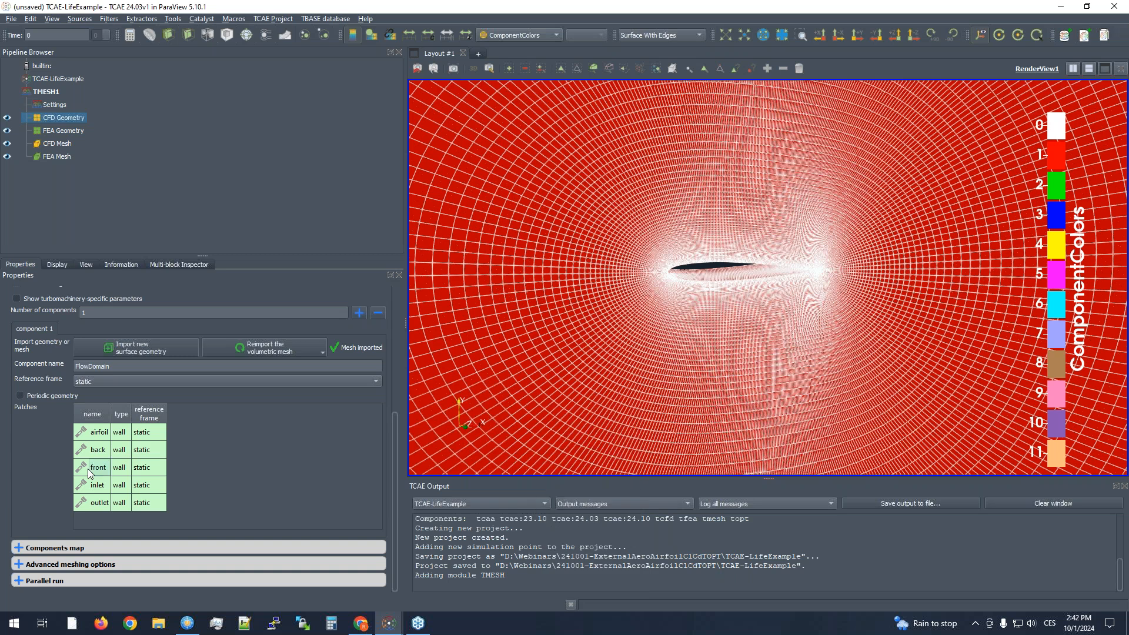
click(88, 470)
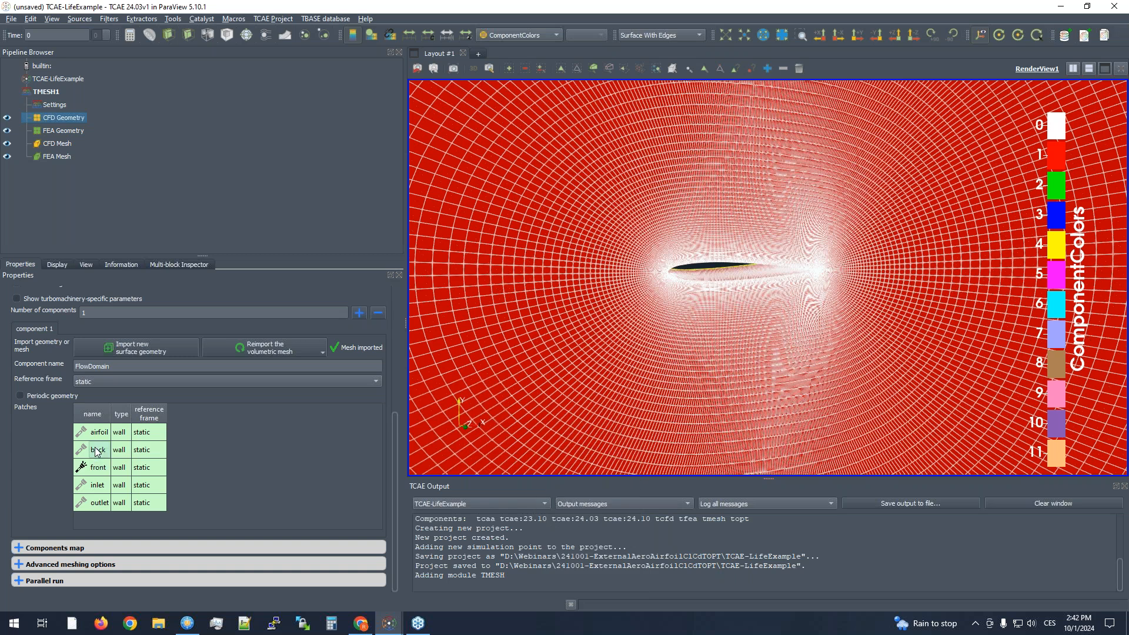
click(97, 452)
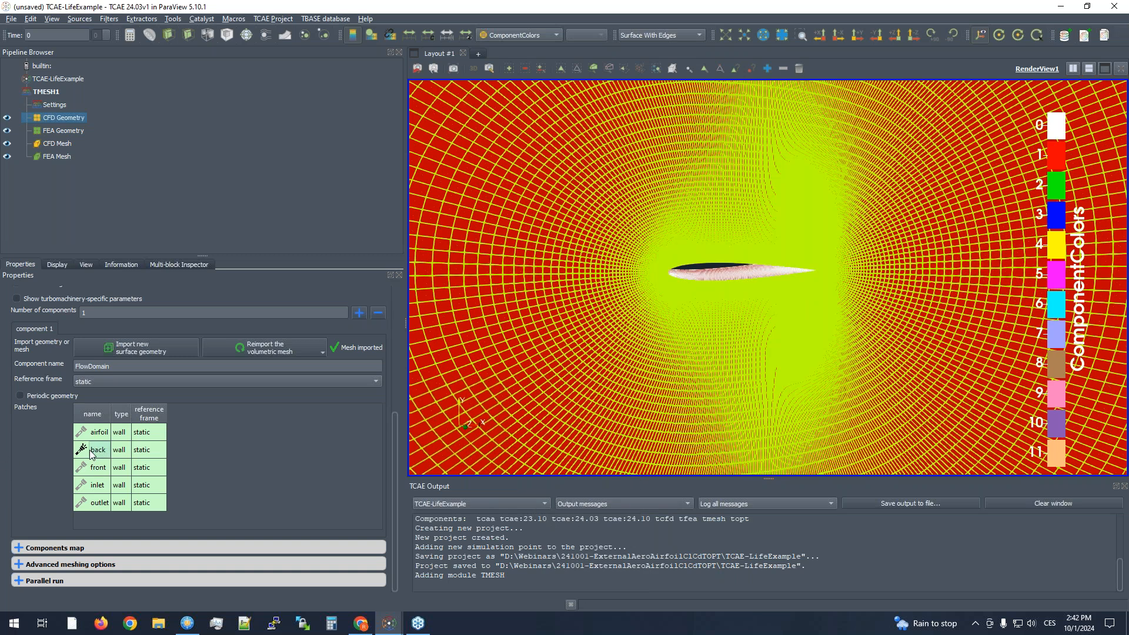
double_click(120, 450)
click(147, 448)
click(125, 463)
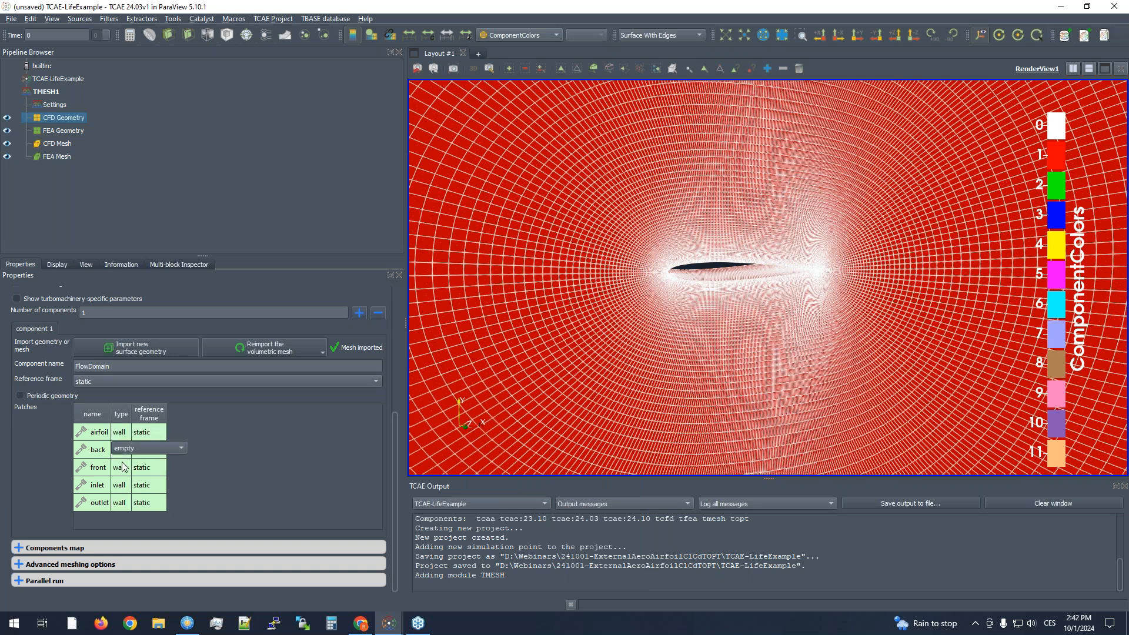
- Set the front patch's type to empty in the FlowDomain component
click(123, 468)
click(132, 486)
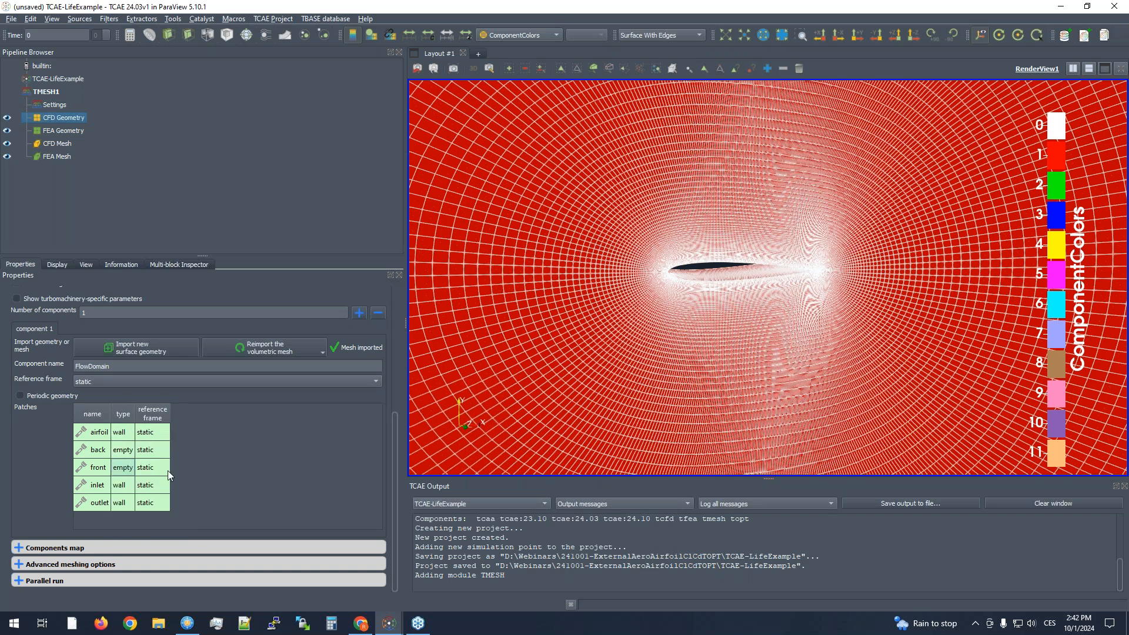
- Examine the mesh around the airfoil up close and from a slightly different angle
scroll(695, 364, up, 1)
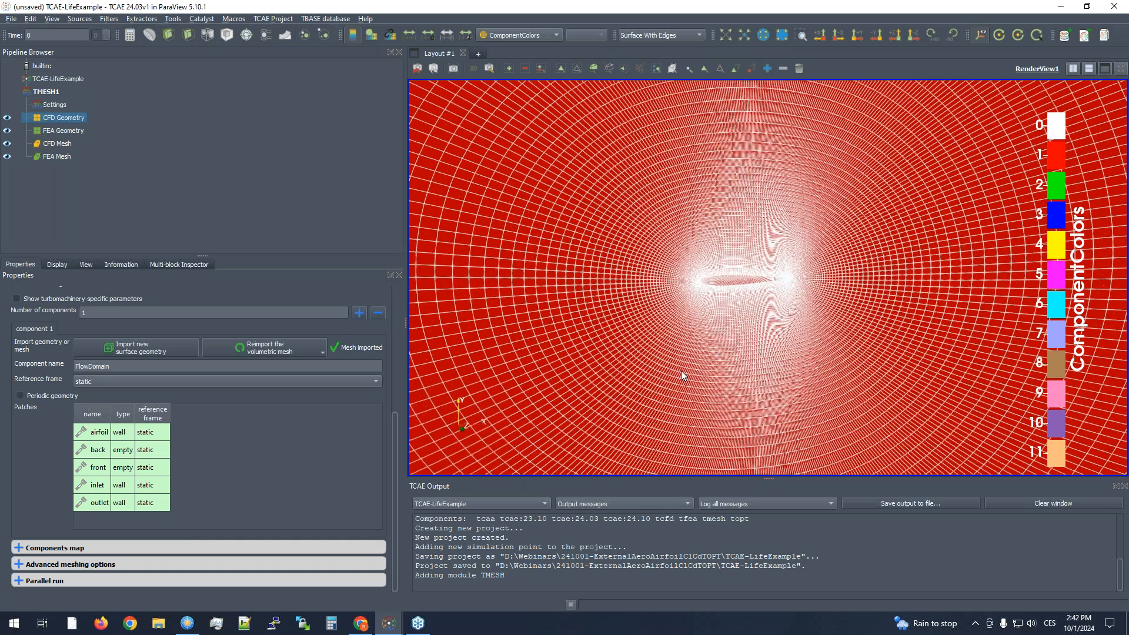
scroll(703, 320, up, 2)
scroll(612, 319, up, 2)
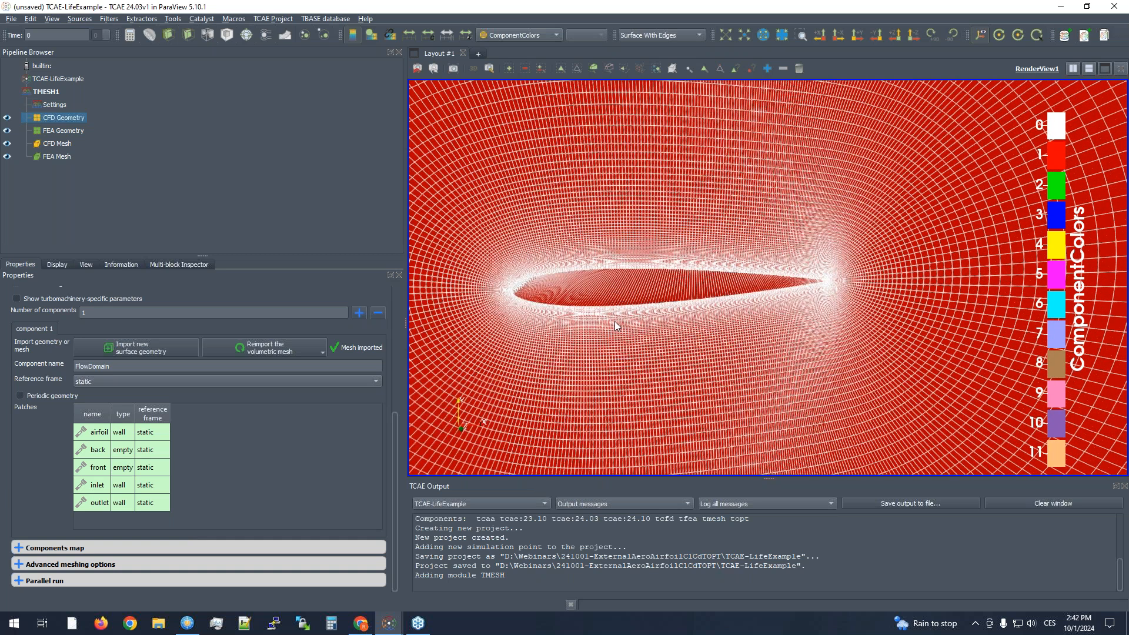
scroll(616, 316, up, 1)
scroll(617, 317, up, 1)
scroll(647, 305, up, 1)
drag(639, 338, 637, 337)
scroll(637, 336, down, 3)
middle_drag(637, 337, 674, 343)
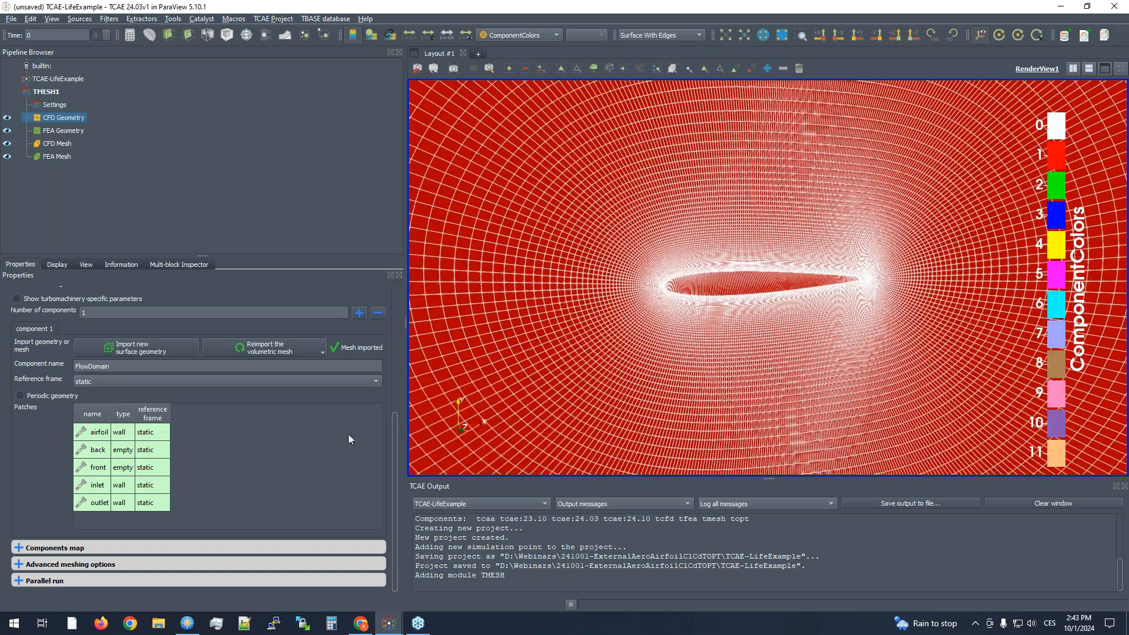
- Set the inlet patch's type to inlet and the outlet patch's type to outlet
click(120, 485)
click(123, 465)
click(123, 503)
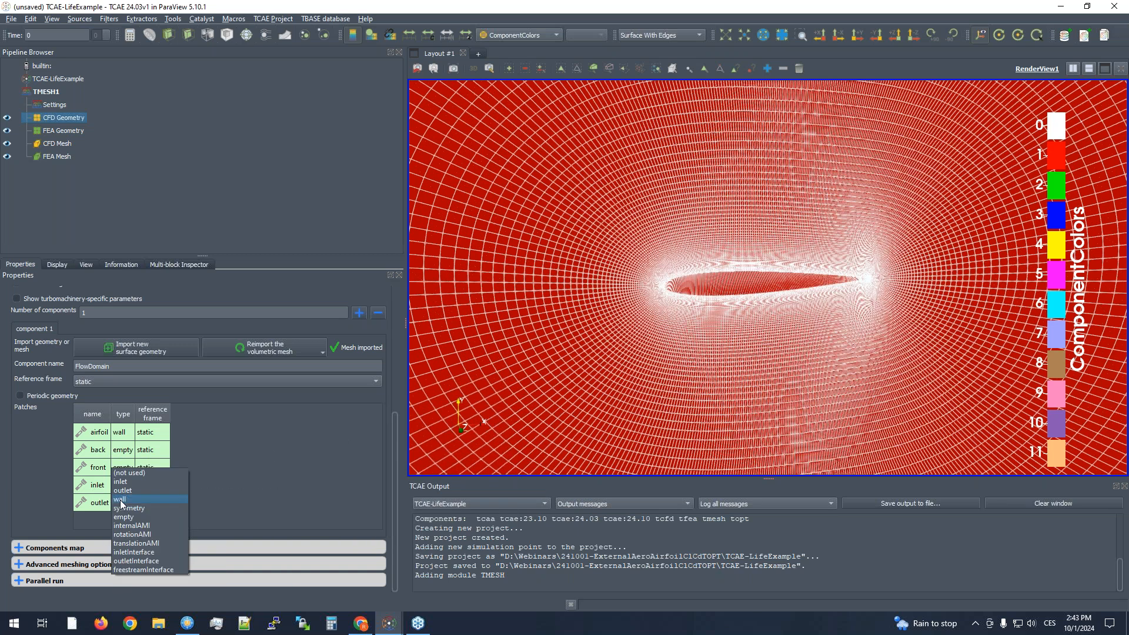
click(122, 490)
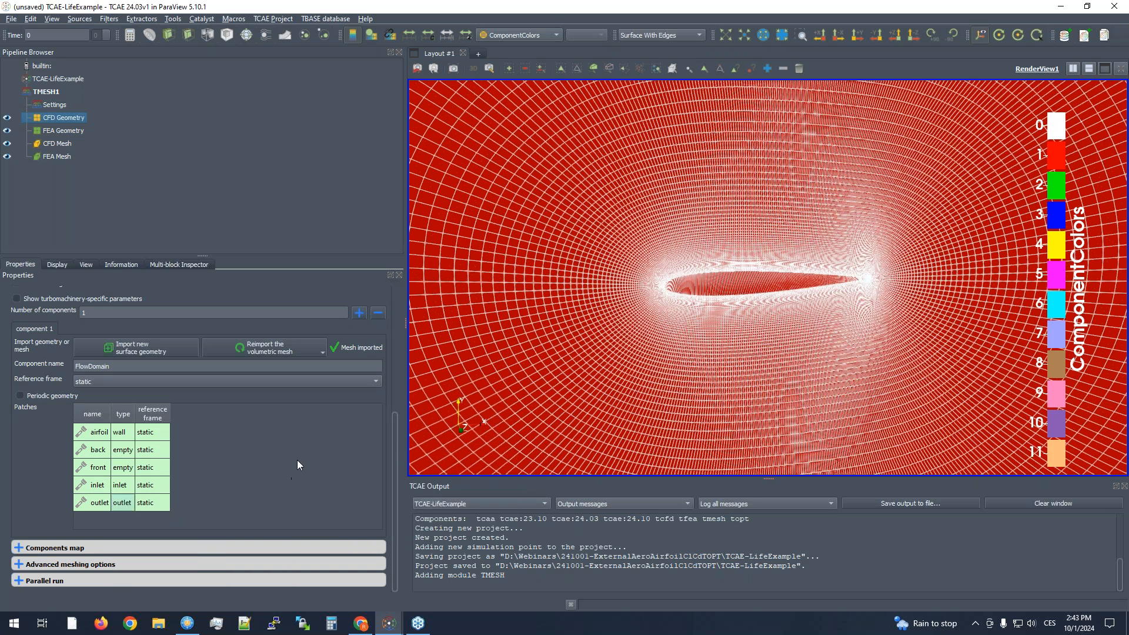
- Save the TCAE-LifeExample project and review the TMESH1 component and patch settings
drag(796, 311, 698, 318)
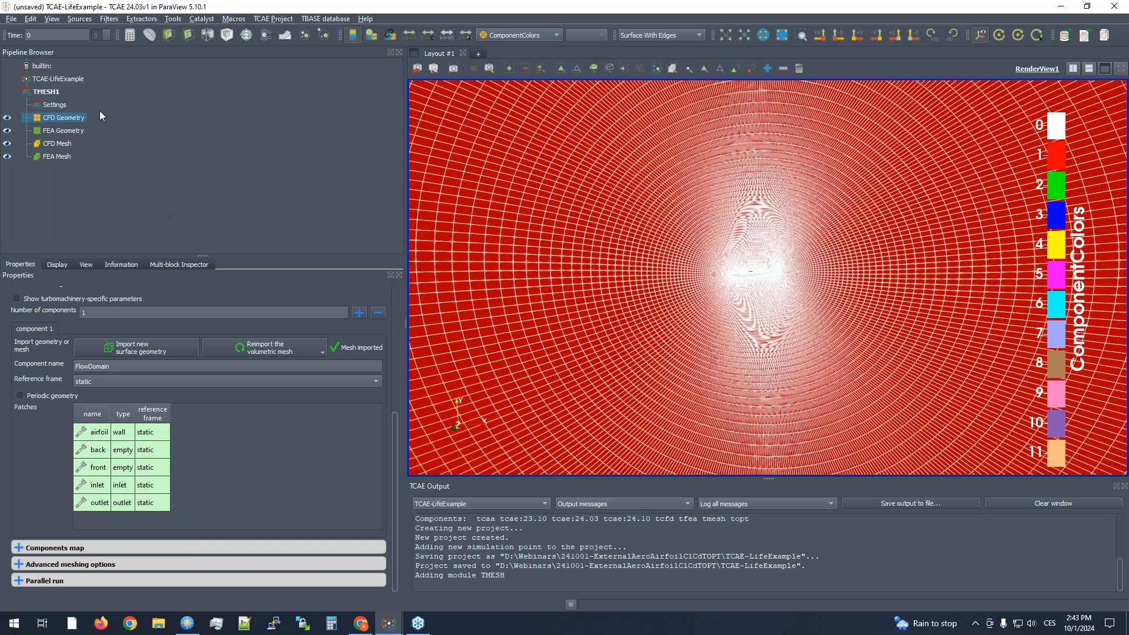
click(55, 80)
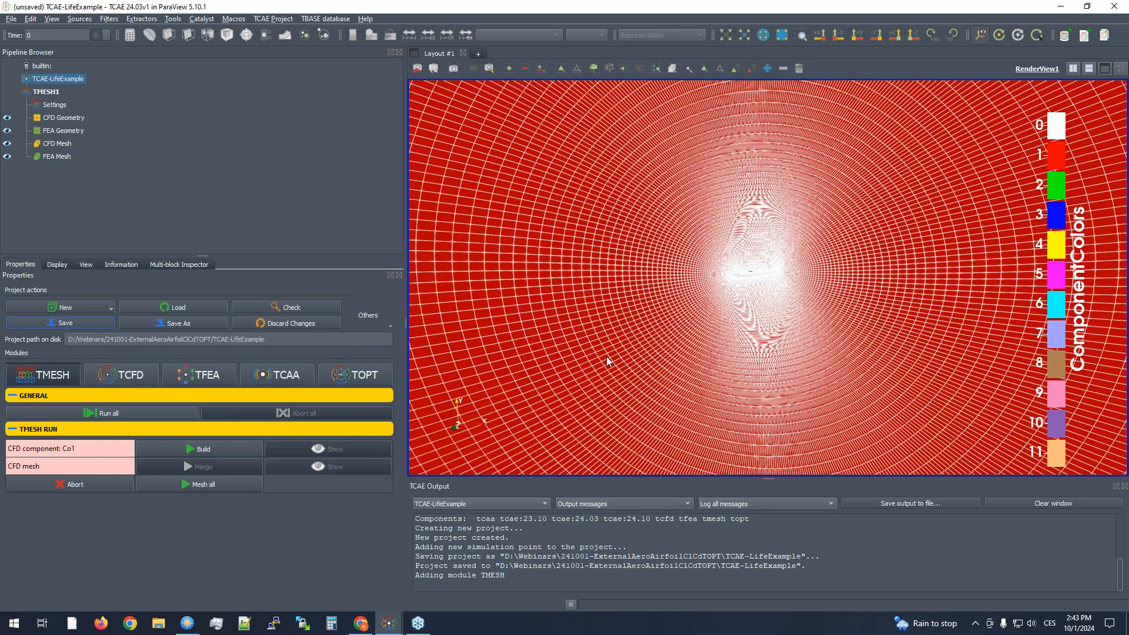
click(36, 92)
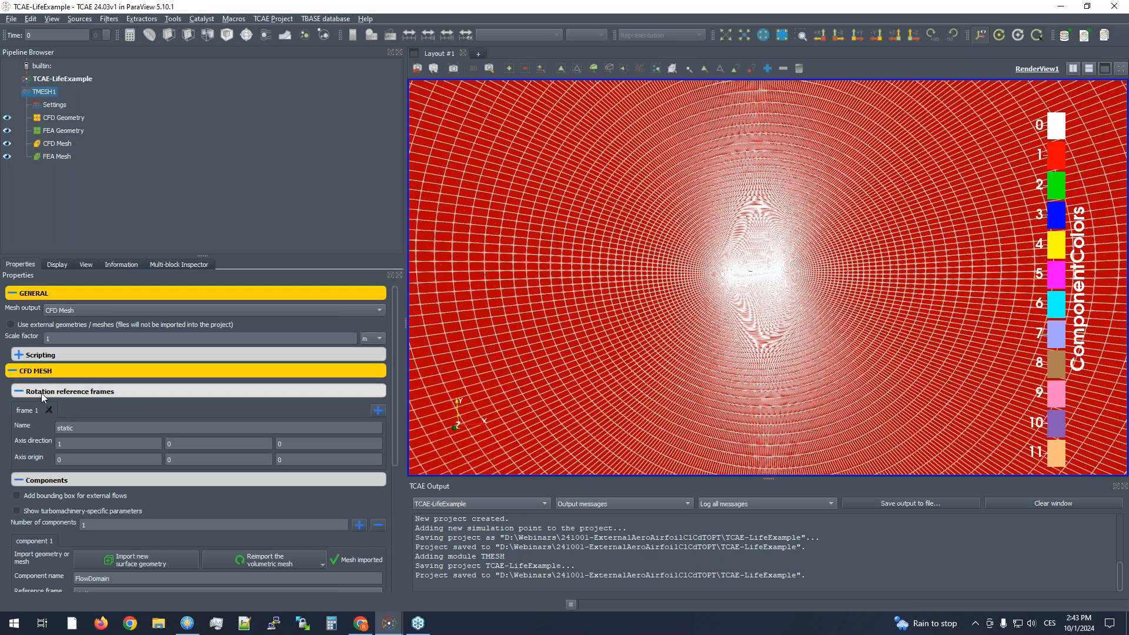
scroll(396, 448, down, 1)
drag(396, 448, 391, 543)
scroll(595, 288, down, 2)
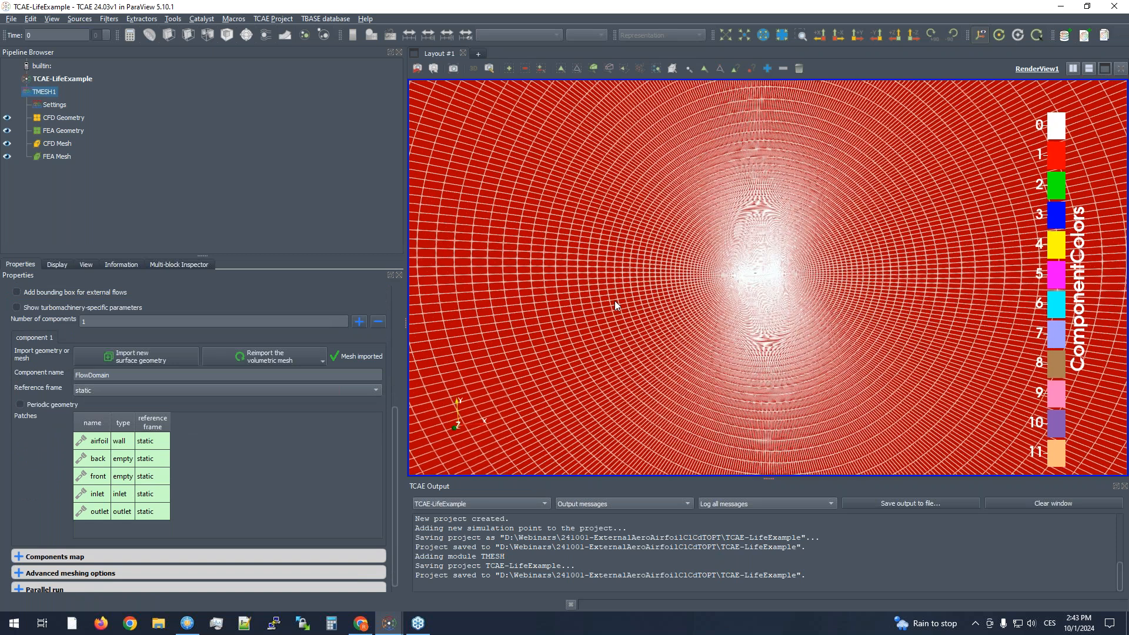
drag(616, 301, 595, 303)
- Add the TCFD module to the project and set its simulation type to virtualTunnel
click(63, 79)
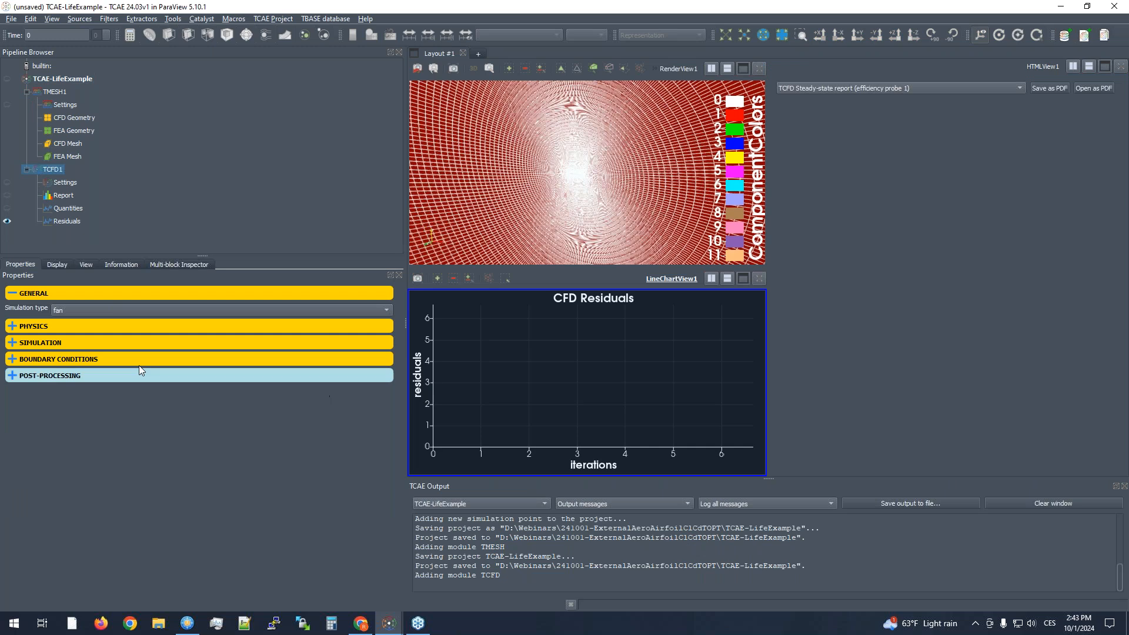
click(59, 325)
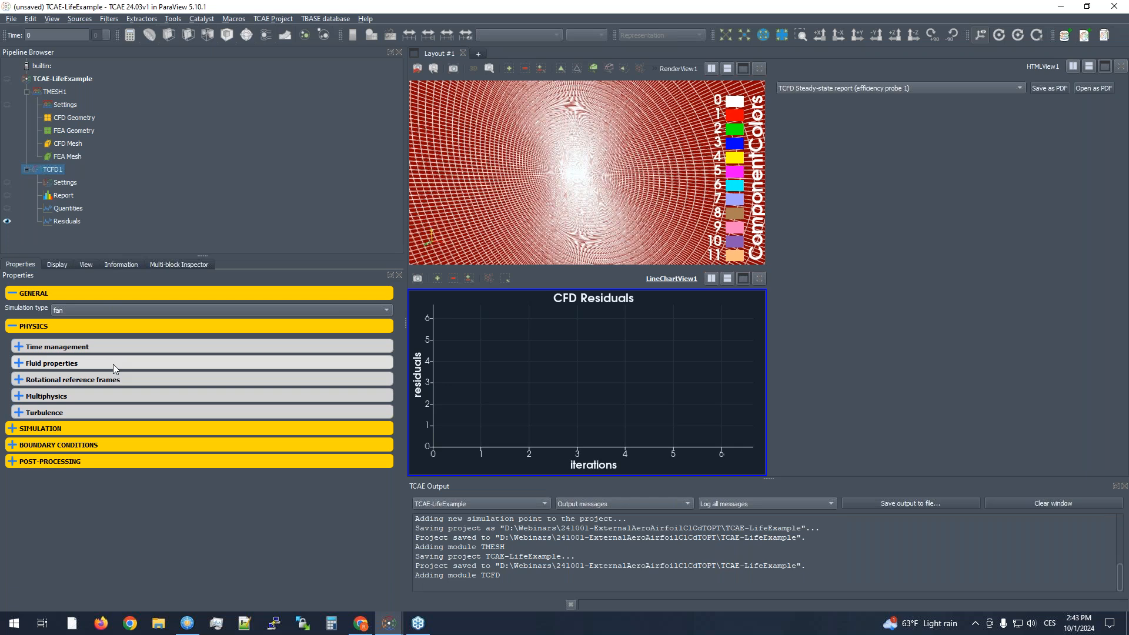
click(84, 311)
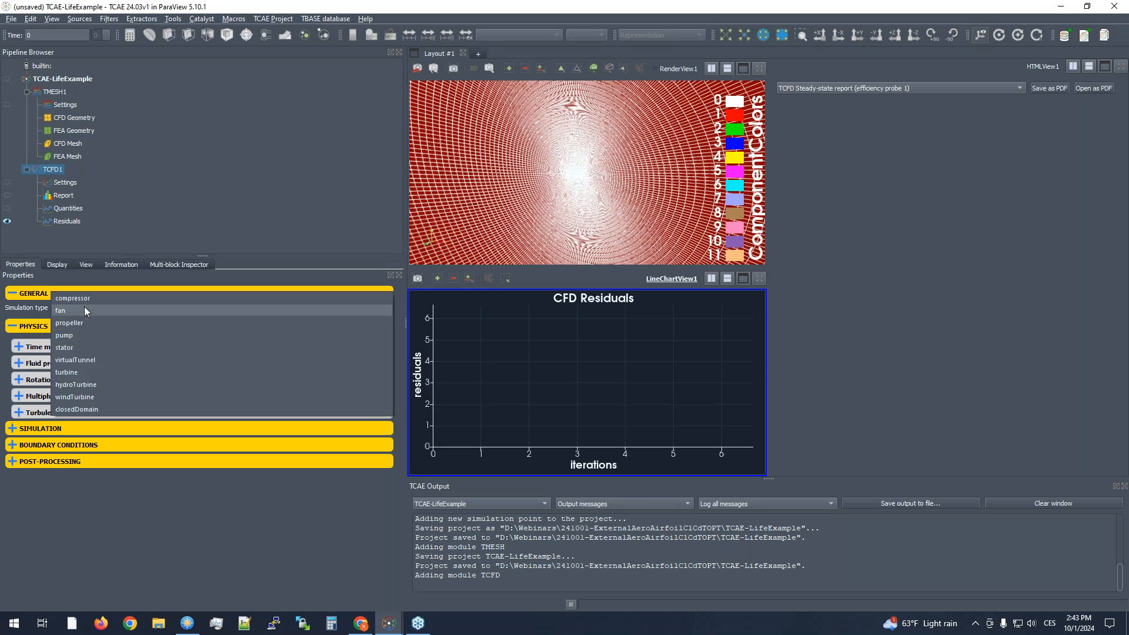
click(87, 360)
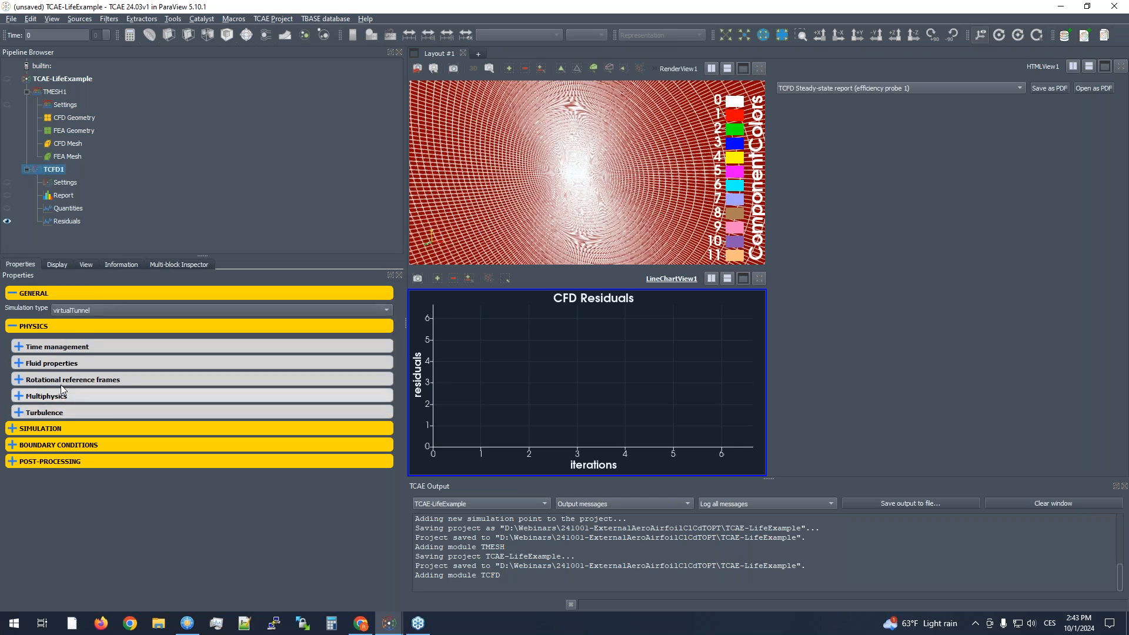
- Configure the steady-state time management with 1 speedline point and 2000 iterations for point 1
click(62, 347)
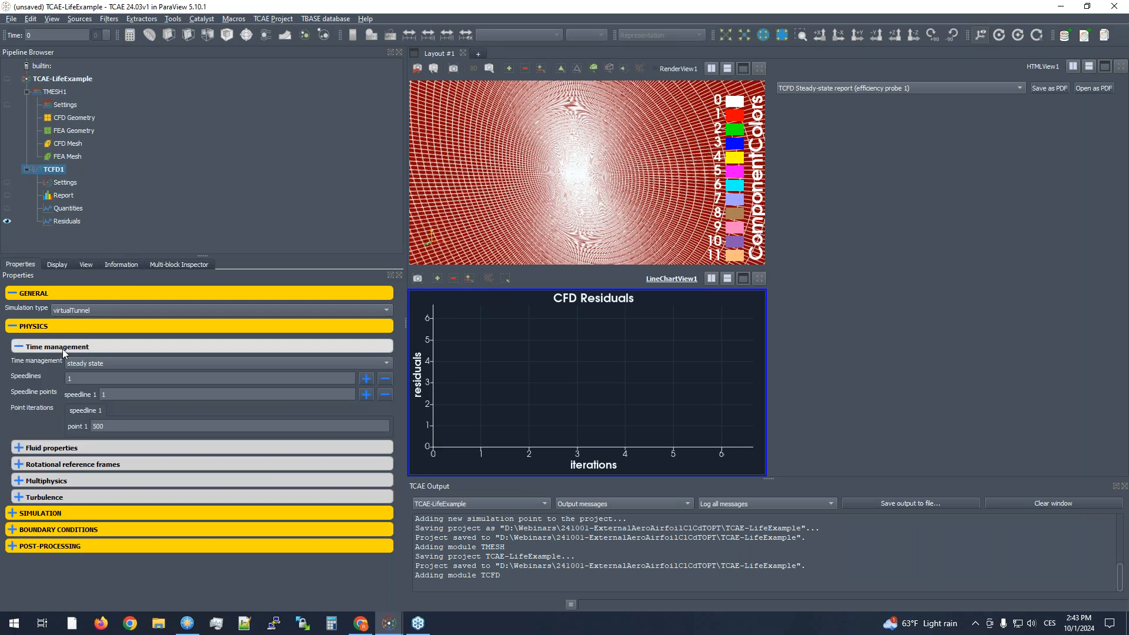
double_click(139, 398)
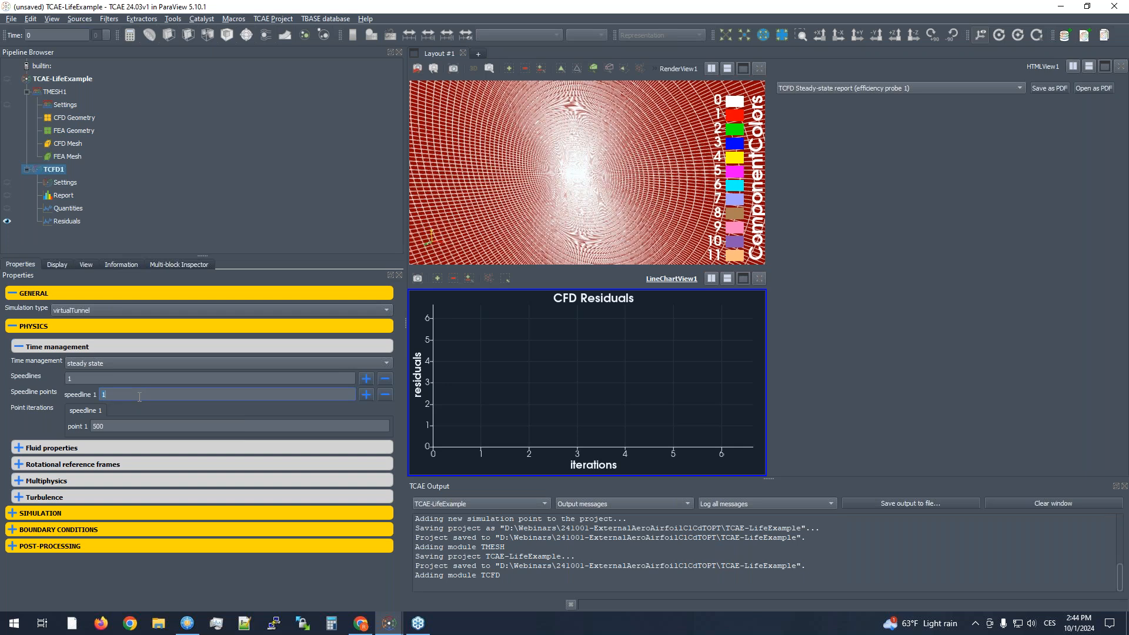
text(20)
text(1)
double_click(130, 422)
text(2000)
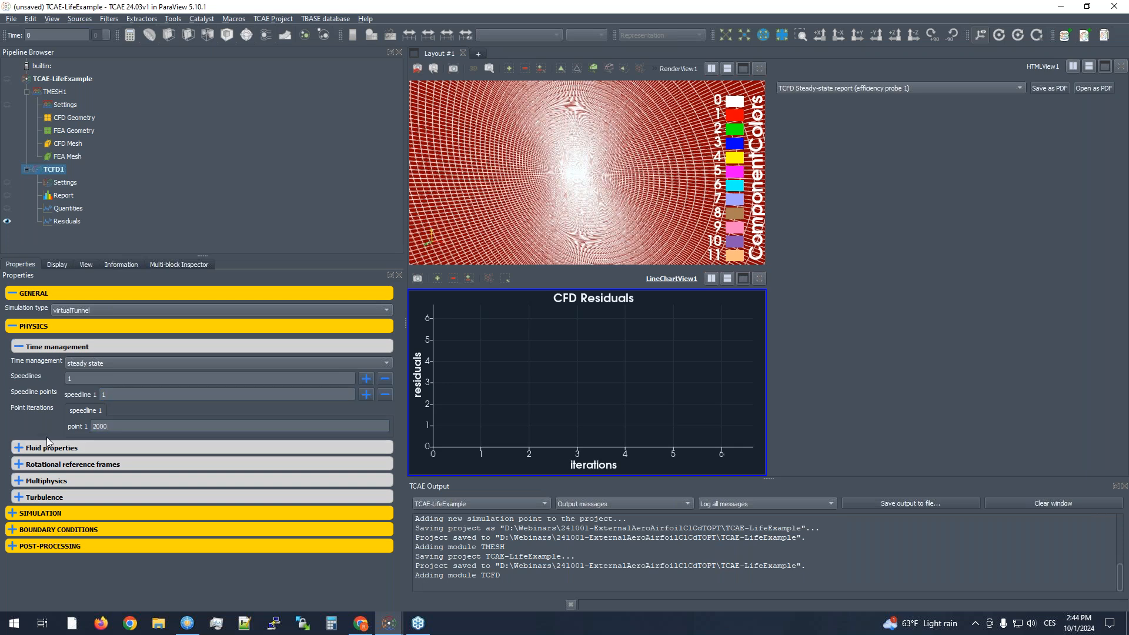
- Review the fluid properties of the incompressible air: dynamic viscosity, reference density and reference pressure
click(47, 448)
scroll(43, 450, down, 1)
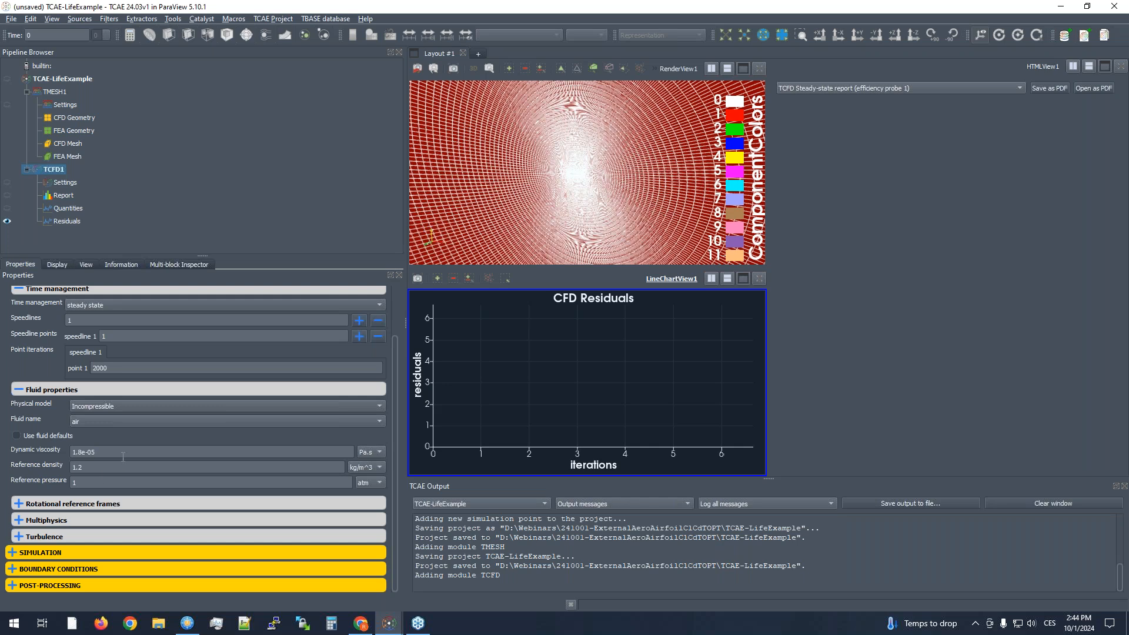
triple_click(117, 453)
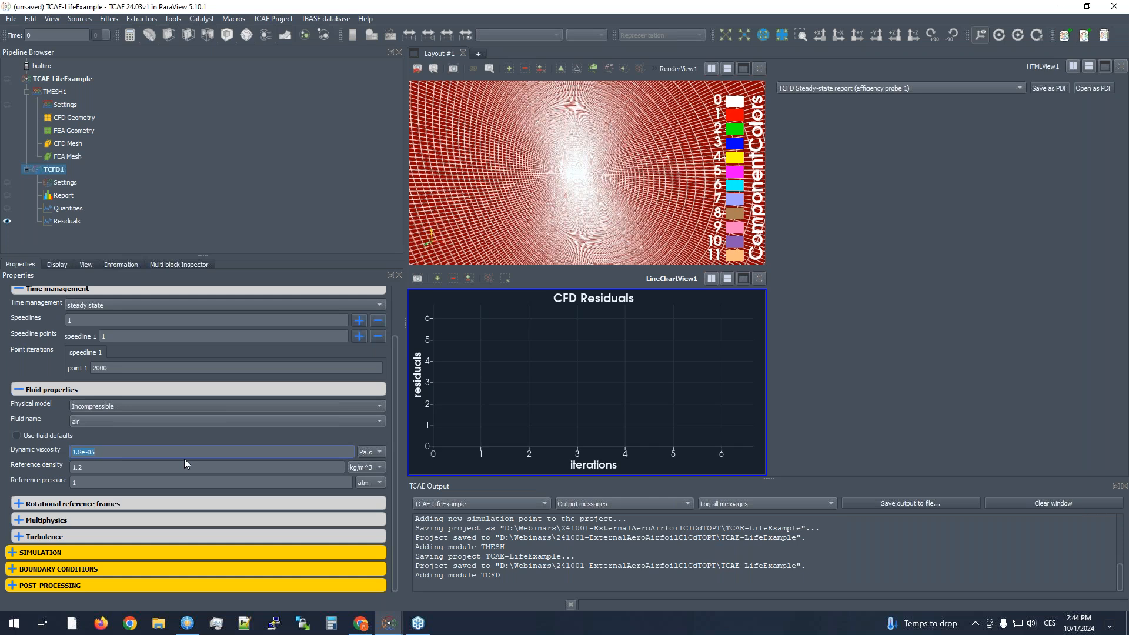
click(179, 458)
triple_click(128, 468)
click(112, 481)
click(112, 467)
click(44, 473)
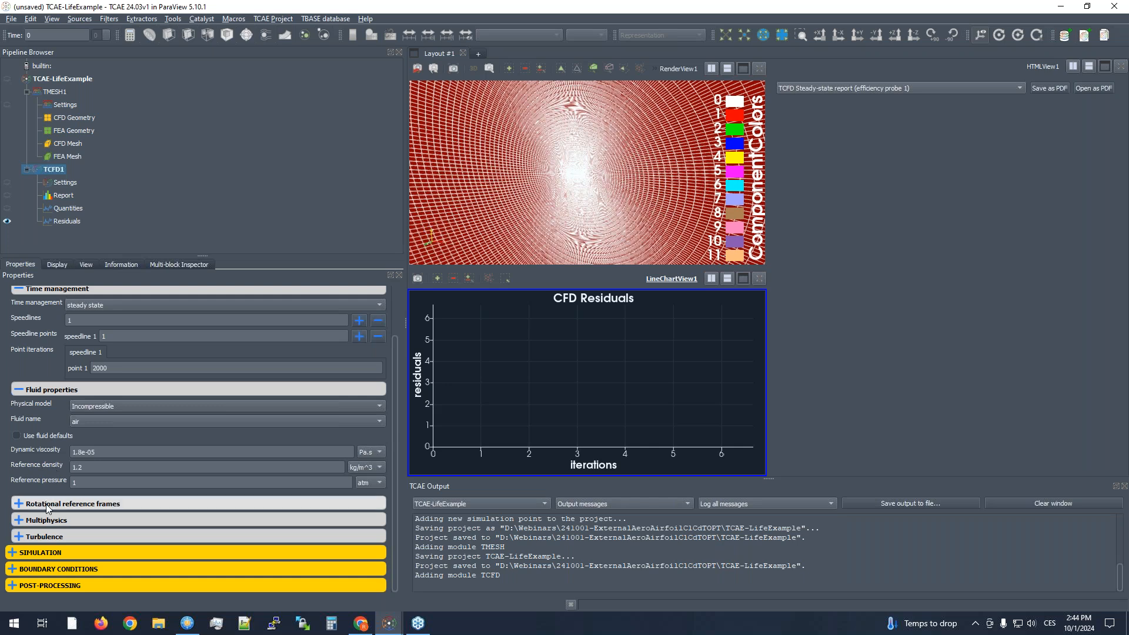
- Review the rotational reference frame settings and the turbulence model with its coefficients
click(63, 504)
scroll(59, 494, down, 2)
click(61, 448)
click(52, 537)
scroll(53, 508, down, 5)
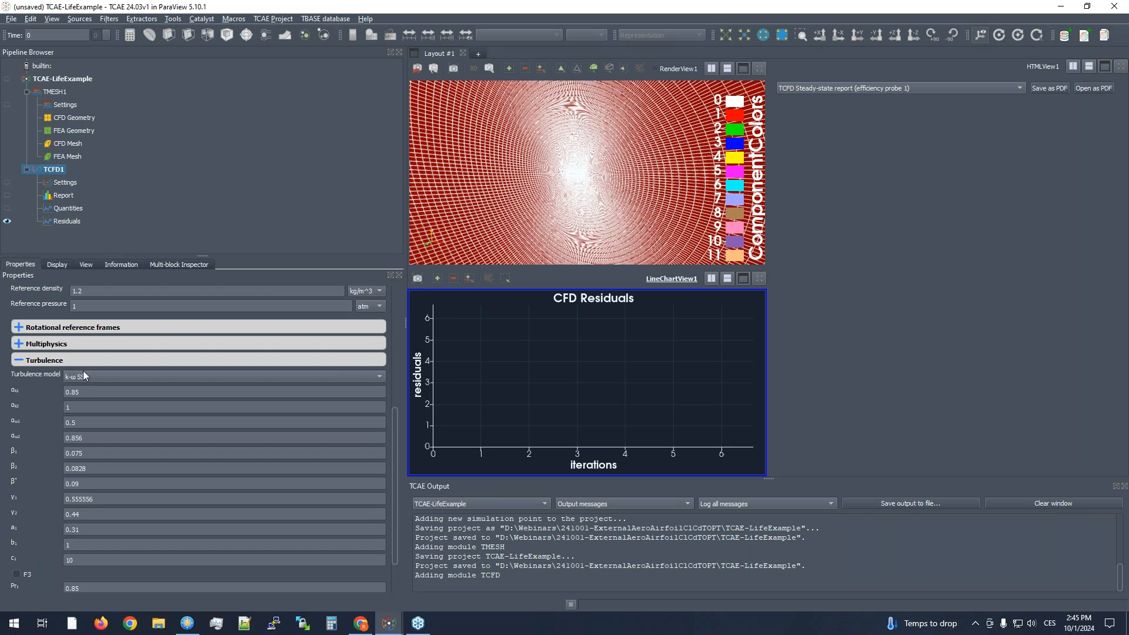
click(75, 360)
- Configure the simulation solver to use 10 processors and second numerical order
click(65, 552)
scroll(47, 545, down, 3)
click(48, 486)
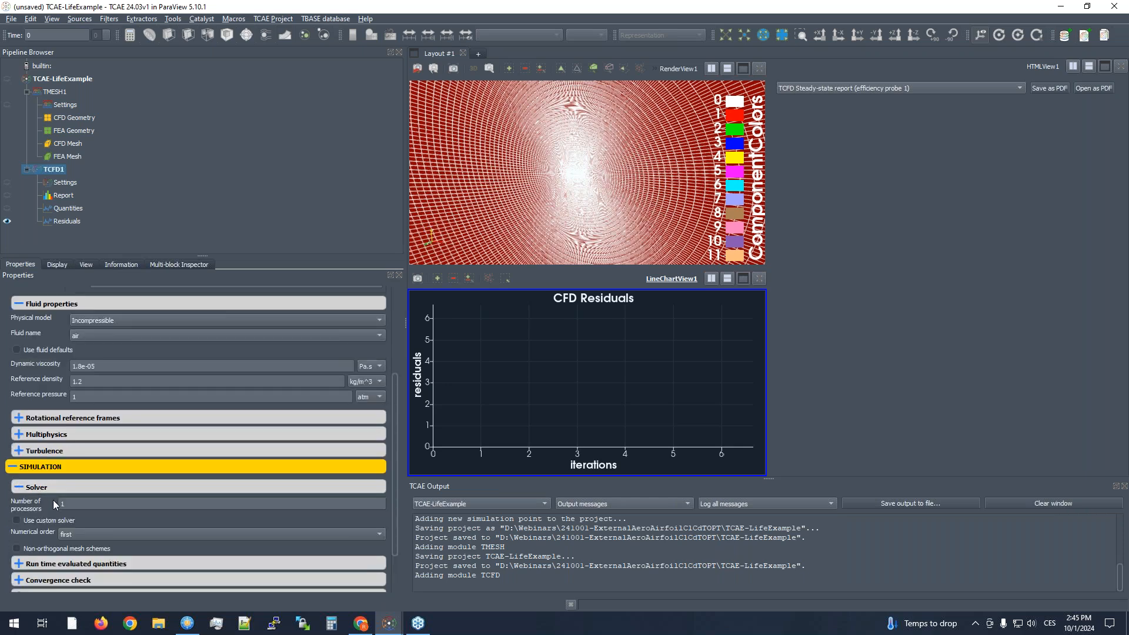
scroll(53, 500, down, 2)
double_click(76, 447)
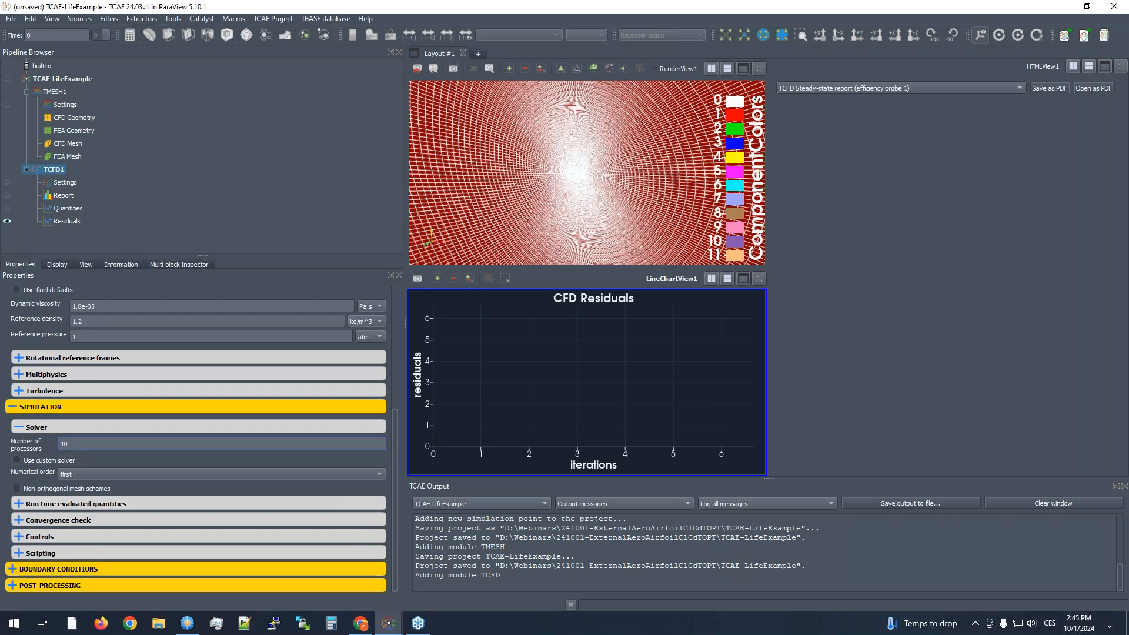
click(46, 441)
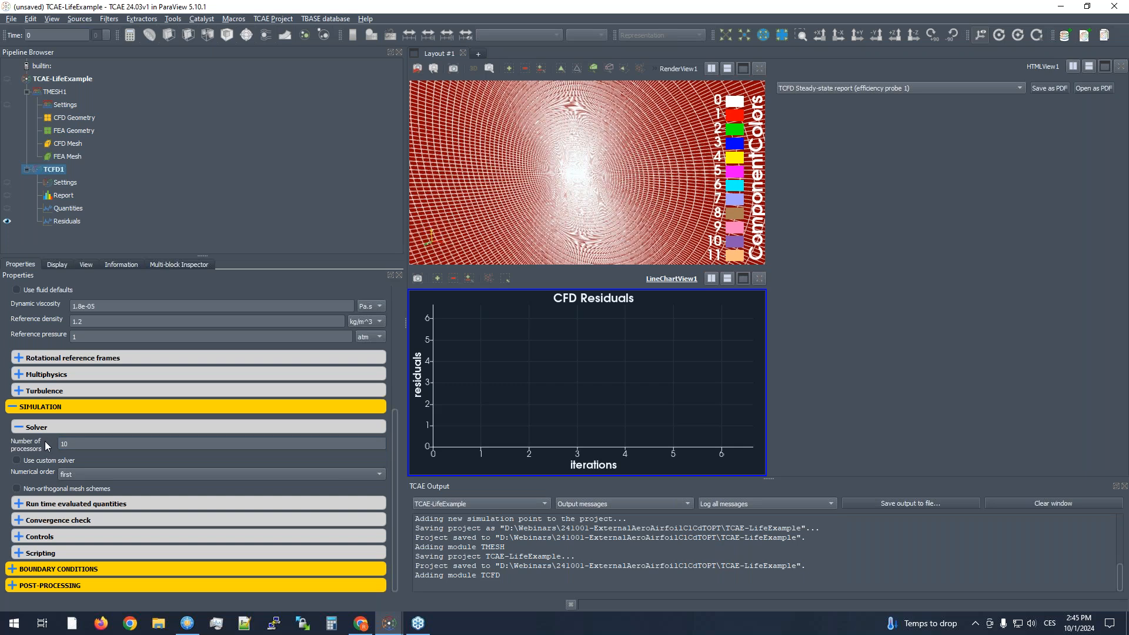
click(77, 473)
click(72, 487)
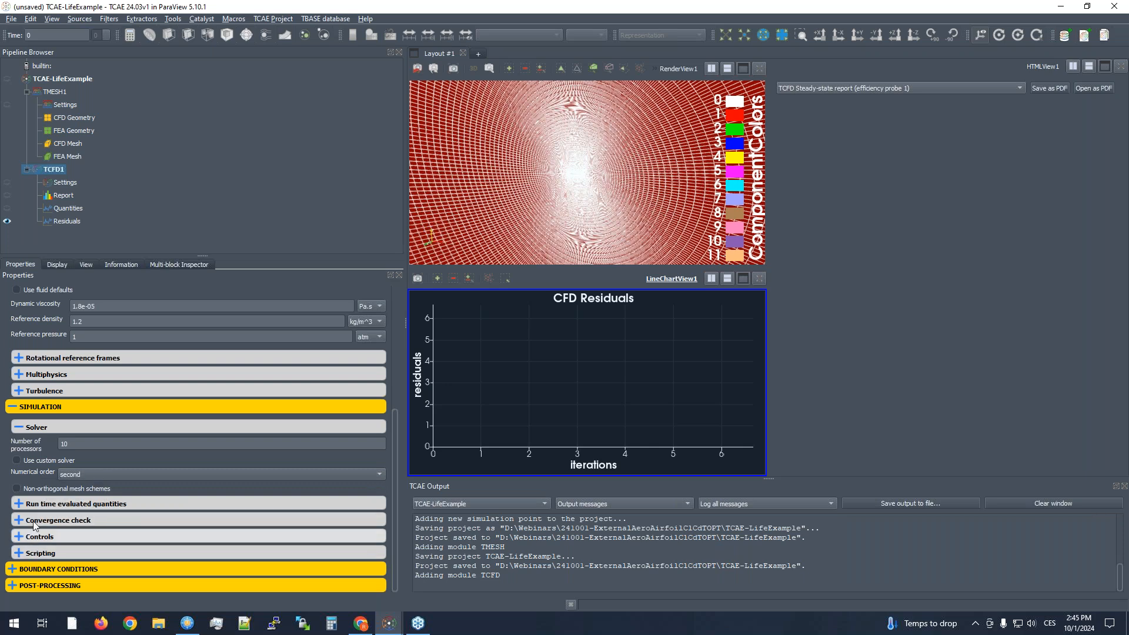
- Check the averaging window of the run time evaluated quantities and enable computing wall shear stress
click(40, 505)
scroll(36, 534, down, 4)
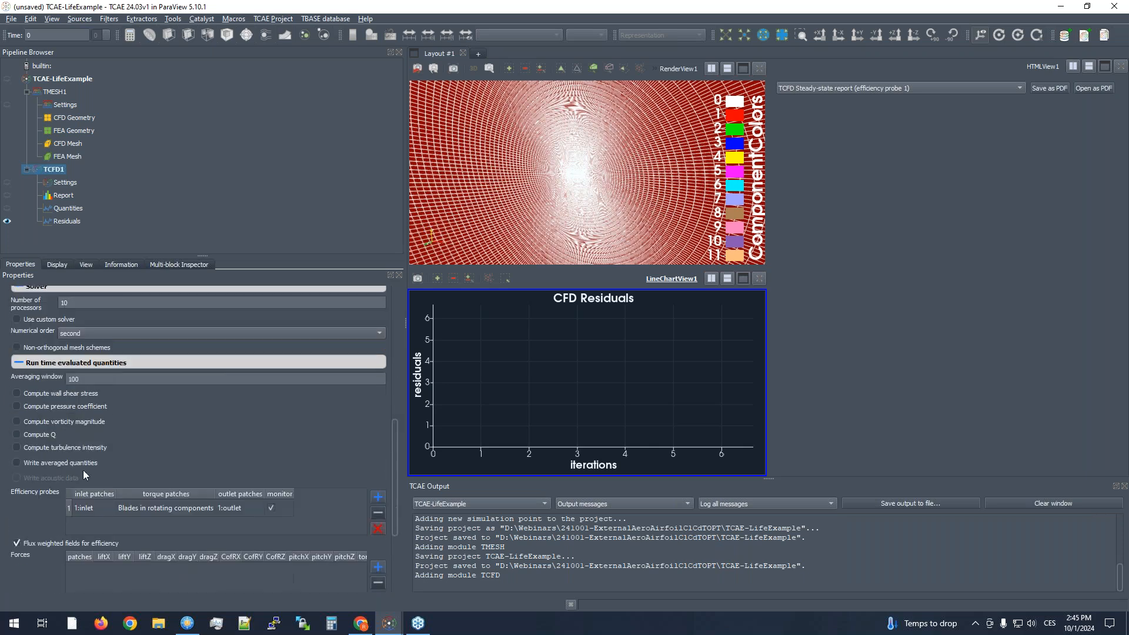
double_click(97, 379)
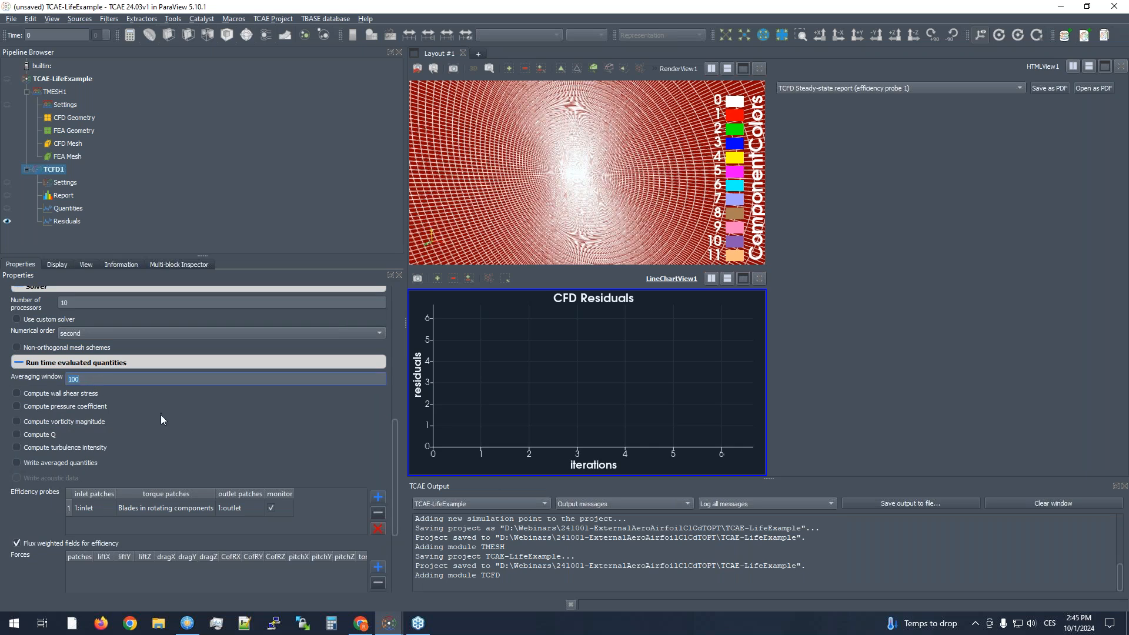
scroll(160, 415, up, 2)
scroll(147, 482, down, 2)
click(59, 397)
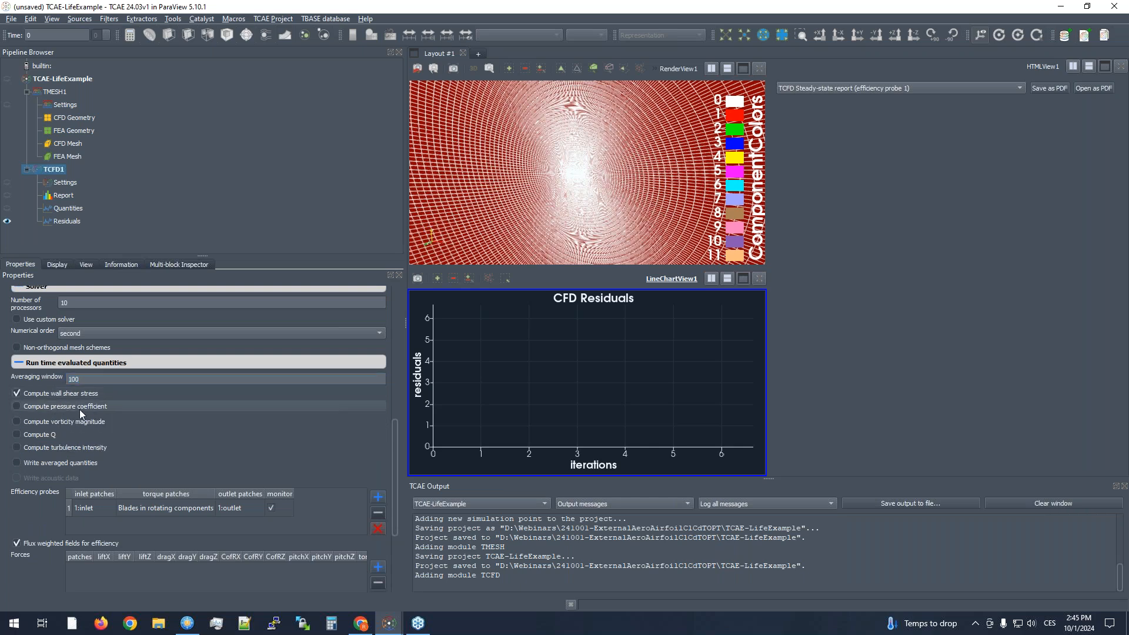
- Enable computing the pressure coefficient for the 1:airfoil patch only, with a reference velocity of 15 m/s
mouse_move(174, 421)
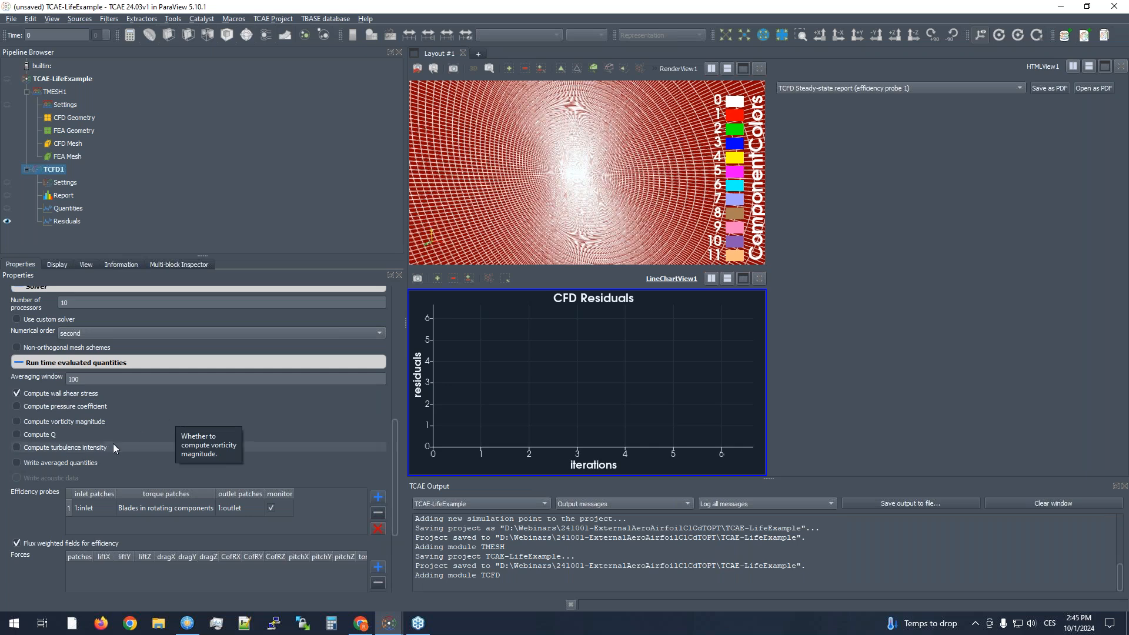
click(76, 407)
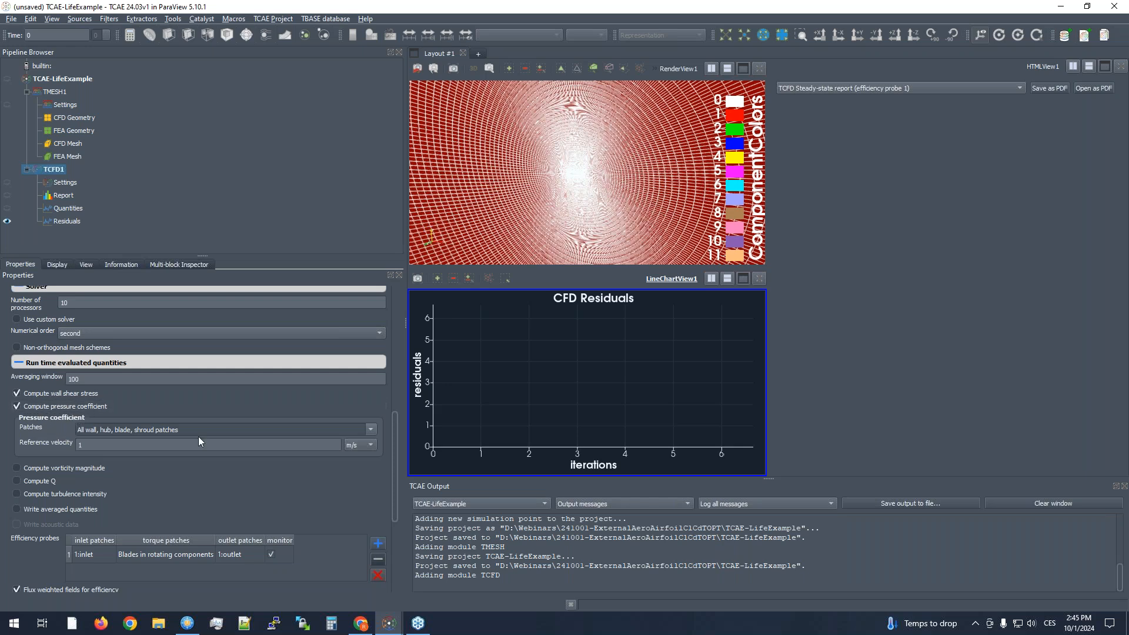
click(370, 428)
click(79, 449)
click(123, 422)
double_click(231, 445)
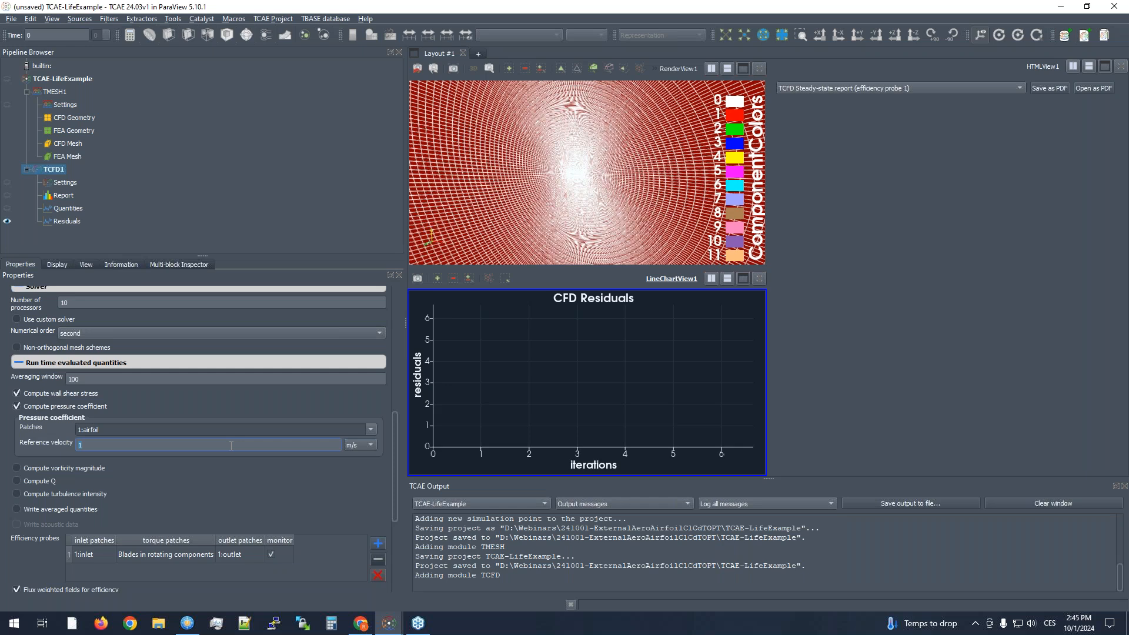
click(270, 480)
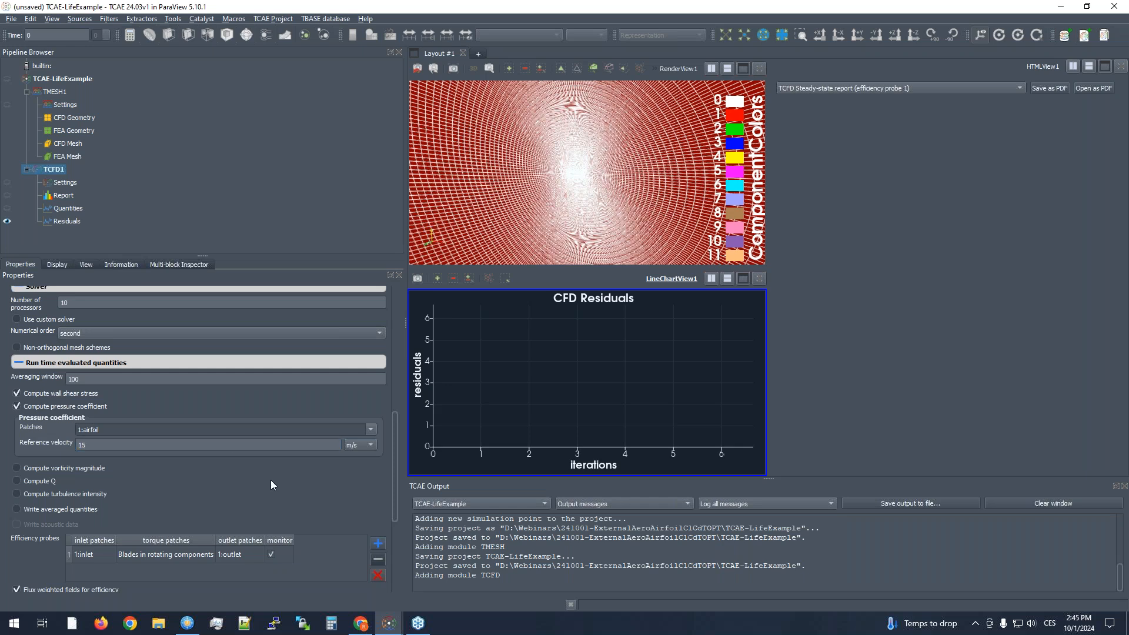
- Review the efficiency probe, force and probe tables and recheck the fluid's reference density
scroll(271, 480, down, 3)
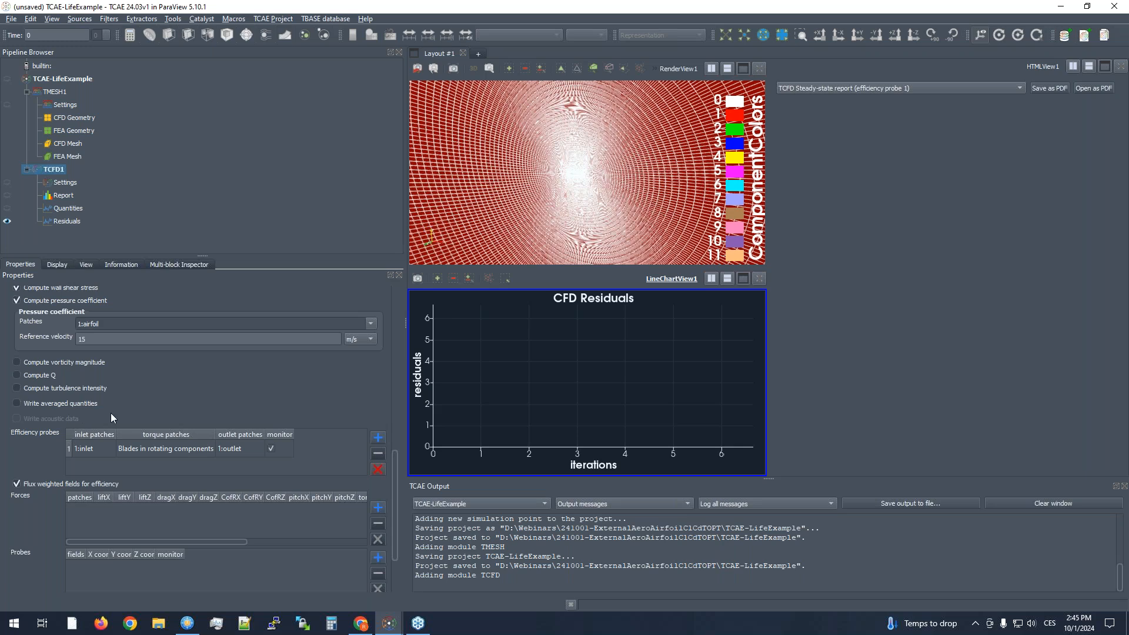
scroll(179, 408, up, 8)
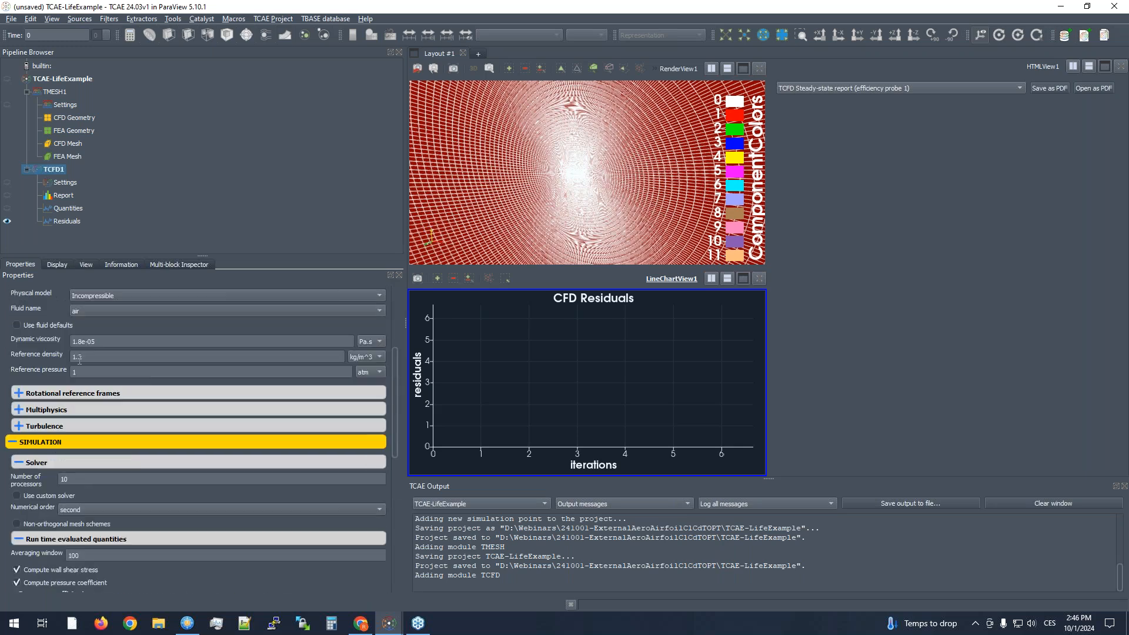
scroll(257, 526, down, 3)
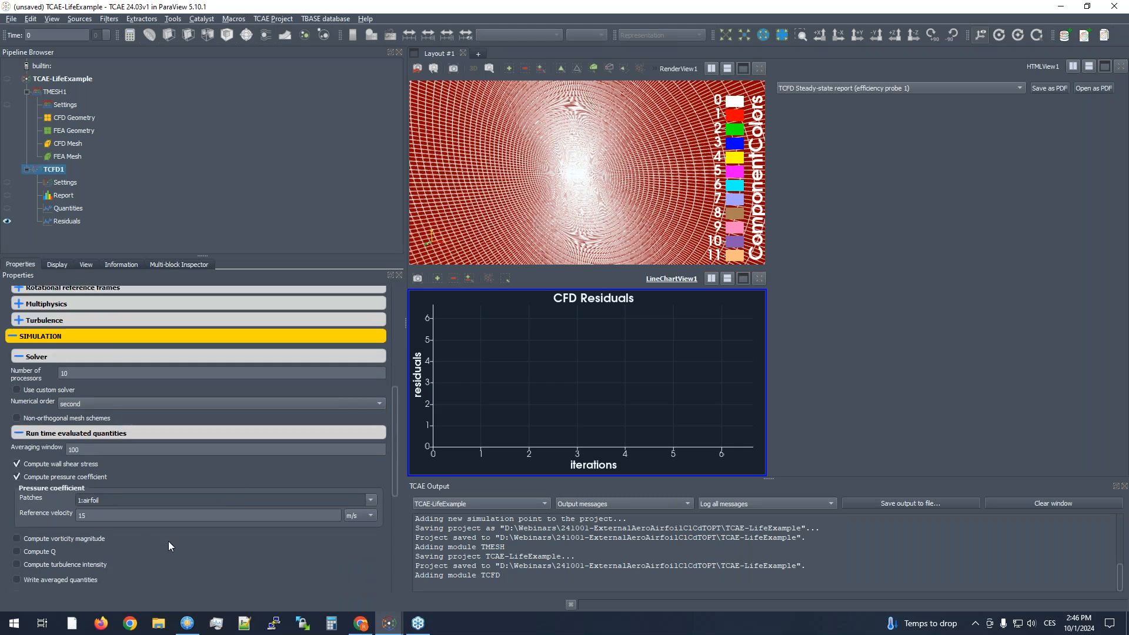
- Add a forces entry to the run time evaluated quantities and assign it to the 1:airfoil patch
scroll(170, 536, down, 5)
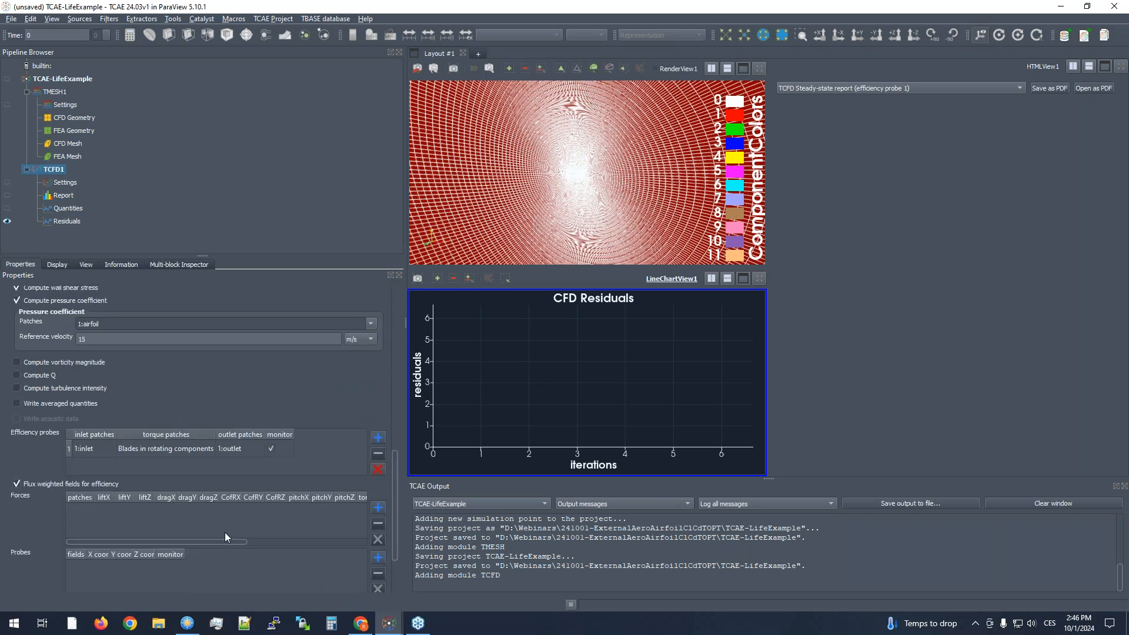
scroll(194, 444, down, 2)
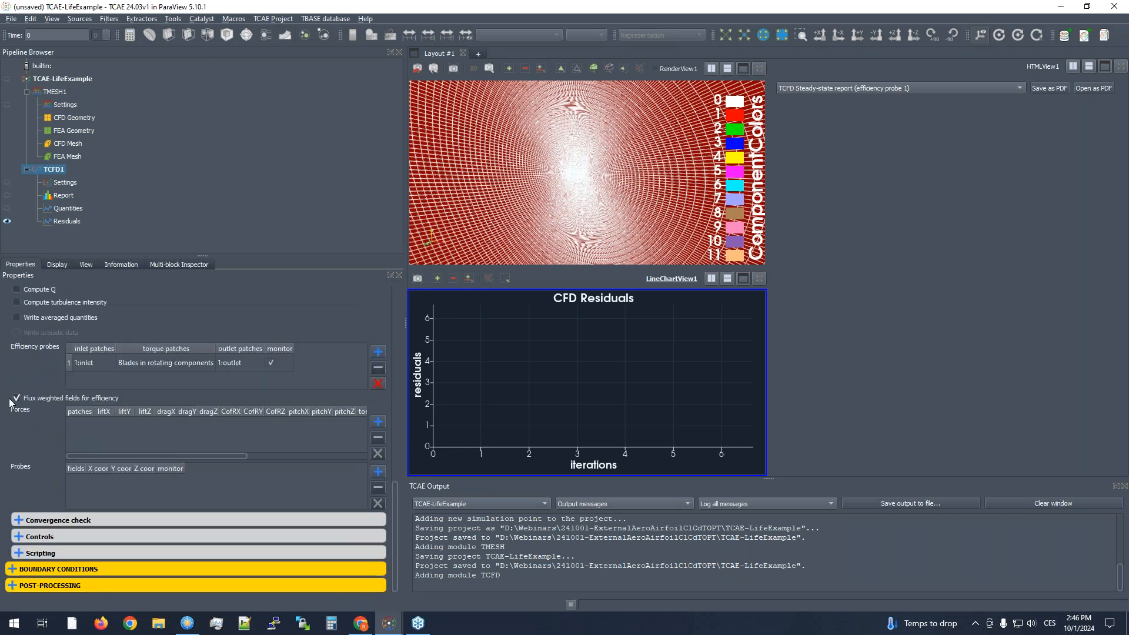
click(379, 423)
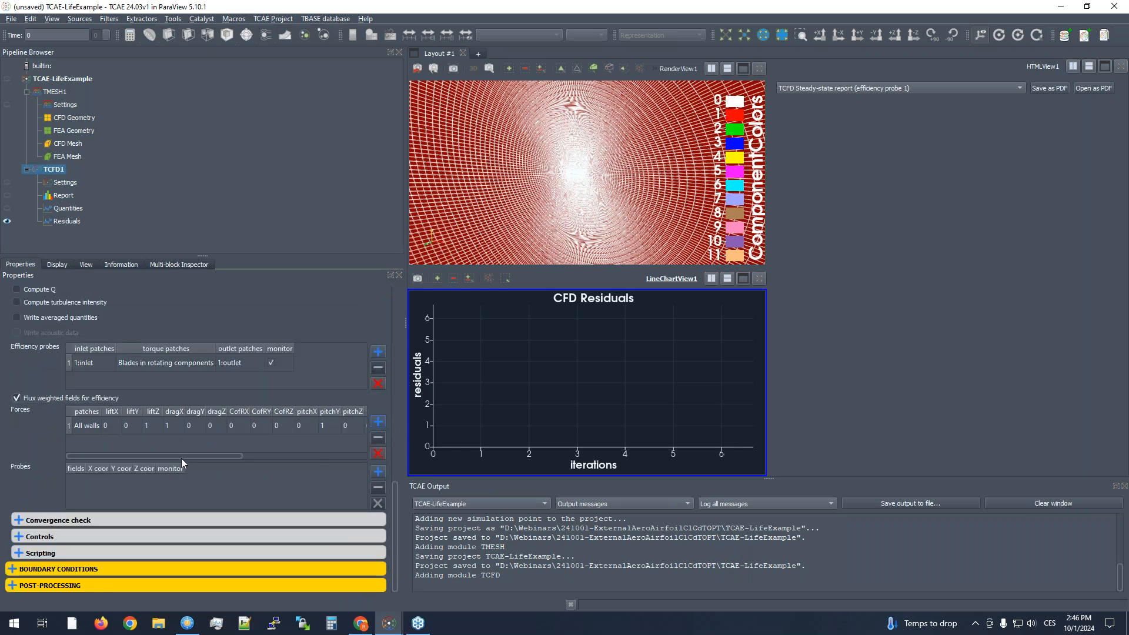
double_click(83, 427)
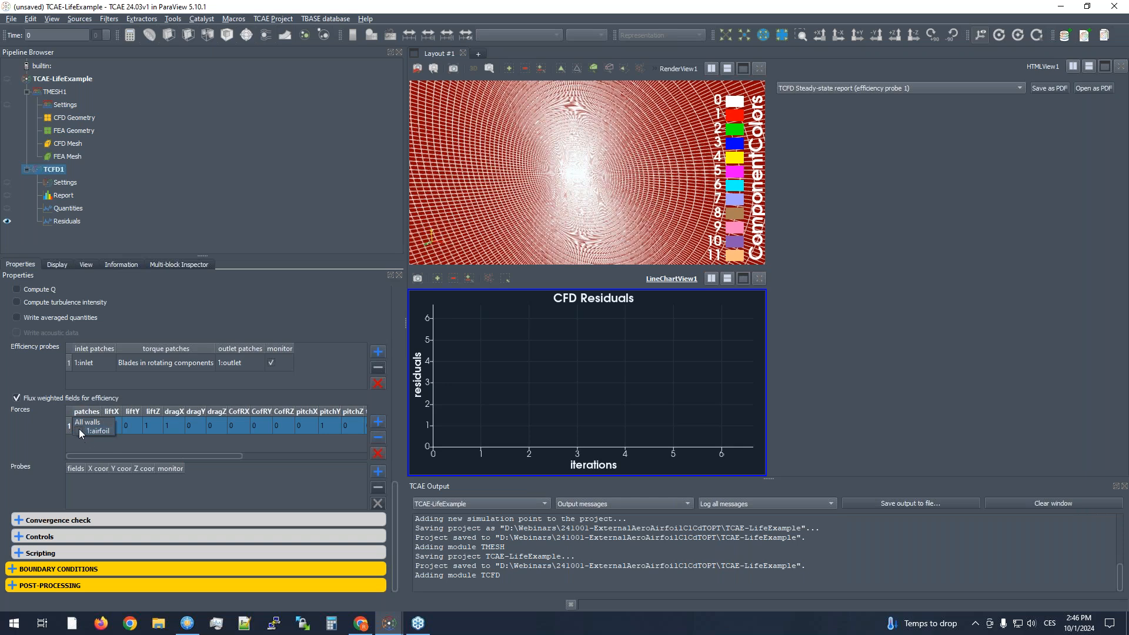
click(78, 431)
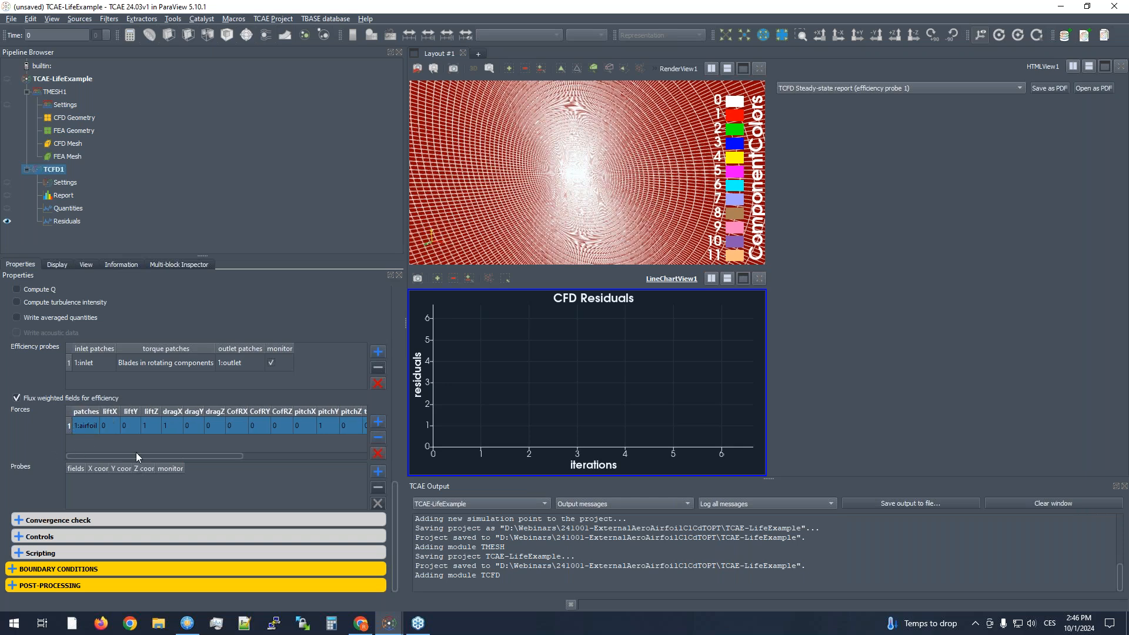
- Inspect the airfoil's orientation in the mesh and set the forces entry's lift direction to liftY 1 and liftZ 0
click(668, 145)
click(838, 37)
scroll(598, 173, up, 5)
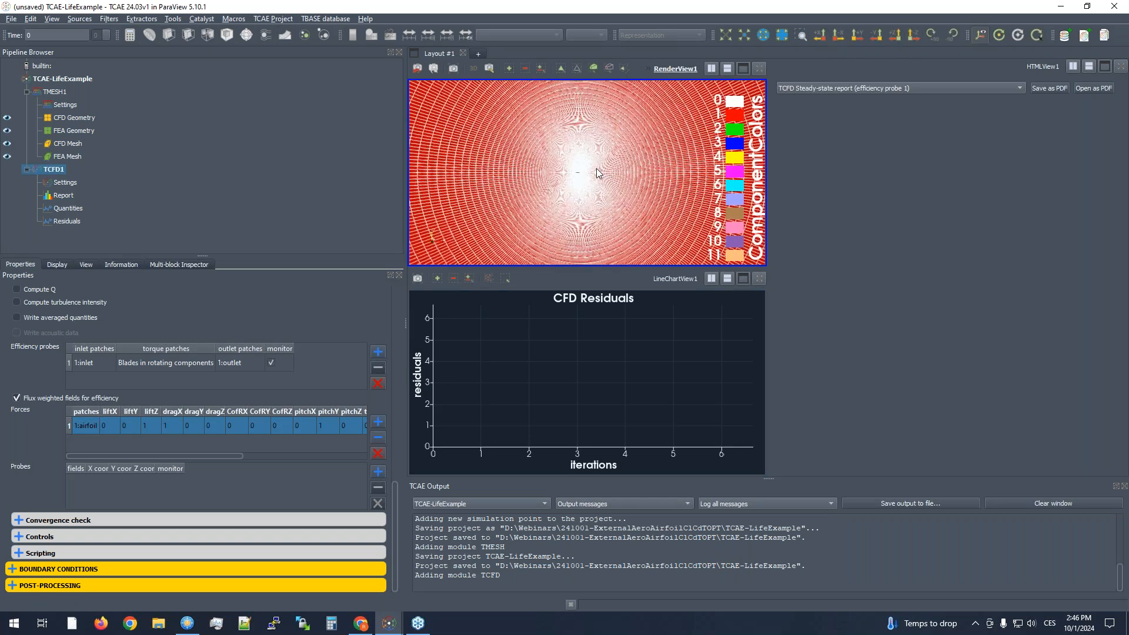
scroll(597, 169, up, 10)
middle_drag(548, 176, 638, 175)
scroll(576, 170, up, 4)
mouse_move(575, 169)
right_down()
mouse_move(574, 199)
mouse_move(571, 179)
right_up()
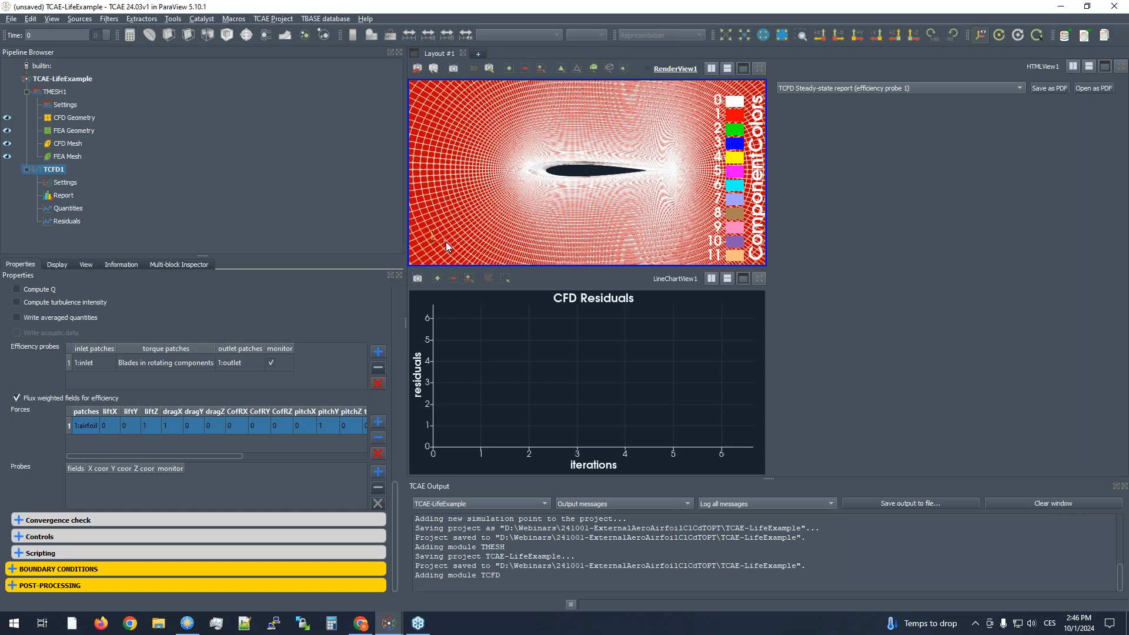
double_click(125, 427)
text(0)
double_click(149, 426)
text(0)
click(174, 441)
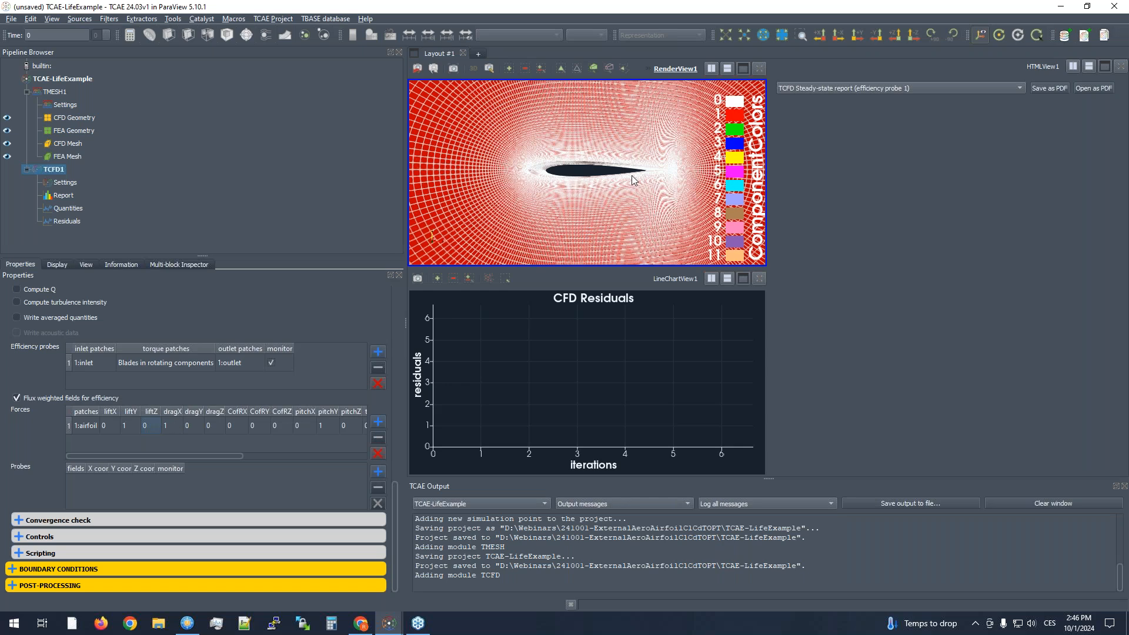
- Set the forces entry's pitch axis to pitchY 0 and pitchZ 1
drag(224, 455, 277, 453)
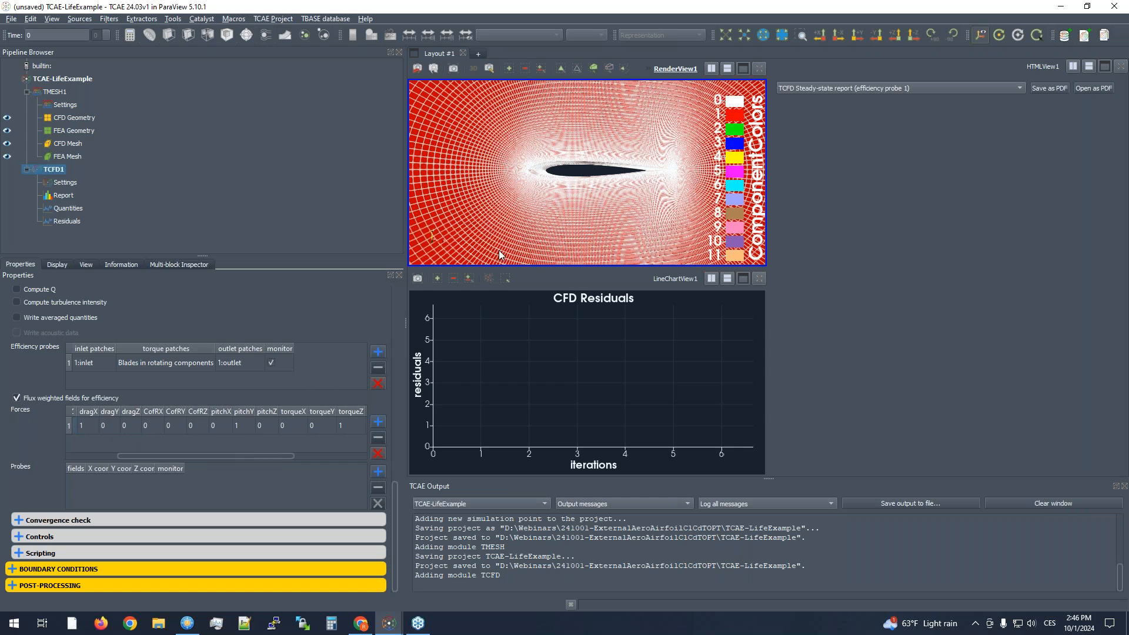
click(250, 426)
text(0)
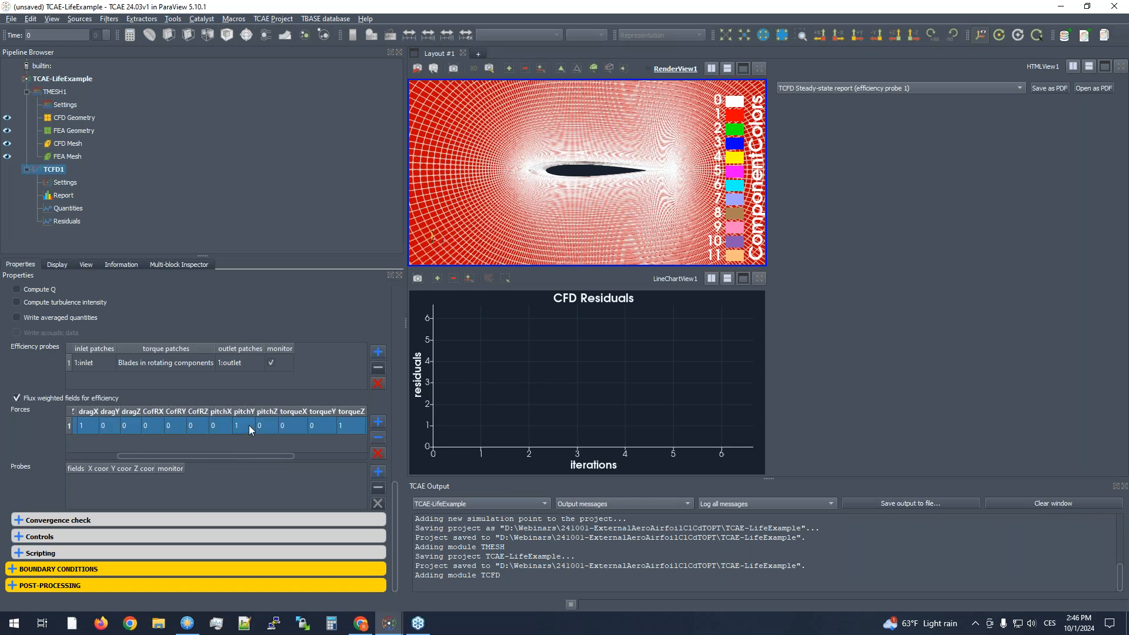
click(261, 426)
text(1)
key(Return)
- Set the forces entry's centre of rotation CofRX to 0.33
drag(282, 456, 271, 453)
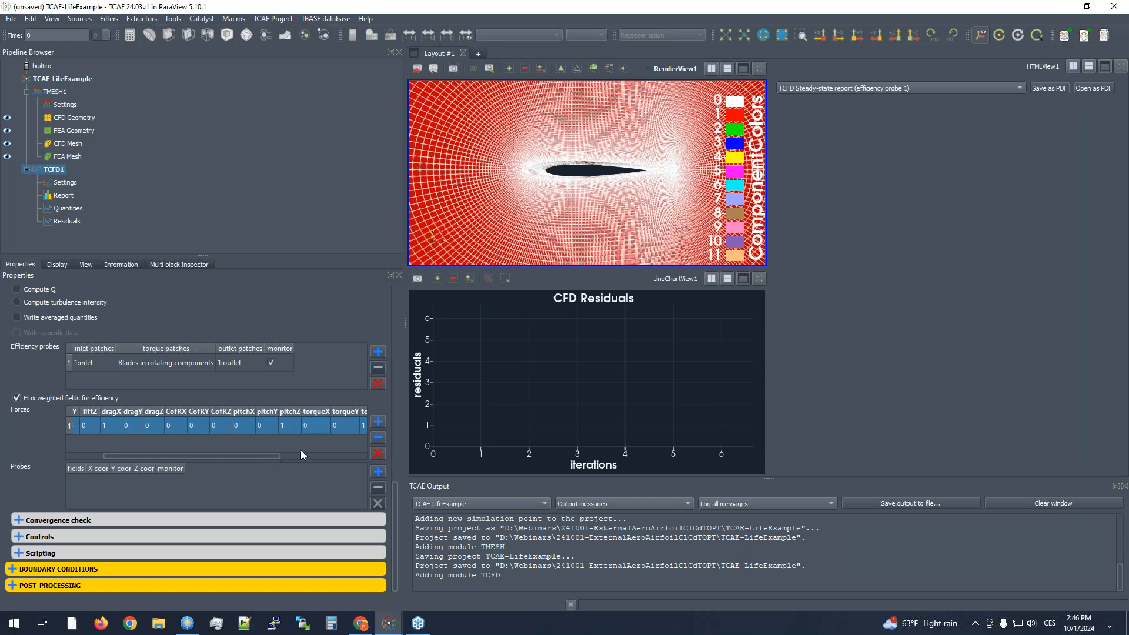
click(270, 452)
mouse_move(269, 455)
mouse_down()
mouse_move(316, 456)
mouse_move(254, 456)
mouse_up()
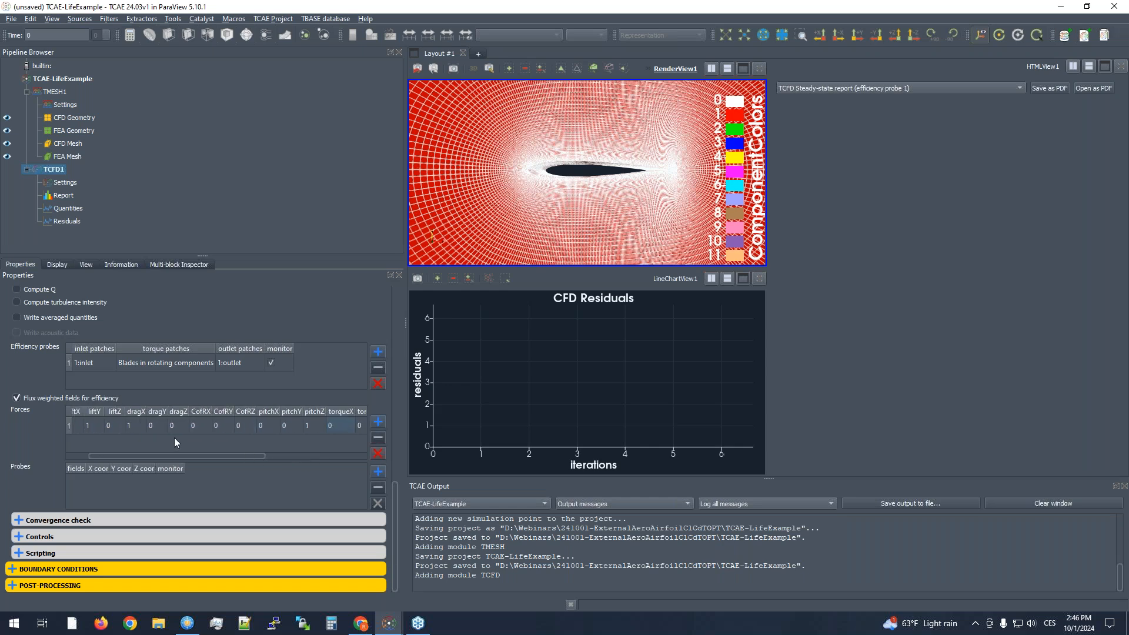
click(203, 425)
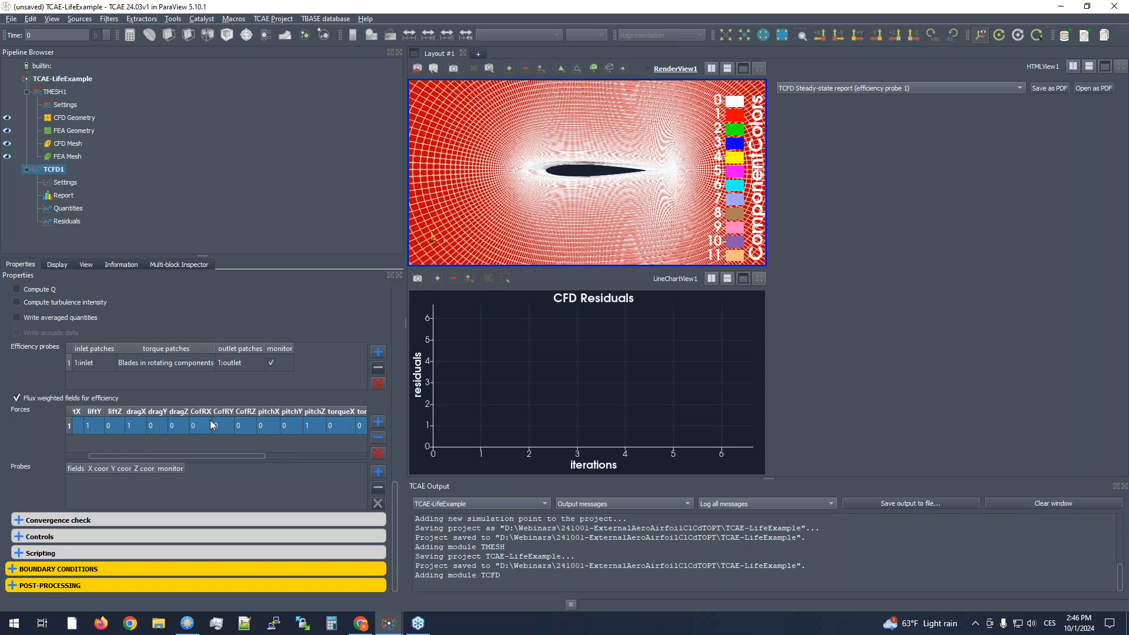
click(201, 425)
text(0.33)
key(Return)
click(214, 445)
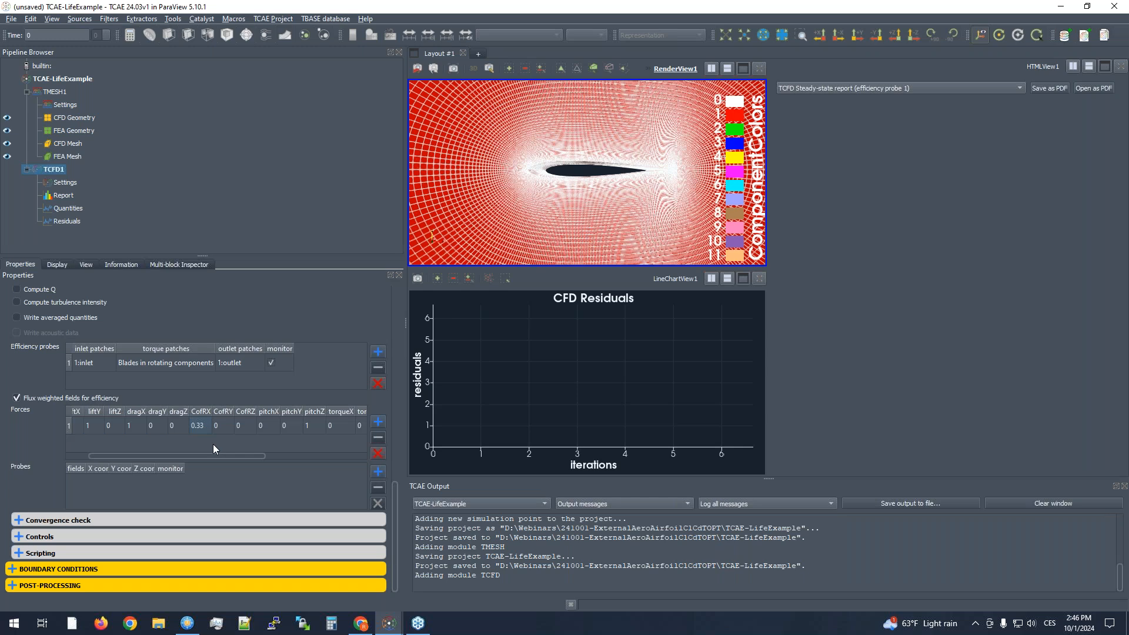
- Check the forces reference area and length against the airfoil and set the reference velocity magnitude to 15
drag(238, 457, 341, 446)
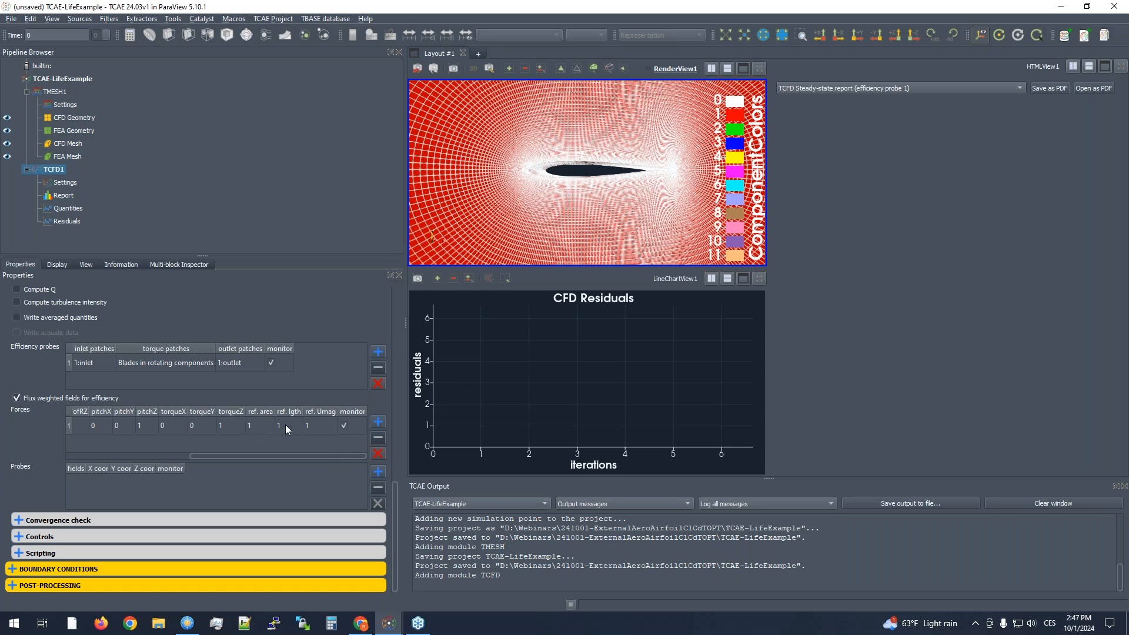
scroll(584, 178, up, 2)
drag(584, 178, 577, 165)
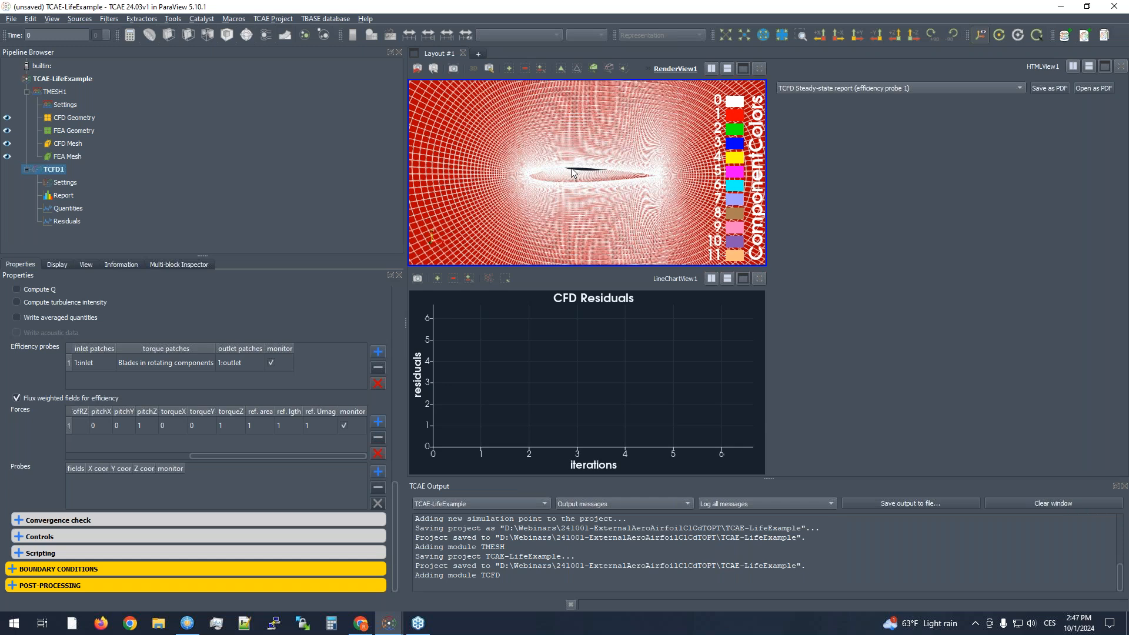
click(257, 426)
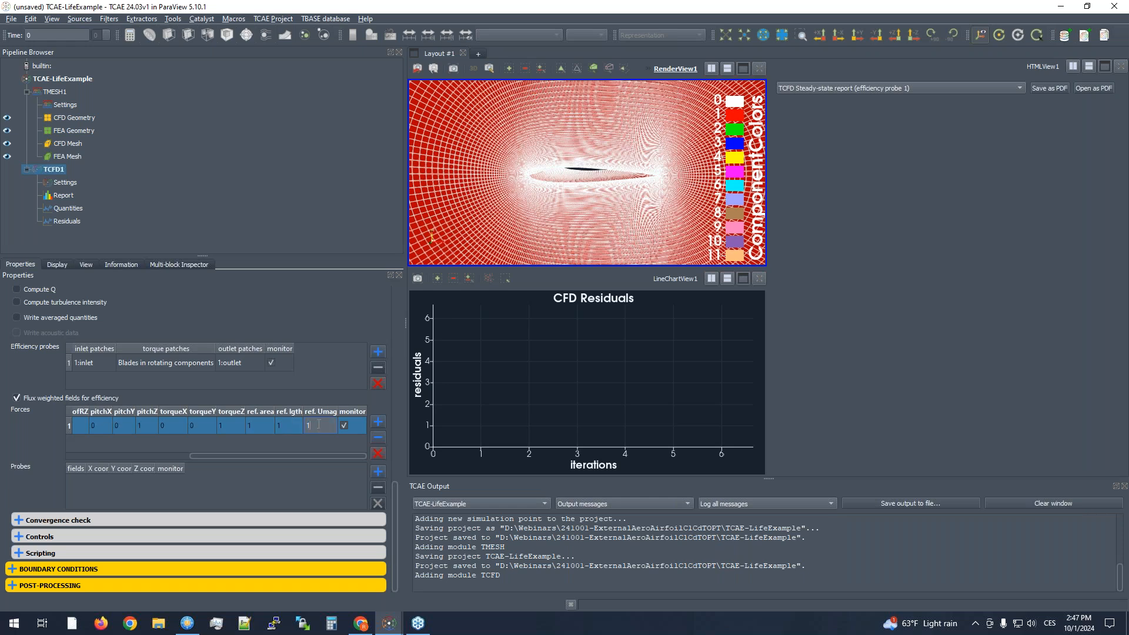
text(5)
key(Return)
click(339, 446)
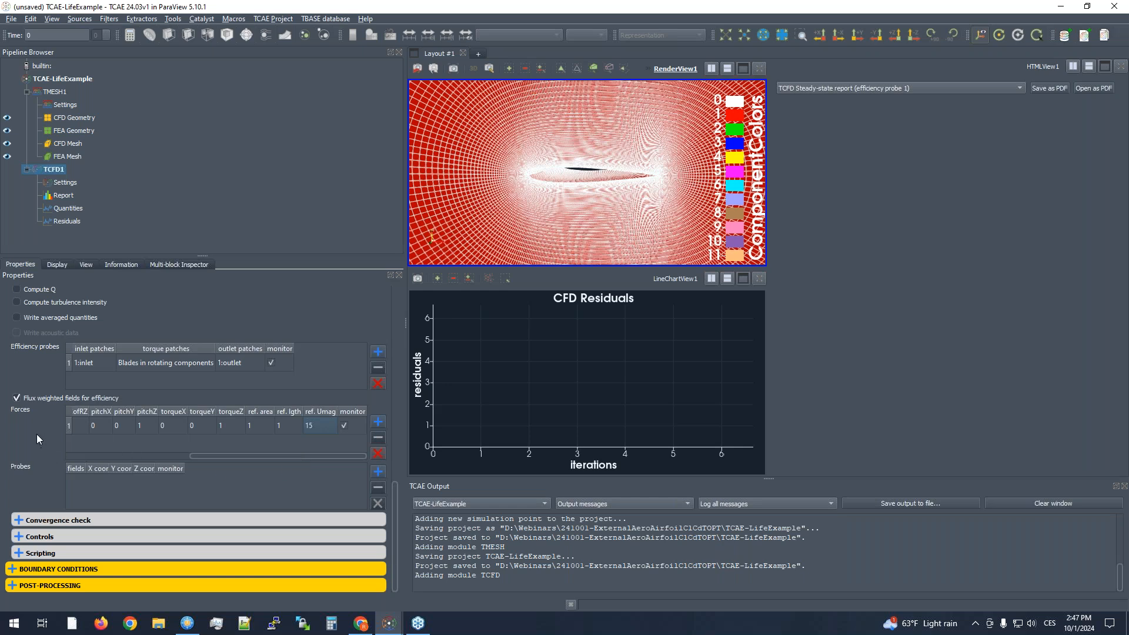
- Expand the convergence check settings and remove the default efficiency probe checks
click(44, 518)
scroll(36, 502, down, 2)
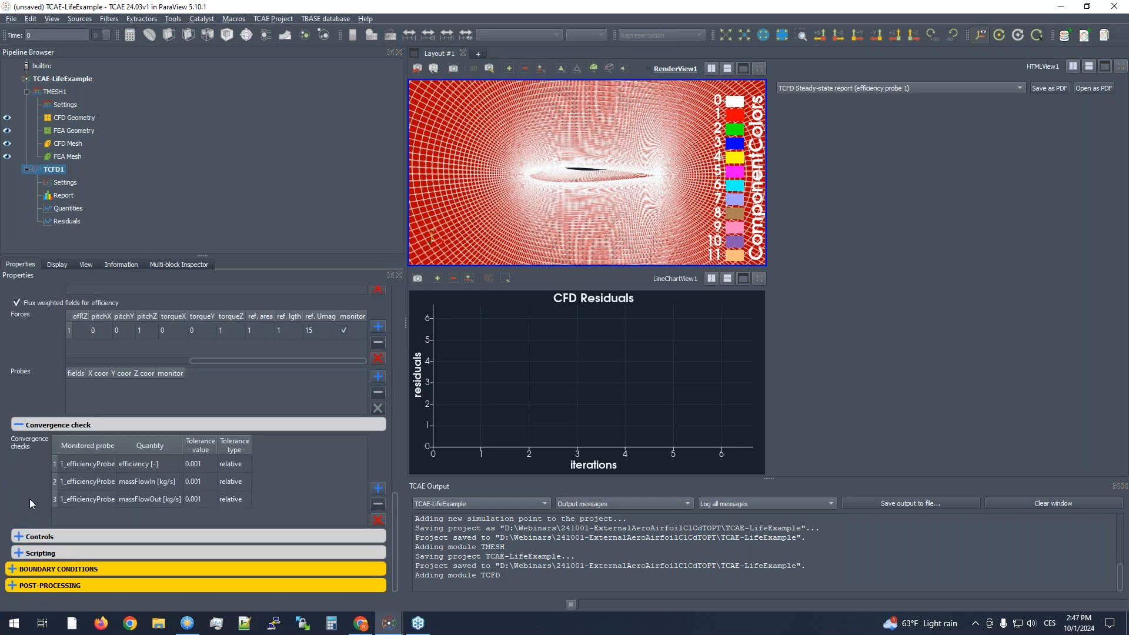
click(177, 464)
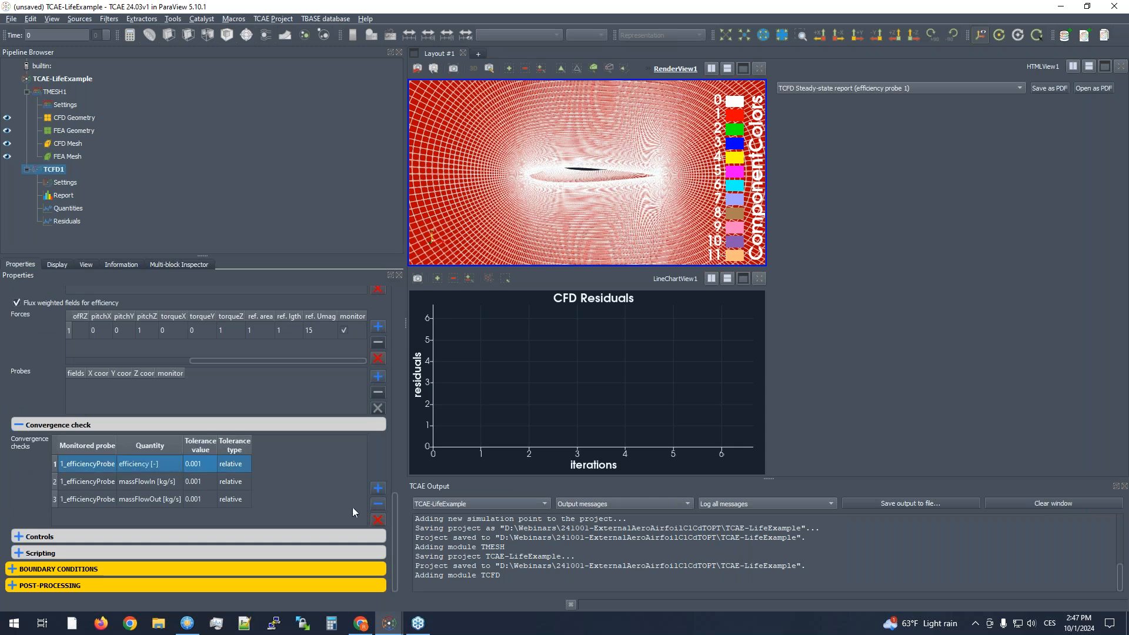
click(378, 504)
click(378, 504)
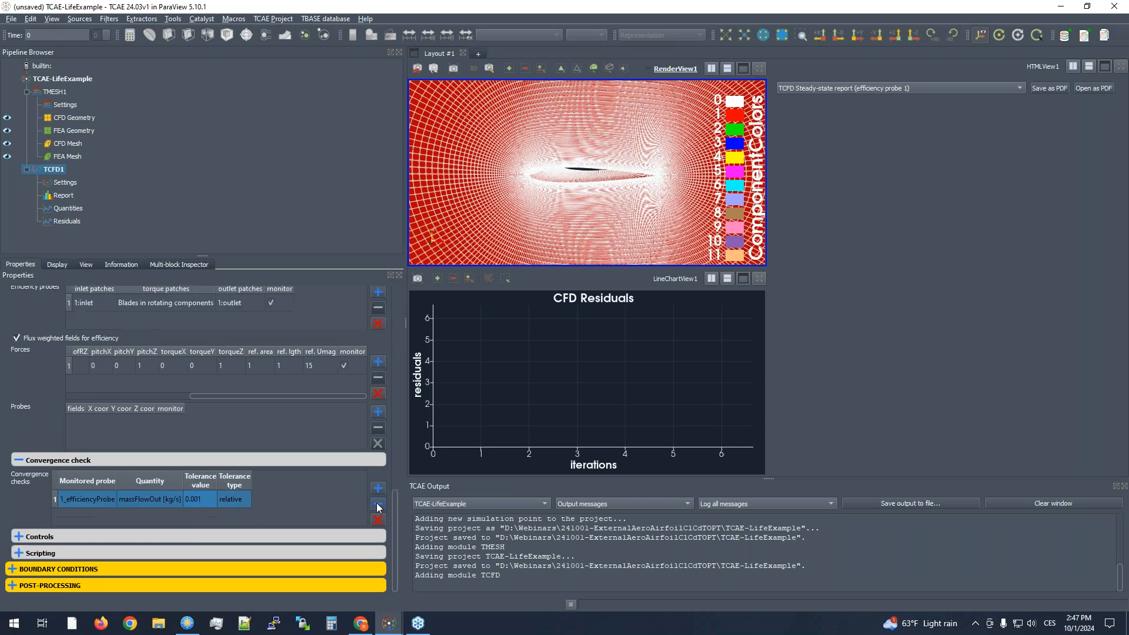
- Add a convergence check that monitors the Cl-avg quantity of 1_forcesProbe
scroll(371, 507, up, 14)
scroll(88, 467, down, 9)
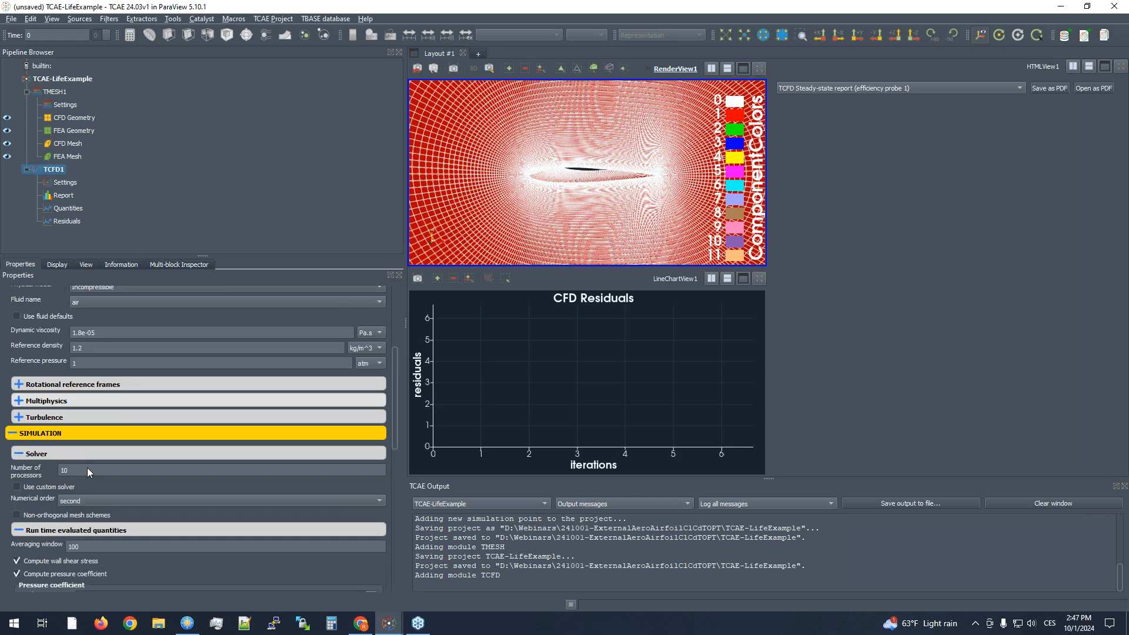
scroll(87, 470, down, 5)
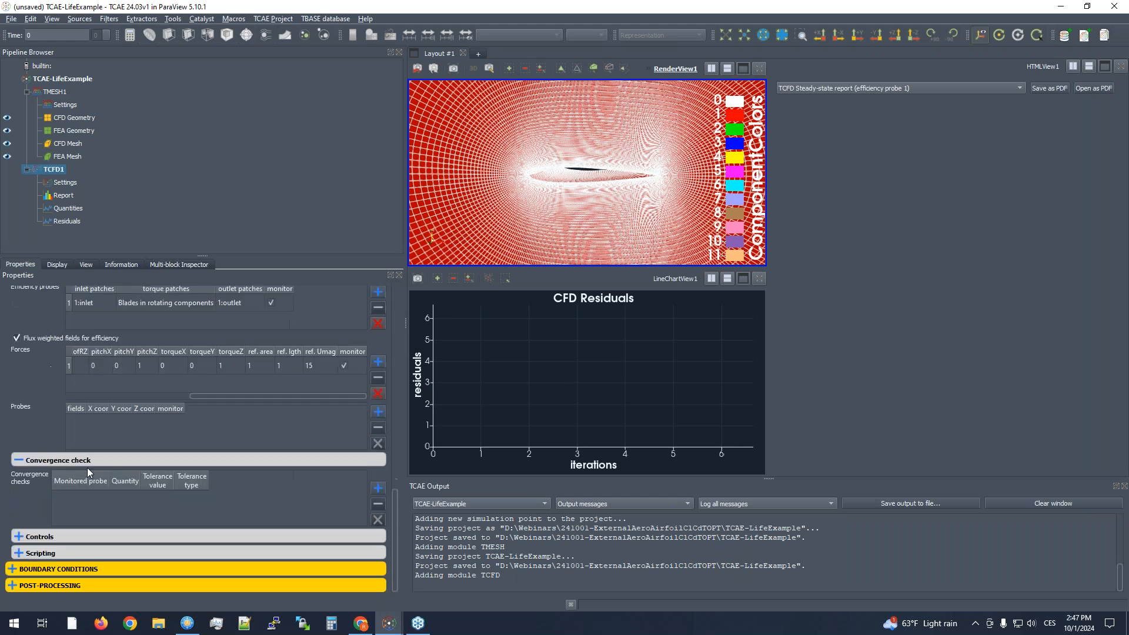
click(378, 488)
double_click(98, 501)
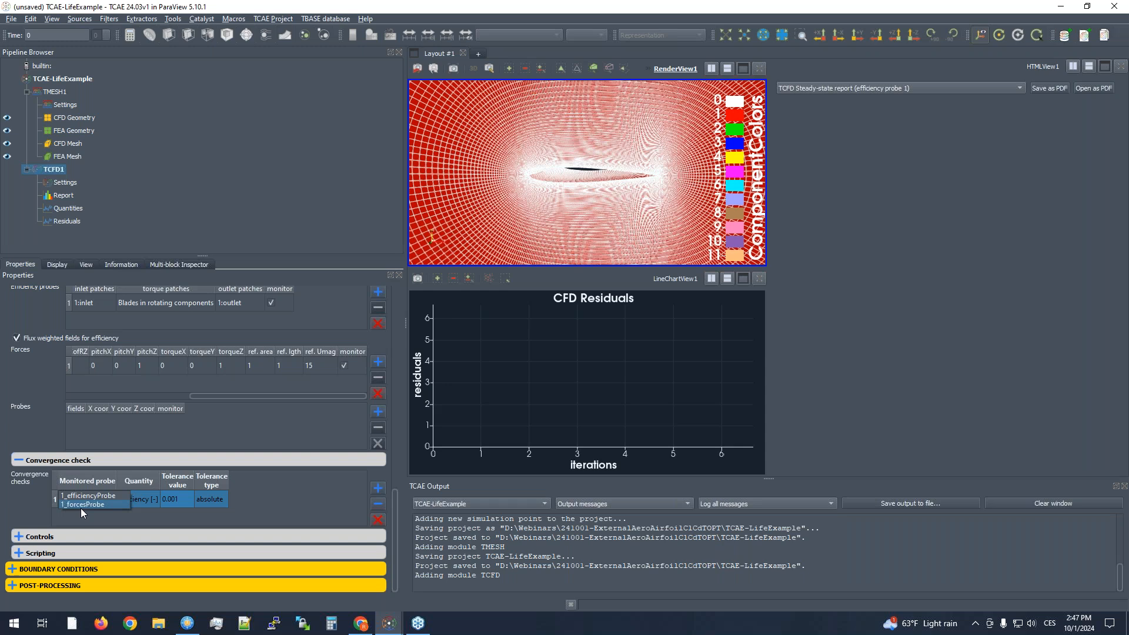
click(81, 505)
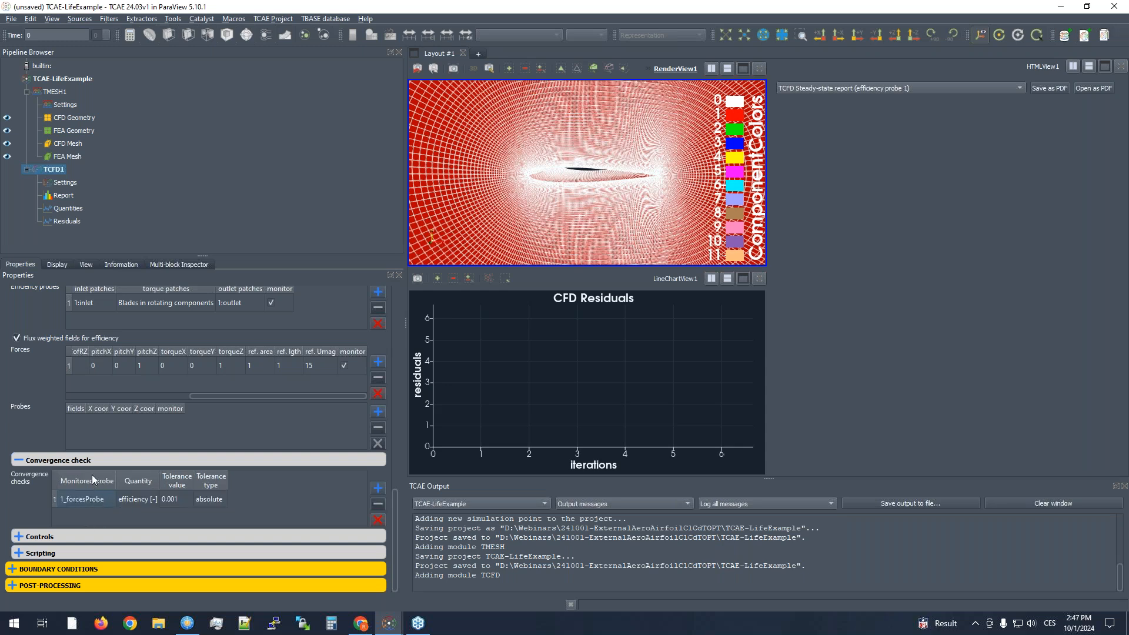
double_click(150, 499)
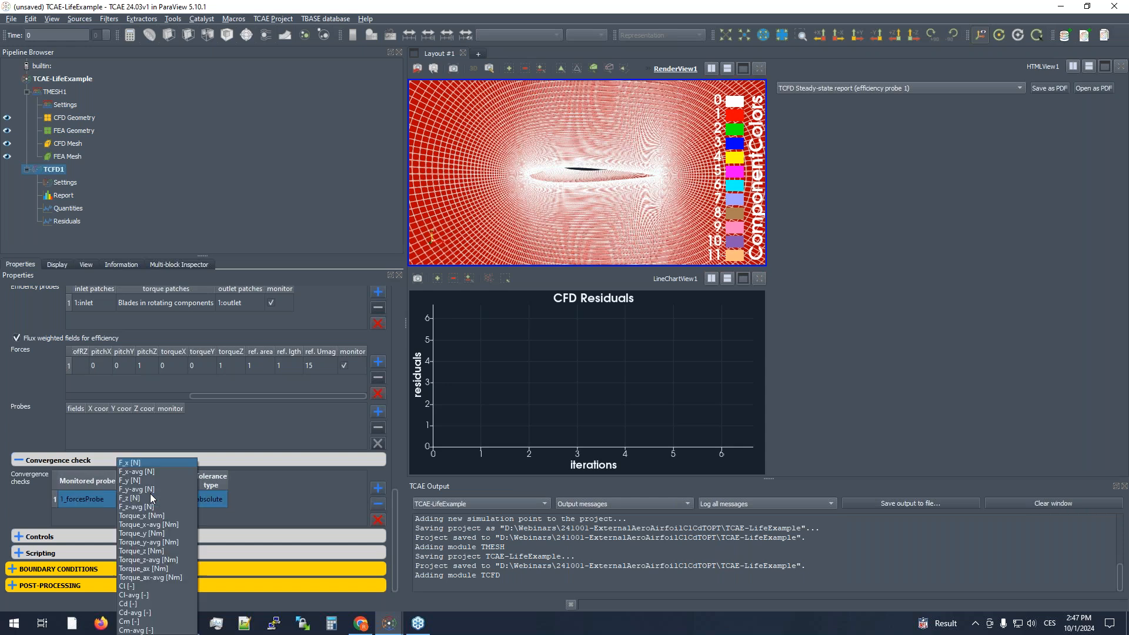
click(136, 595)
- Add a second convergence check monitoring the Cd-avg quantity of 1_forcesProbe
click(378, 488)
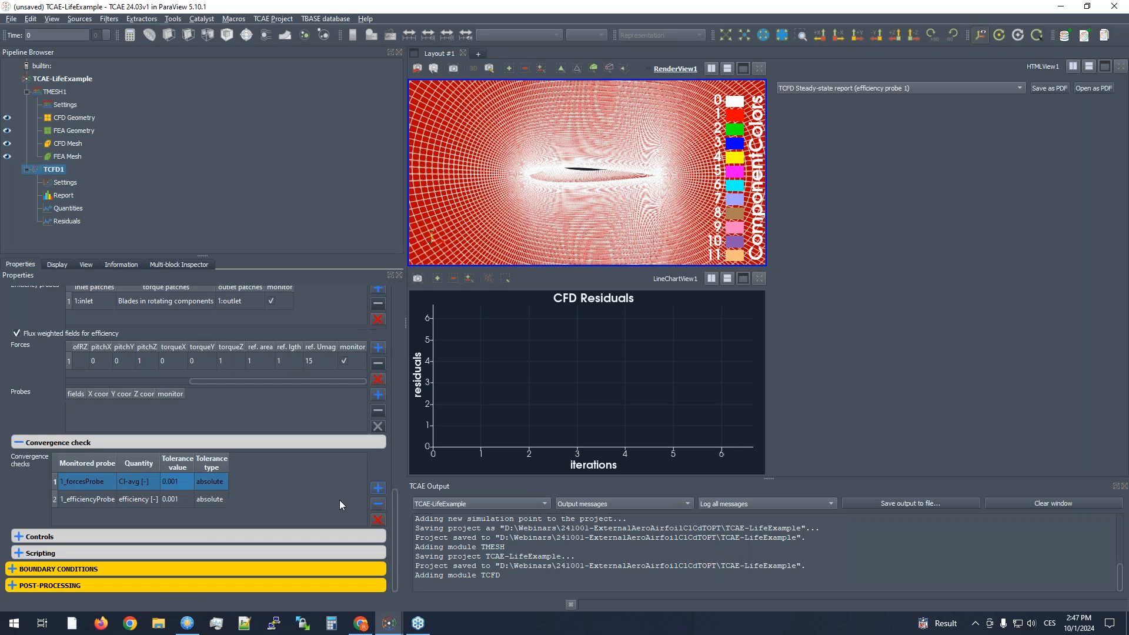
double_click(102, 514)
click(97, 519)
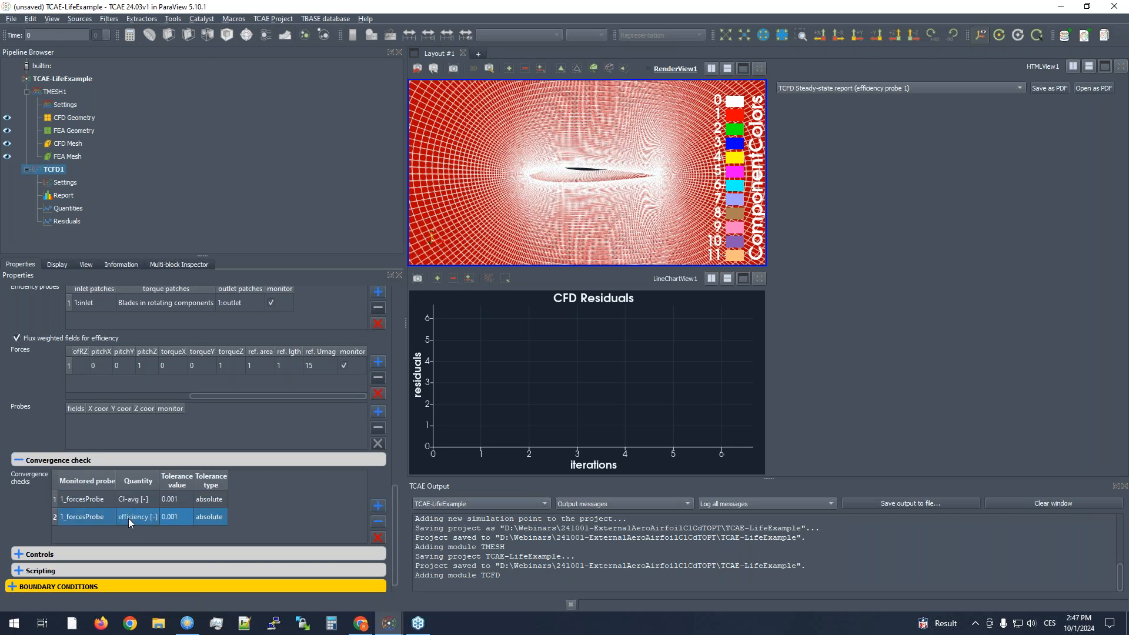
double_click(128, 518)
click(134, 613)
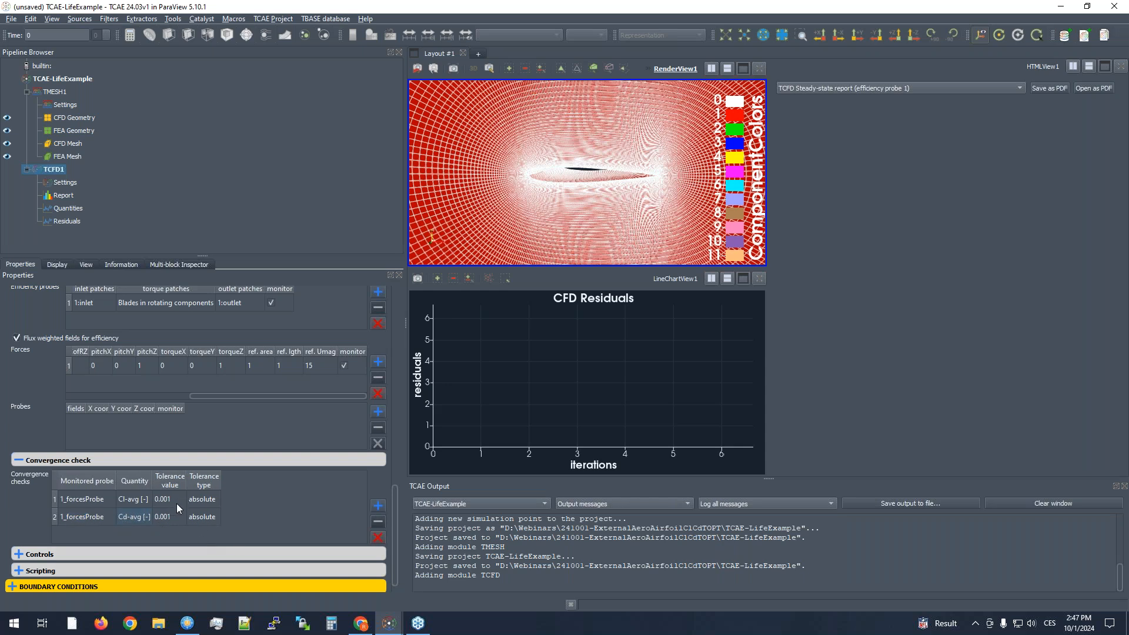
- Change the tolerance type of both the Cl-avg and Cd-avg convergence checks to relative
double_click(201, 499)
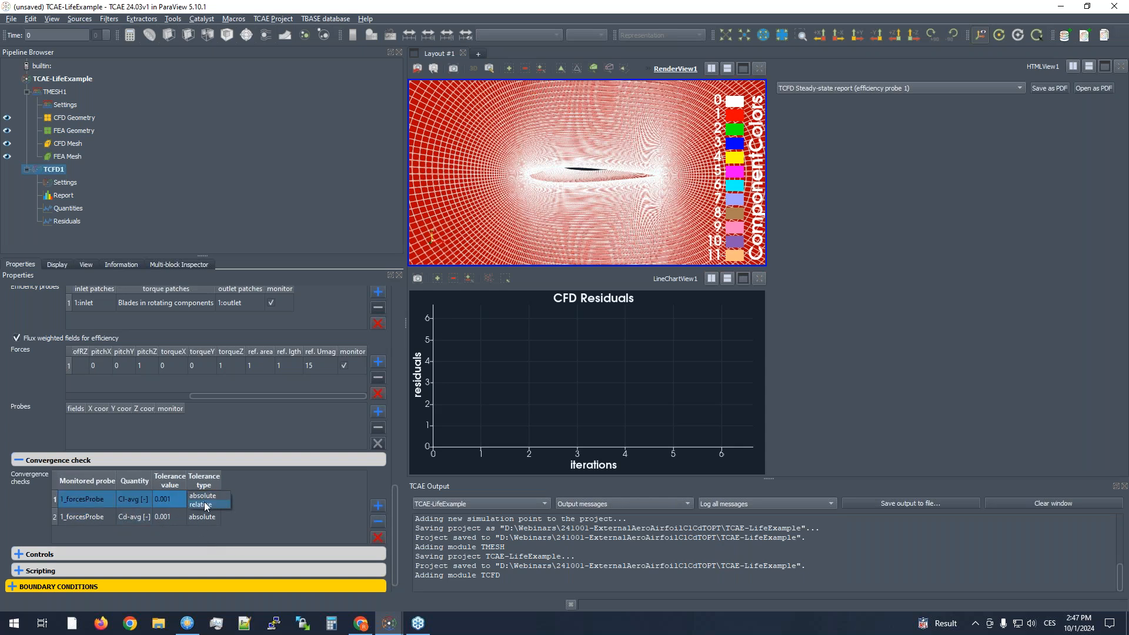
double_click(206, 517)
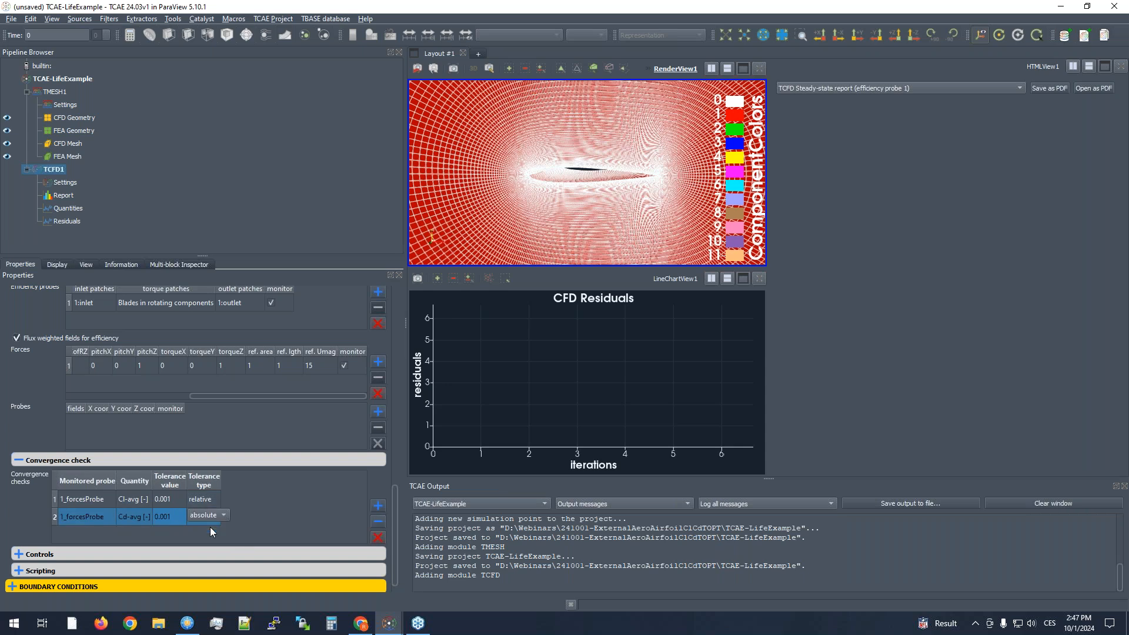
click(208, 522)
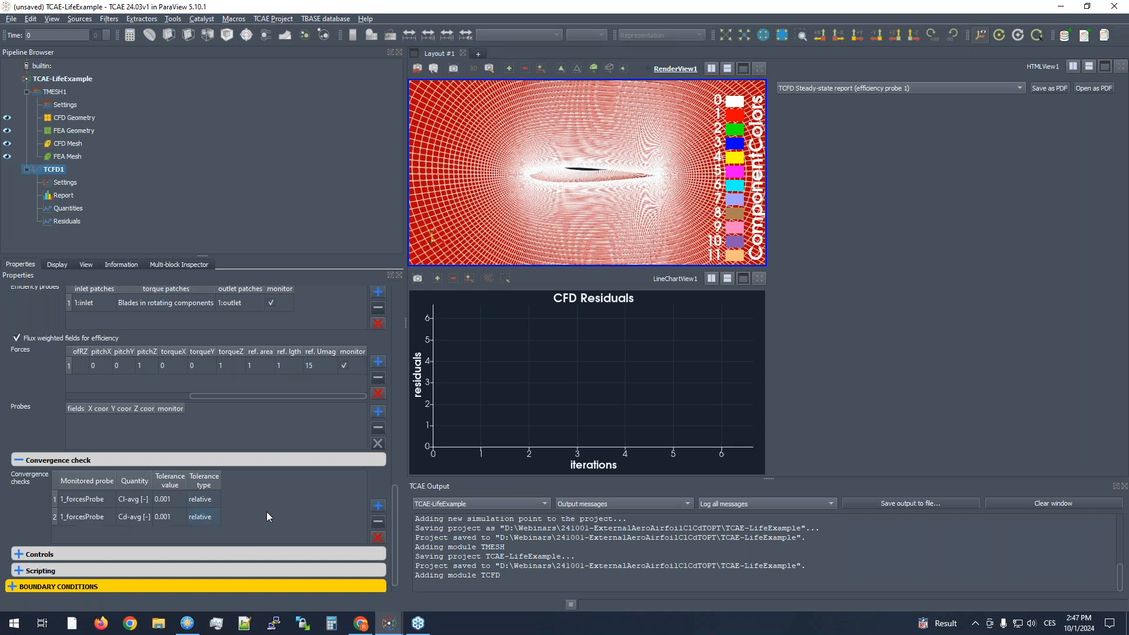
- Set the tolerance value of both the Cl-avg and Cd-avg convergence checks to 0.01
mouse_move(254, 506)
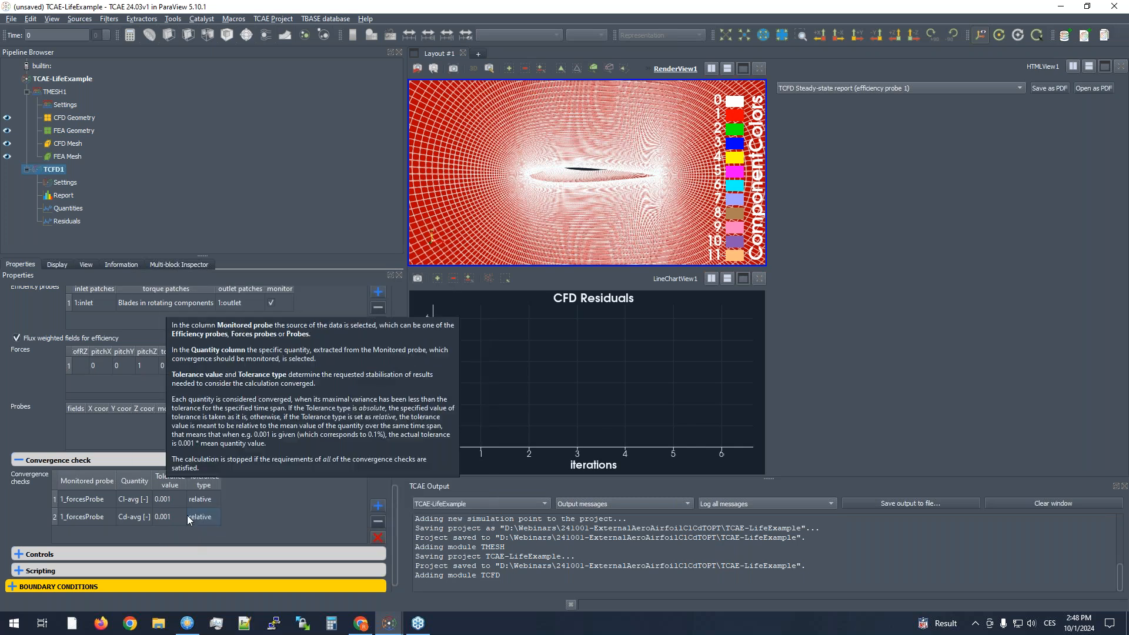
double_click(164, 499)
key(Left)
key(BackSpace)
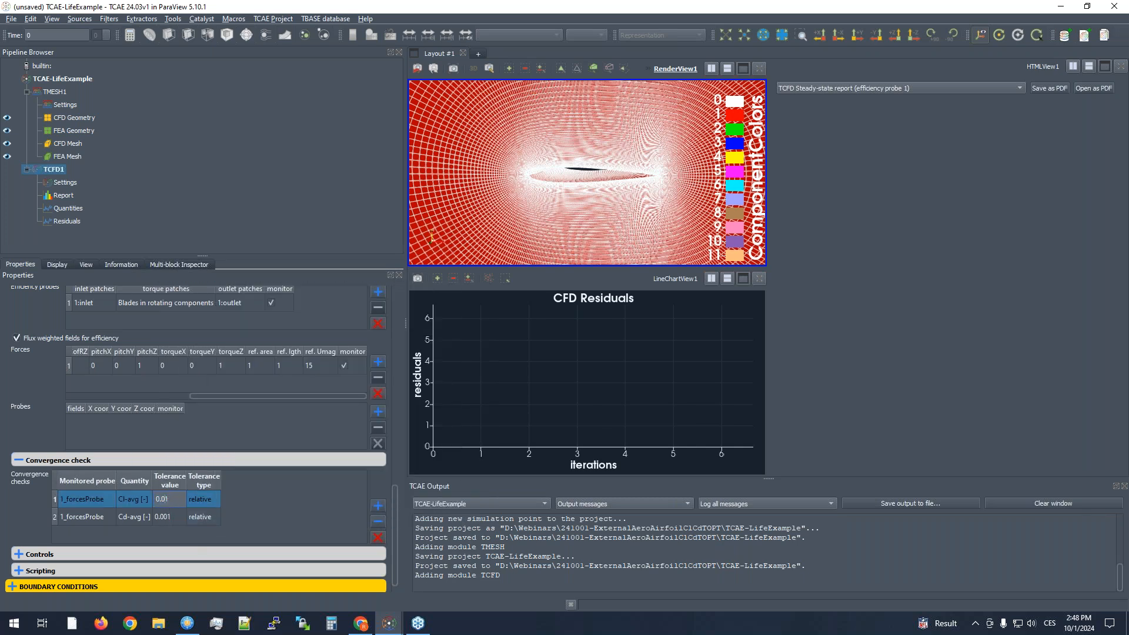
click(170, 517)
double_click(171, 516)
key(Left)
key(BackSpace)
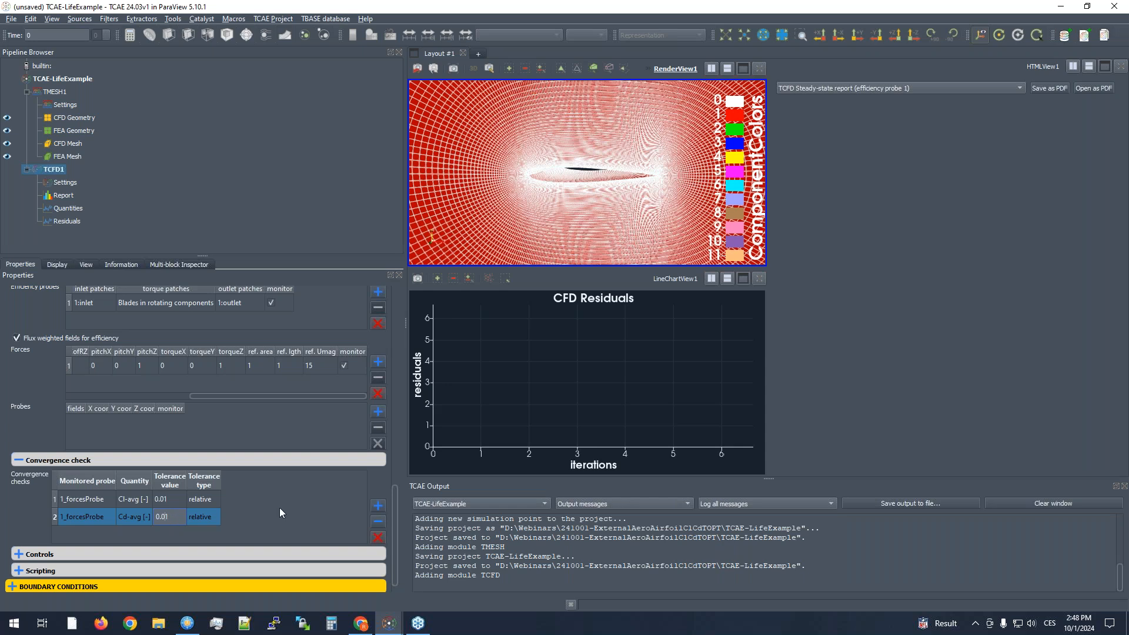
- Set the field bounding limits in the solver controls to a minimum pressure of -200000 Pa and a maximum pressure of 200000 Pa
click(291, 506)
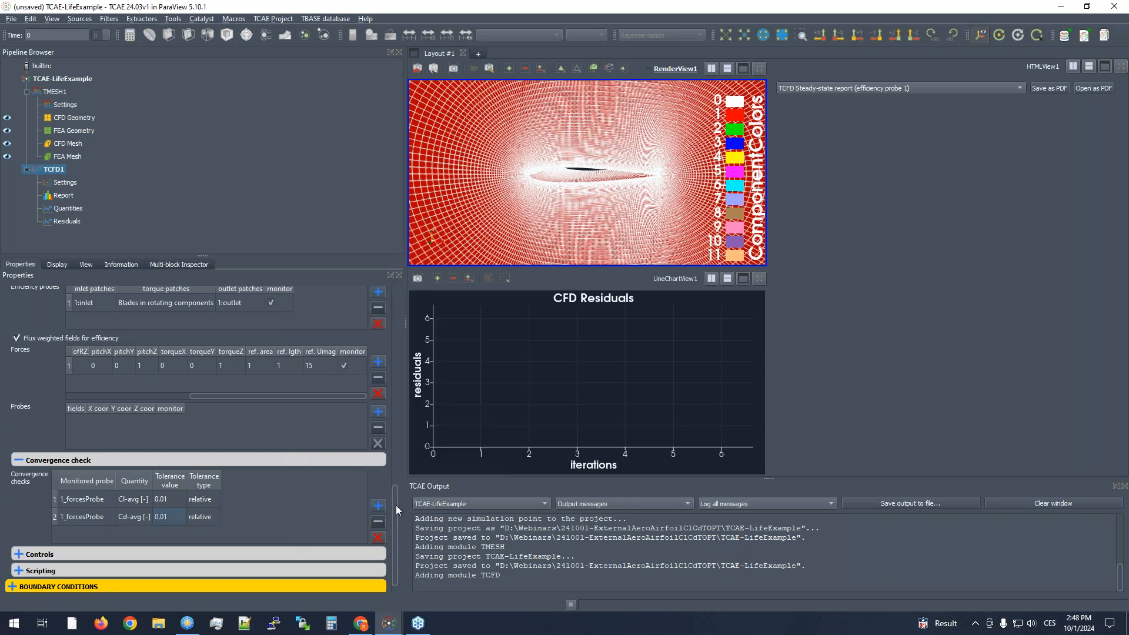
scroll(396, 512, down, 1)
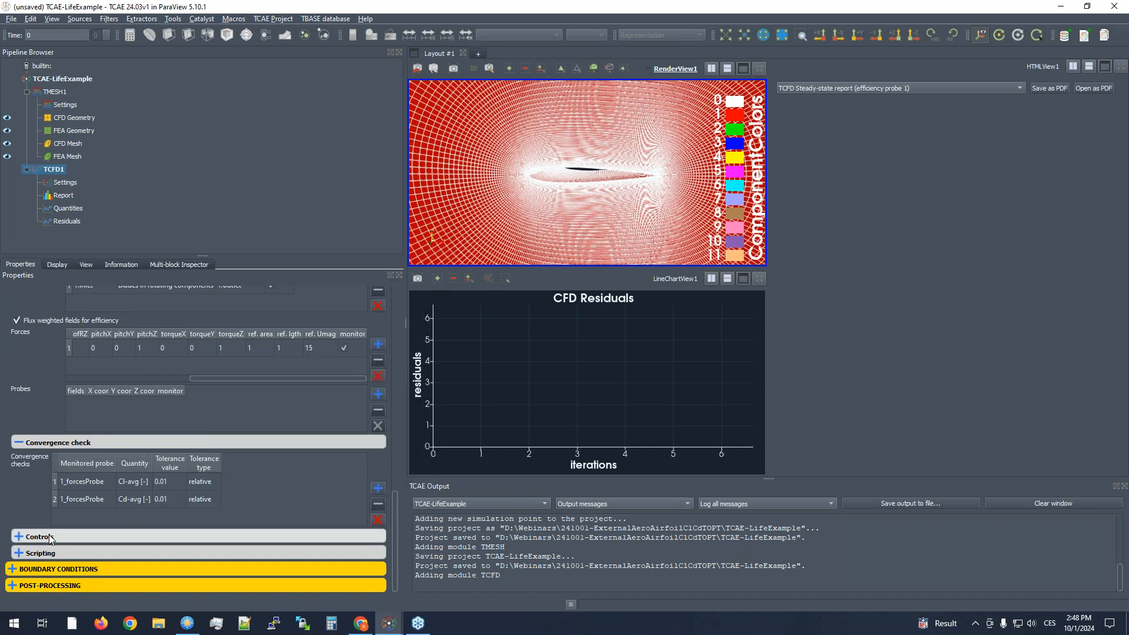
click(49, 538)
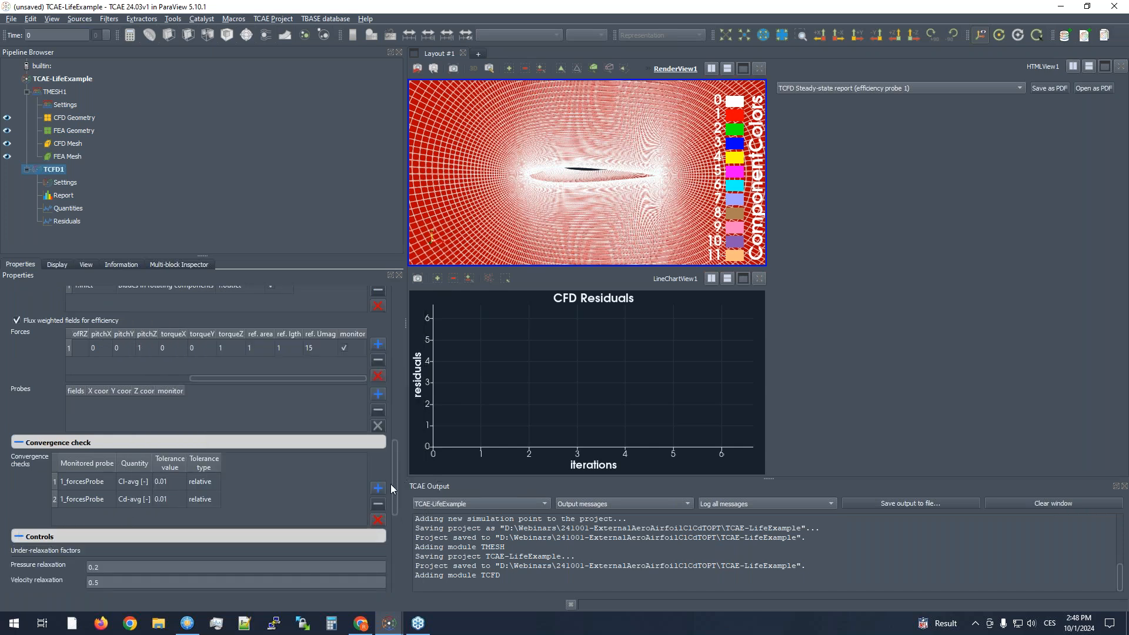
drag(394, 485, 401, 521)
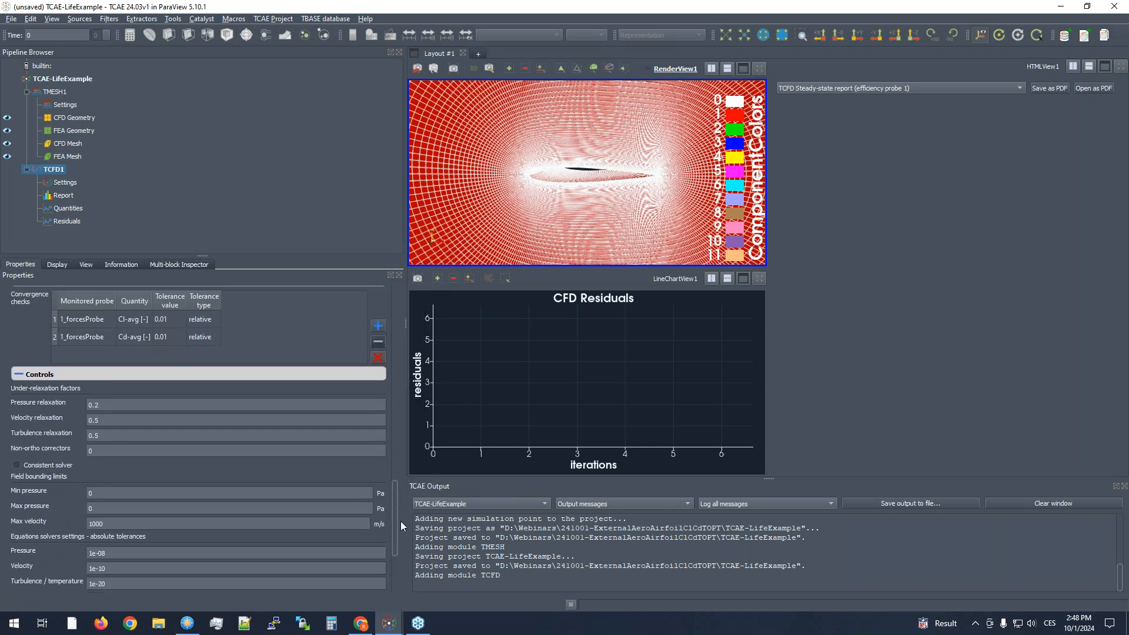
drag(397, 500, 396, 523)
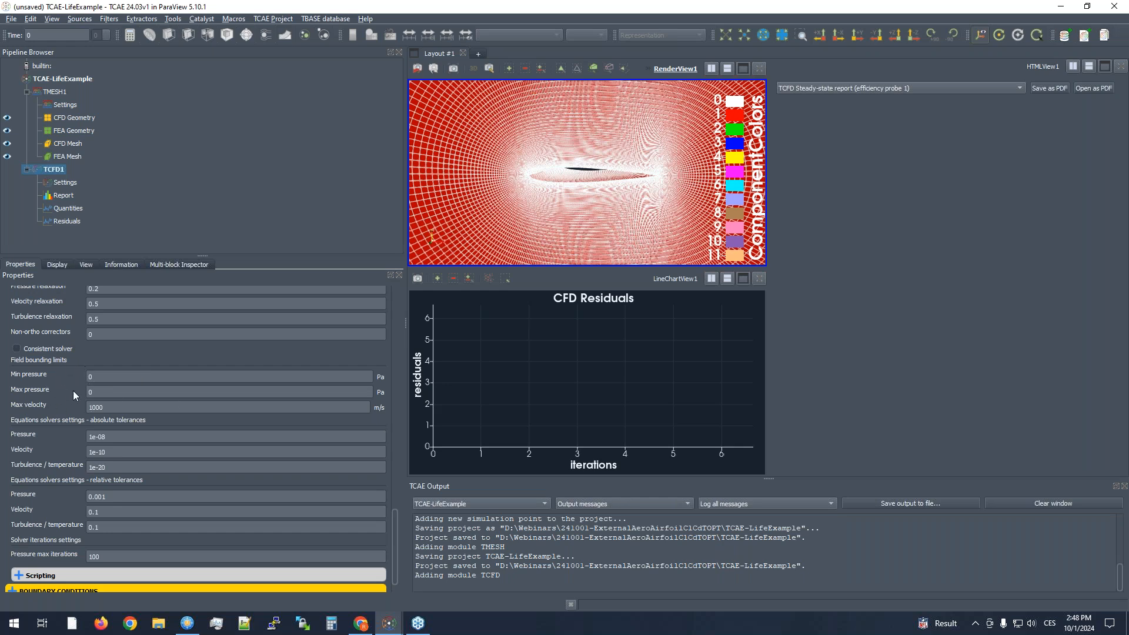
click(103, 377)
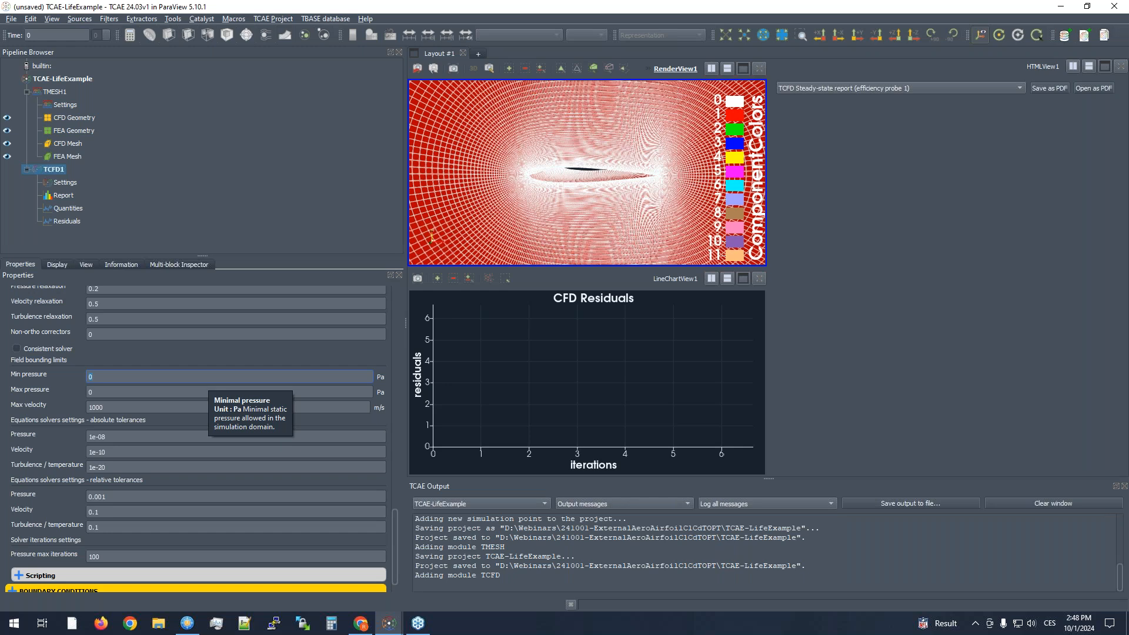
text(200000)
key(Tab)
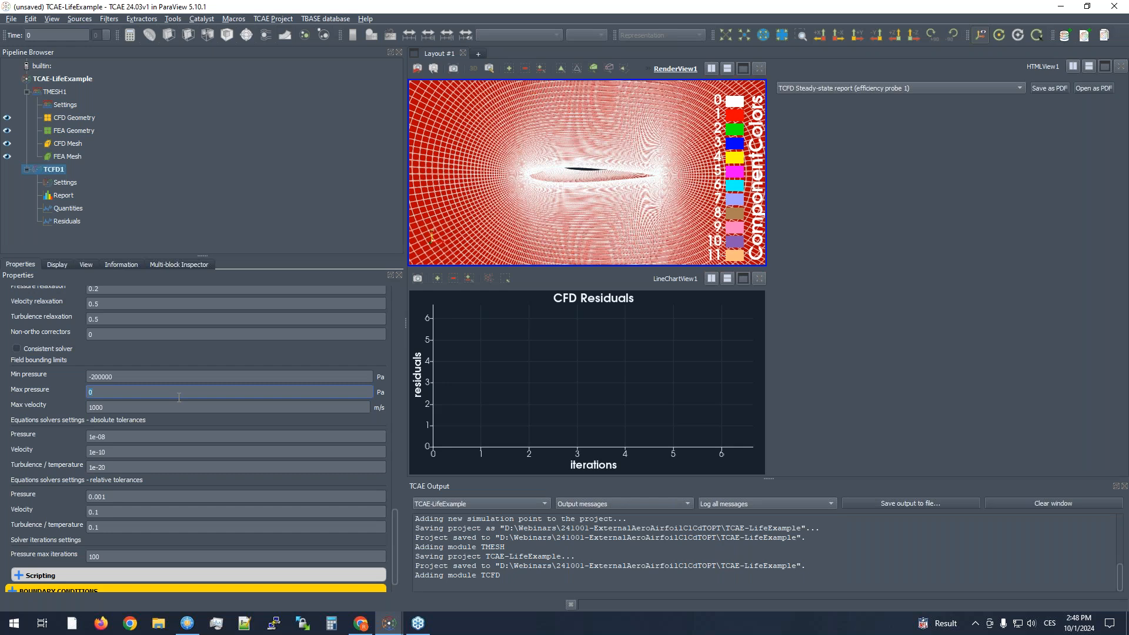
text(200000)
click(188, 349)
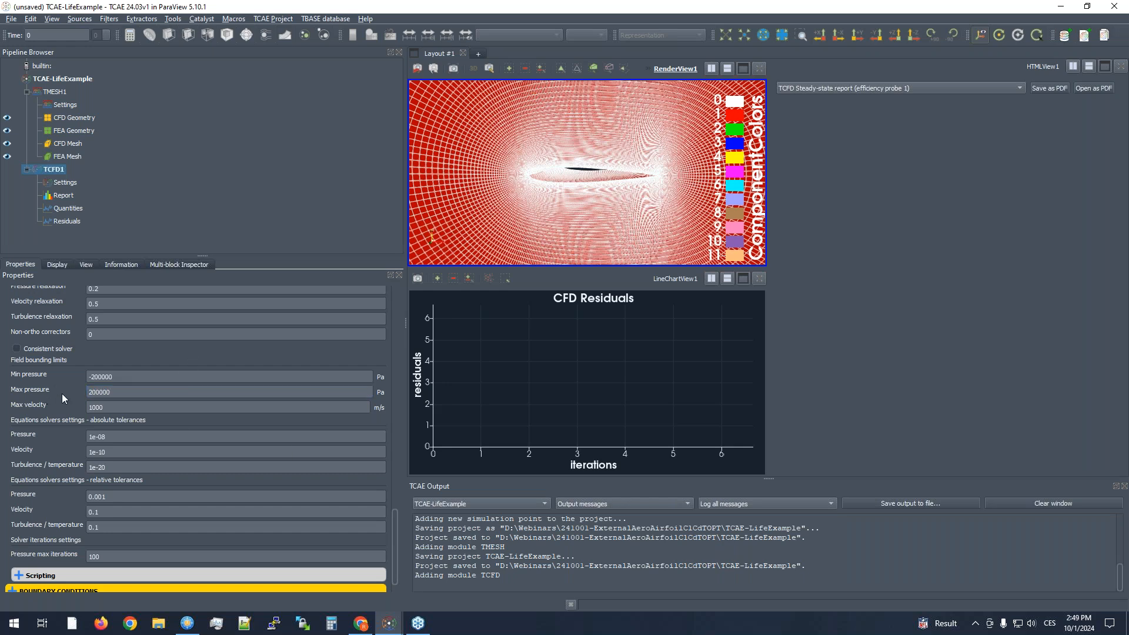
- Open the inlet boundary conditions and examine the full extent of the circular mesh domain
scroll(65, 401, down, 1)
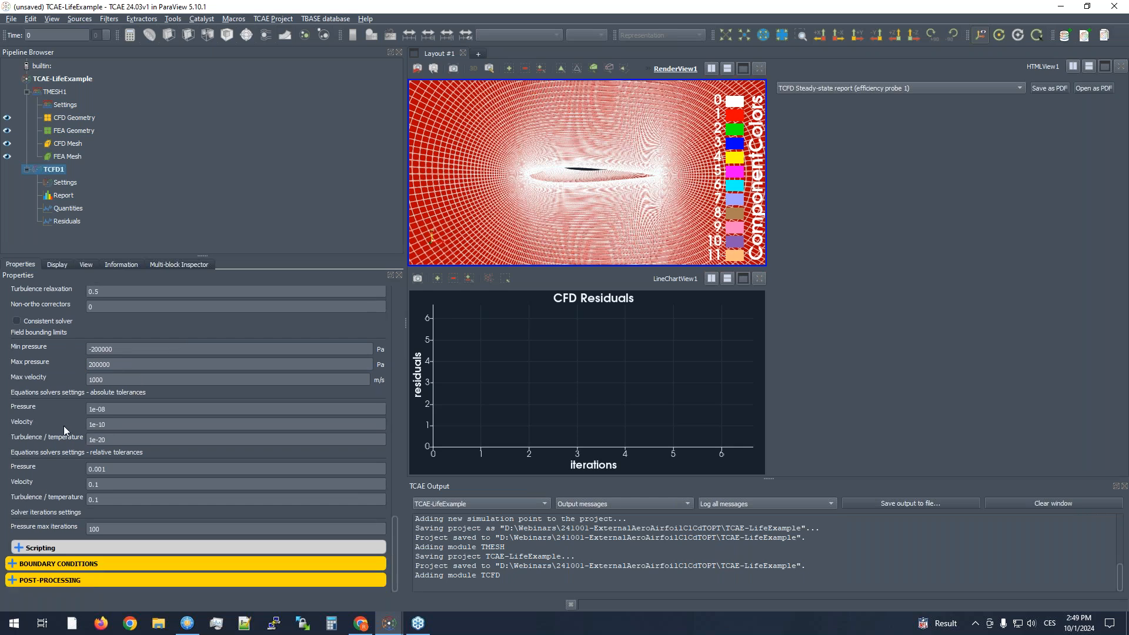
click(63, 562)
click(48, 511)
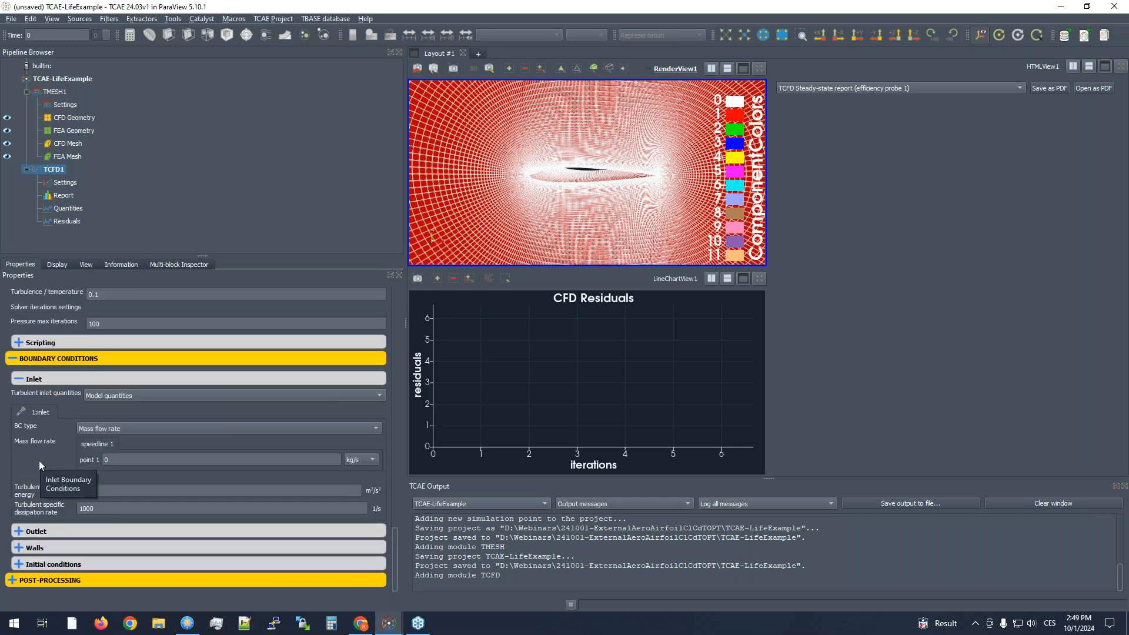
click(133, 428)
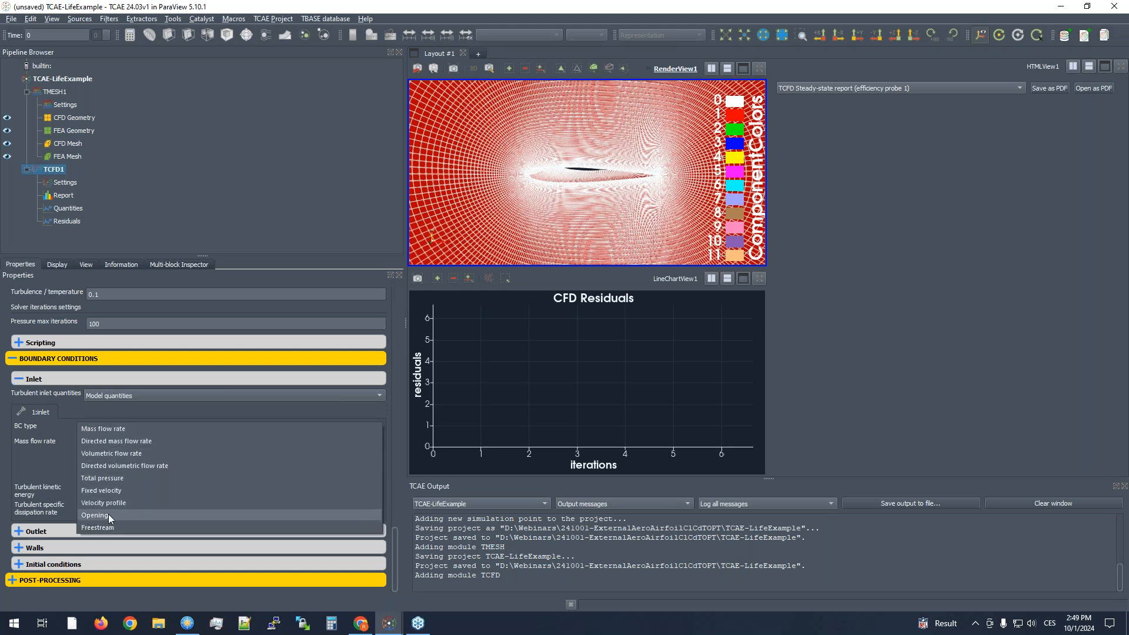
click(33, 474)
scroll(681, 128, down, 6)
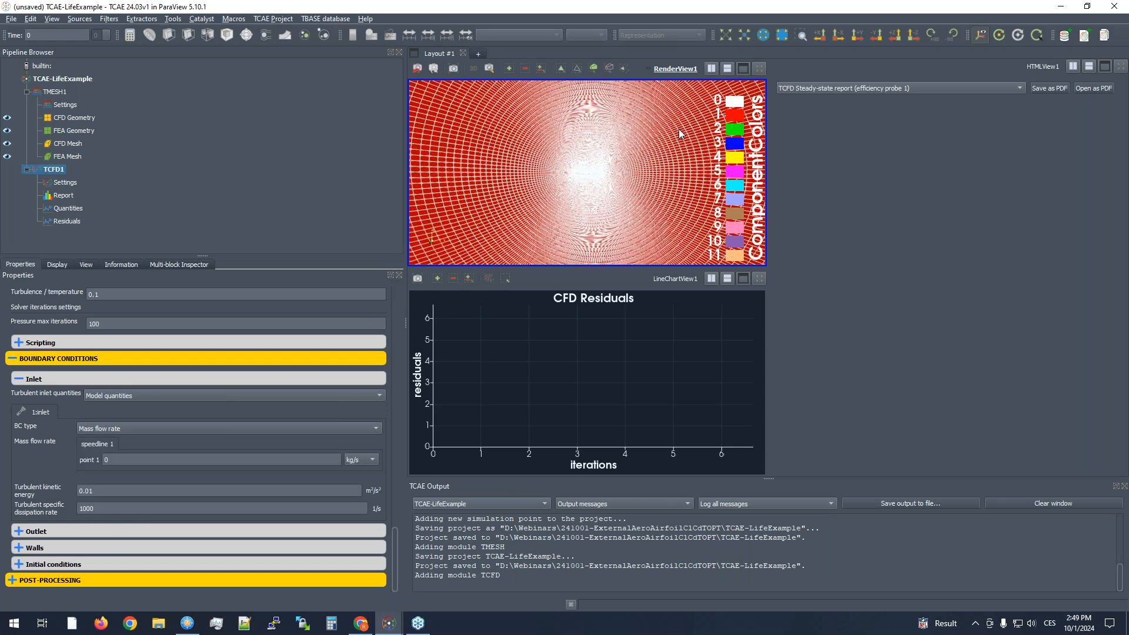
scroll(679, 129, down, 8)
drag(562, 190, 502, 174)
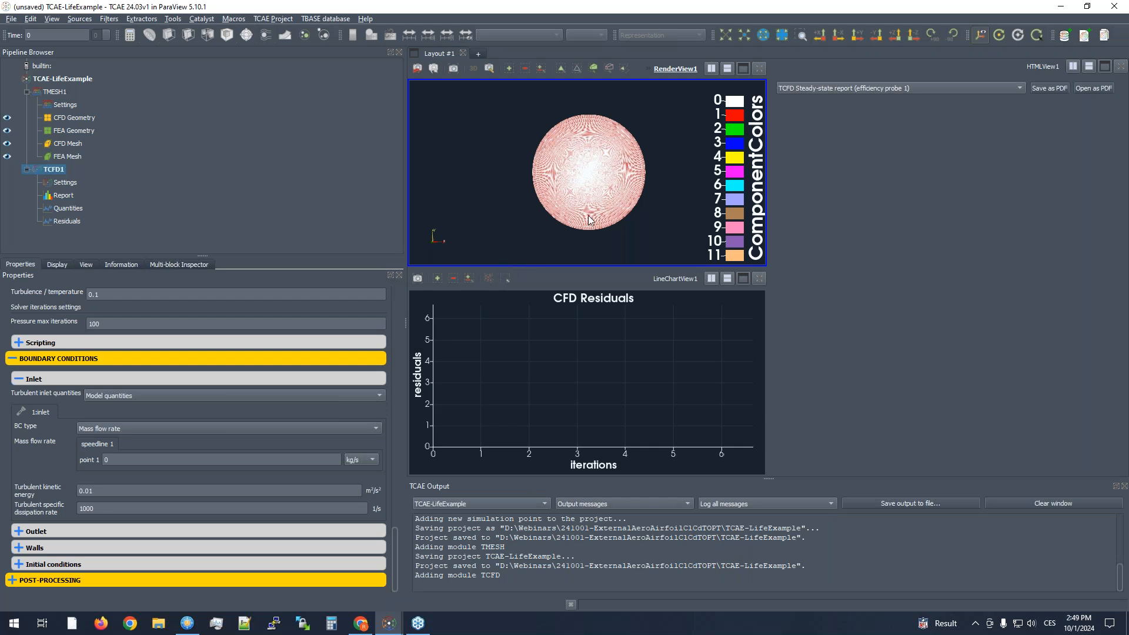
scroll(577, 199, up, 2)
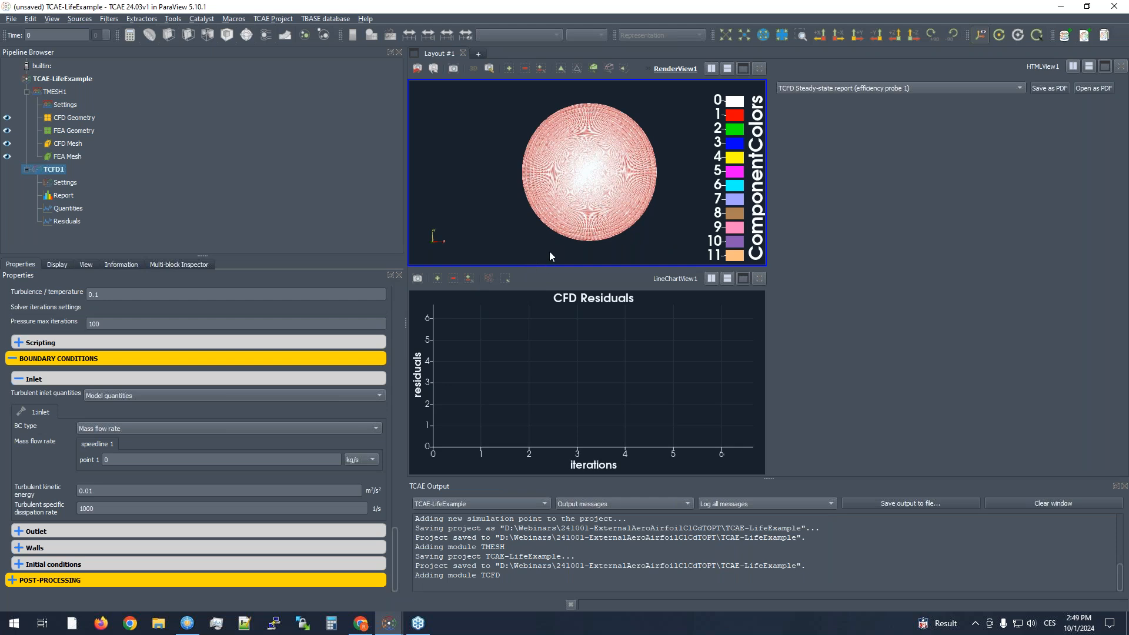
scroll(588, 200, up, 3)
scroll(592, 207, down, 2)
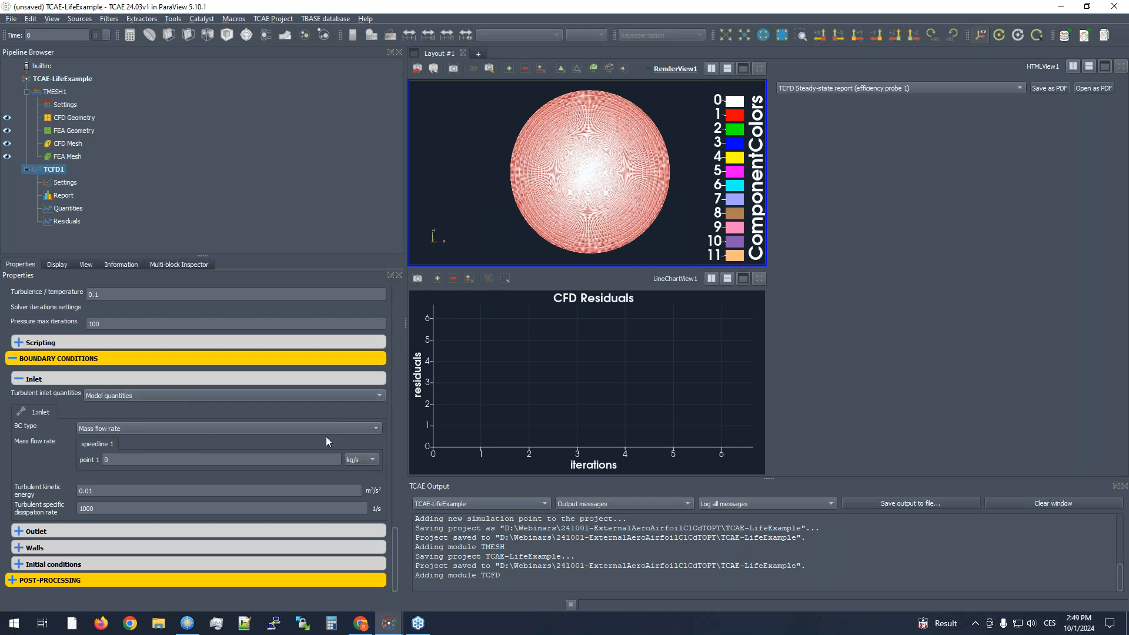
- Set the boundary condition type of both the inlet and the outlet to Freestream
click(131, 427)
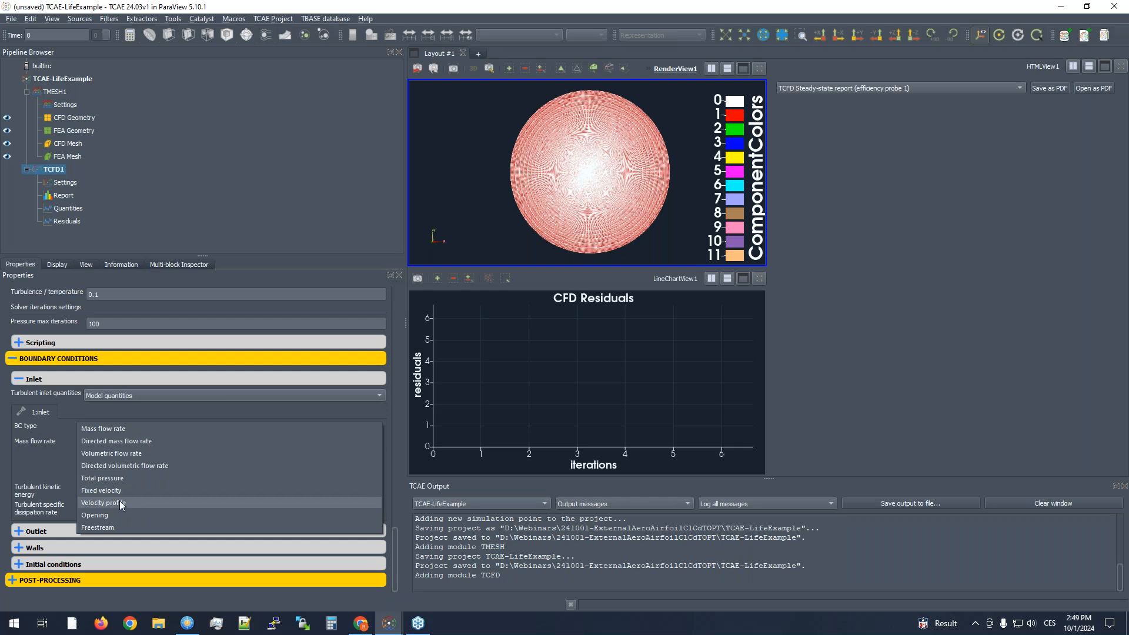
click(104, 527)
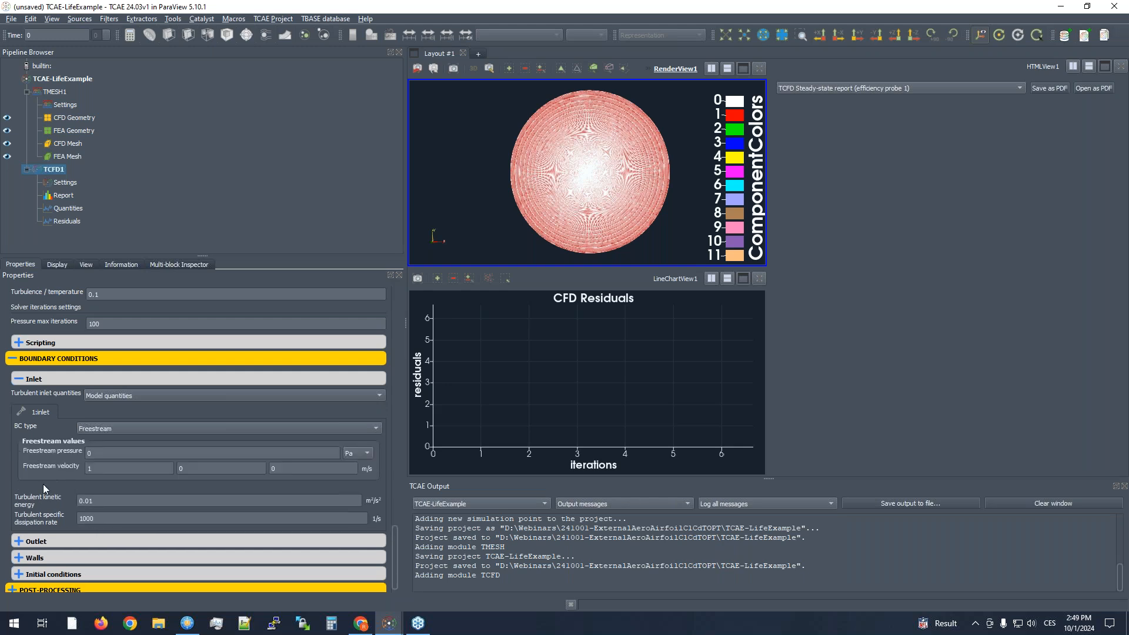
click(67, 541)
scroll(66, 520, down, 2)
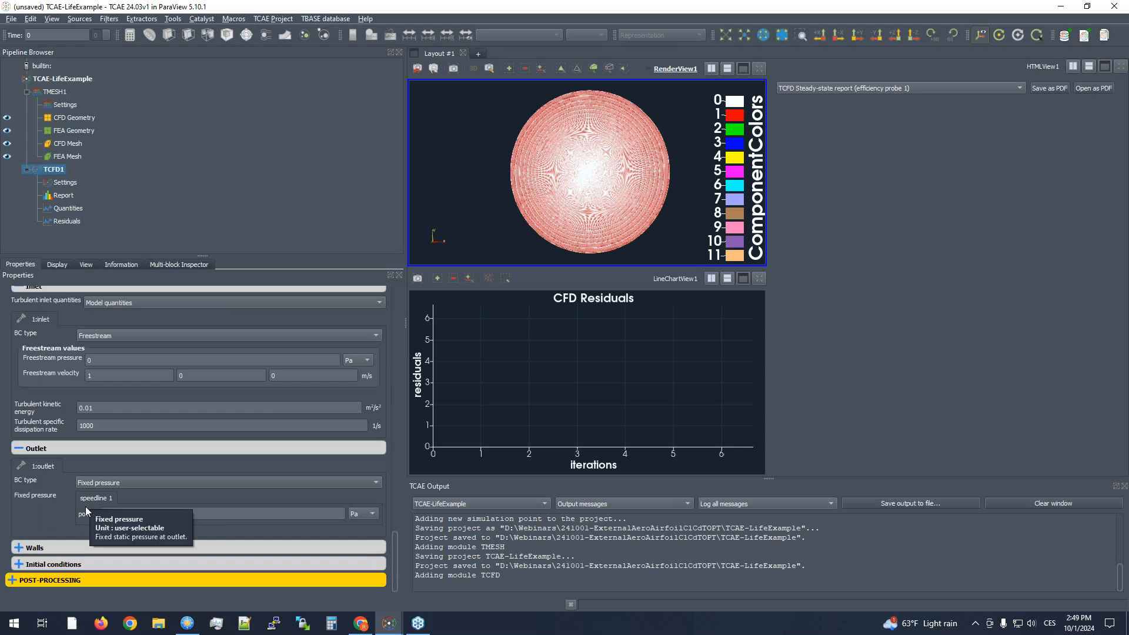
click(100, 483)
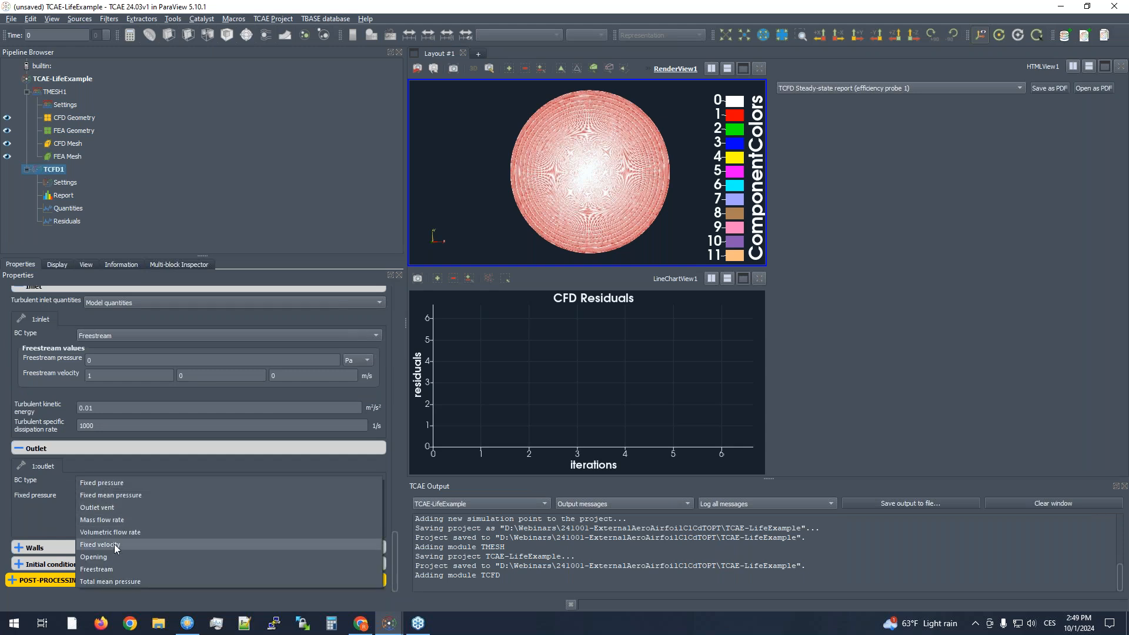
click(114, 569)
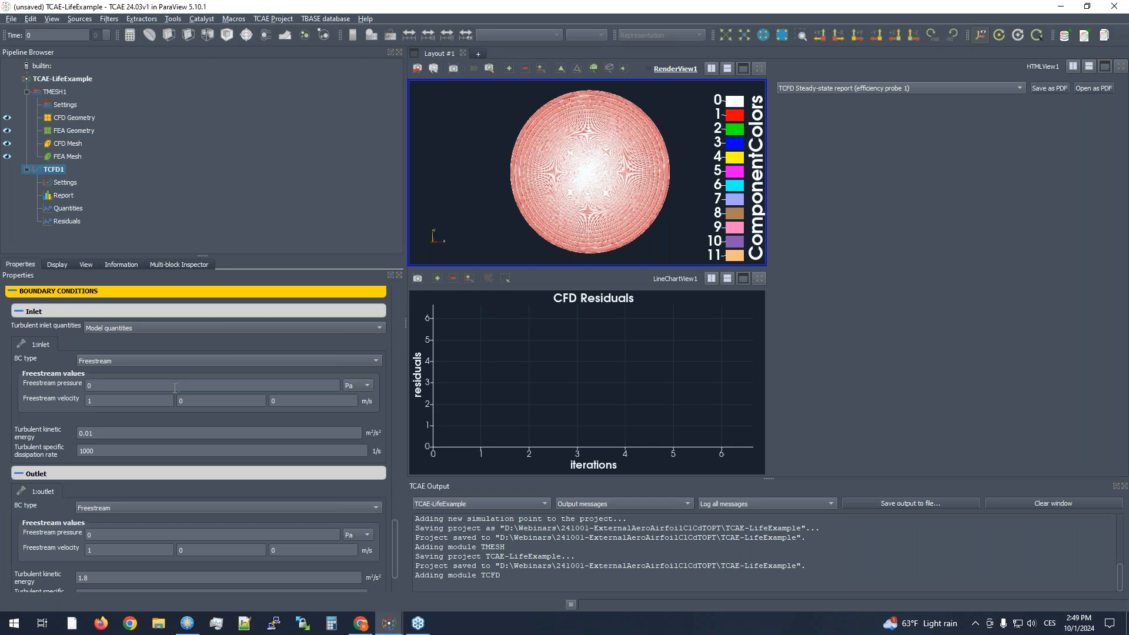
- Set the X component of the freestream velocity to 15 m/s for both the inlet and the outlet
double_click(100, 383)
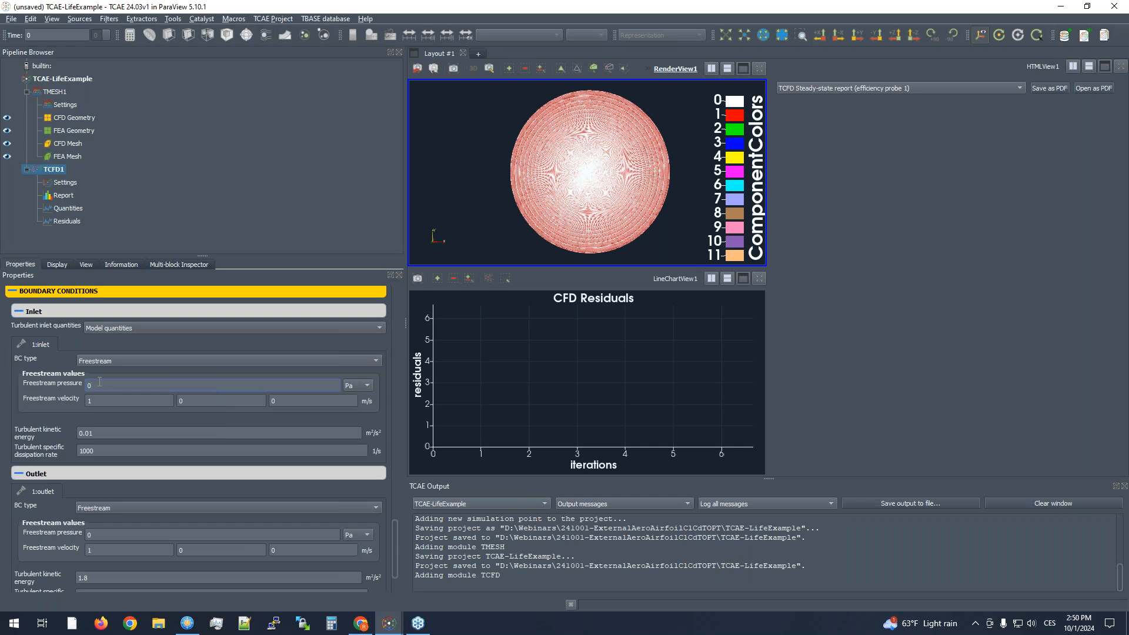
click(101, 400)
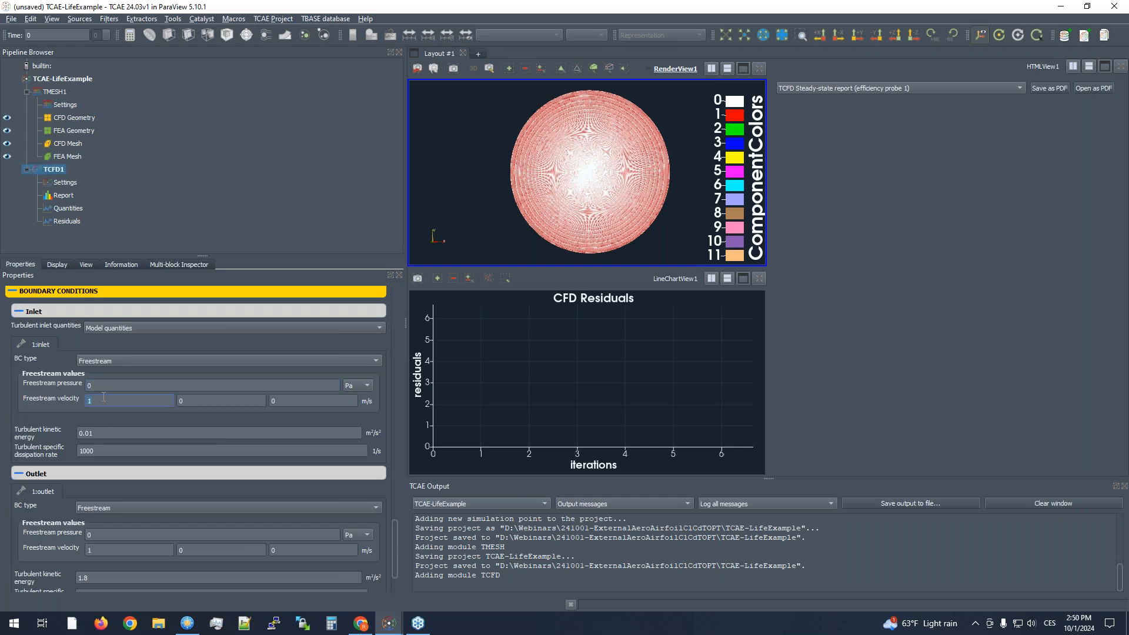
click(68, 400)
double_click(102, 550)
click(52, 514)
scroll(53, 510, down, 1)
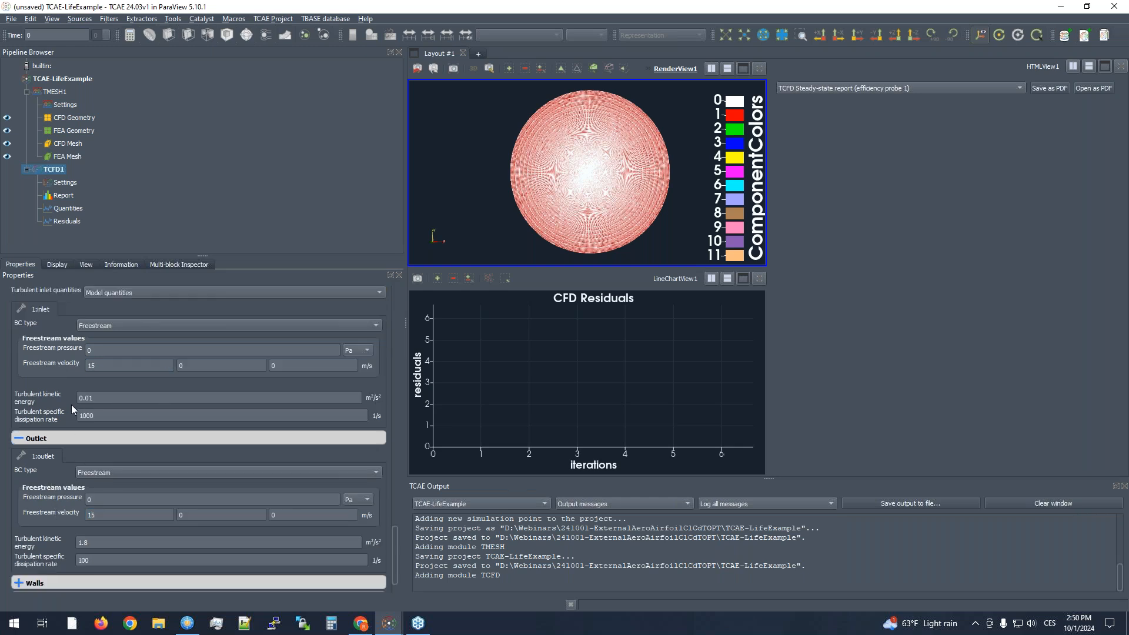
- Set the turbulent kinetic energy to 1 and the turbulent specific dissipation rate to 5000 for both the inlet and the outlet
double_click(110, 397)
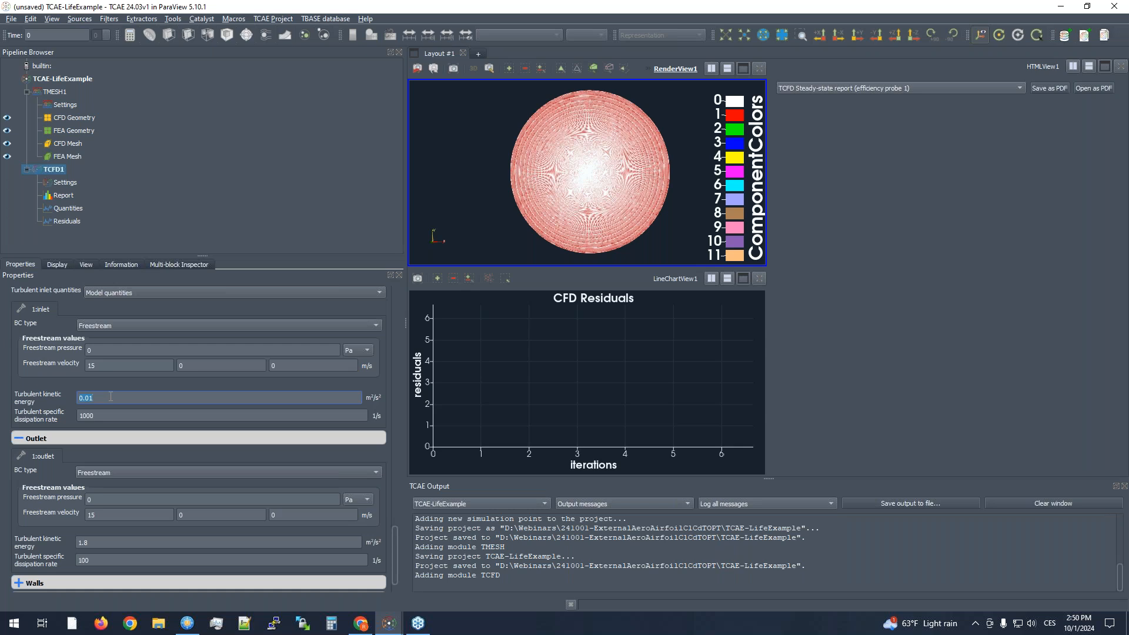
text(1)
key(Tab)
text(500)
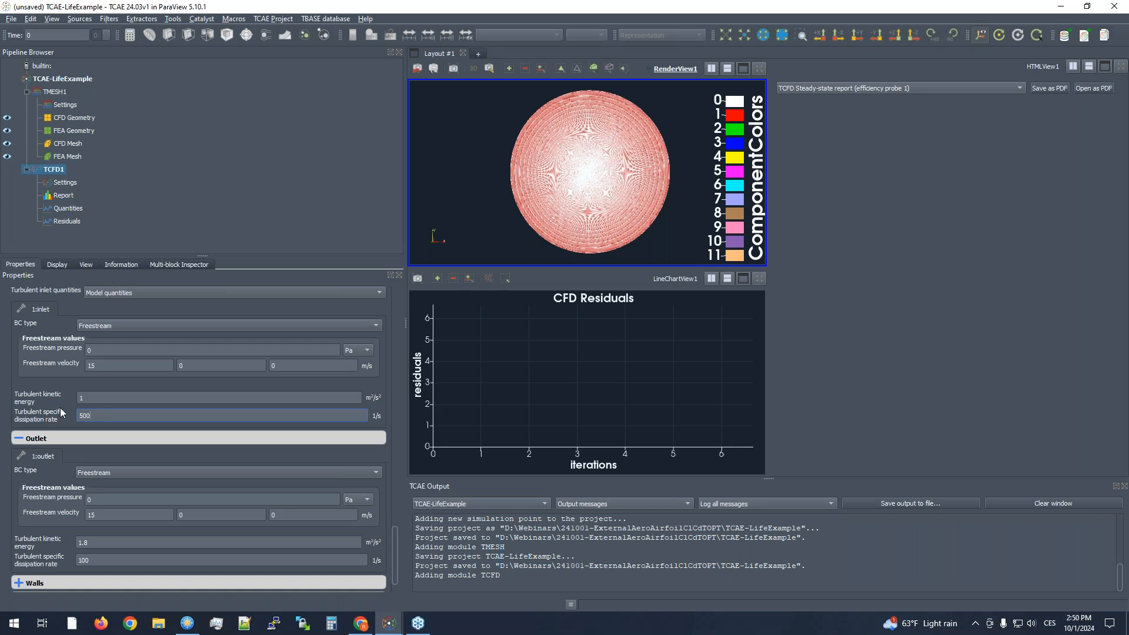
key(Return)
text(1)
drag(115, 542, 54, 549)
key(Return)
text(5000)
key(Return)
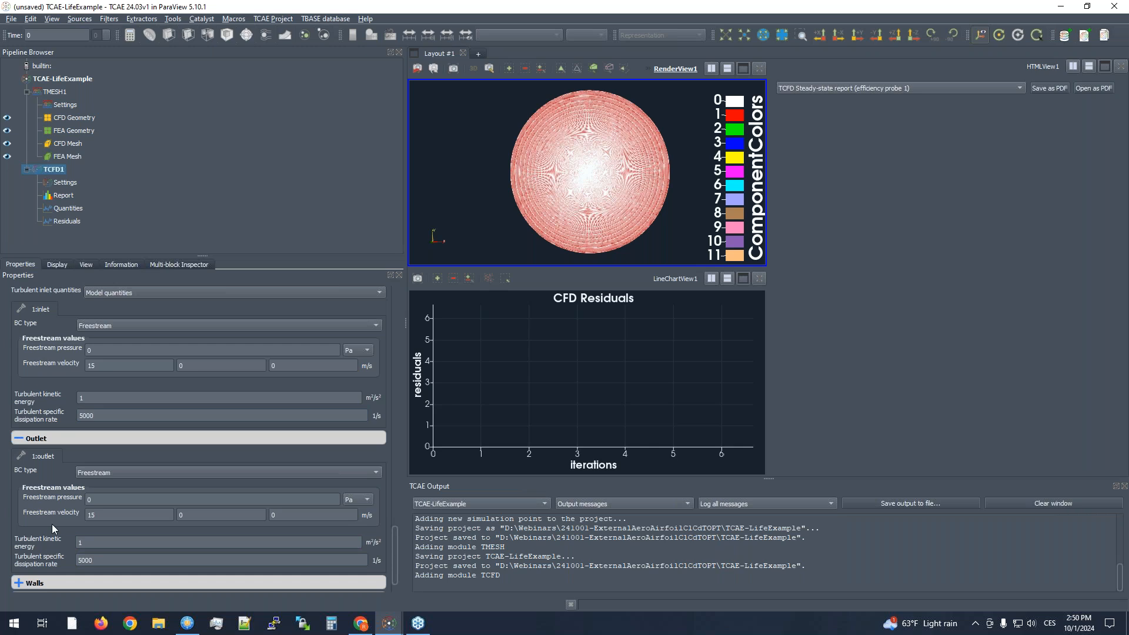
- Choose No slip wall as wall type and Standard wall functions as turbulent boundary condition for the airfoil patch
scroll(51, 500, down, 1)
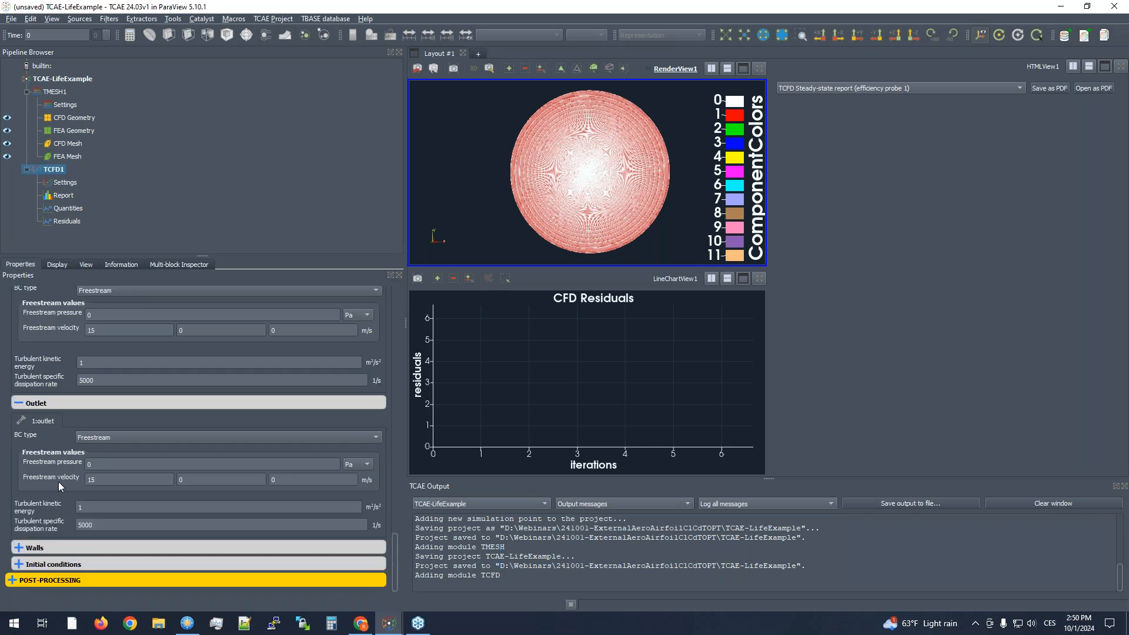
click(54, 547)
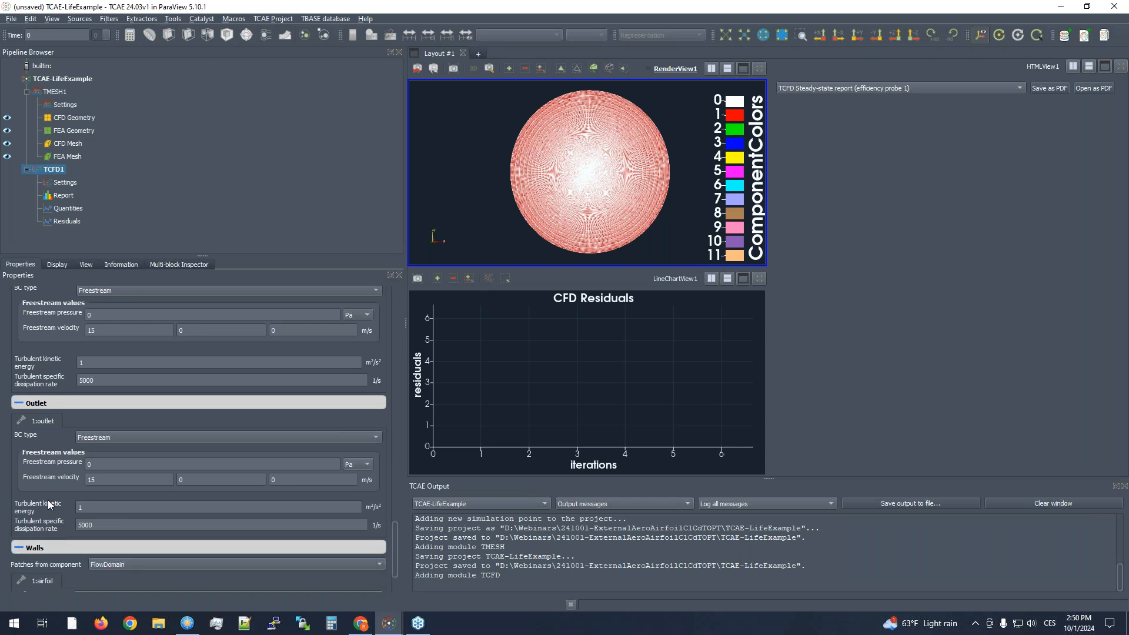
scroll(48, 504, down, 2)
click(120, 523)
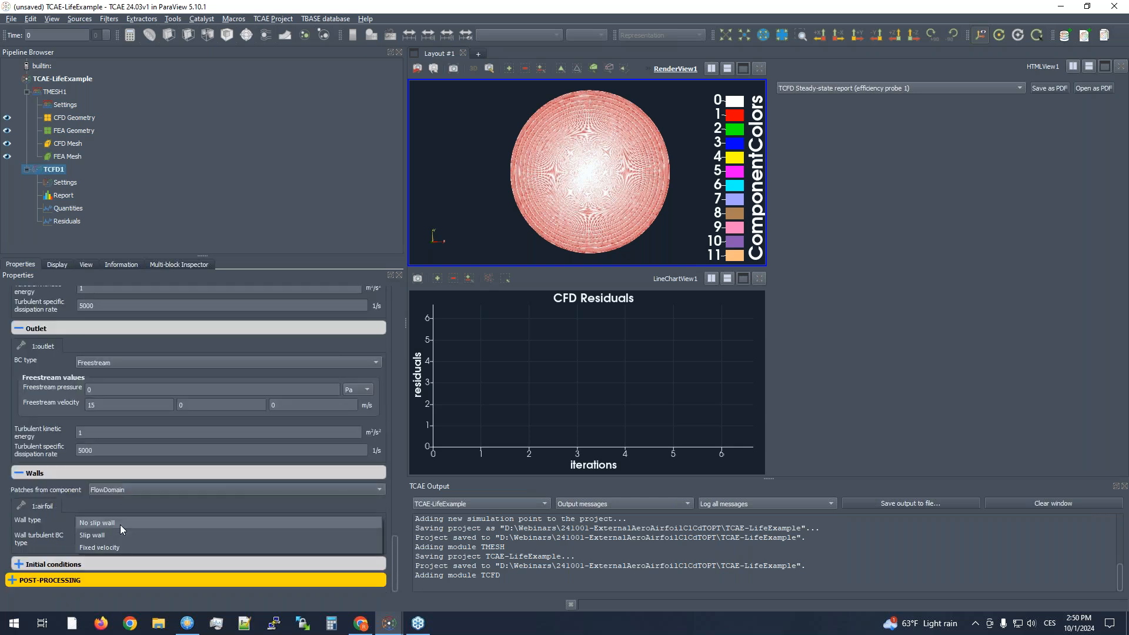
click(120, 524)
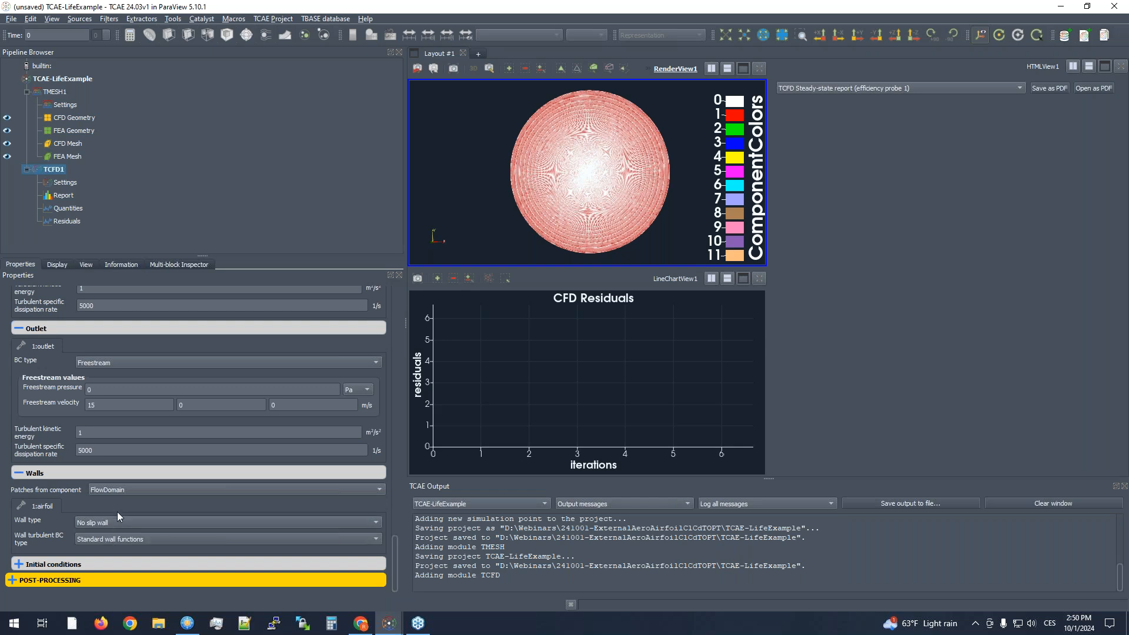
click(119, 539)
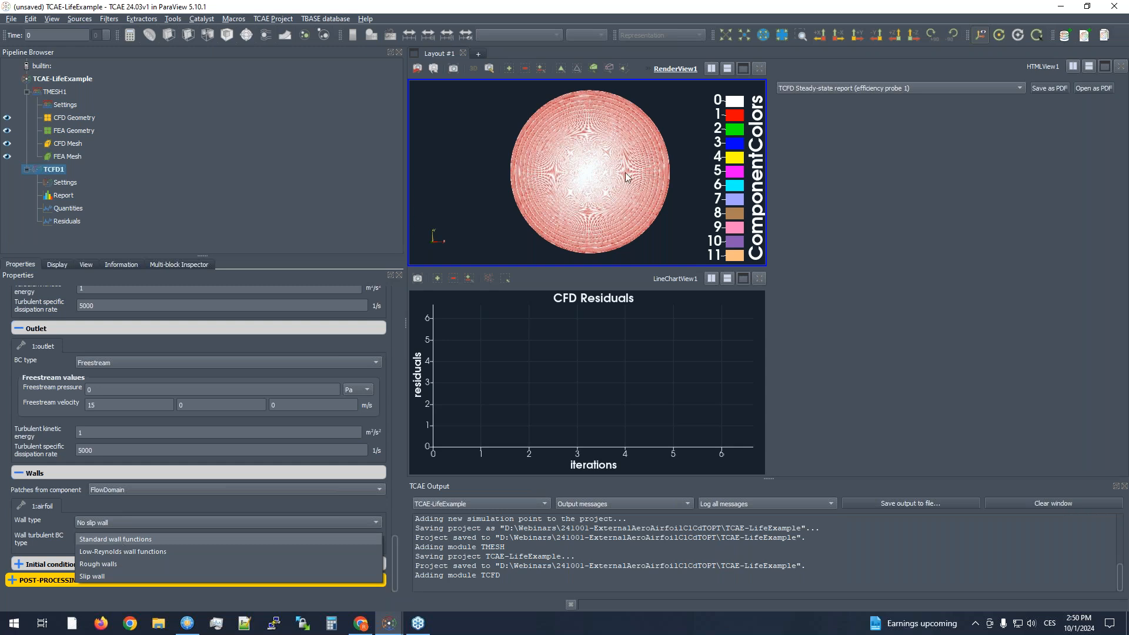
click(120, 540)
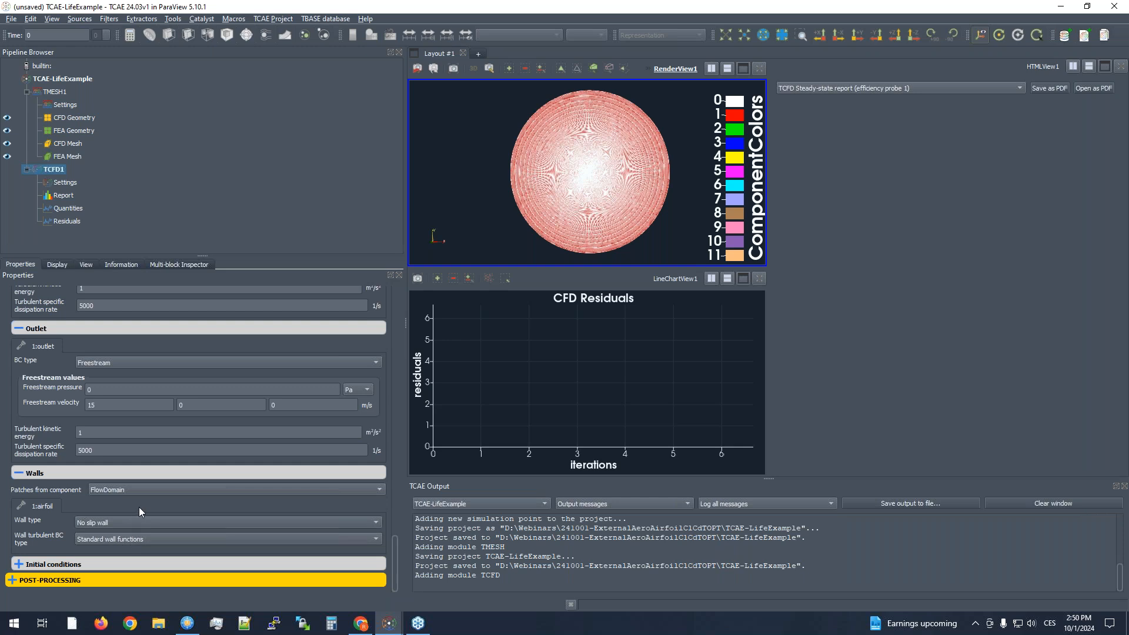
click(118, 539)
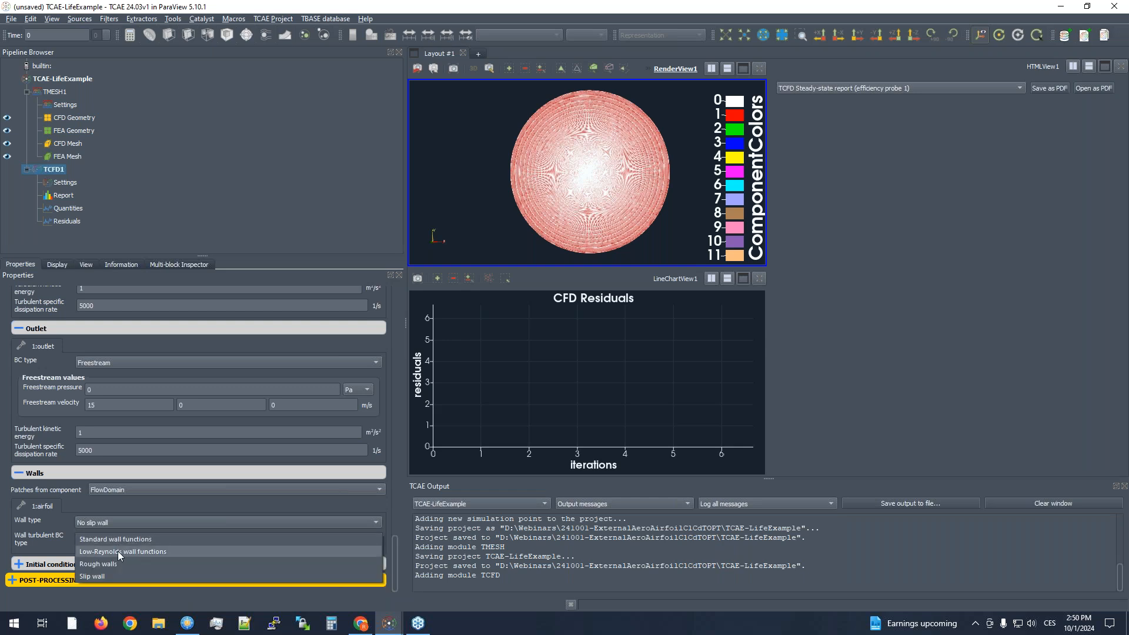
click(122, 540)
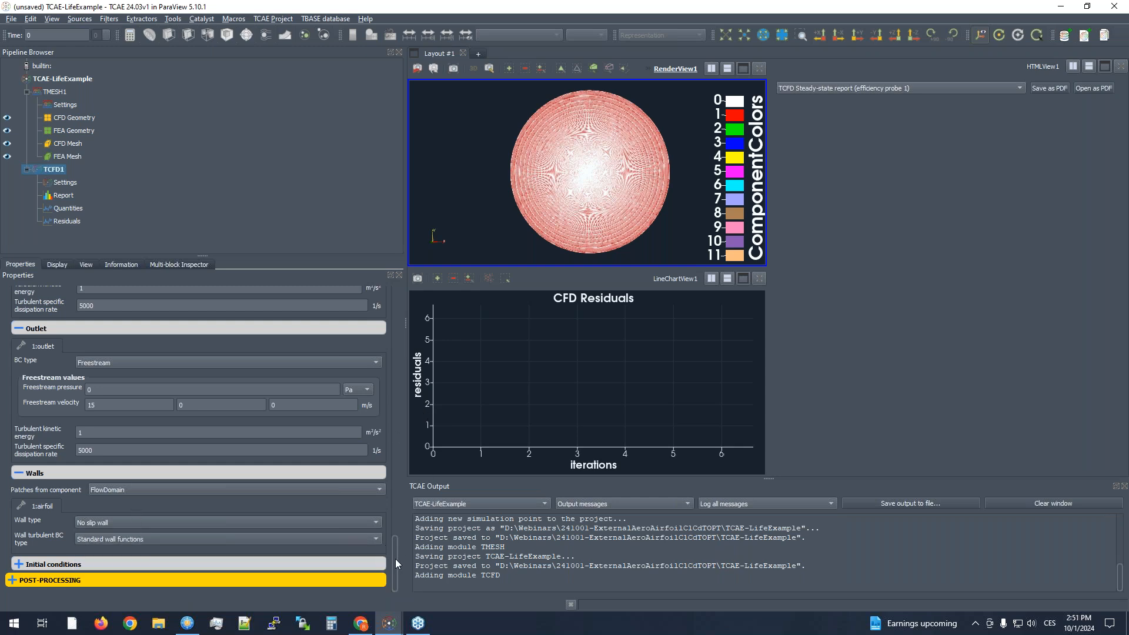
- Set the initial conditions to an X velocity of 15 m/s, turbulent energy of 1 and turbulent specific dissipation rate of 5000
click(100, 563)
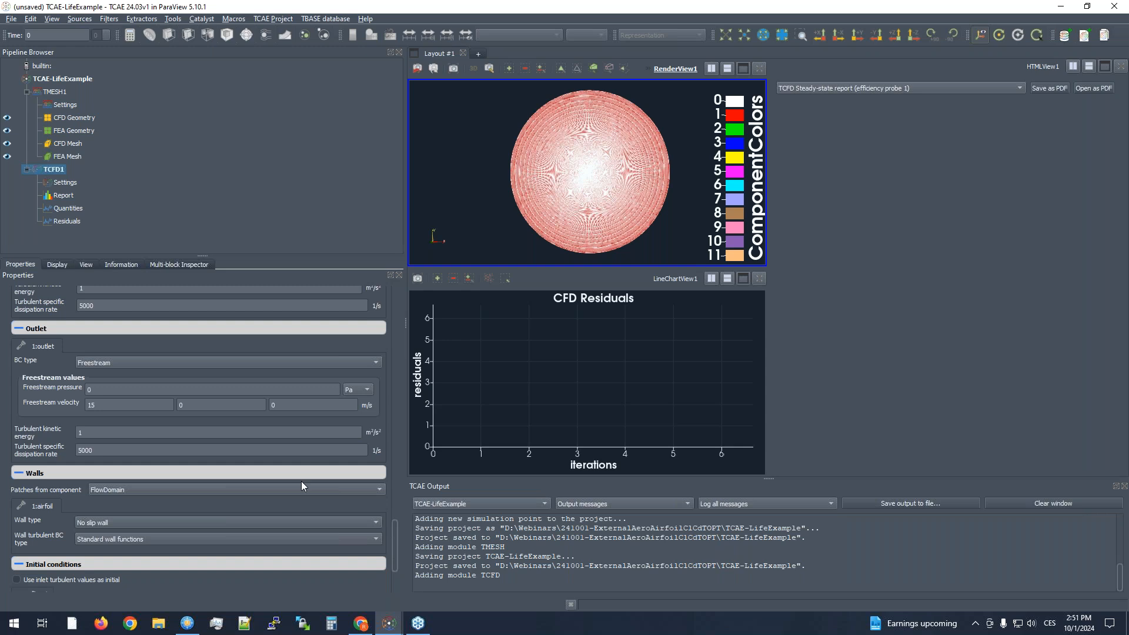
drag(397, 550, 383, 583)
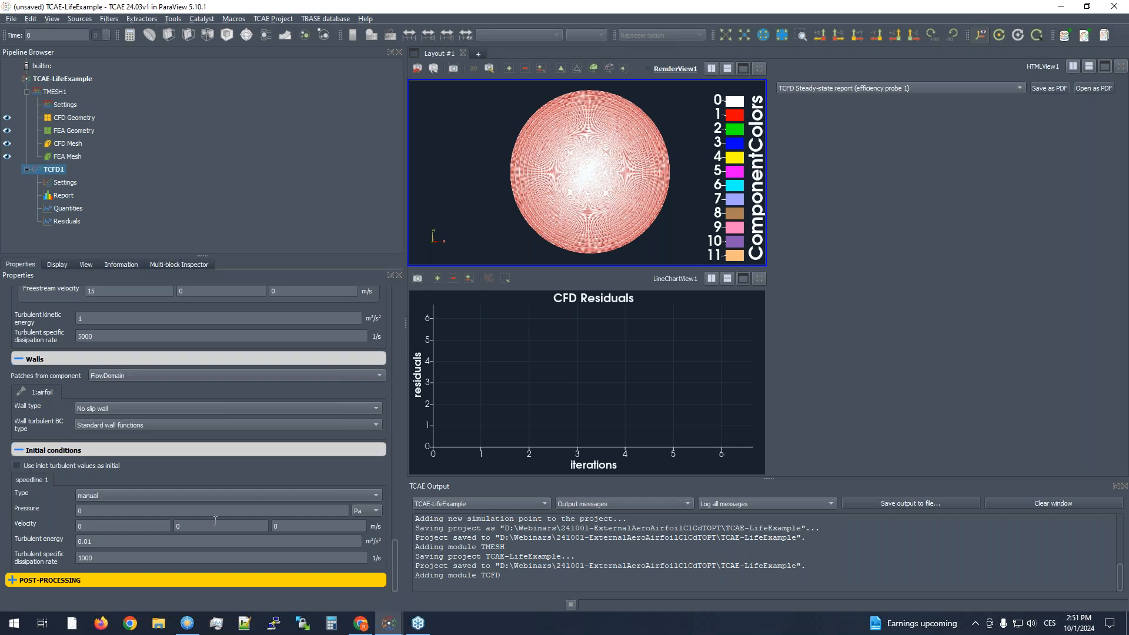
click(139, 522)
key(Tab)
text(1)
key(Tab)
text(5000)
- Limit the post-processing report sections to VelocityMagnitudePerInterfaces and ForceCoeffs
click(65, 580)
click(54, 531)
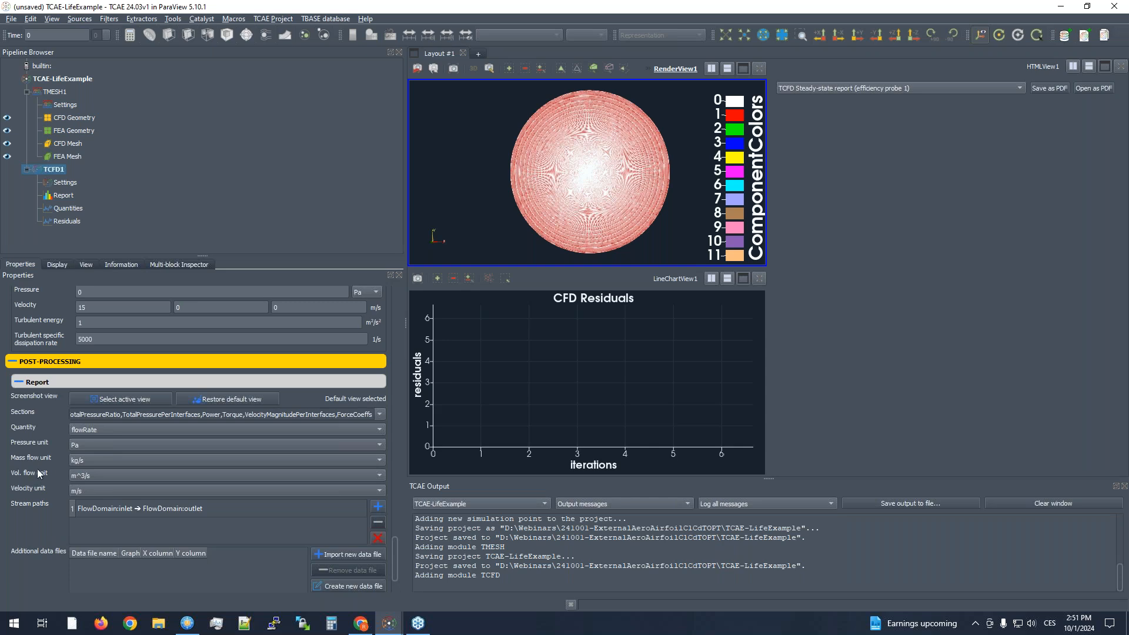
click(381, 414)
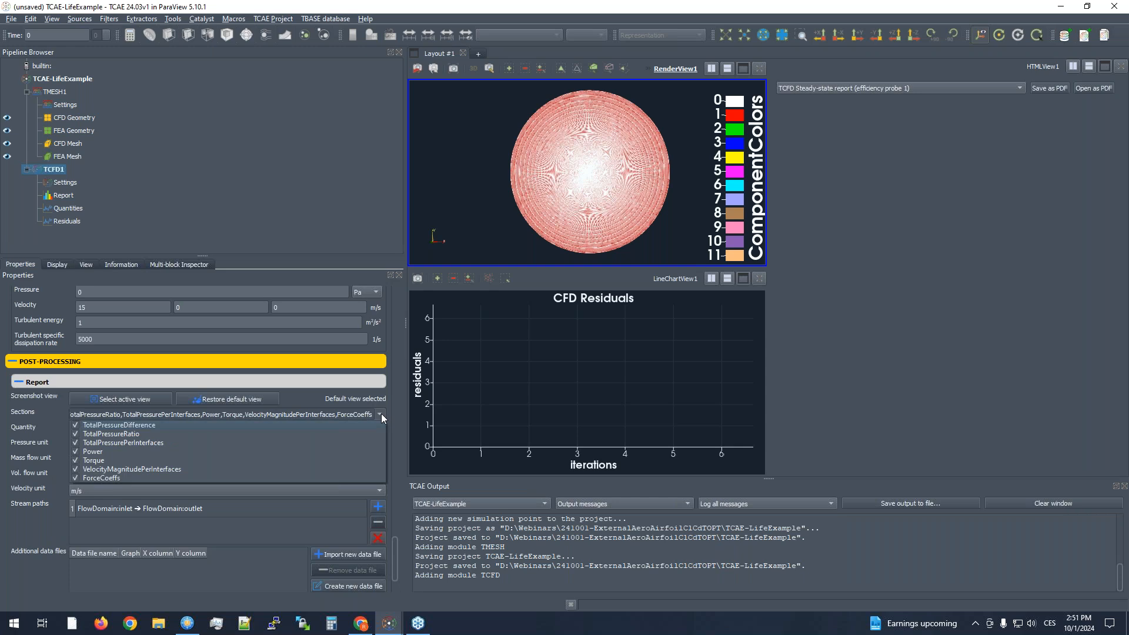
click(75, 469)
click(75, 460)
click(74, 451)
click(74, 442)
click(75, 434)
click(75, 426)
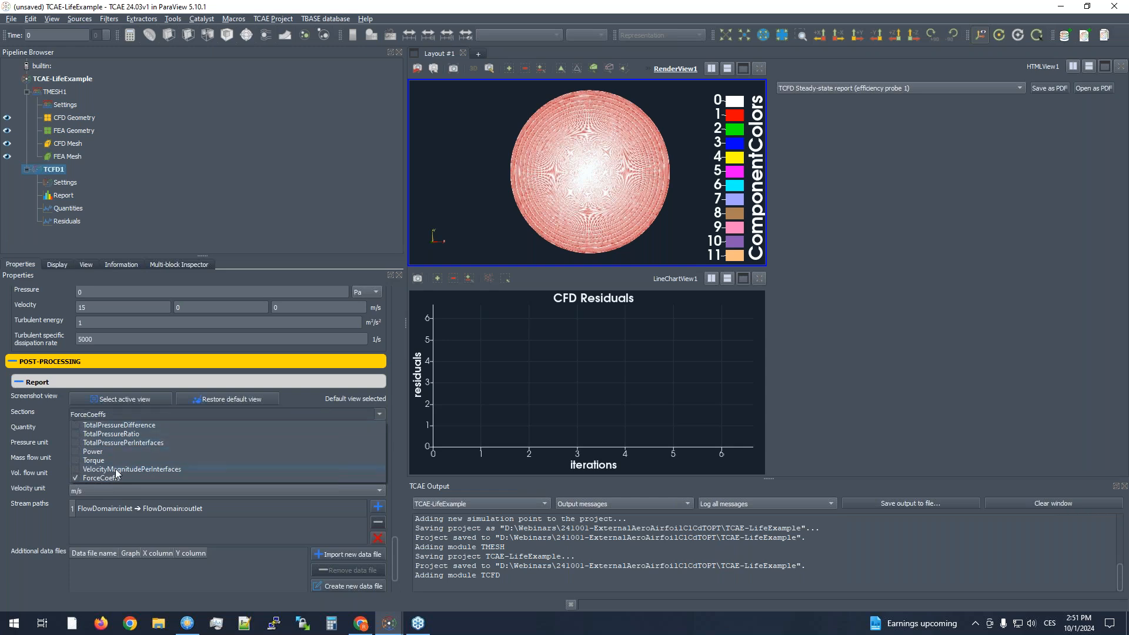
click(78, 468)
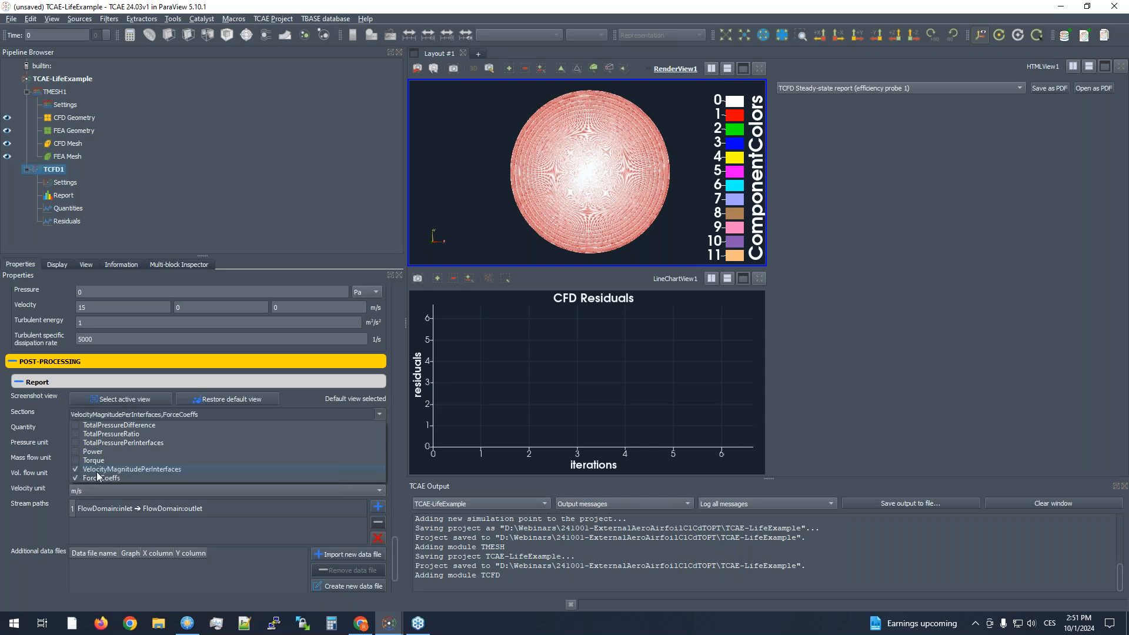
click(52, 500)
- Expand the Turbomachinery, Samples and Misc post-processing groups and review their options
scroll(46, 502, down, 2)
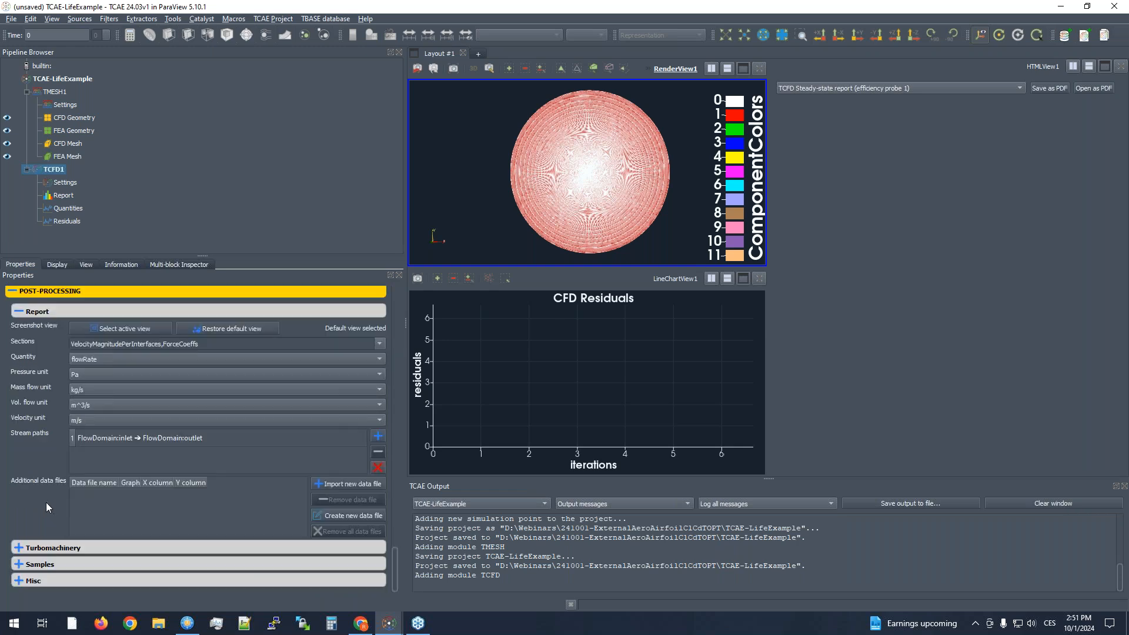
click(53, 564)
click(52, 548)
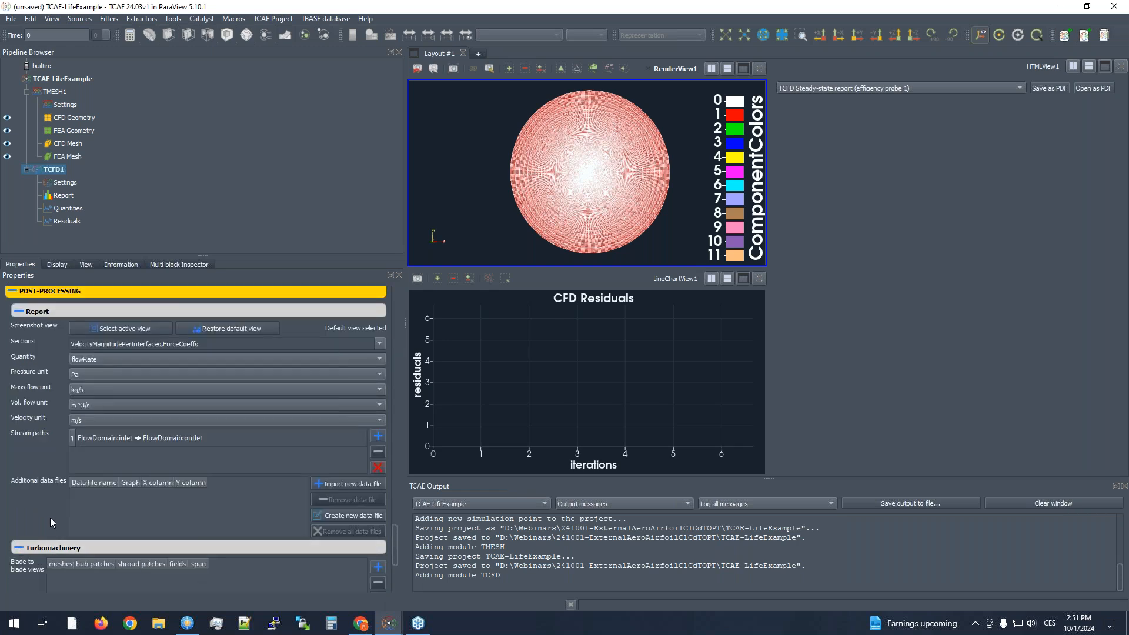
scroll(52, 518, down, 6)
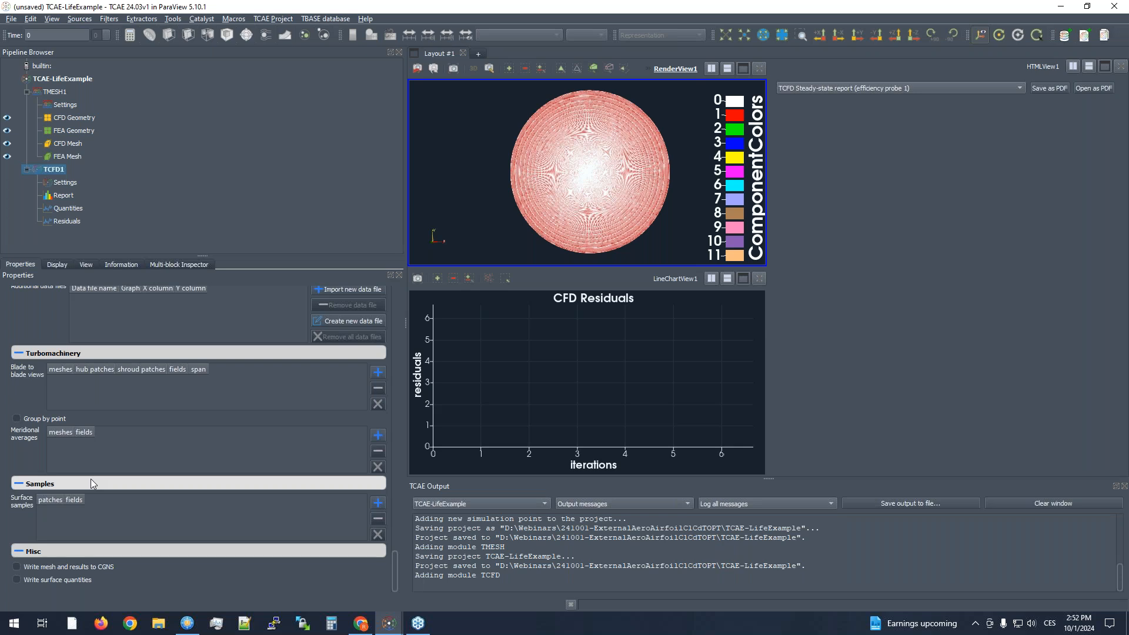
- Save the TCAE-LifeExample project and run all its modules, with the TCFD run progress expanded
click(72, 78)
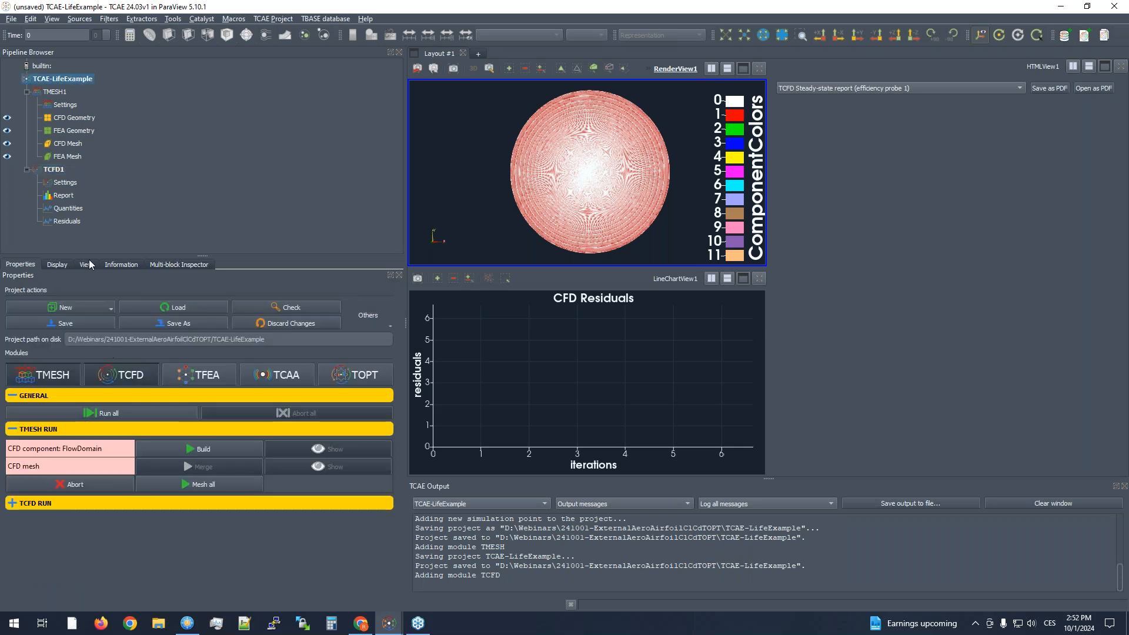
click(88, 323)
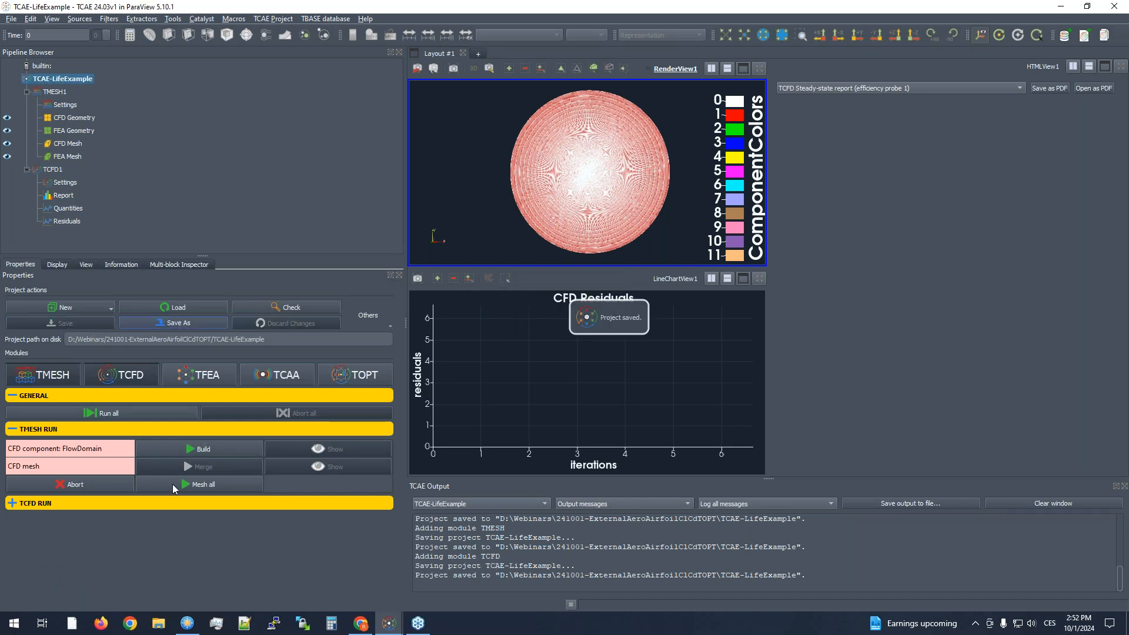
click(142, 414)
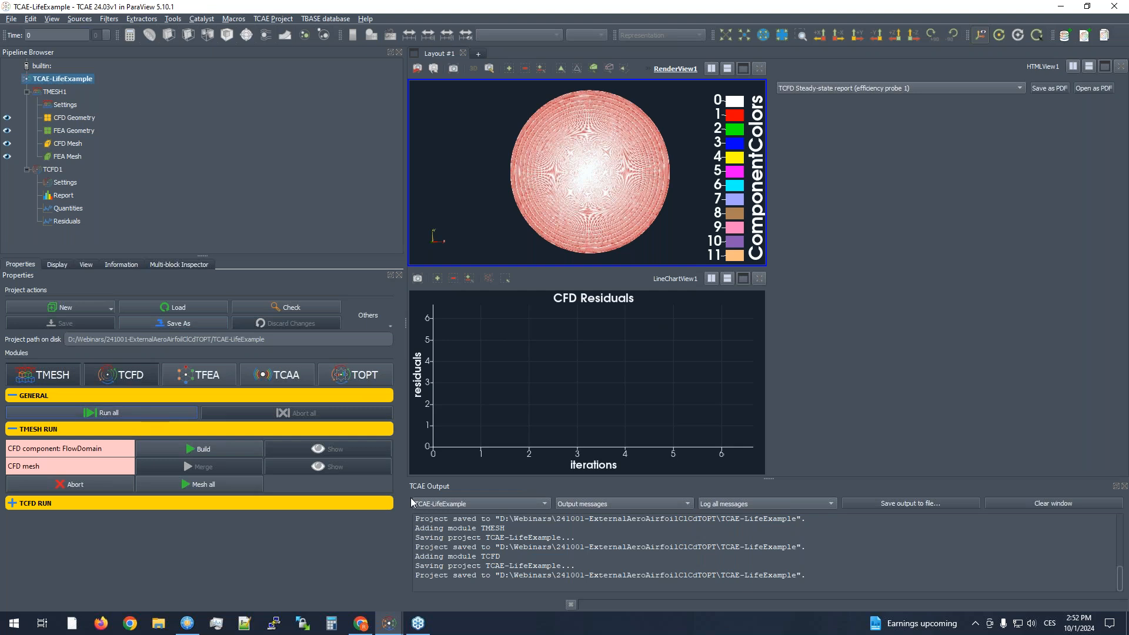
click(104, 505)
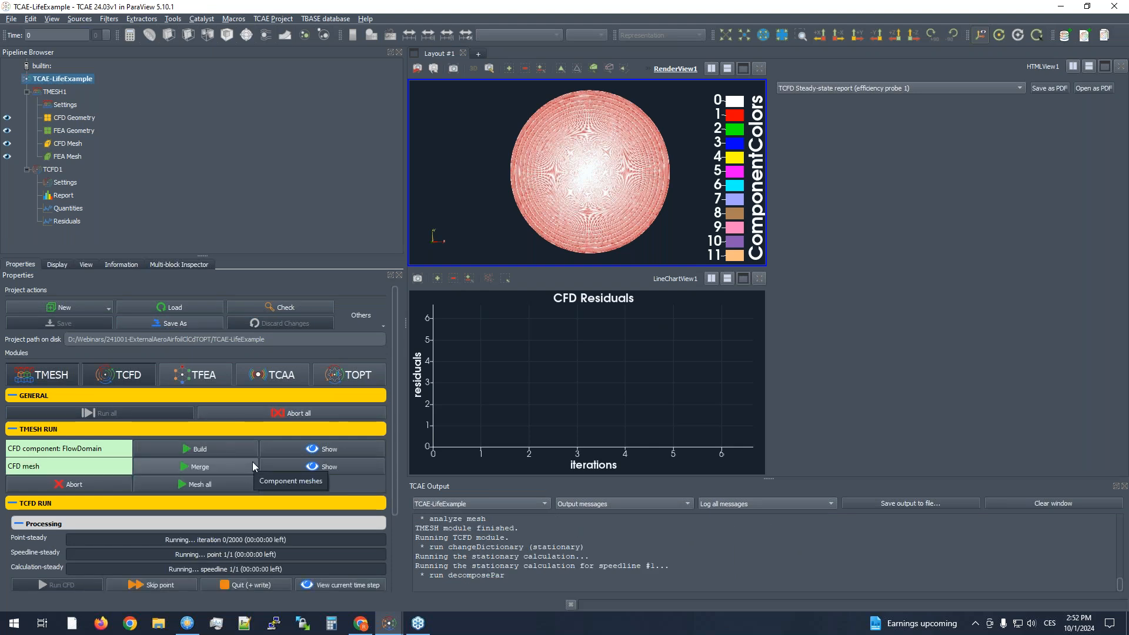
scroll(298, 508, down, 3)
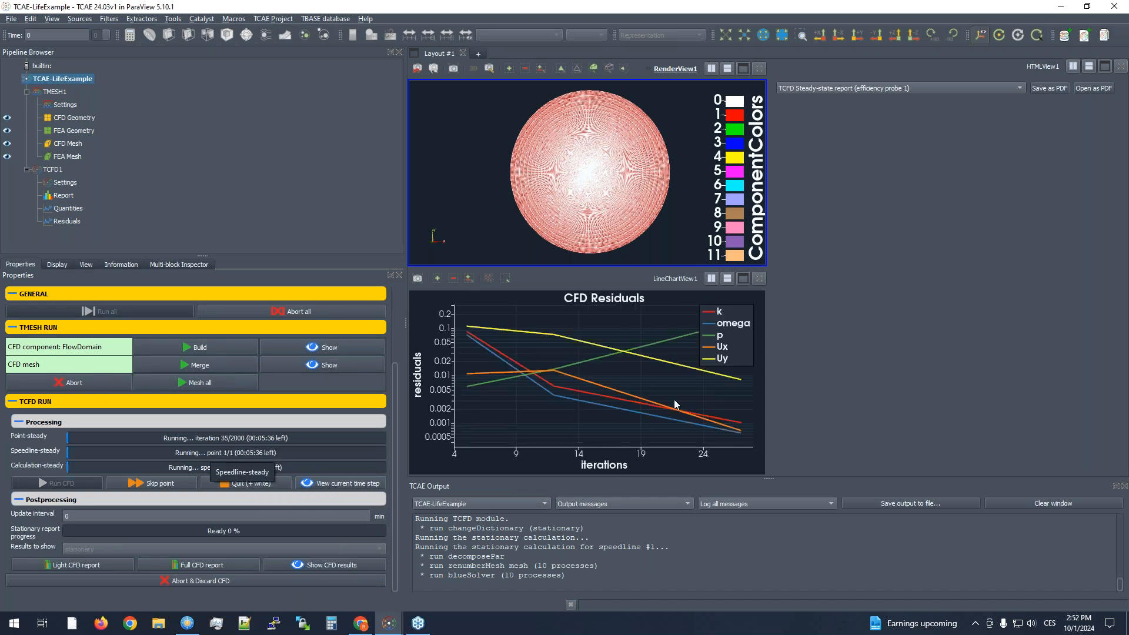
- Split the HTML view horizontally, create a line chart view in the new area and show the TCFD Quantities in it
click(1091, 63)
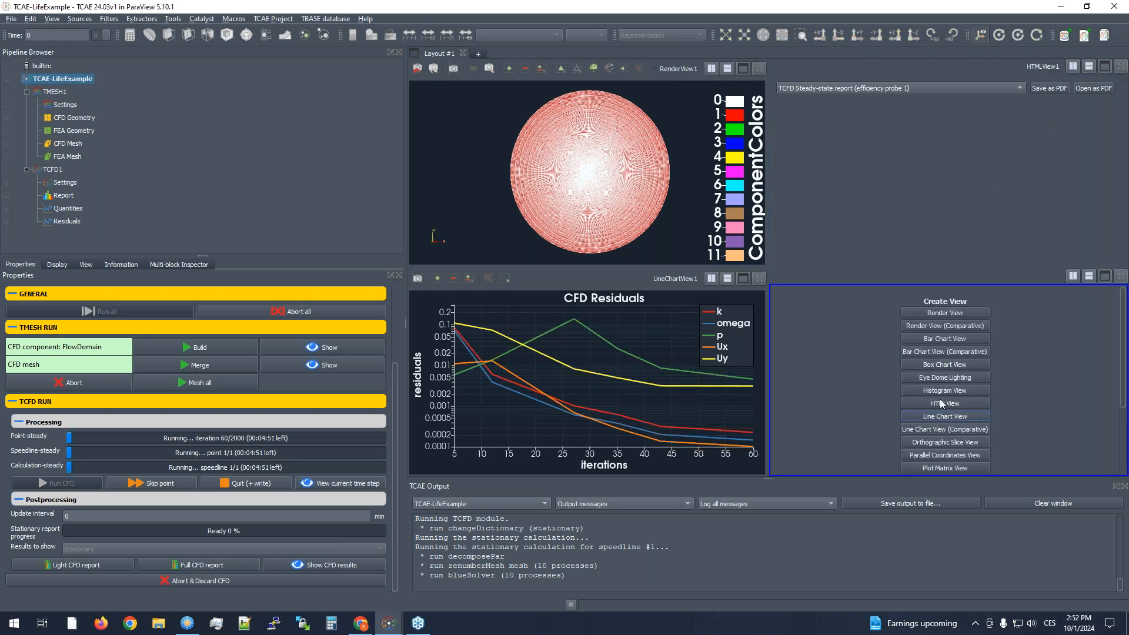
click(943, 416)
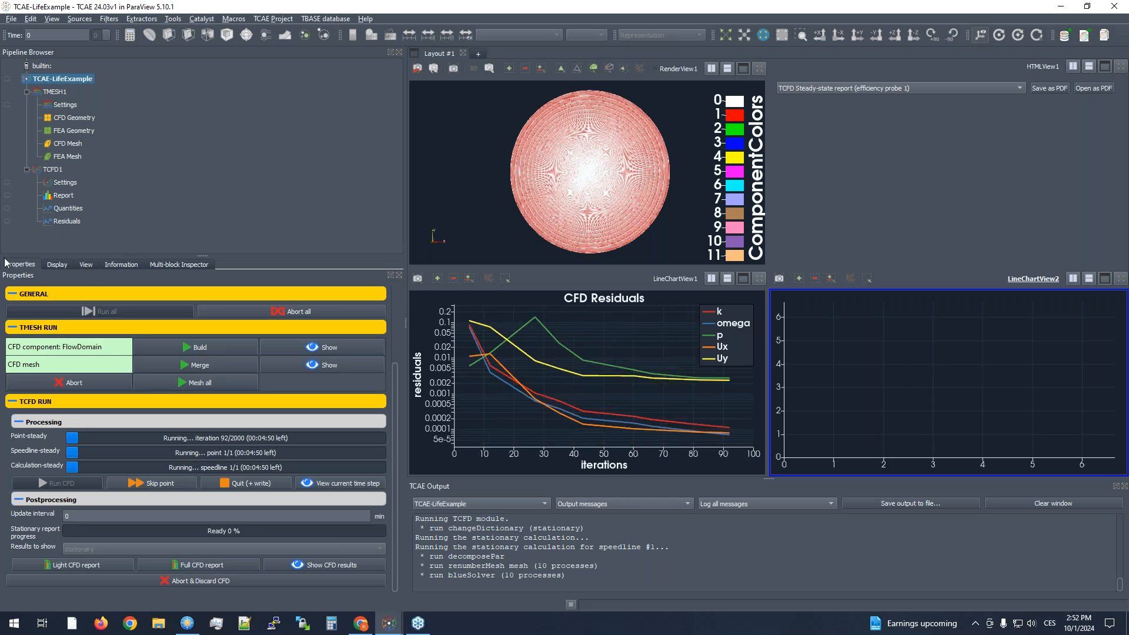
click(7, 208)
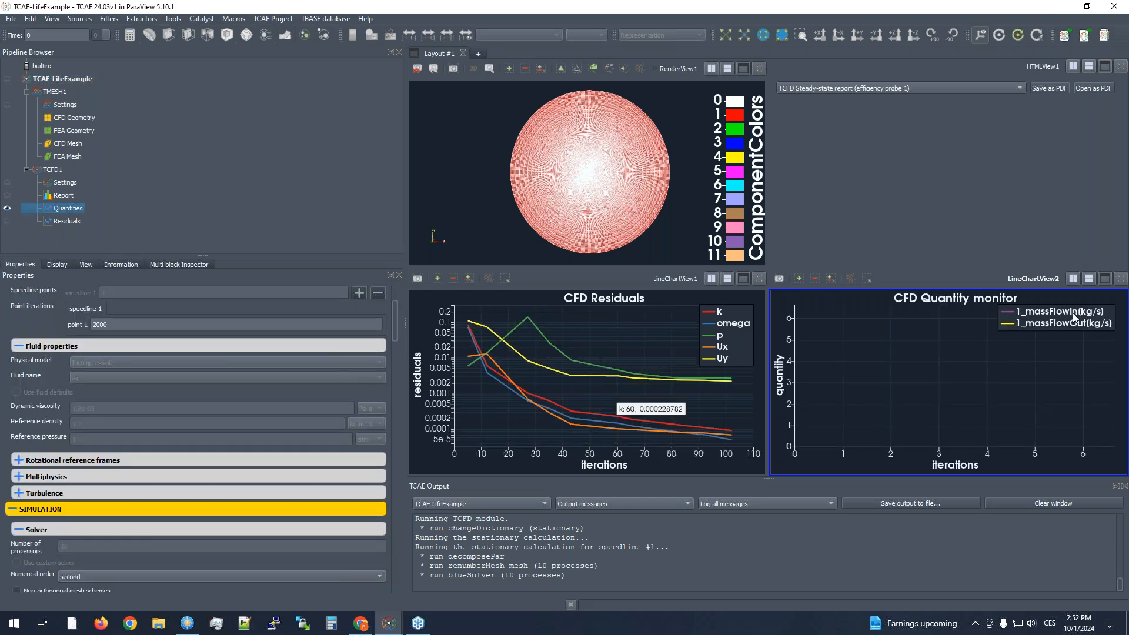
- Enable the 1_Cd-avg, 1_Cd, 1_Cl-avg and 1_Cl series in the CFD Quantity monitor chart
click(57, 265)
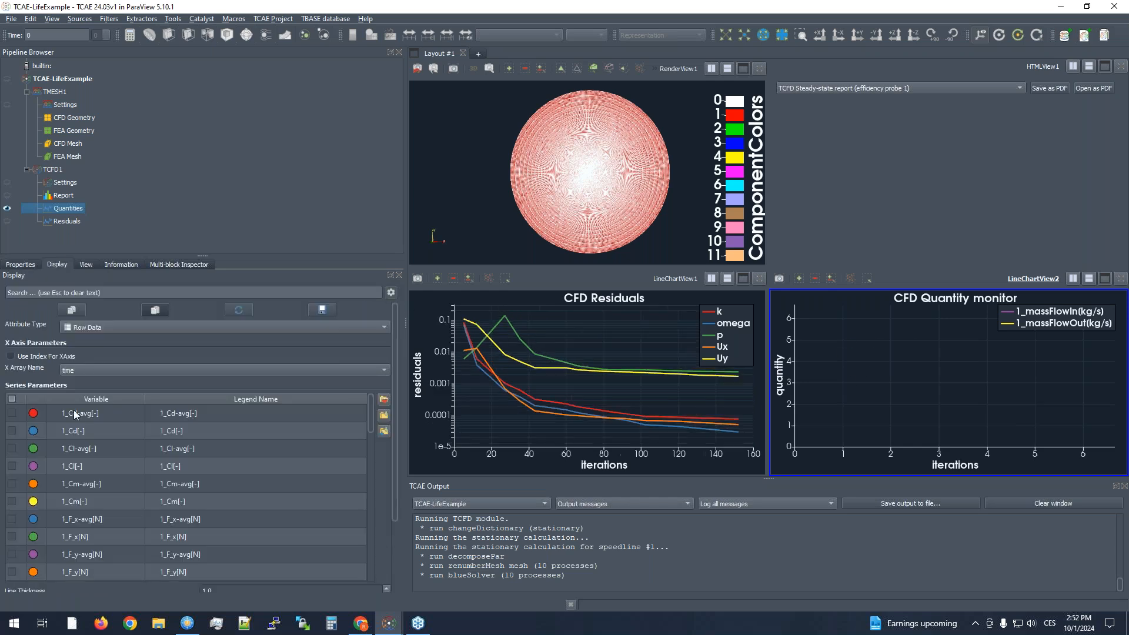
click(12, 400)
click(12, 400)
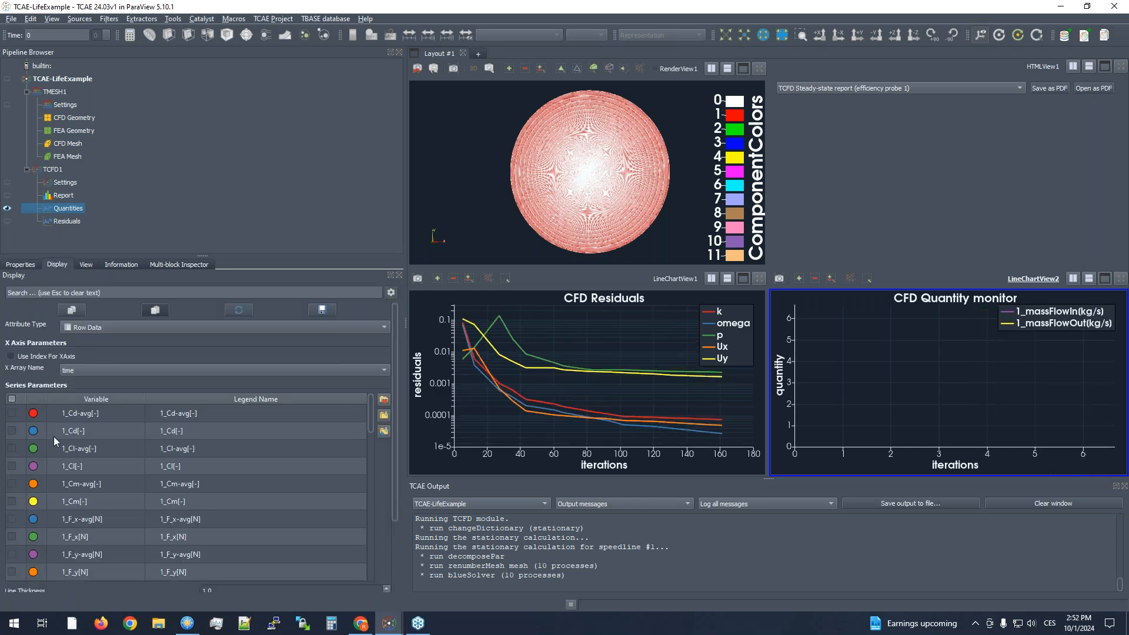
click(12, 466)
click(11, 447)
click(8, 430)
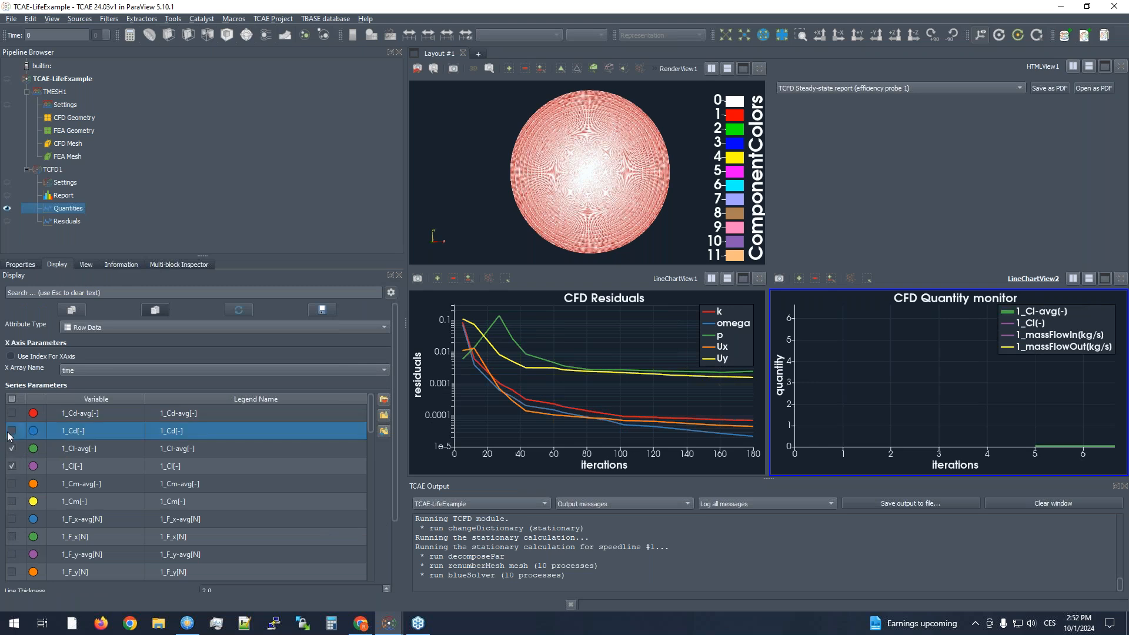
click(12, 414)
click(13, 430)
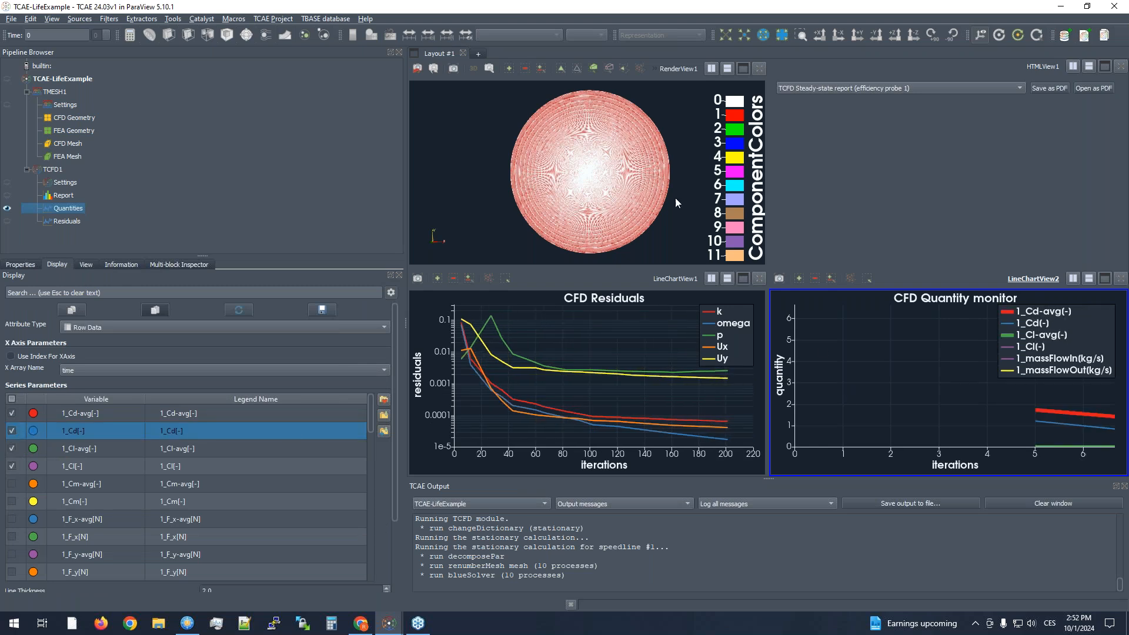
- Fit the CFD Quantity monitor chart to its data and hide the massFlowIn and massFlowOut series
click(723, 35)
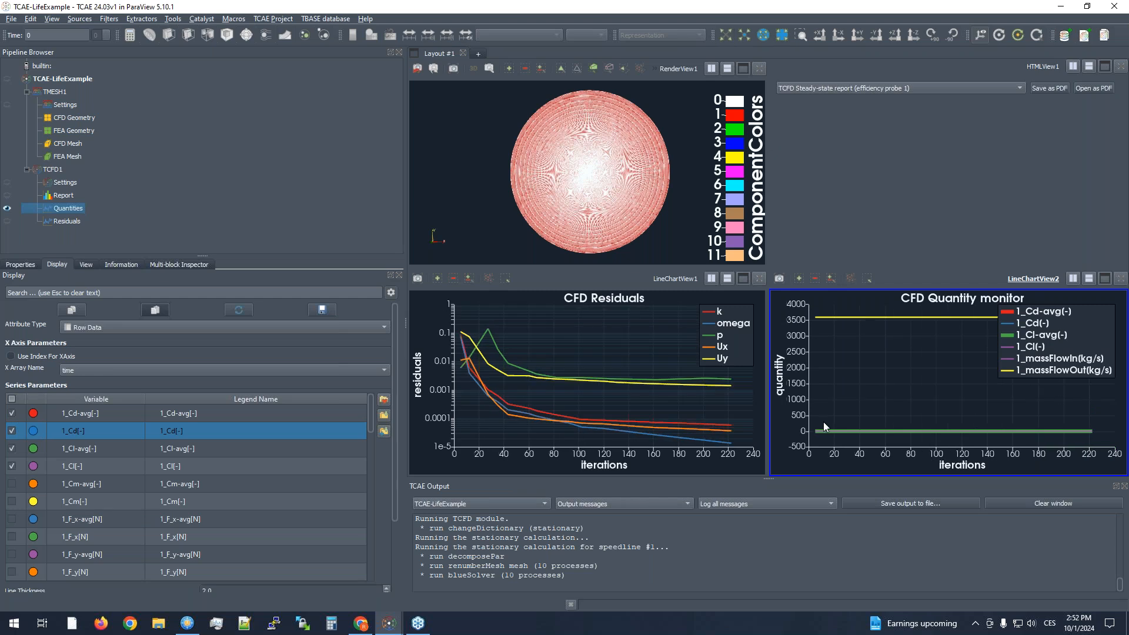
scroll(91, 482, down, 10)
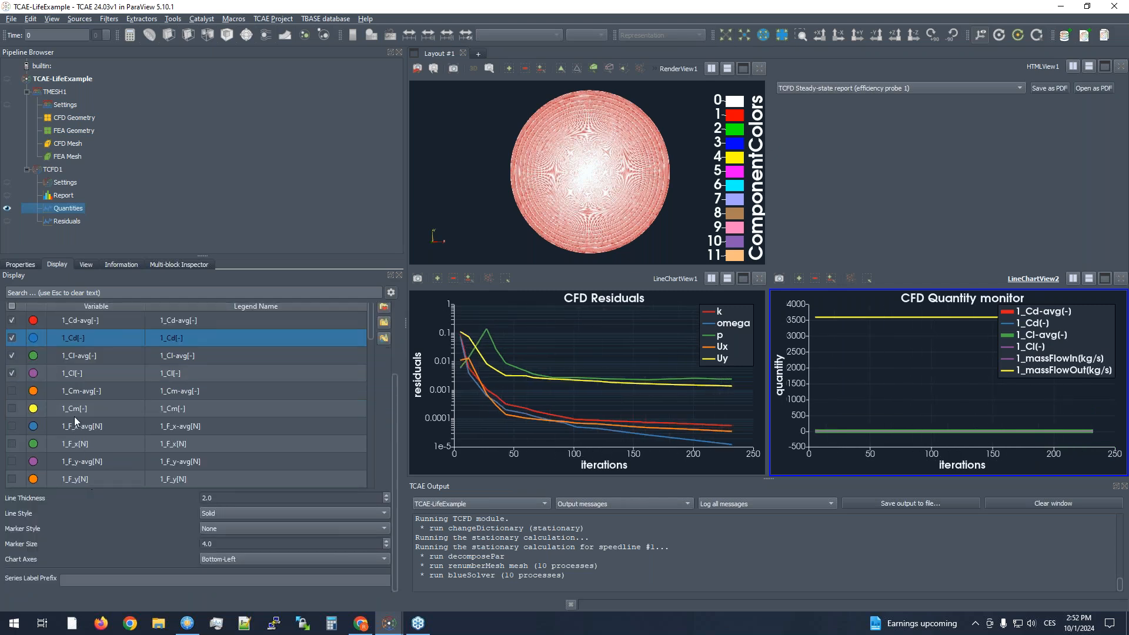
scroll(75, 421, down, 2)
click(12, 373)
click(12, 338)
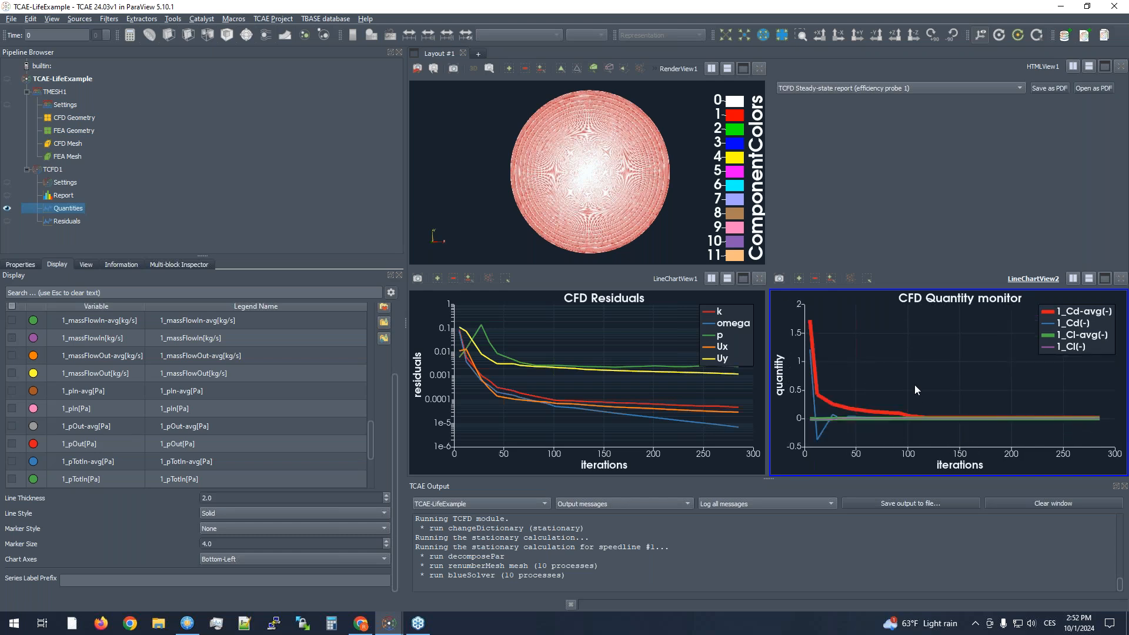
- Give the quantity chart's left axis a custom range from -0.1 to 0.2
click(86, 265)
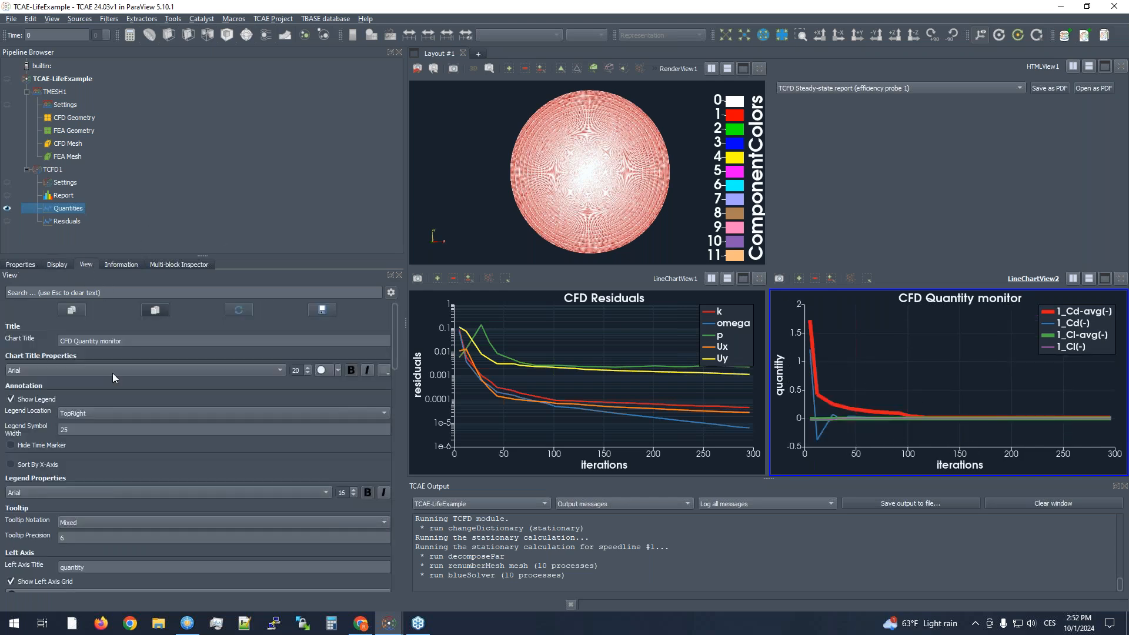
scroll(47, 493, down, 5)
click(51, 472)
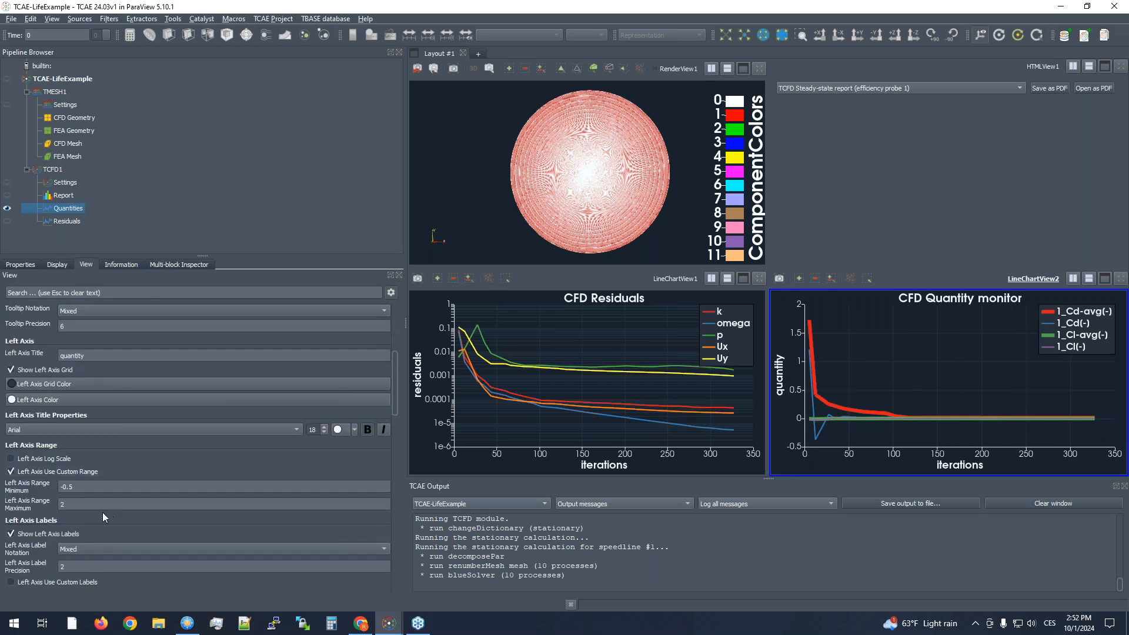
double_click(86, 487)
text(-0.)
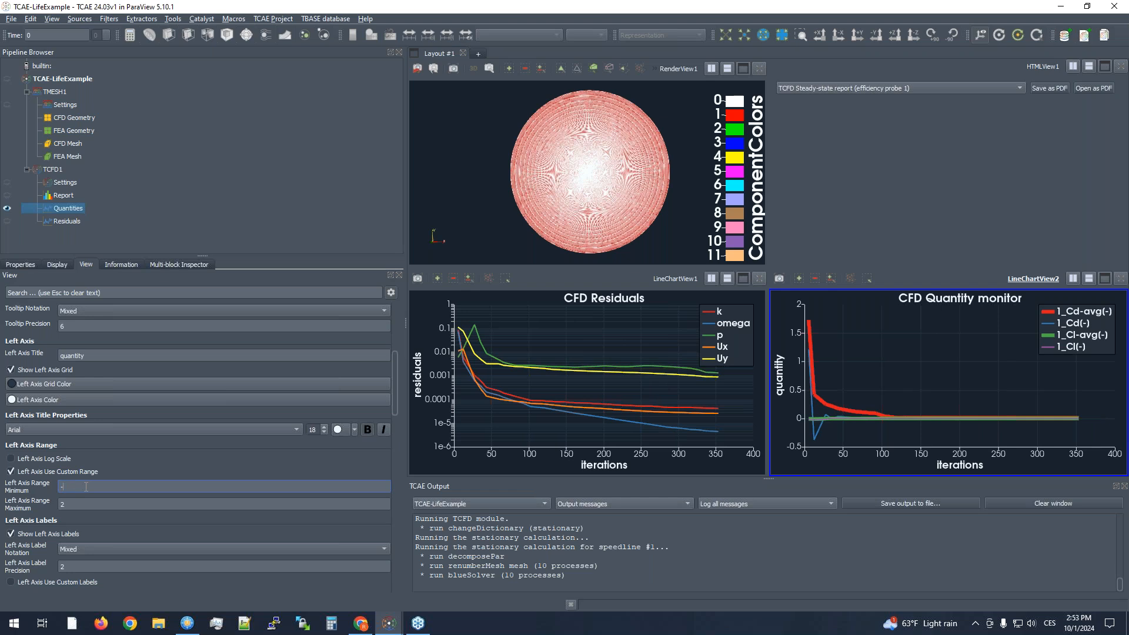
click(76, 504)
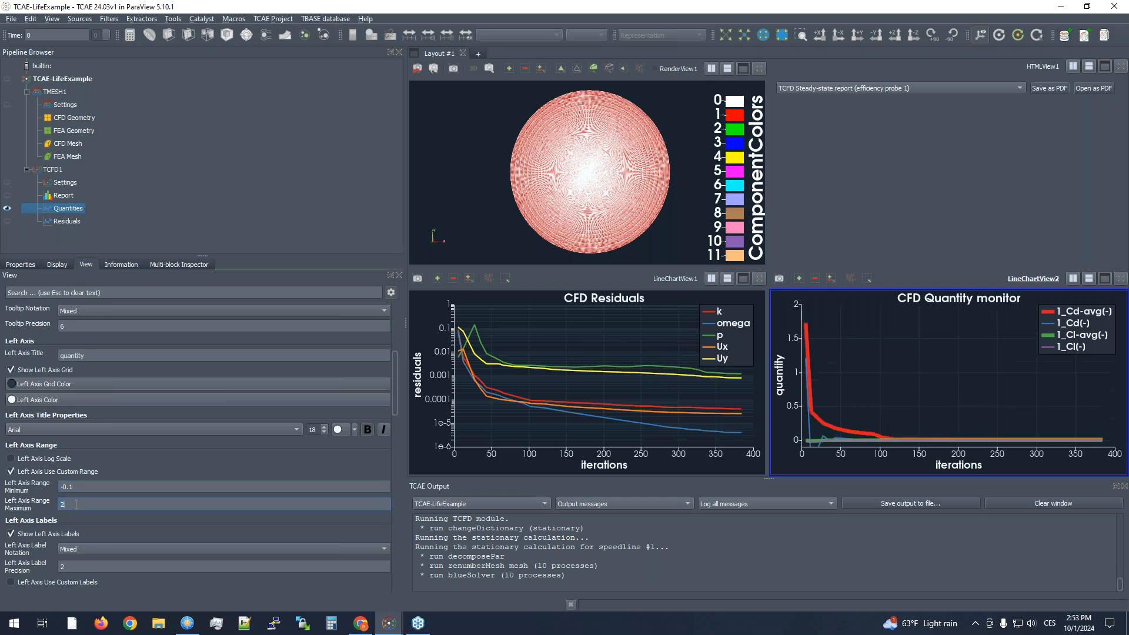
text(0.2)
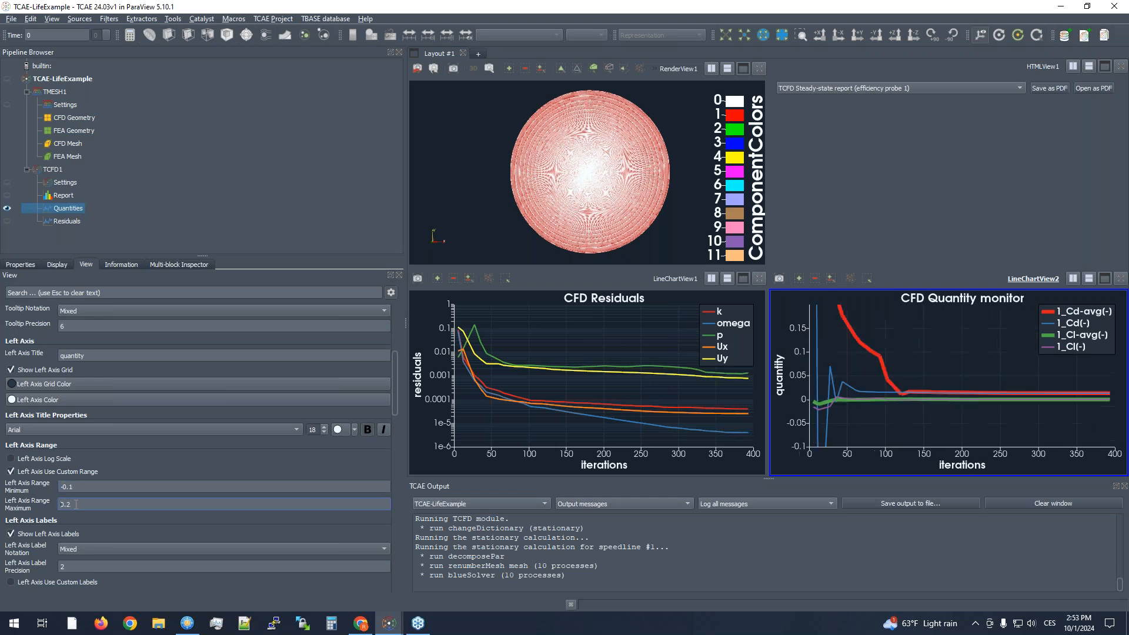
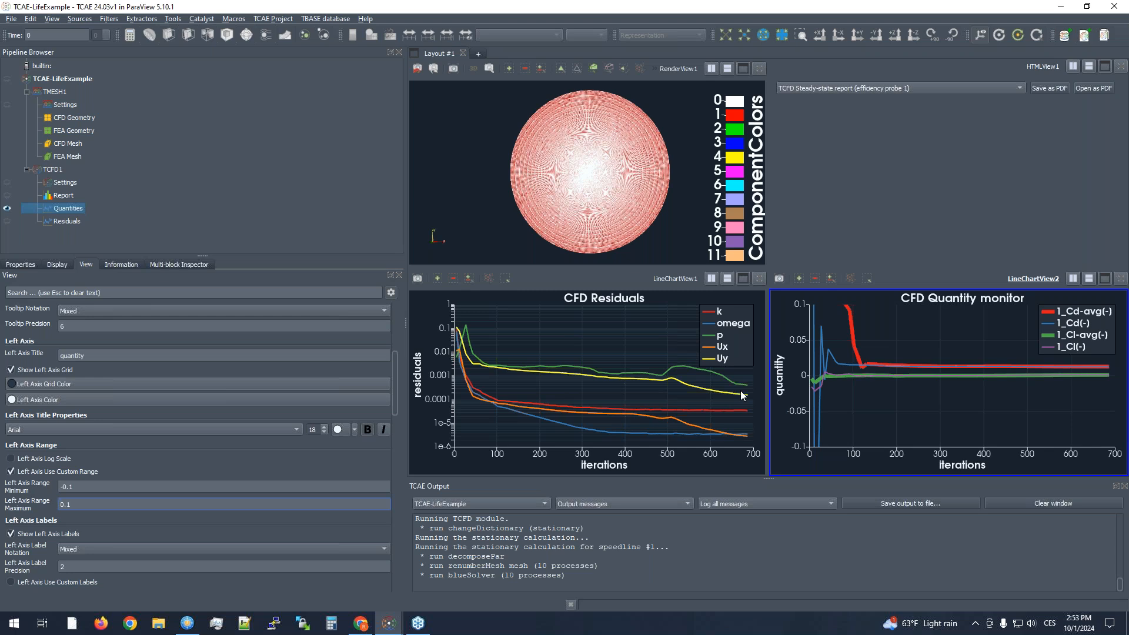
- Switch to Chrome, plot only the NACA 0012 polar for Reynolds number 1,000,000 with Ncrit 9, and view its lift and drag curves
click(360, 624)
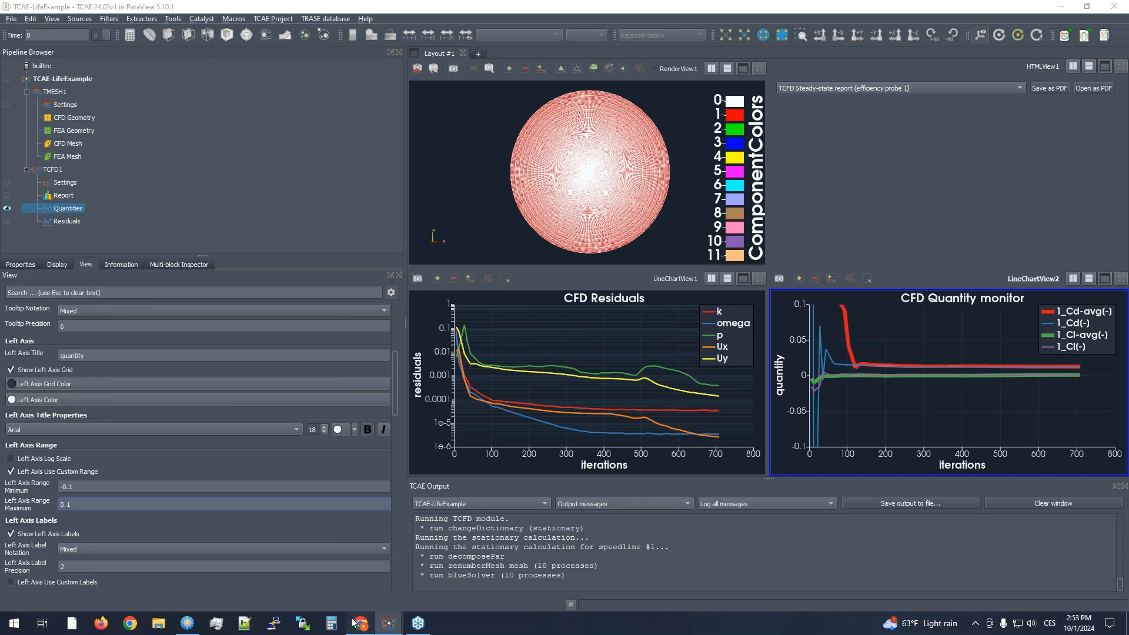
scroll(424, 265, down, 7)
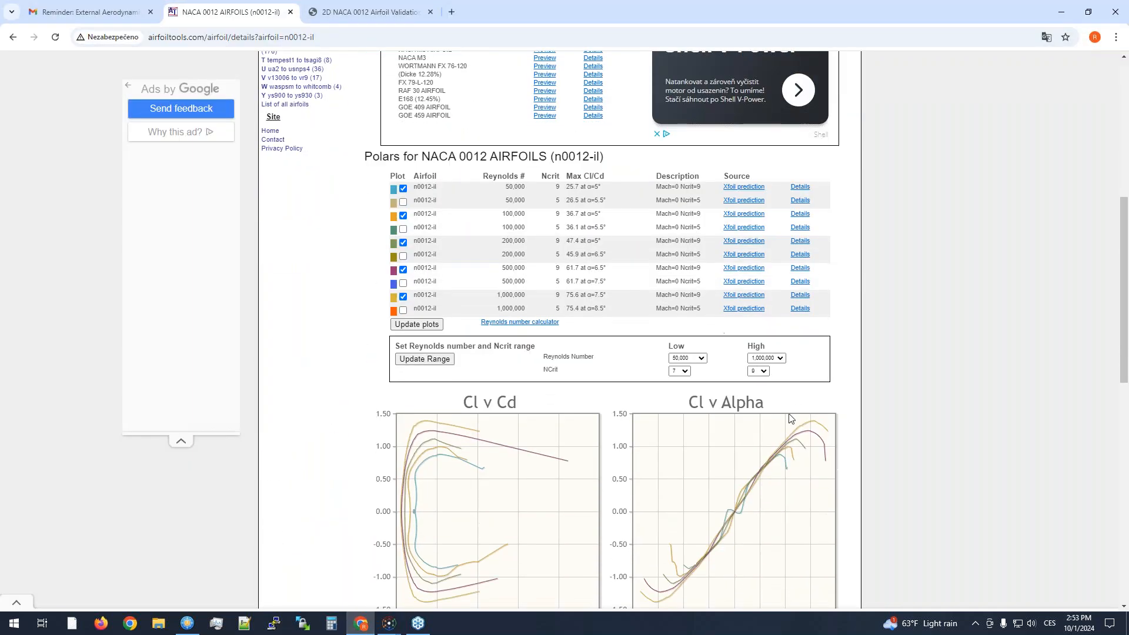
scroll(775, 428, down, 1)
click(403, 211)
click(403, 184)
click(403, 156)
click(403, 129)
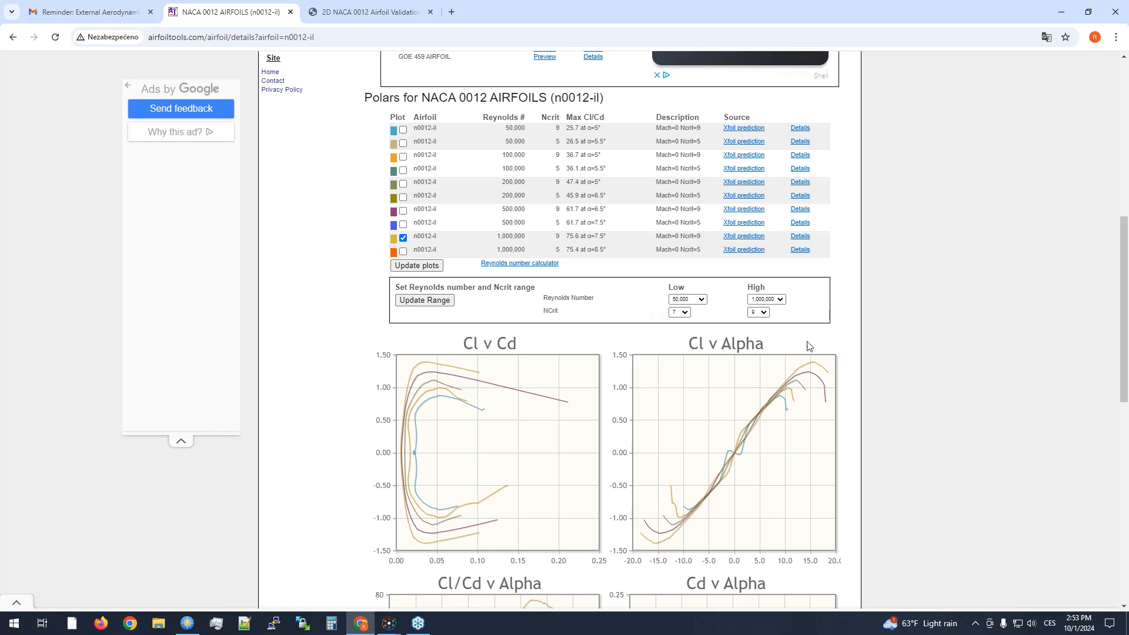
click(406, 267)
scroll(851, 388, down, 3)
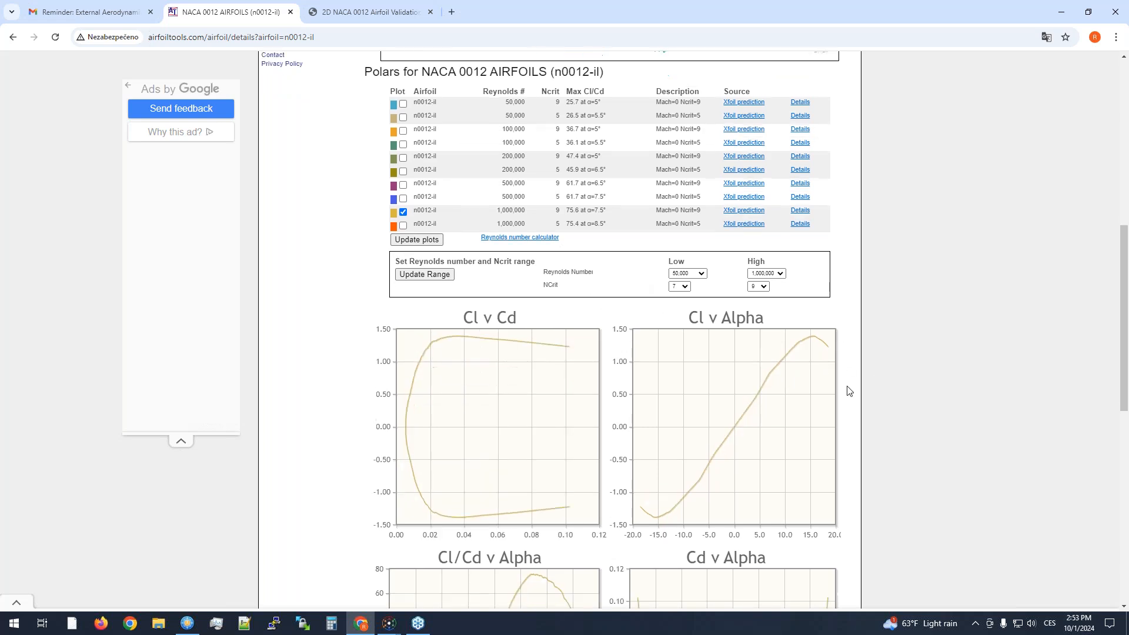
scroll(723, 390, down, 1)
scroll(771, 389, up, 3)
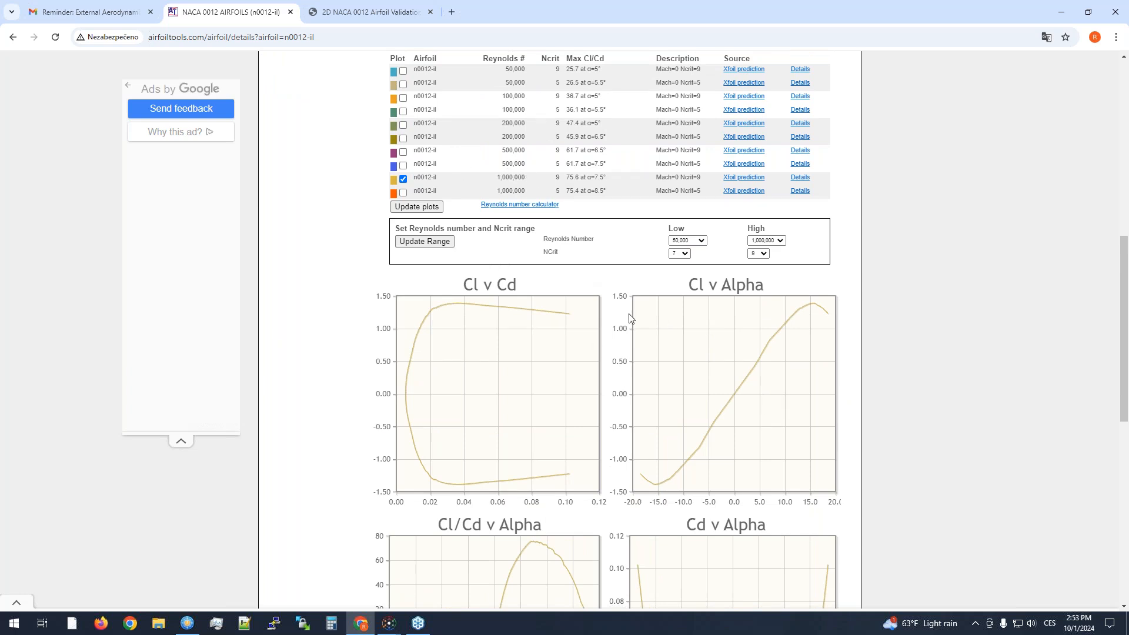
scroll(850, 335, down, 3)
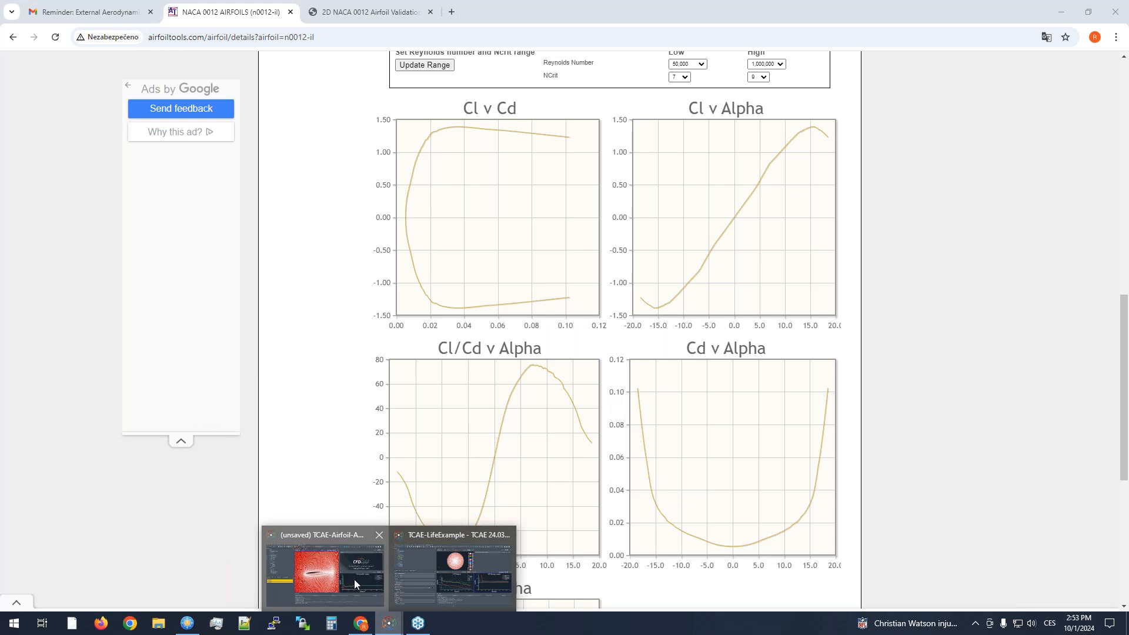
- Switch to the TCAE-Airfoil-AoA-TOPT project and inspect the freestream velocity in TCFD1's inlet boundary condition
click(390, 622)
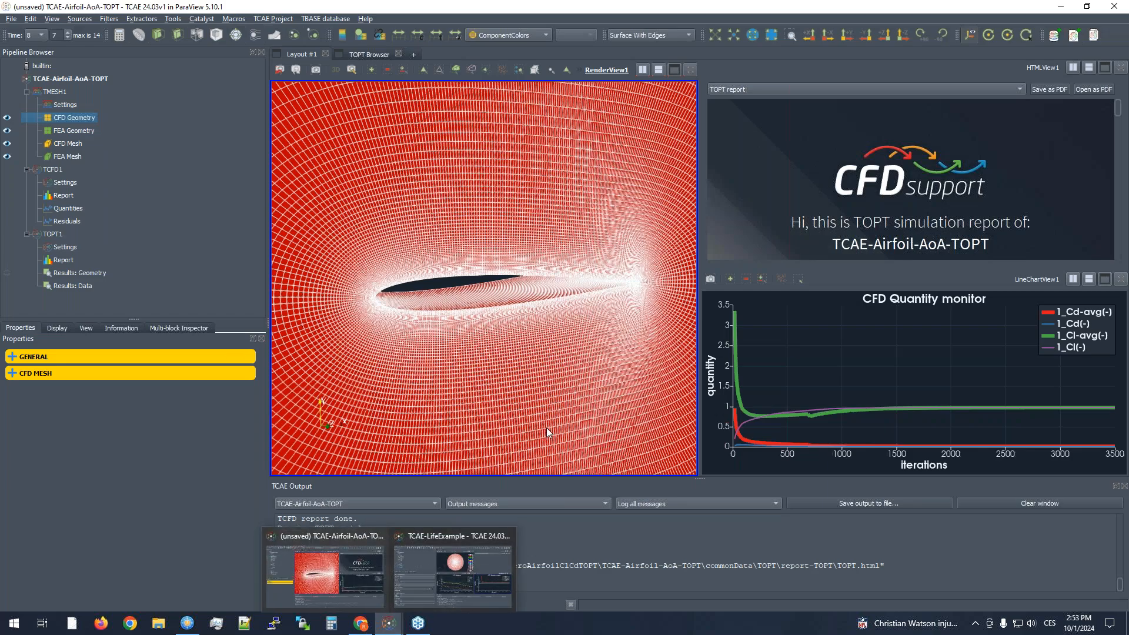
click(53, 170)
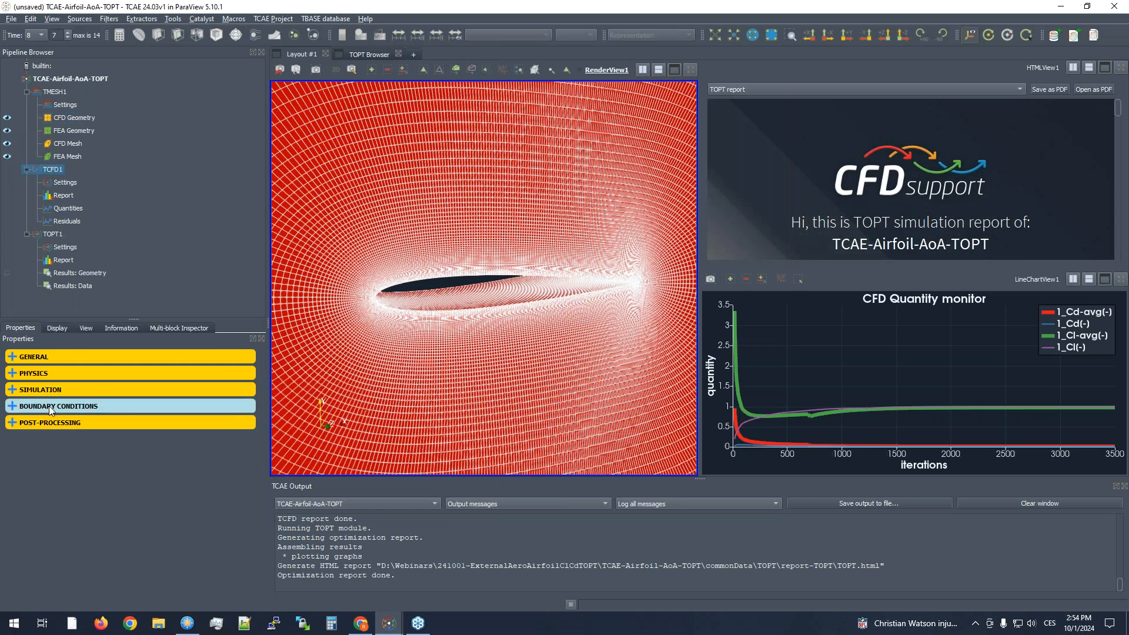
click(47, 390)
click(42, 492)
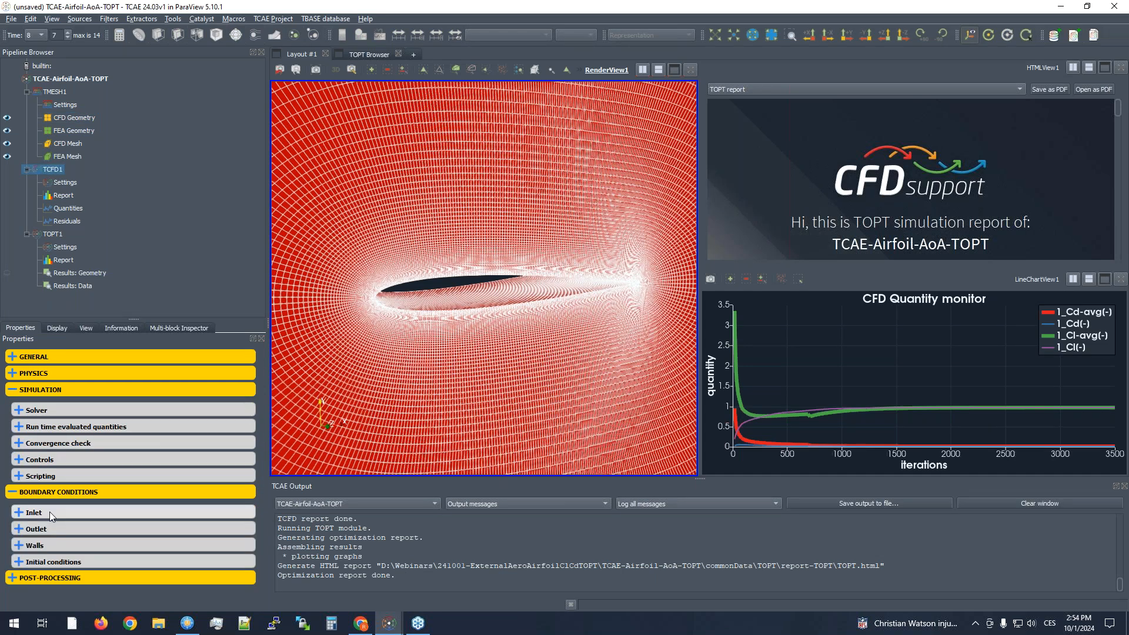
click(51, 510)
double_click(105, 460)
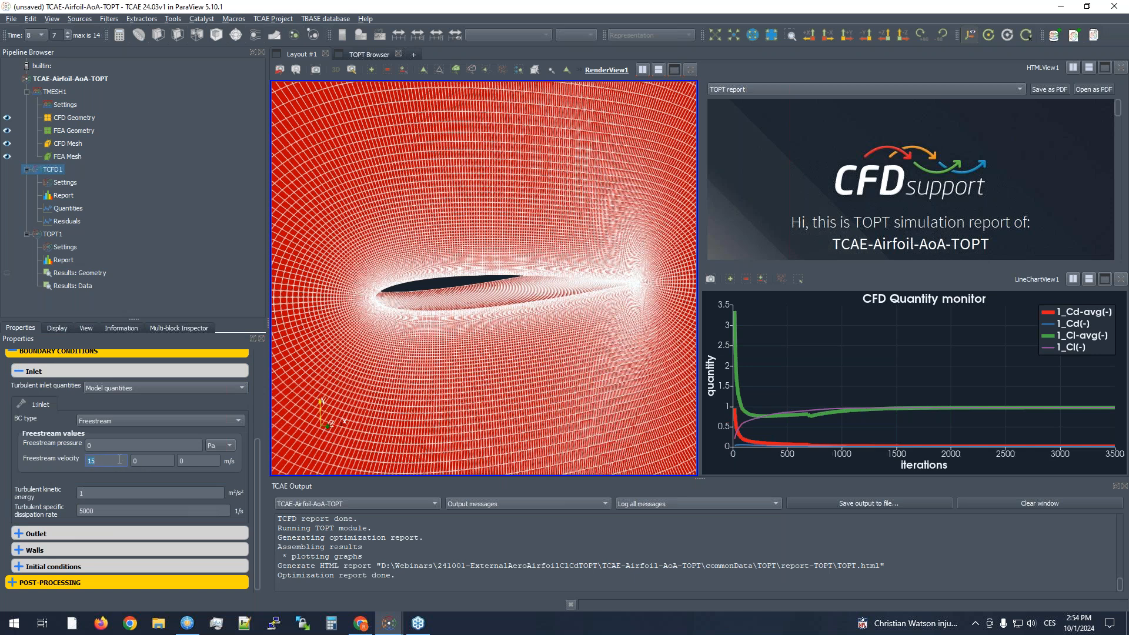
click(100, 464)
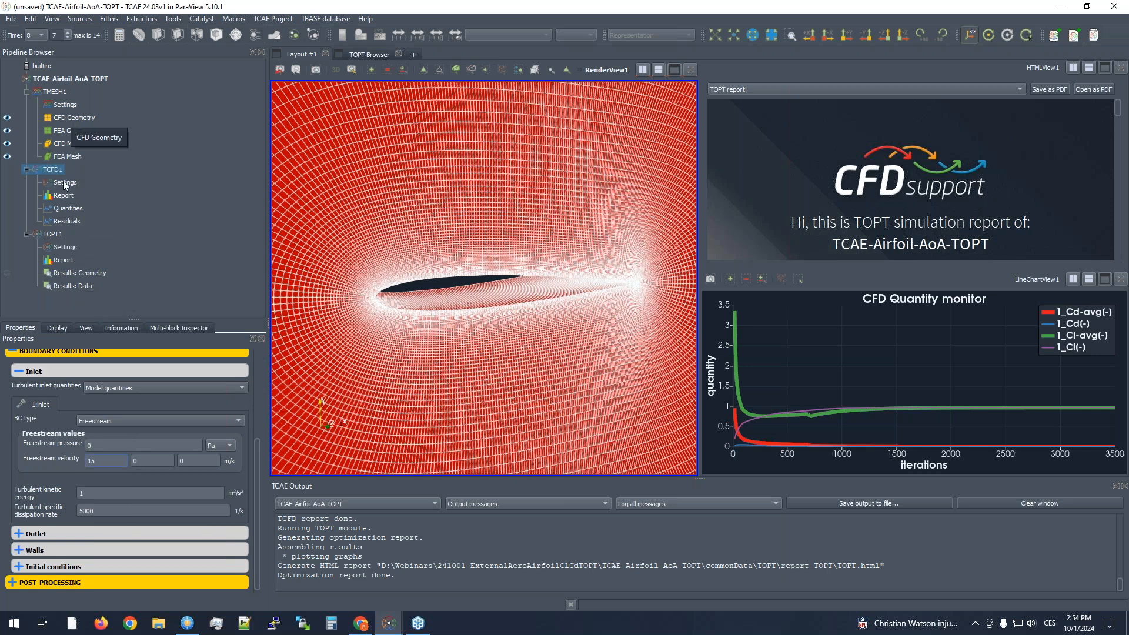
- Inspect the lift and drag directions for the airfoil forces in TCFD1's run time evaluated quantities
scroll(82, 492, up, 4)
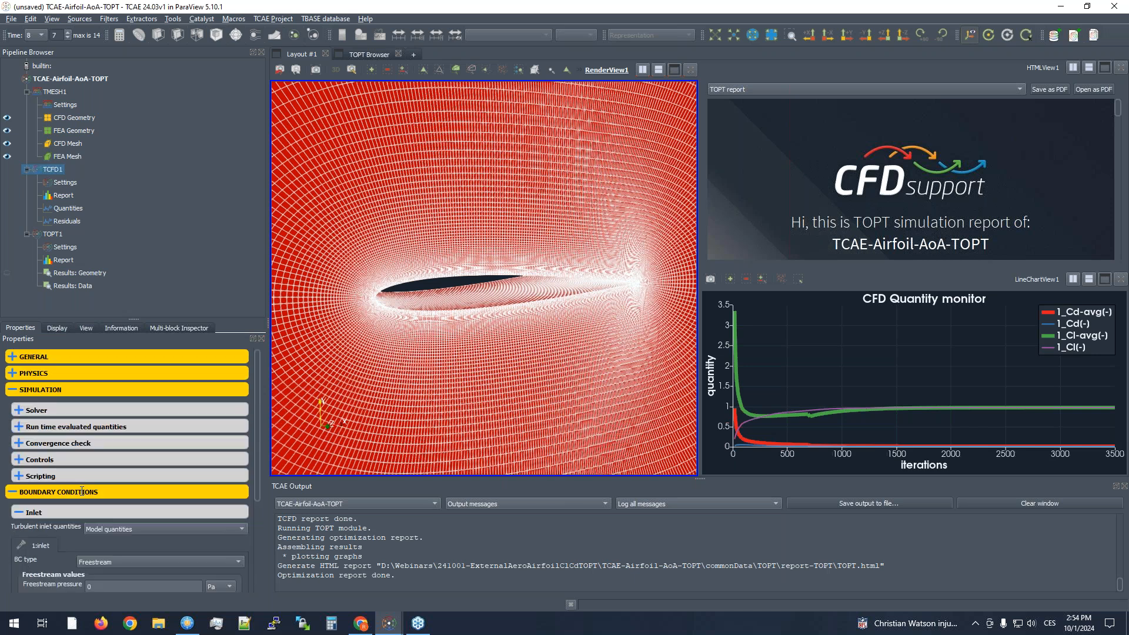
click(51, 373)
scroll(75, 507, down, 2)
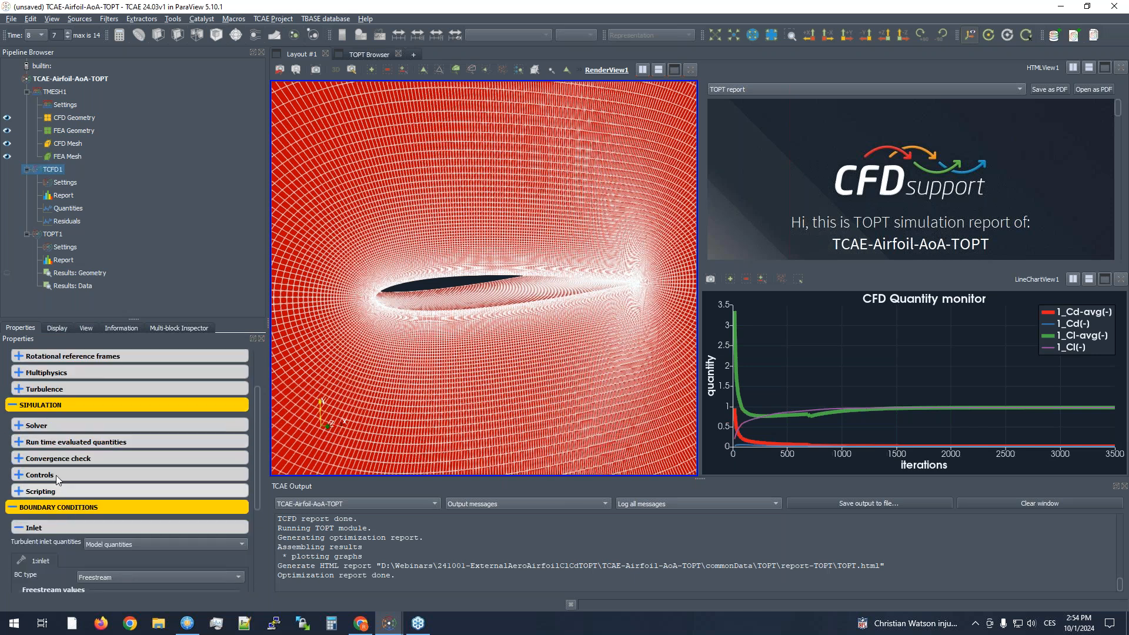
click(65, 442)
scroll(65, 495, down, 5)
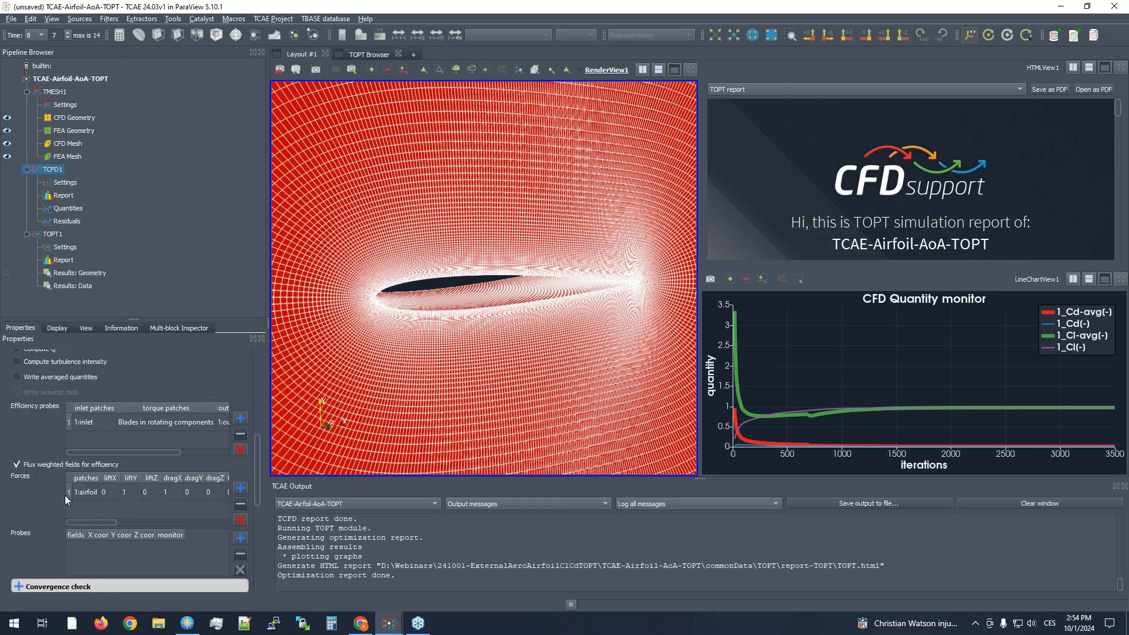
drag(94, 524, 102, 524)
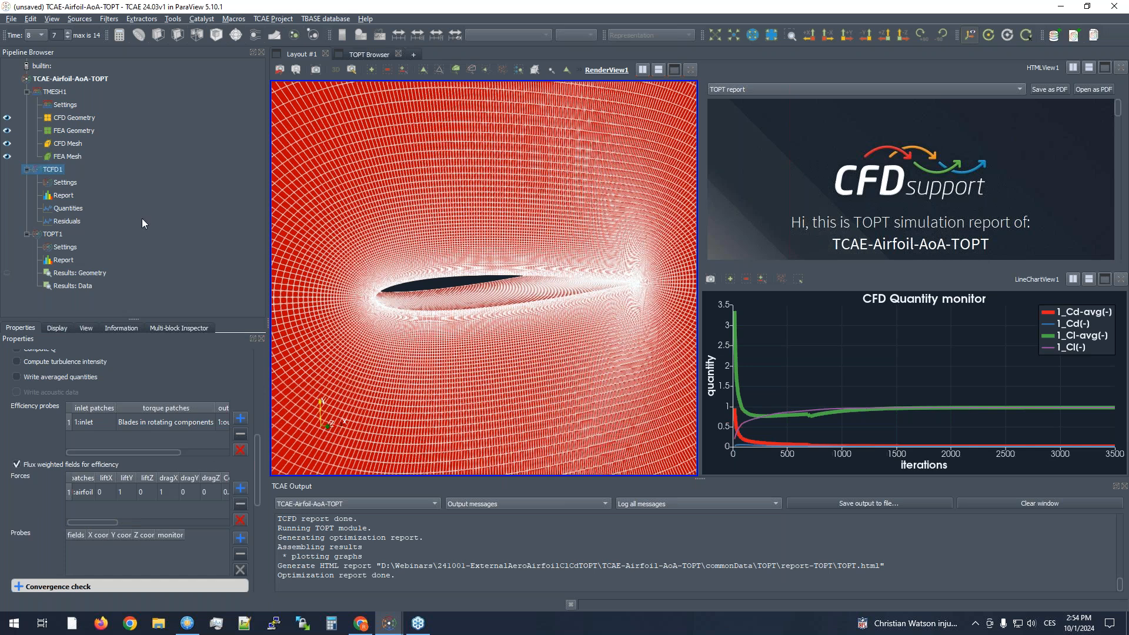
- Show all modules of the TCAE-Airfoil-AoA-TOPT project in the widened pane and cancel the removal of the TOPT module
click(73, 79)
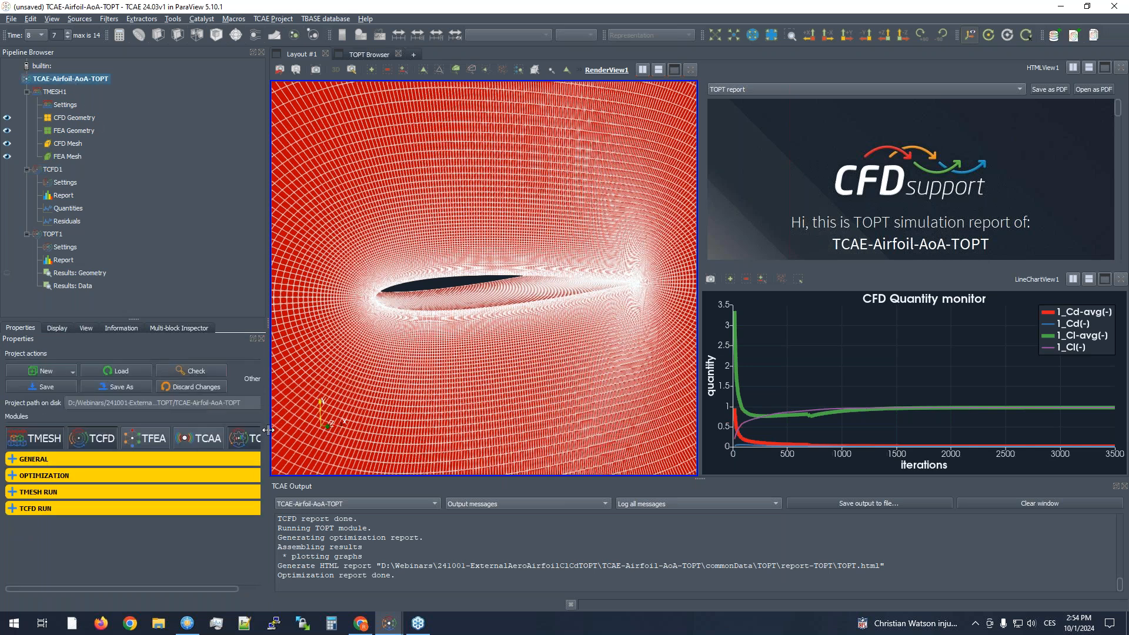
drag(272, 429, 332, 429)
click(294, 440)
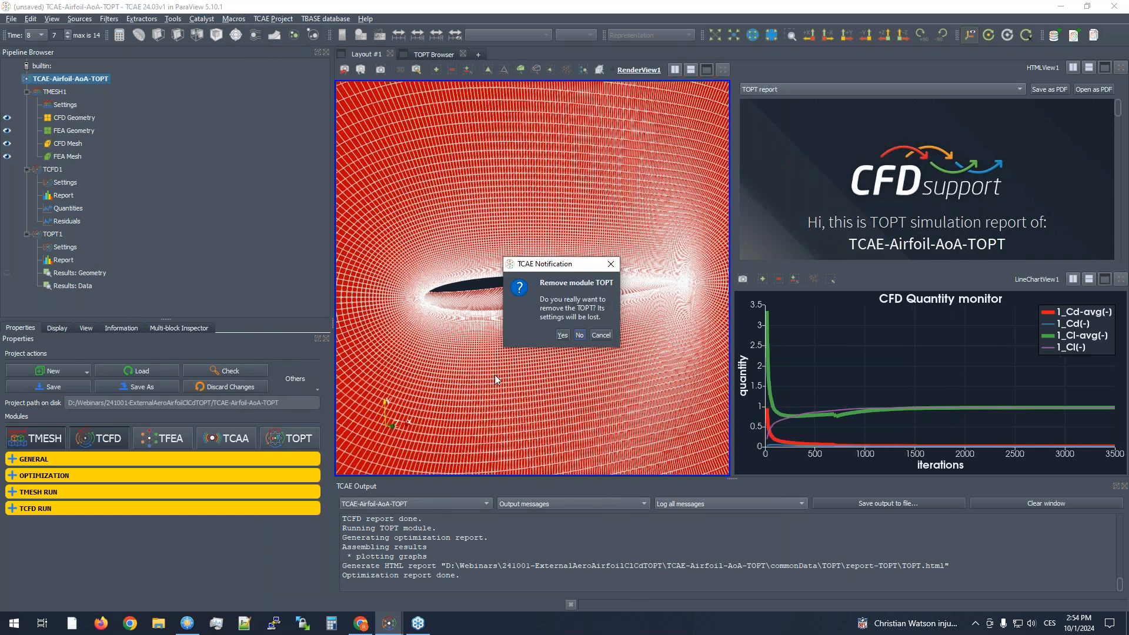
click(591, 337)
- Switch to the TCAE-LifeExample project and add the TOPT module to it
mouse_move(391, 620)
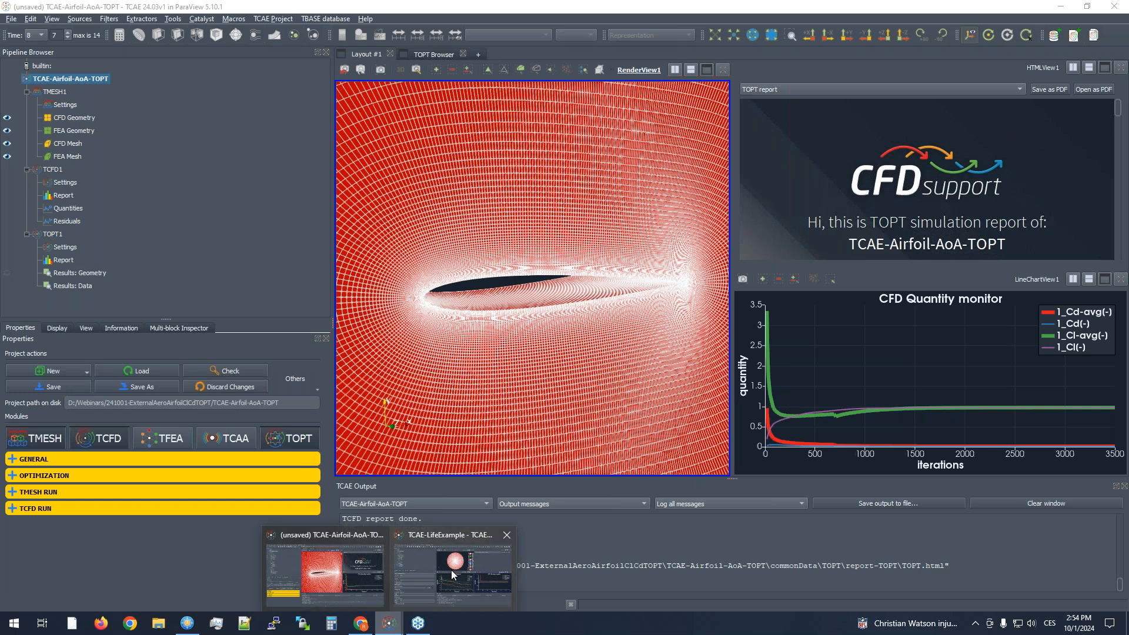
click(453, 574)
click(53, 81)
click(21, 265)
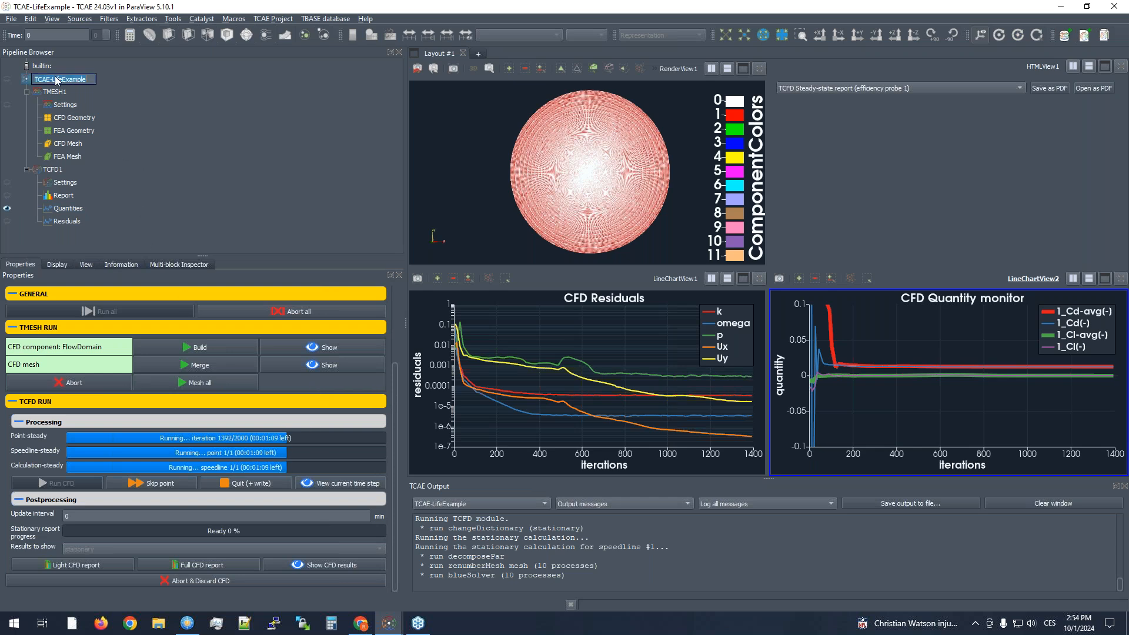
scroll(319, 471, up, 3)
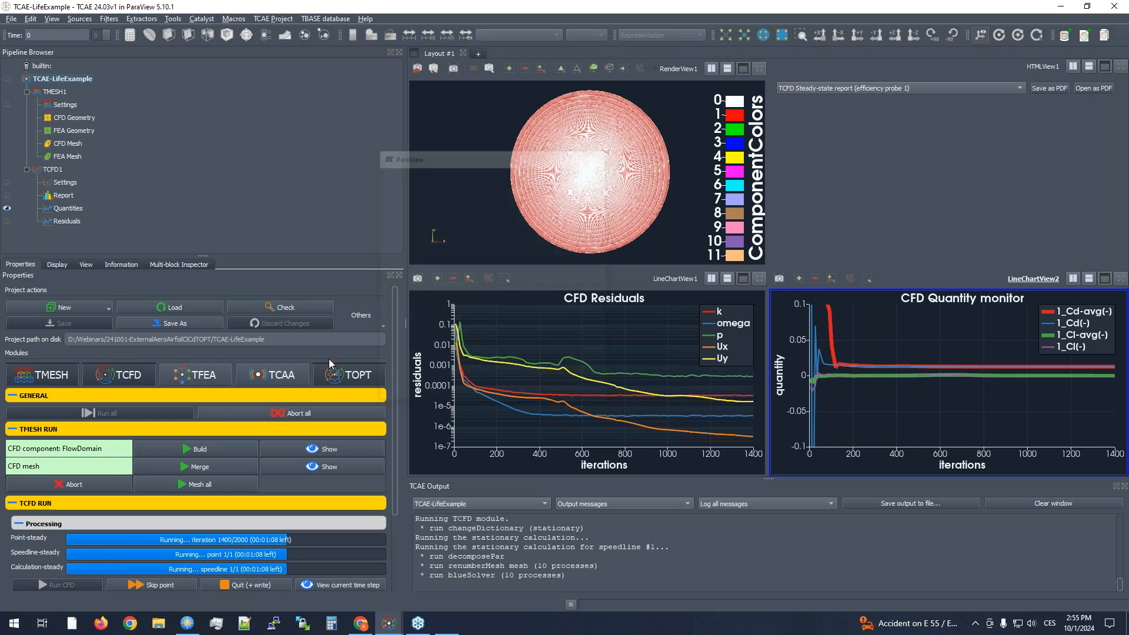
click(330, 360)
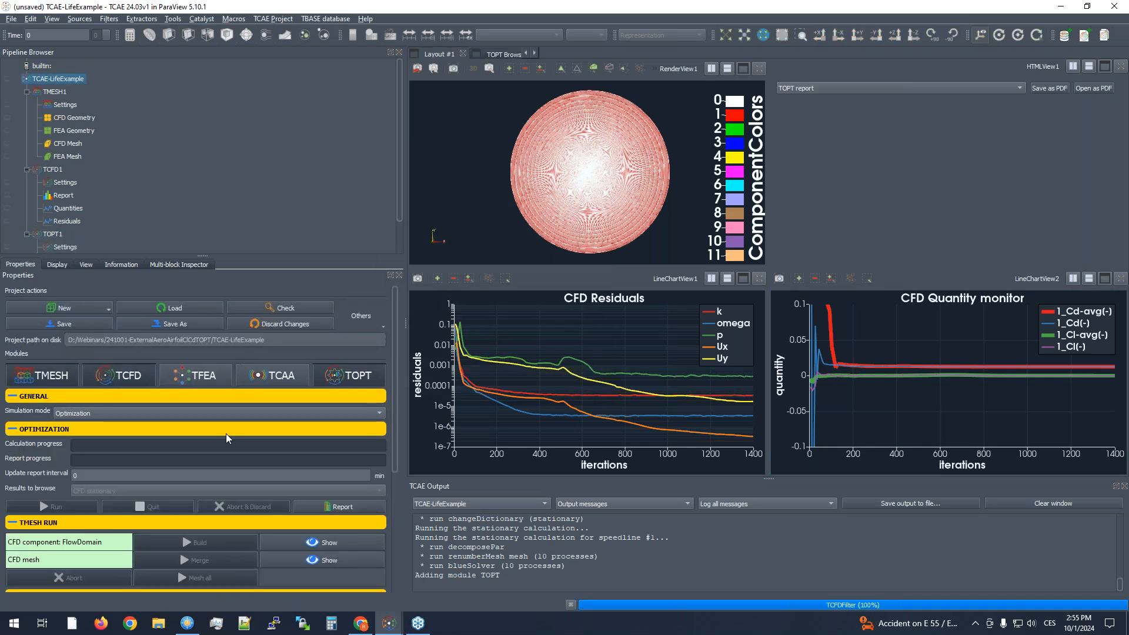
- Define TOPT1's first optimization parameter as kind custom with the name AoA
scroll(226, 432, down, 4)
click(53, 234)
click(54, 289)
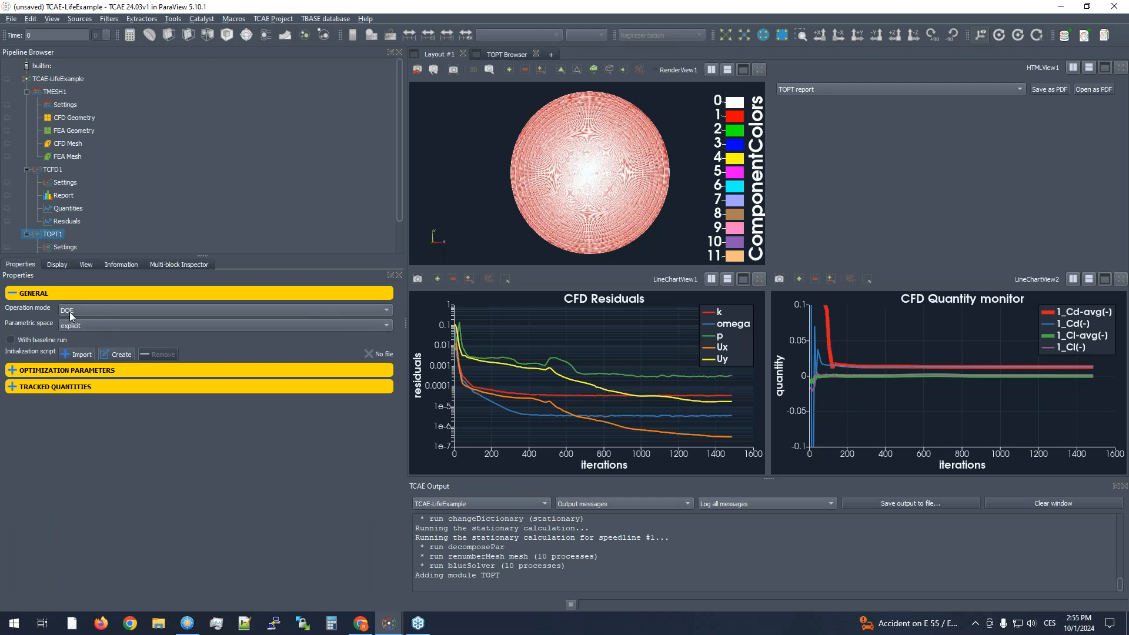
click(55, 369)
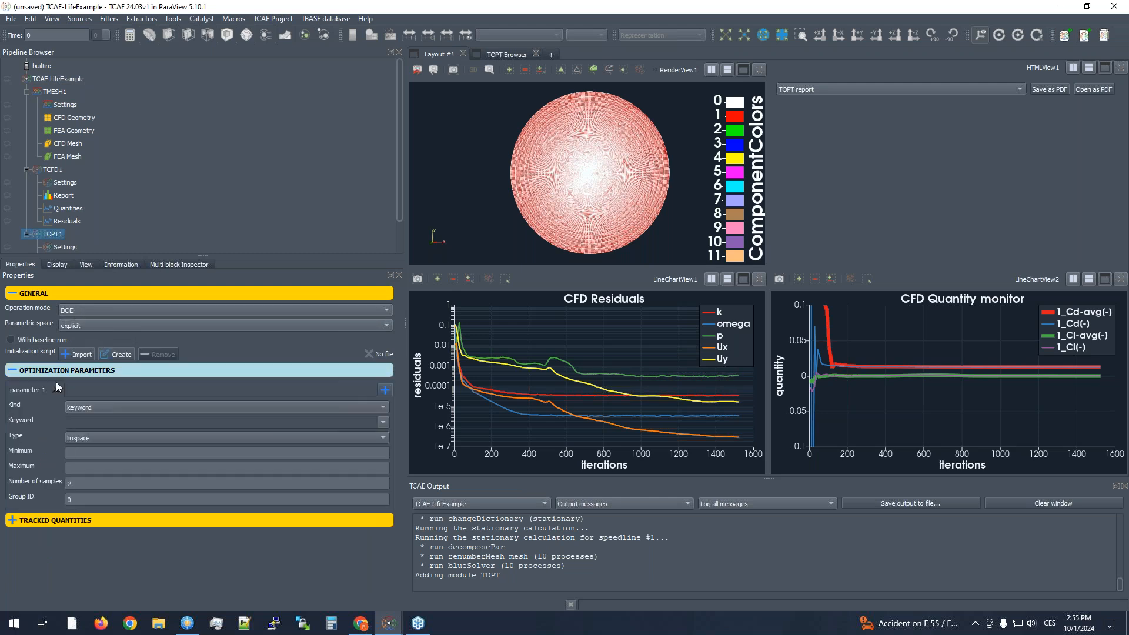
click(93, 405)
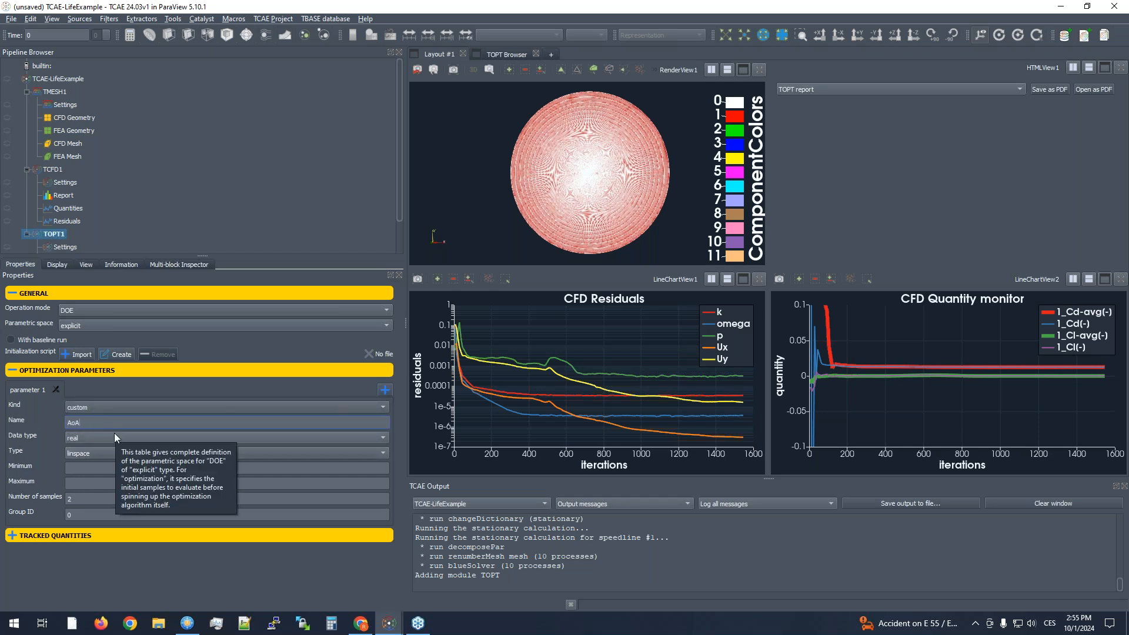
click(121, 392)
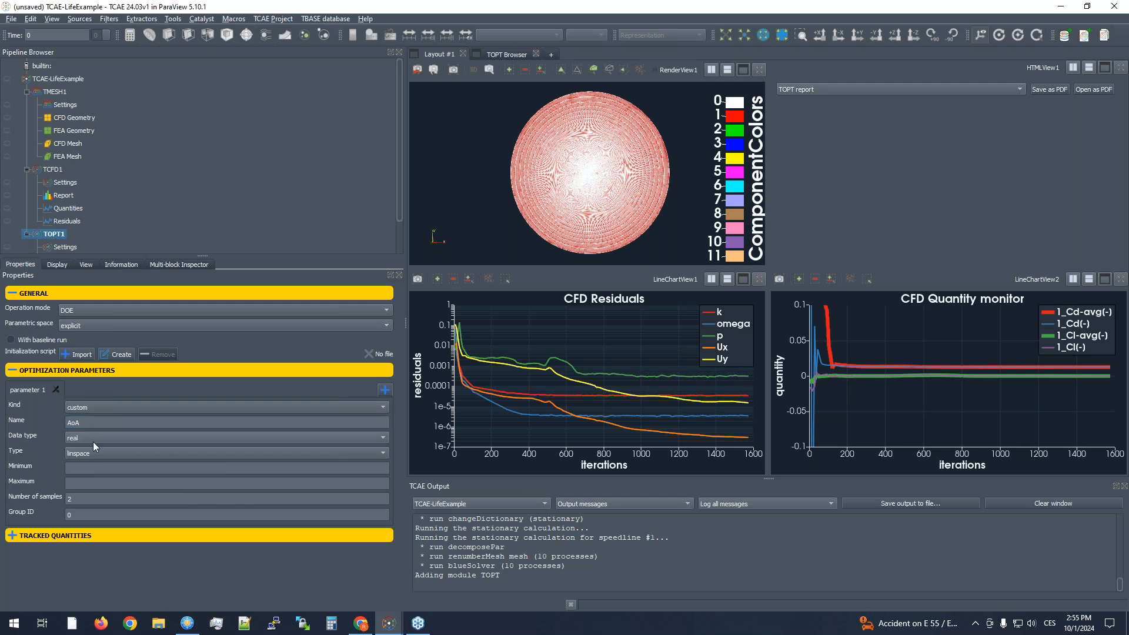
- Set the AoA parameter's minimum to 0 and maximum to 15
click(88, 473)
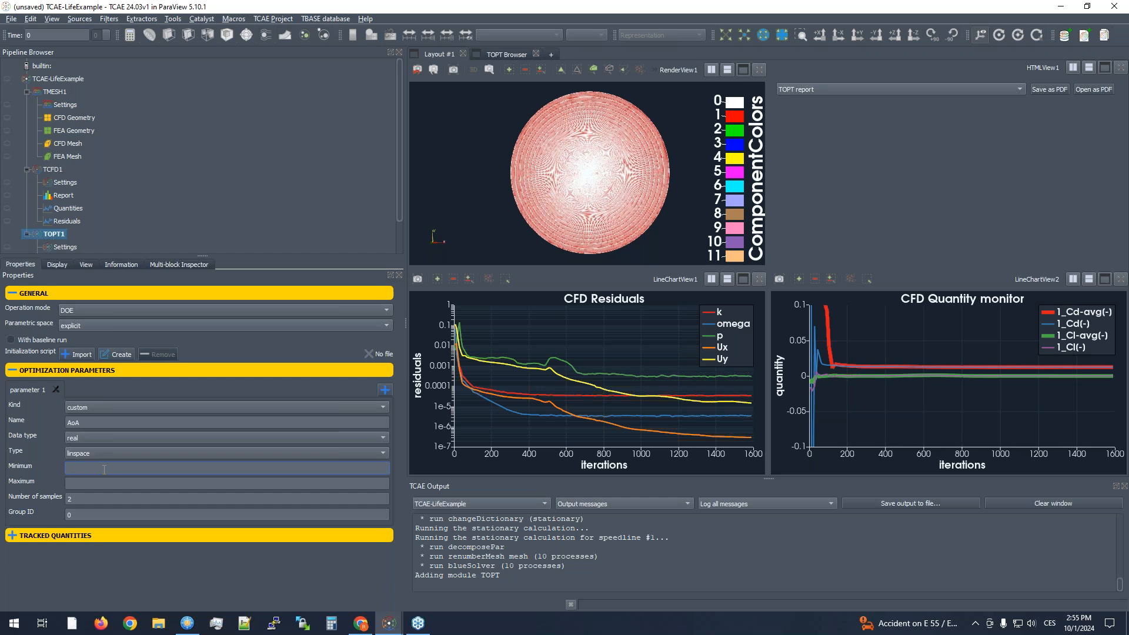
click(97, 481)
text(15)
click(54, 477)
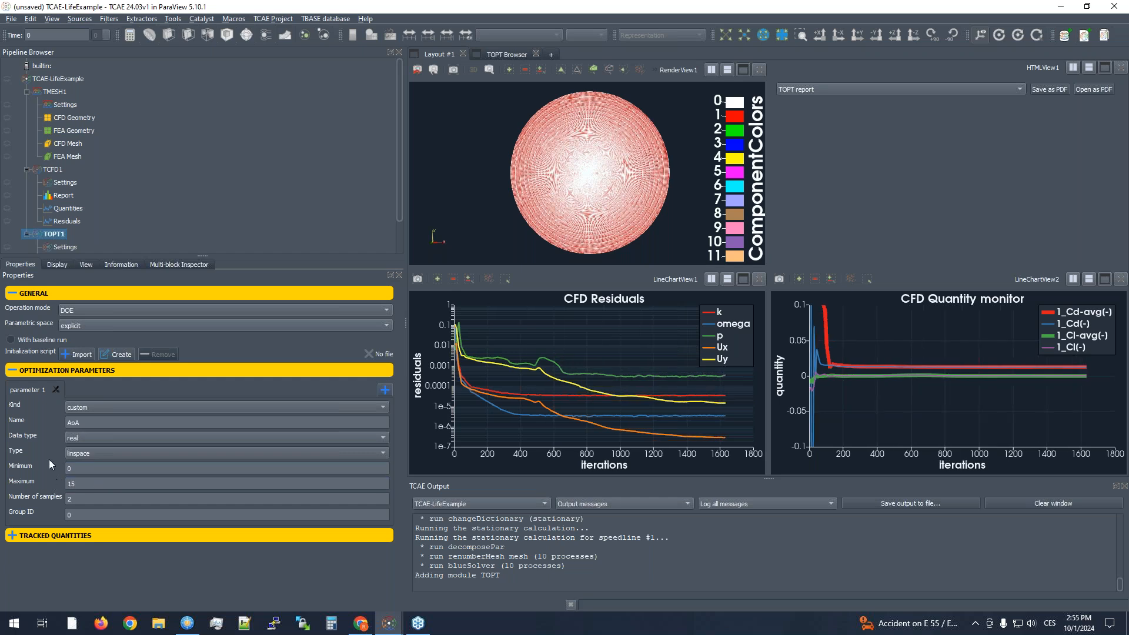
- Set the first tracked quantity to drag coeff and add a second one set to lift coeff
click(49, 537)
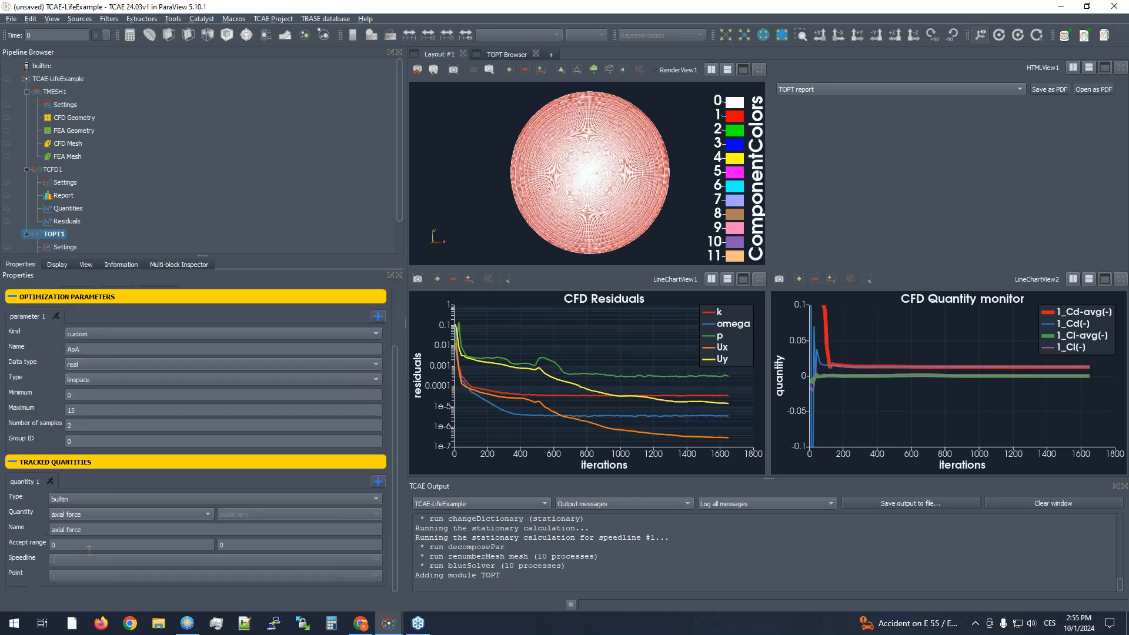
click(82, 516)
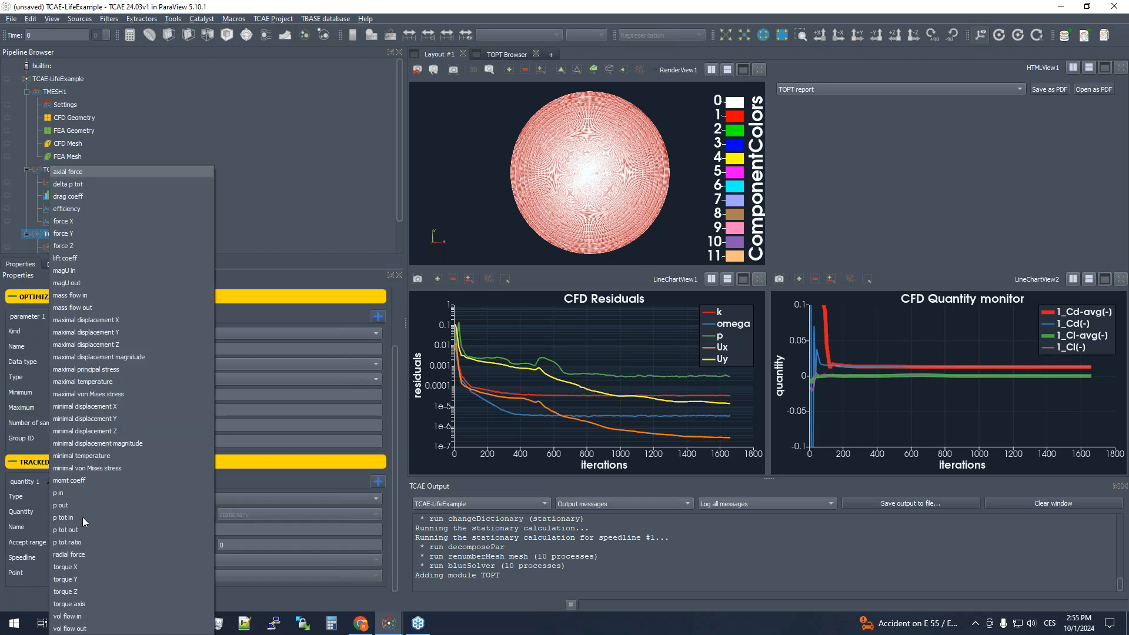
click(83, 196)
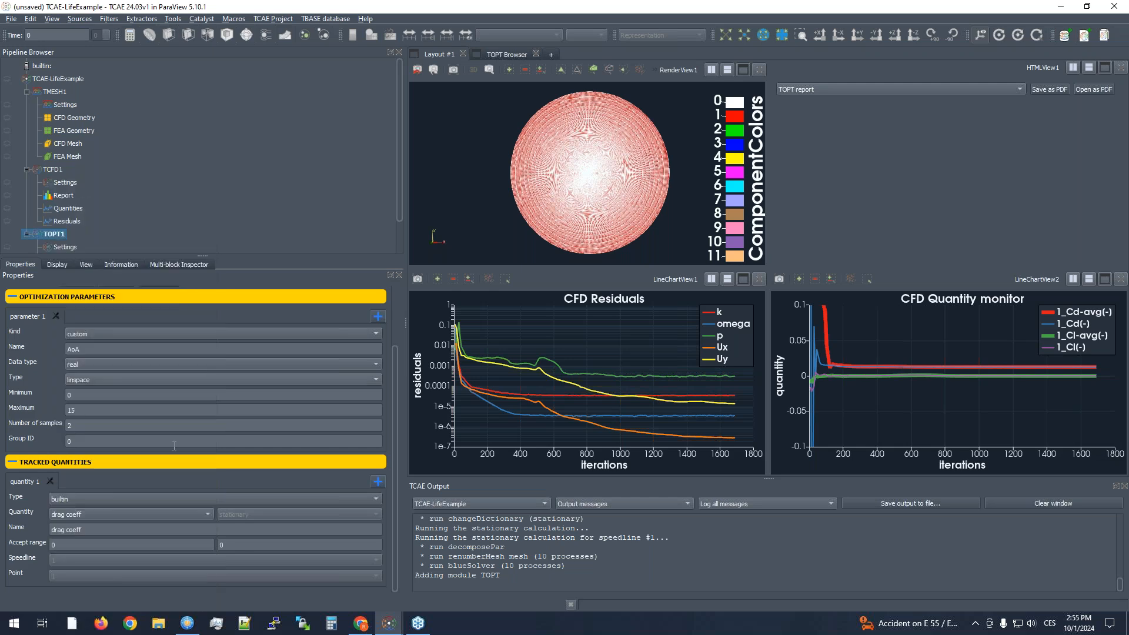
click(377, 484)
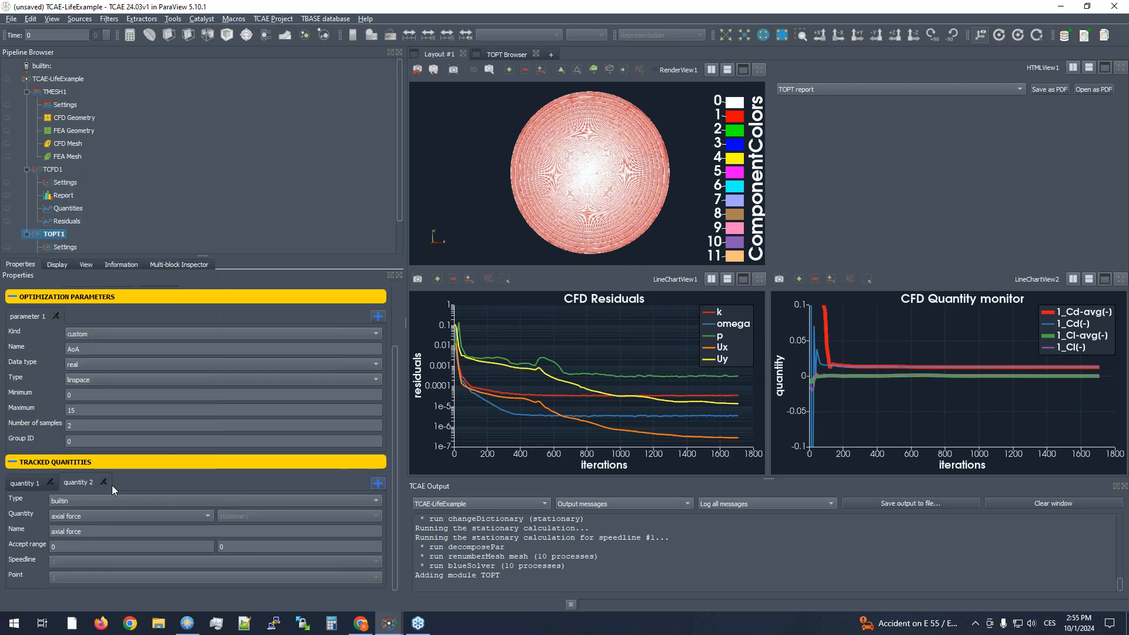
click(90, 517)
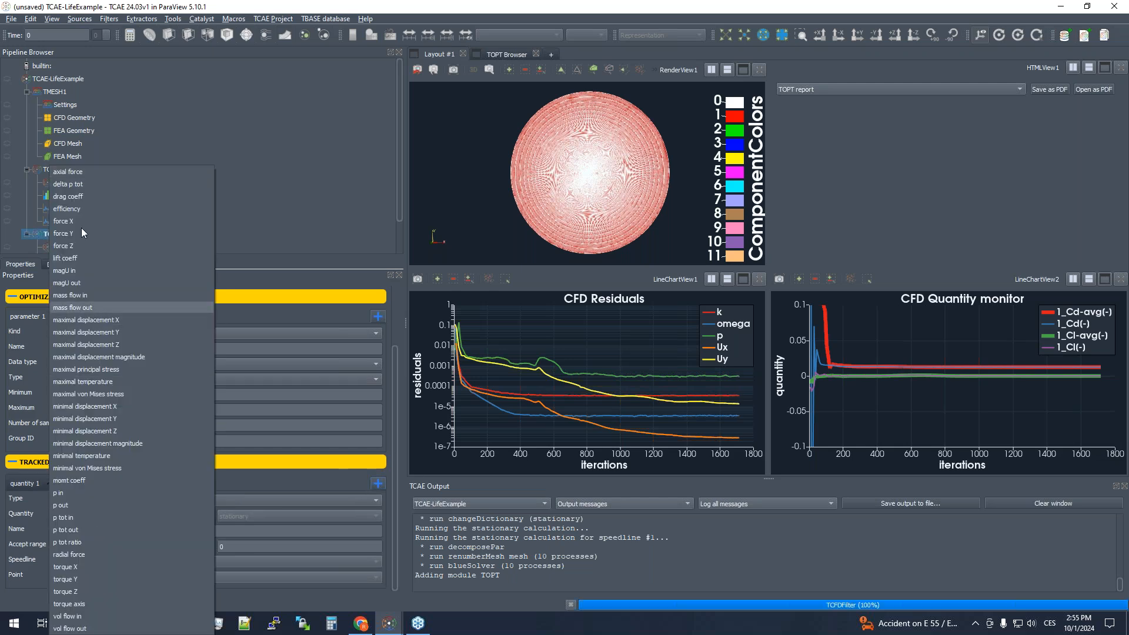
click(75, 258)
- Rename the drag coefficient quantity to Cd and the lift coefficient quantity to Cl
click(36, 483)
double_click(103, 531)
triple_click(103, 530)
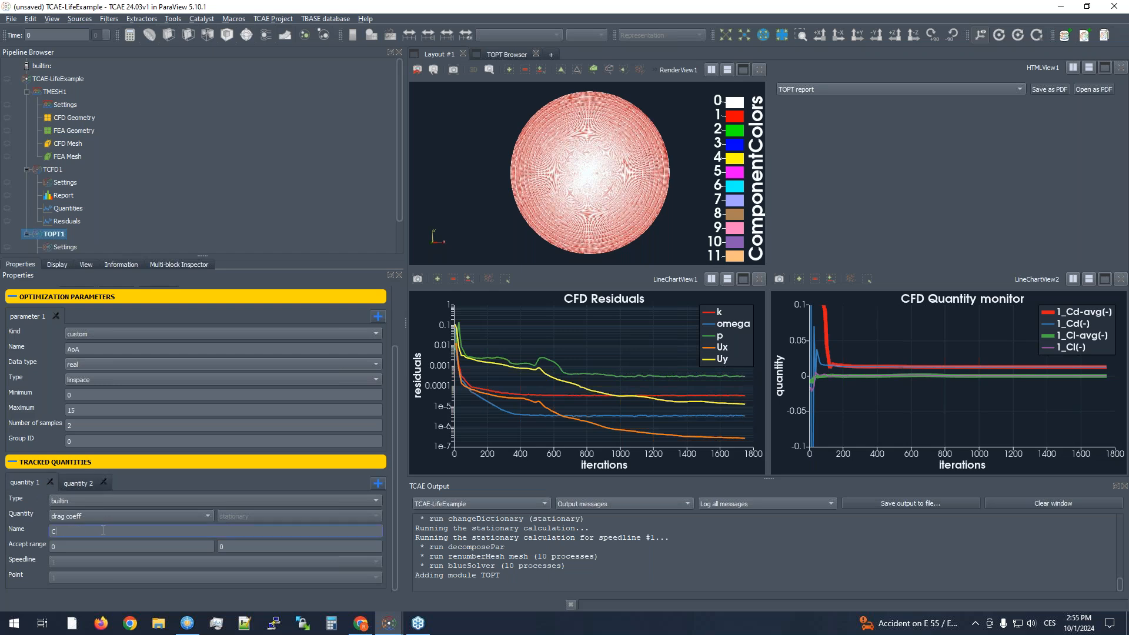
click(82, 483)
double_click(82, 532)
text(Cl)
- Set the accept range to -2 to 2 for Cl and 0 to 1 for Cd
click(170, 550)
click(246, 546)
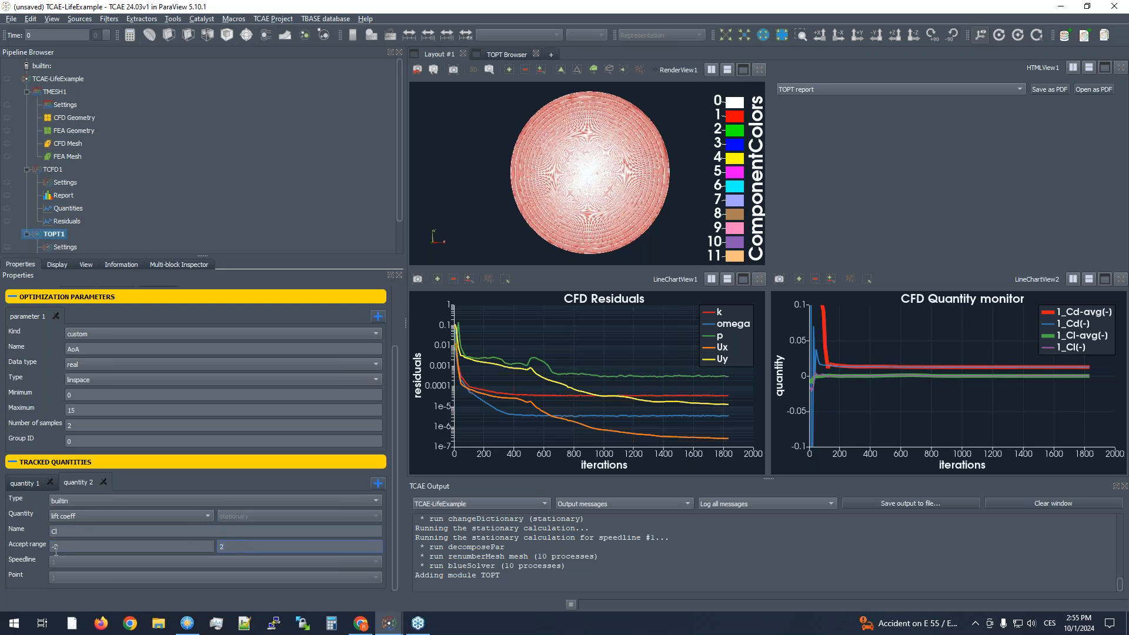
click(29, 485)
click(89, 549)
click(250, 547)
key(BackSpace)
text(1)
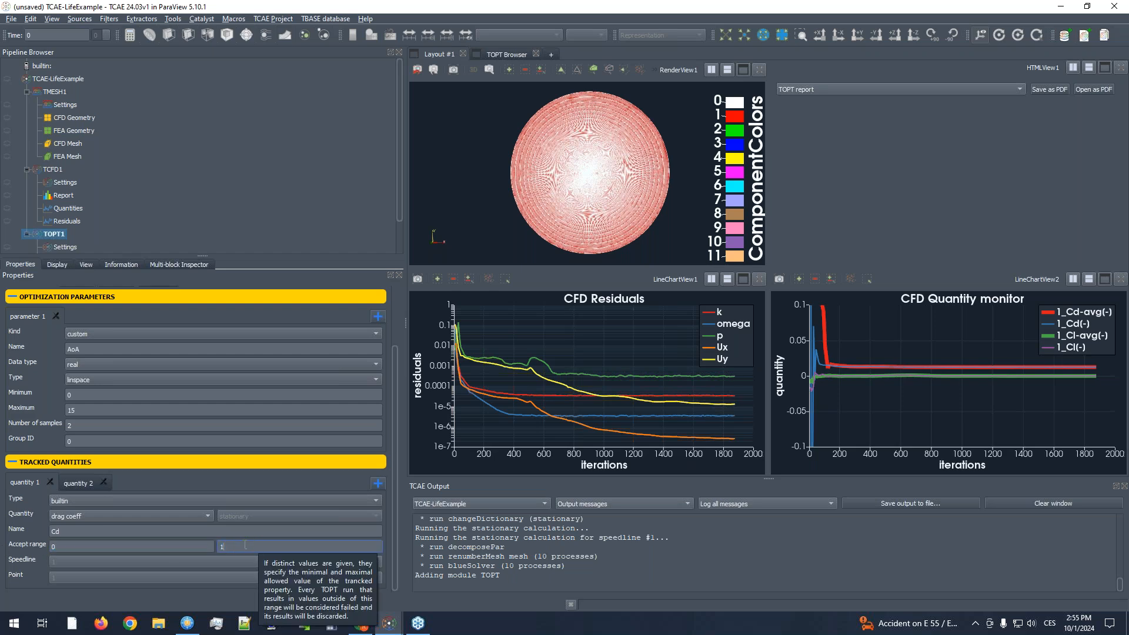
- Review the AoA parameter and tracked quantity settings of the TOPT1 module
click(203, 533)
scroll(161, 560, down, 1)
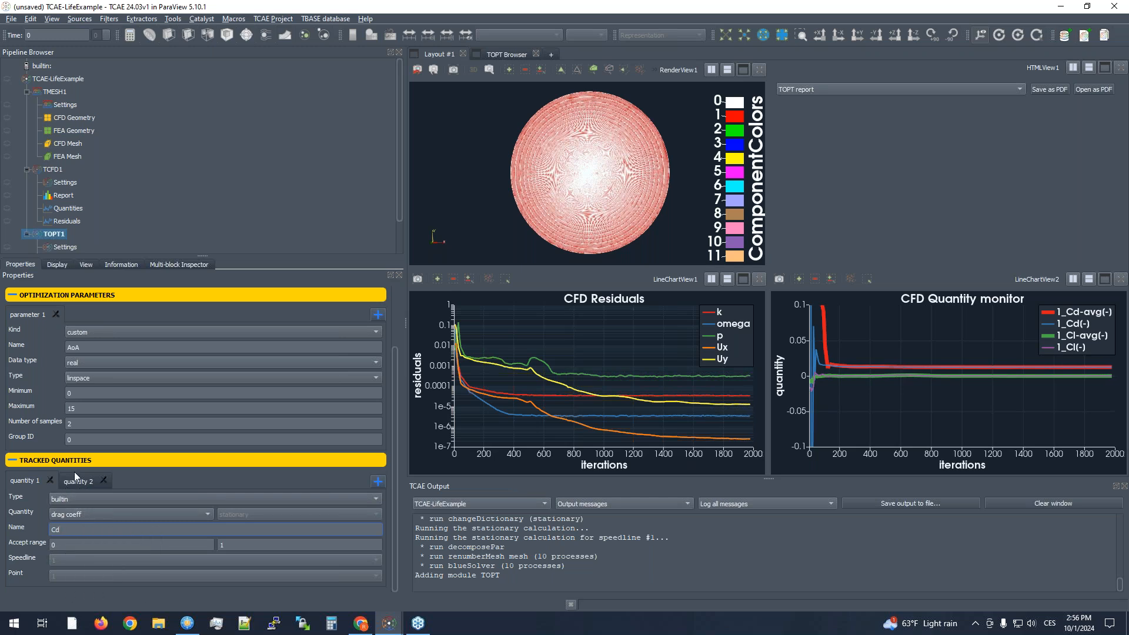
scroll(110, 382, up, 3)
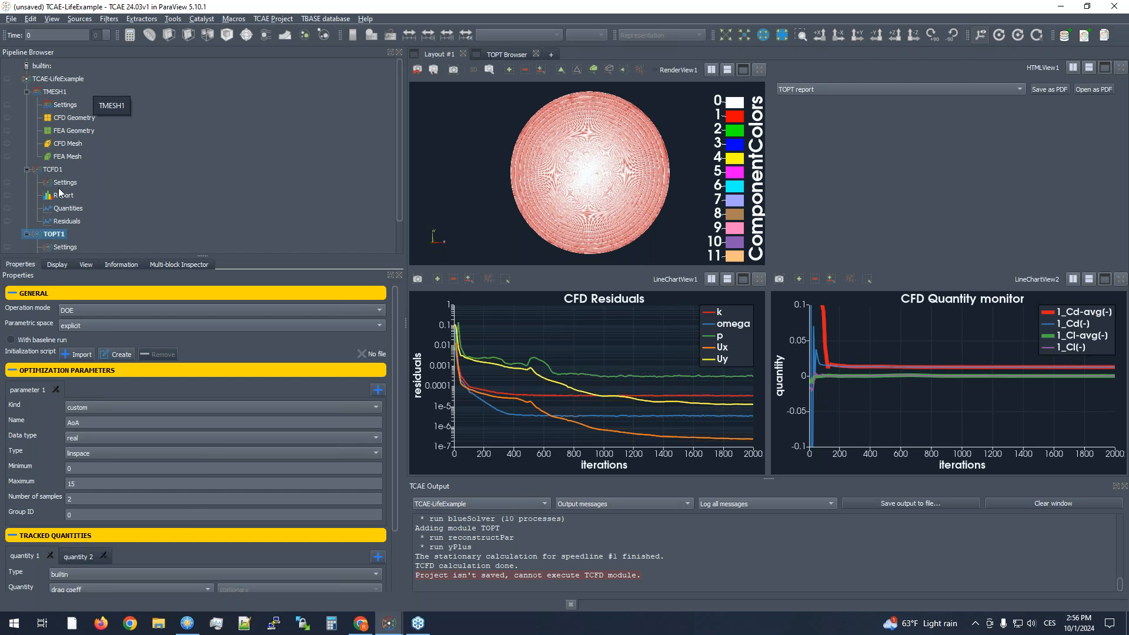
- Switch to the TCAE-Airfoil-AoA-TOPT project and show the general settings of its TOPT1 module
mouse_move(389, 624)
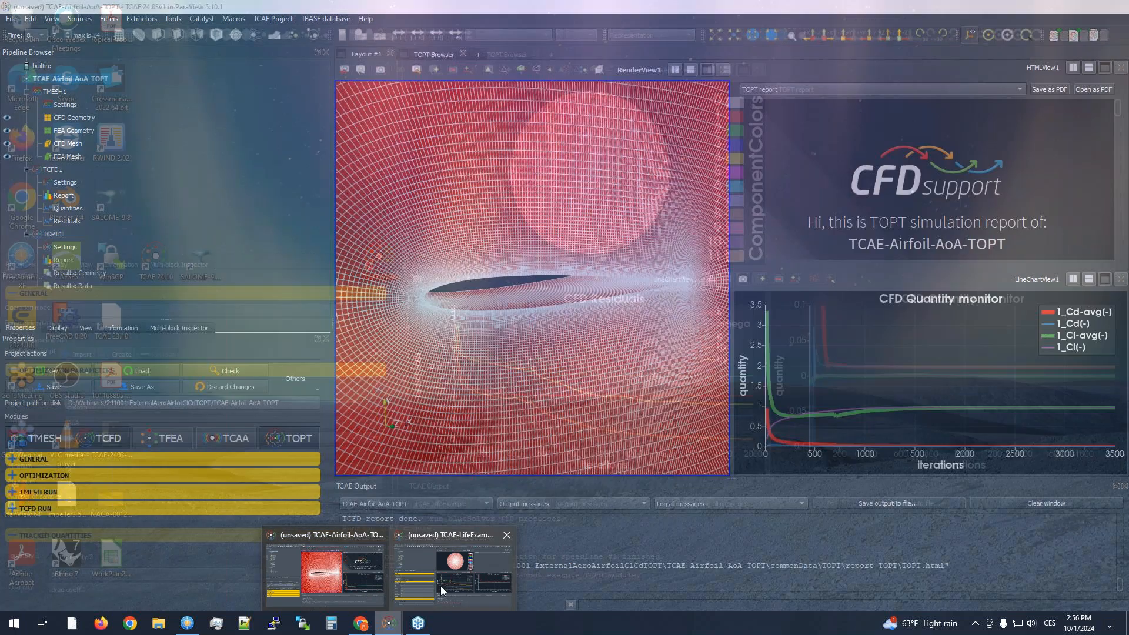
click(440, 586)
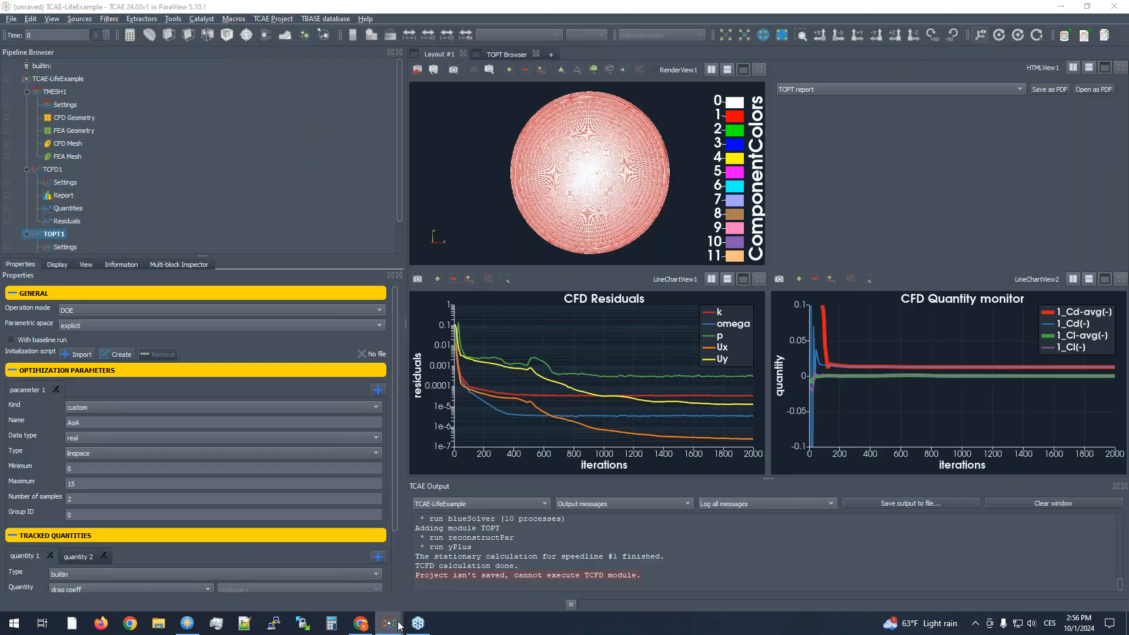
mouse_move(389, 623)
click(344, 580)
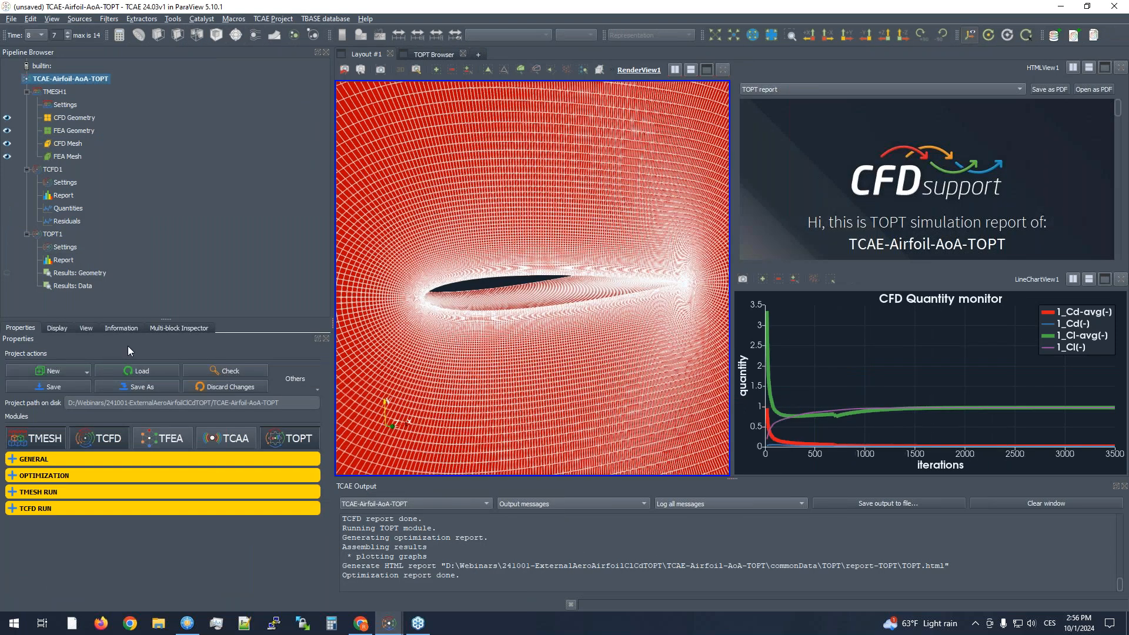
click(51, 234)
click(48, 356)
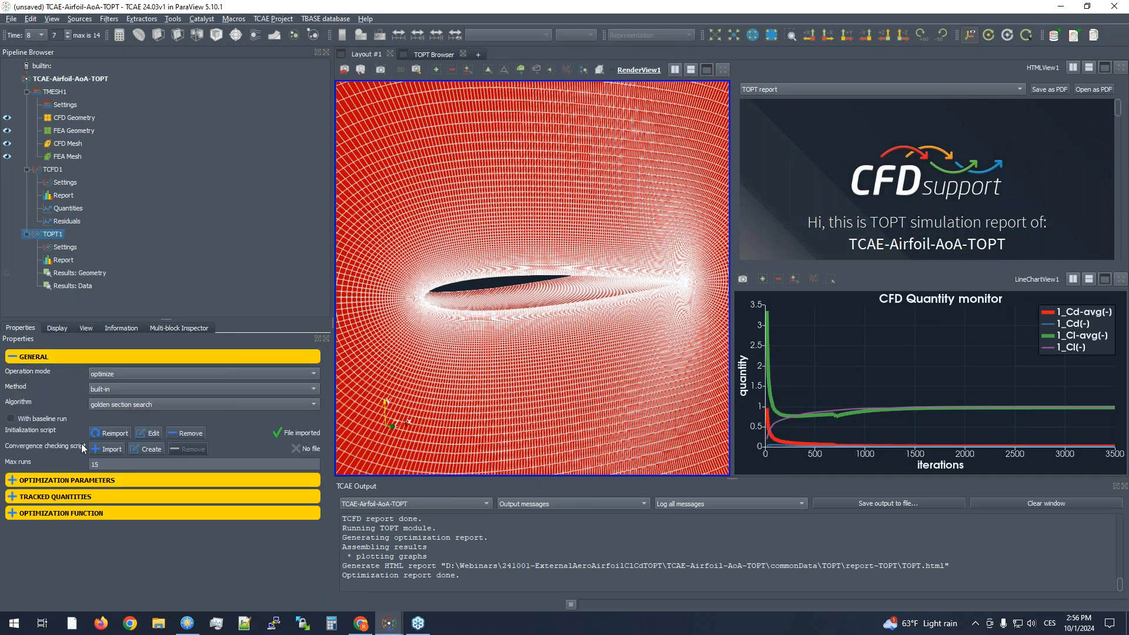
- Expand the optimization parameters and tracked quantities of TOPT1 and review the AoA parameter and lift coefficient settings
click(37, 480)
scroll(41, 517, down, 2)
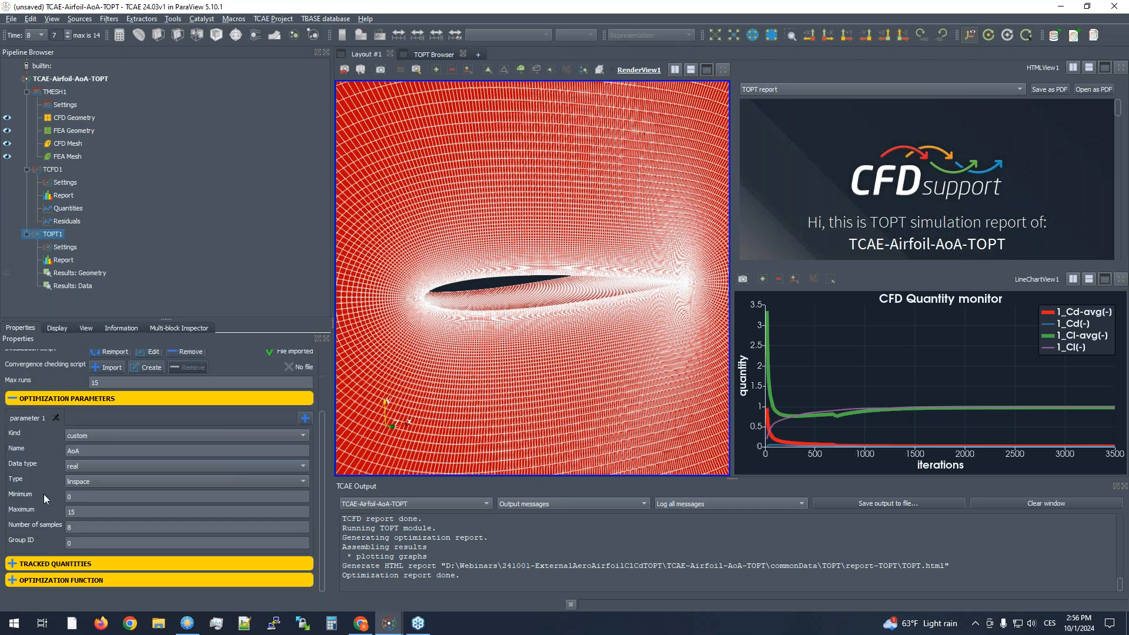
click(70, 564)
scroll(47, 528, down, 3)
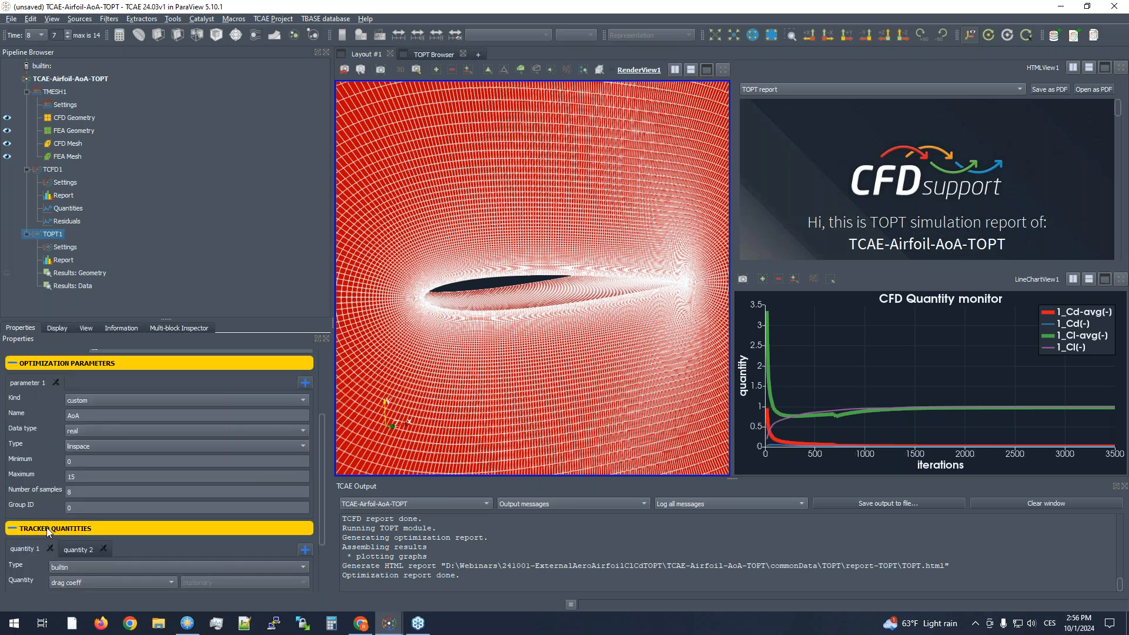
scroll(44, 423, up, 4)
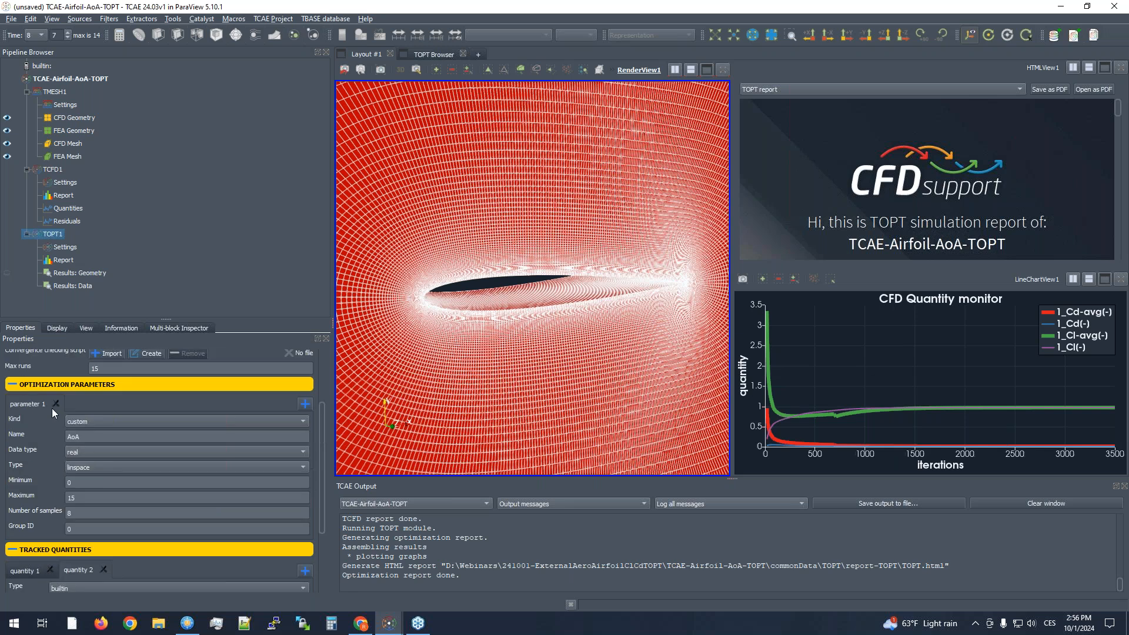
scroll(45, 503, down, 5)
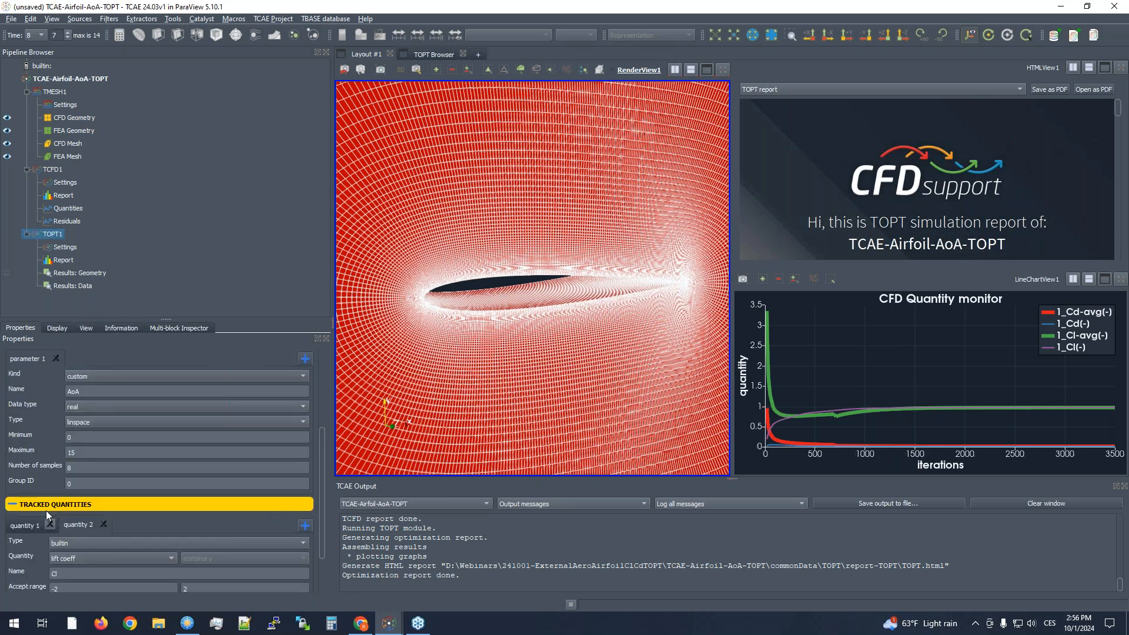
scroll(35, 519, up, 6)
scroll(35, 529, down, 6)
- Expand the optimization function settings and examine the function, the optimization target and the tolerances
click(41, 578)
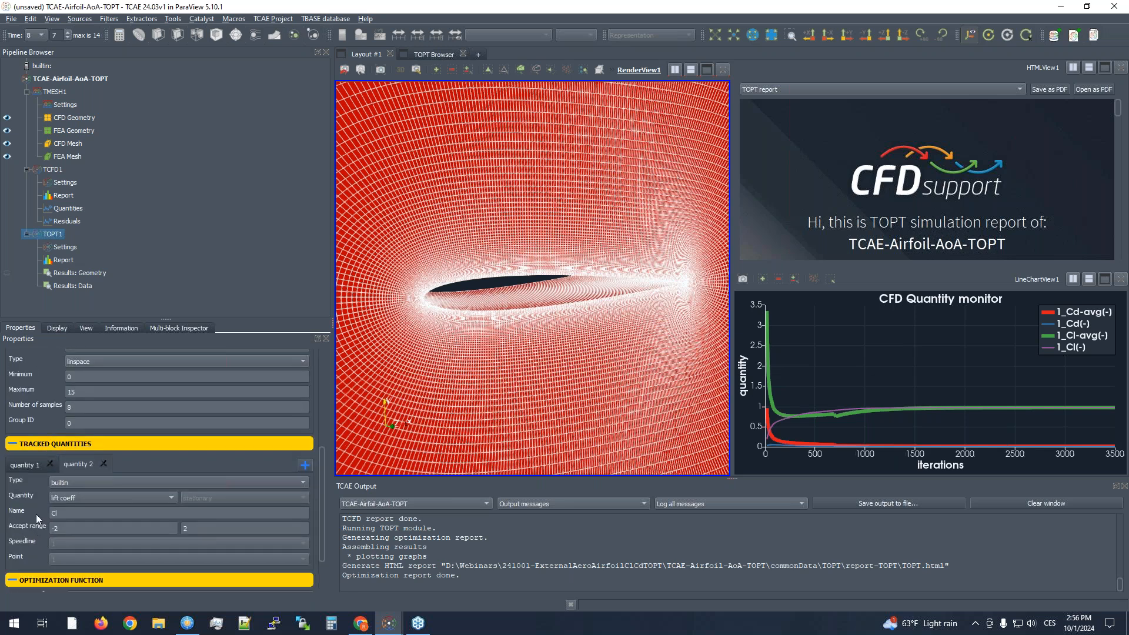
scroll(37, 562, down, 2)
click(119, 533)
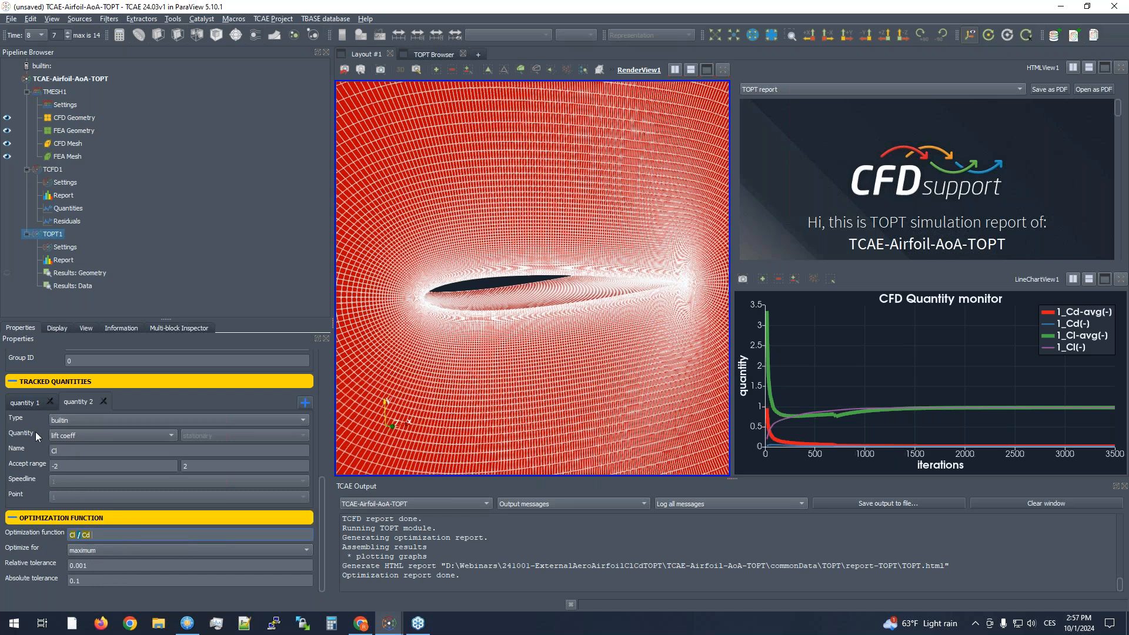
scroll(94, 545, up, 3)
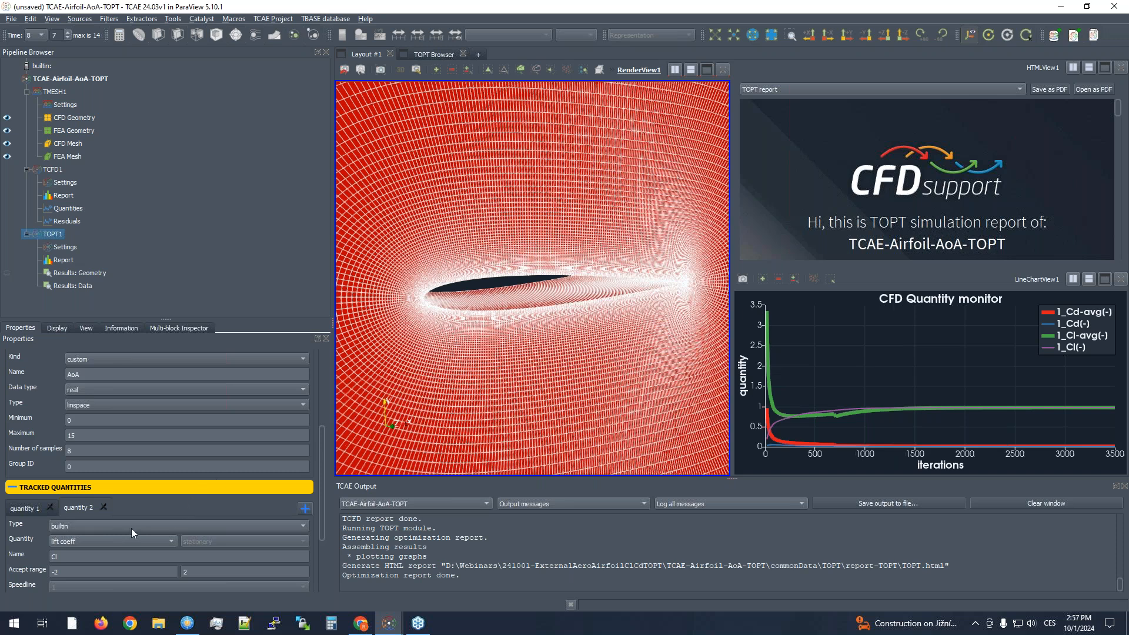
scroll(132, 528, down, 3)
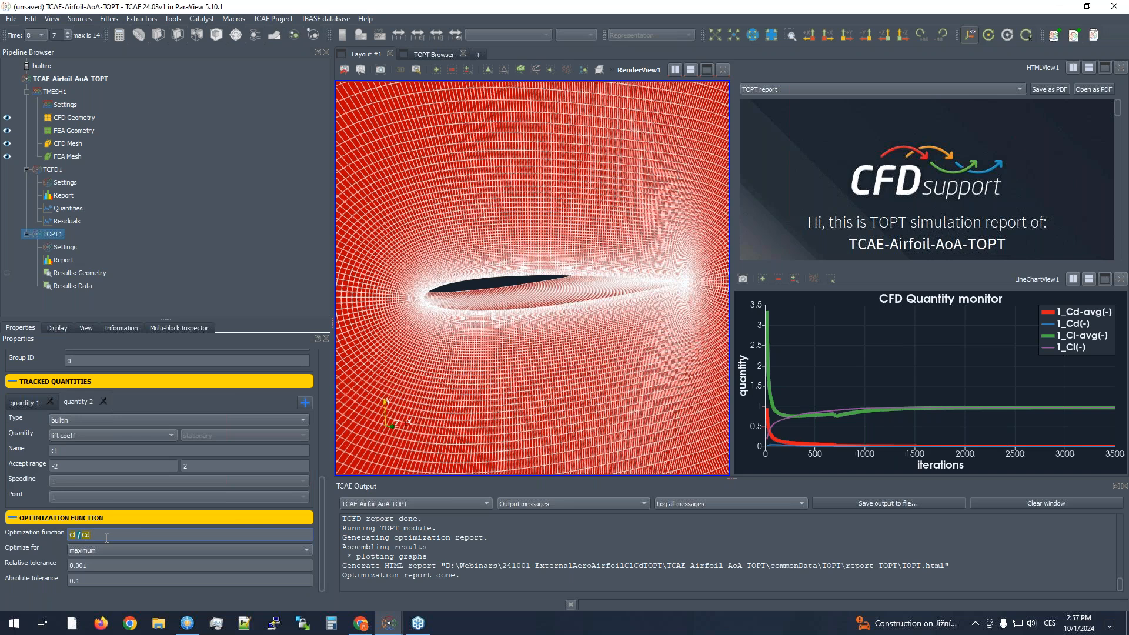
scroll(101, 480, up, 10)
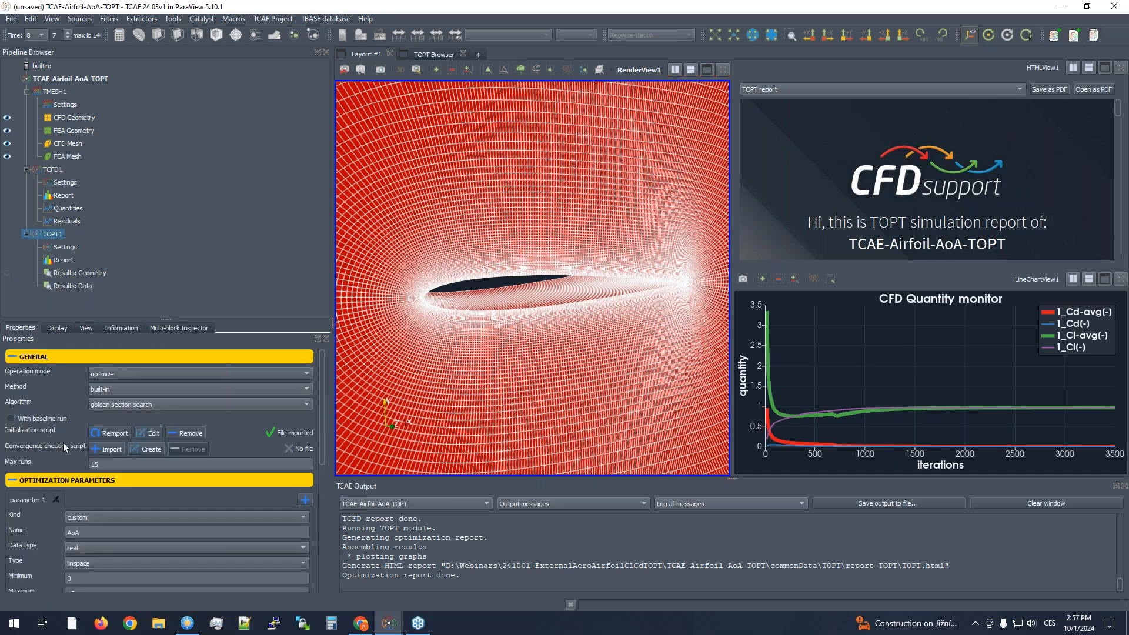
- Open the TOPT1 initialization script for editing and enlarge the TCAE Python Editor window
click(151, 435)
drag(545, 175, 349, 41)
drag(543, 308, 975, 602)
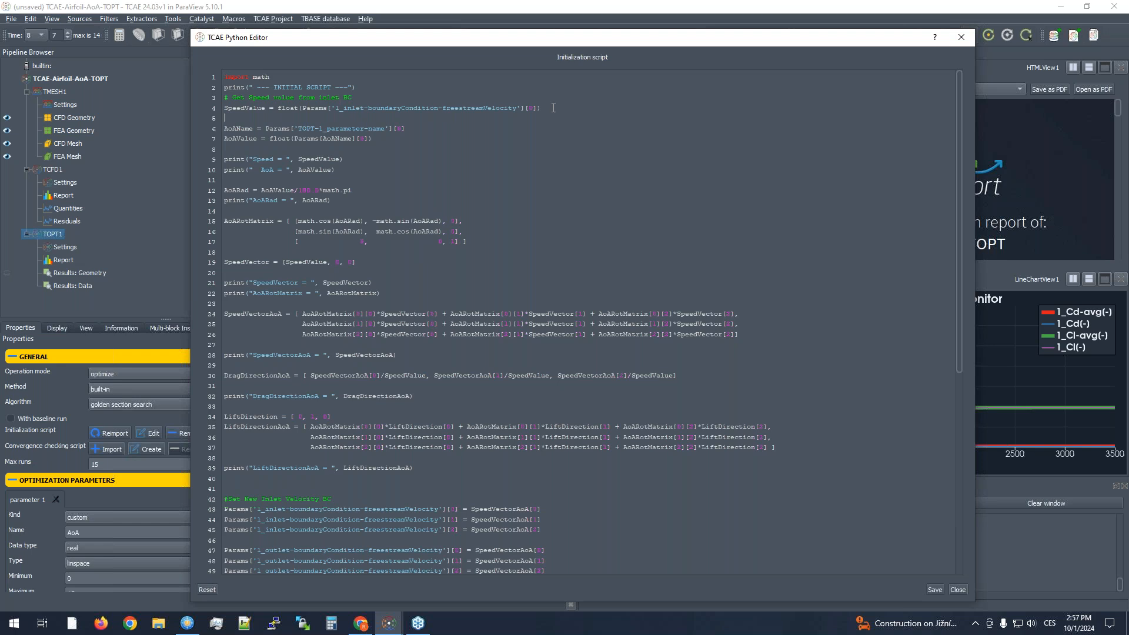
- Examine the SpeedValue line of the initialization script and highlight its '1_inlet-boundaryCondition-freestreamVelocity' key
drag(540, 107, 213, 108)
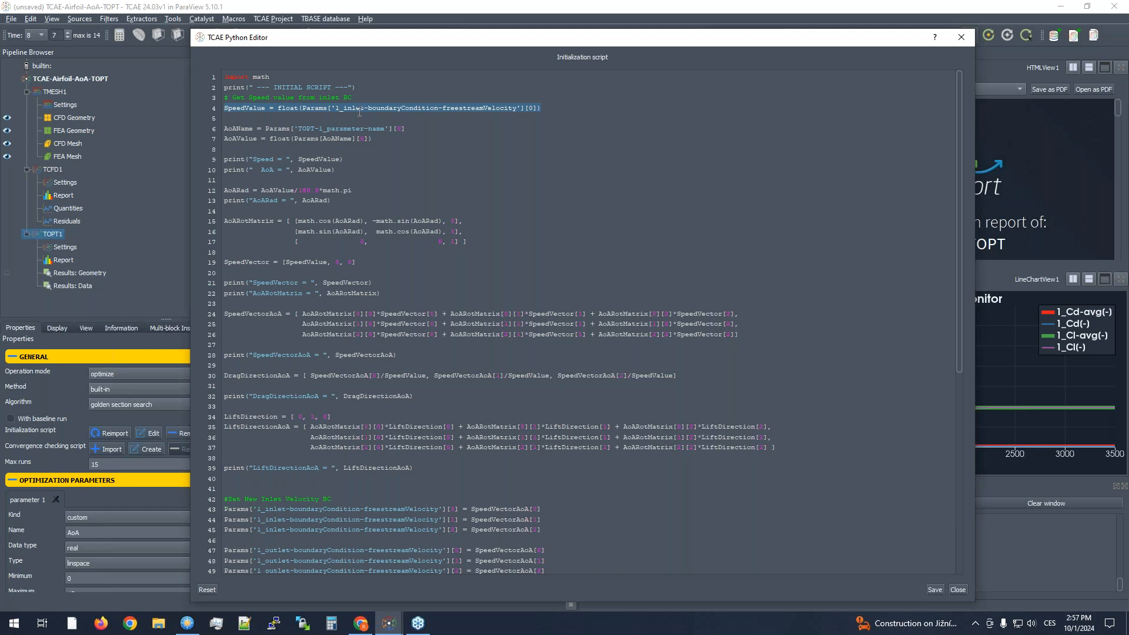
click(365, 148)
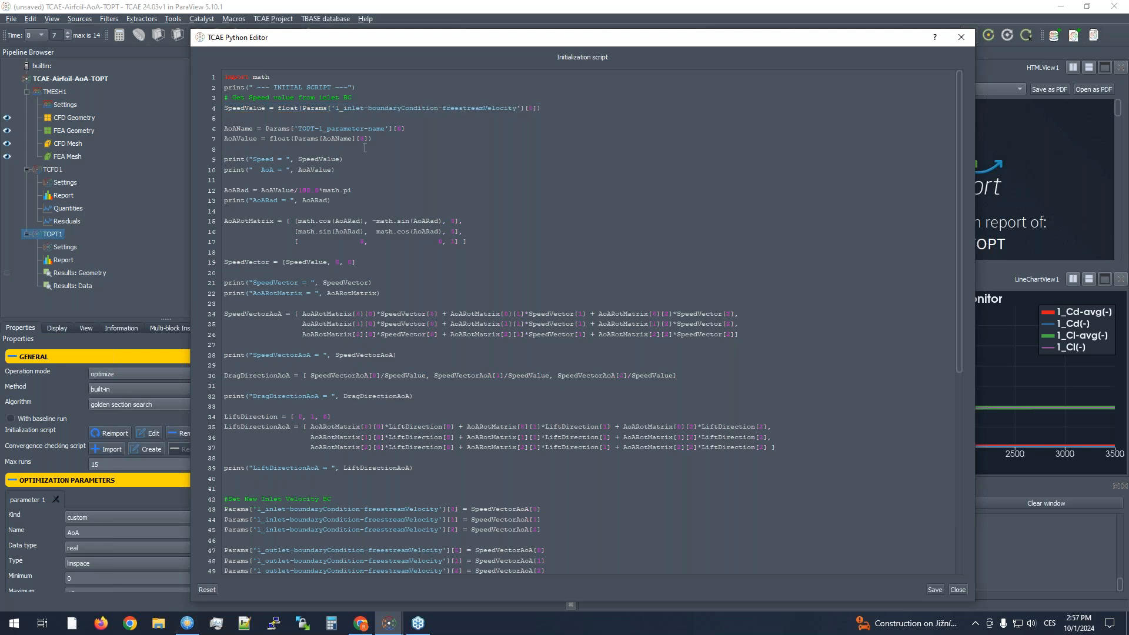
drag(302, 107, 328, 108)
click(349, 115)
drag(332, 109, 521, 110)
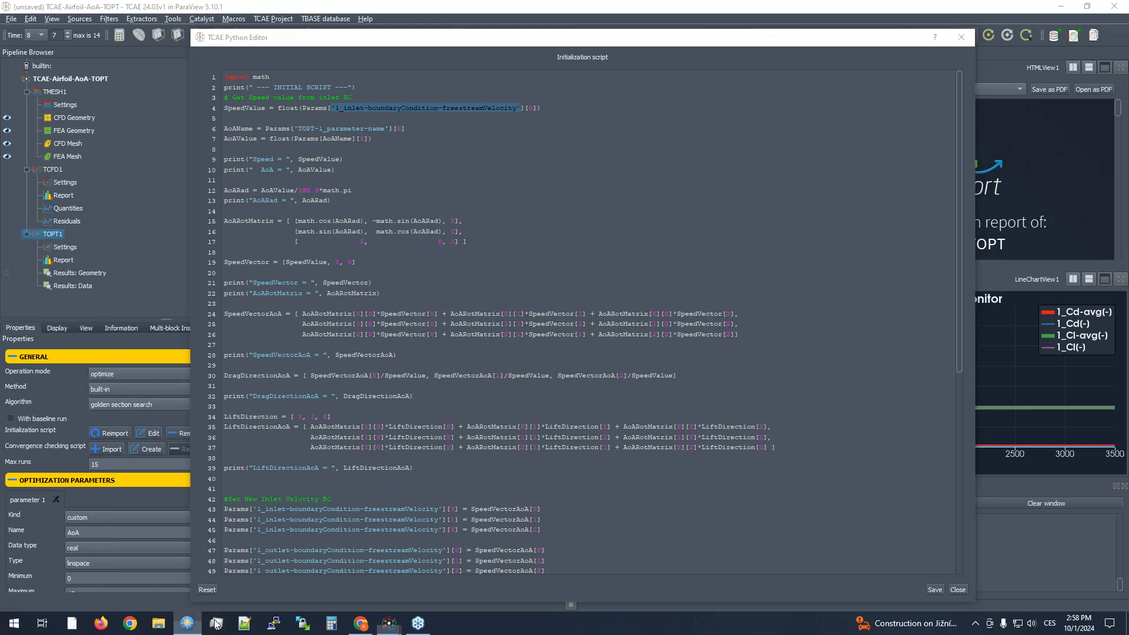
- Switch to FreeCommander and open the TCAE-LifeExample folder inside 241001-ExternalAeroAirfoilClCdTOPT on drive D
click(187, 622)
double_click(610, 112)
double_click(610, 112)
double_click(609, 112)
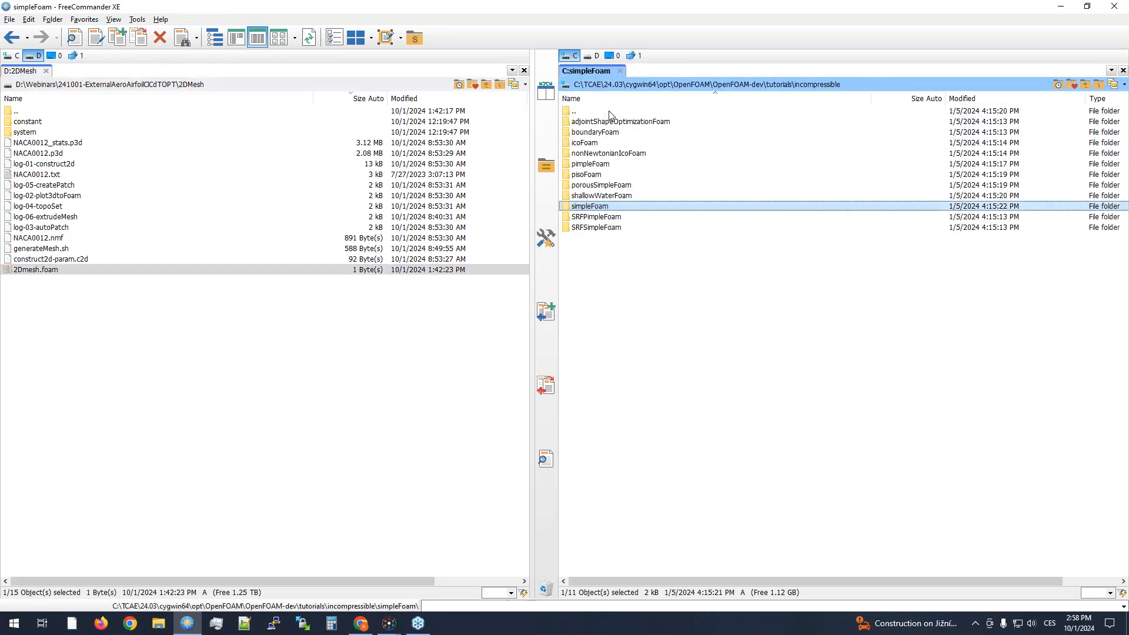
click(591, 55)
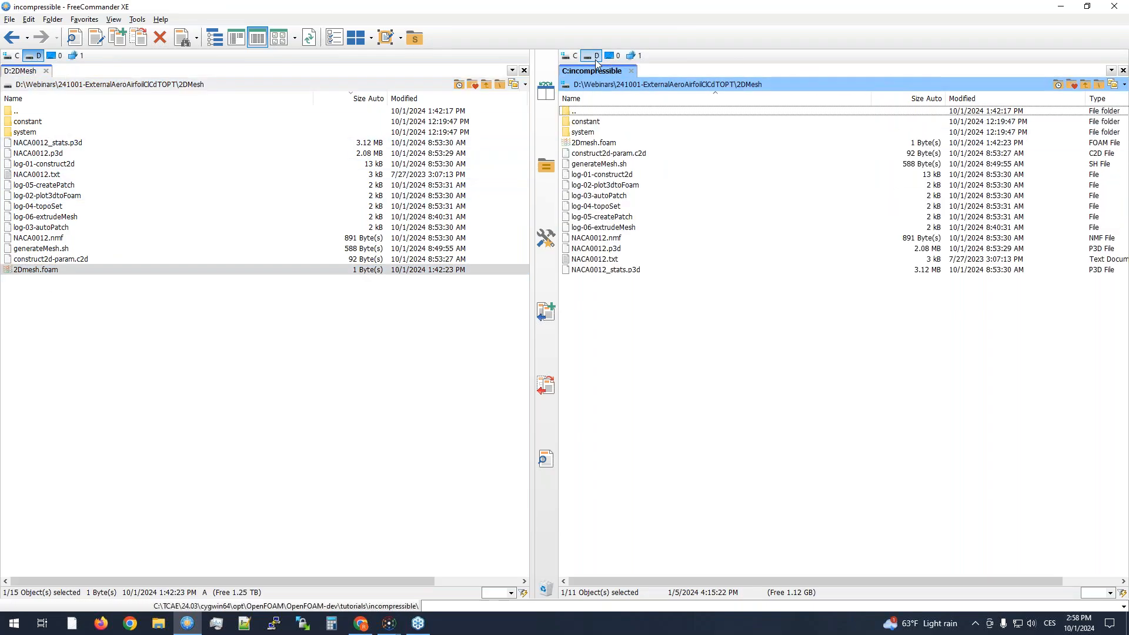
double_click(594, 112)
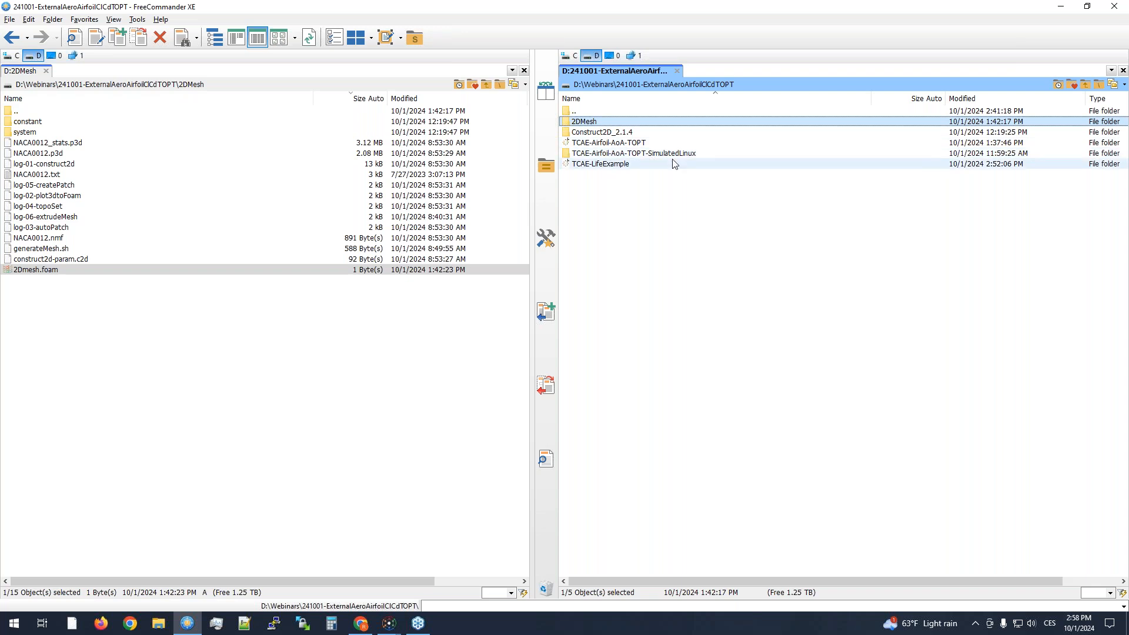
double_click(593, 165)
- Open the project's setup file in Notepad and highlight the 1_inlet-boundaryCondition-freestreamVelocity key
click(585, 206)
double_click(583, 207)
scroll(365, 253, down, 5)
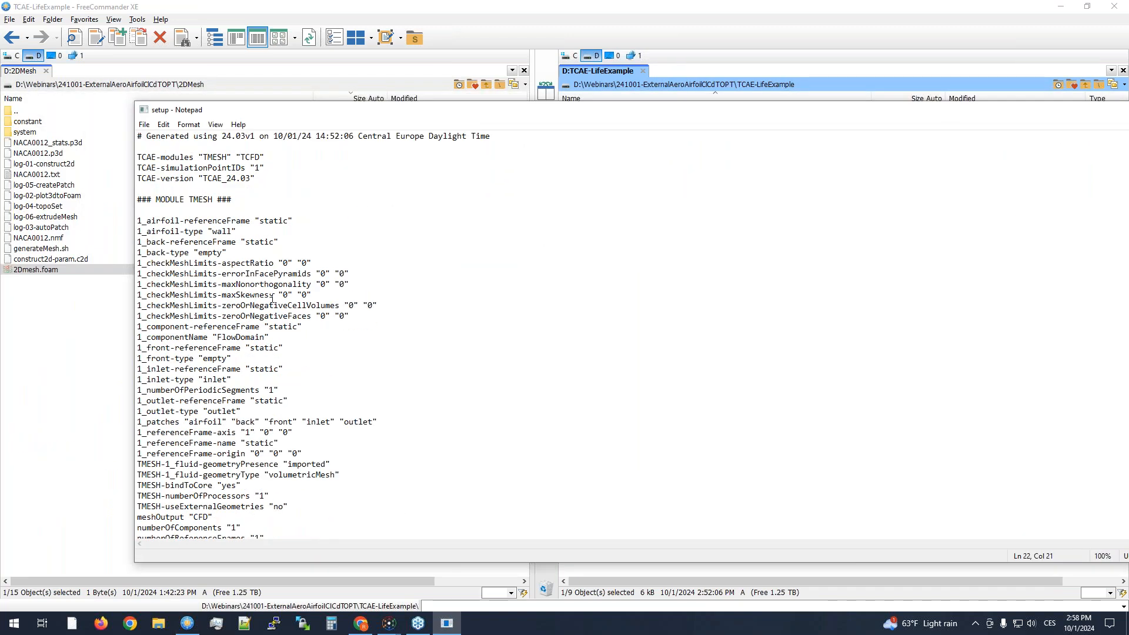
scroll(273, 299, down, 4)
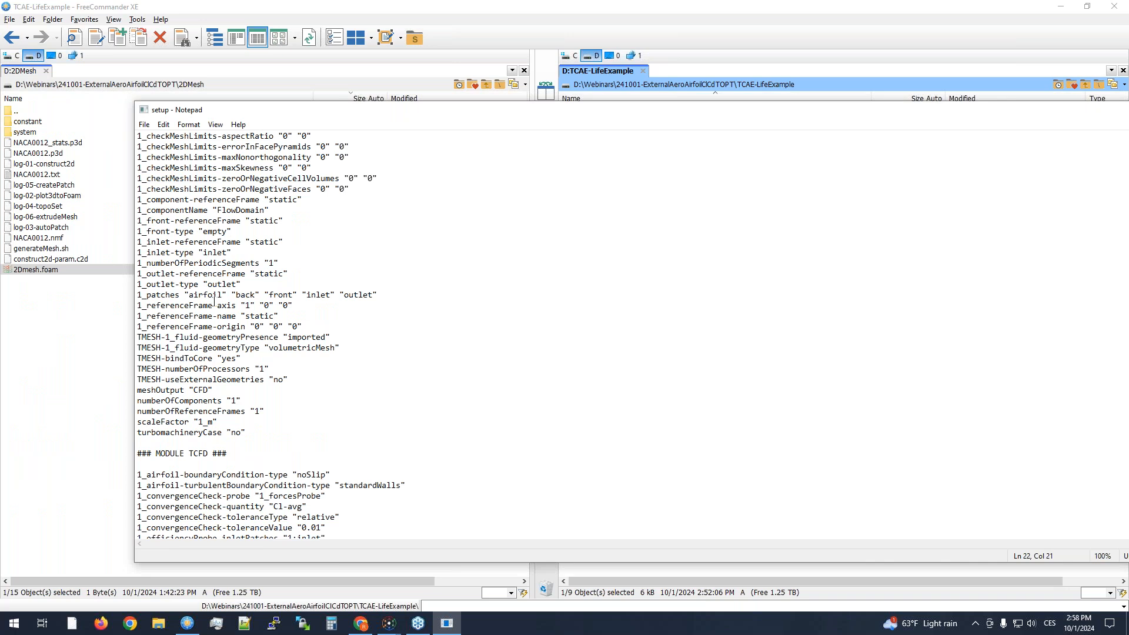
scroll(214, 303, down, 13)
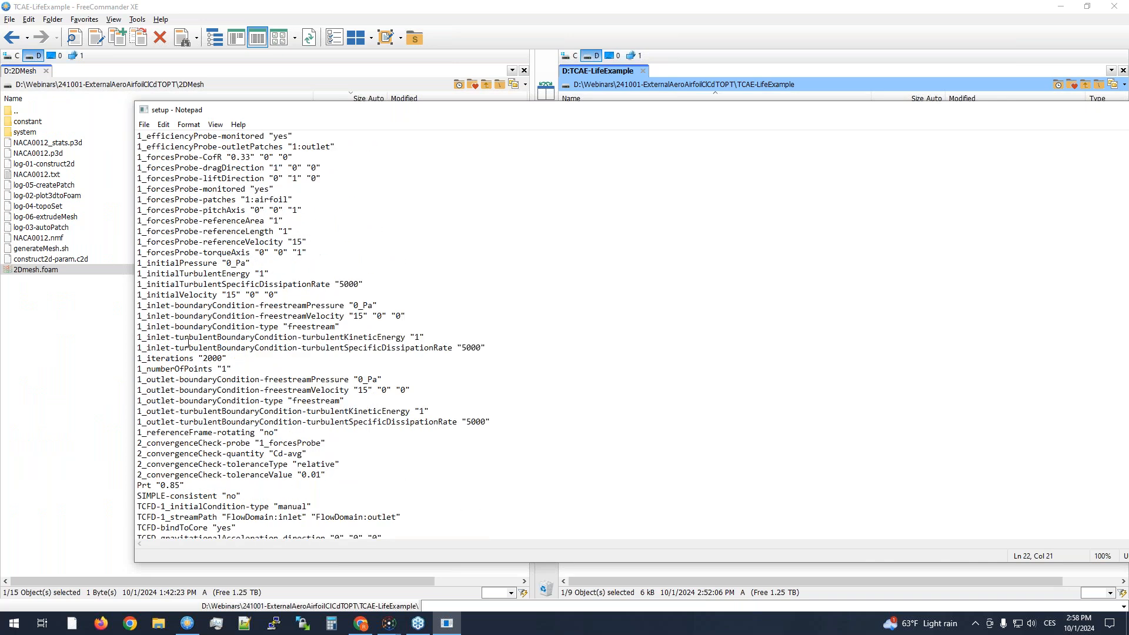
drag(346, 316, 130, 314)
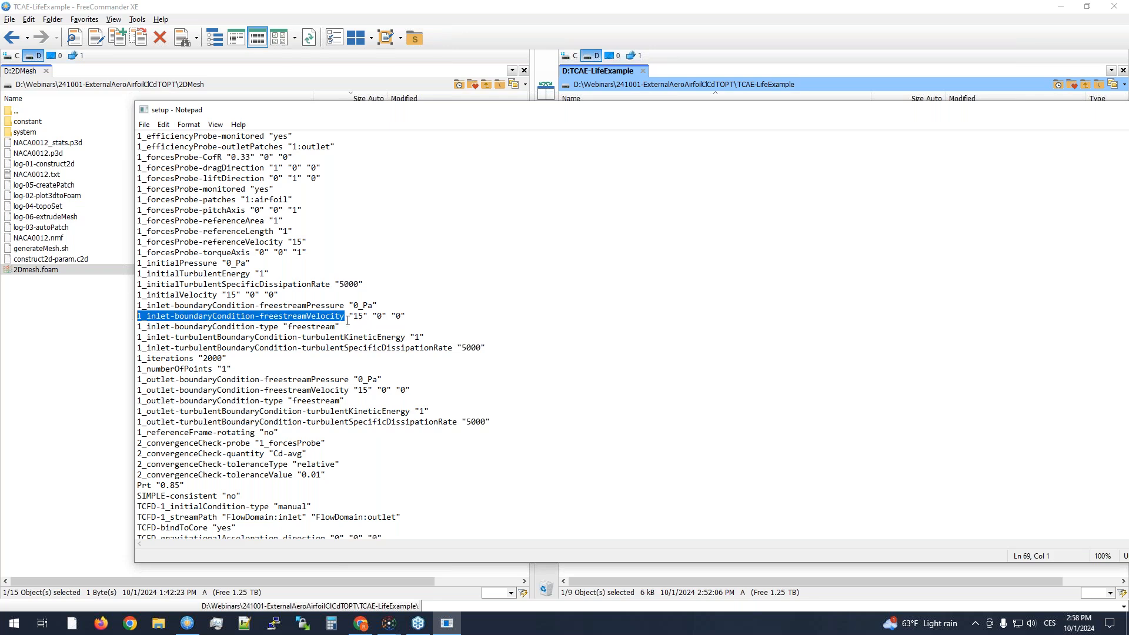
- Return to the TCAE-Airfoil-AoA-TOPT project window with the initialization script open in the Python editor
key(alt+Tab)
key(alt+Tab)
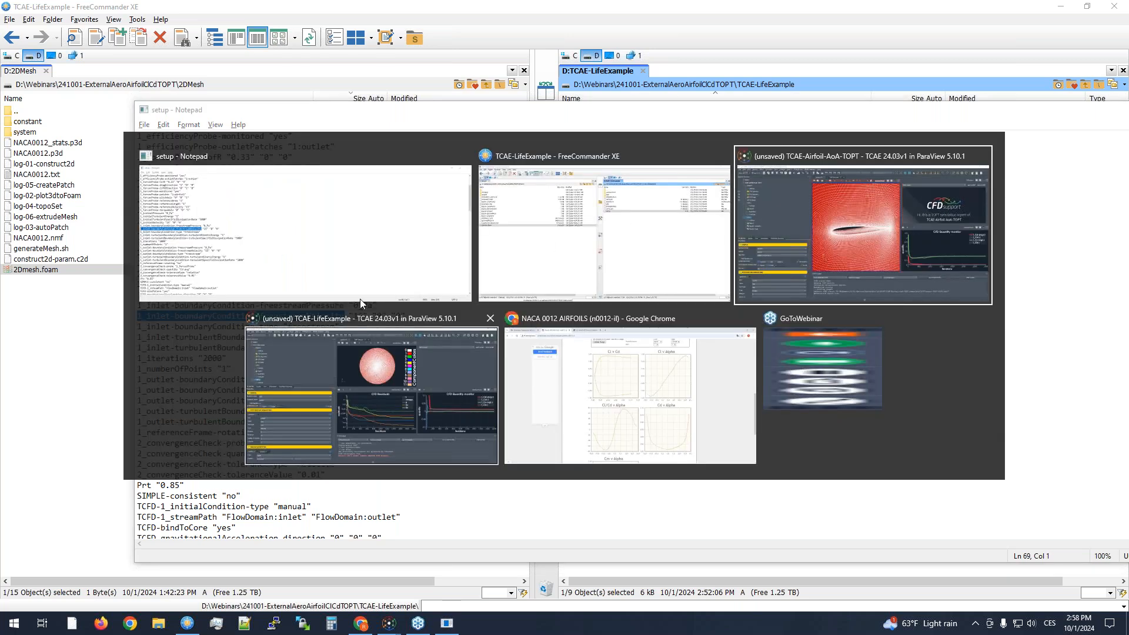
click(353, 277)
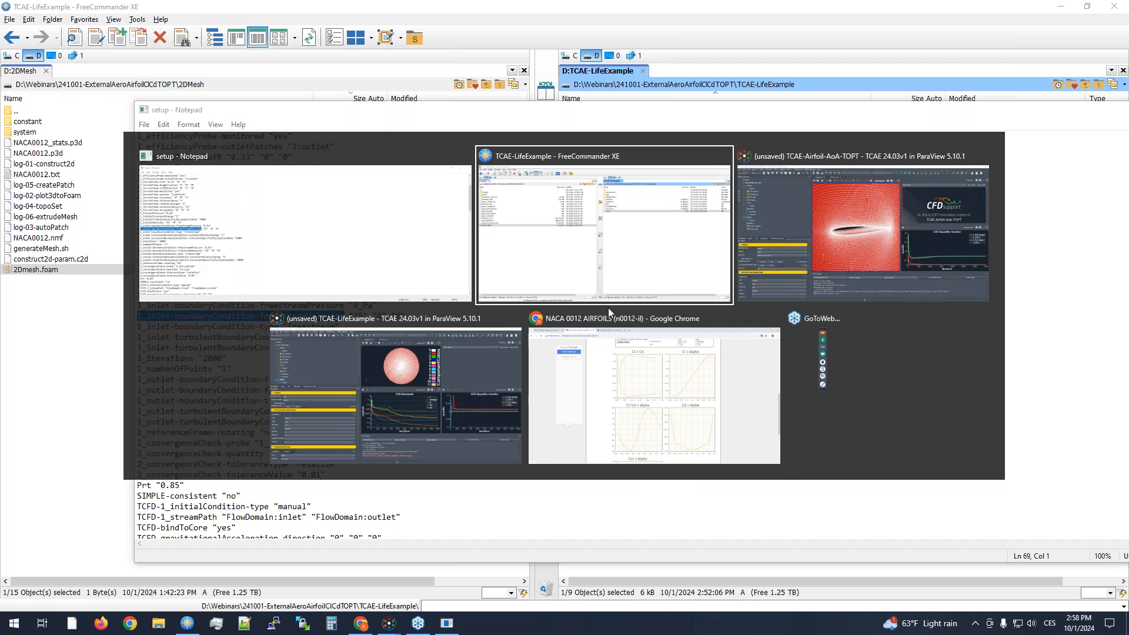
click(457, 386)
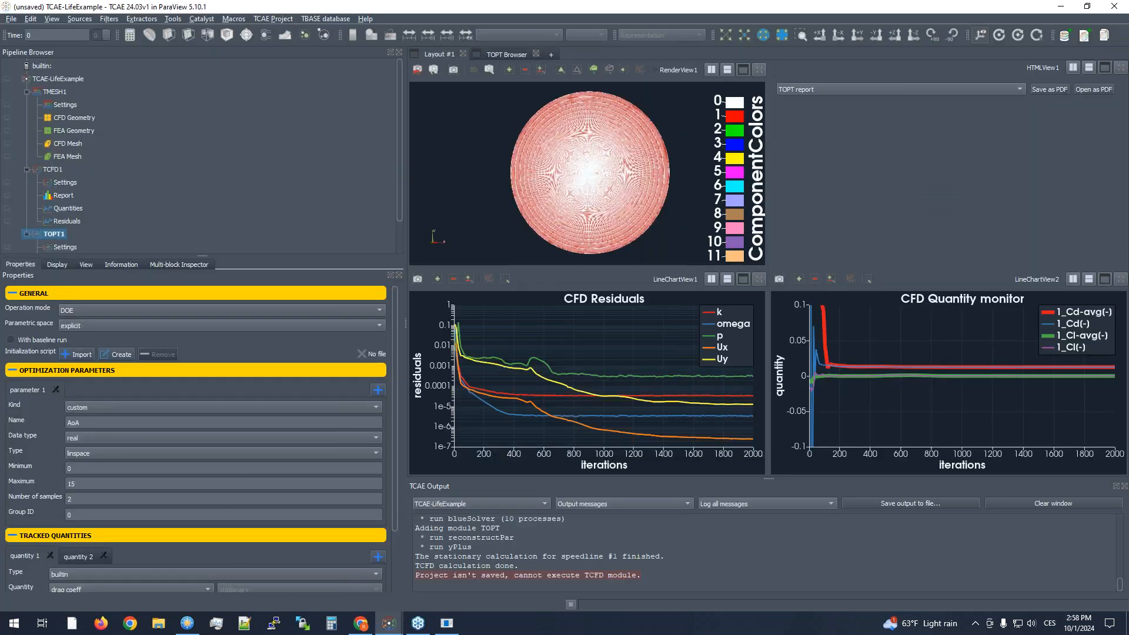
key(alt+Tab)
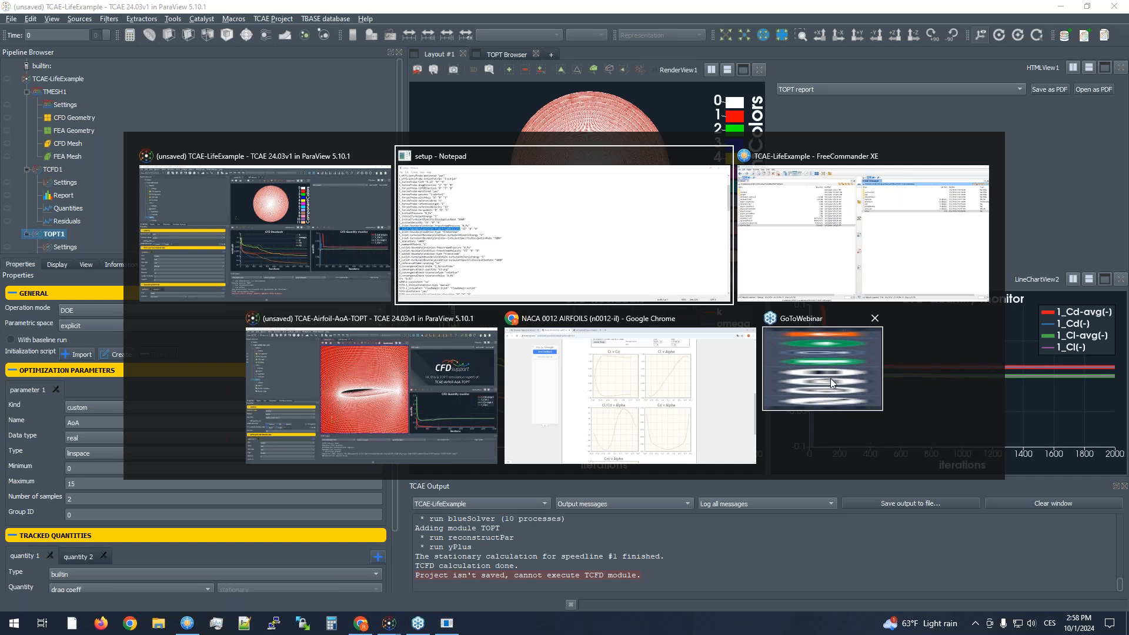
click(305, 280)
key(alt+Tab)
click(411, 386)
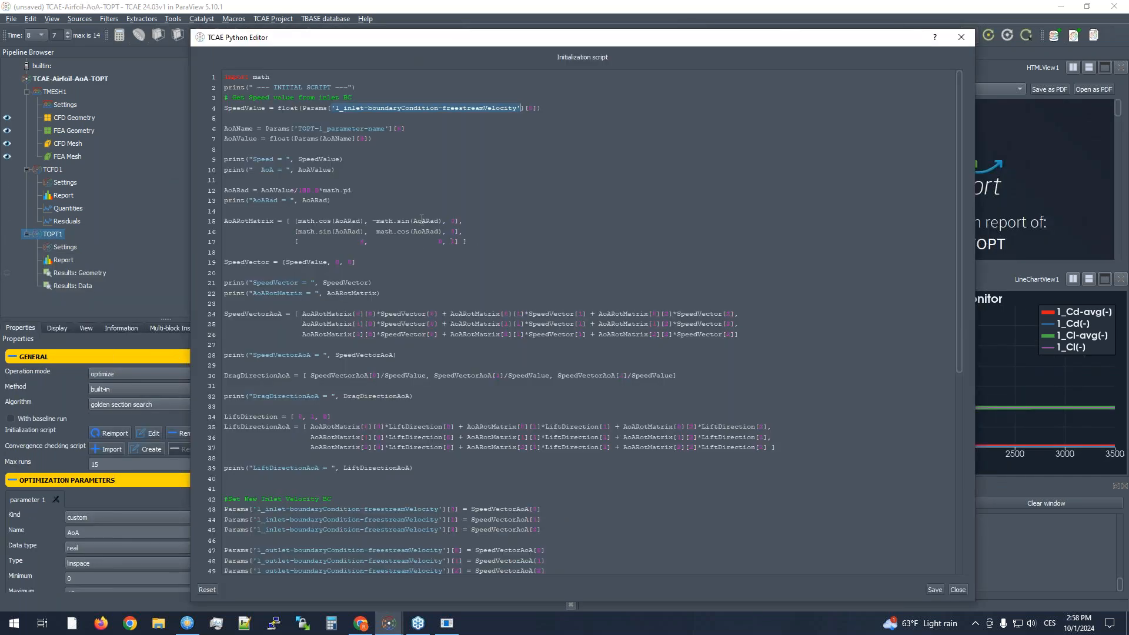
- Examine how SpeedValue is read from the inlet freestream velocity key and its first component index
click(533, 107)
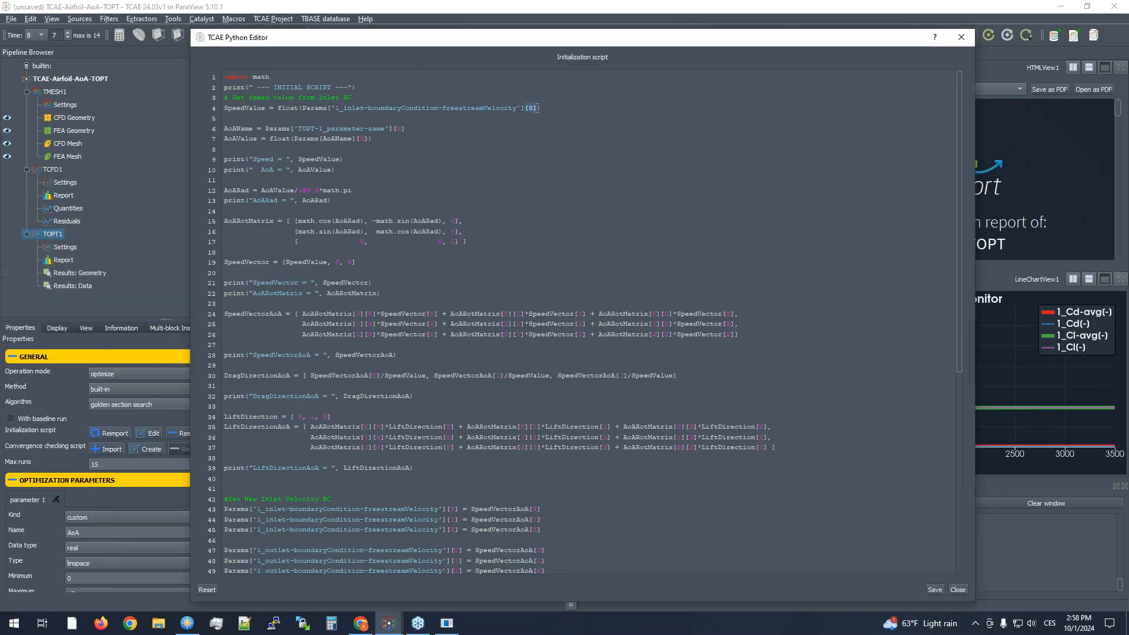
drag(333, 108, 522, 109)
click(532, 108)
drag(276, 108, 223, 109)
click(300, 109)
- Highlight the AoAName and AoAValue lines and the AoARotMatrix definition in the initialization script for review
drag(372, 140, 220, 127)
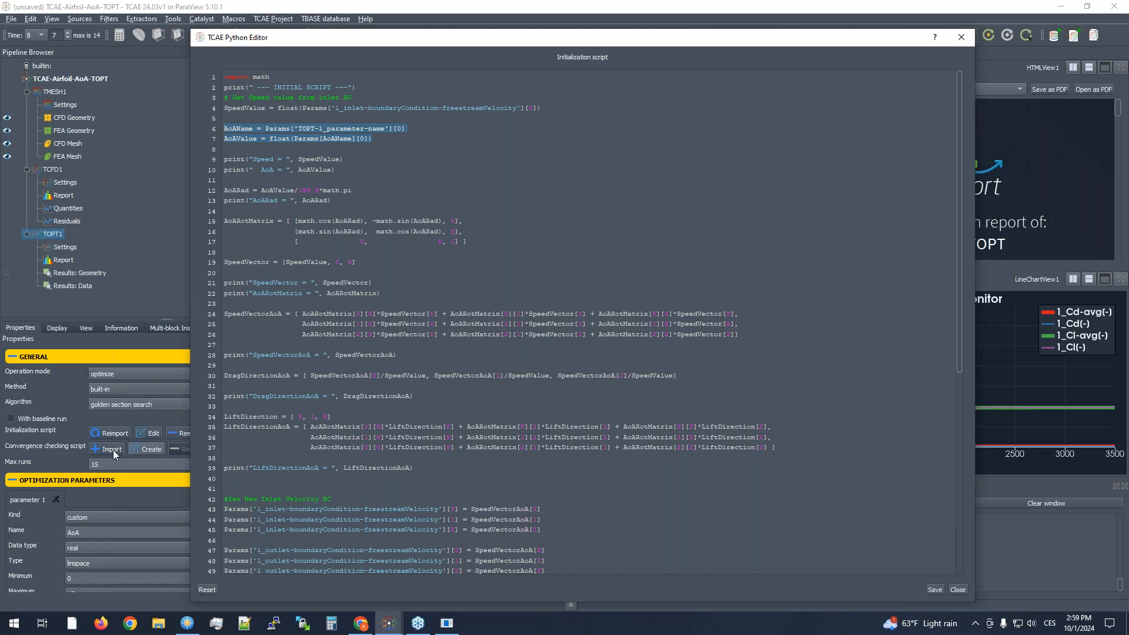
click(324, 136)
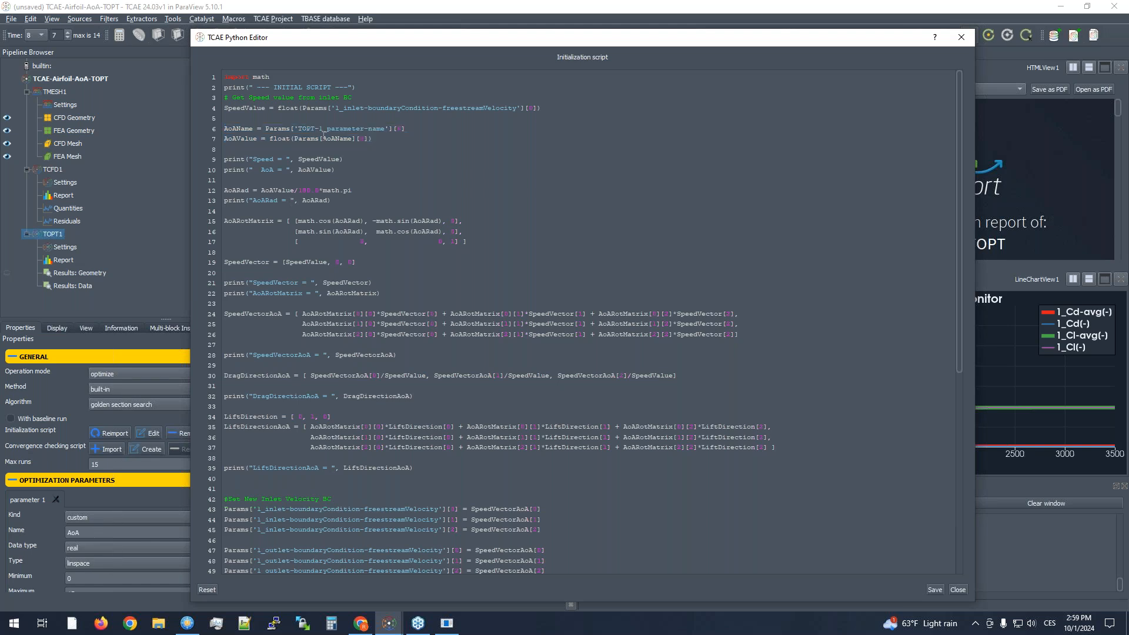
drag(224, 139, 257, 140)
drag(474, 241, 192, 217)
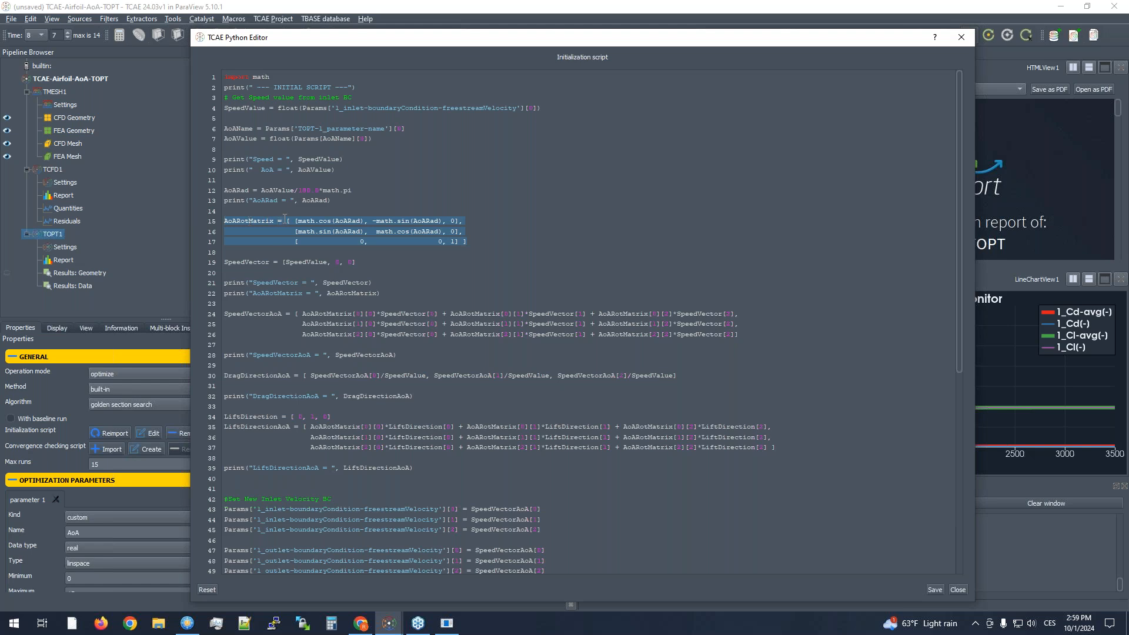
- Highlight the SpeedVectorAoA, DragDirectionAoA and LiftDirection/LiftDirectionAoA definitions in the initialization script for review
drag(282, 314, 223, 315)
scroll(265, 321, down, 2)
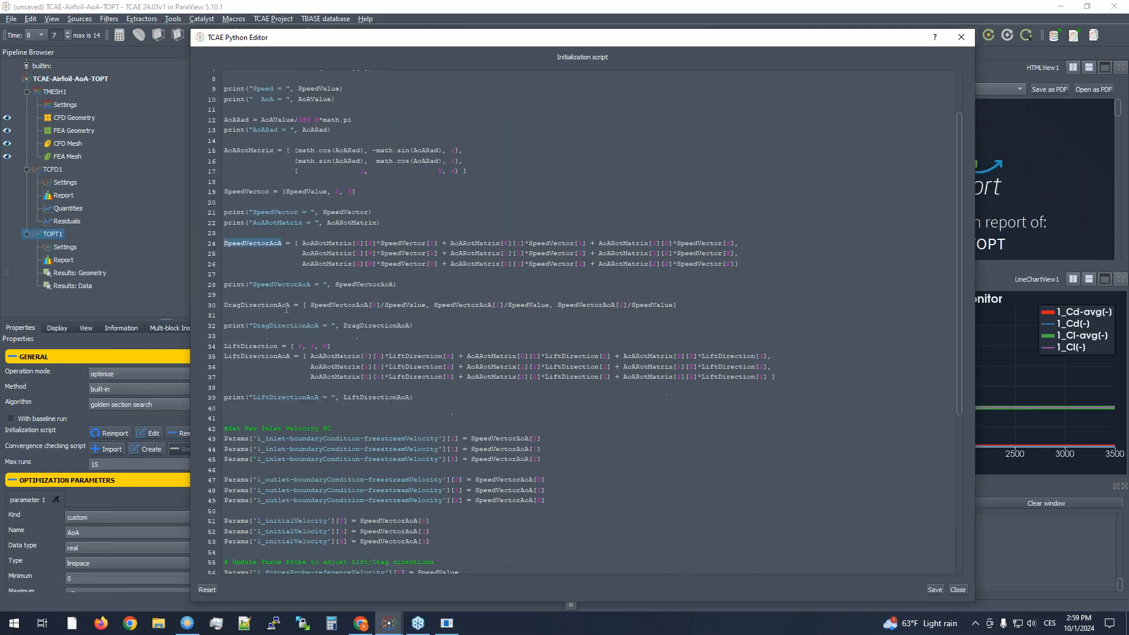
drag(290, 306, 209, 305)
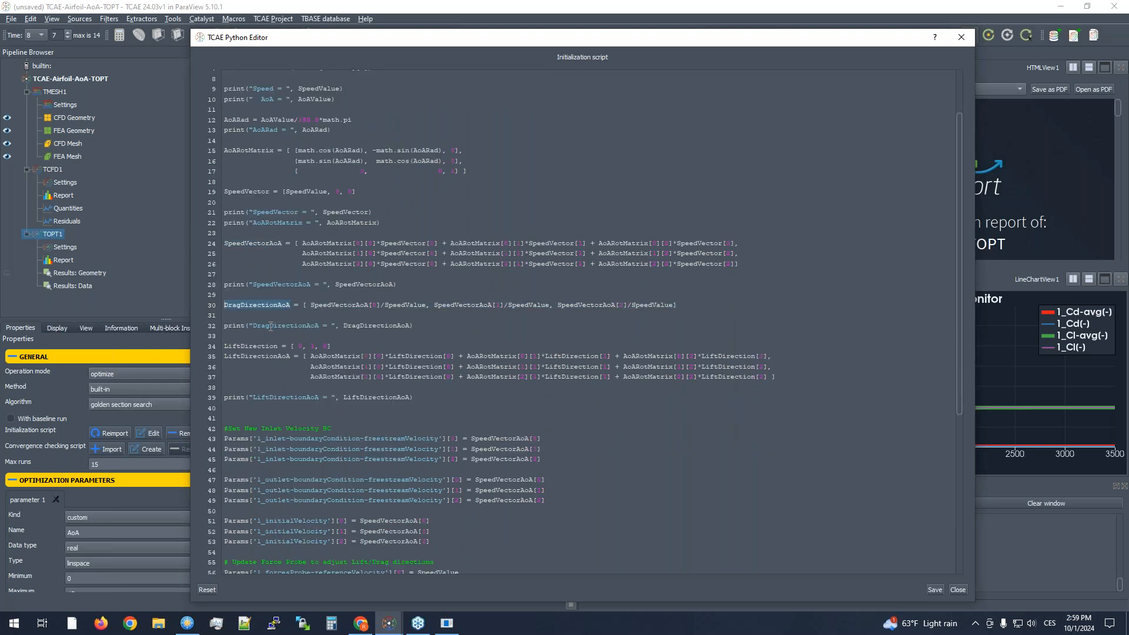
drag(291, 357, 197, 349)
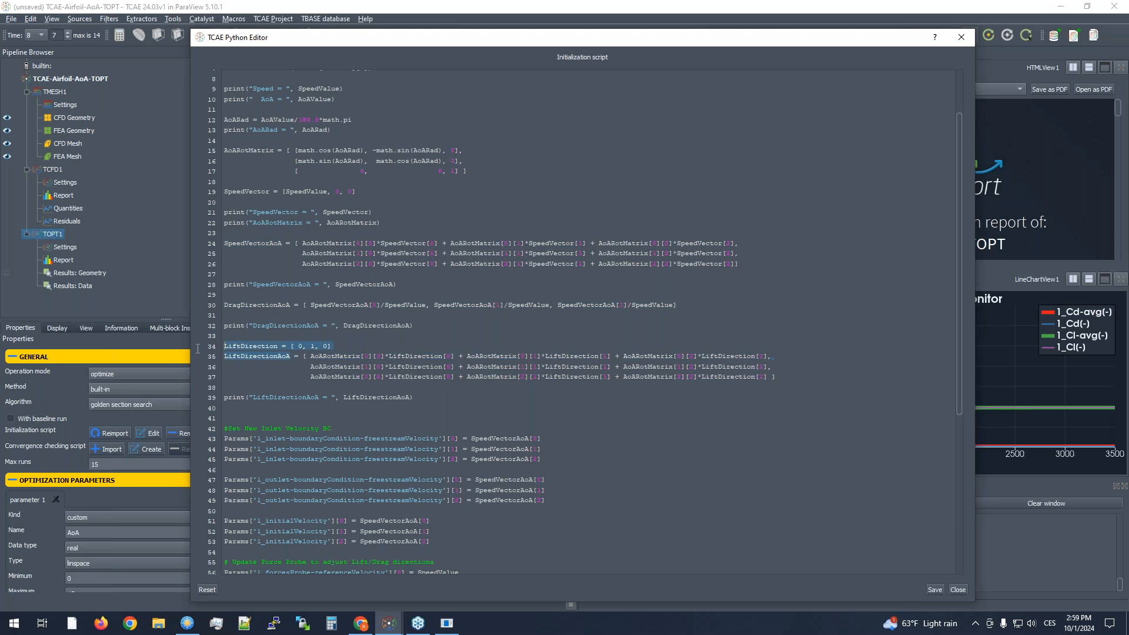
- Examine the script lines that assign SpeedVectorAoA to the inlet and outlet freestream velocities and to 1_initialVelocity
scroll(255, 307, down, 7)
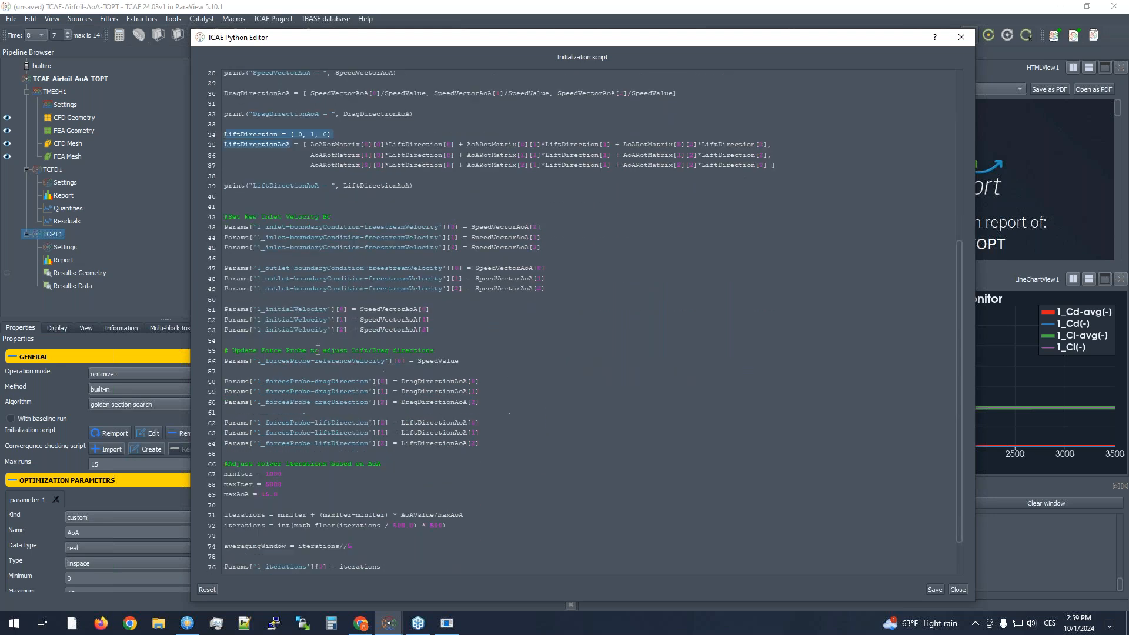
scroll(393, 268, up, 2)
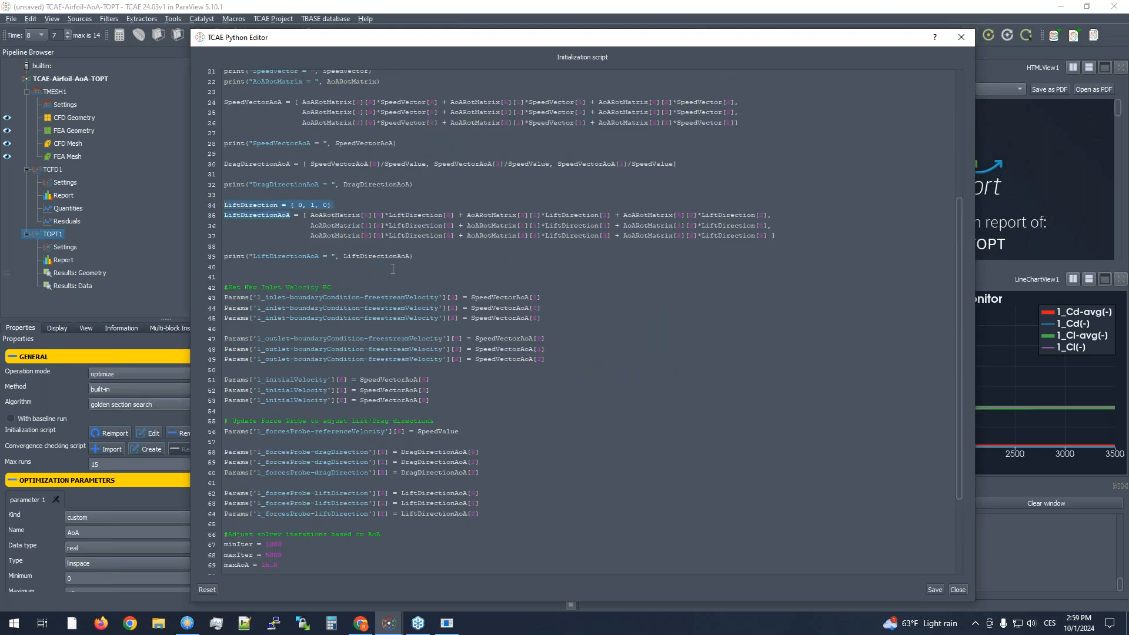
scroll(393, 269, down, 2)
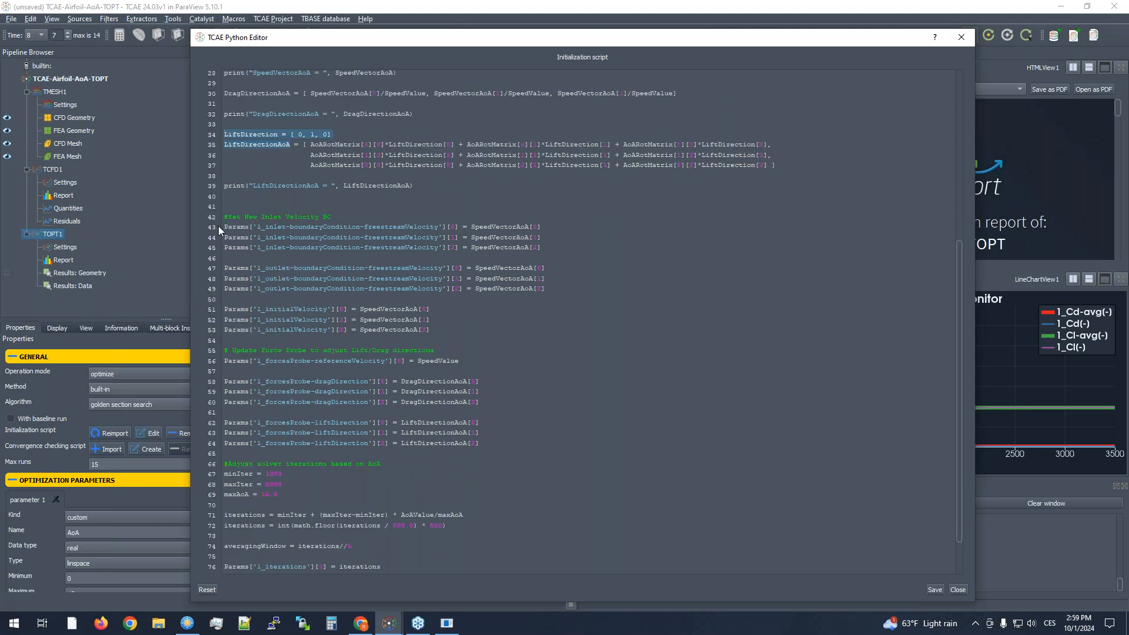
drag(225, 227, 457, 227)
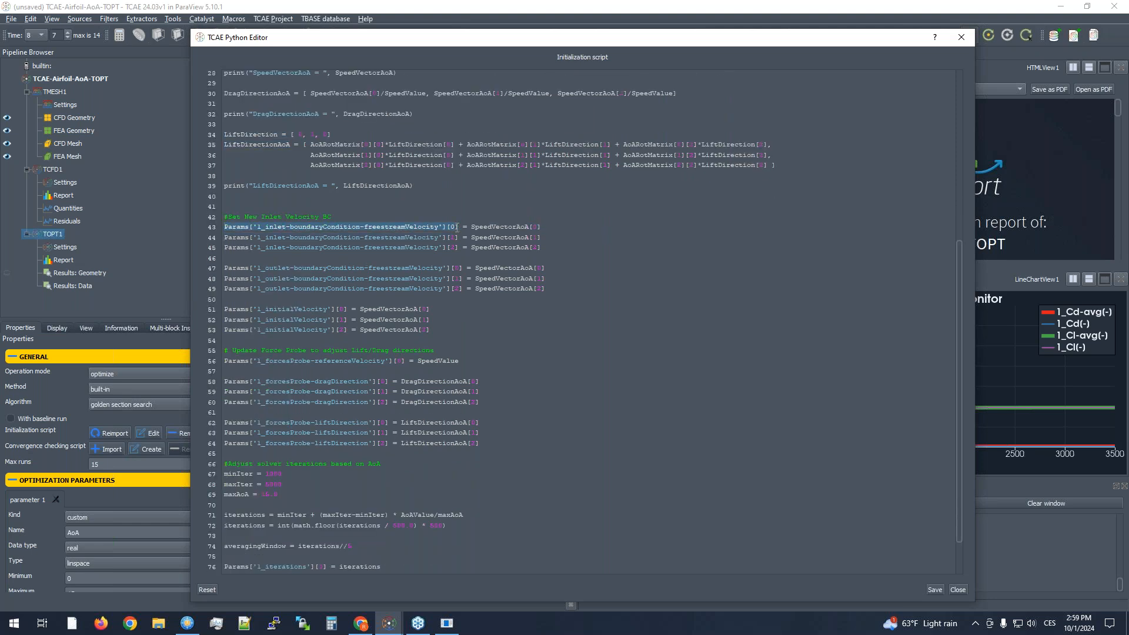
click(314, 228)
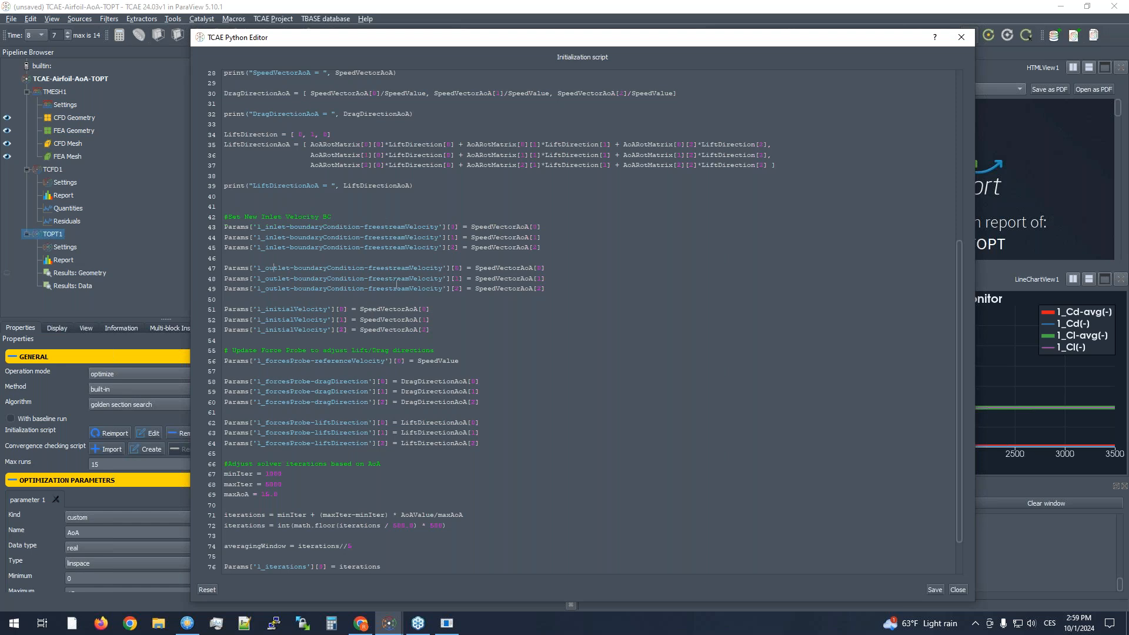
drag(264, 309, 327, 309)
- Examine the force probe section, highlighting the 1_forcesProbe-dragDirection key and checking the 1_forcesProbe-liftDirection lines
scroll(330, 328, down, 2)
drag(254, 330, 373, 329)
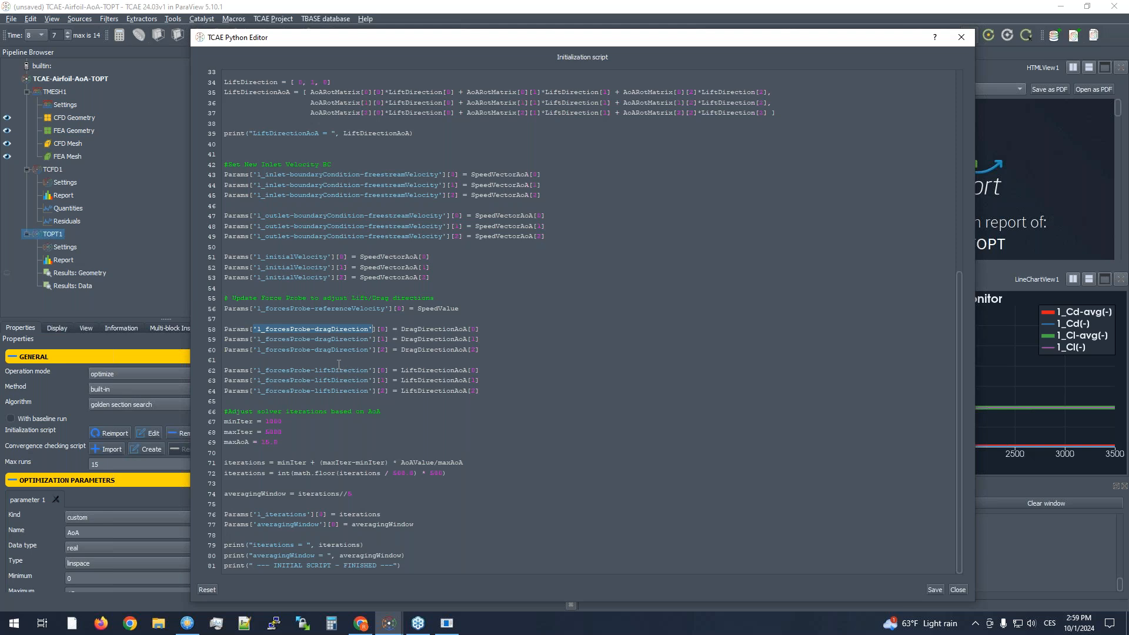
click(322, 380)
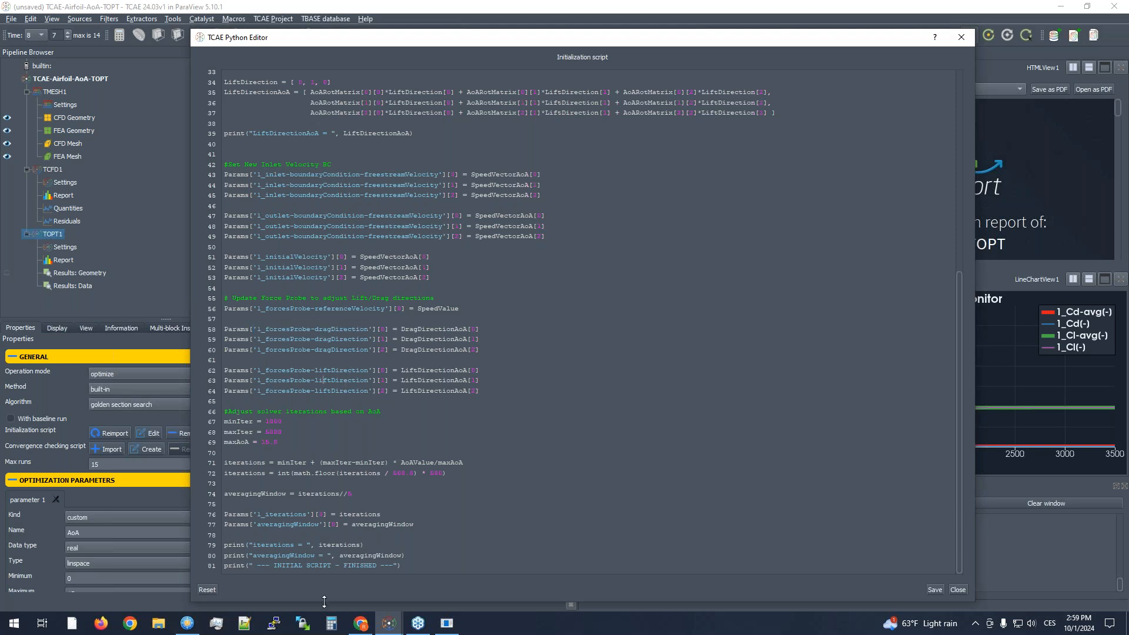
- Switch to the setup file in Notepad and highlight the 1_forcesProbe-dragDirection key in the TCFD module section
click(447, 623)
scroll(222, 347, down, 20)
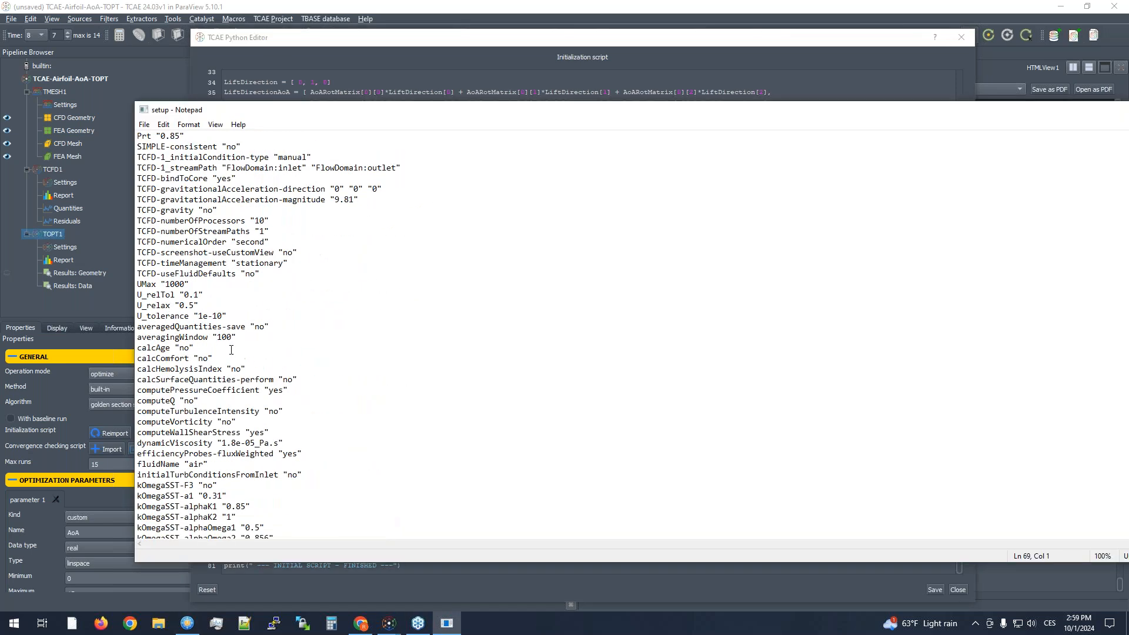
scroll(233, 350, up, 16)
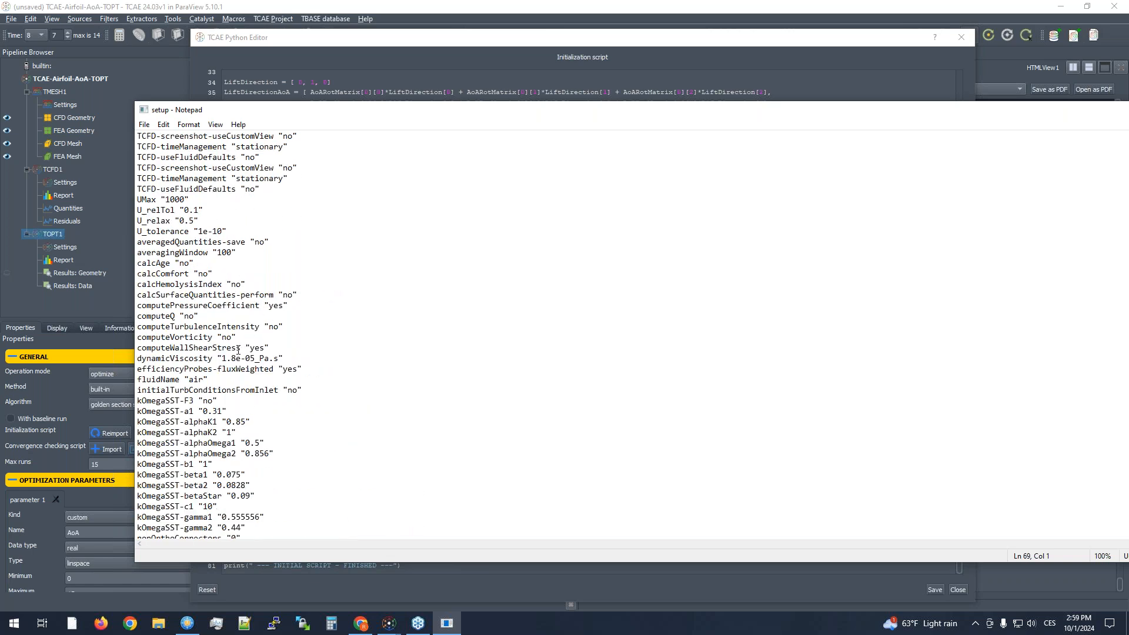
scroll(238, 350, up, 3)
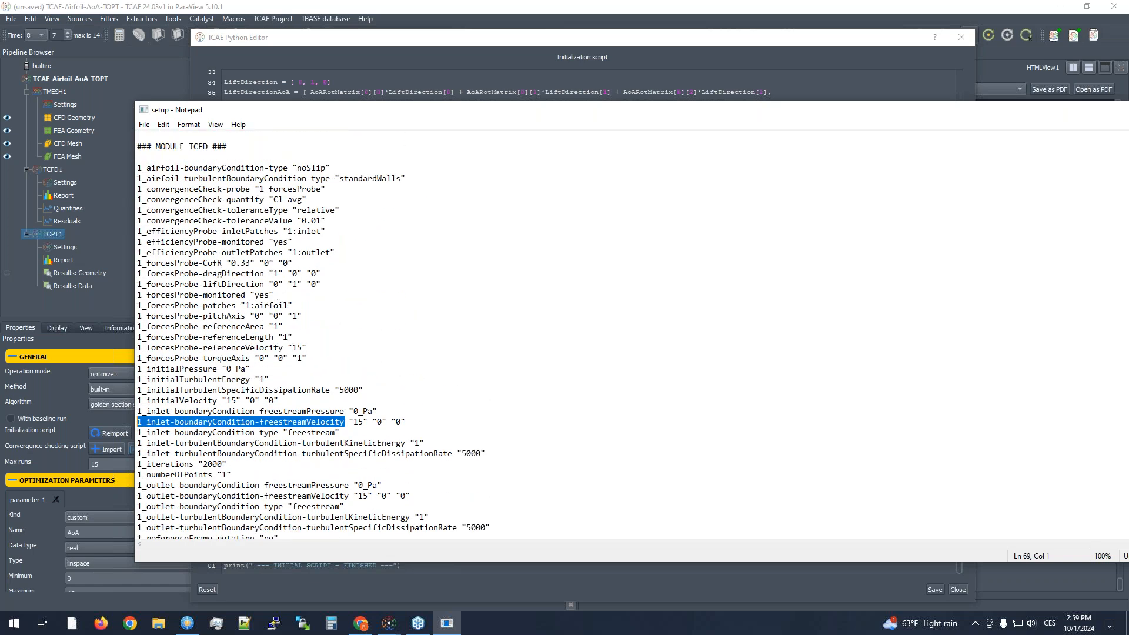
drag(325, 273, 132, 276)
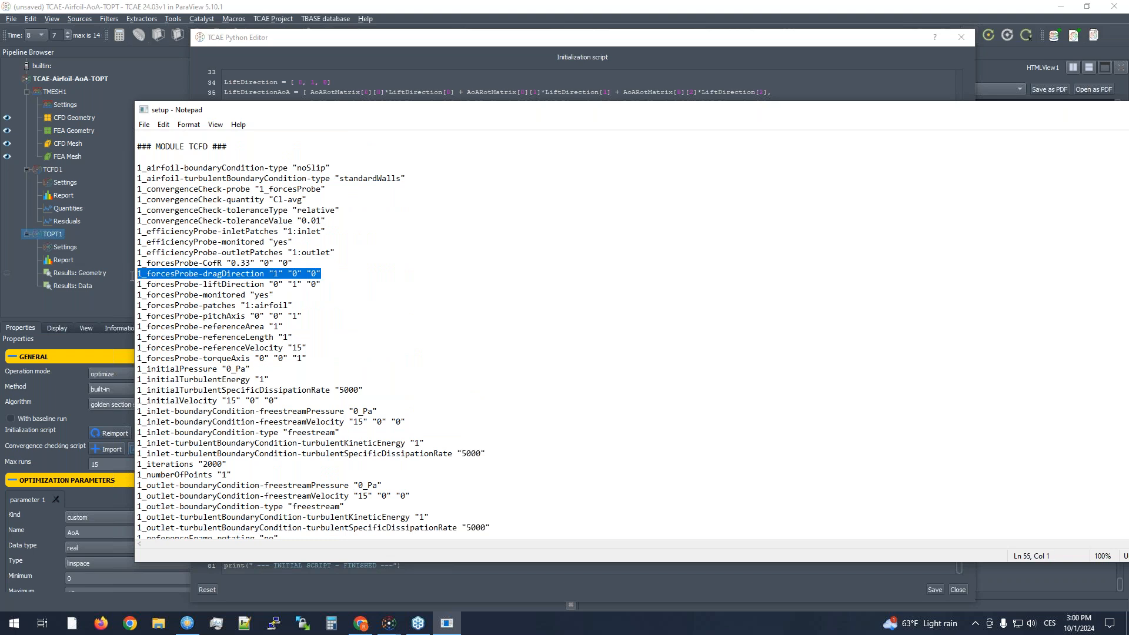
drag(265, 273, 138, 274)
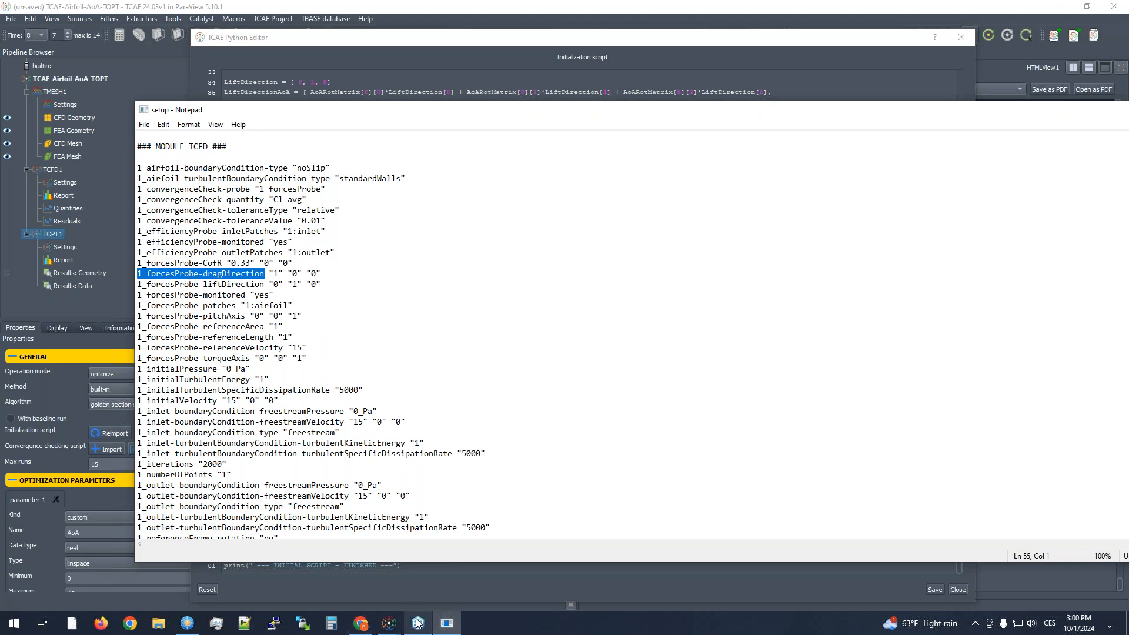
- Return to the initialization script, review the 1_forcesProbe-dragDirection key and its component index, and close the Python editor
click(425, 586)
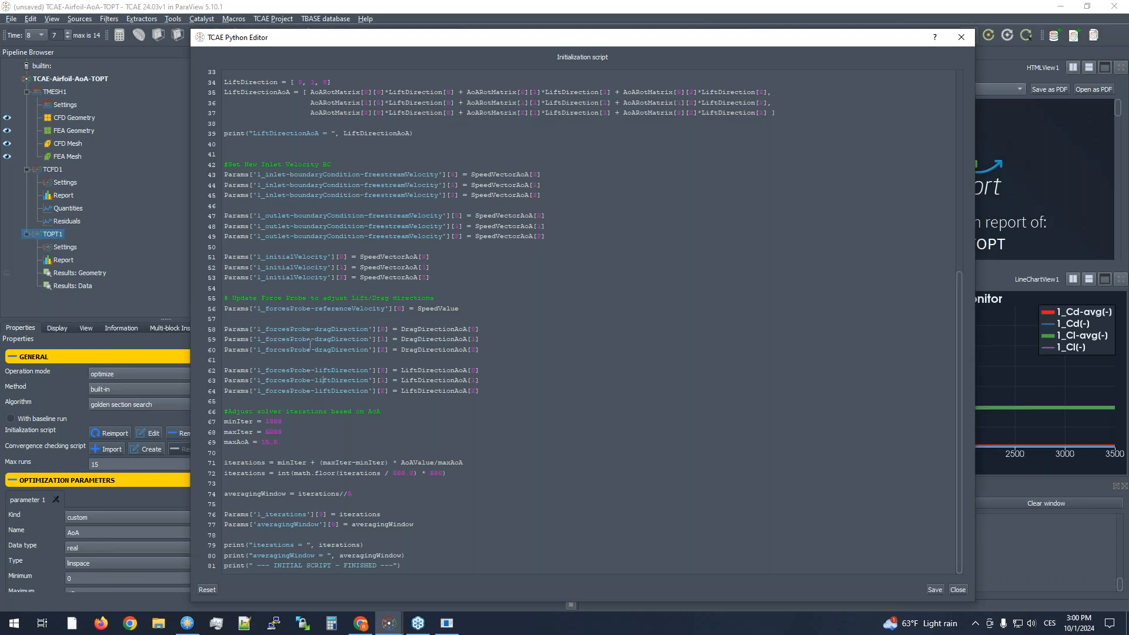
drag(257, 330, 368, 328)
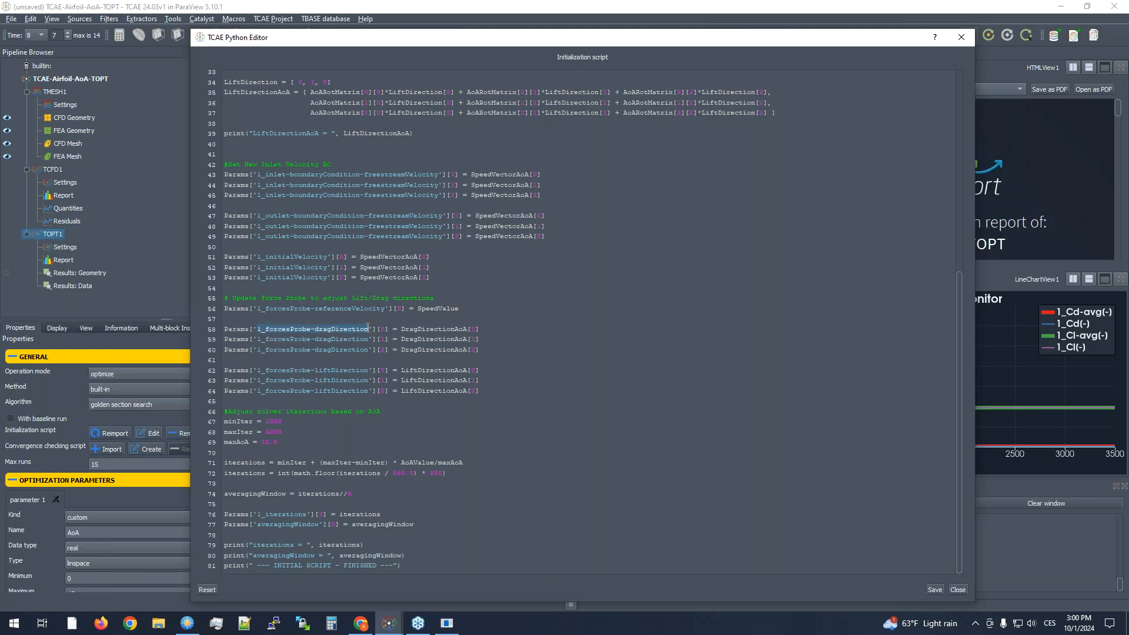
click(380, 330)
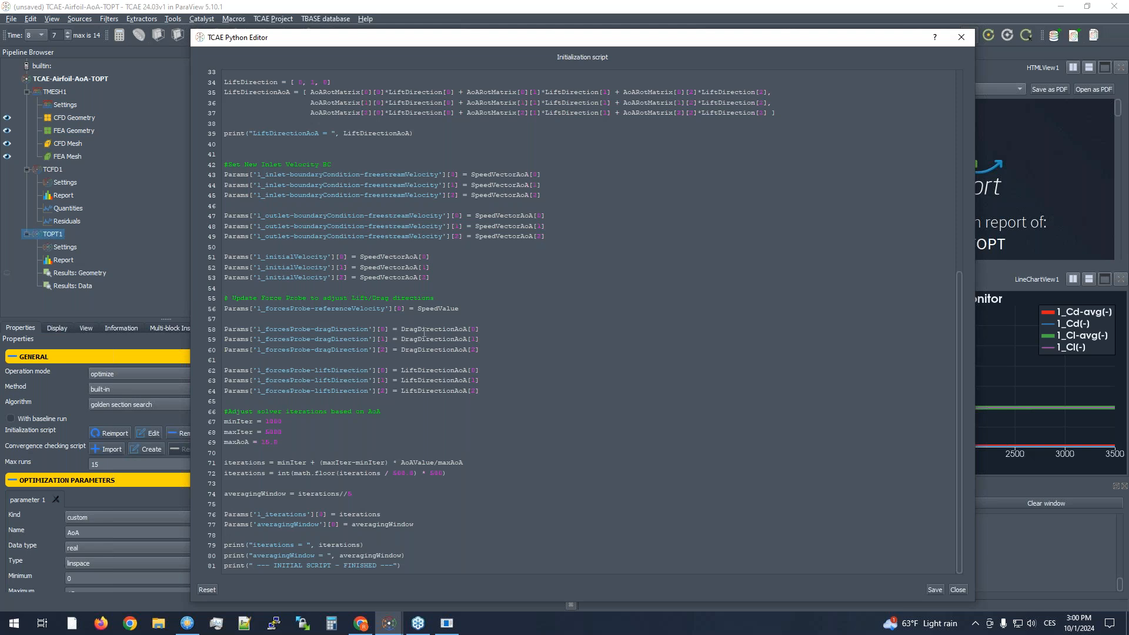
scroll(435, 393, up, 2)
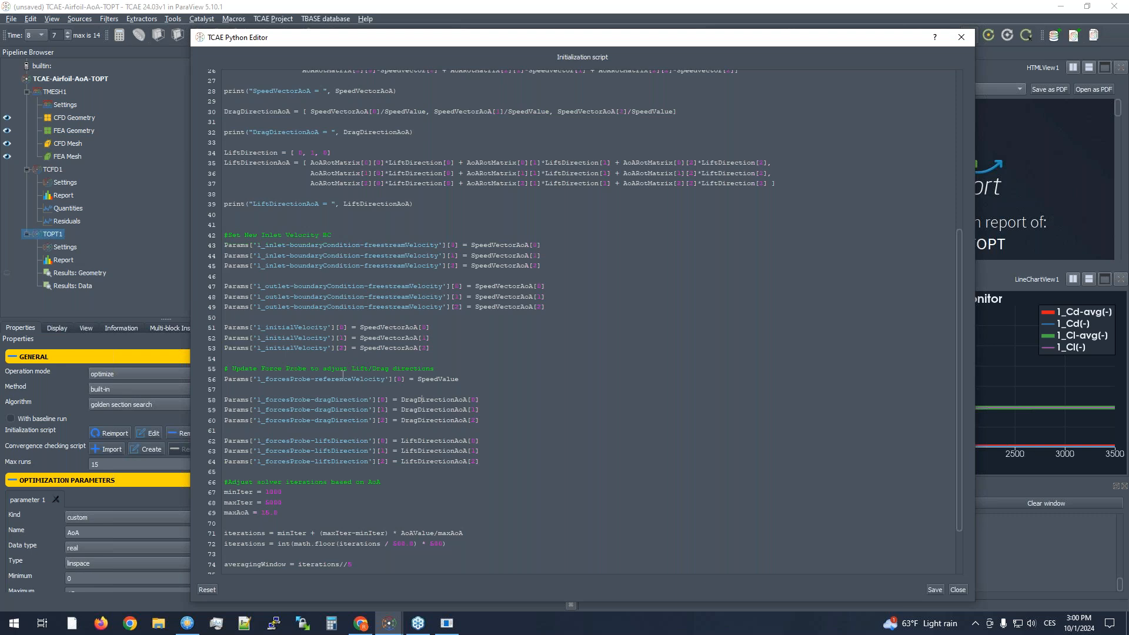
click(141, 282)
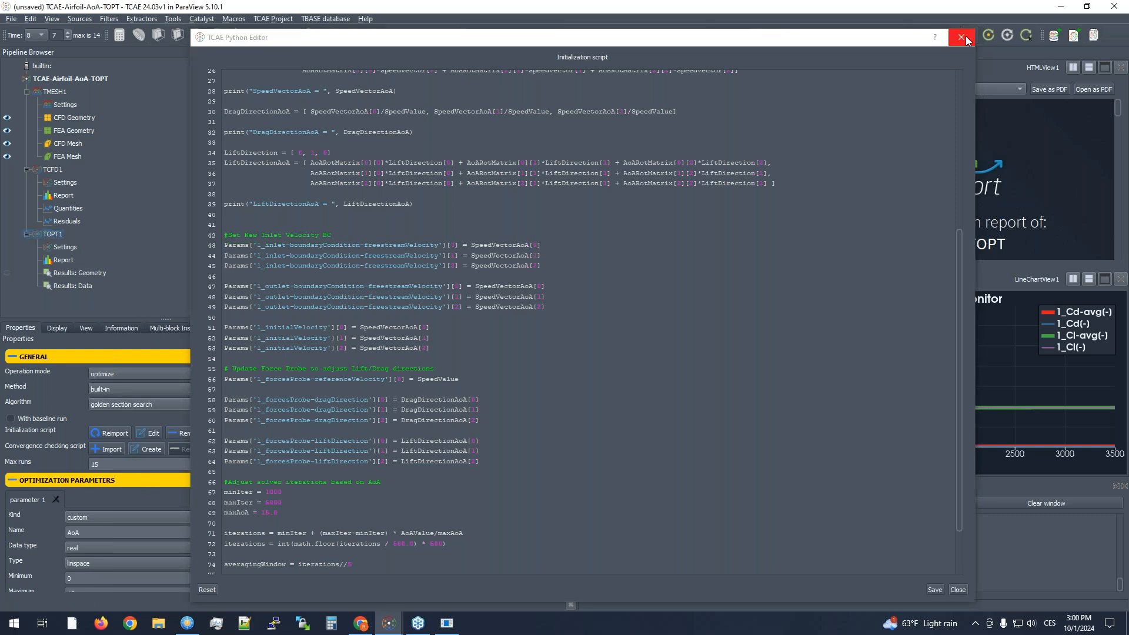
click(962, 38)
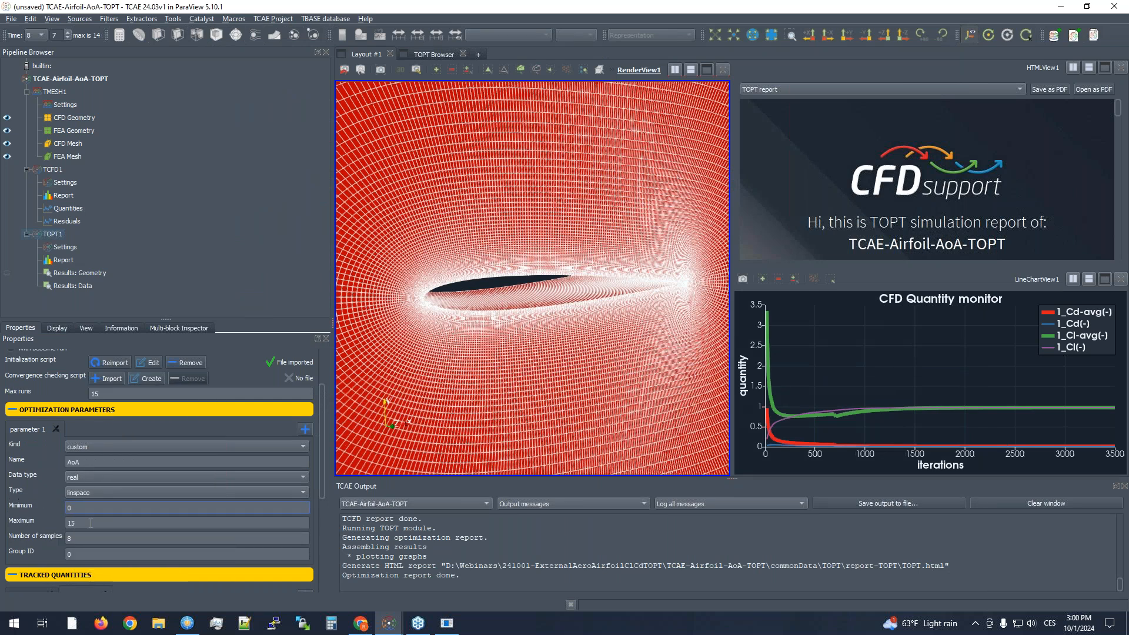
- Review the TOPT settings: AoA maximum, number of samples, max runs, tracked quantities and optimization function
click(92, 523)
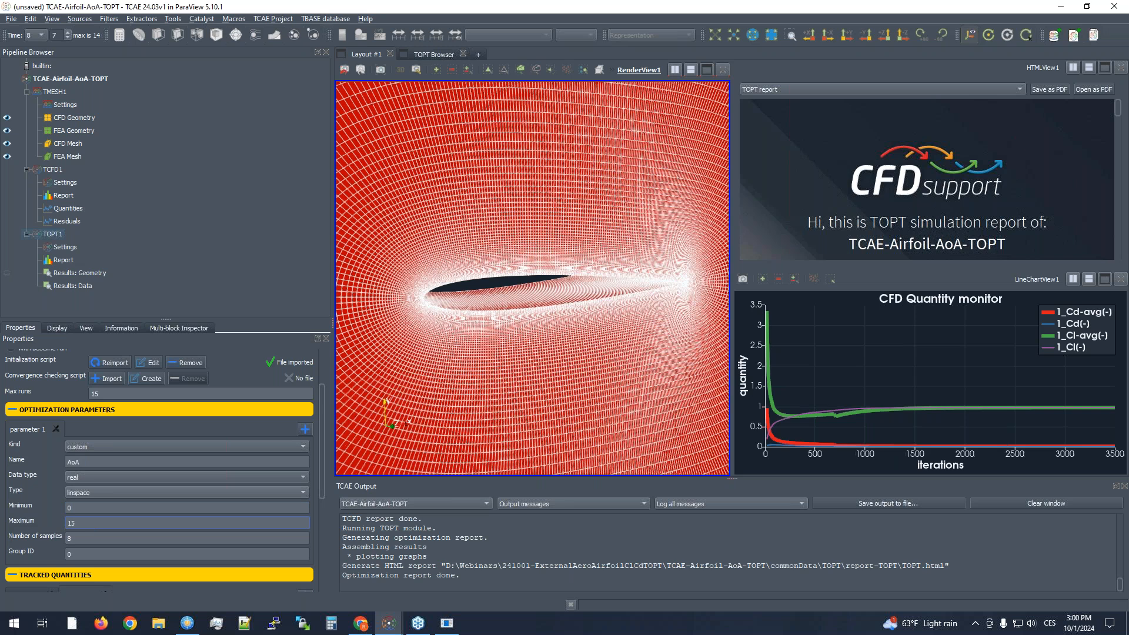
key(Tab)
text(3)
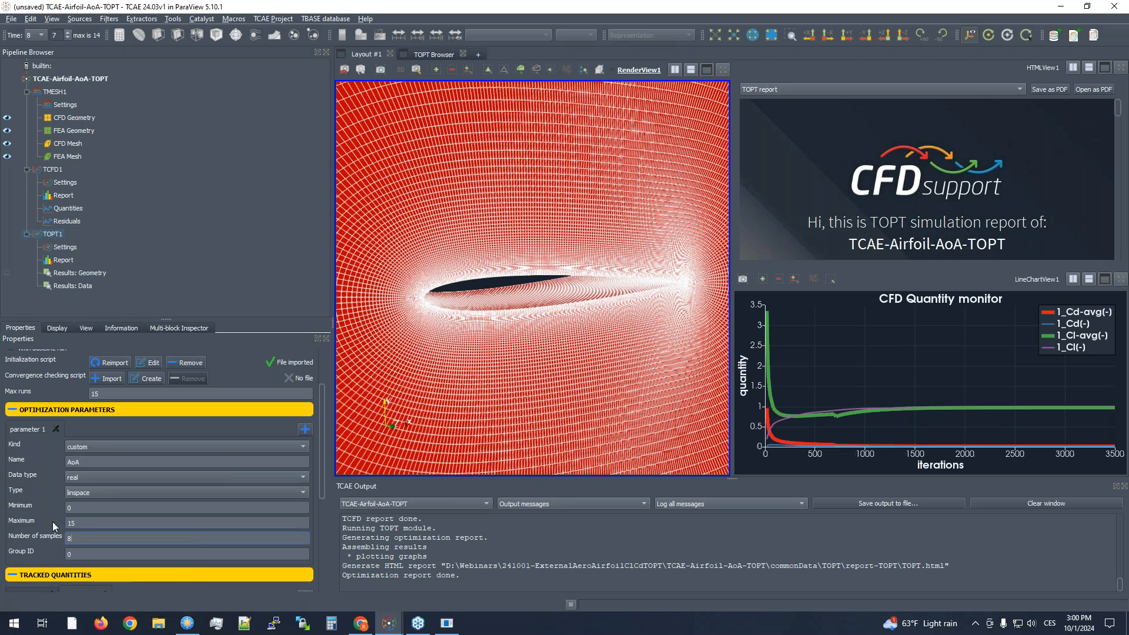
scroll(52, 521, up, 2)
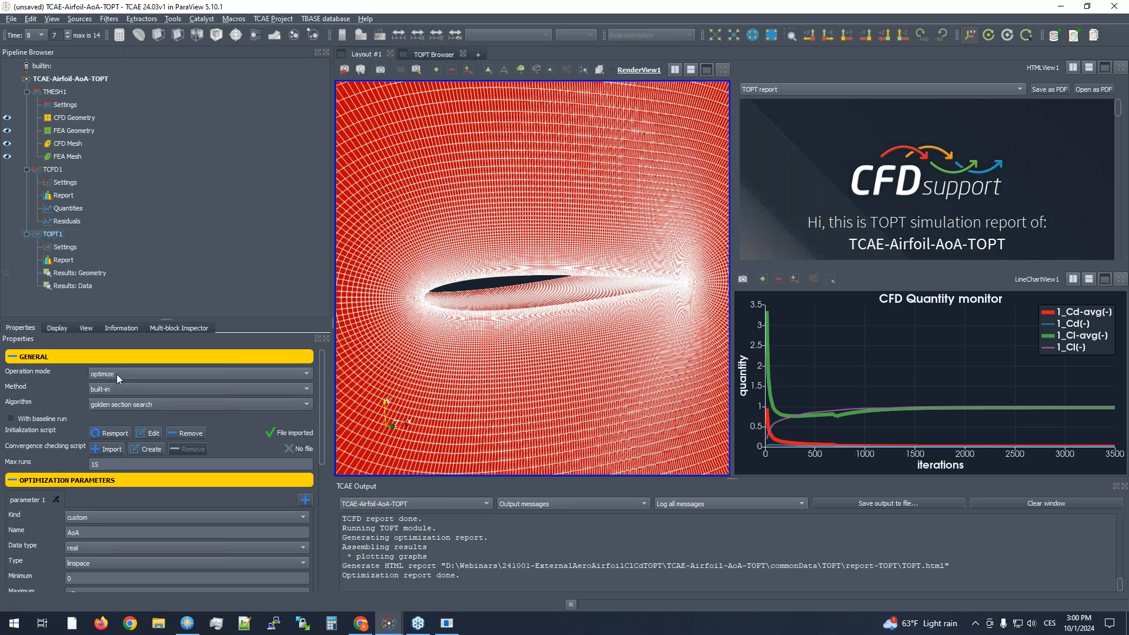
click(106, 464)
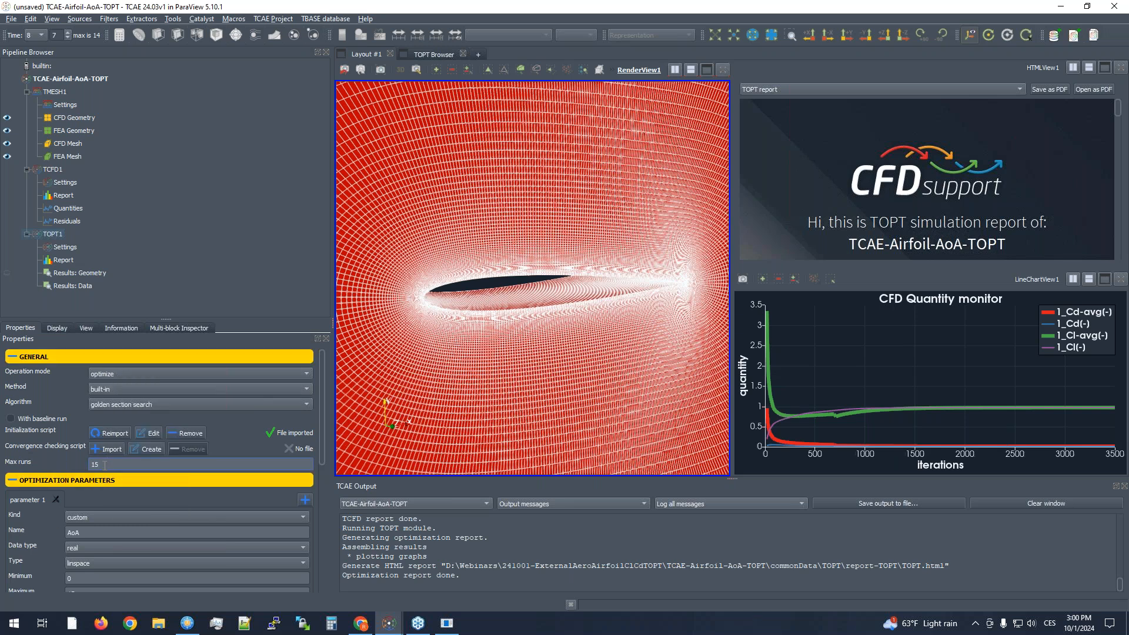
scroll(93, 560, down, 3)
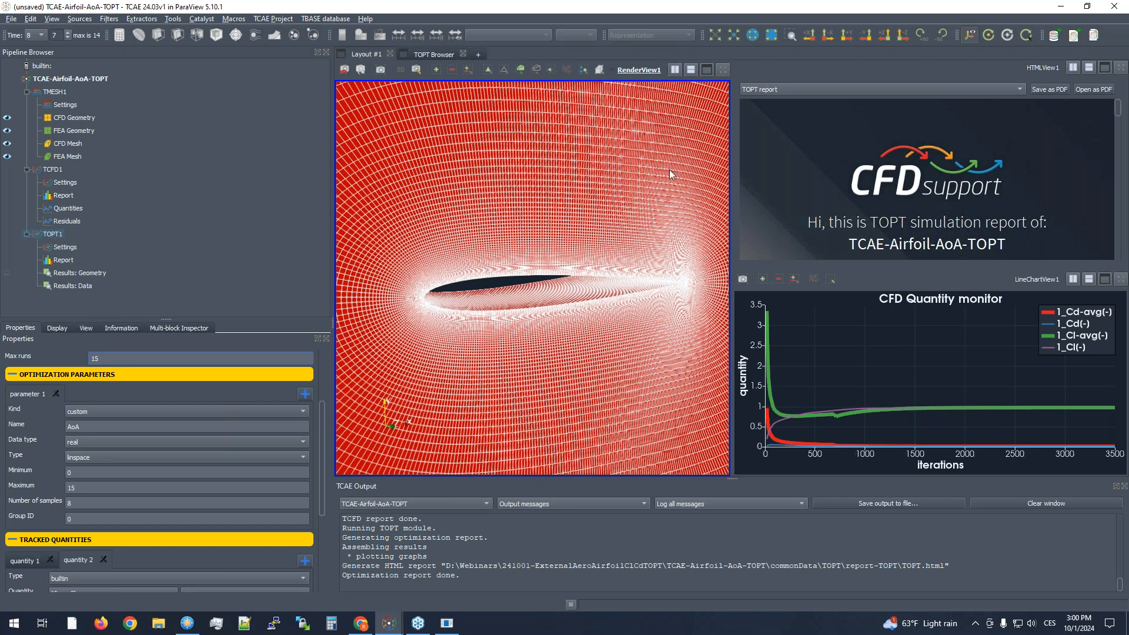
scroll(68, 405, up, 2)
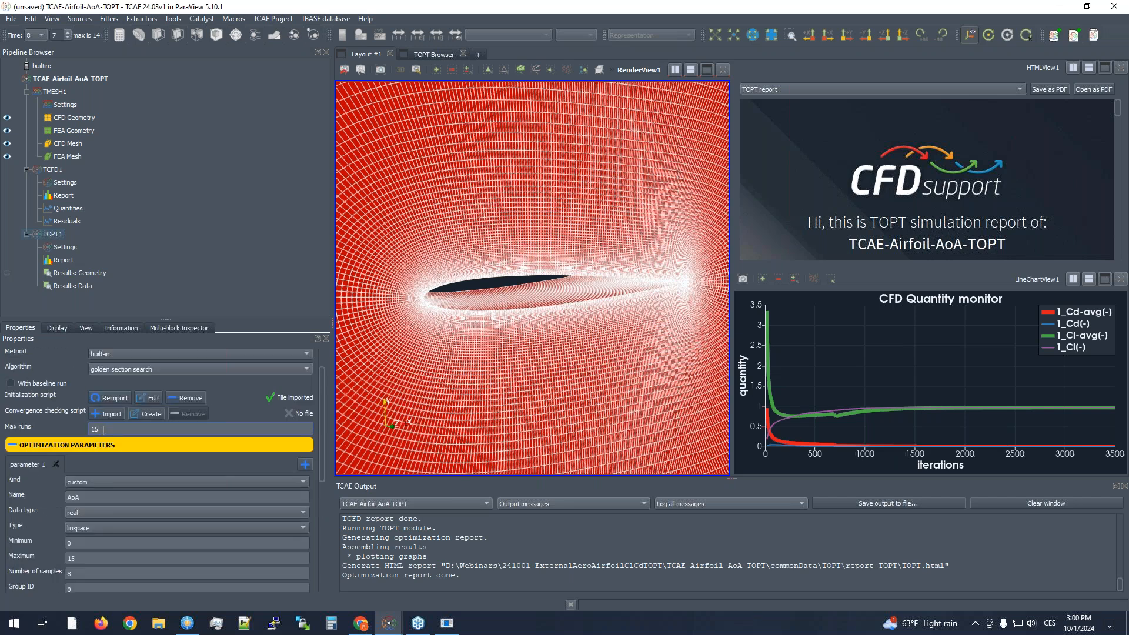
scroll(100, 387, down, 6)
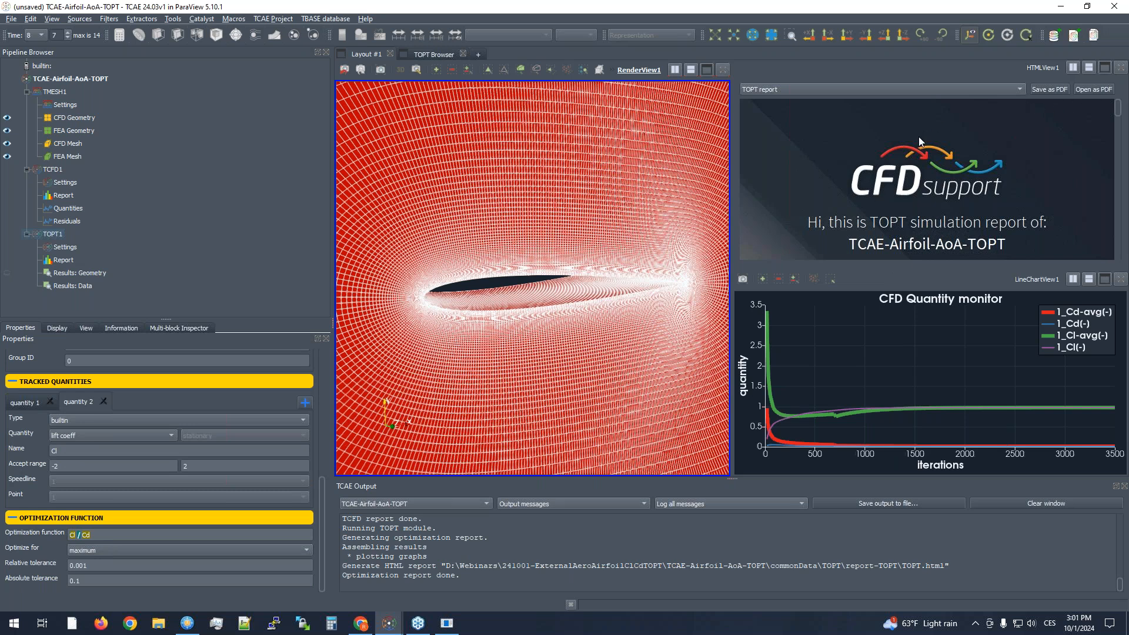
- Maximize the TOPT report view and examine the simulation stats, parametric space table, optimization function chart and best point
click(1105, 68)
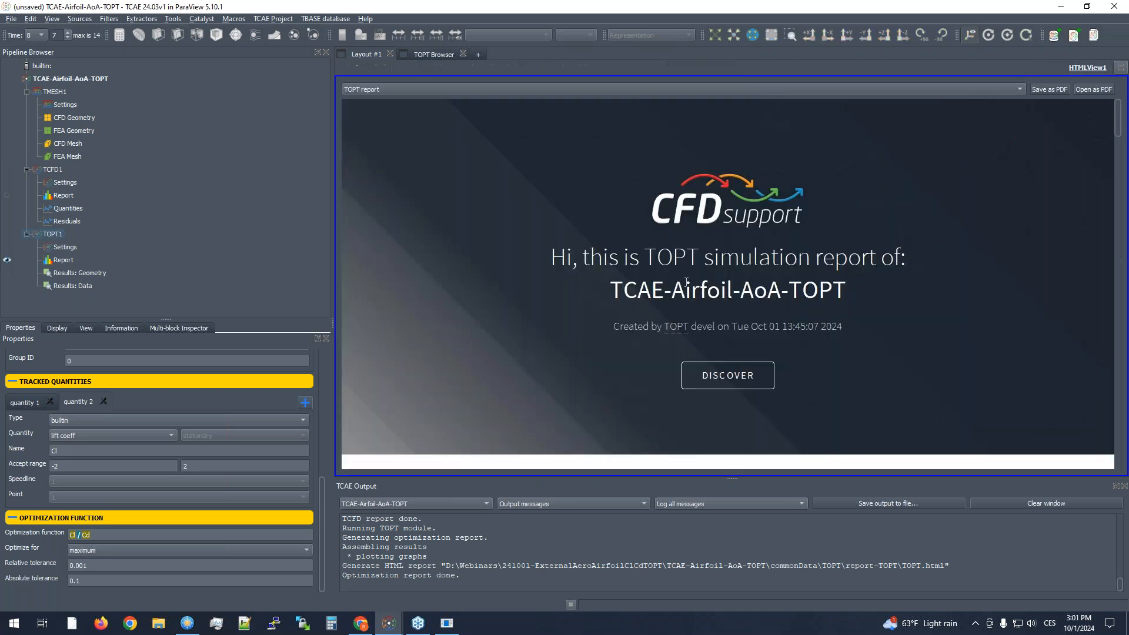
scroll(734, 294, down, 10)
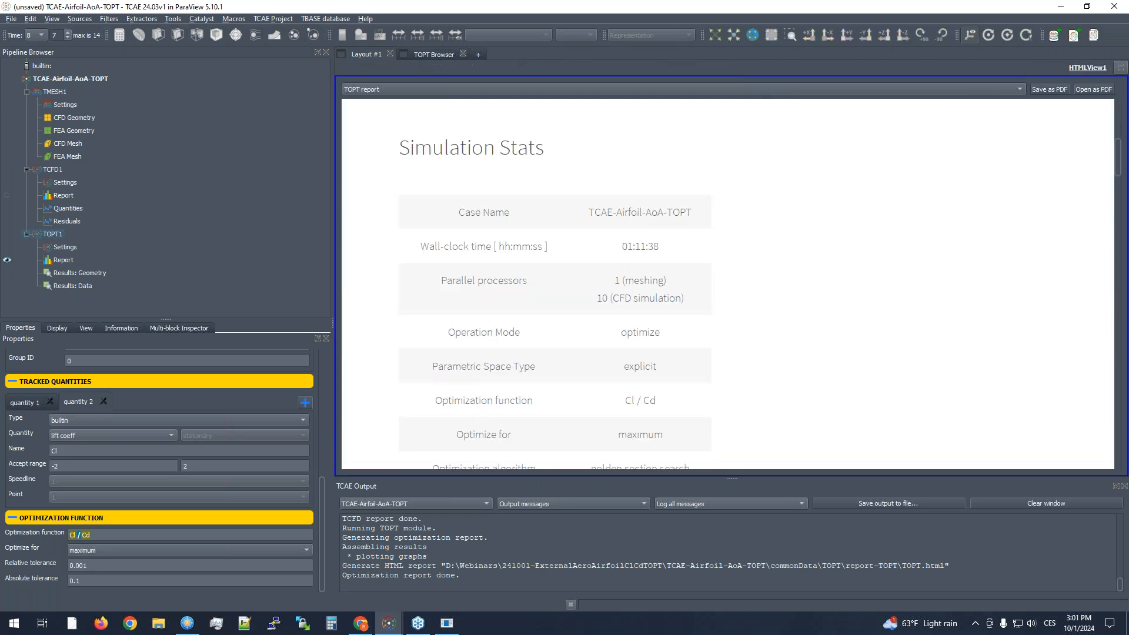
scroll(521, 267, down, 9)
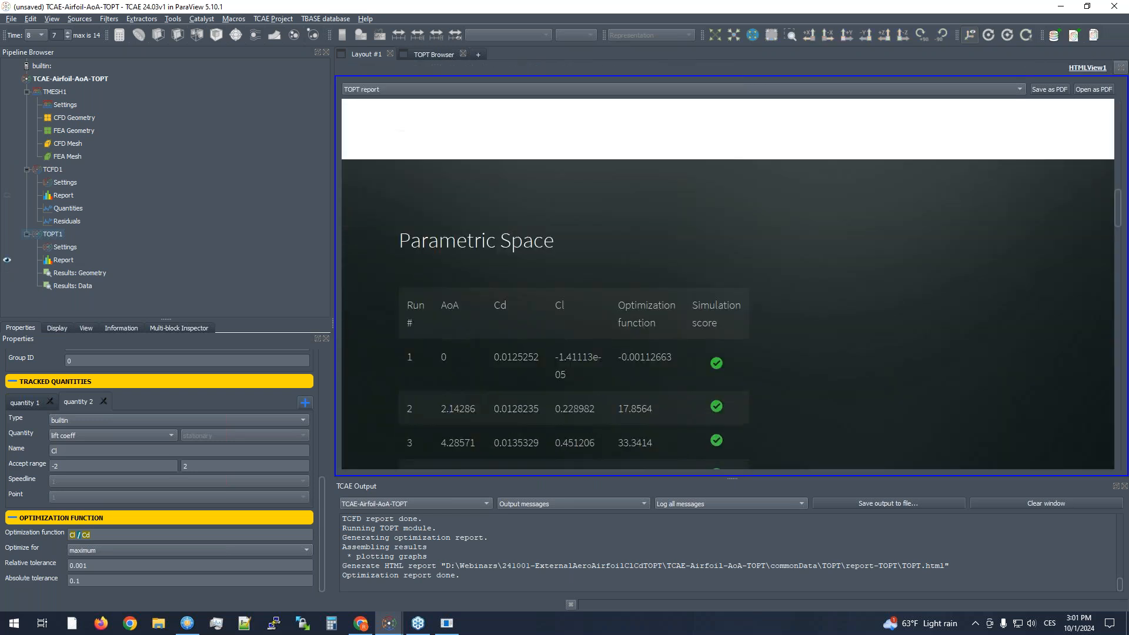
scroll(520, 267, down, 2)
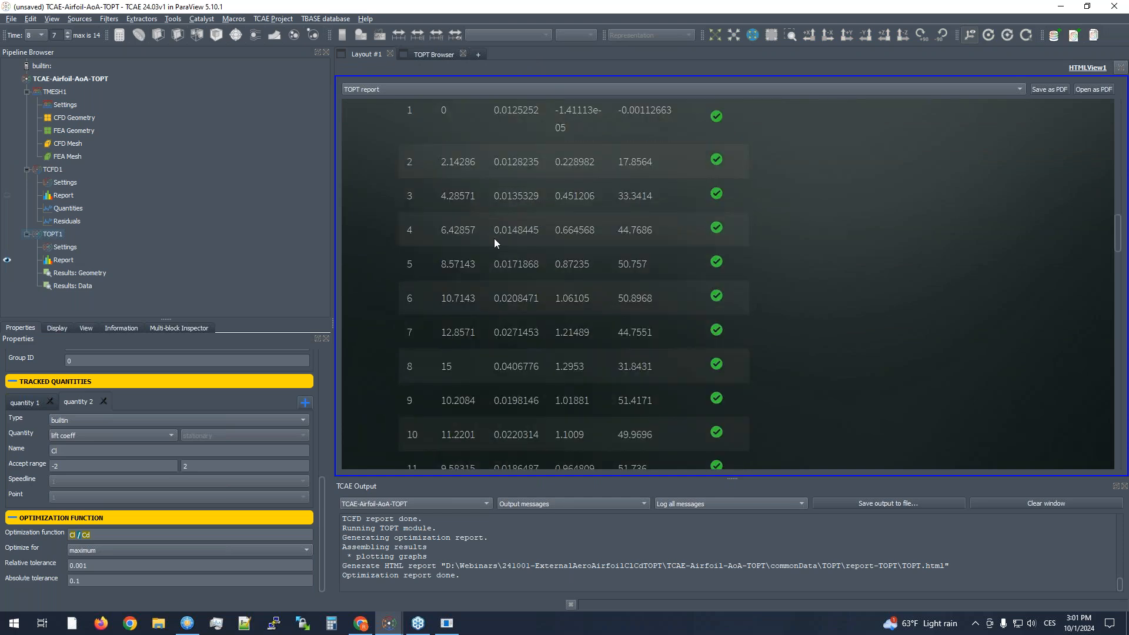
scroll(556, 214, up, 1)
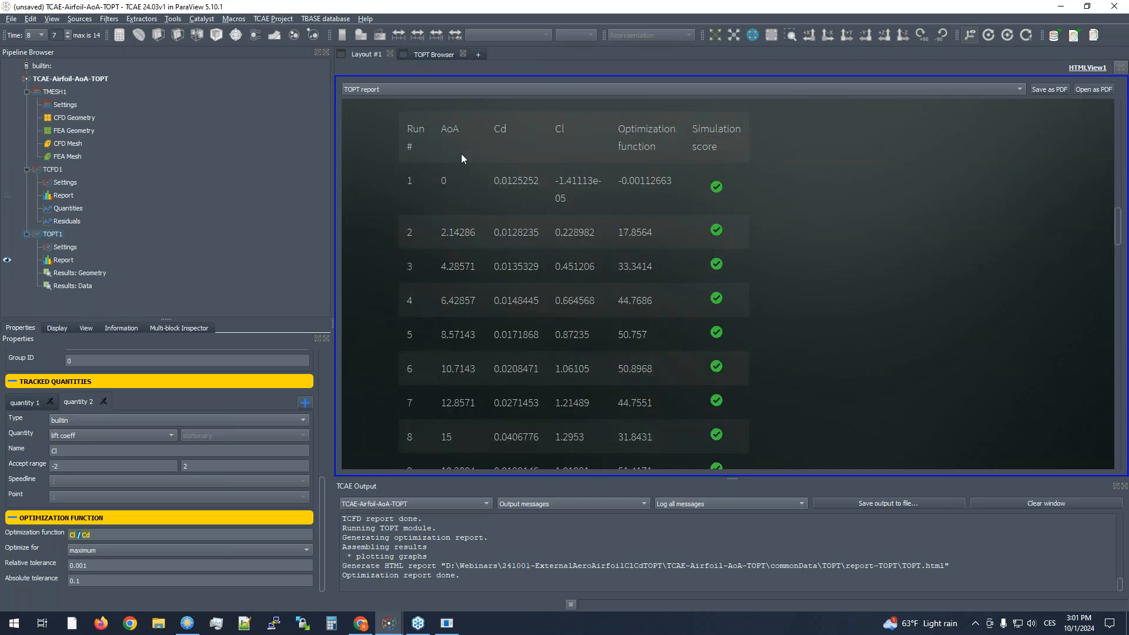
scroll(461, 154, down, 8)
scroll(486, 203, down, 8)
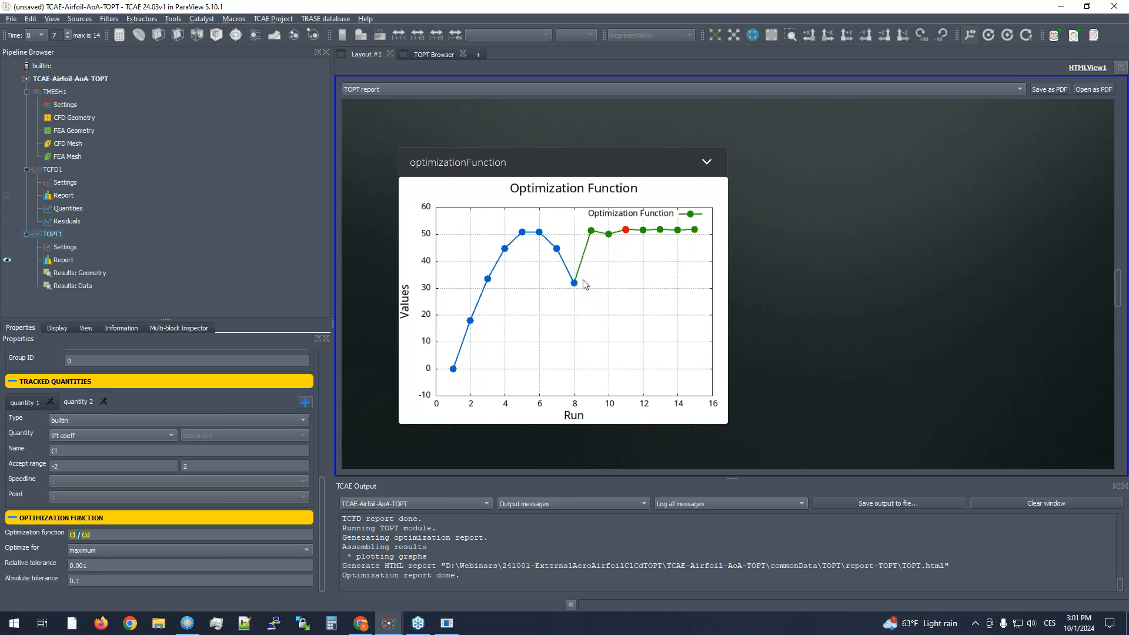
scroll(589, 302, down, 5)
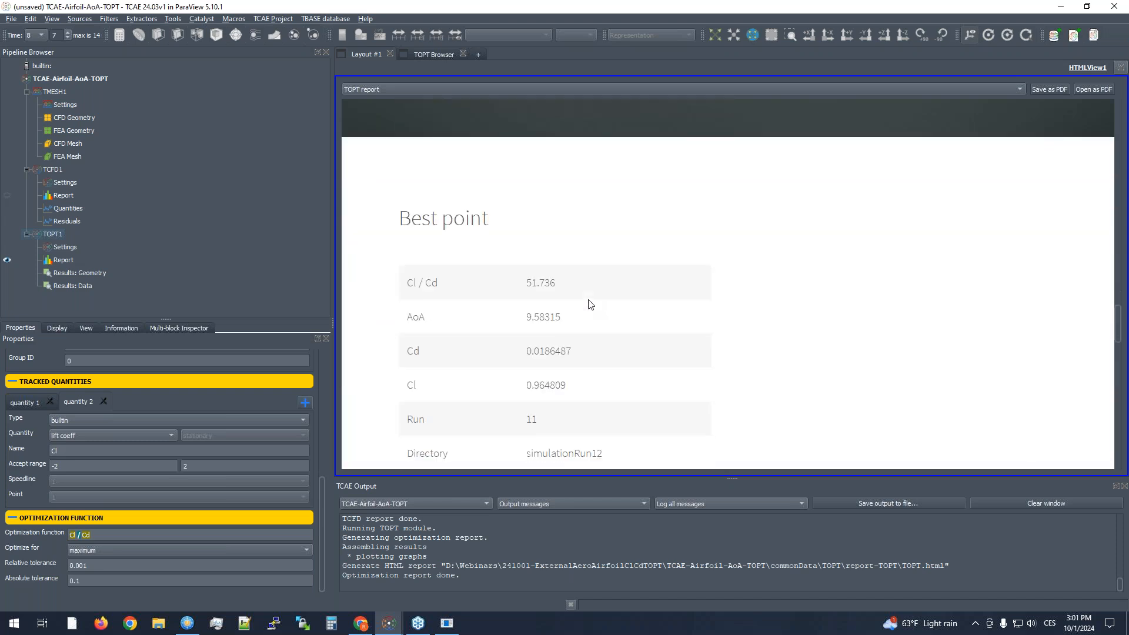
- Review the optimization function vs AoA chart and highlight the best point's Cd, Cl, AoA and Cl / Cd values in the TOPT report
scroll(590, 302, down, 8)
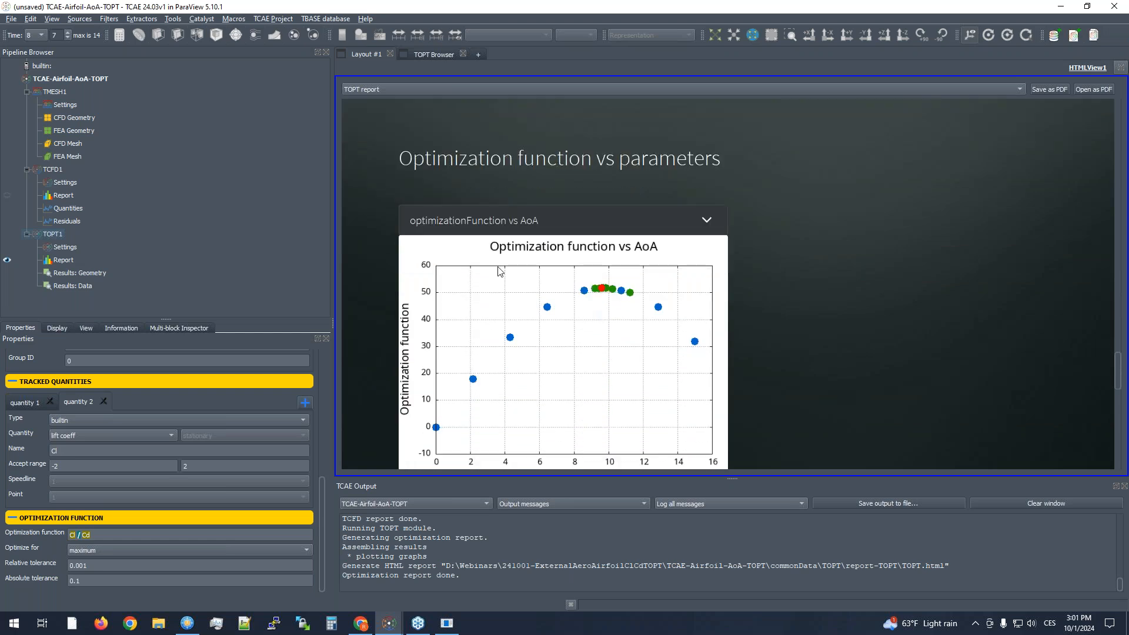
scroll(499, 271, down, 1)
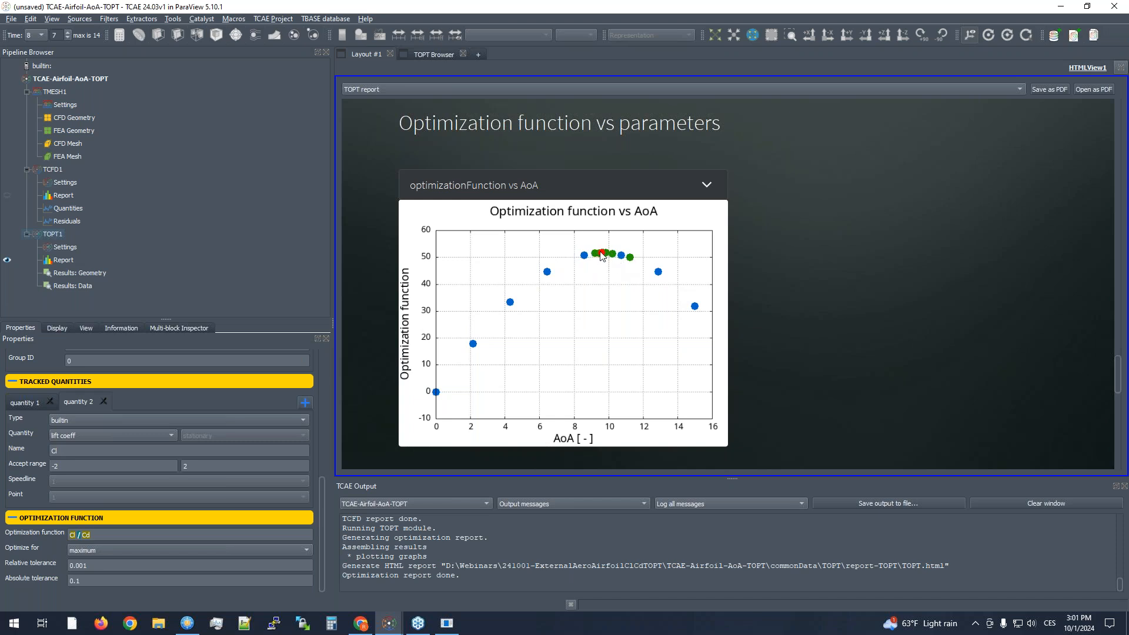
scroll(617, 291, up, 3)
scroll(617, 292, up, 1)
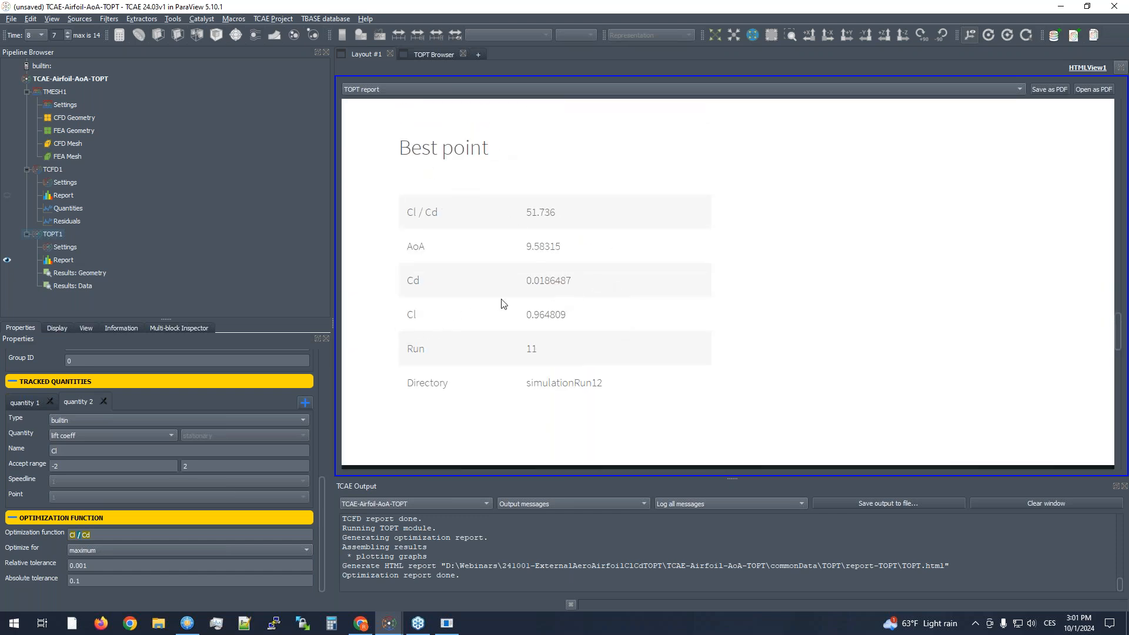
drag(527, 281, 573, 281)
drag(512, 316, 579, 317)
click(504, 246)
drag(524, 247, 560, 247)
drag(527, 213, 570, 211)
- Compare the optimization function vs AoA and Cd vs AoA charts in the TOPT report
scroll(600, 259, down, 3)
scroll(599, 256, down, 5)
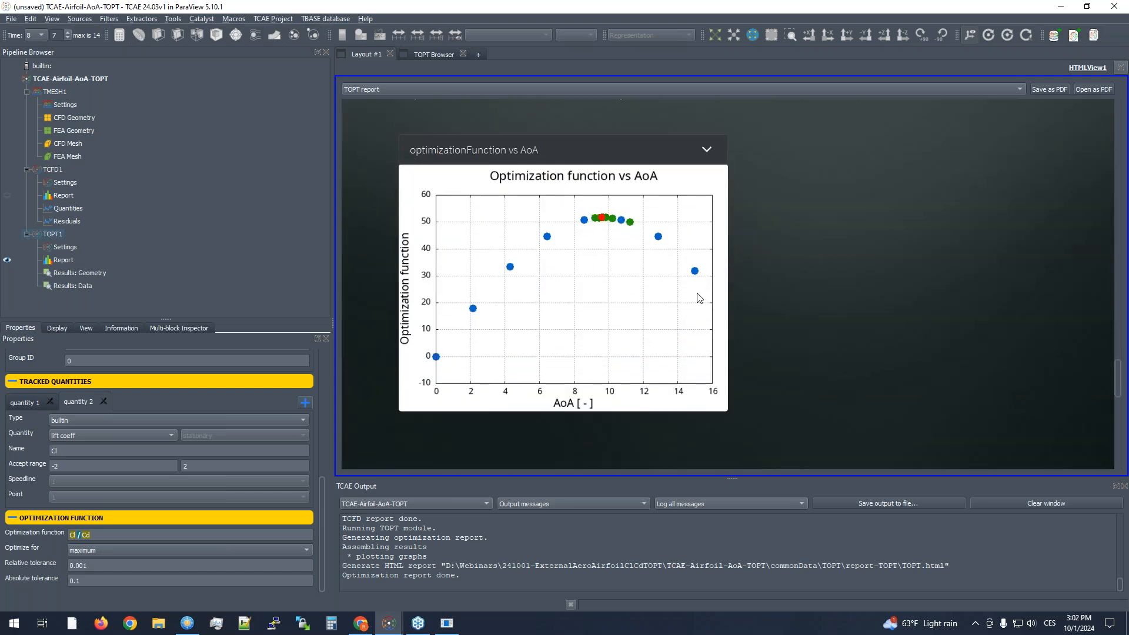
scroll(594, 284, down, 8)
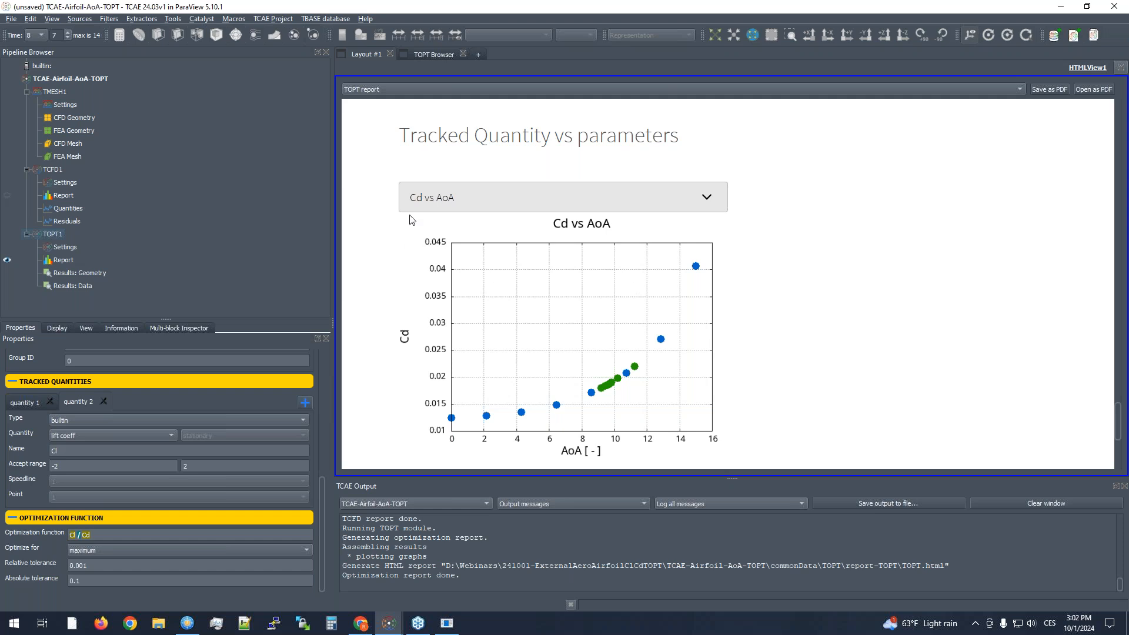
click(476, 201)
click(882, 253)
scroll(882, 254, up, 8)
scroll(829, 276, up, 1)
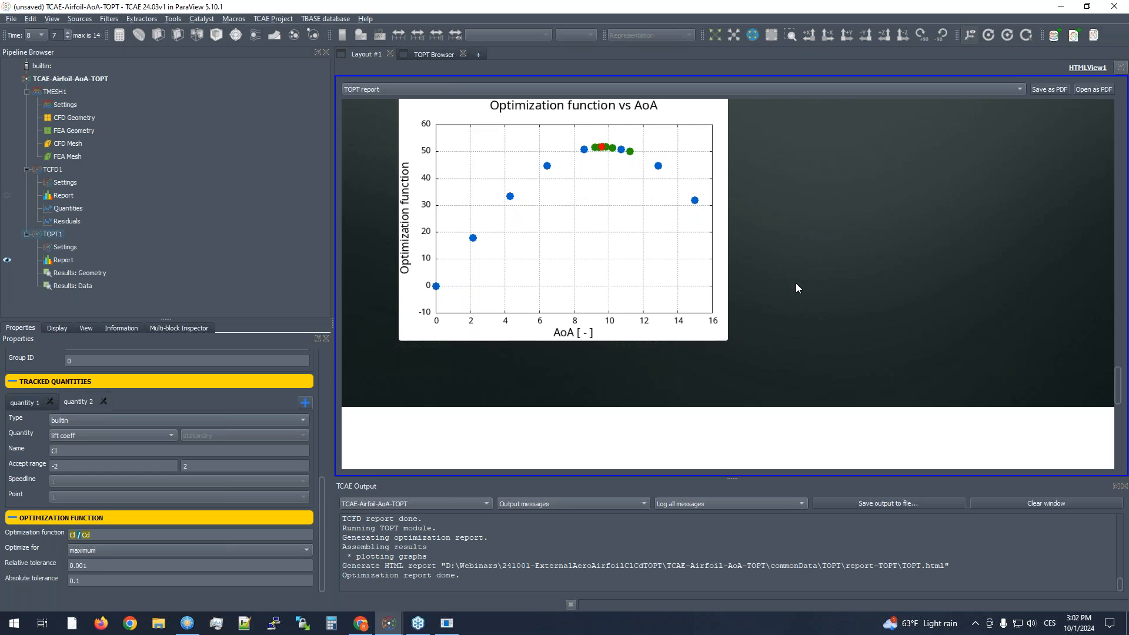
scroll(794, 287, up, 1)
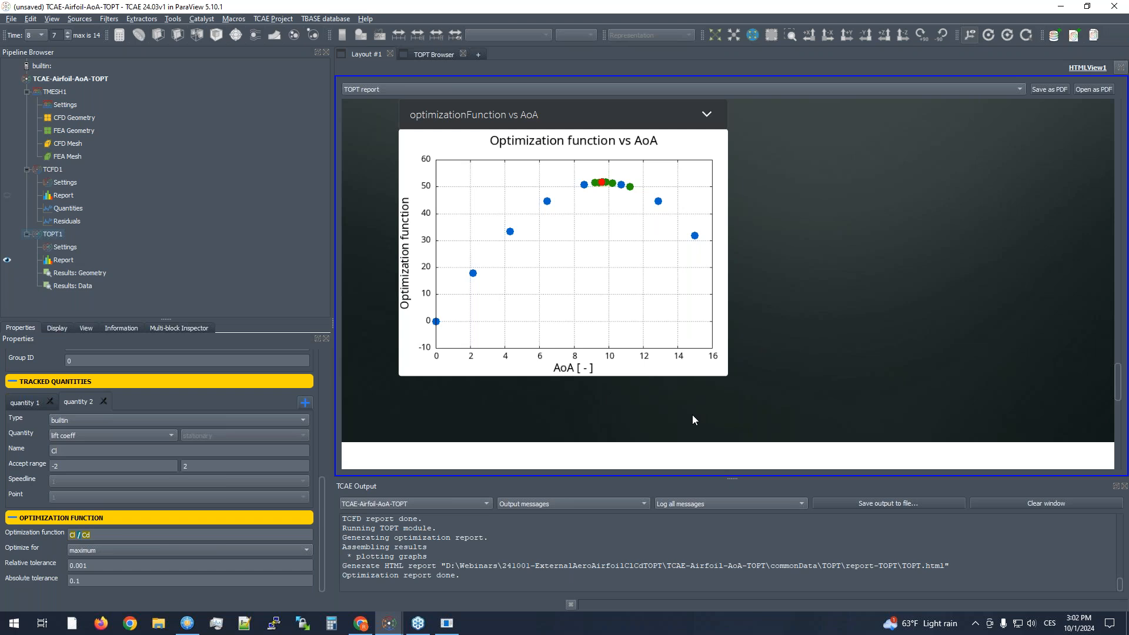
- Open the TOPT Browser and color the Results: Geometry item by the velocity field U
mouse_move(320, 512)
mouse_down()
mouse_move(321, 495)
mouse_move(322, 526)
mouse_up()
click(433, 56)
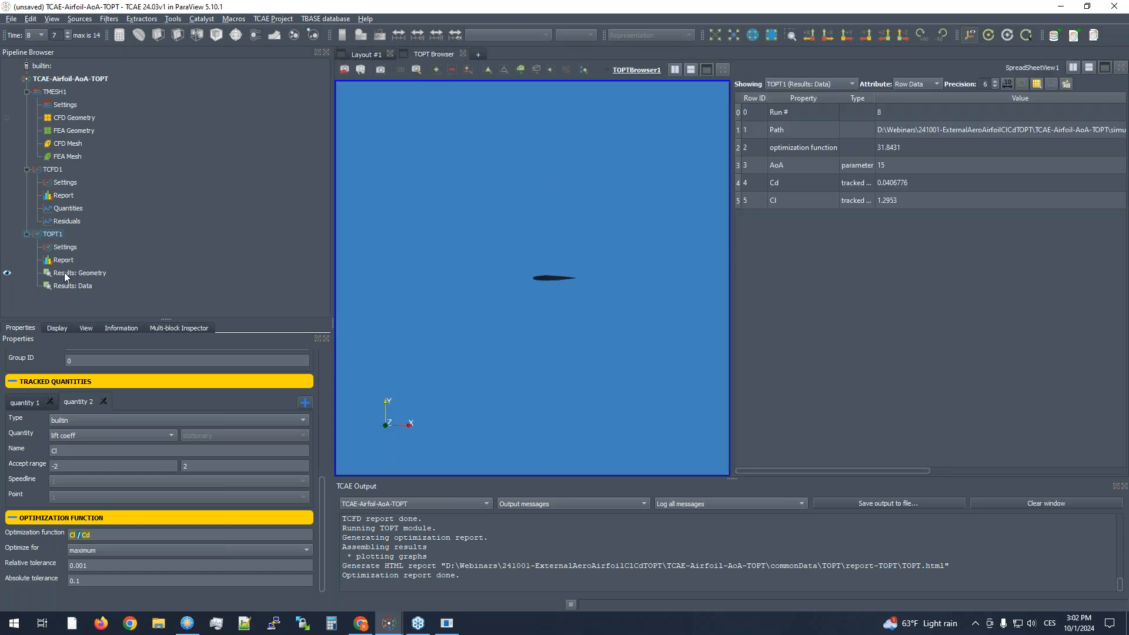
click(73, 286)
key(Up)
click(523, 34)
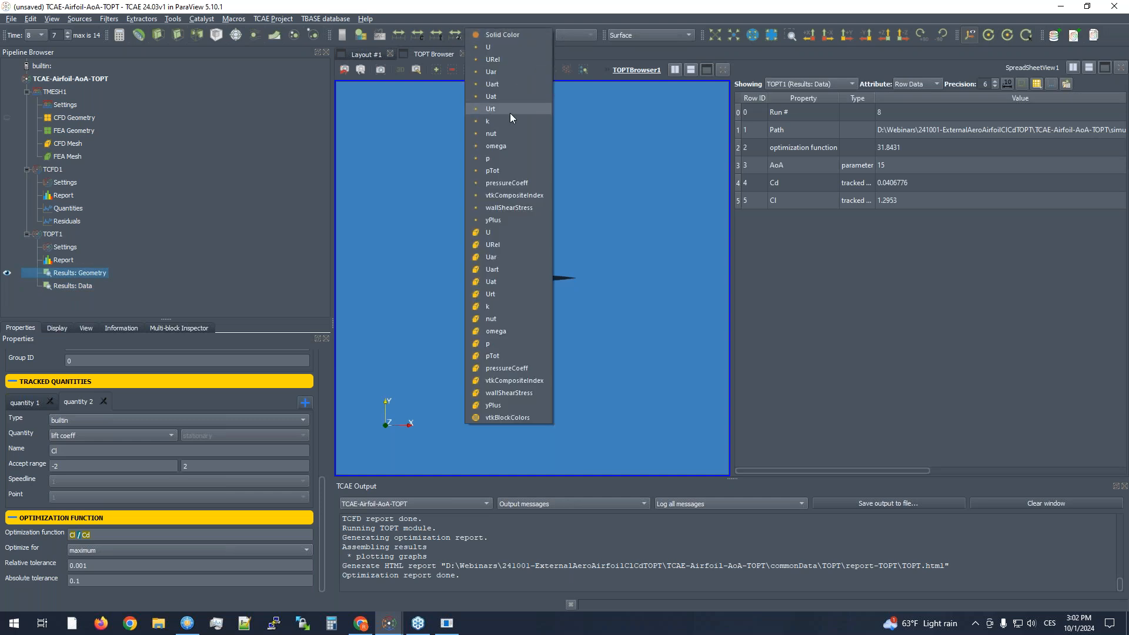
click(499, 47)
right_drag(524, 244, 530, 330)
- Display the TOPT results of run 12 and inspect the flow around the airfoil
click(41, 35)
click(34, 143)
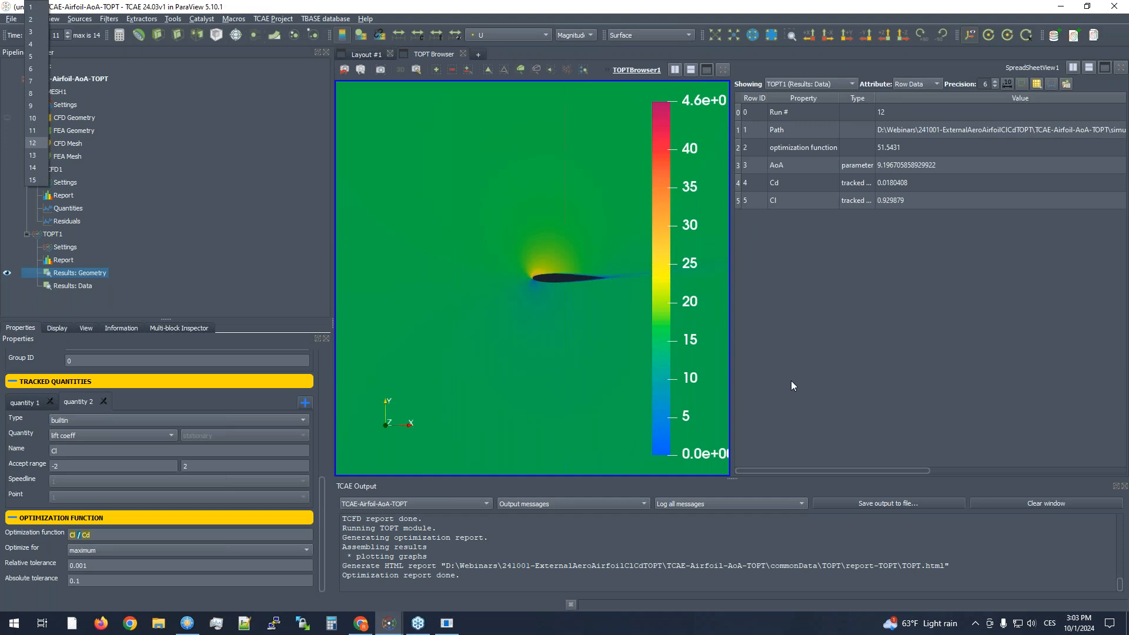
click(574, 345)
drag(569, 347, 517, 315)
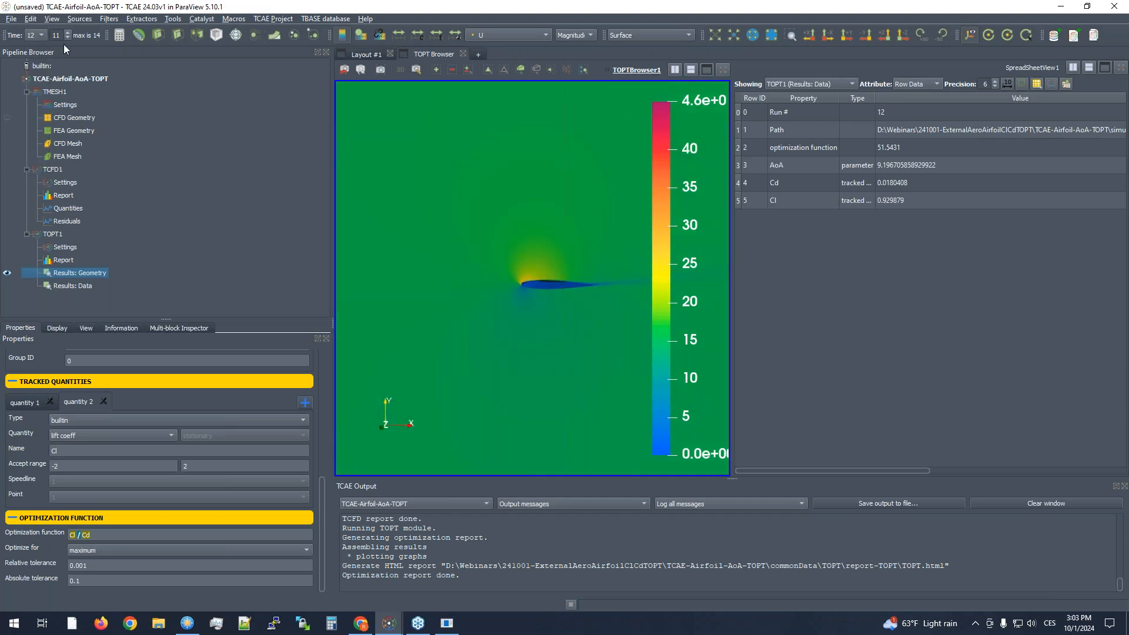
- Display the TOPT results of run 3 and inspect the velocity field around the airfoil
click(40, 34)
click(37, 31)
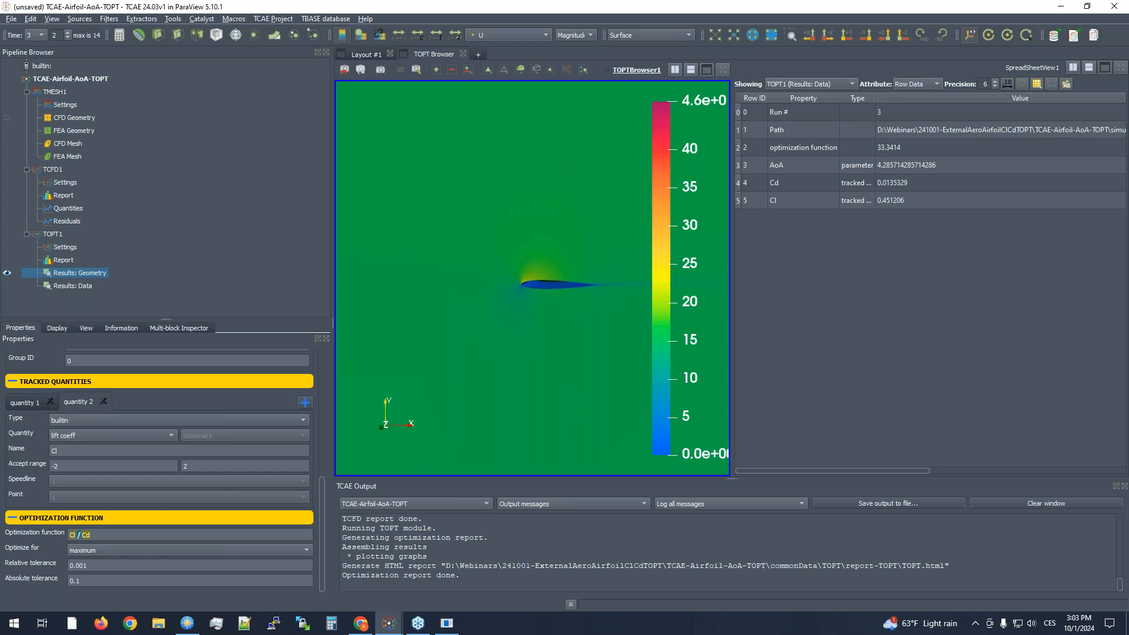
mouse_move(544, 304)
mouse_down()
mouse_move(538, 312)
mouse_move(542, 302)
mouse_up()
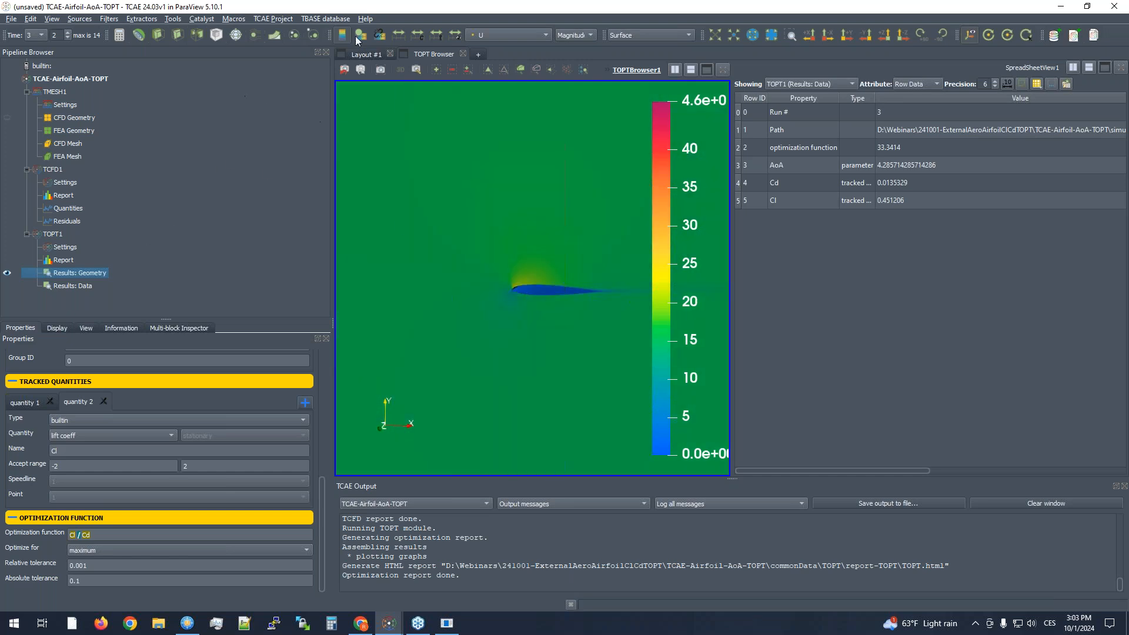
- Display the TOPT results of run 6 with the U Magnitude legend laid out horizontally below the airfoil
click(38, 35)
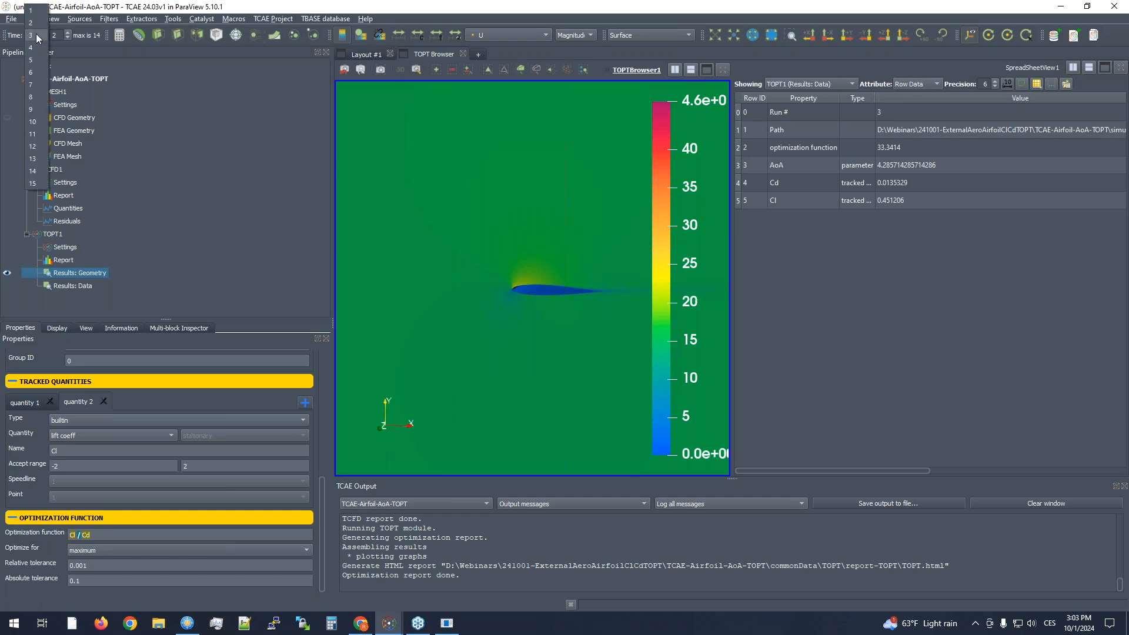
click(37, 71)
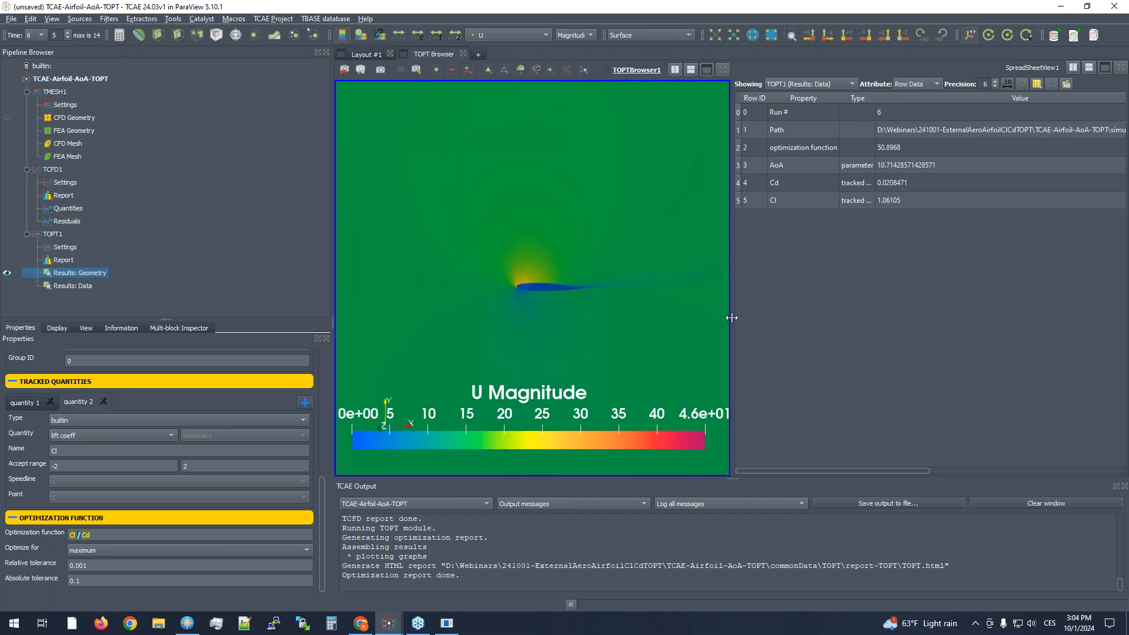
drag(814, 318, 845, 319)
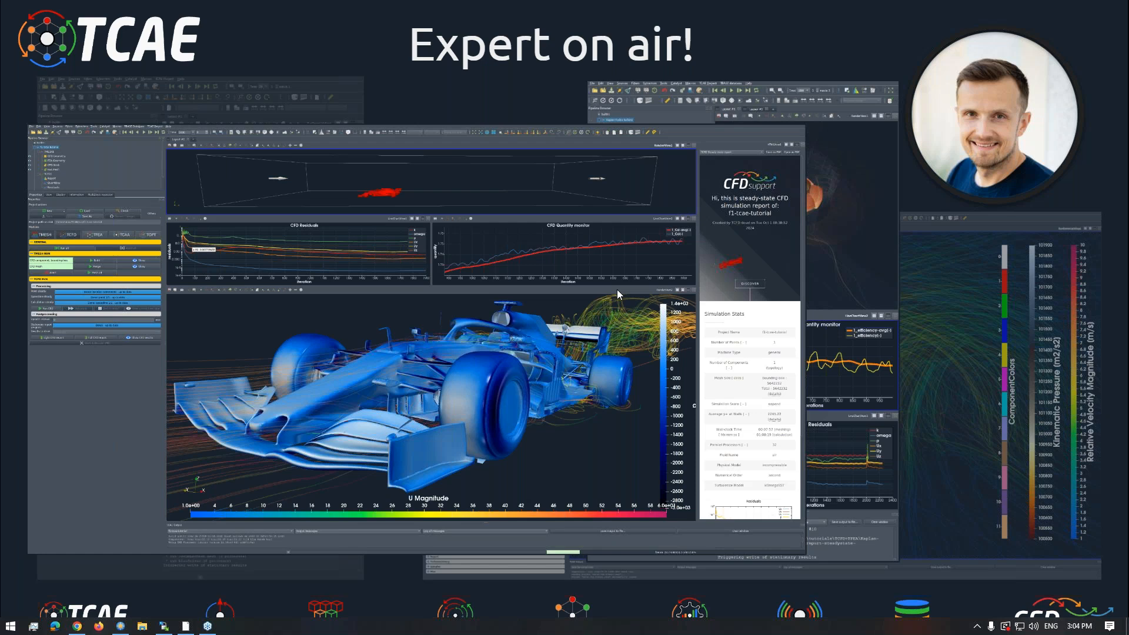
- Switch to the TCAE window with the F1-tutorial project and view the car with its streamlines
key(alt+Tab)
click(595, 281)
mouse_move(590, 288)
mouse_down()
mouse_move(609, 320)
mouse_move(627, 308)
mouse_move(717, 310)
mouse_move(736, 338)
mouse_move(719, 367)
mouse_move(721, 397)
mouse_move(749, 334)
mouse_move(746, 364)
mouse_move(700, 361)
mouse_move(736, 359)
mouse_move(676, 329)
mouse_move(728, 315)
mouse_move(707, 311)
mouse_move(677, 330)
mouse_up()
scroll(746, 355, up, 5)
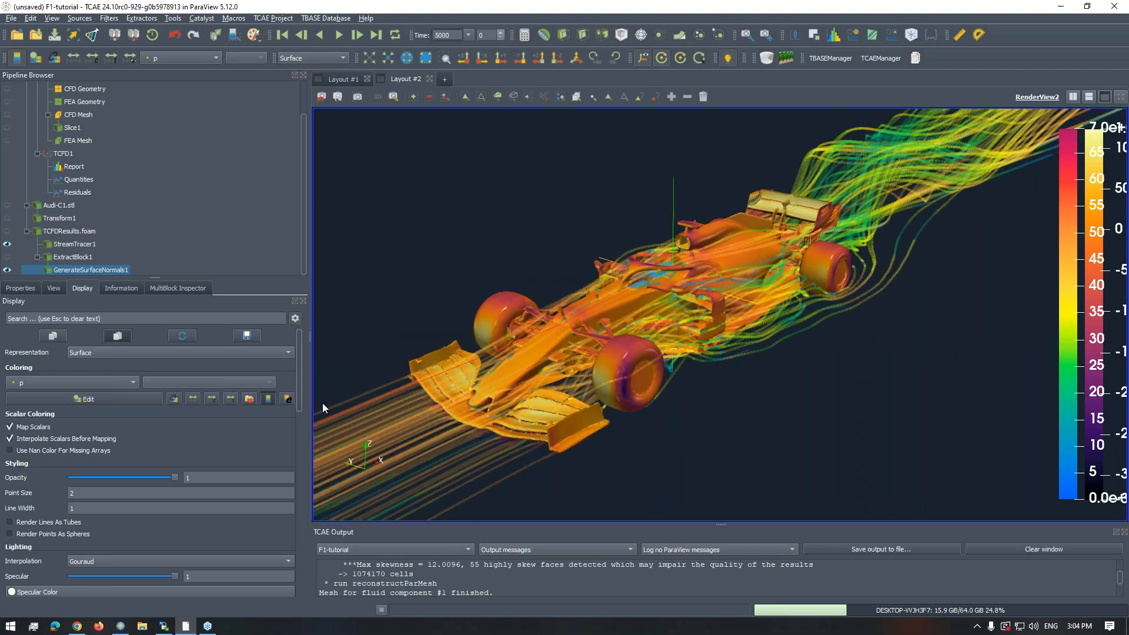
- Apply the Linear YGB 1211g color preset, found among all presets, to the pressure coloring of GenerateSurfaceNormals1
click(247, 400)
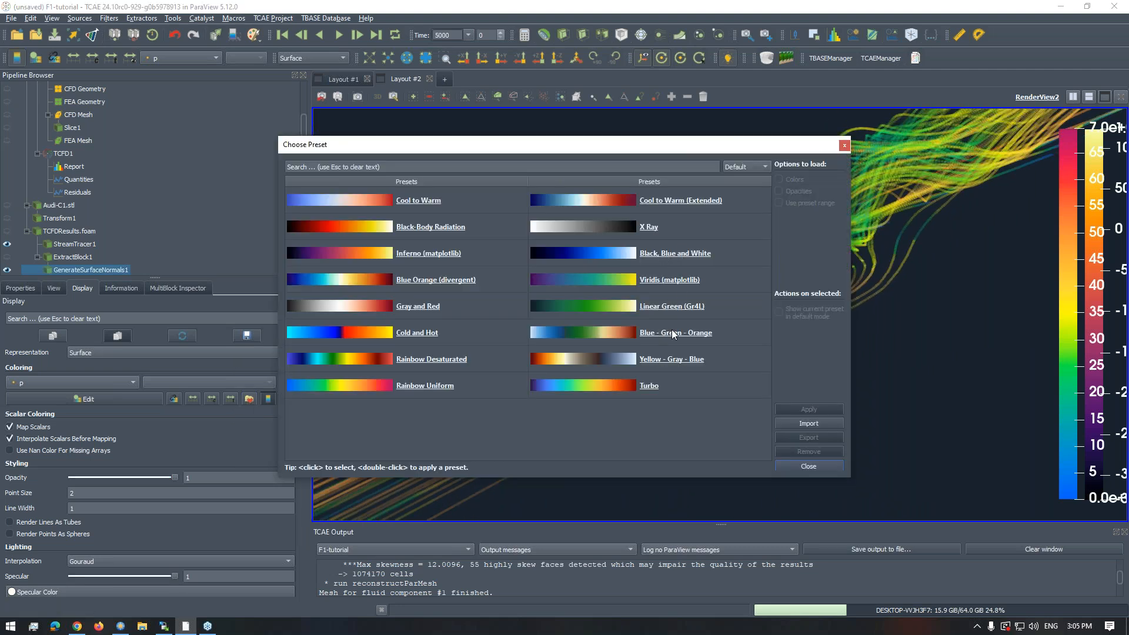
click(746, 167)
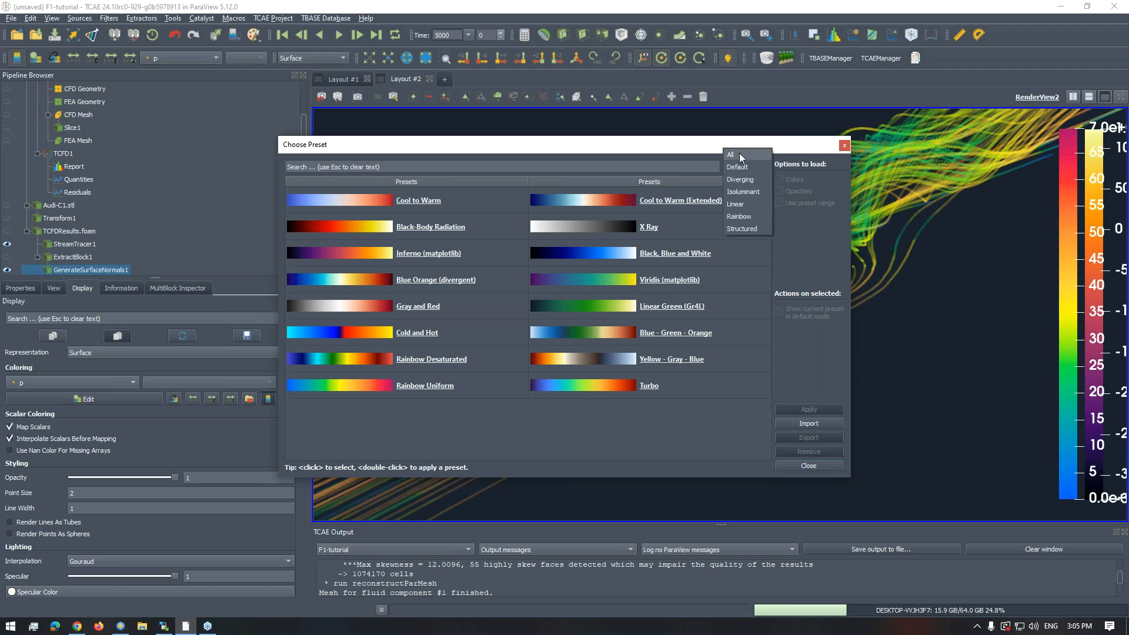
click(740, 154)
scroll(638, 369, down, 6)
scroll(637, 354, up, 5)
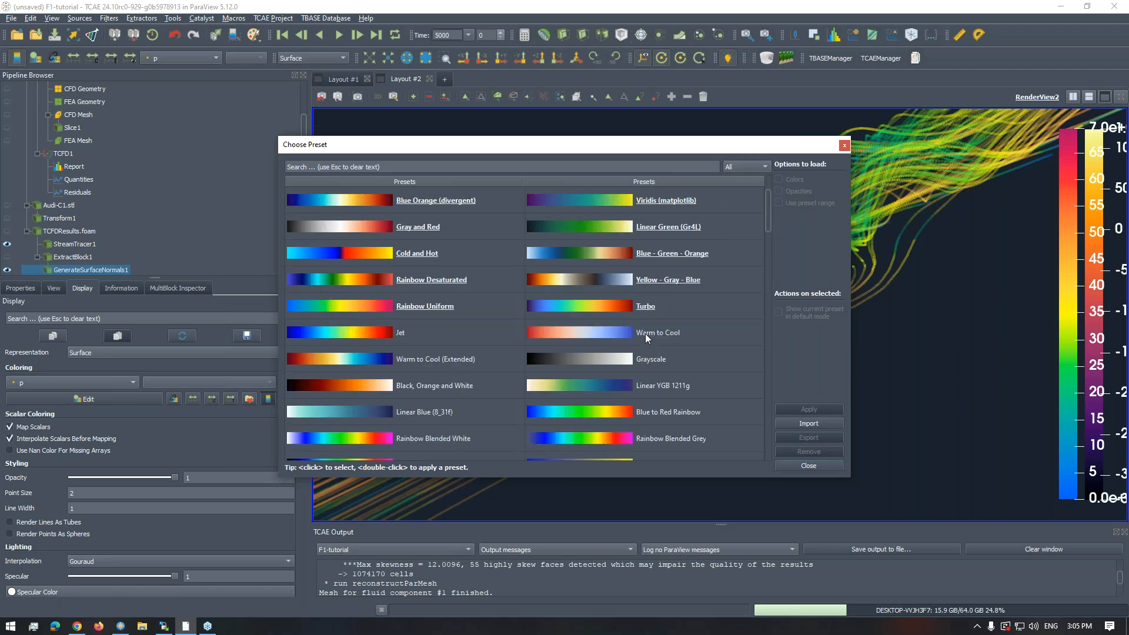
click(664, 389)
click(801, 408)
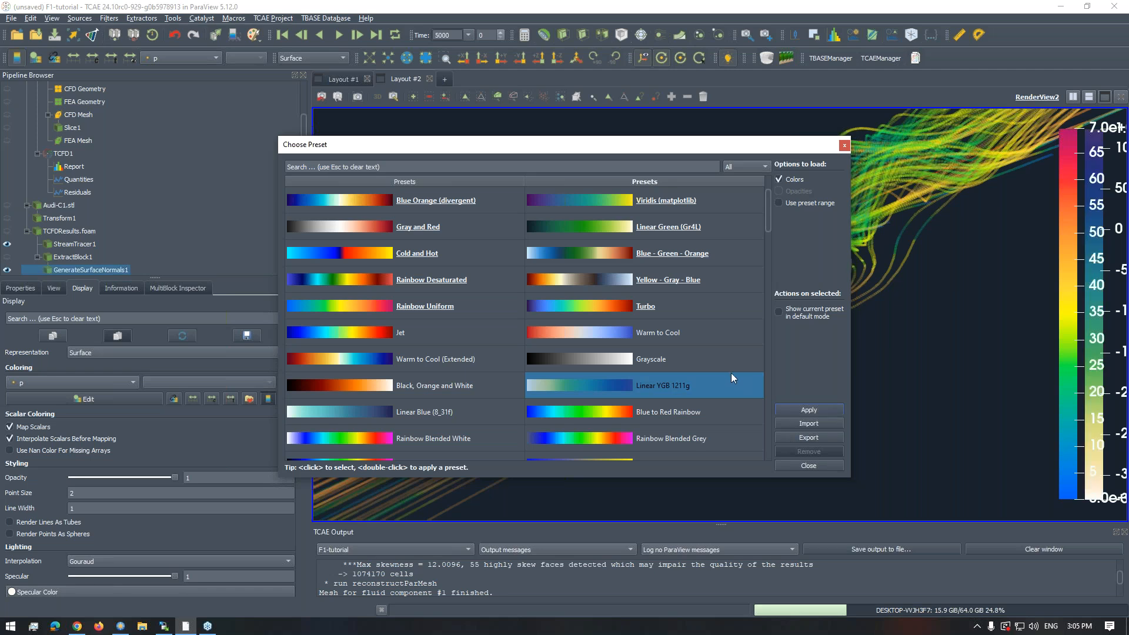
drag(809, 468, 718, 319)
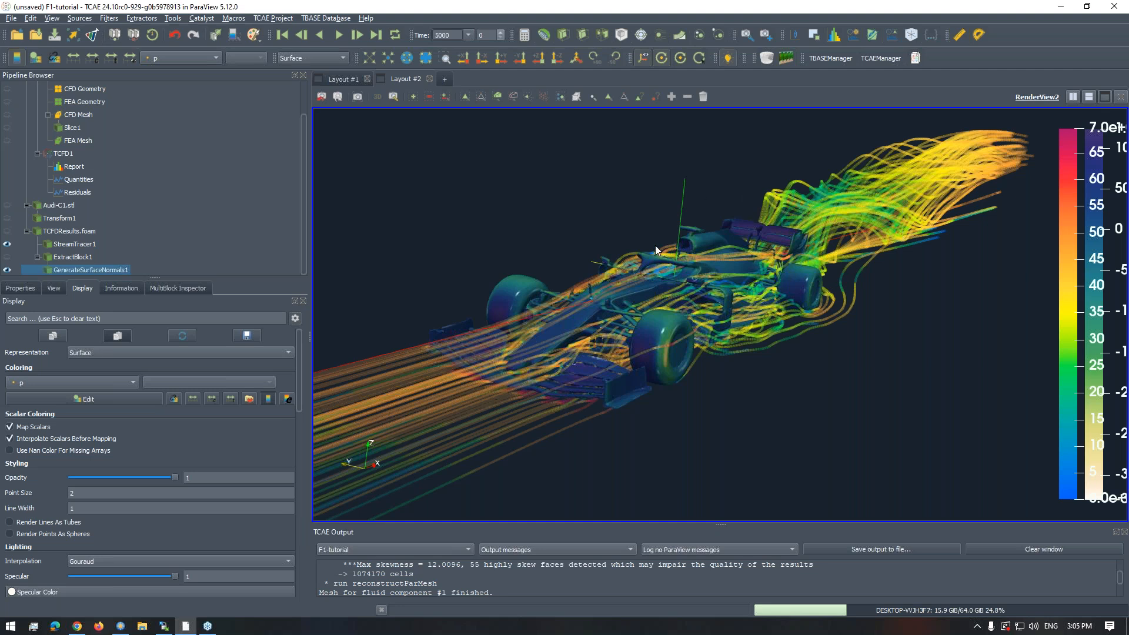
mouse_move(658, 262)
mouse_down()
mouse_move(660, 249)
mouse_move(591, 238)
mouse_move(647, 264)
mouse_up()
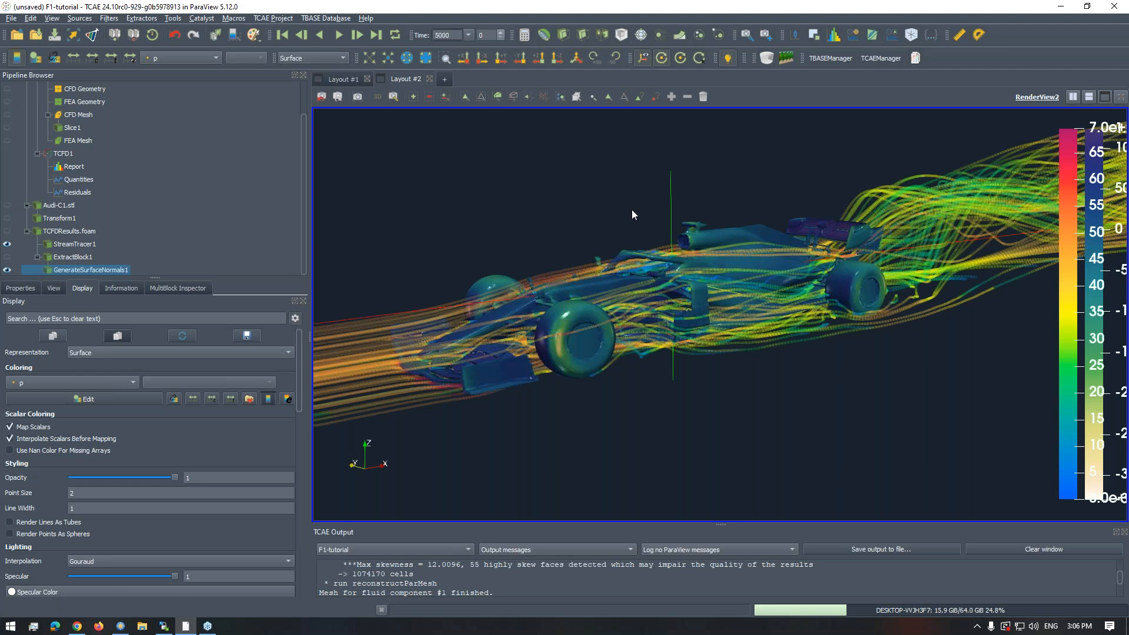
scroll(641, 230, up, 10)
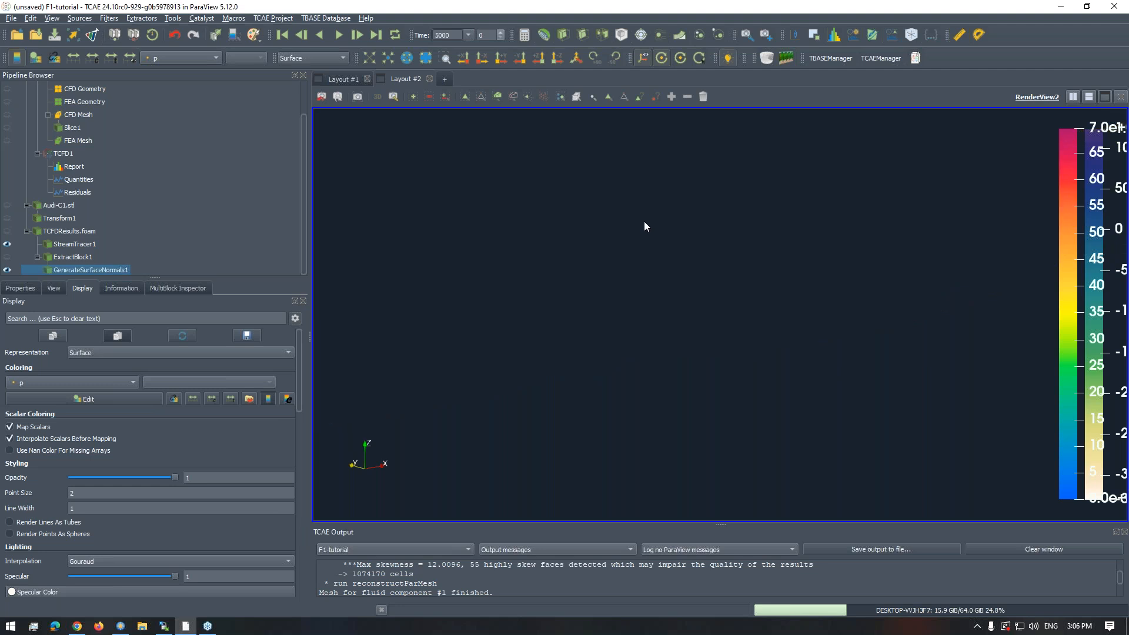
scroll(641, 227, down, 20)
drag(649, 234, 716, 279)
scroll(716, 279, up, 5)
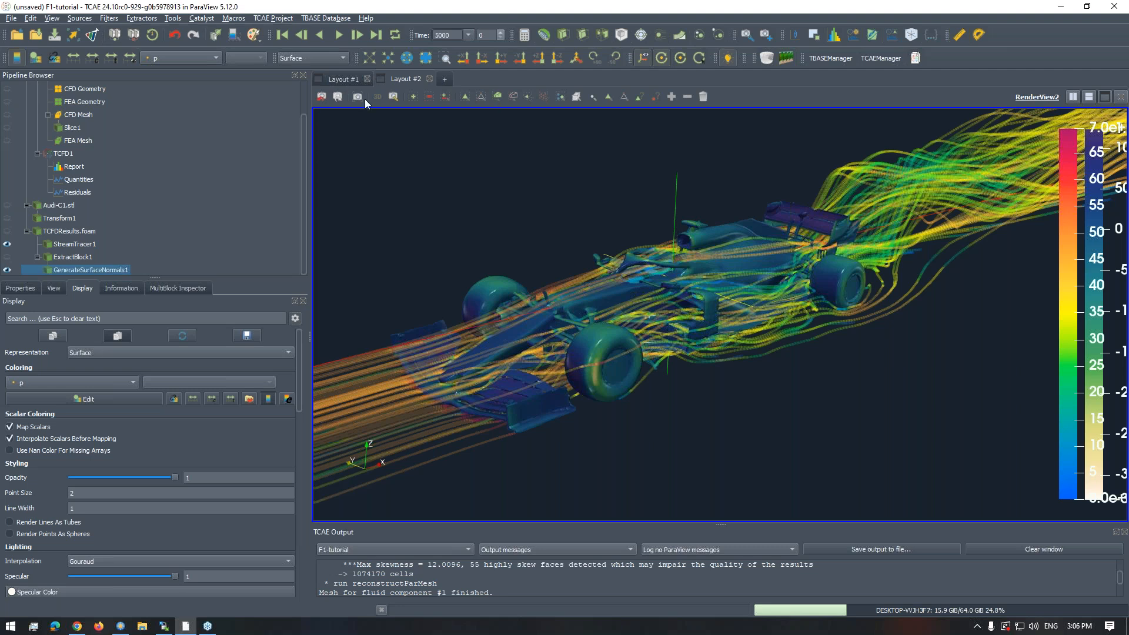
- Show Layout #1 and take a closer look at the car in the CFD mesh view
click(351, 80)
scroll(494, 347, up, 2)
scroll(503, 347, up, 3)
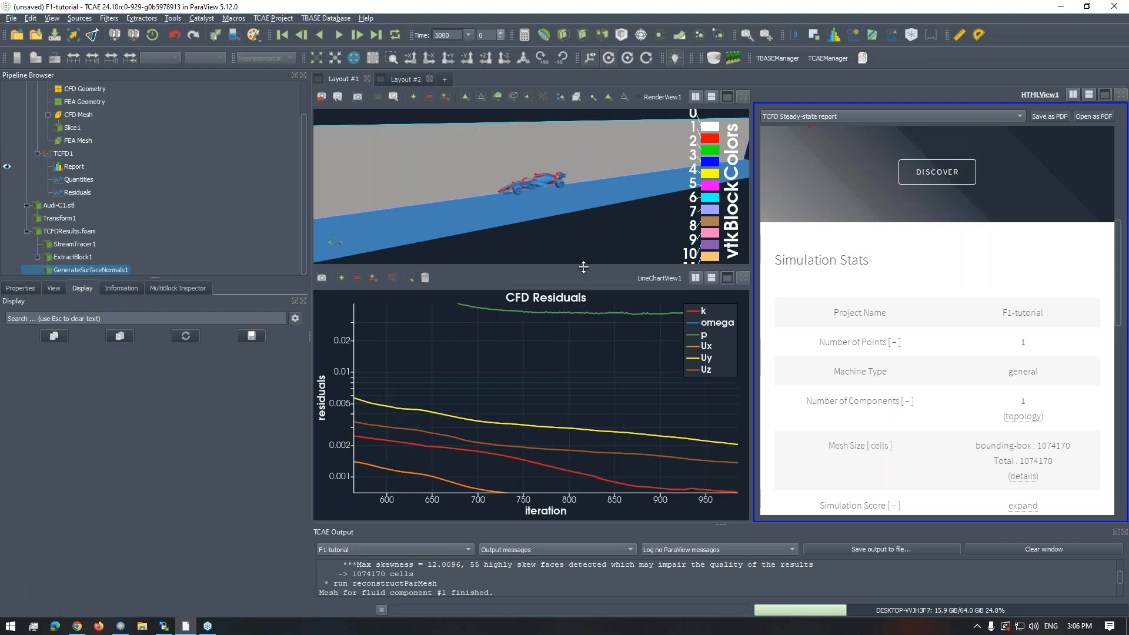
click(587, 244)
drag(549, 198, 587, 187)
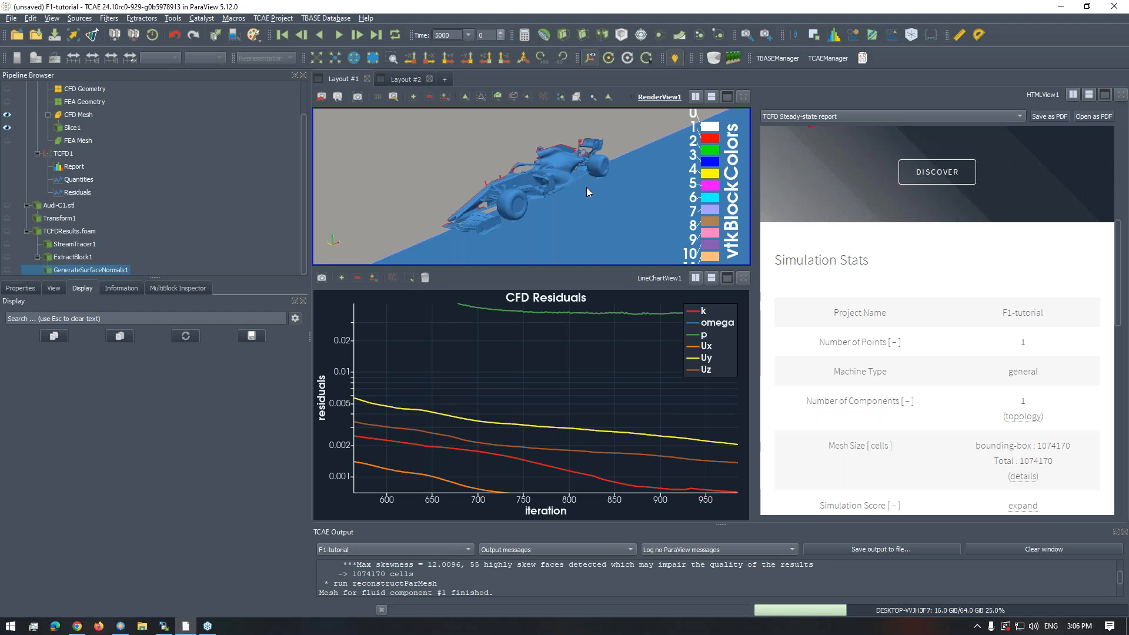
- Fit the CFD Residuals chart to its full data range
scroll(474, 384, down, 5)
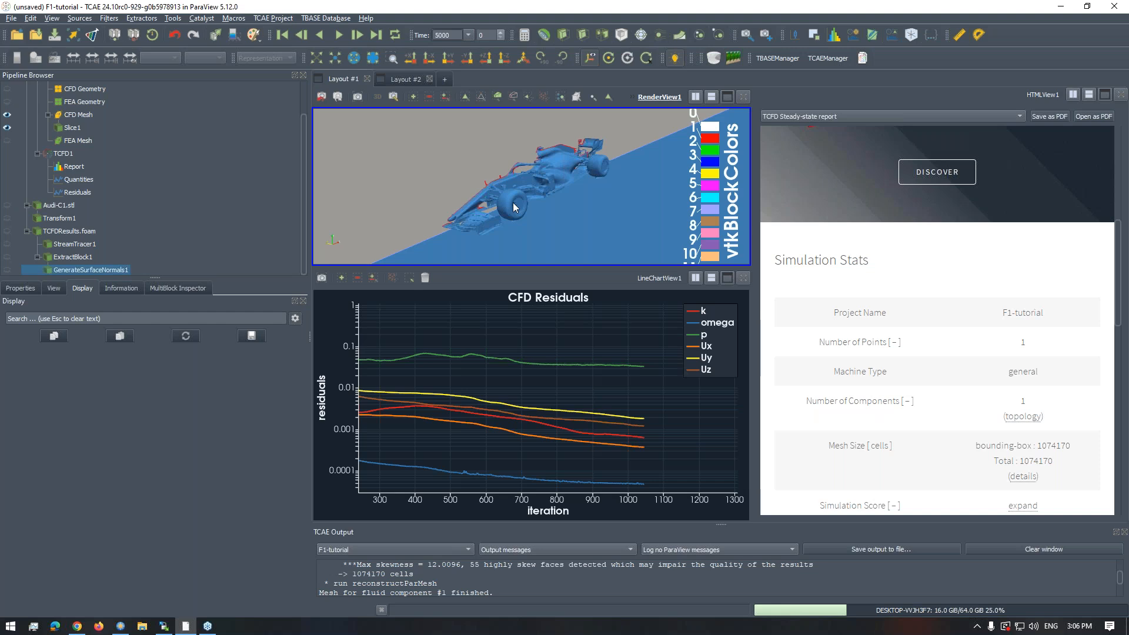
drag(517, 200, 481, 200)
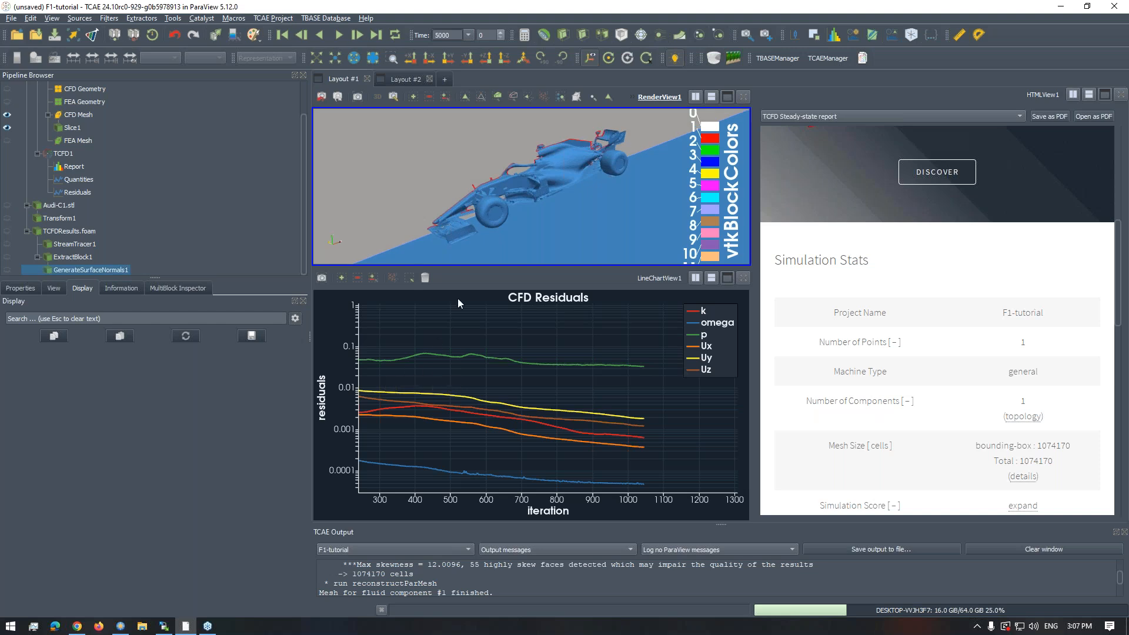
drag(490, 221, 313, 192)
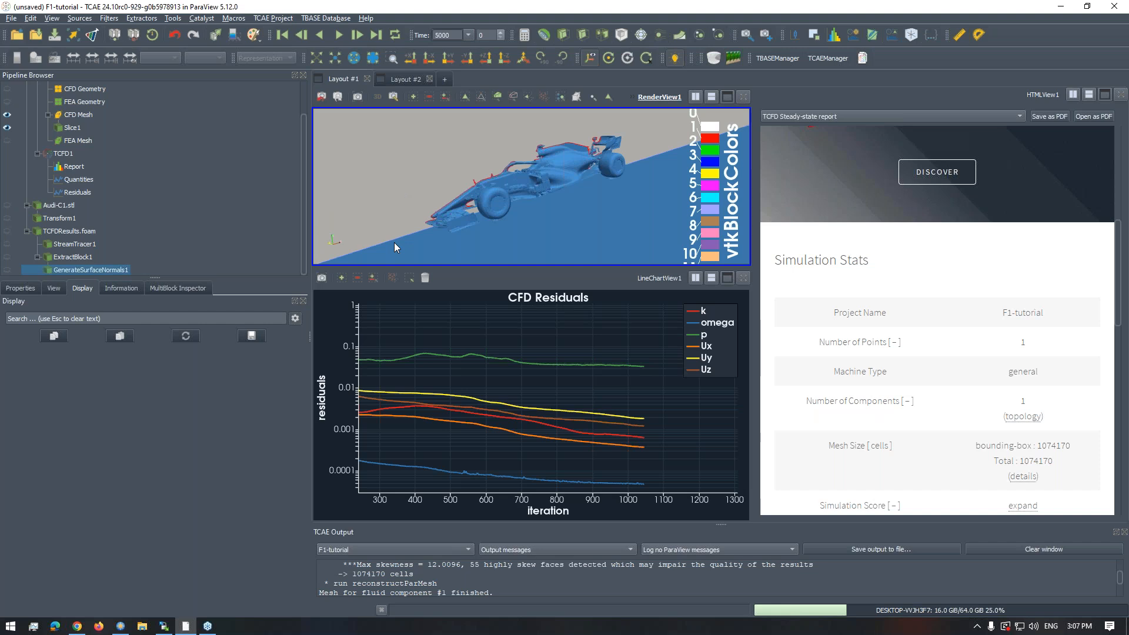
click(508, 364)
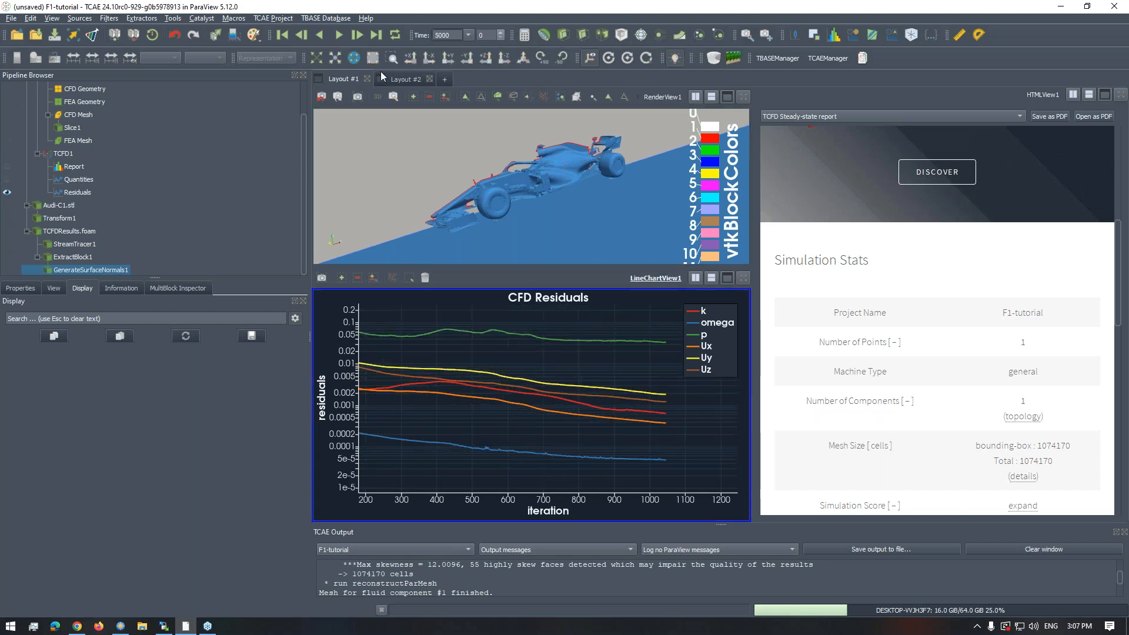
click(316, 58)
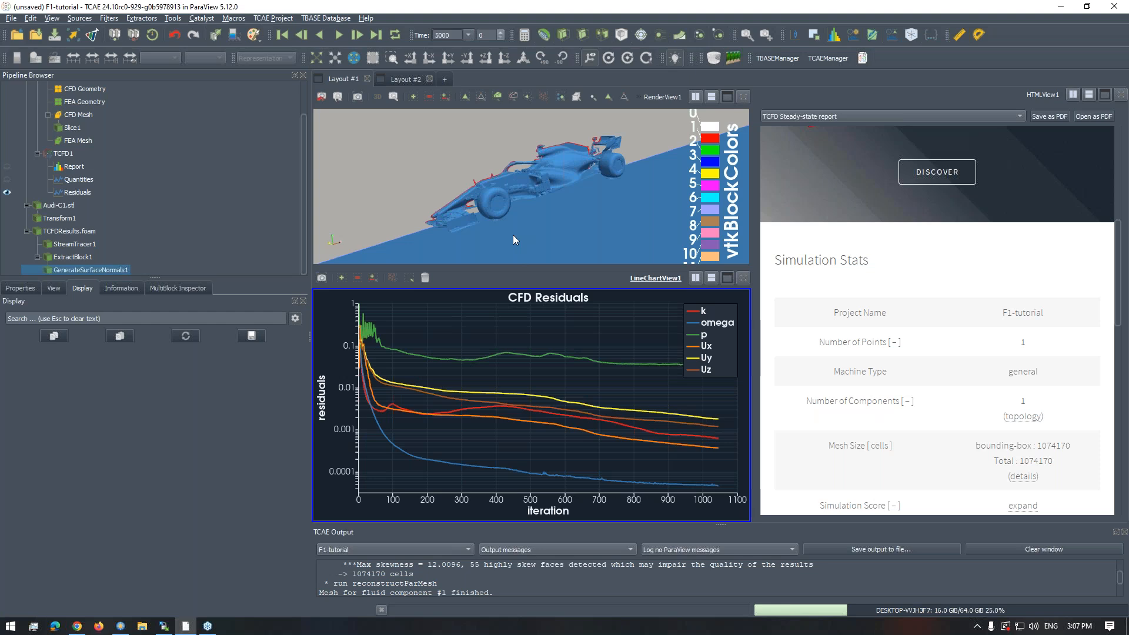
- Set the representation of Slice1 to Surface With Edges and inspect the mesh around the car up close
drag(513, 235, 524, 236)
click(81, 116)
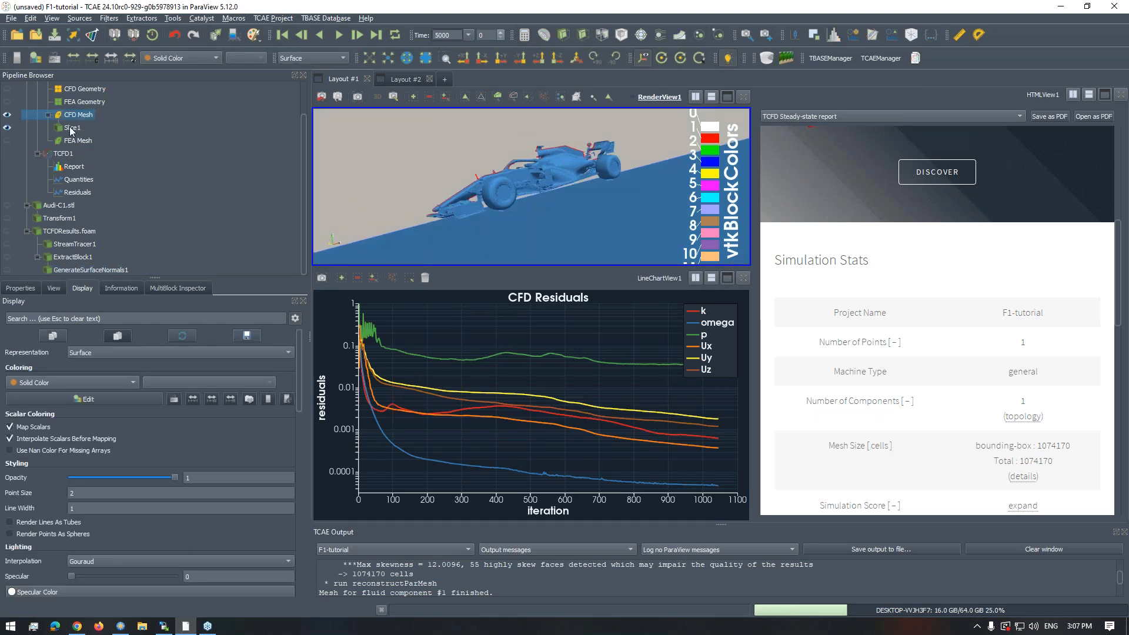
key(Down)
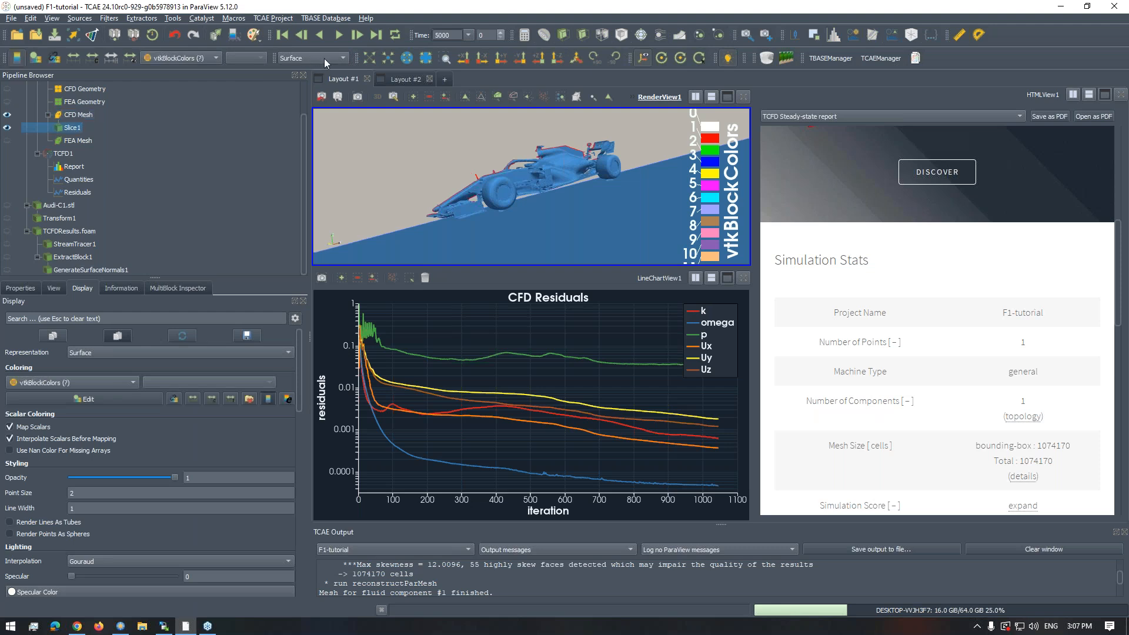
click(323, 58)
click(321, 94)
mouse_move(520, 178)
mouse_down()
mouse_move(532, 183)
mouse_move(484, 181)
mouse_move(489, 197)
mouse_move(500, 182)
mouse_up()
scroll(577, 171, up, 3)
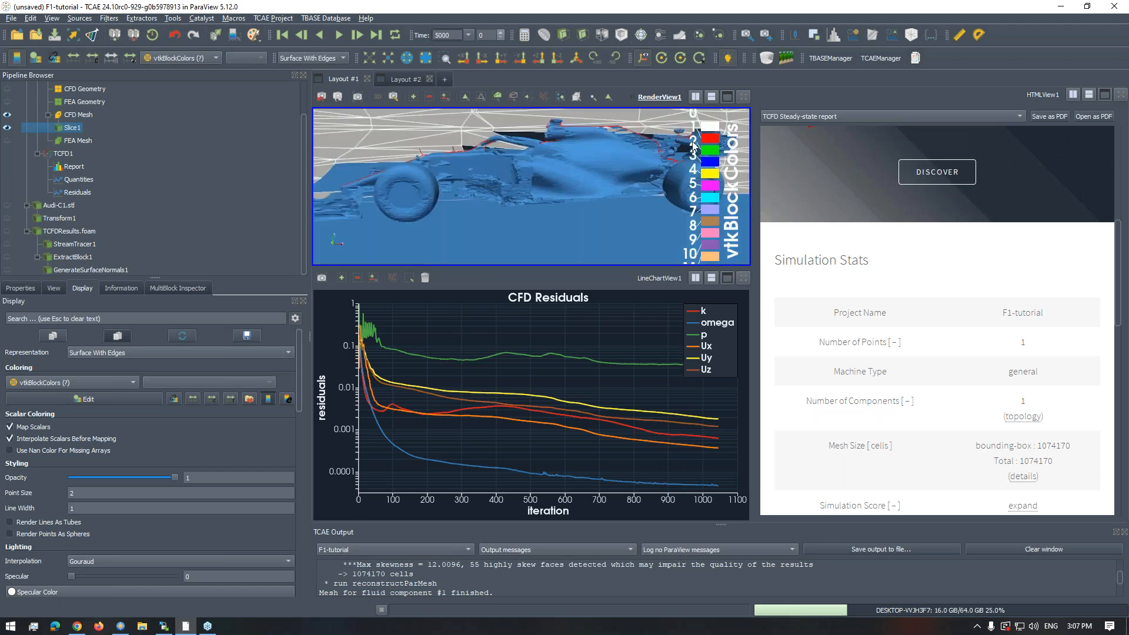
- Maximize RenderView1 and examine the Slice1 mesh around the whole car from the side and at an angle
click(728, 97)
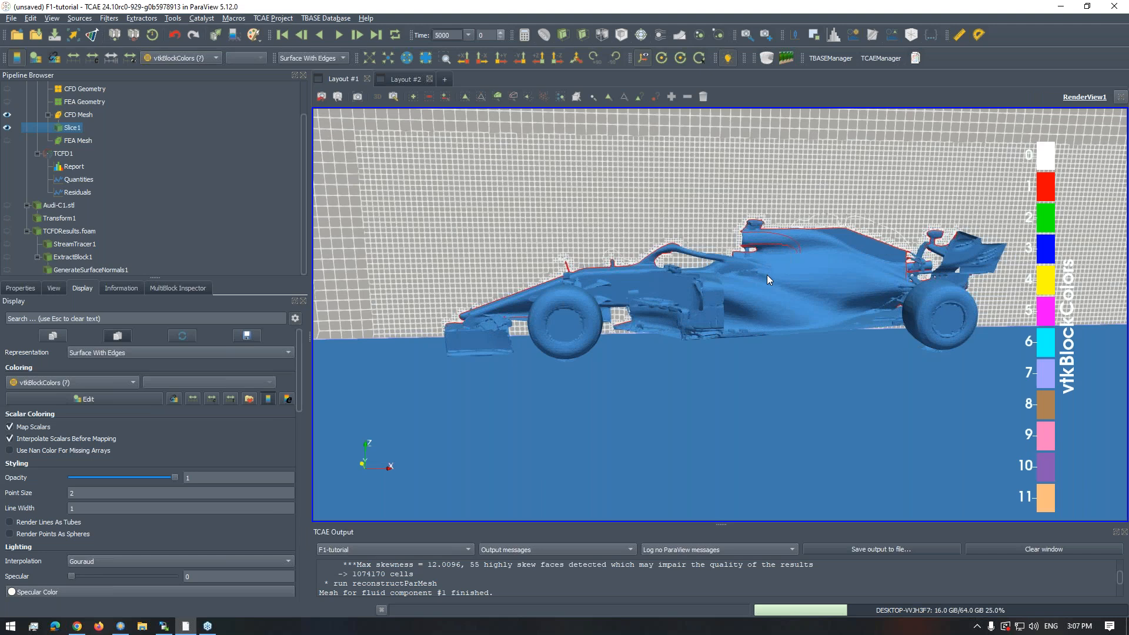
middle_drag(823, 261, 715, 263)
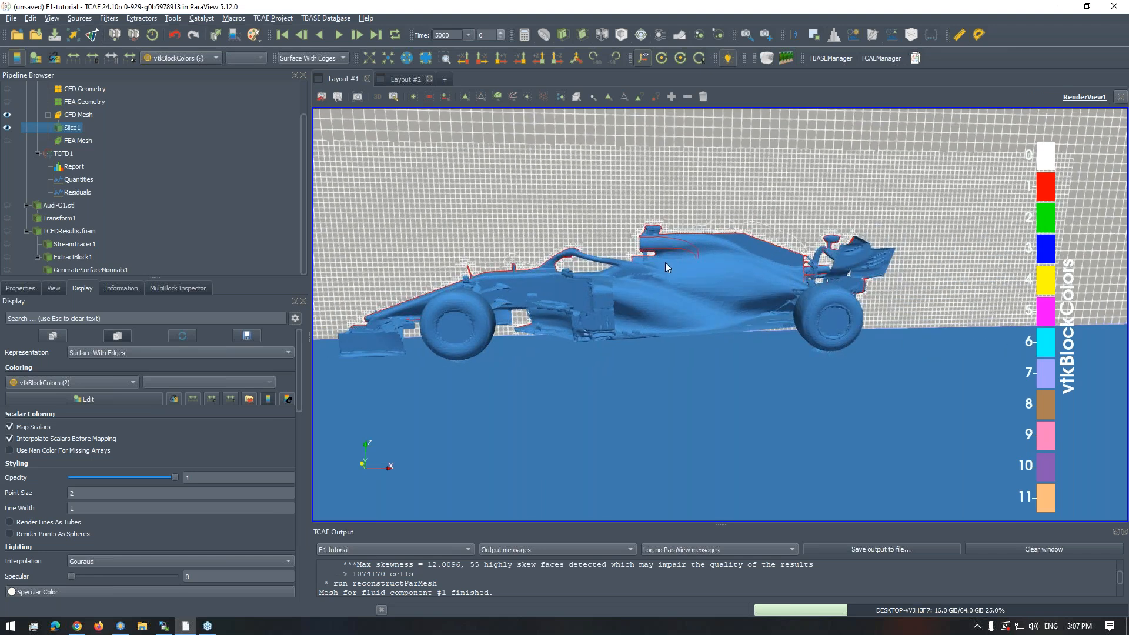
drag(665, 262, 743, 282)
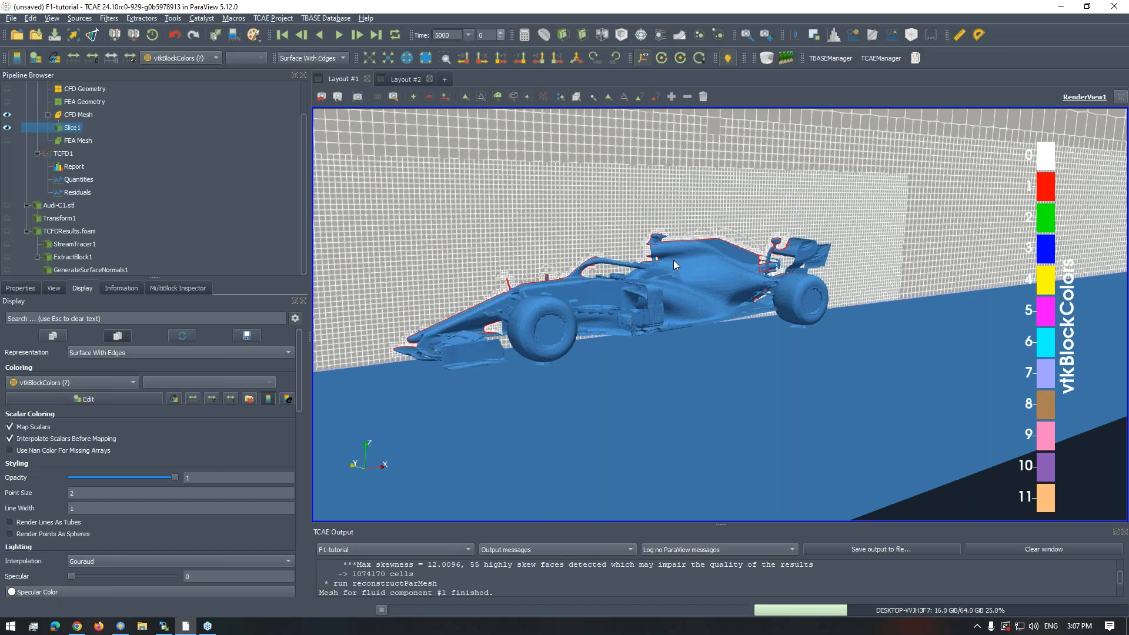
scroll(670, 277, up, 3)
drag(751, 309, 606, 295)
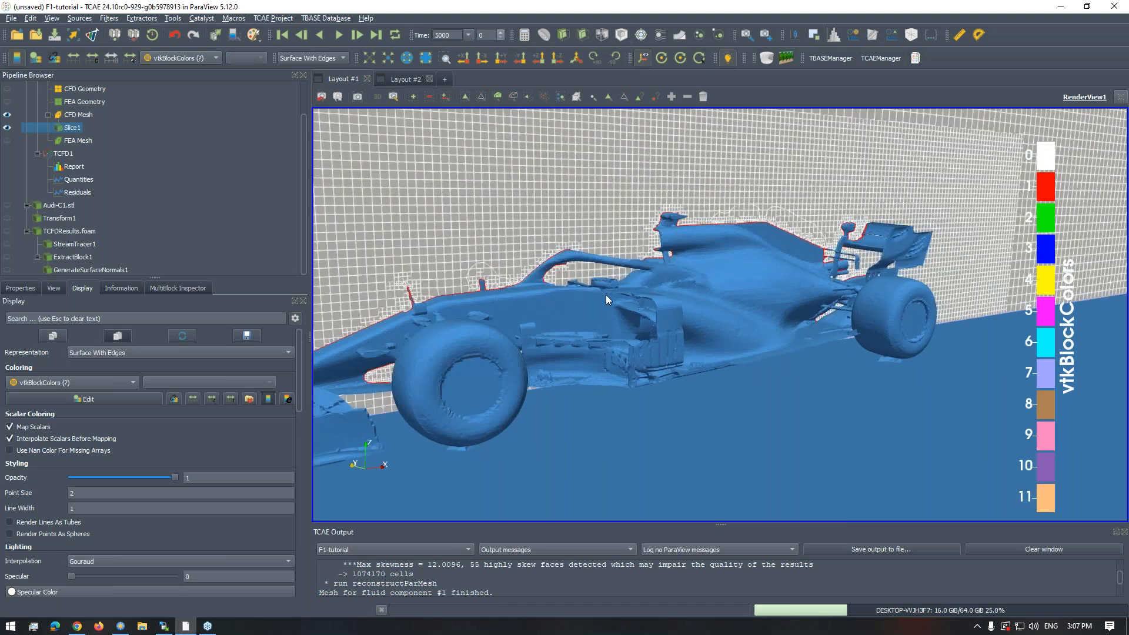
- Show the properties of the F1-tutorial project and examine the mesh refinement zones around the car from farther away
click(25, 288)
scroll(44, 93, up, 1)
click(58, 102)
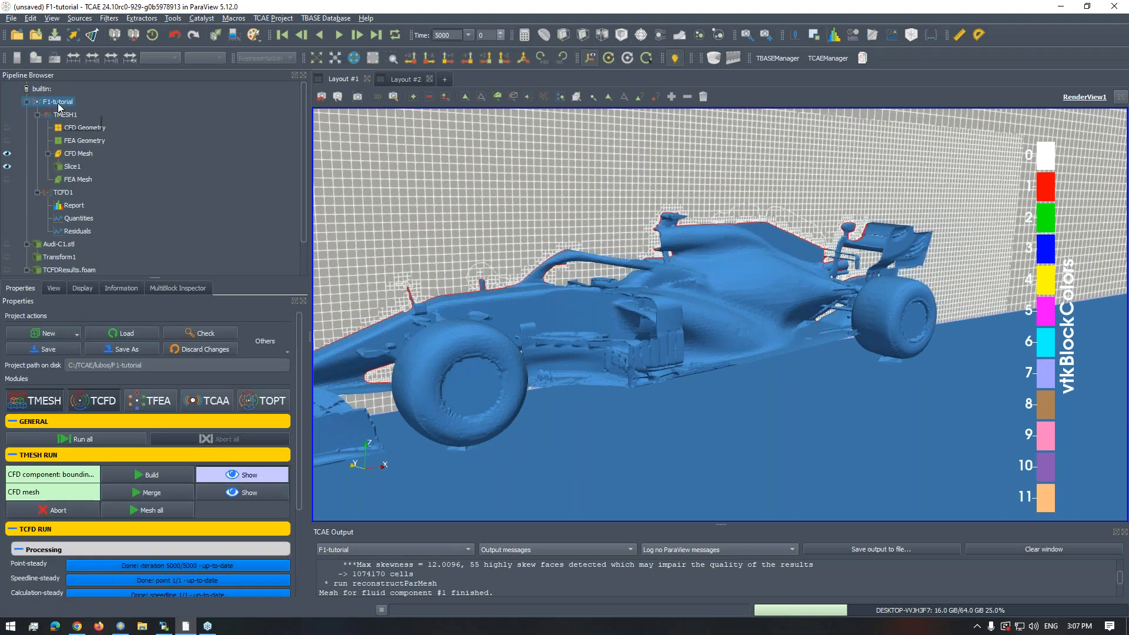
scroll(559, 325, down, 5)
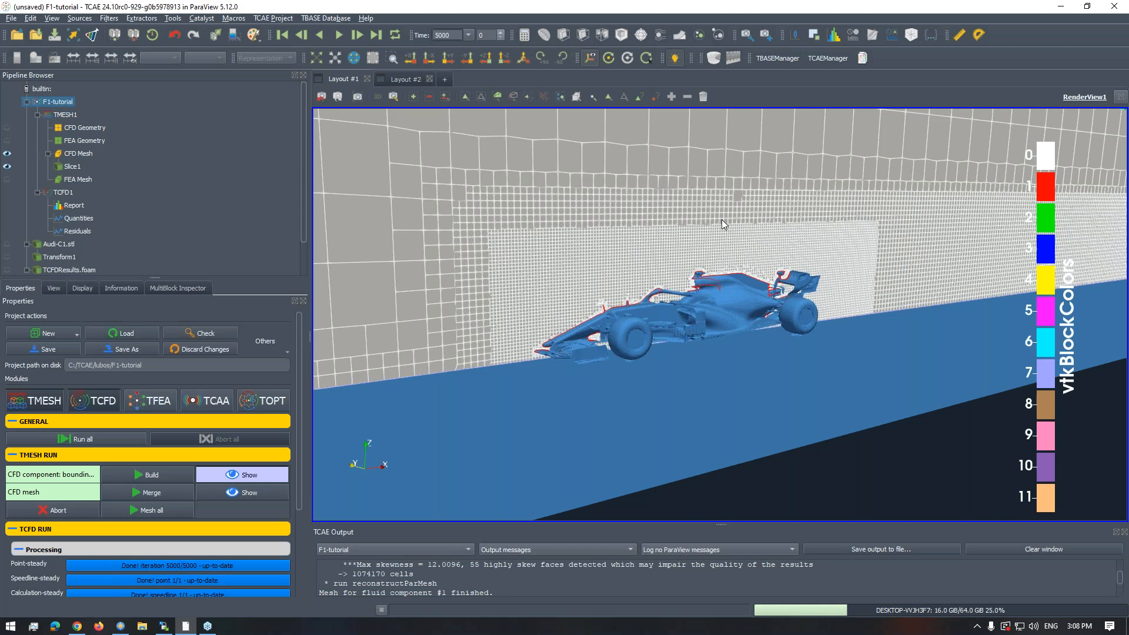
drag(719, 229, 724, 238)
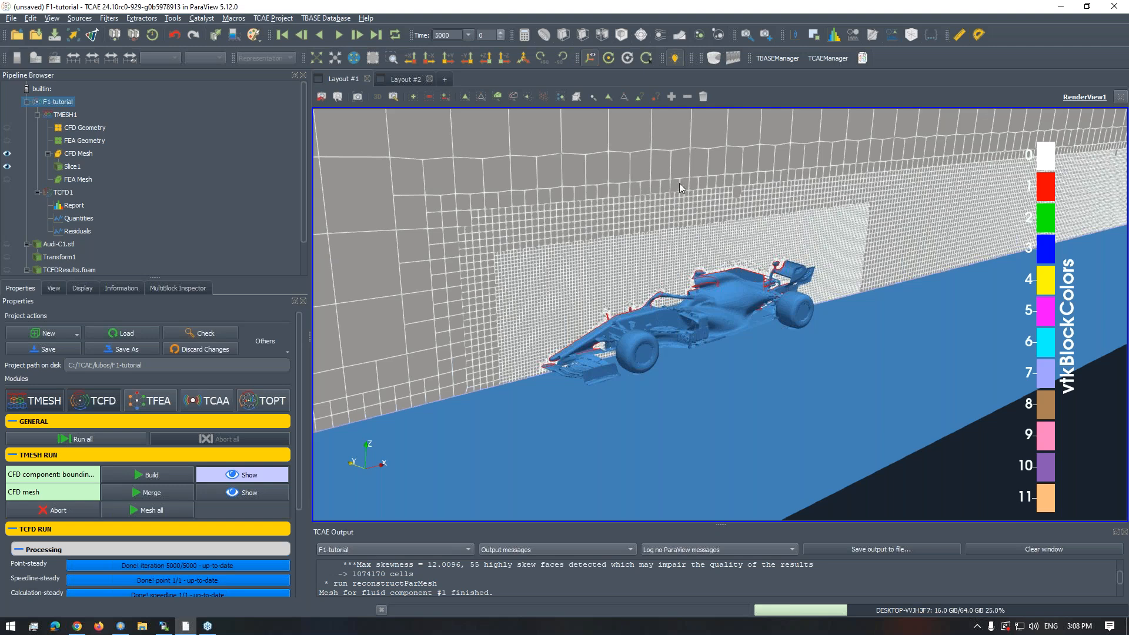
- Switch from TCAE to the presentation showing the "Expert on air!" slide
key(alt+Tab)
key(alt+Tab)
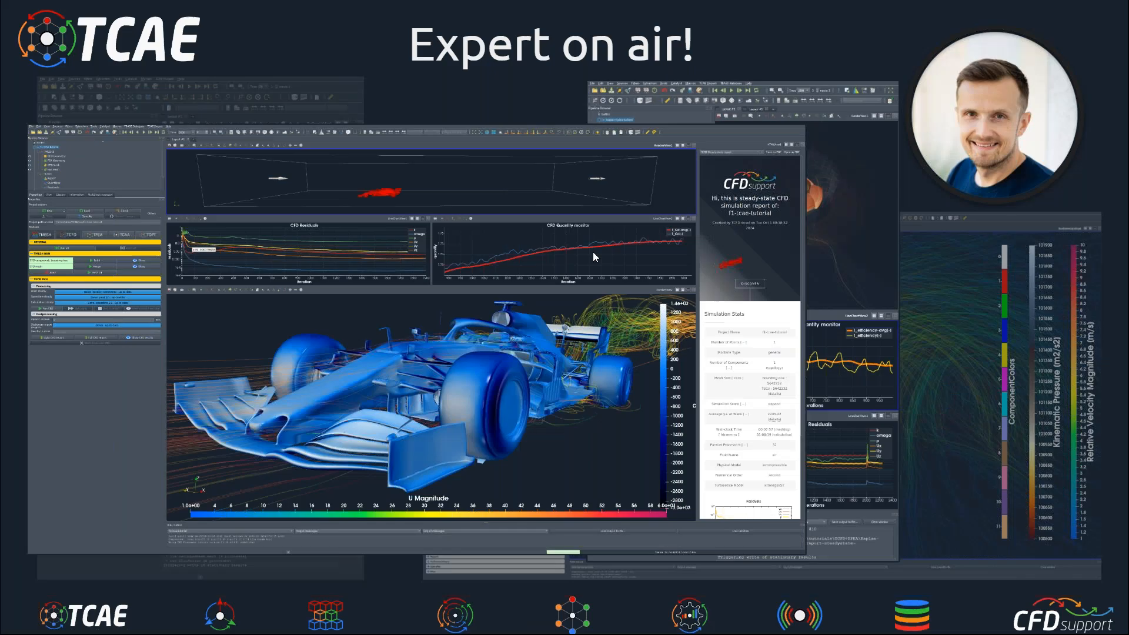